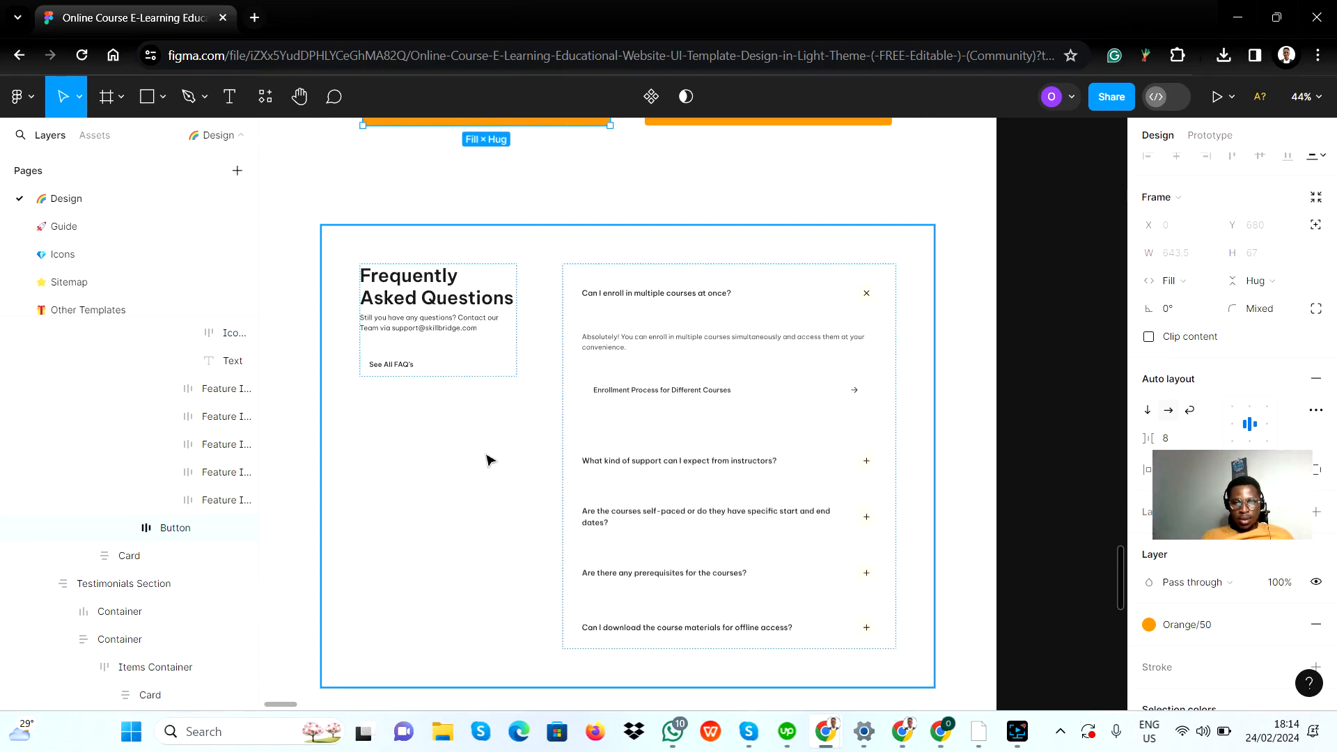
Step: Switch to the Bubble editor and look over the pricing section at the end of the index page
key(alt+Tab)
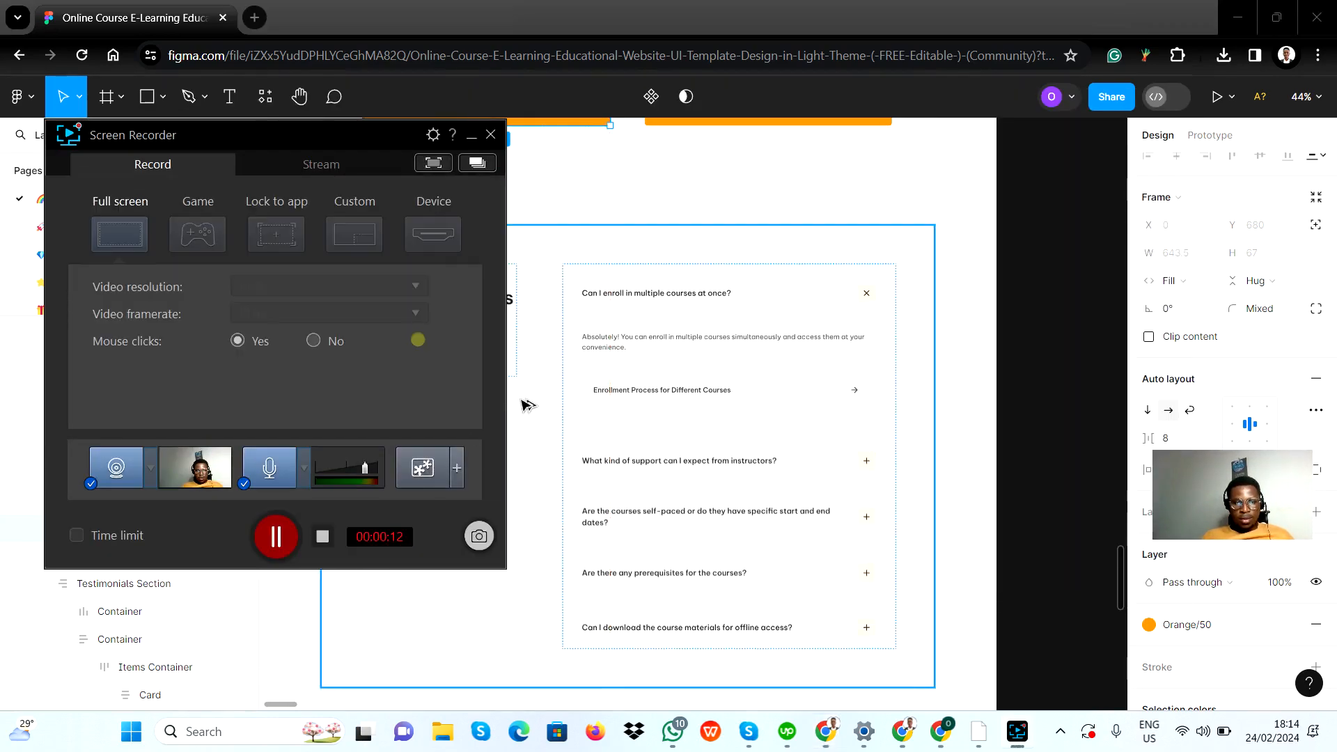
key(alt+Tab)
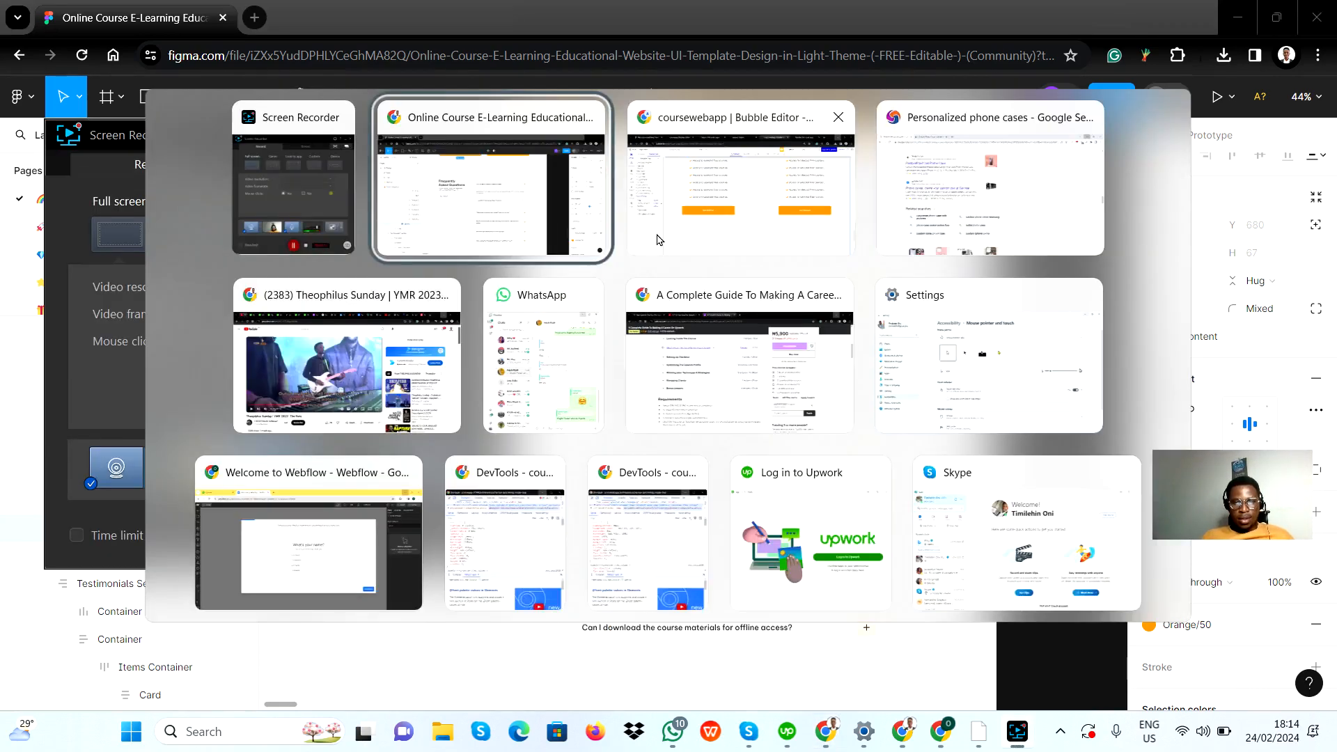
key(alt+Tab)
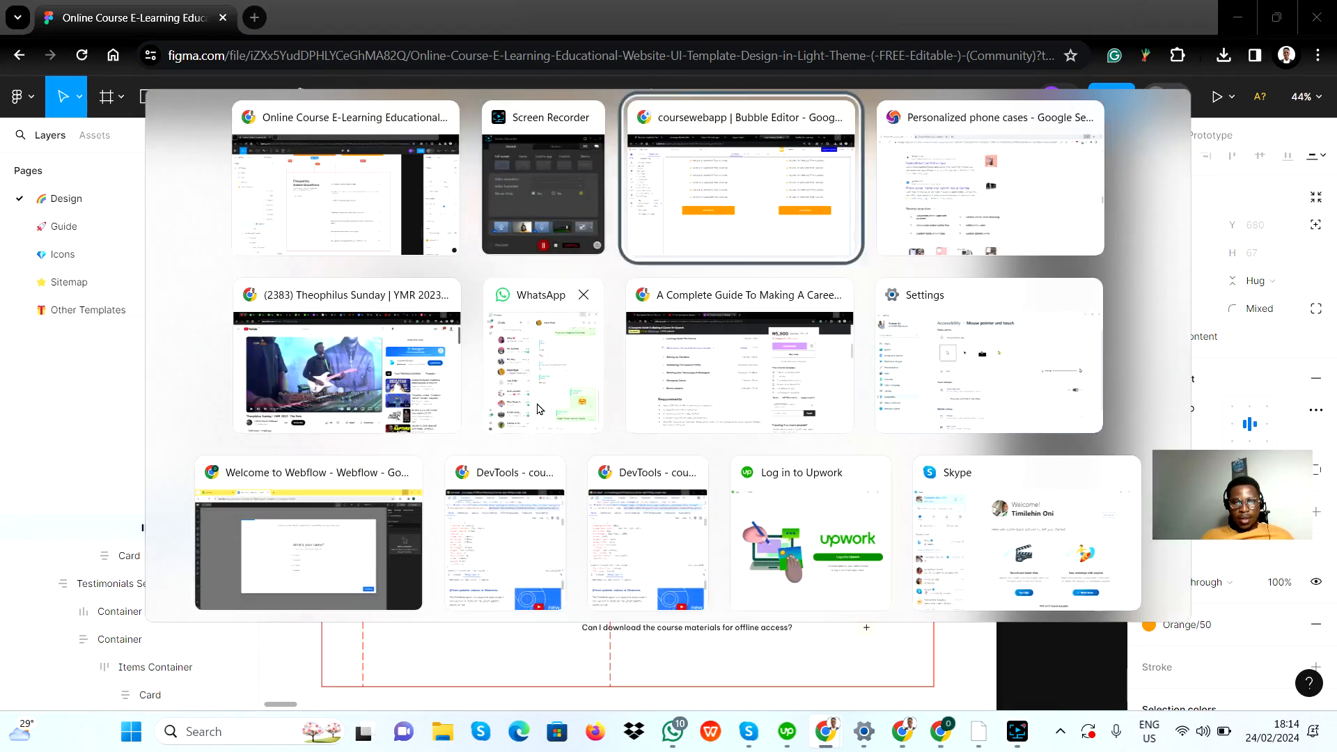
key(alt+Tab)
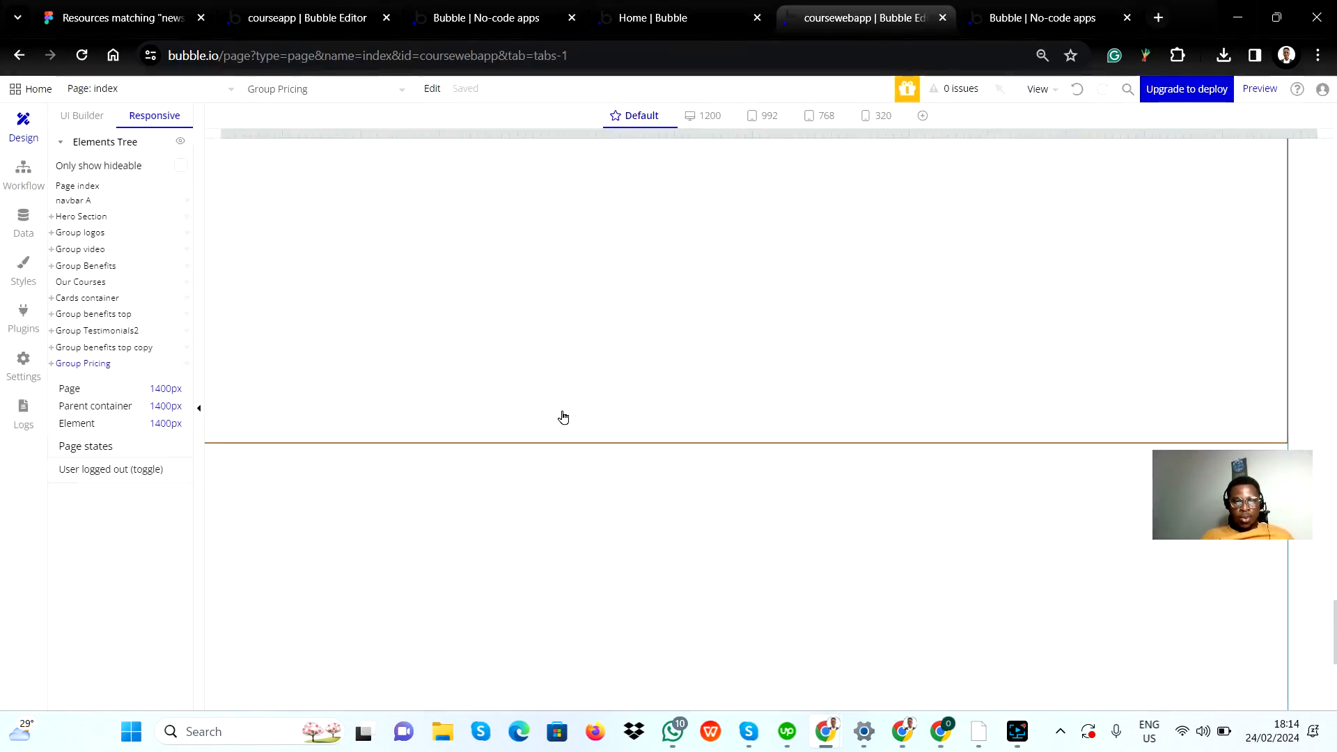
scroll(573, 397, up, 8)
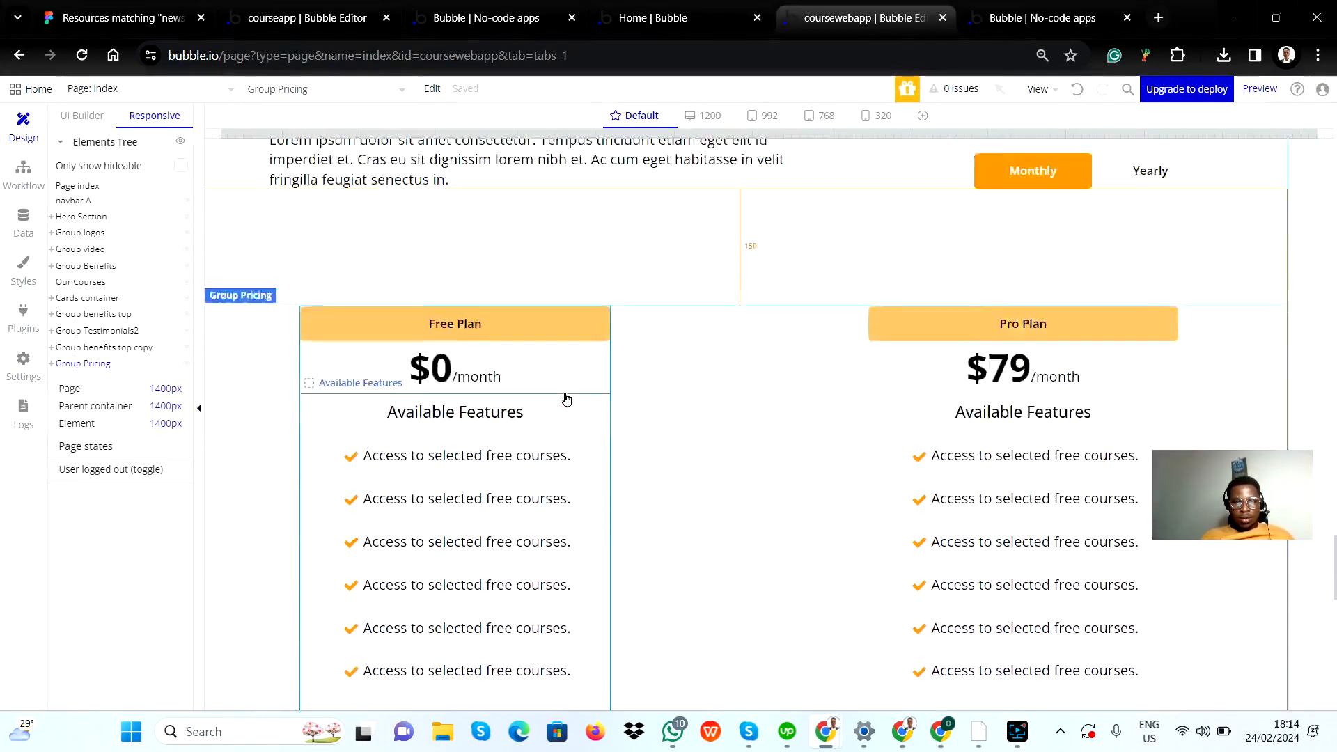
scroll(532, 443, down, 3)
scroll(256, 337, up, 1)
scroll(310, 441, down, 4)
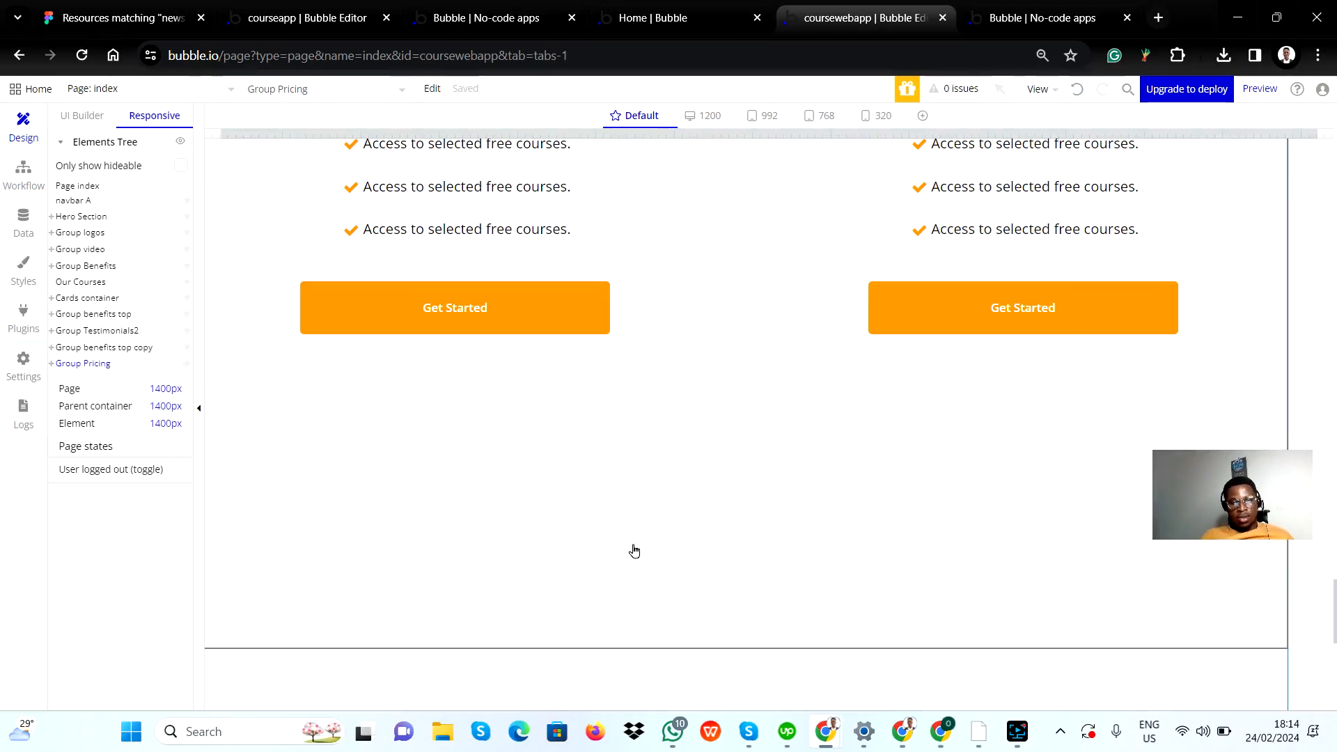
Step: Set the minimum height of the Group Pricing container to 0 px
double_click(595, 500)
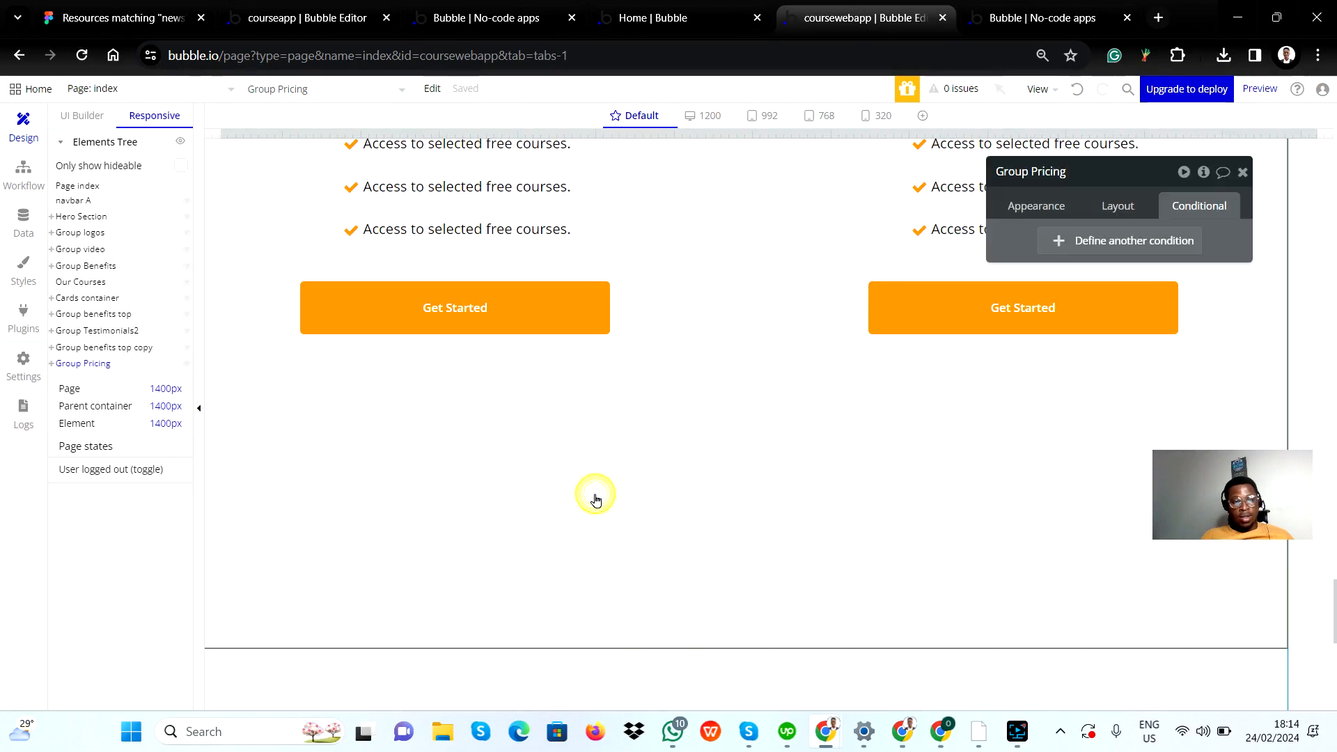
click(1117, 205)
scroll(1142, 624, down, 2)
scroll(1142, 625, down, 2)
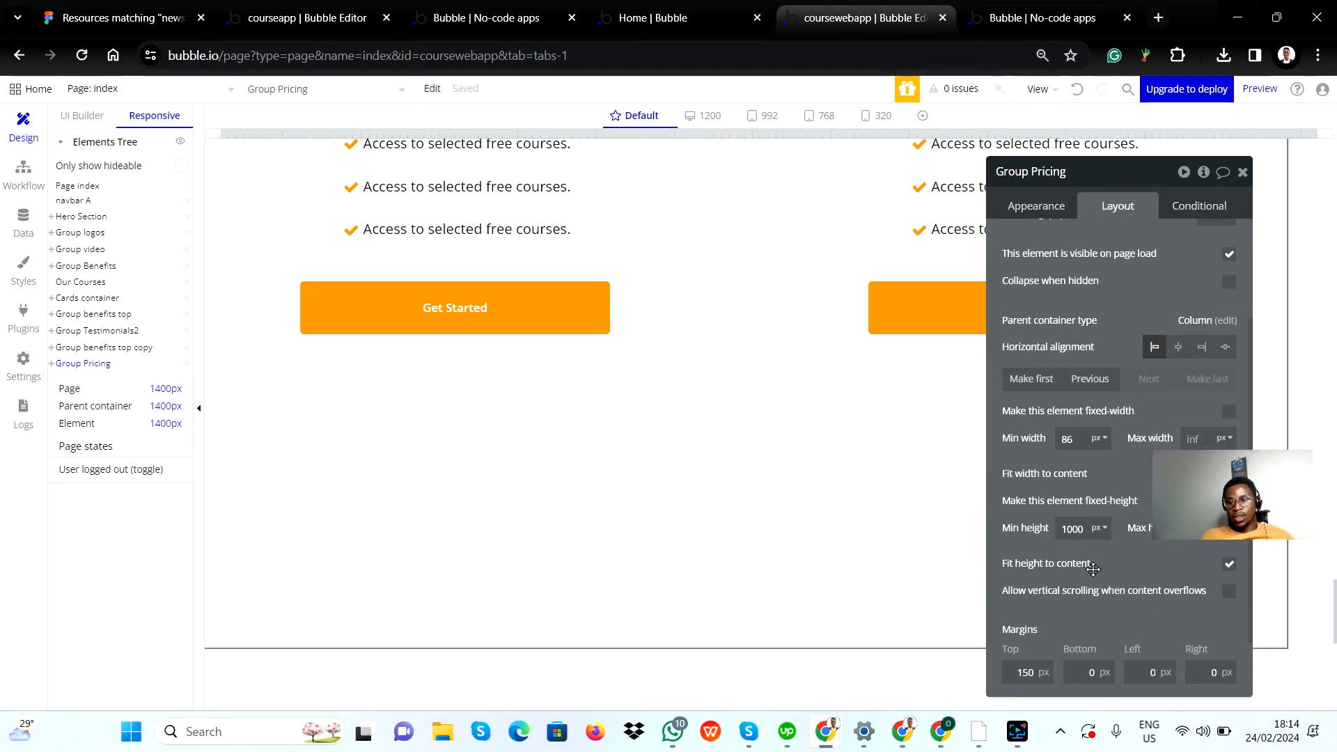
double_click(1078, 530)
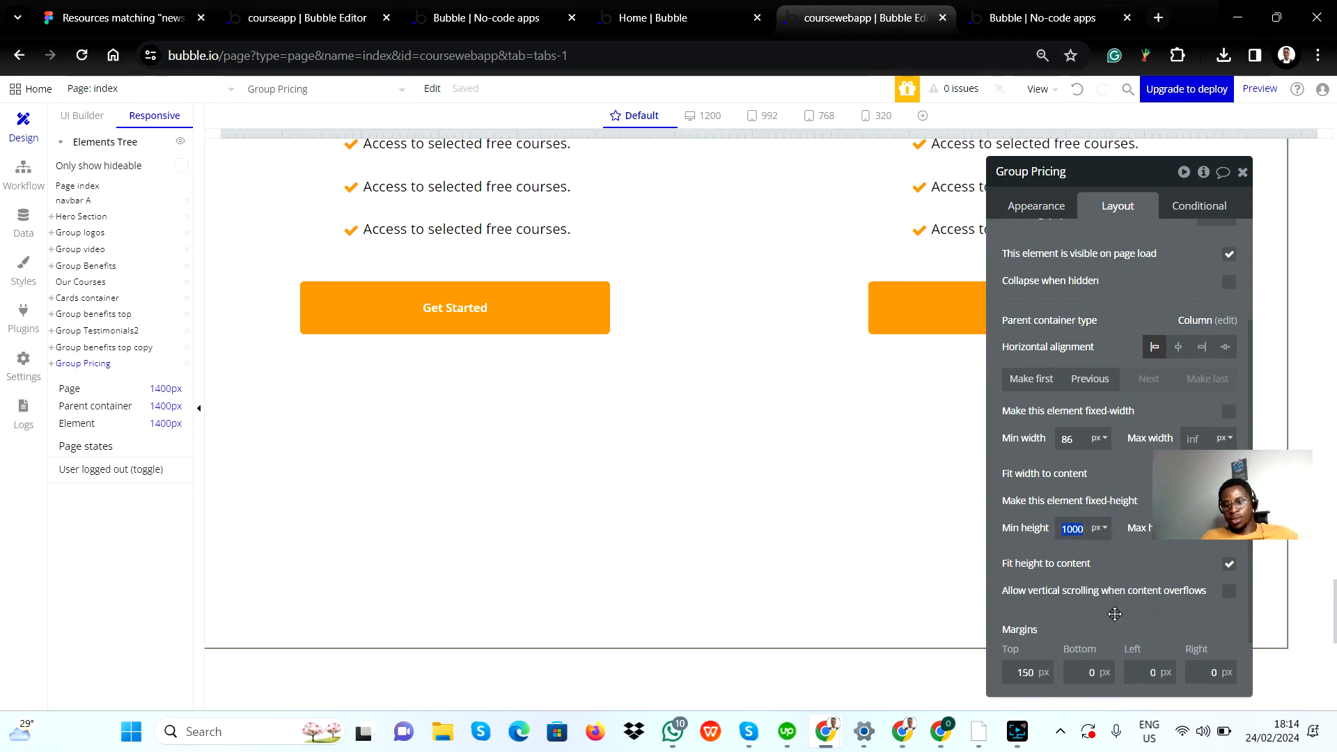
text(0)
click(1145, 562)
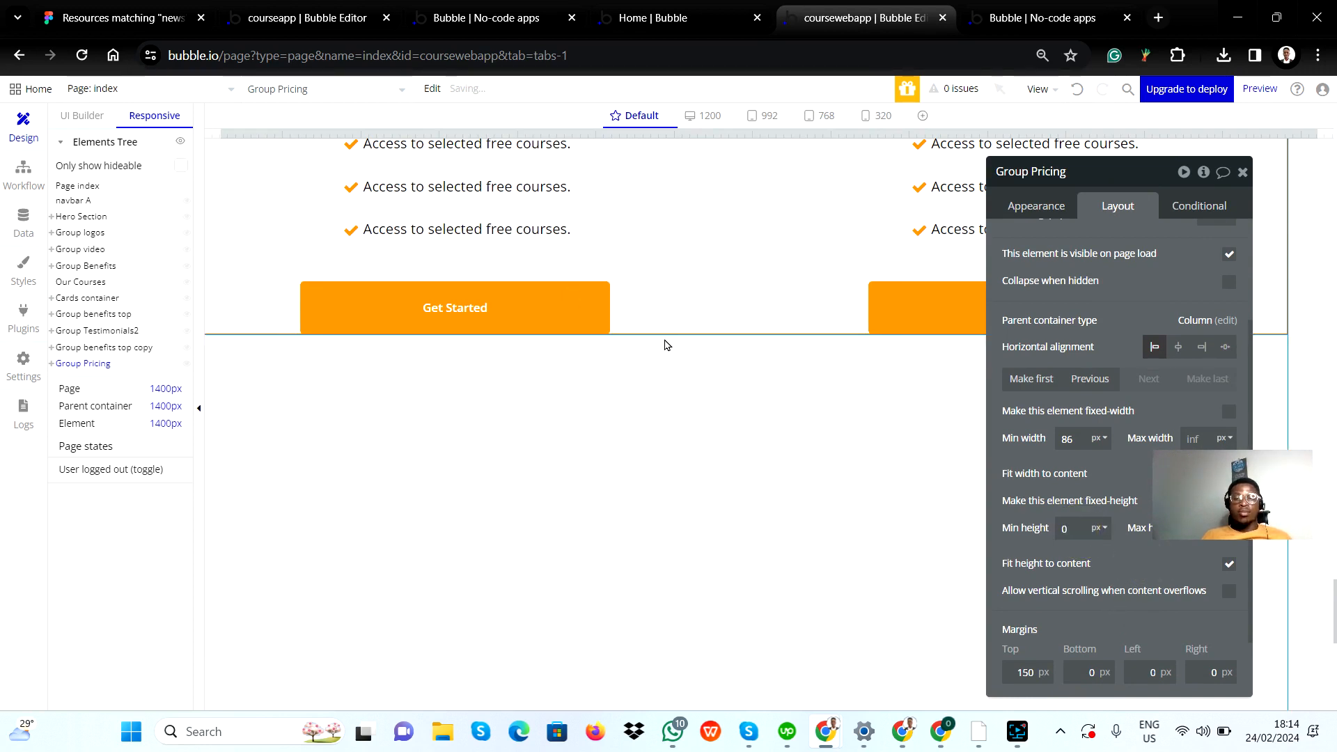
click(1244, 176)
click(663, 501)
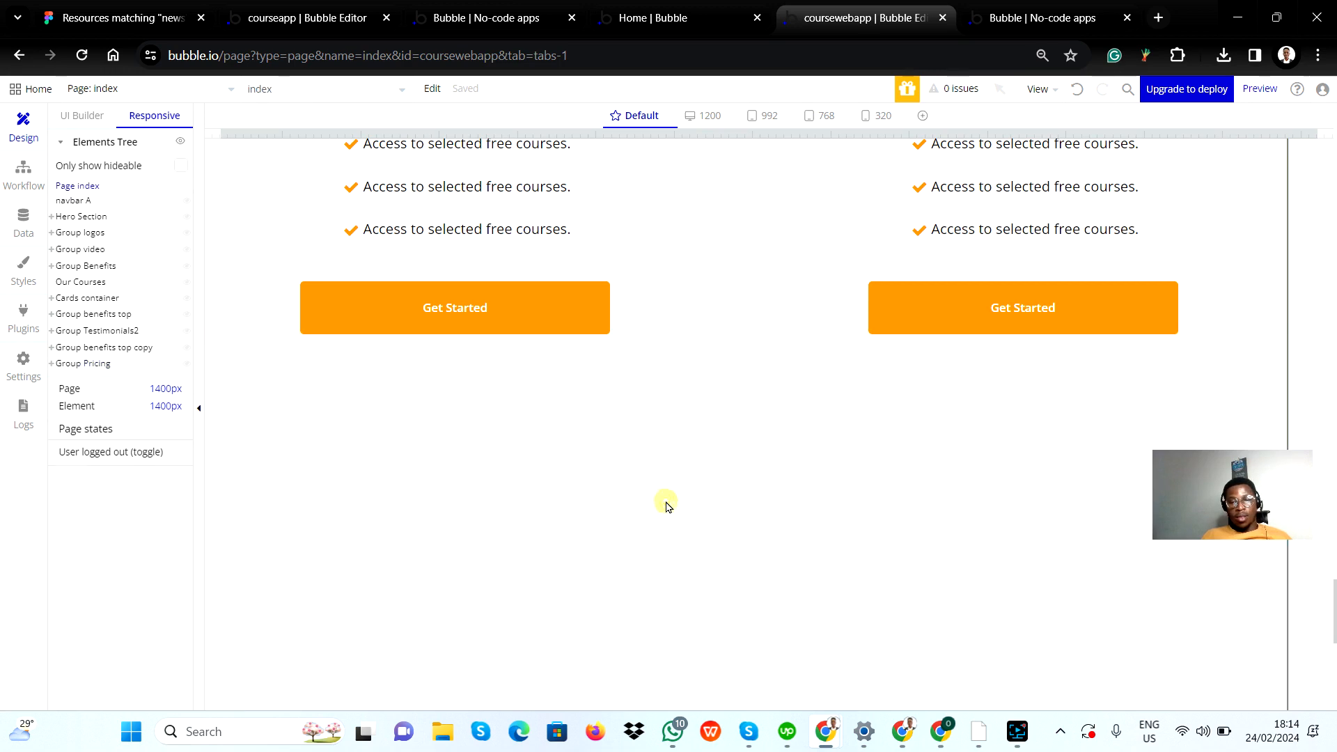
Step: Add a new group container about 479 by 269 px to the index page, below the pricing cards
scroll(665, 504, up, 7)
scroll(666, 507, down, 7)
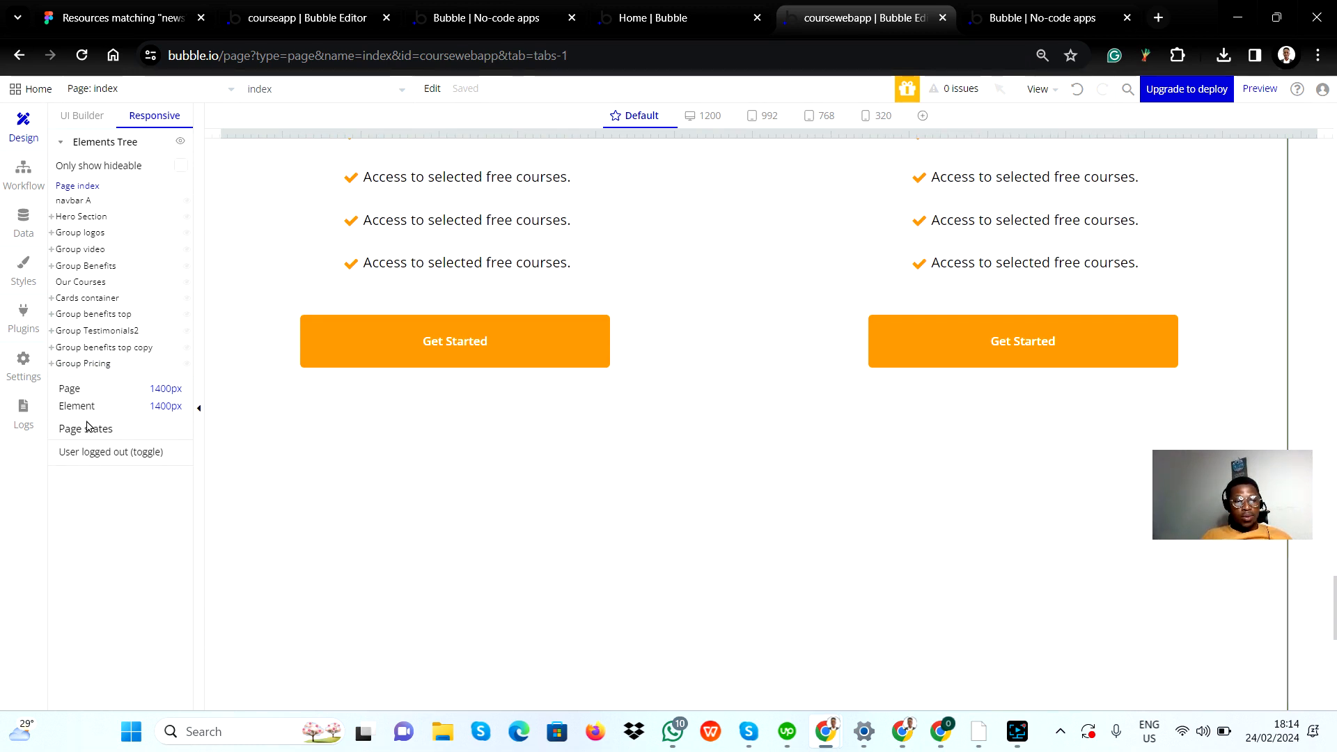
click(82, 117)
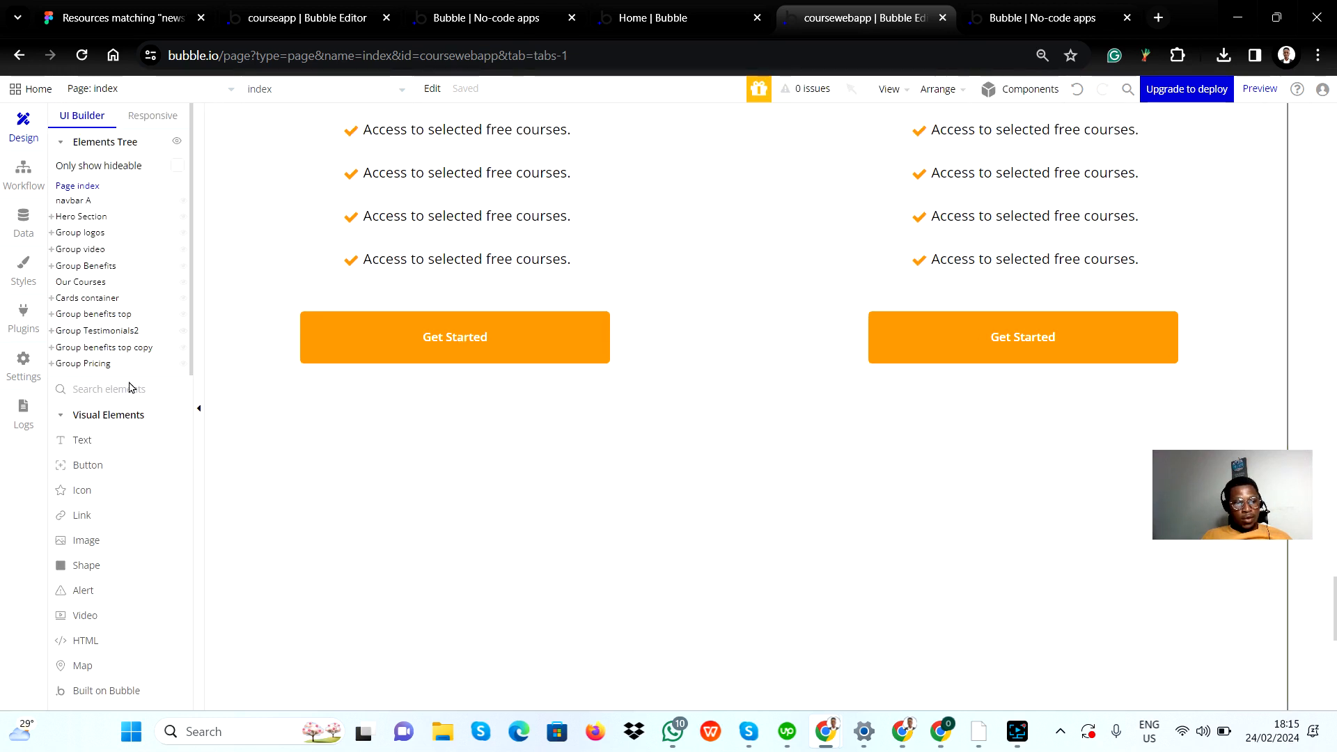
scroll(139, 654, down, 2)
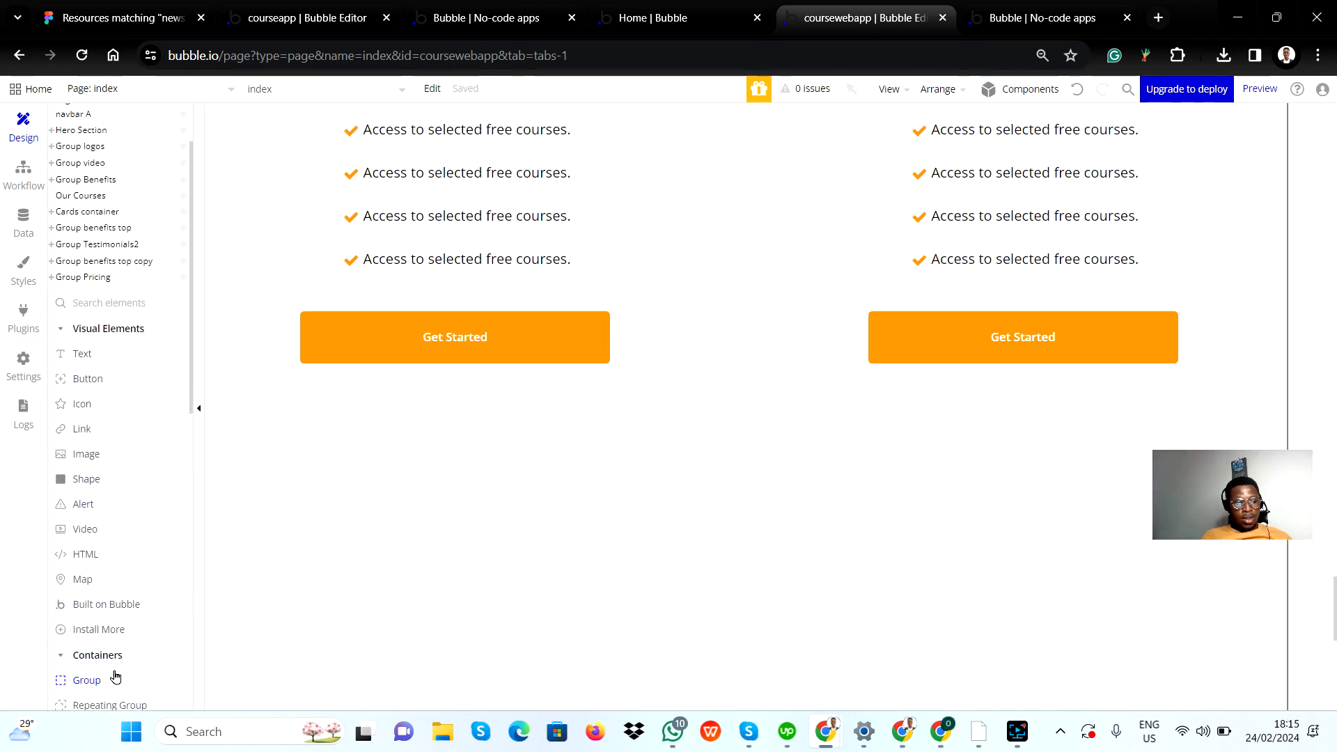
drag(110, 679, 591, 696)
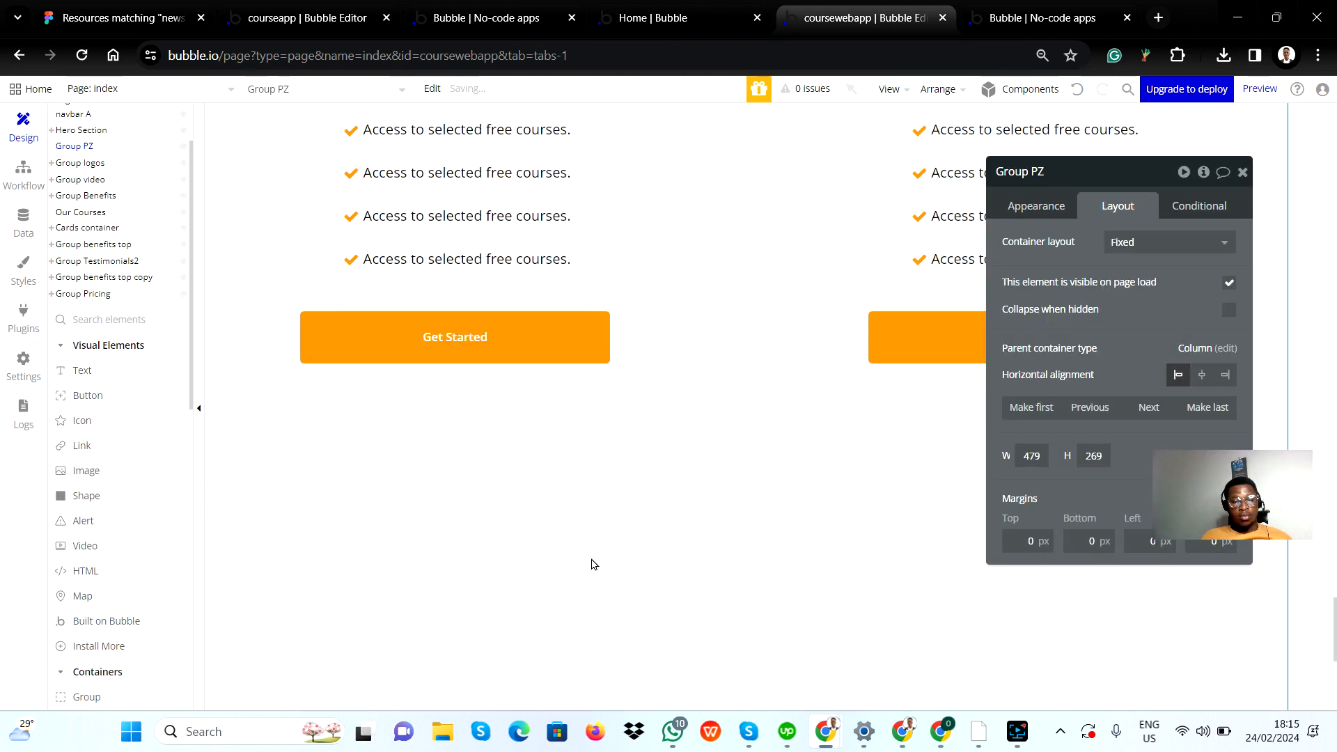
click(1242, 172)
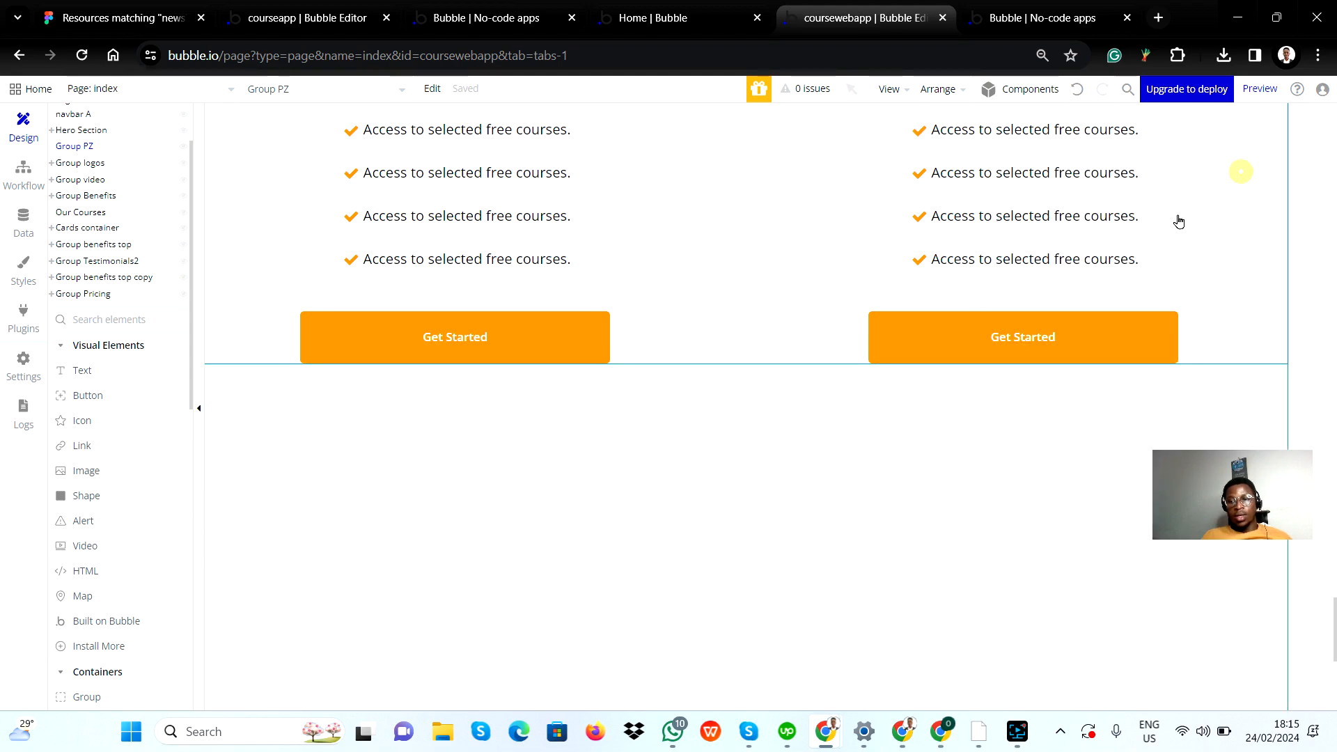
Step: Move the new group to the end of the page's element order, directly after Group Pricing
scroll(348, 483, up, 6)
scroll(348, 481, up, 10)
scroll(97, 264, up, 2)
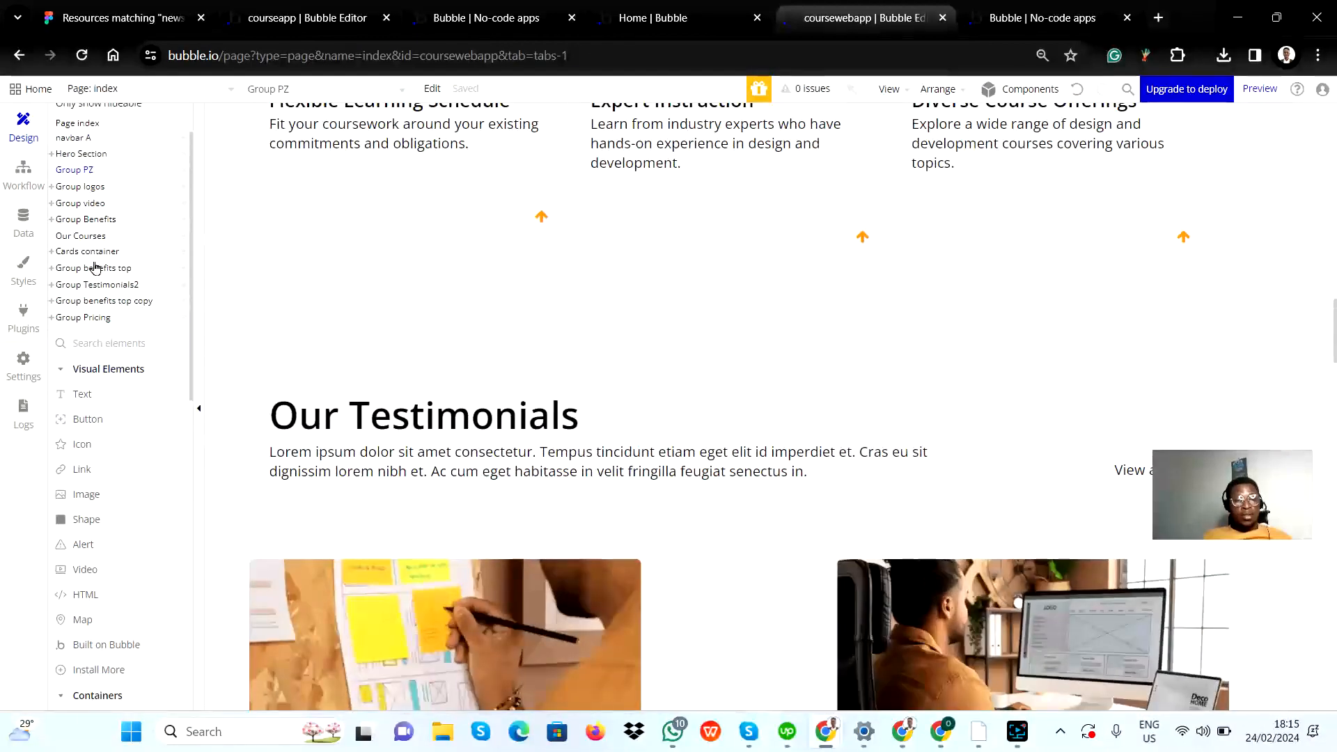
mouse_move(81, 239)
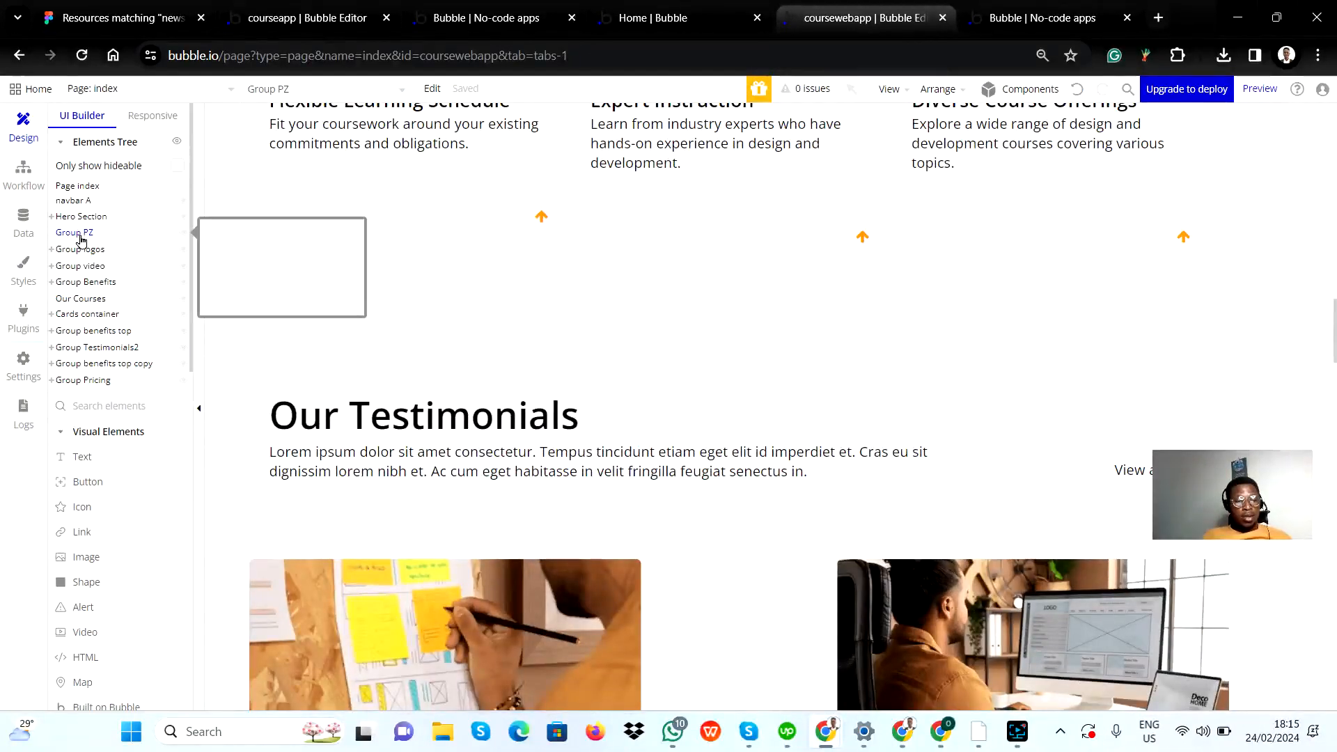
drag(79, 239, 90, 390)
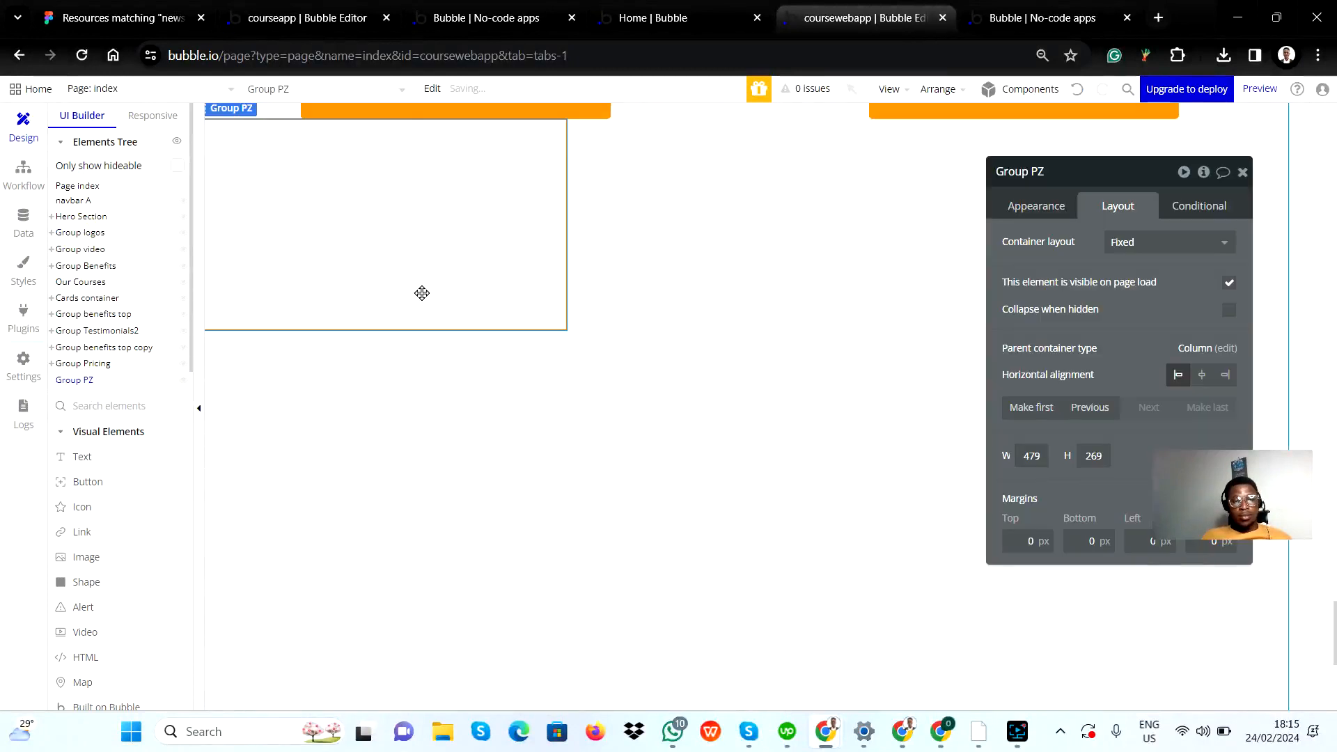
scroll(422, 293, up, 3)
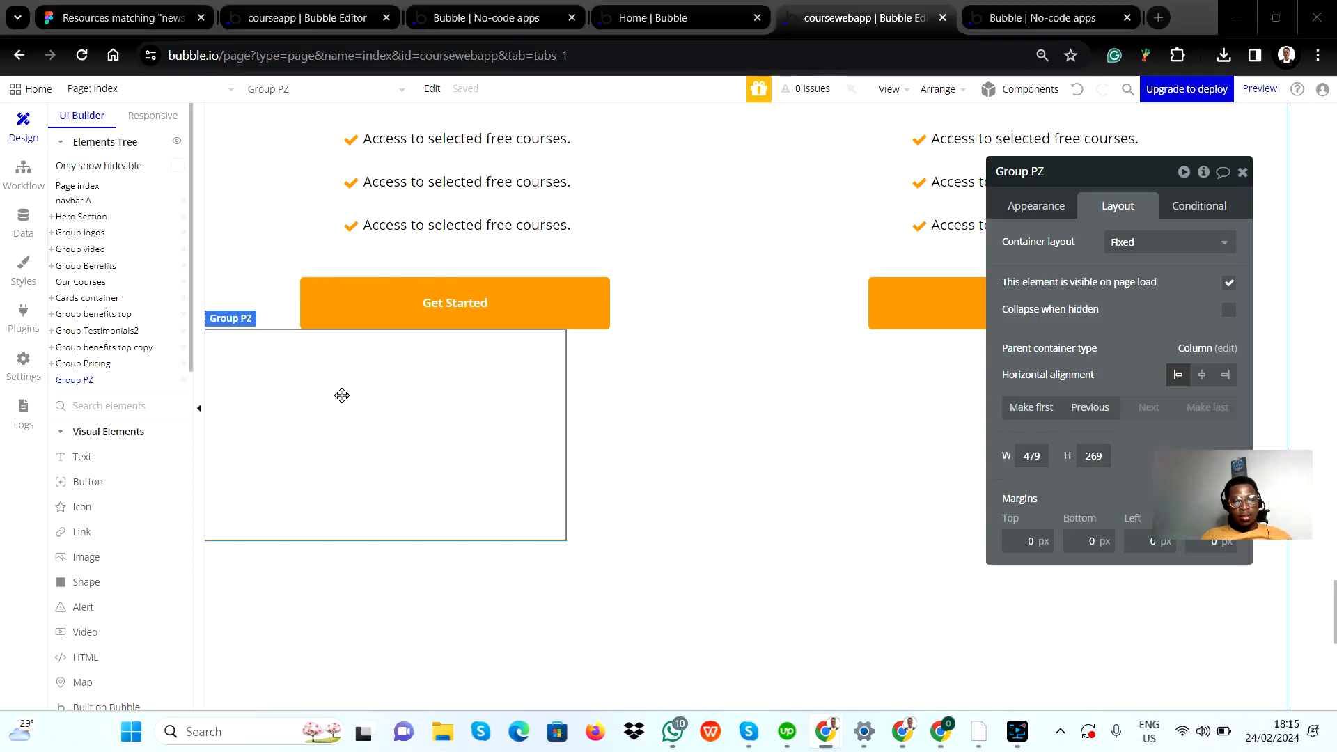
Step: Rename the new group below the pricing section as Group FAQ
key(alt+Tab)
key(alt+Tab)
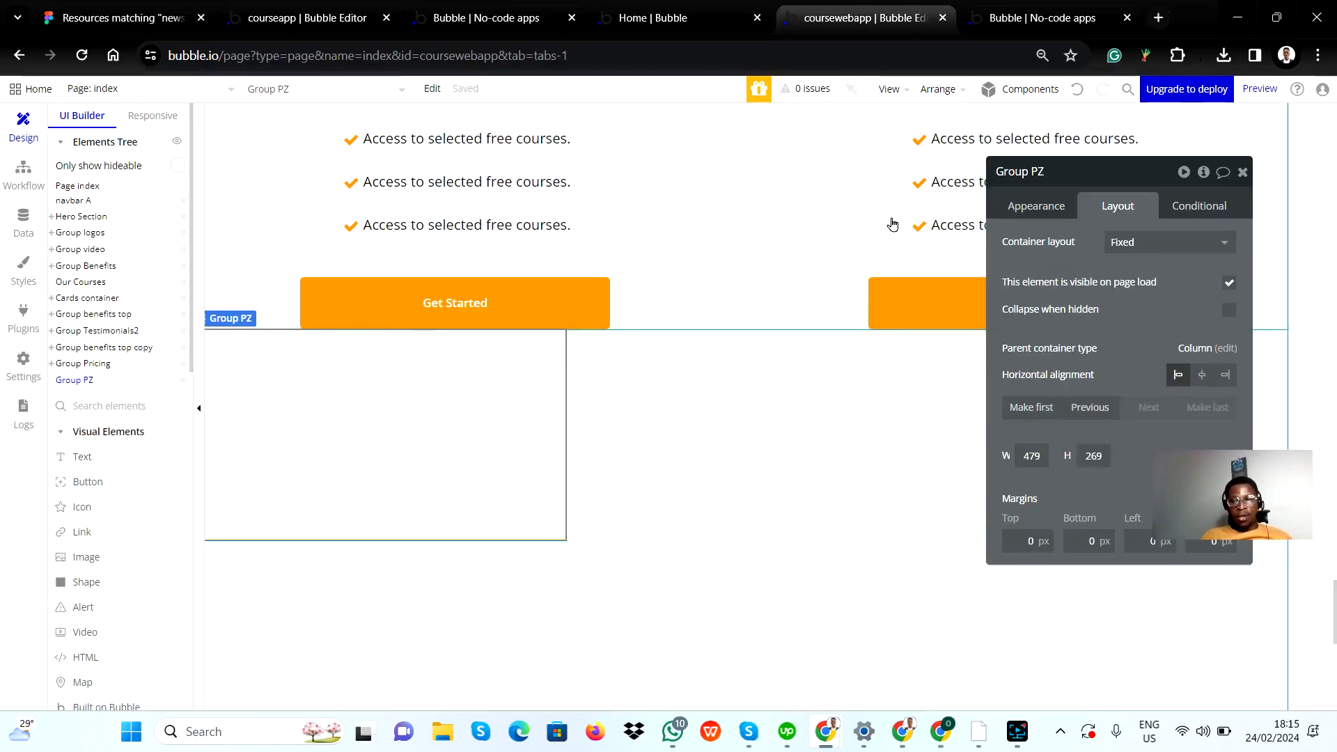
double_click(1050, 172)
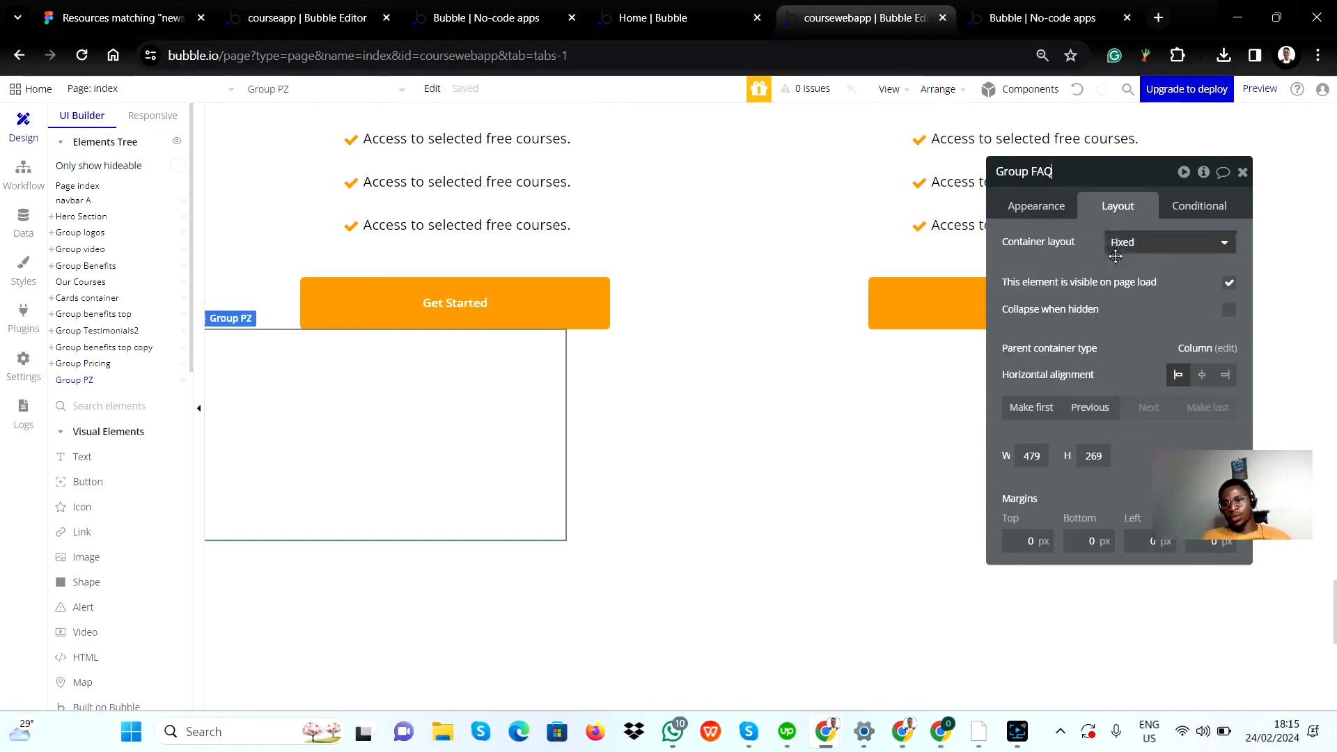
Step: Set the container layout of Group FAQ to Row, comparing it with the FAQ section of the Figma design
click(1170, 243)
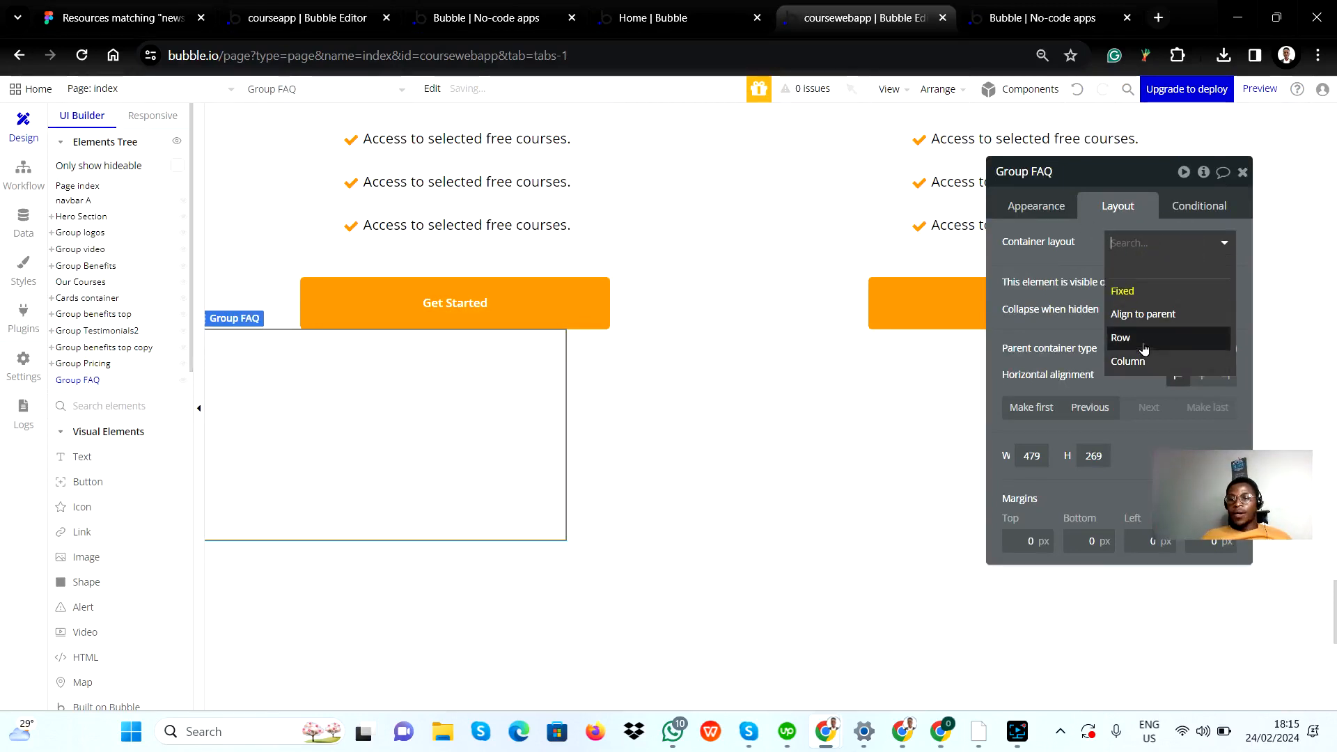
key(alt+Tab)
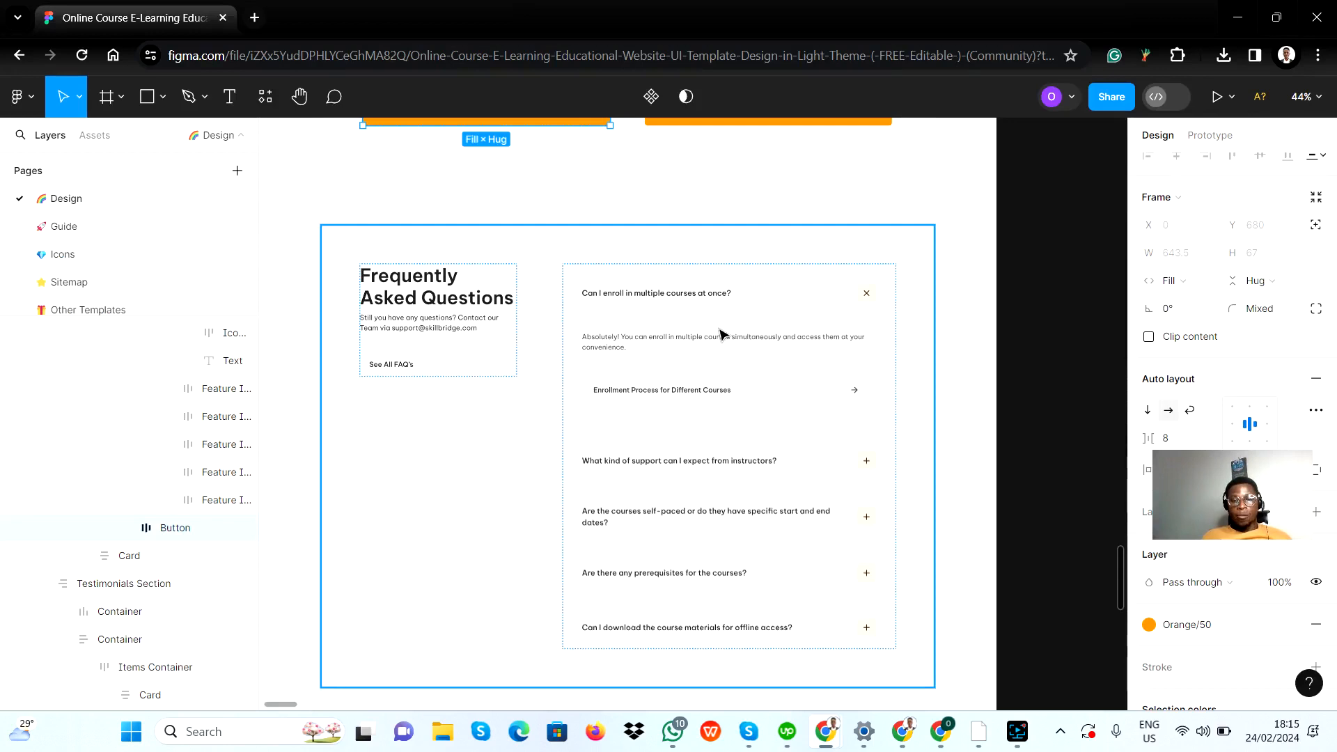
key(alt+Tab)
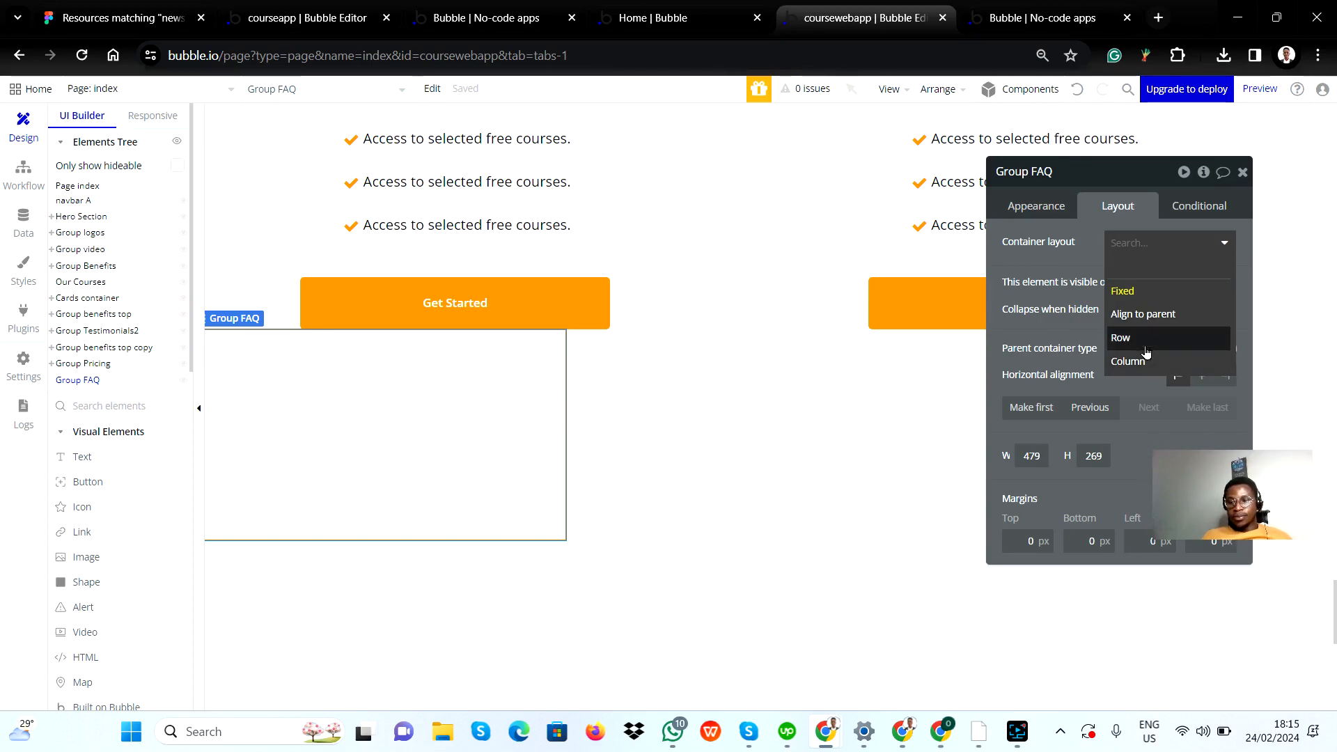
key(alt+Tab)
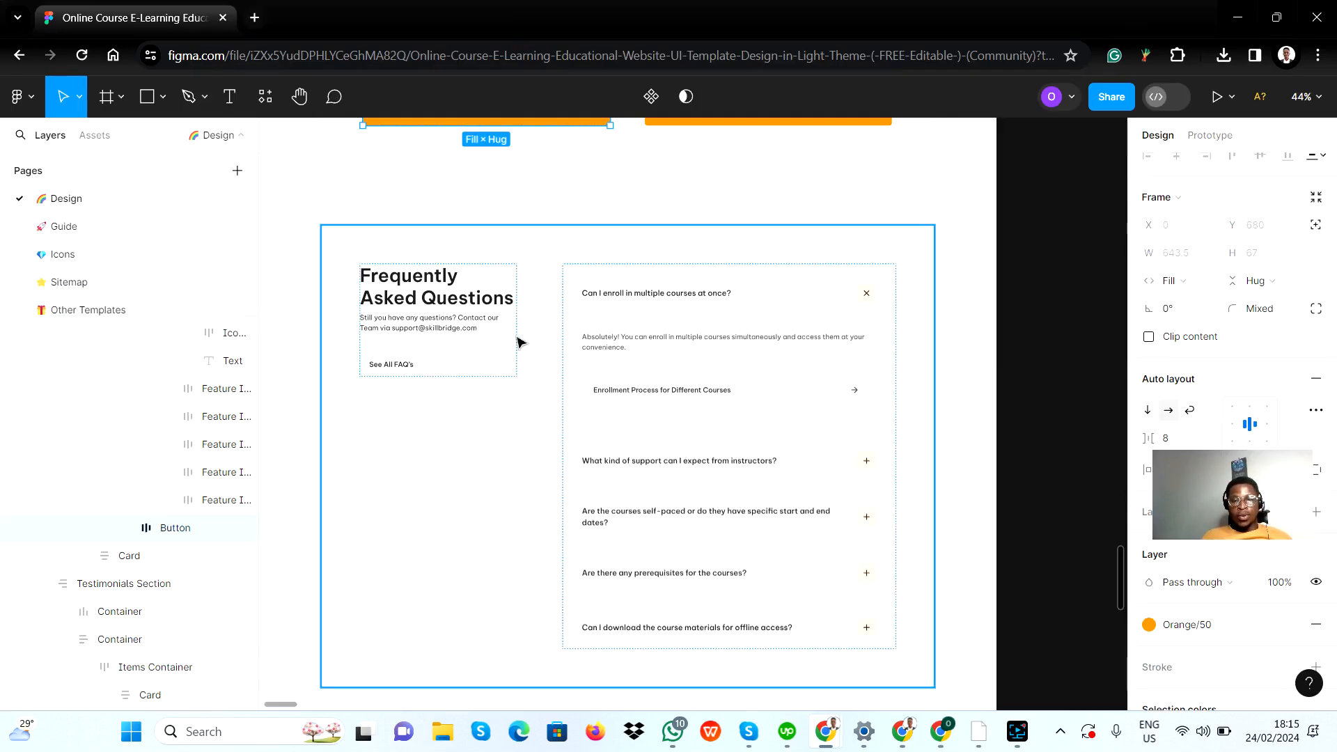
key(alt+Tab)
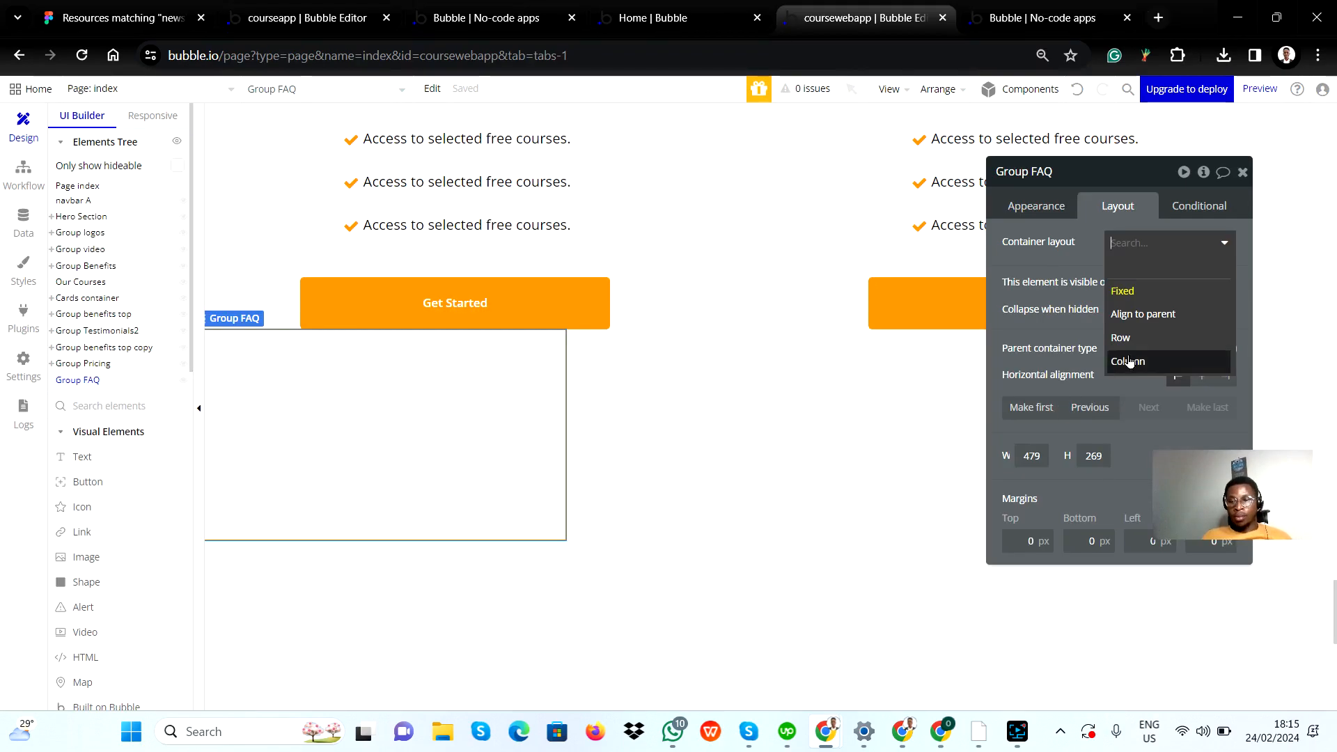
click(1121, 339)
key(alt+Tab)
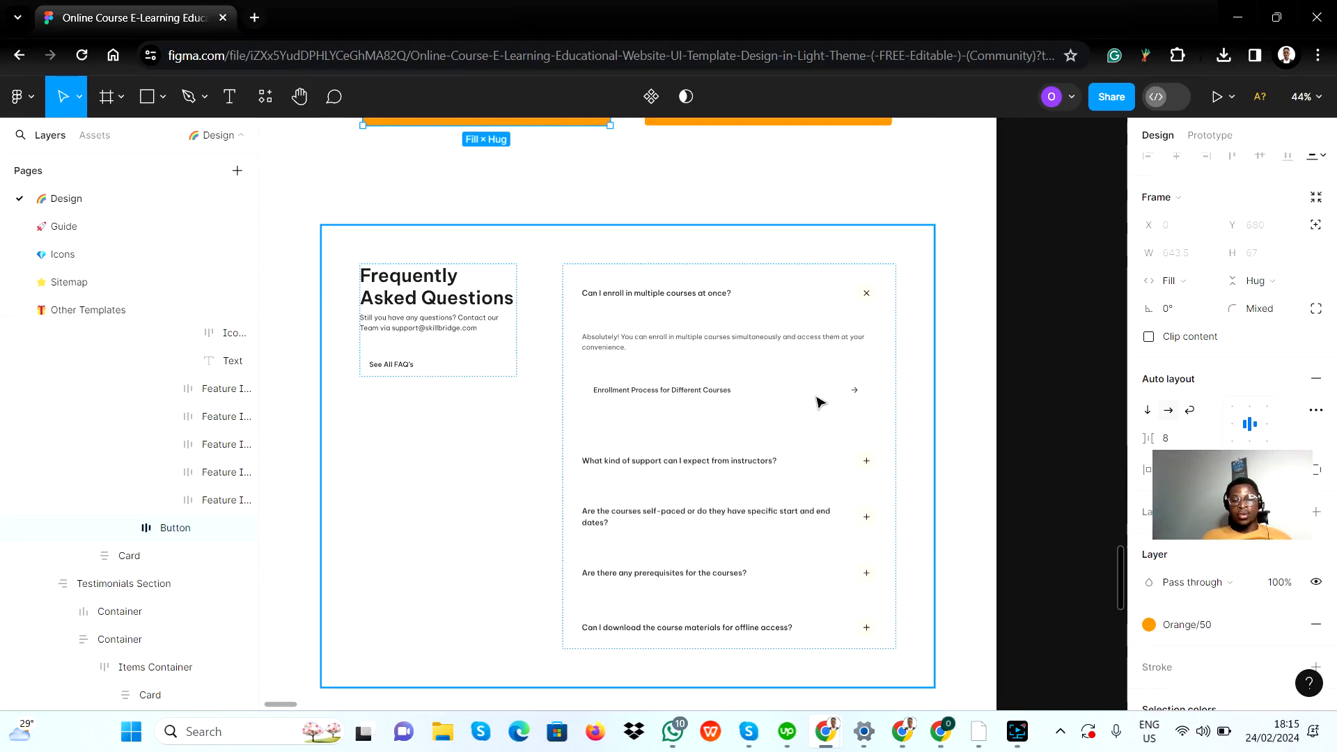
key(alt+Tab)
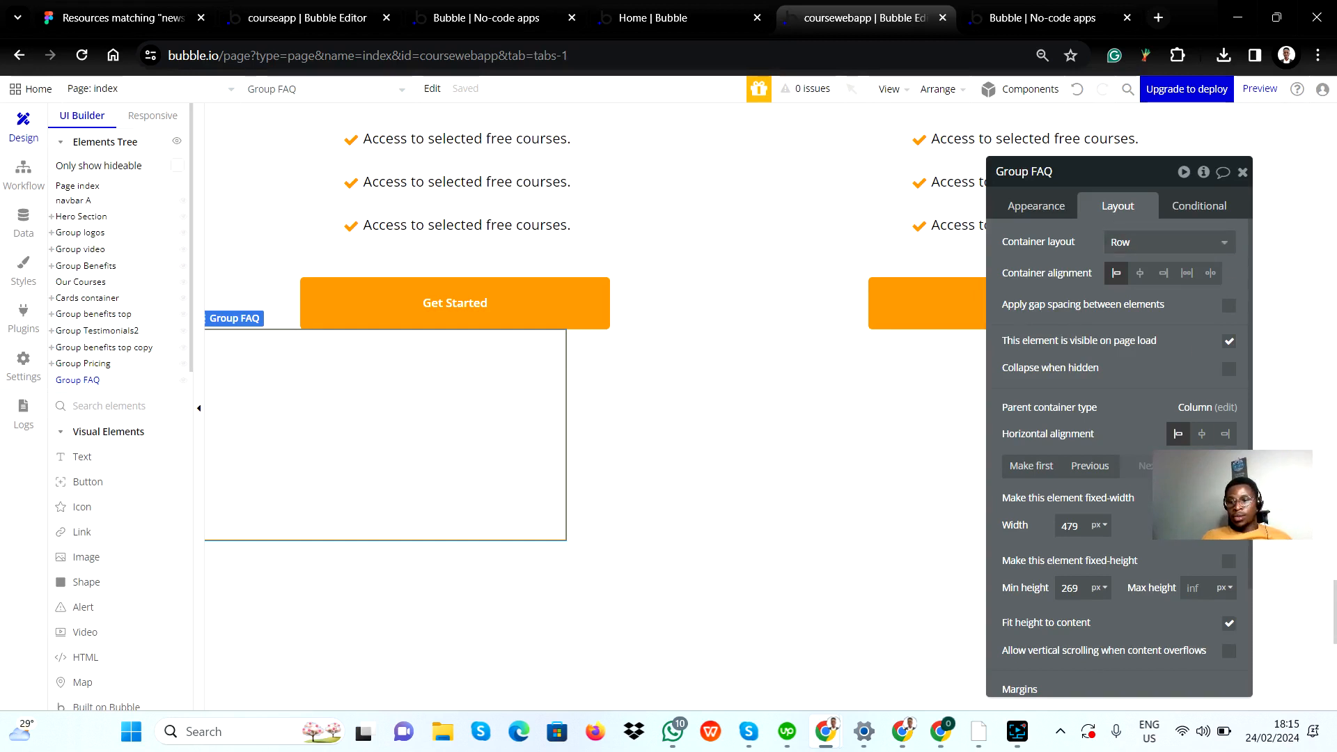
Step: Turn off the fixed width of Group FAQ and set its minimum width to 300 px
click(1229, 499)
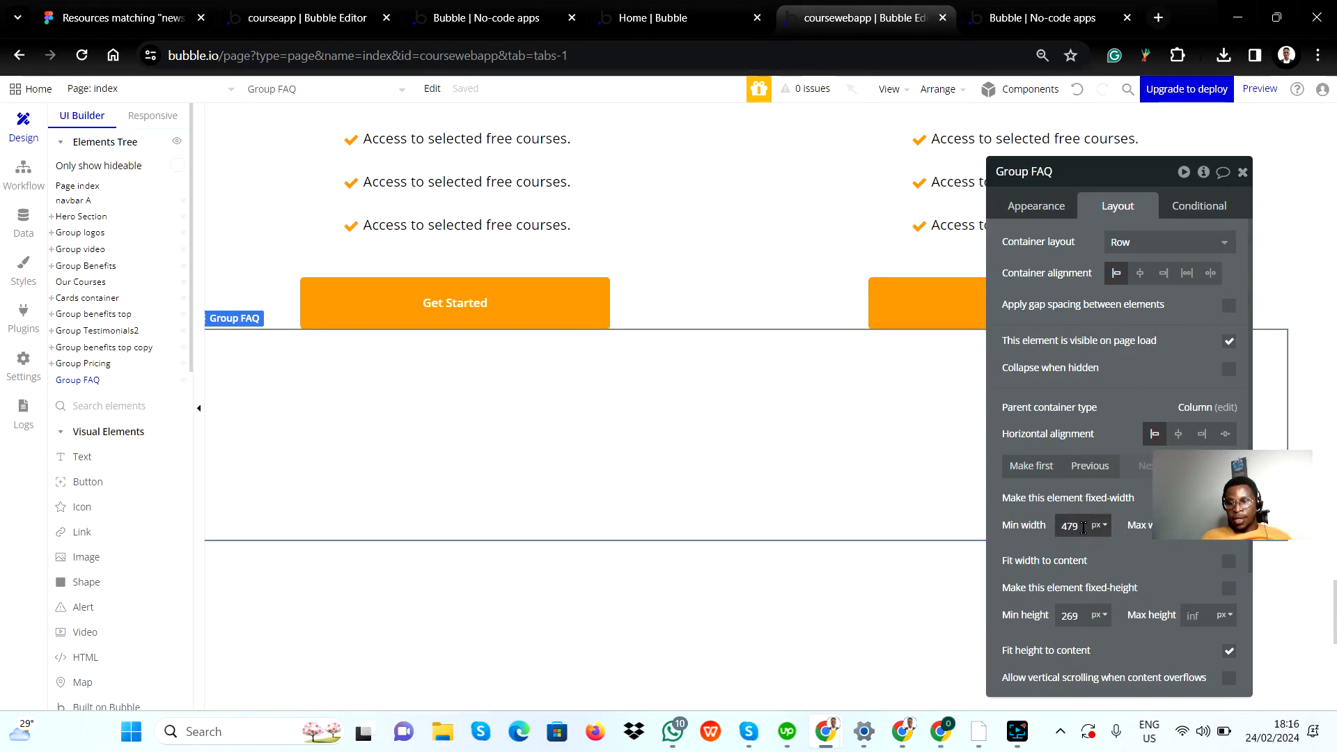
double_click(1076, 527)
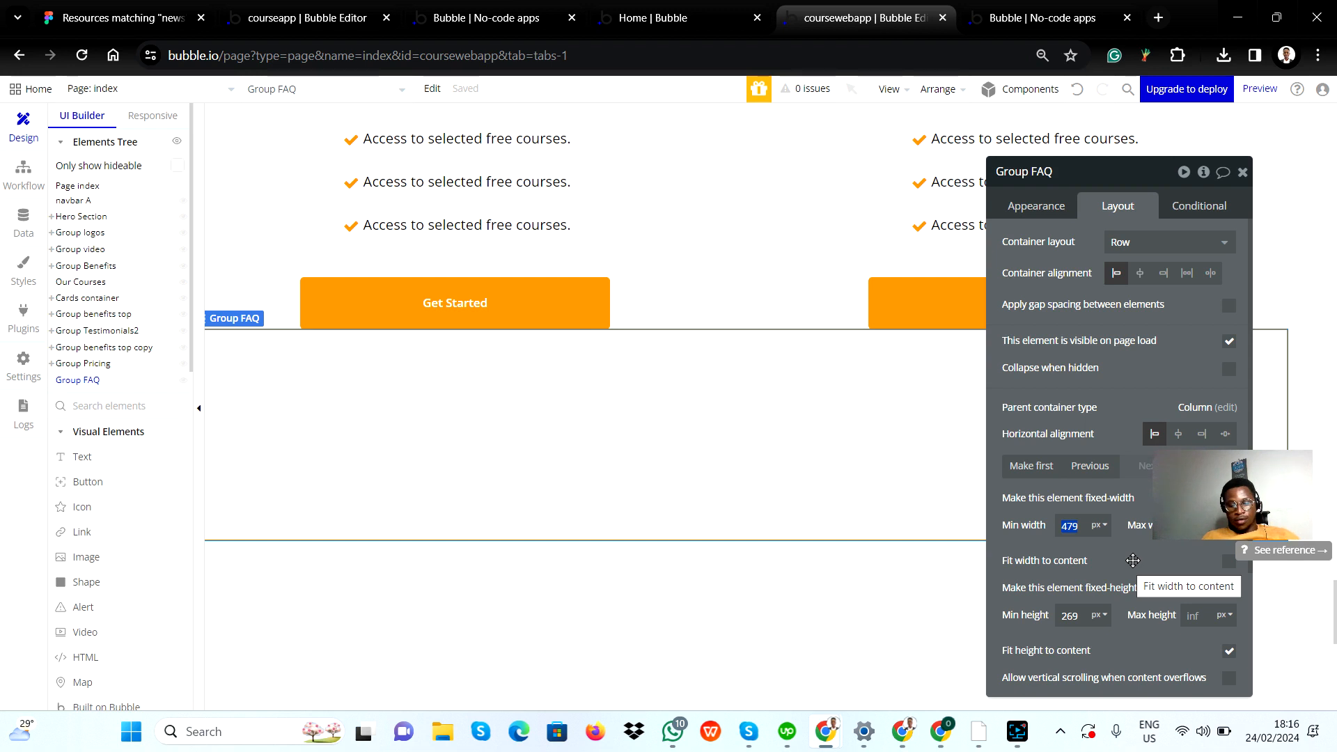
text(3)
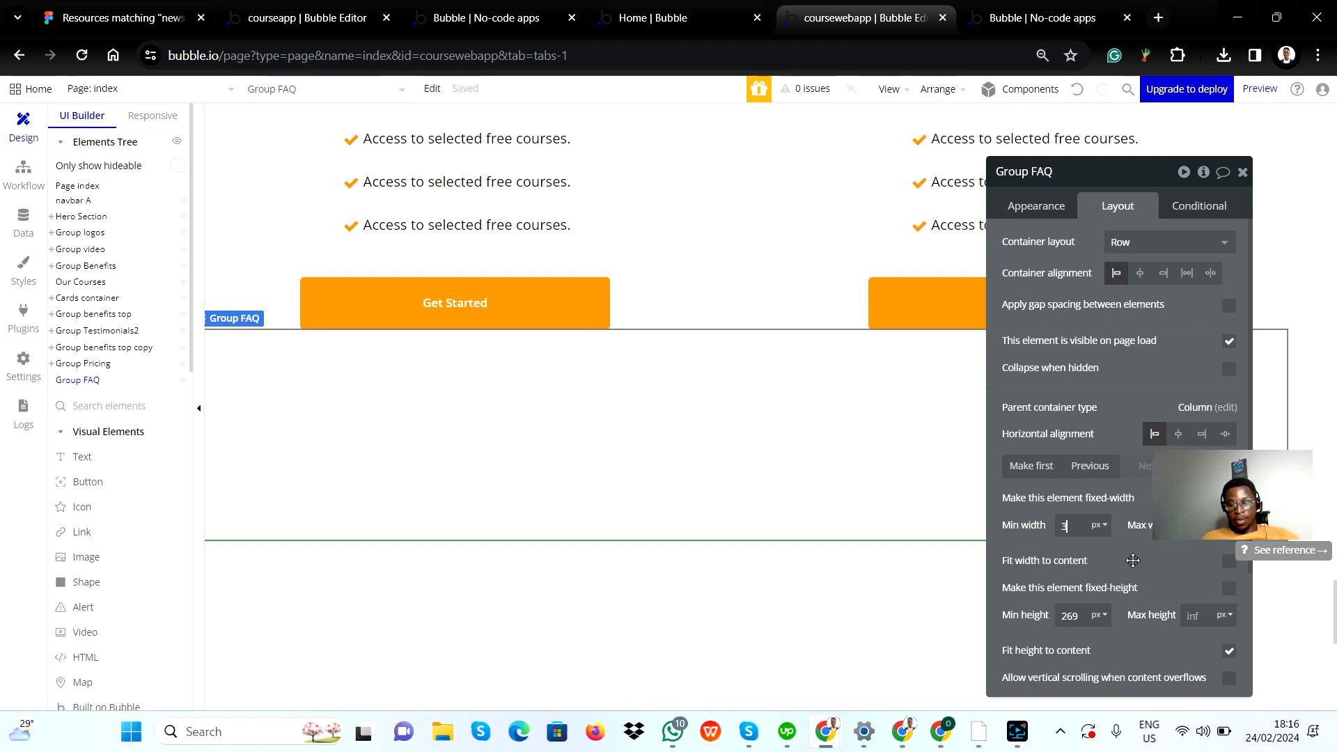
text(00)
click(1169, 564)
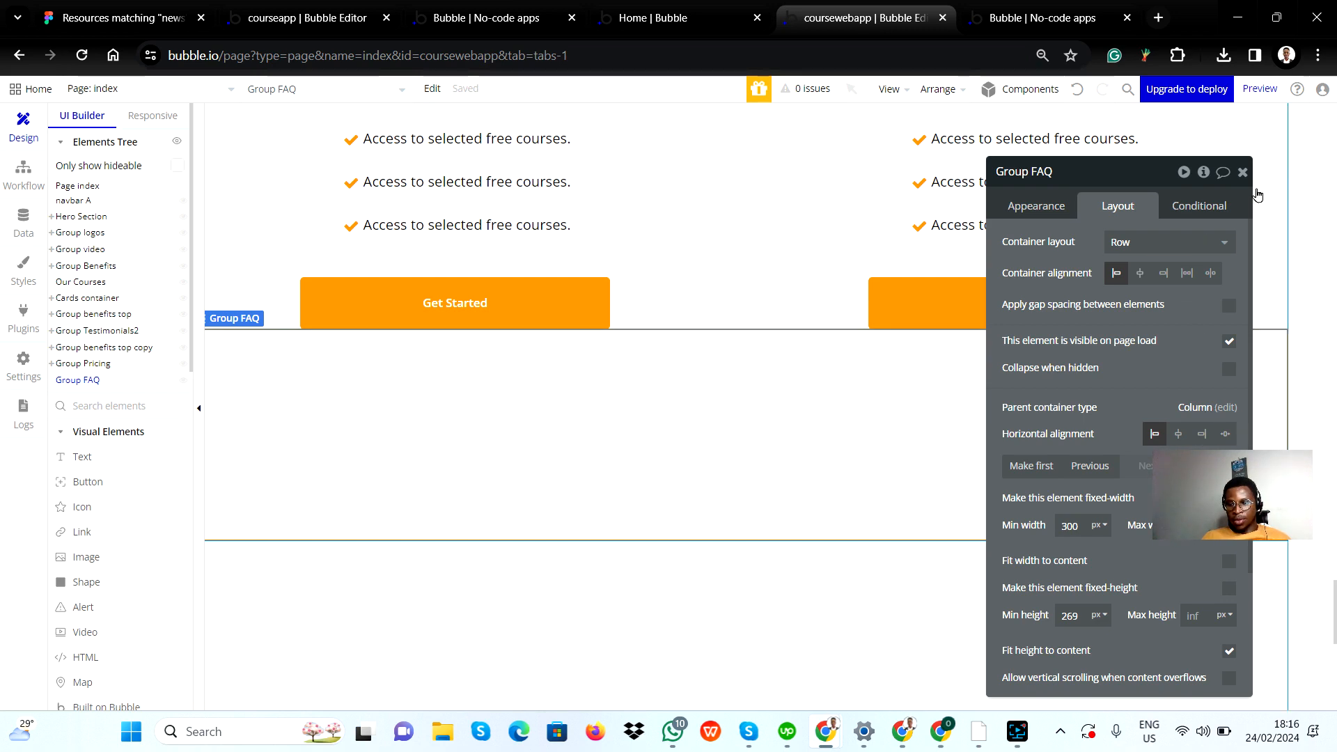
click(1241, 172)
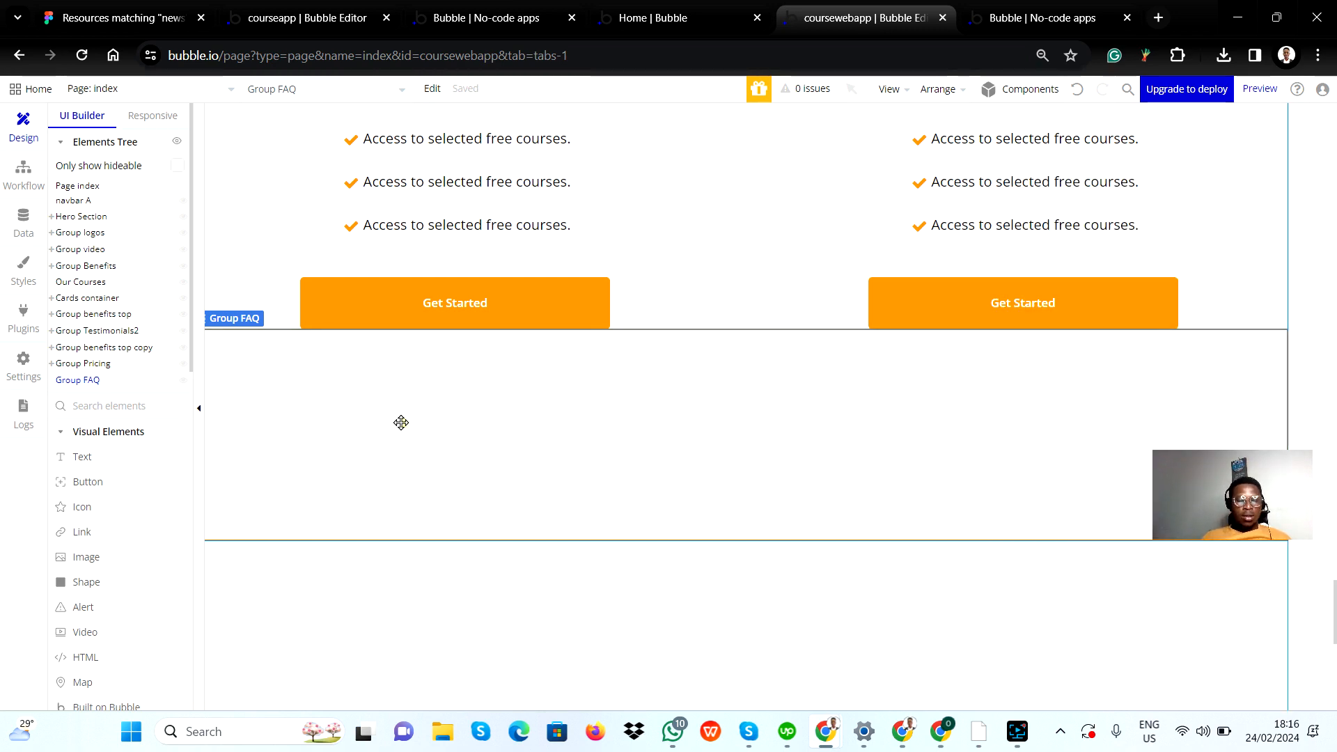
scroll(750, 416, up, 3)
scroll(716, 529, down, 1)
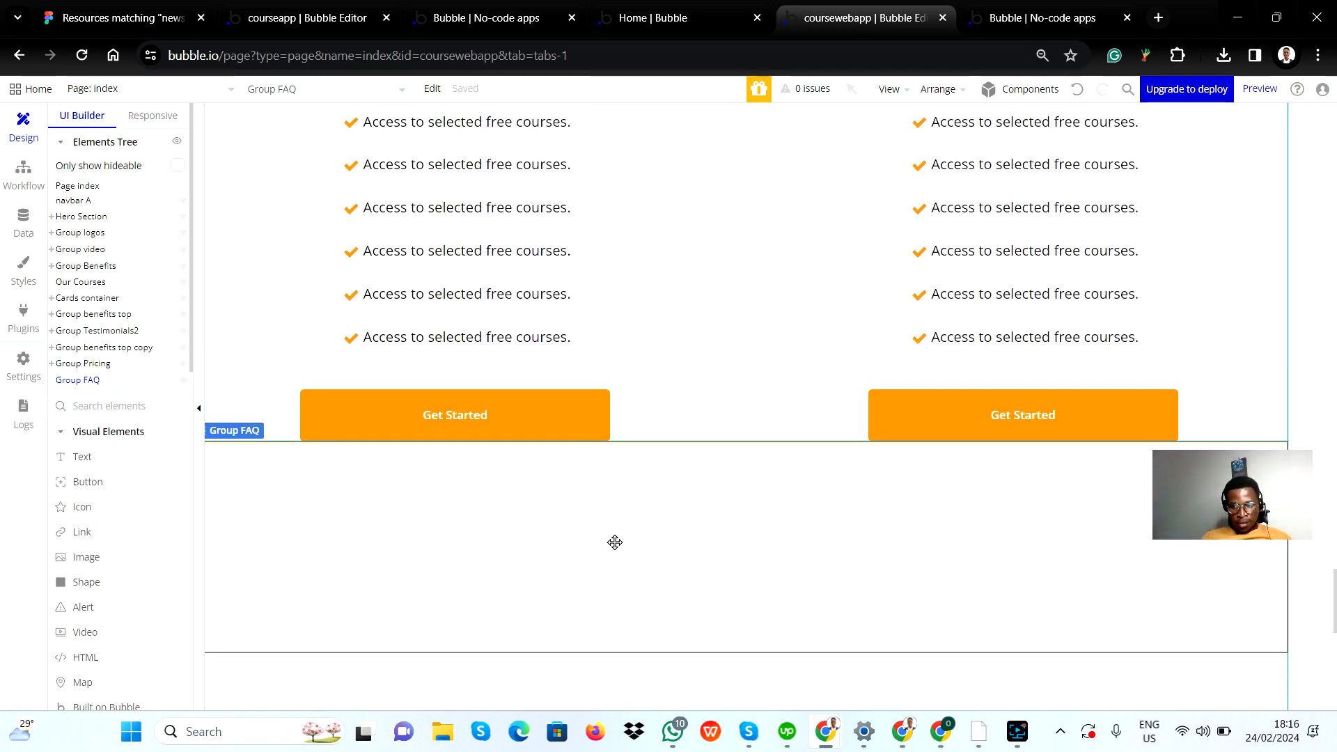
Step: Set the minimum height of Group FAQ to 1000 px
scroll(612, 540, up, 1)
scroll(553, 542, down, 4)
scroll(549, 536, up, 1)
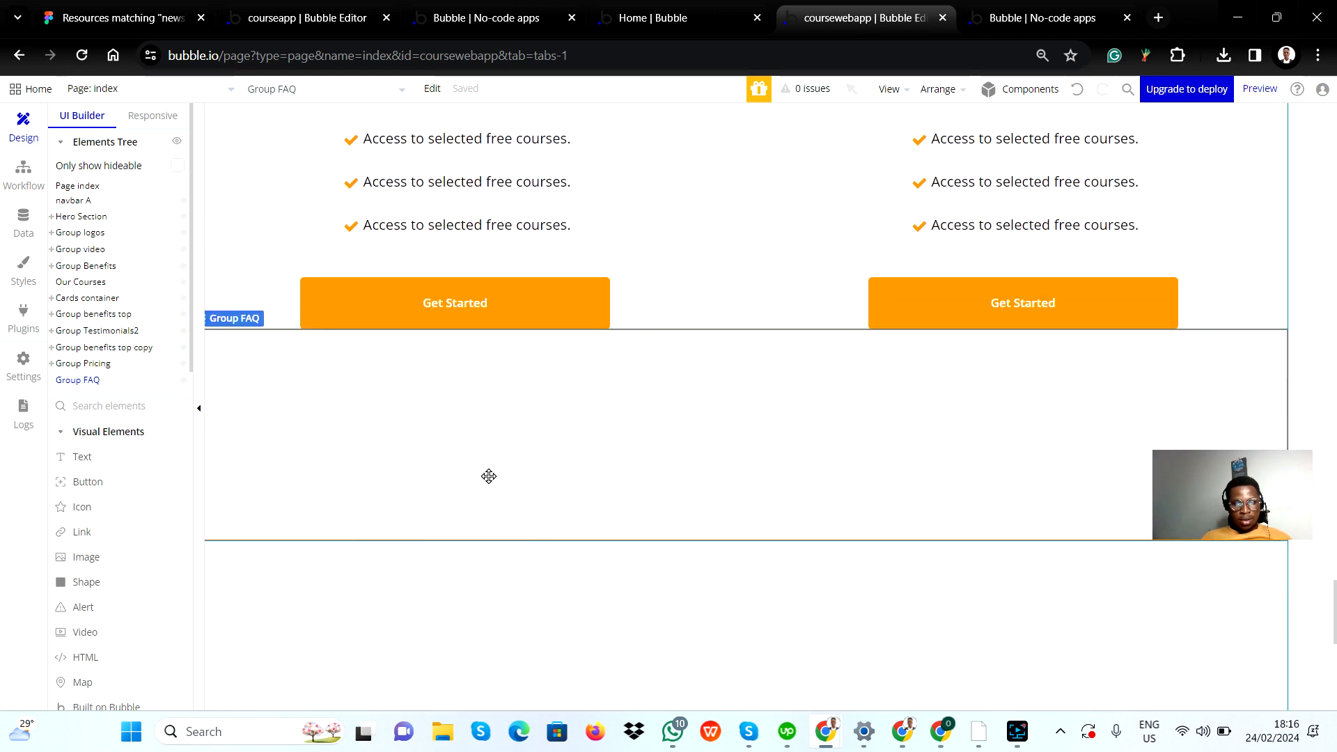
double_click(456, 430)
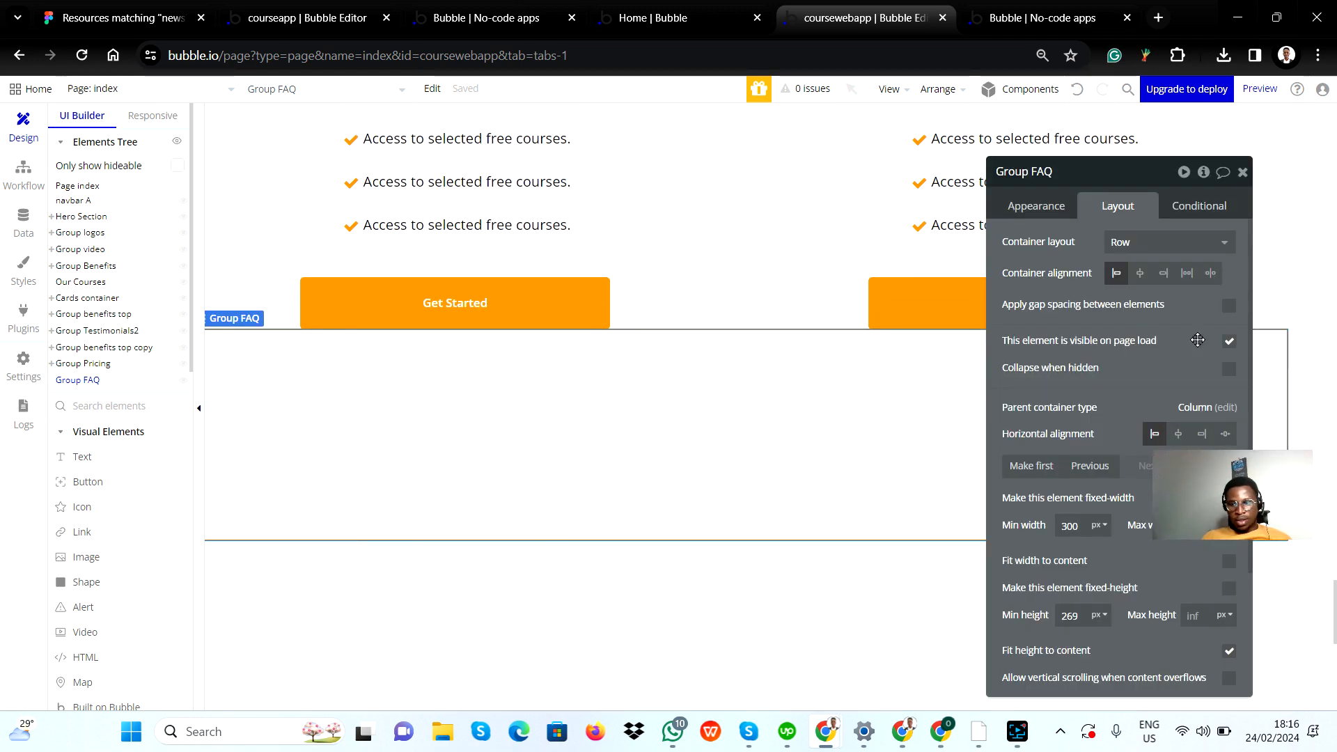
scroll(1140, 504, down, 3)
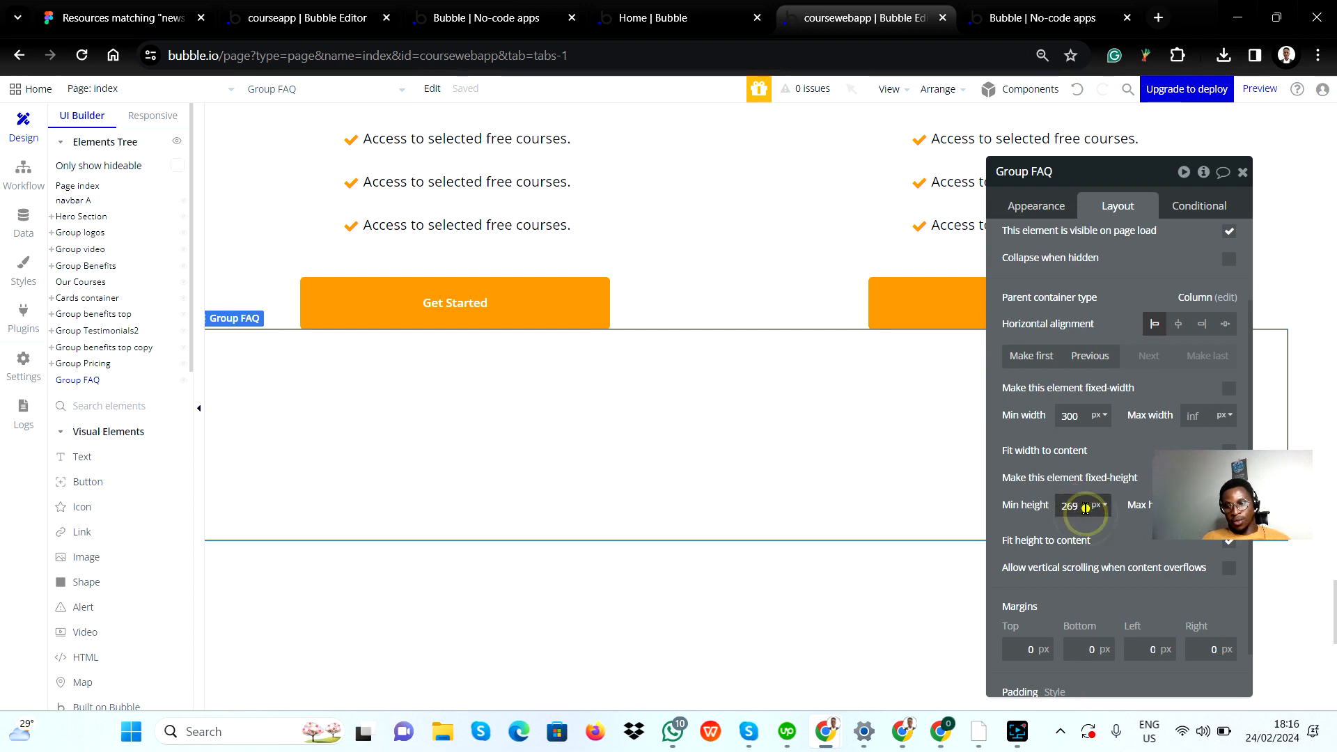
double_click(1086, 507)
text(1000)
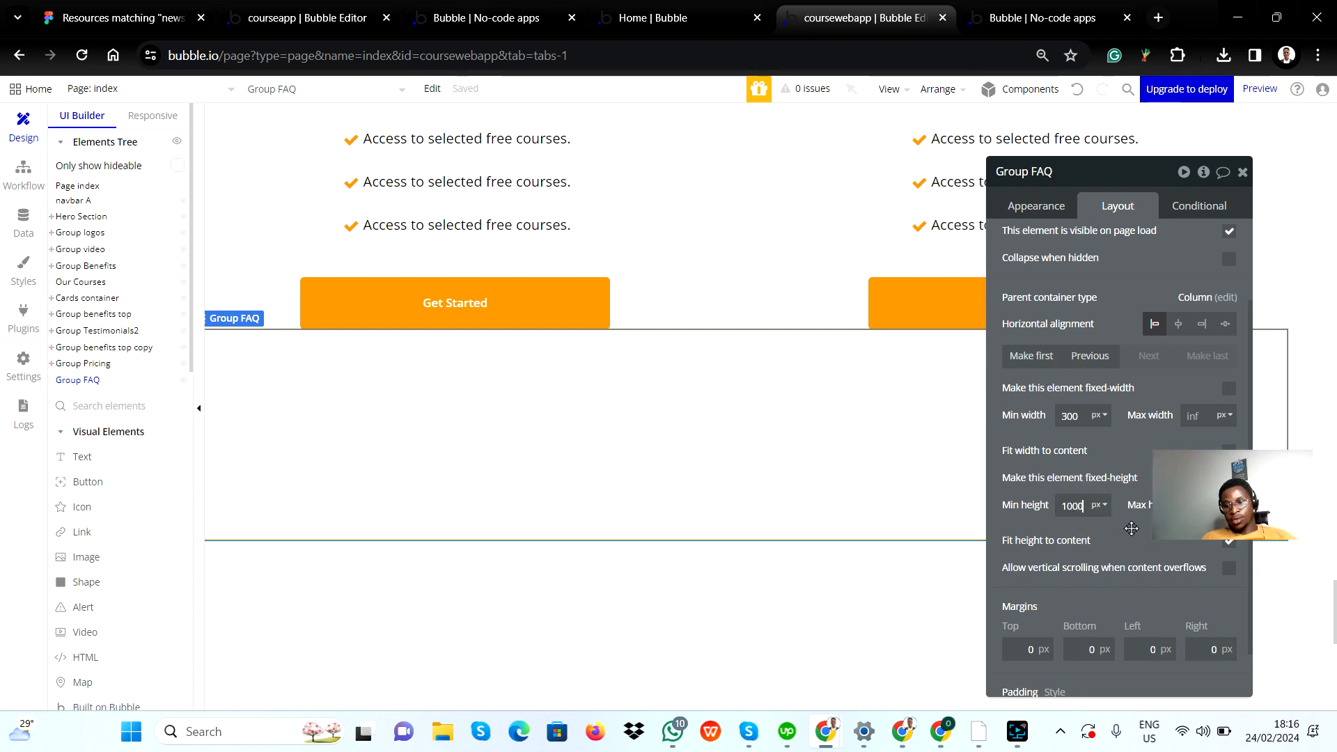
click(1241, 173)
scroll(683, 394, down, 5)
scroll(683, 394, up, 4)
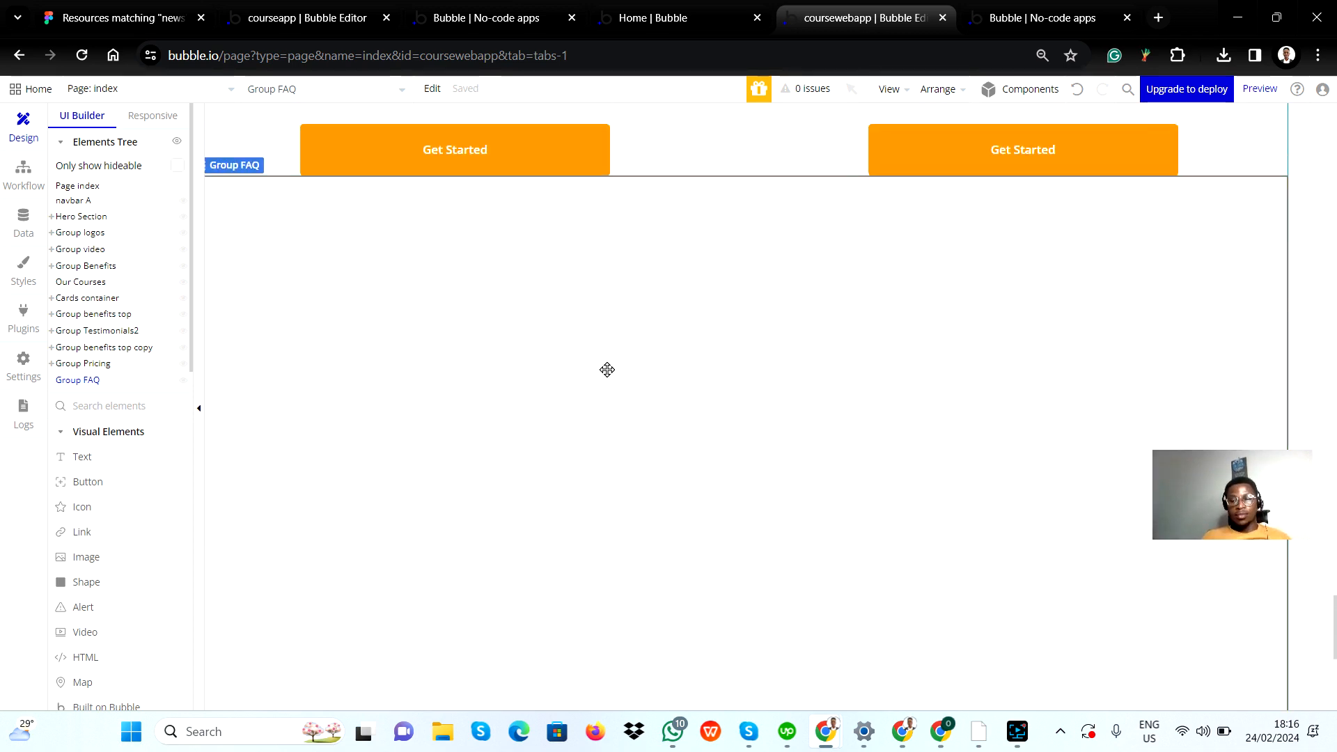
Step: Draw a group about 265 by 235 px inside Group FAQ, following the two-column FAQ section of the Figma design
key(alt+Tab)
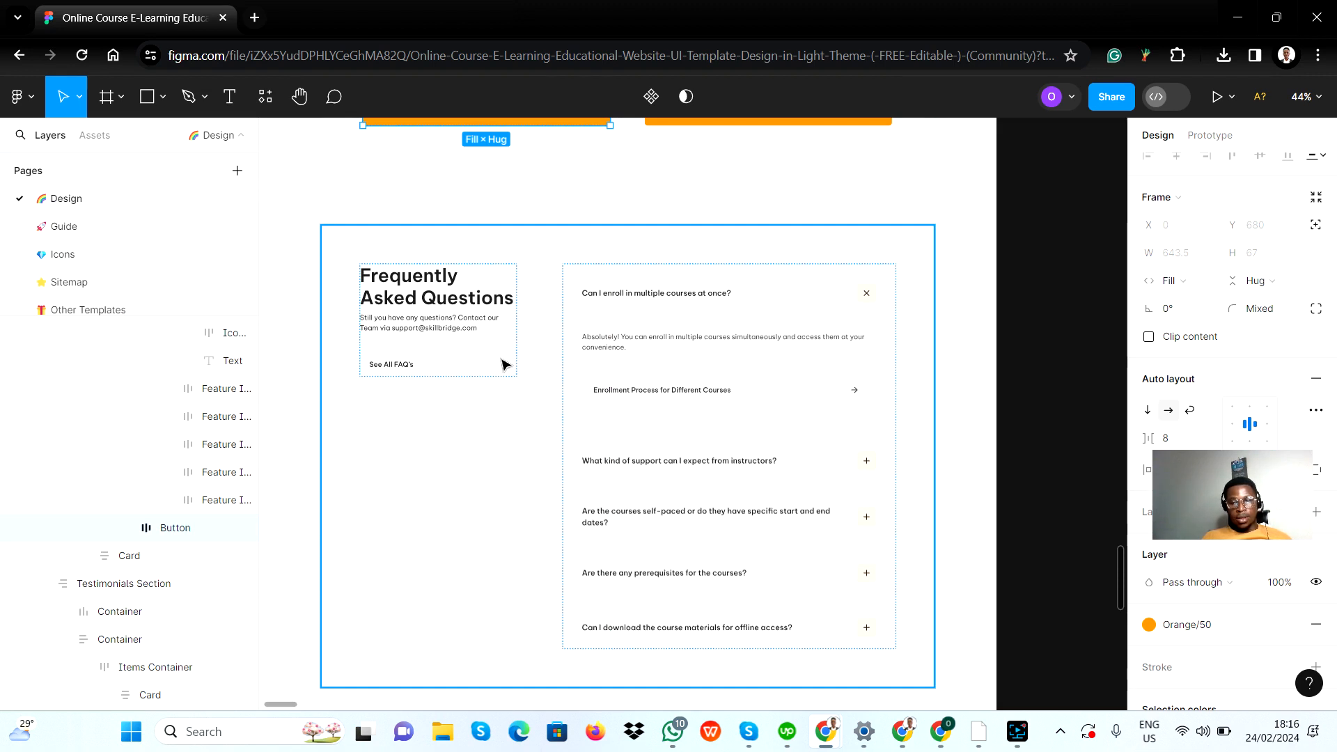
key(alt+Tab)
scroll(297, 378, down, 1)
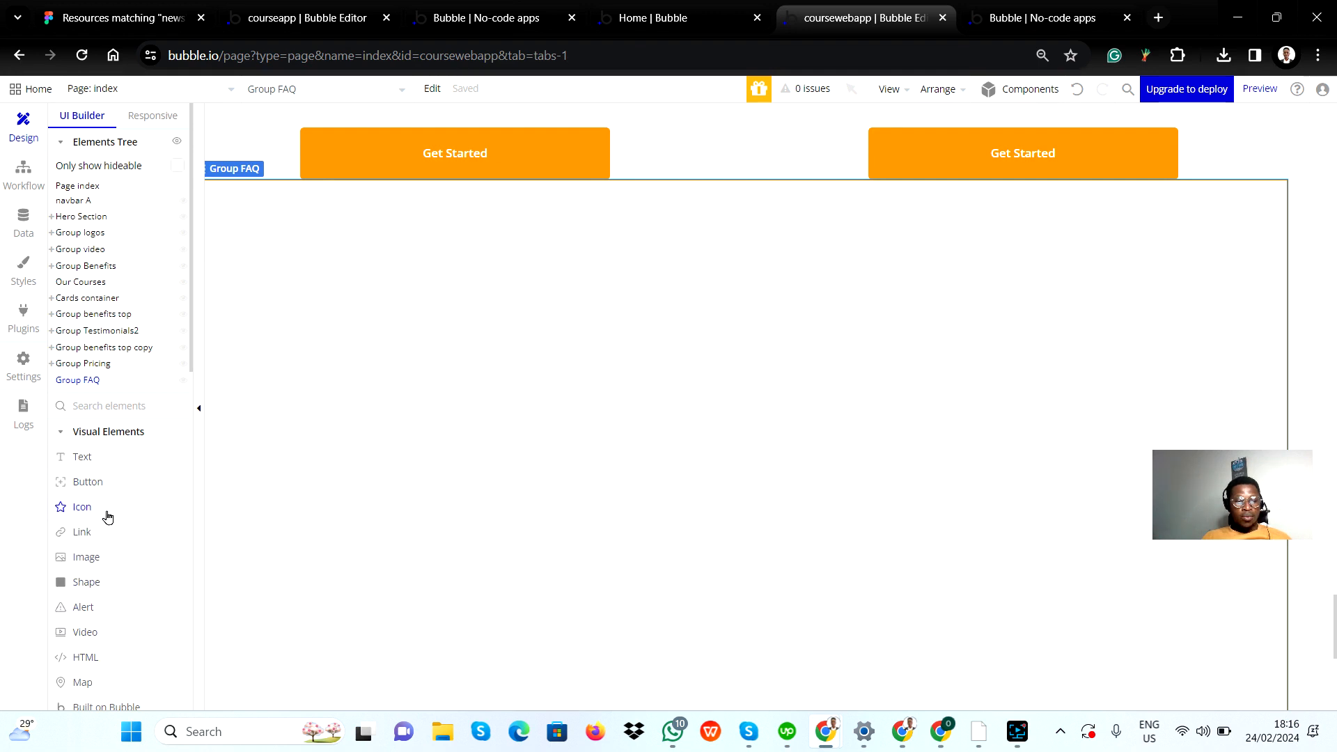
scroll(105, 599, down, 3)
click(103, 608)
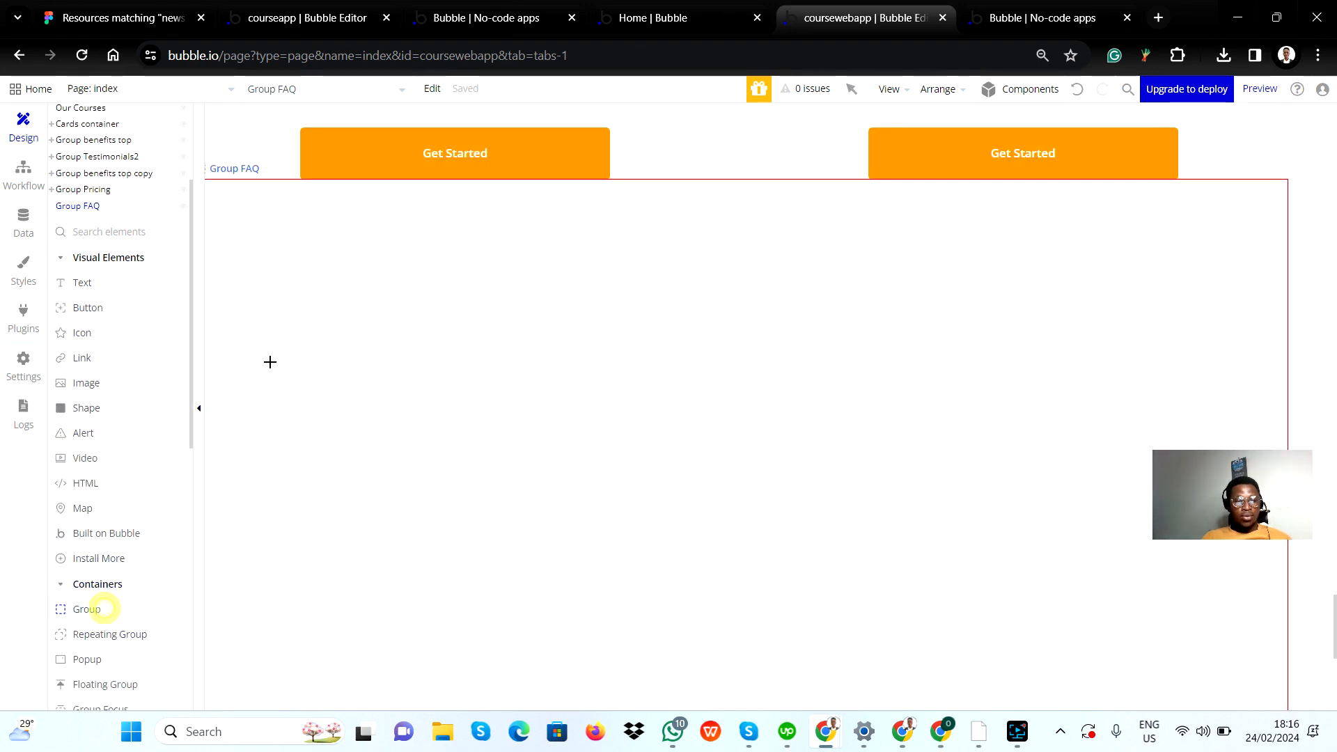
mouse_move(258, 234)
mouse_down()
mouse_move(331, 378)
mouse_move(463, 416)
mouse_up()
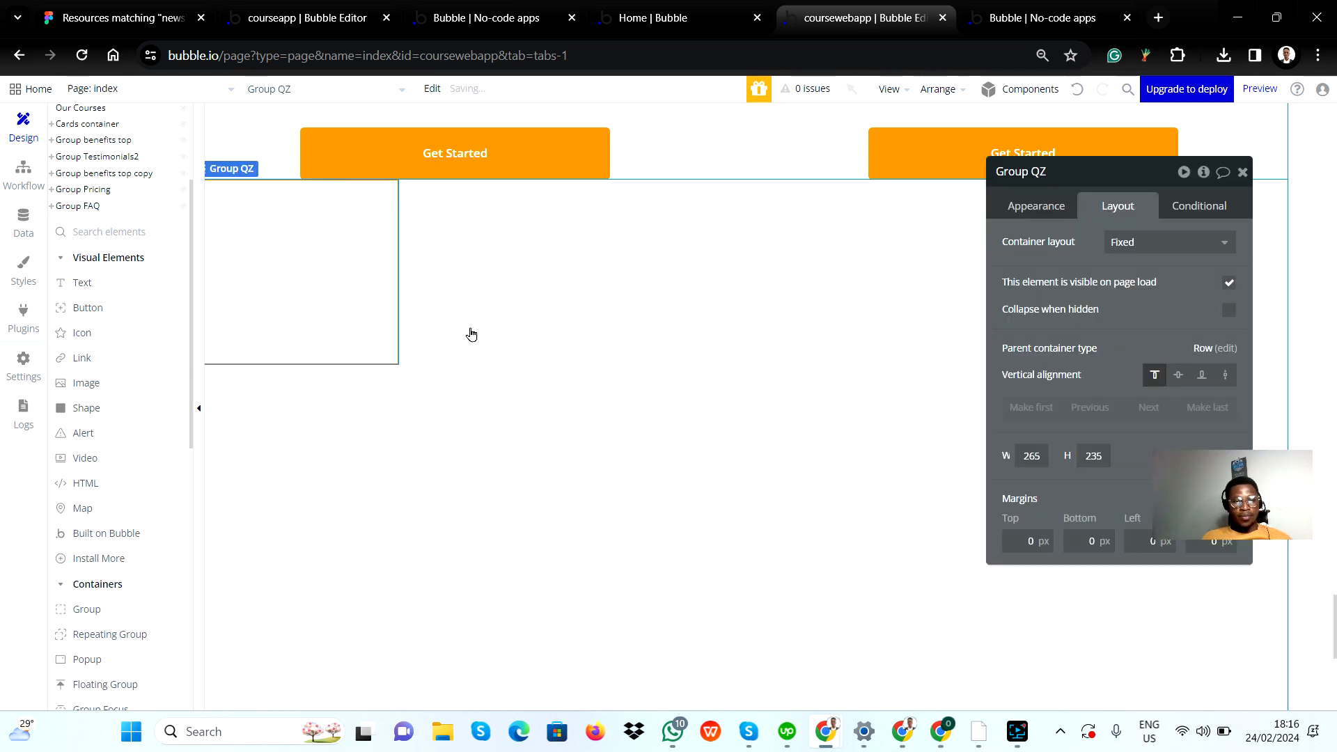
Step: Duplicate the new group inside Group FAQ so that the copy sits beside it
click(692, 341)
click(272, 290)
key(ctrl+d)
click(527, 293)
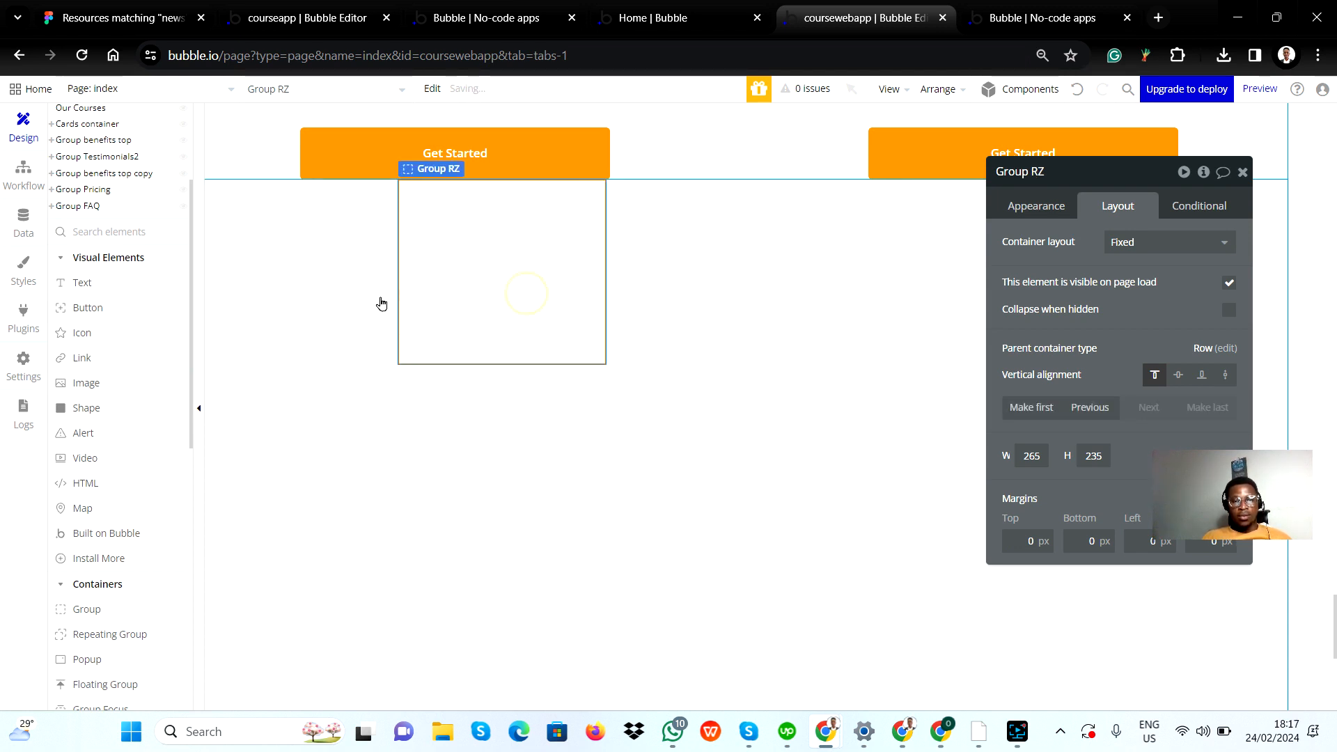
Step: Rename the first group inside Group FAQ as left and its duplicate as right
key(ctrl+z)
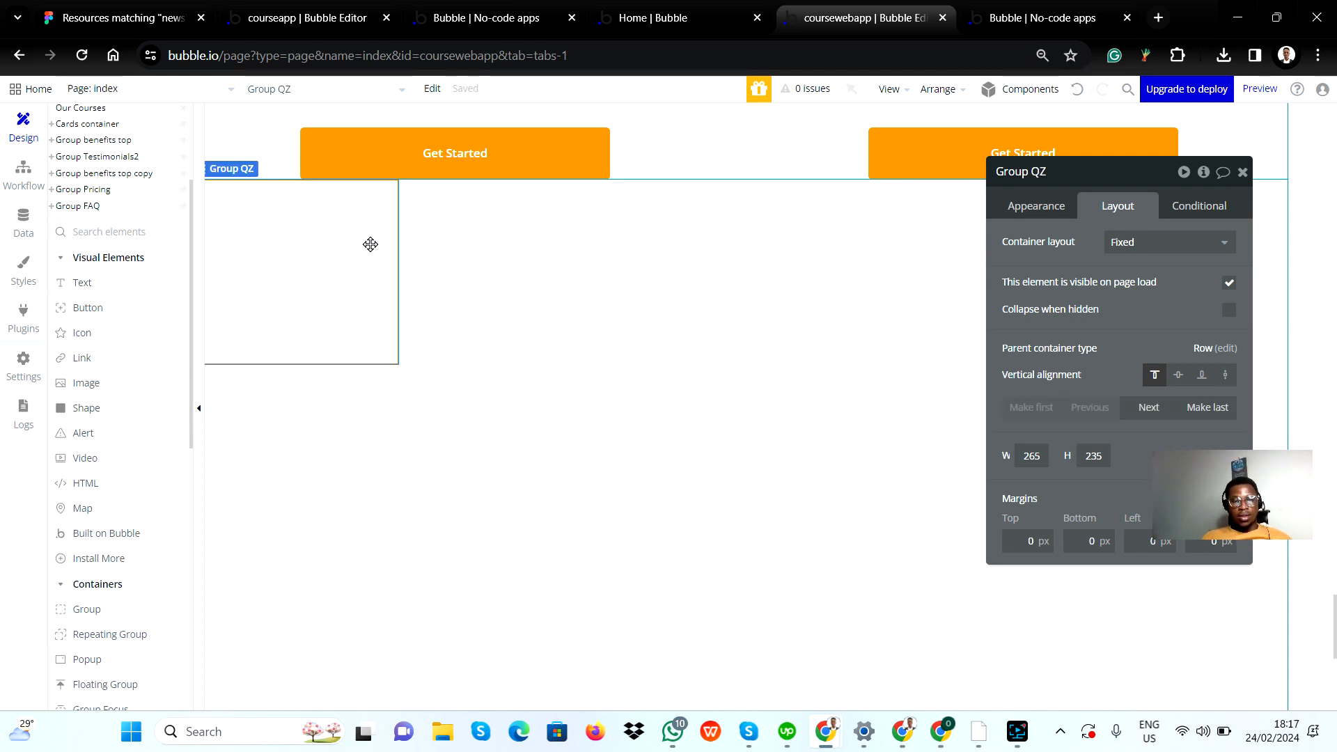
click(1052, 165)
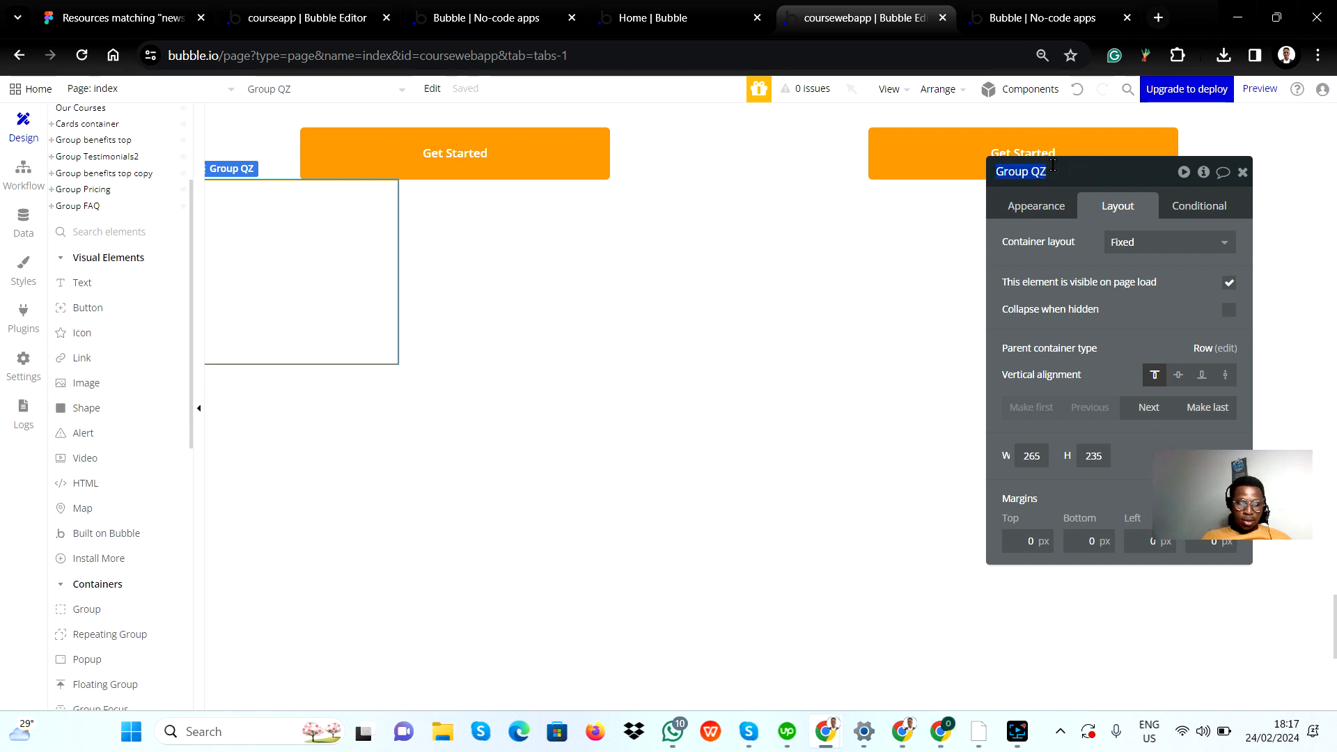
text(left)
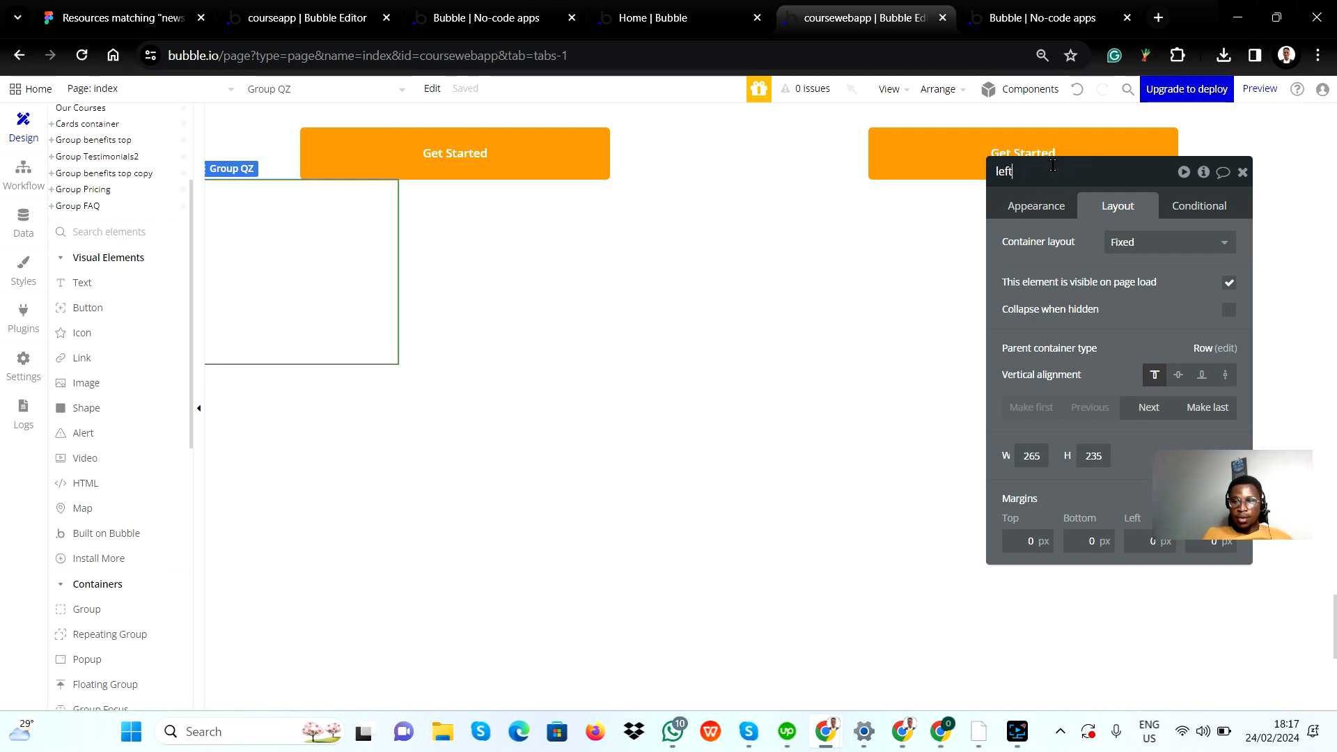
click(482, 261)
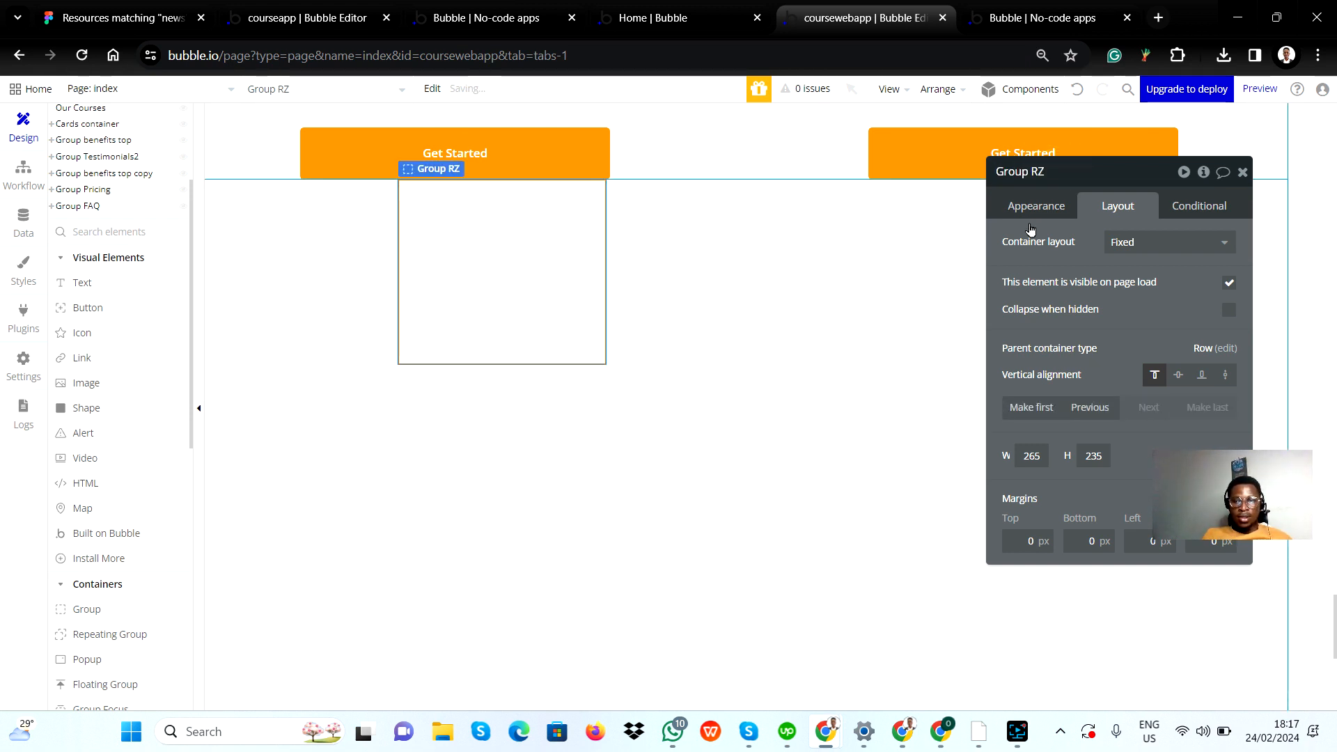
click(1076, 172)
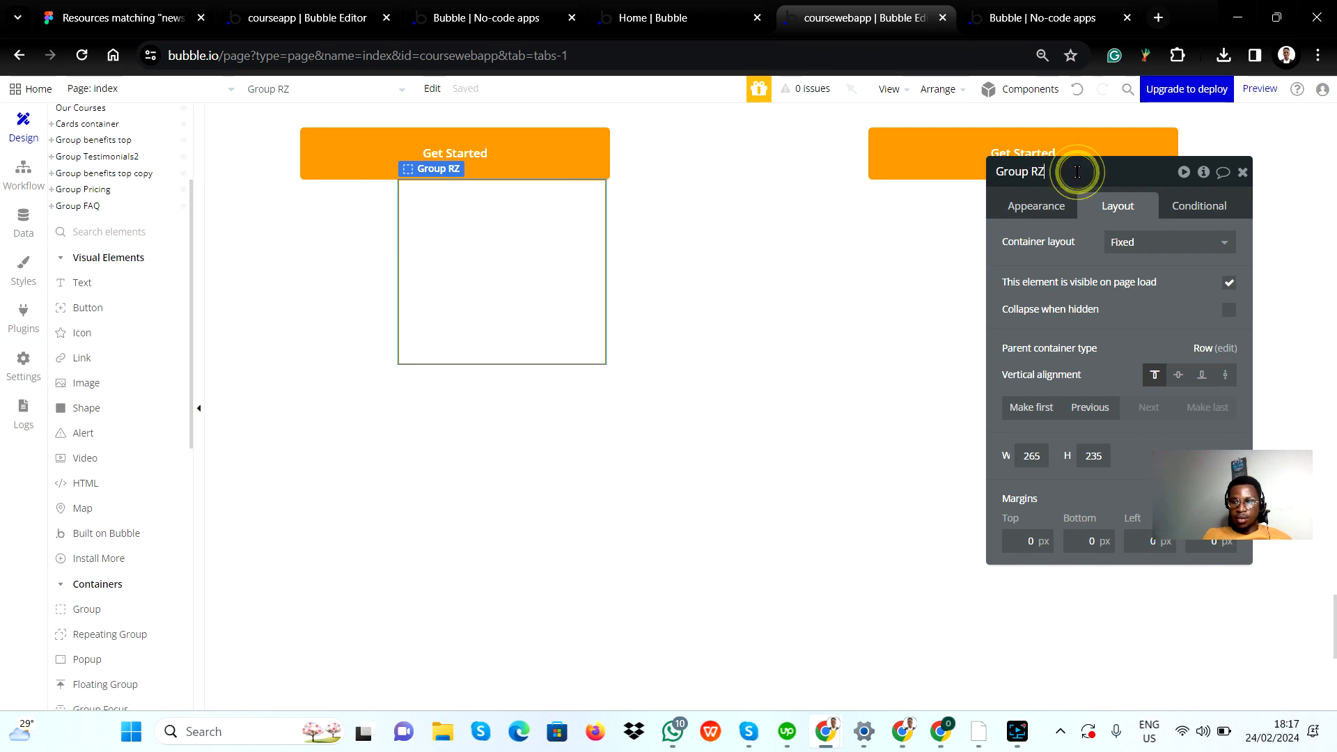
text(rig)
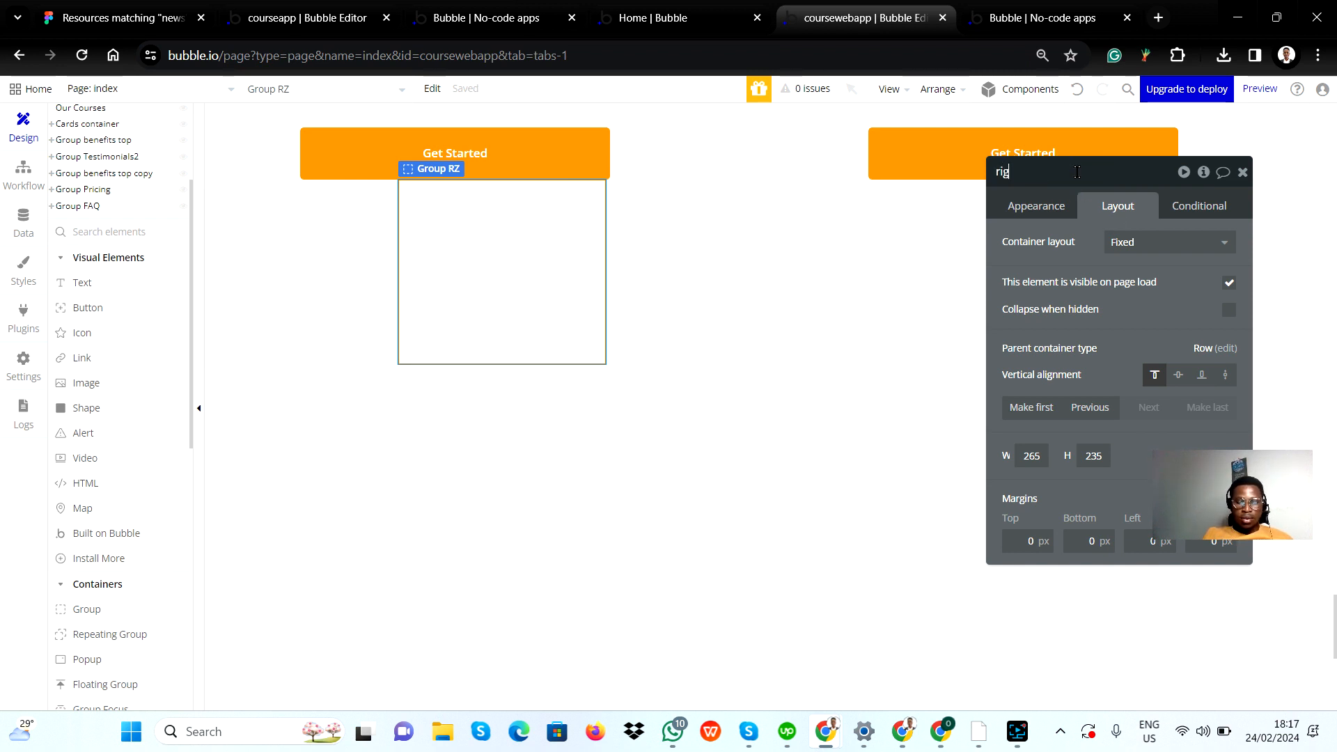
text(ht)
key(Return)
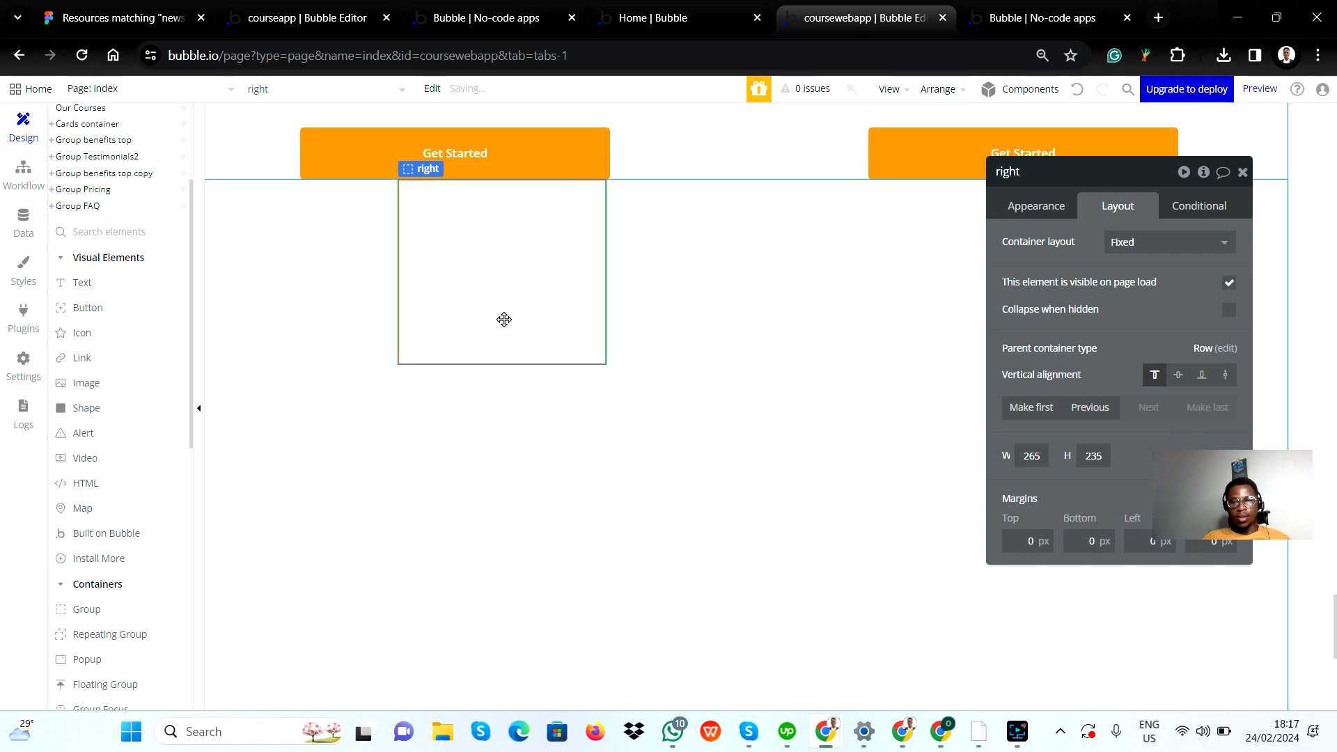
Step: Inspect the frame settings of the FAQ section, its heading container and its questions container in the Figma design
click(309, 272)
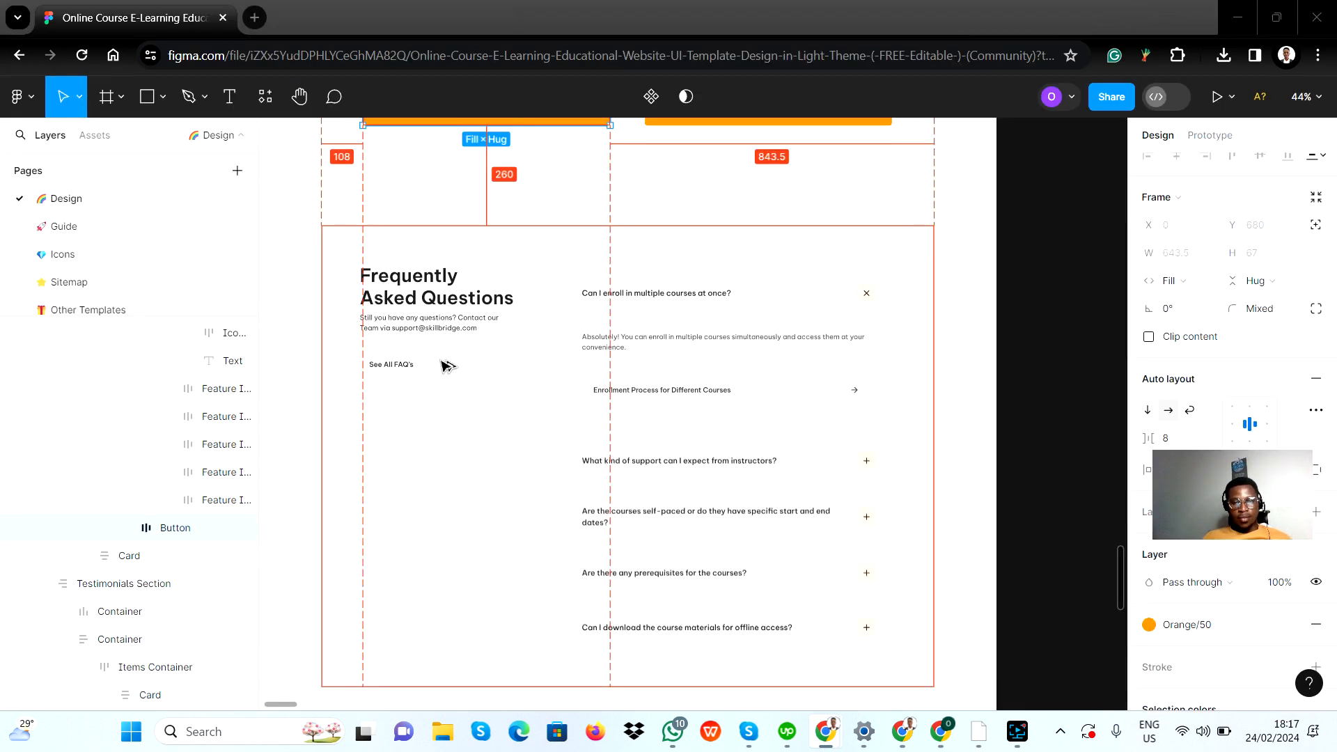
key(alt+Tab)
click(508, 362)
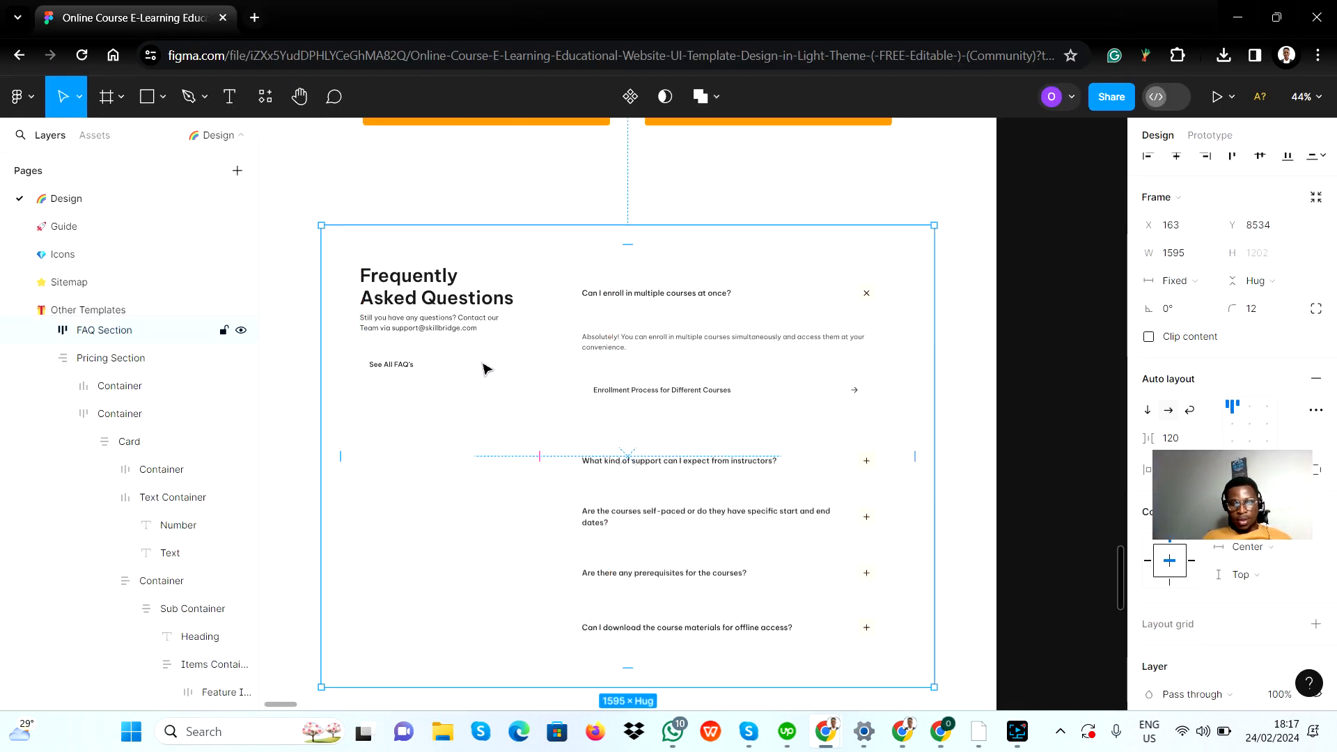
click(492, 263)
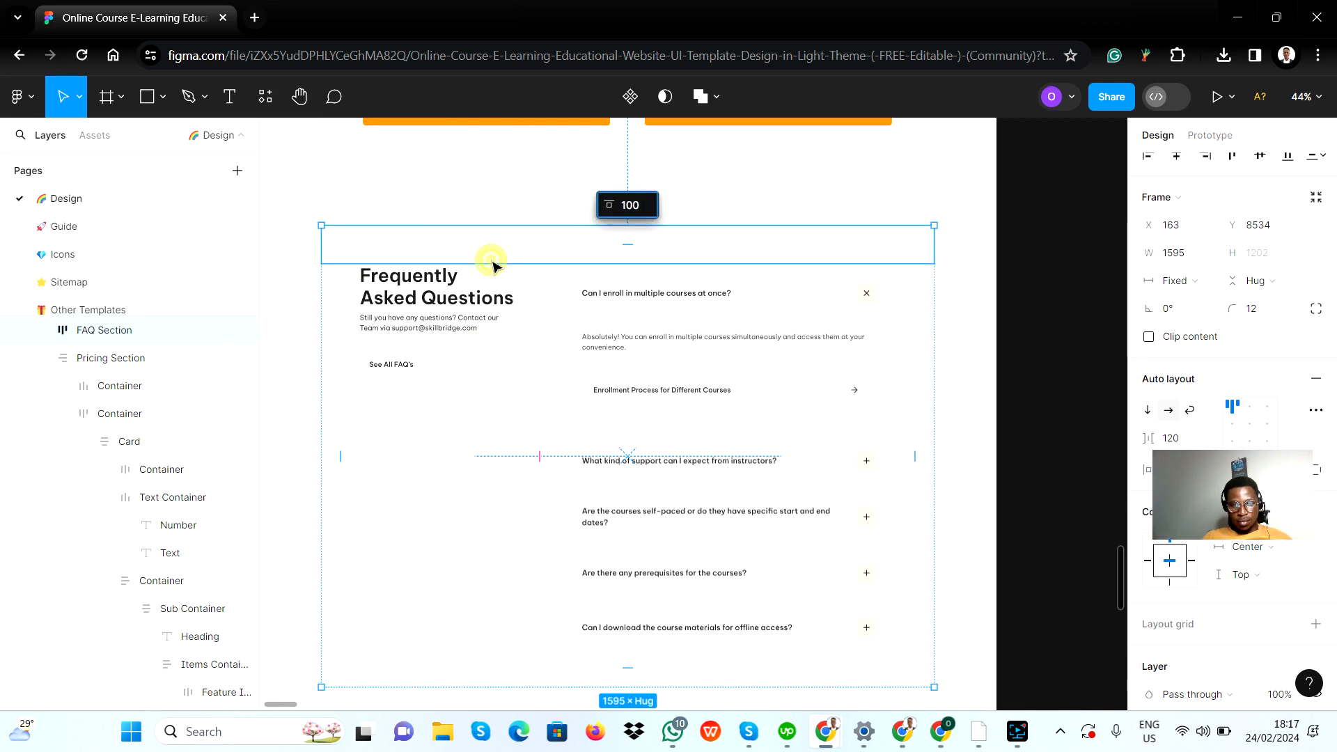
click(502, 298)
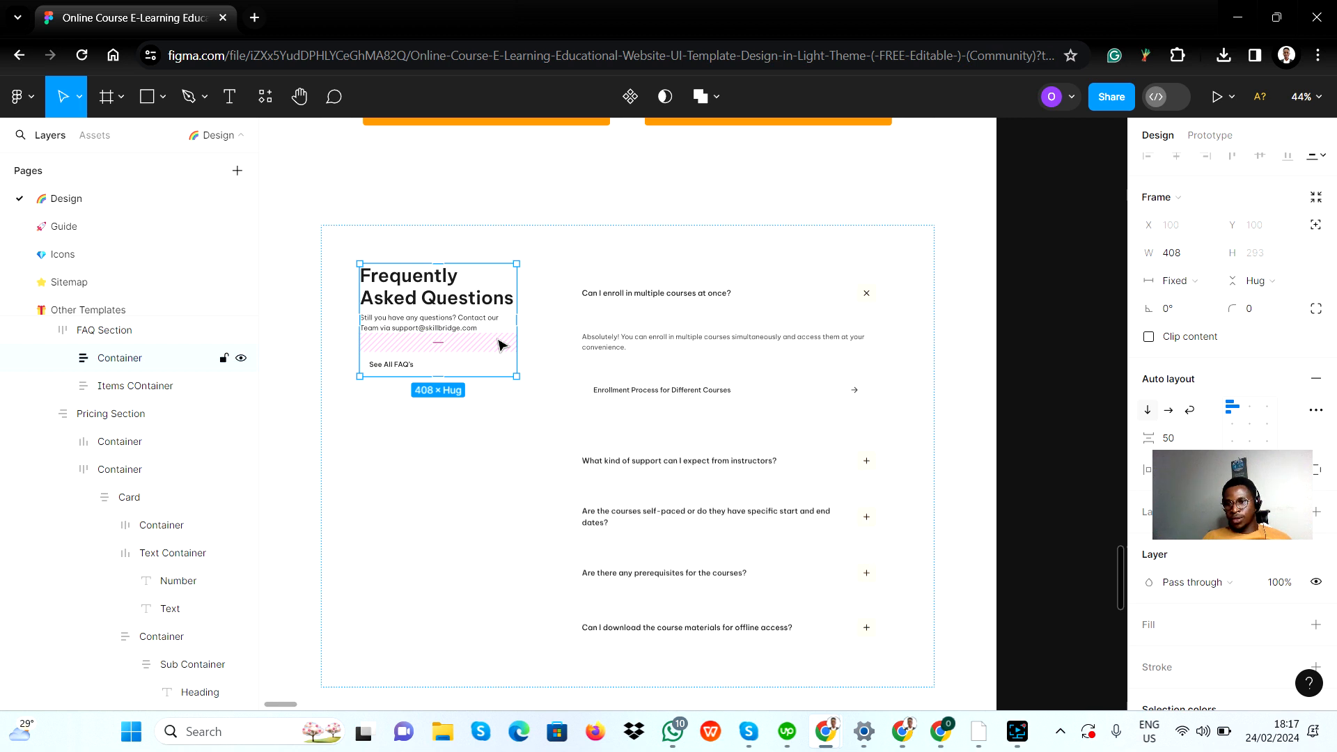
click(564, 364)
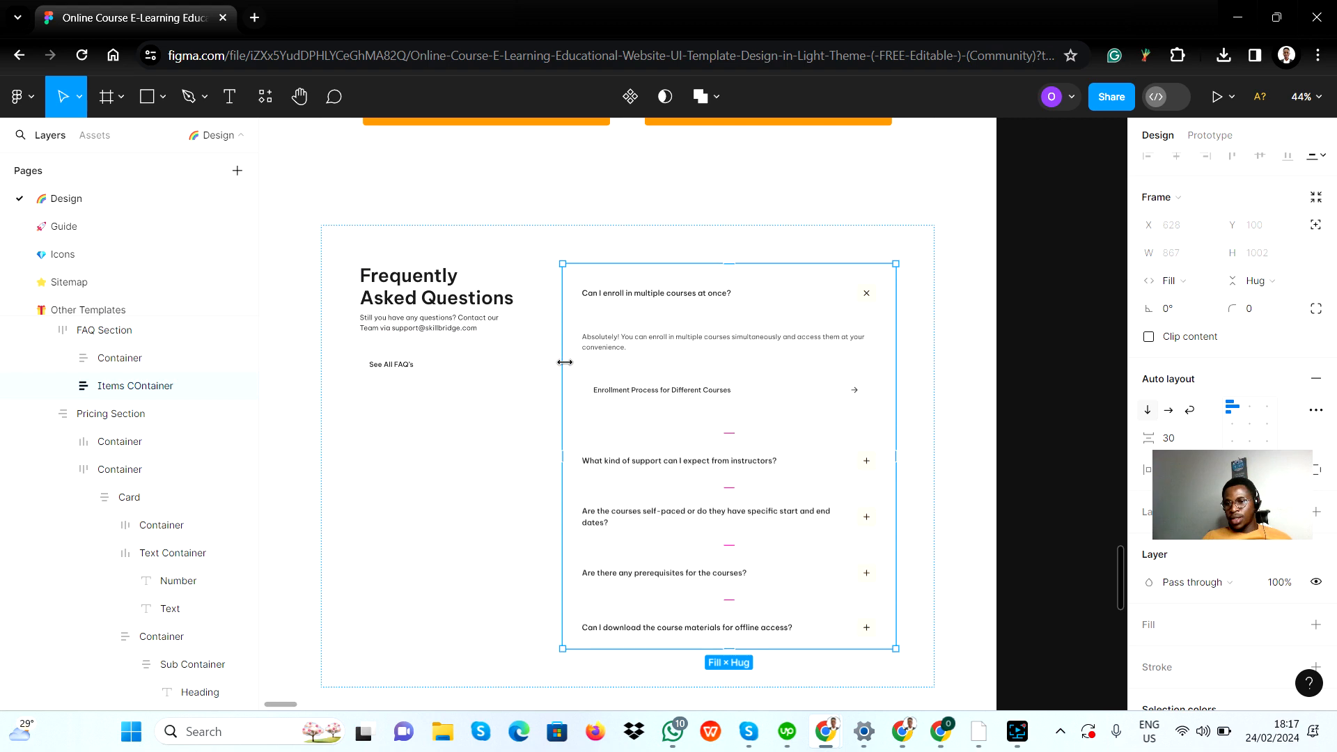
click(471, 370)
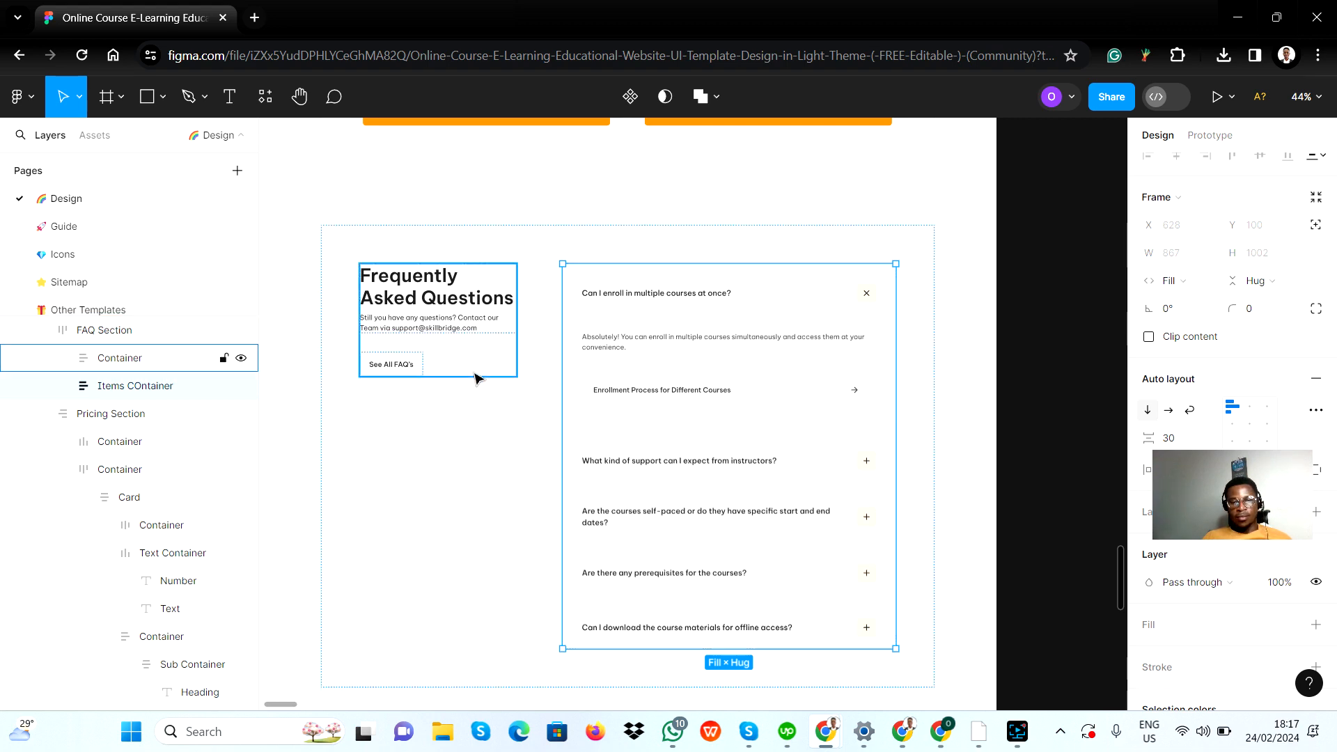
key(alt+Tab)
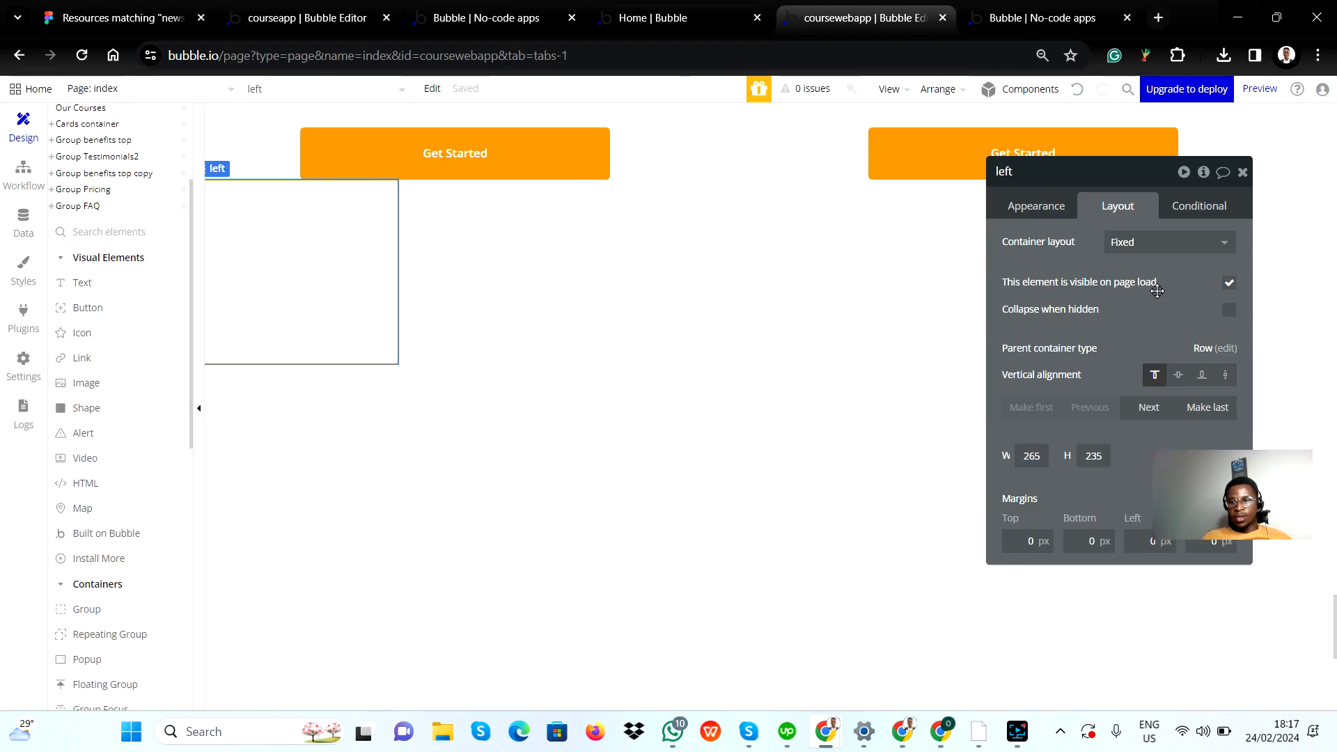
Step: Set the container layout of the left group to Column, comparing it with the heading container in the Figma design
click(1160, 242)
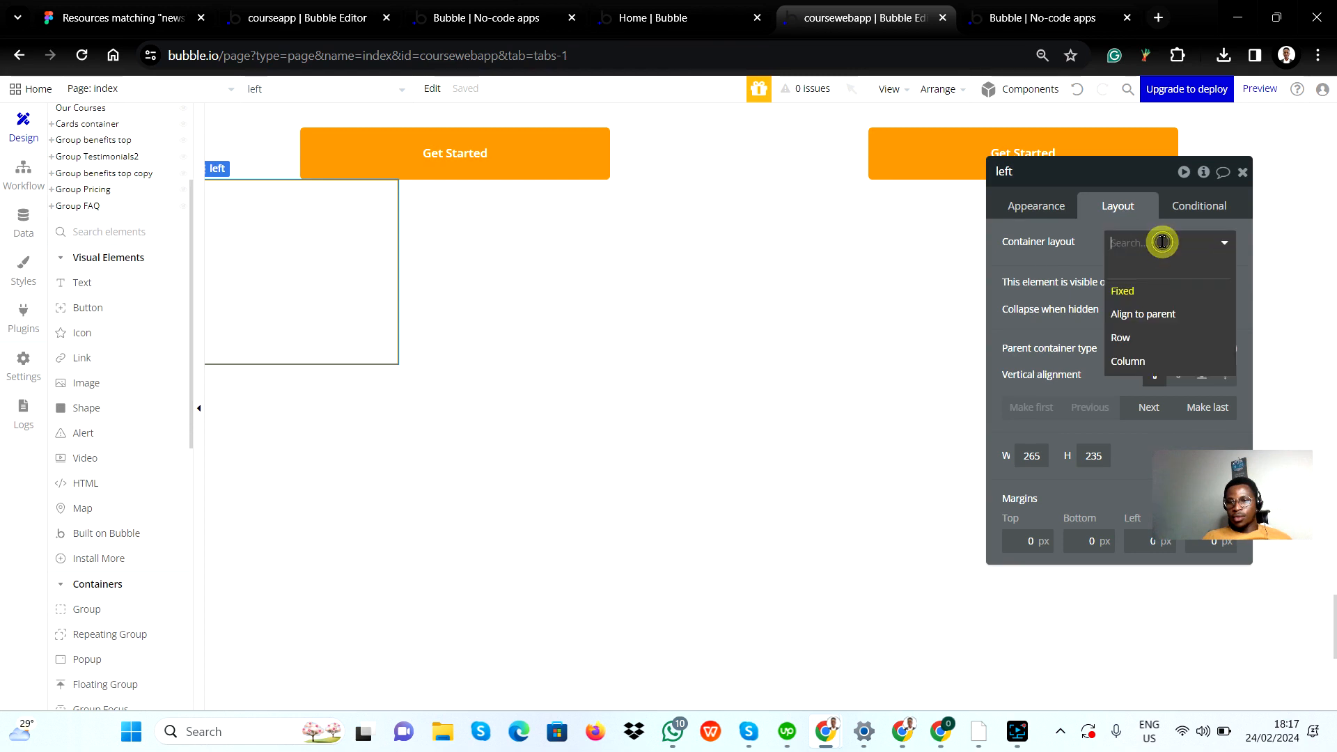
click(1149, 362)
key(alt+Tab)
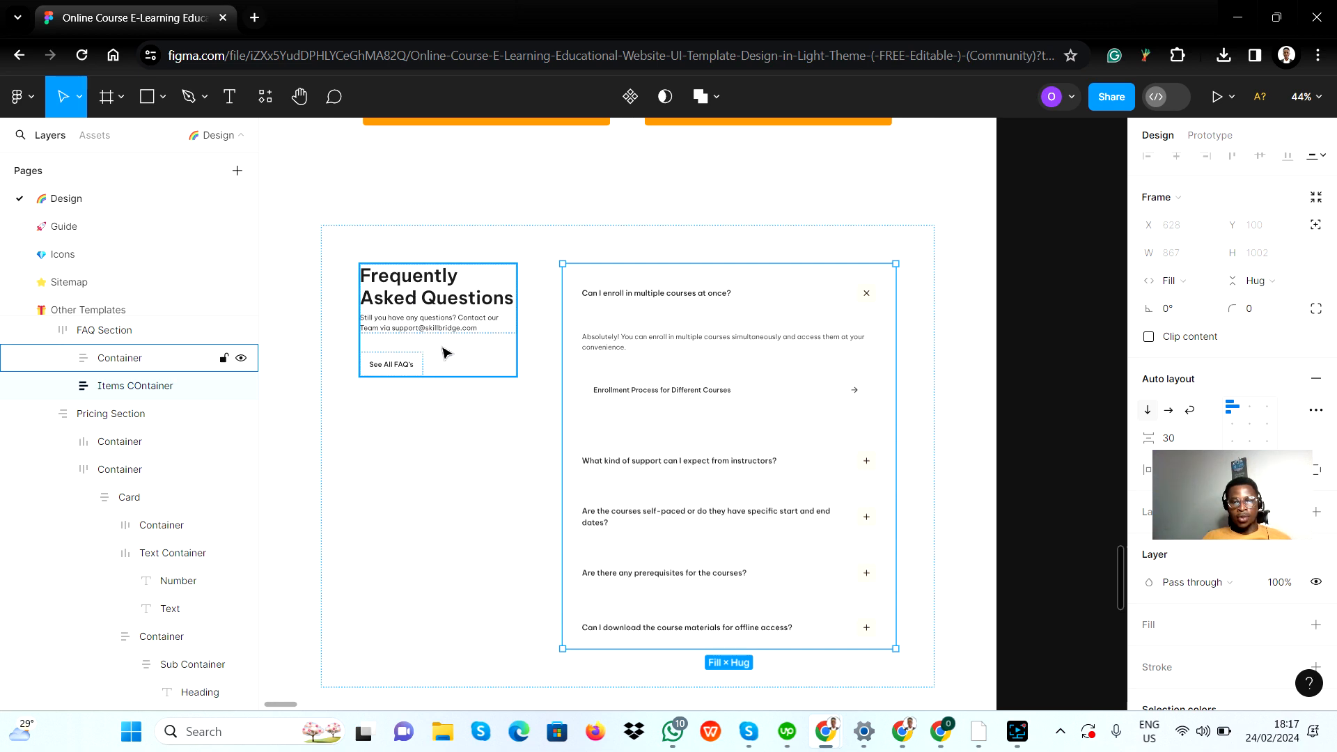
key(alt+Tab)
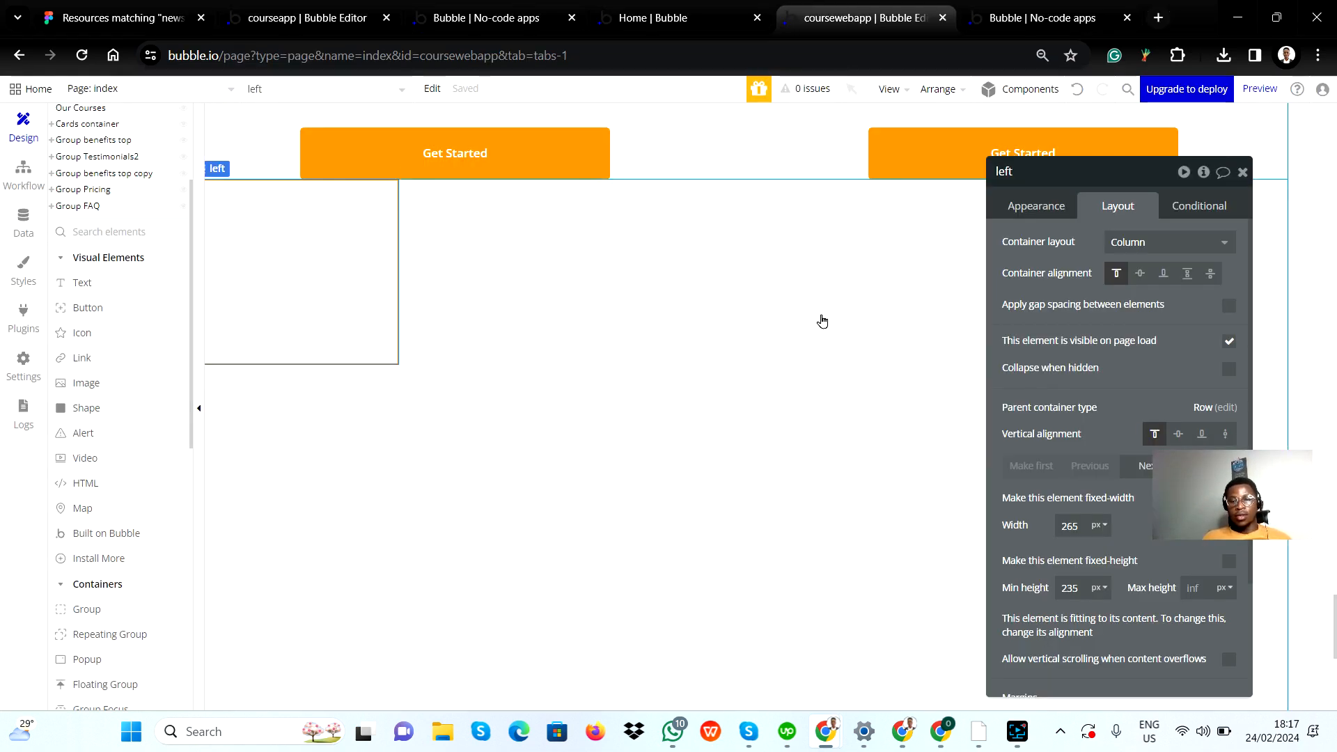
Step: Set the width of the left group to 408 px, matching the heading container in the Figma design
key(alt+Tab)
click(491, 358)
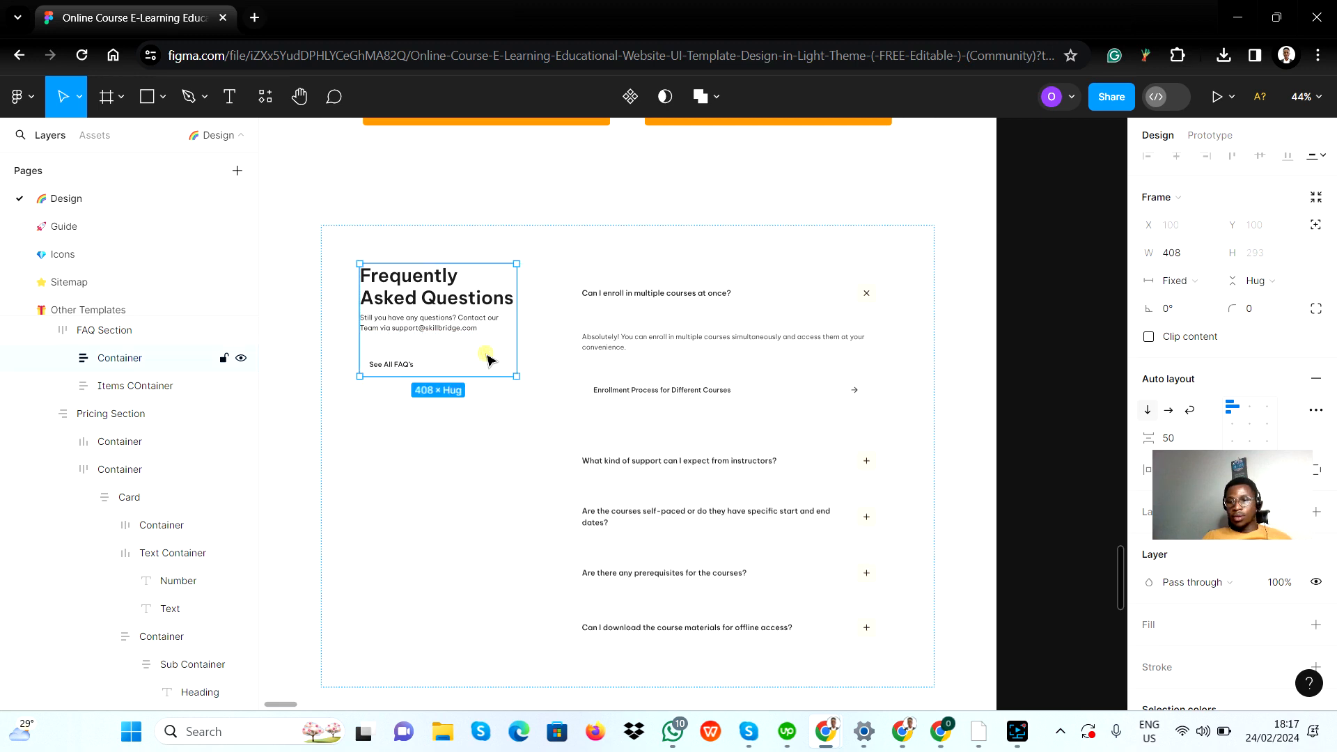
key(alt+Tab)
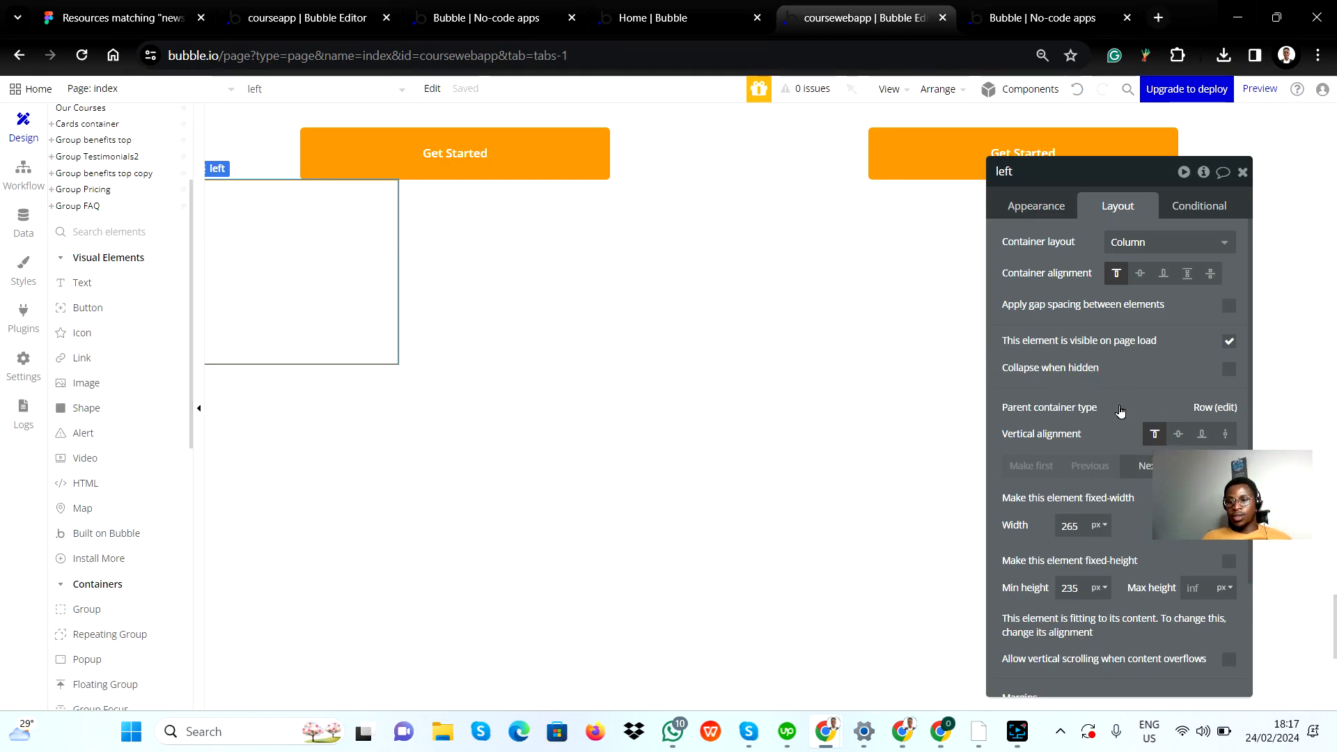
click(1082, 520)
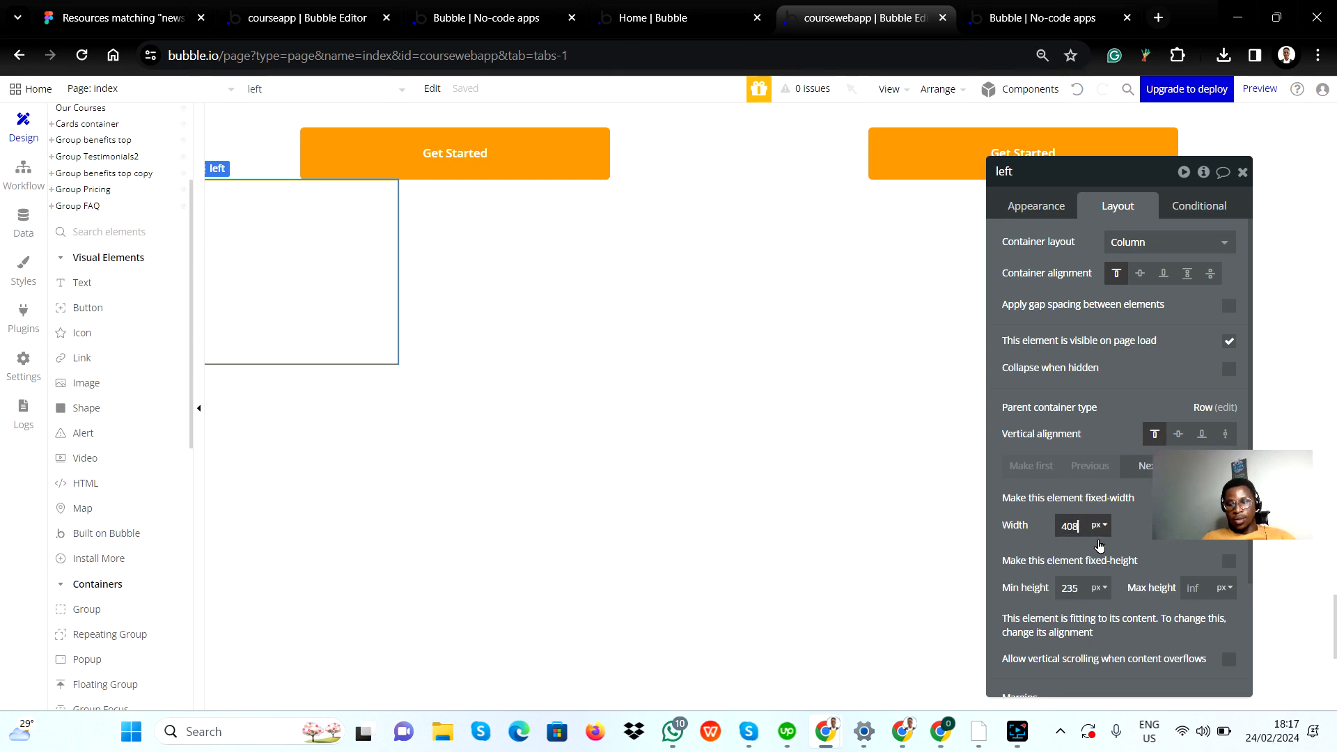
click(1169, 547)
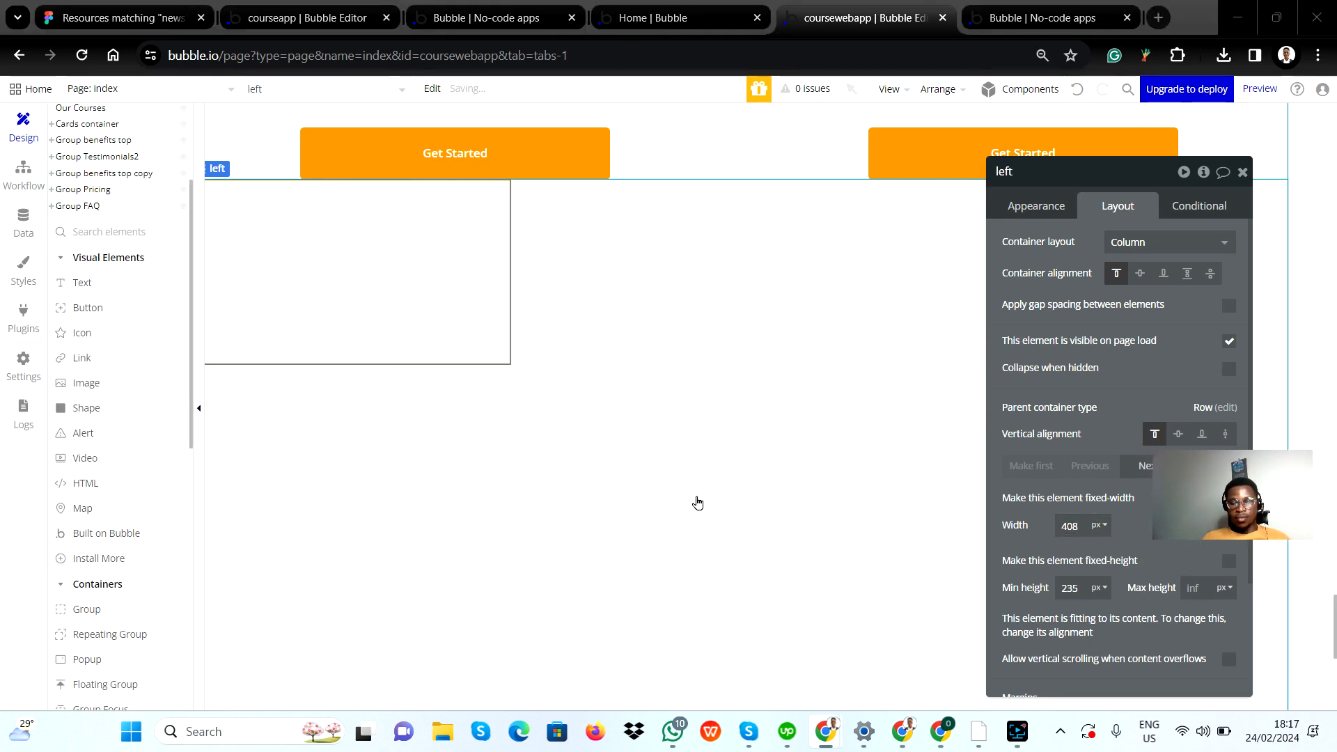
Step: Set the container layout of the right group to Column, following the questions container in the Figma design
key(alt+Tab)
click(718, 312)
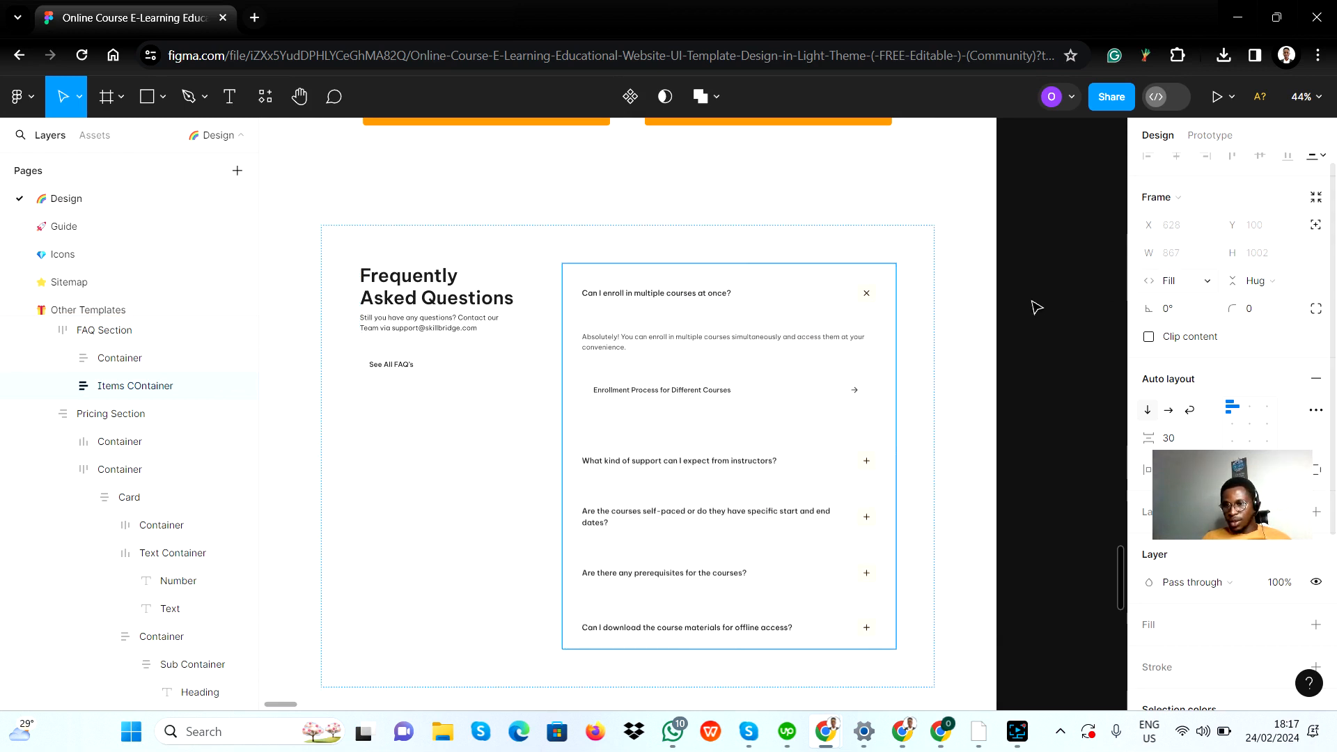
key(alt+Tab)
click(652, 281)
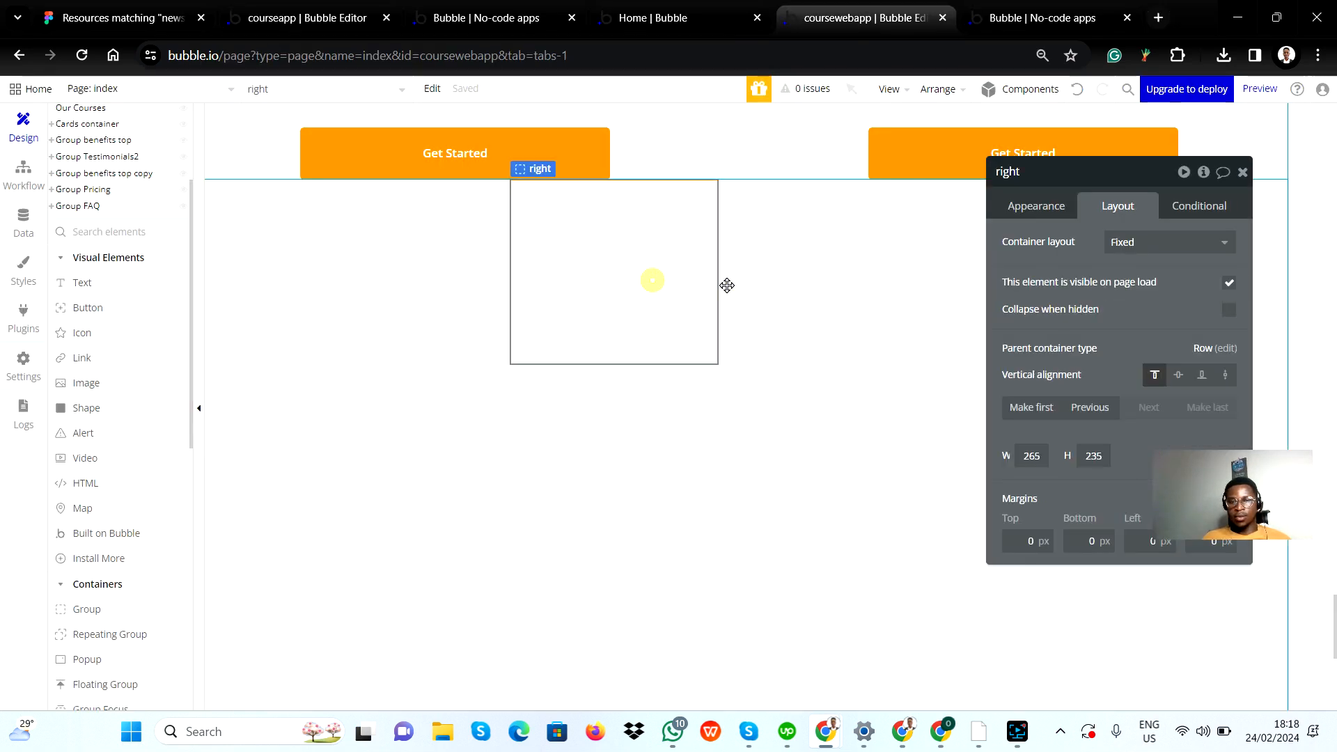
click(1170, 245)
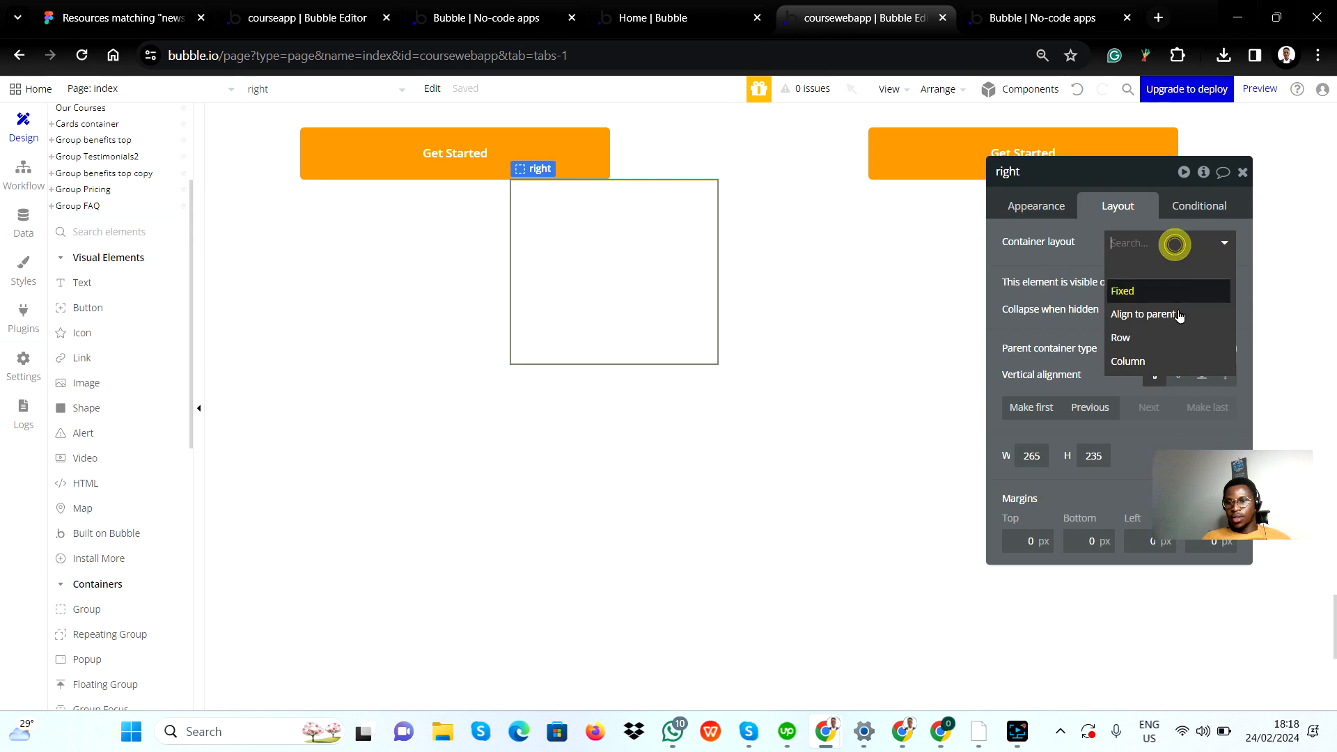
click(1155, 362)
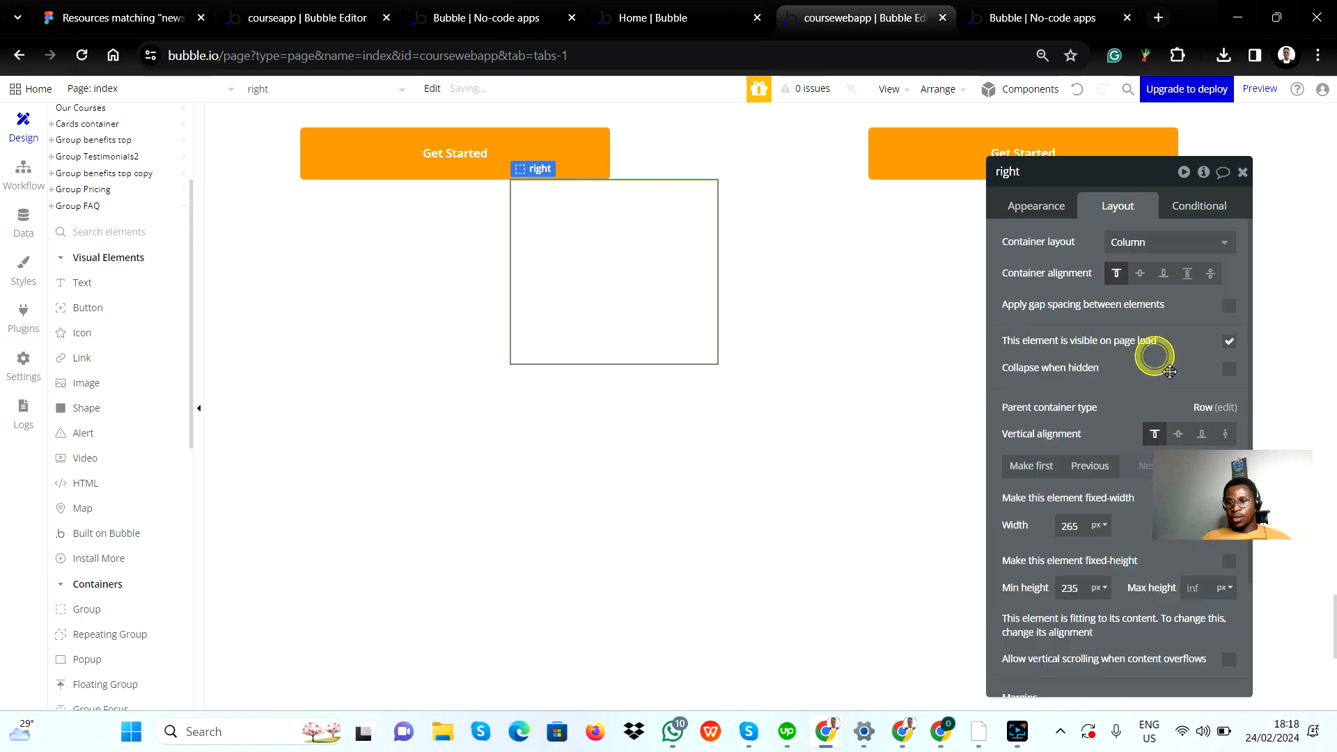
Step: Set the width of the right group to 867 px, matching the questions container in the Figma design
double_click(1073, 526)
text(8)
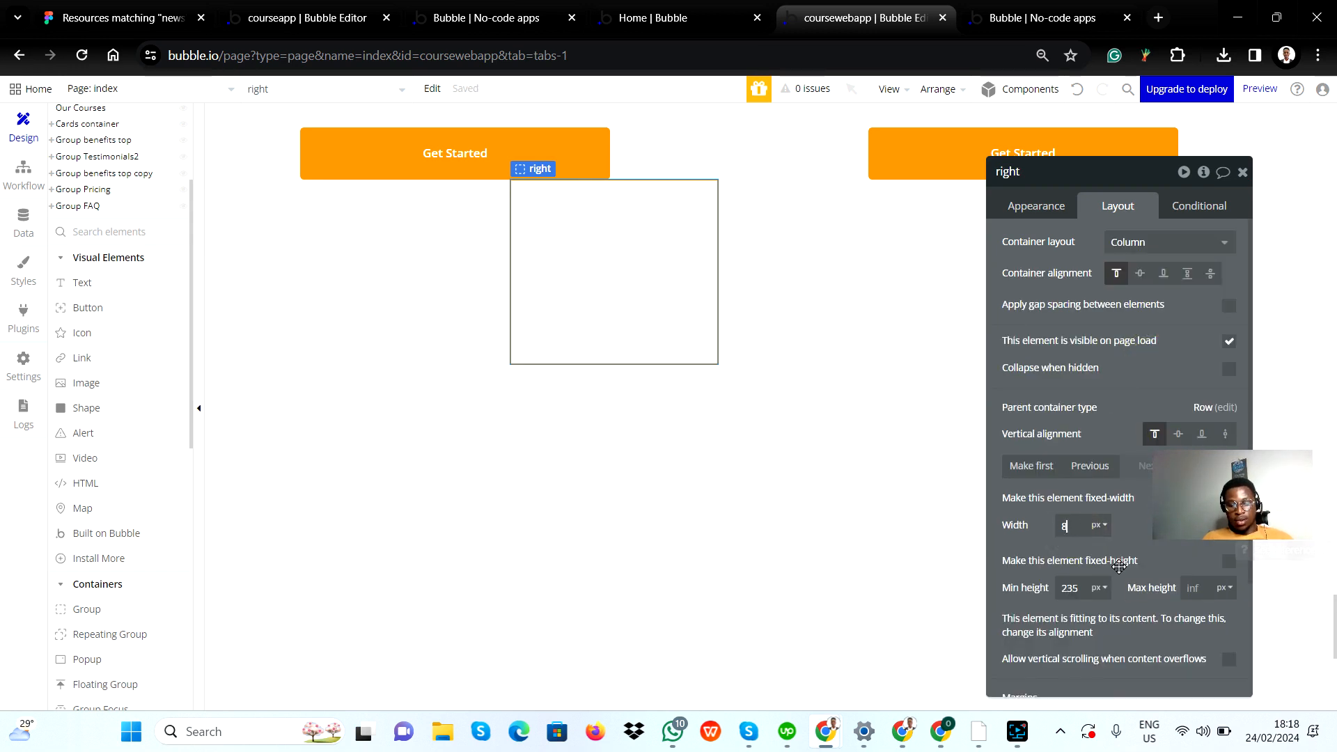
text(67)
key(Return)
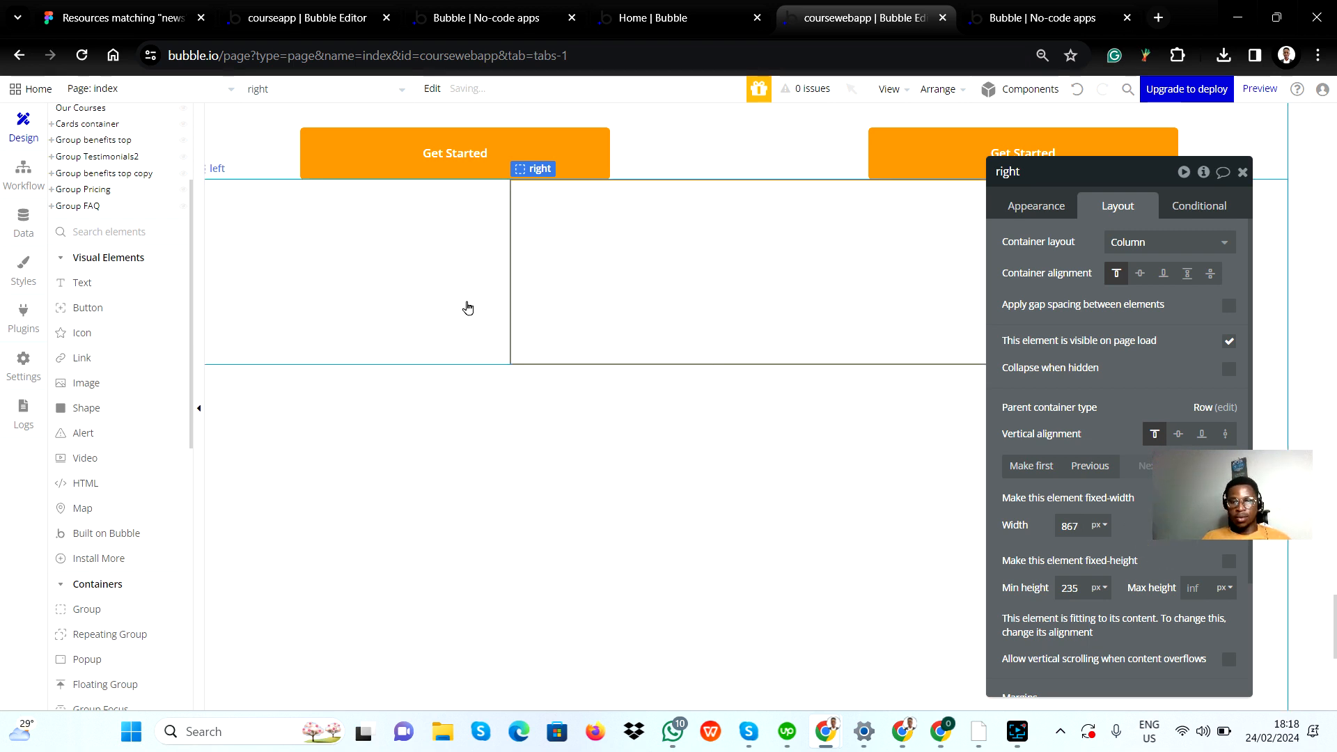
click(438, 307)
click(878, 287)
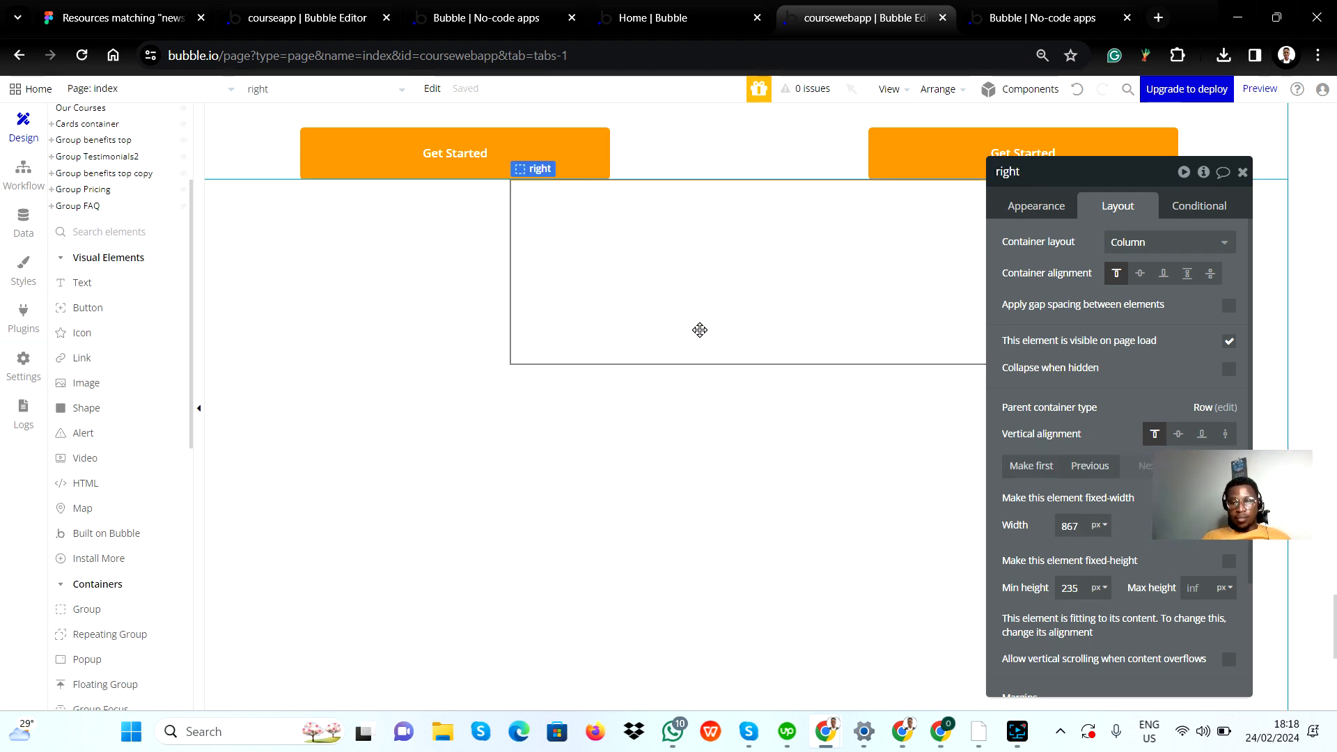
Step: Set the minimum height of the right group to 500 px
click(1078, 588)
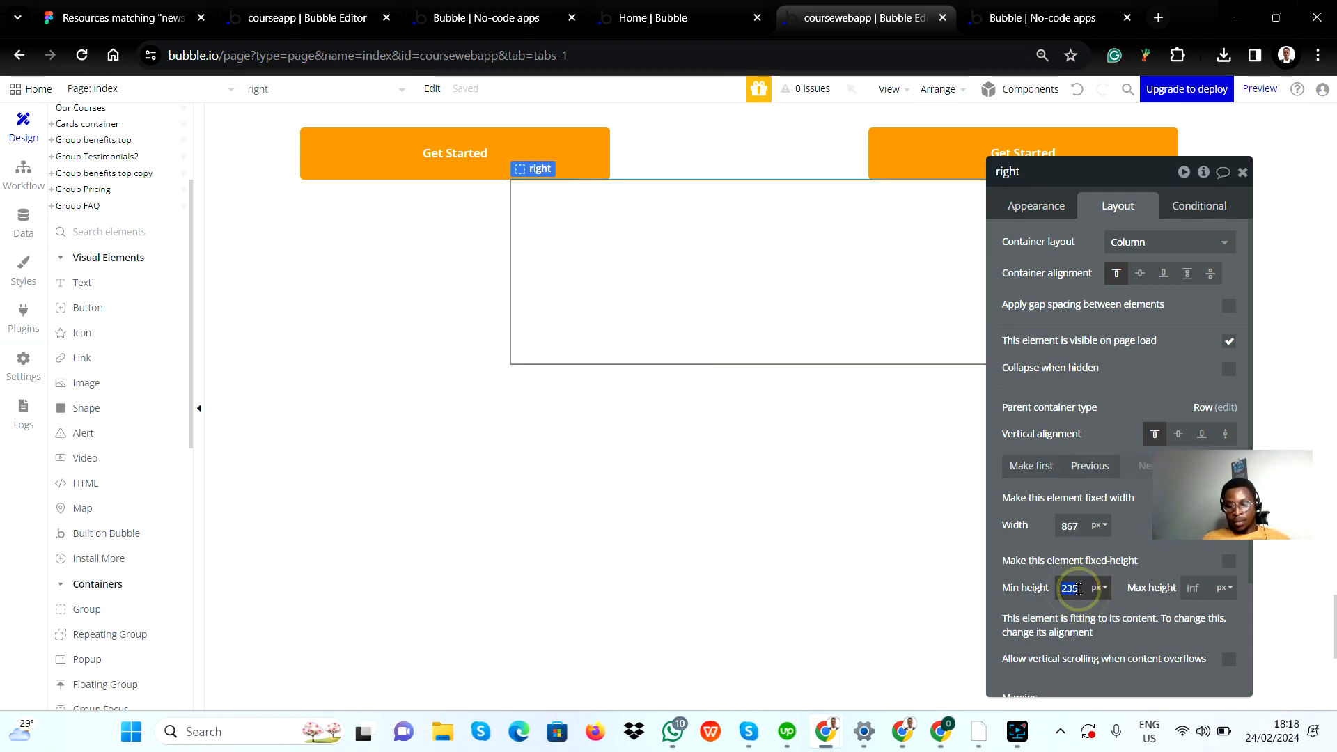
text(500)
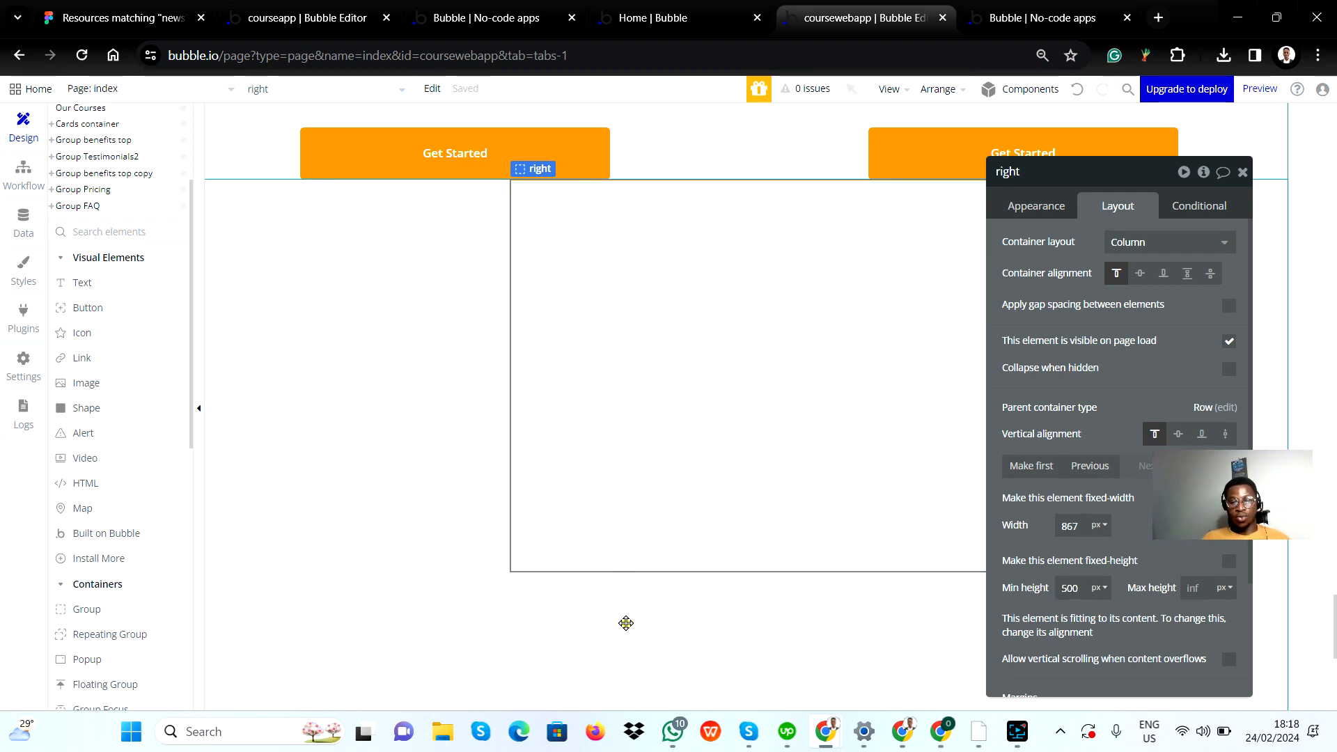
click(625, 623)
click(587, 508)
Step: Draw a text element about 264 px wide and 87 px high in the left group for the heading shown in the Figma design
click(374, 273)
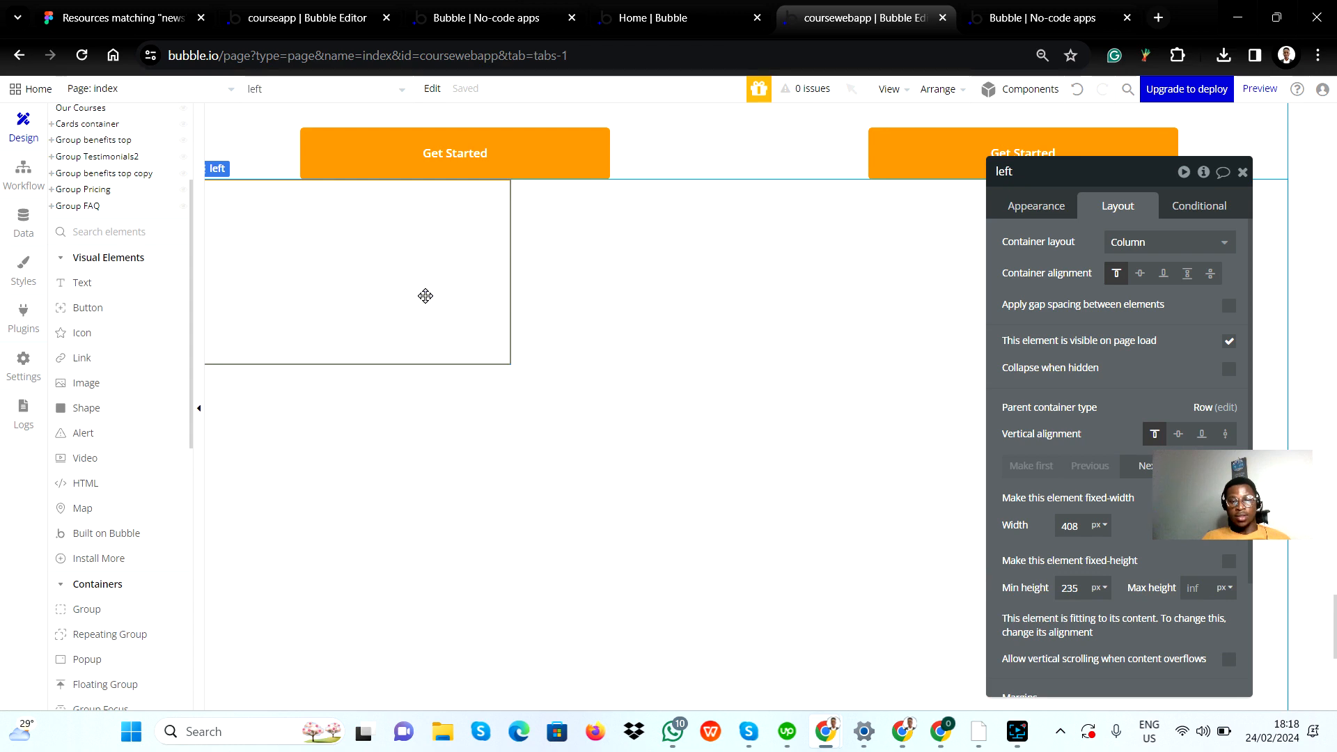
key(alt+Tab)
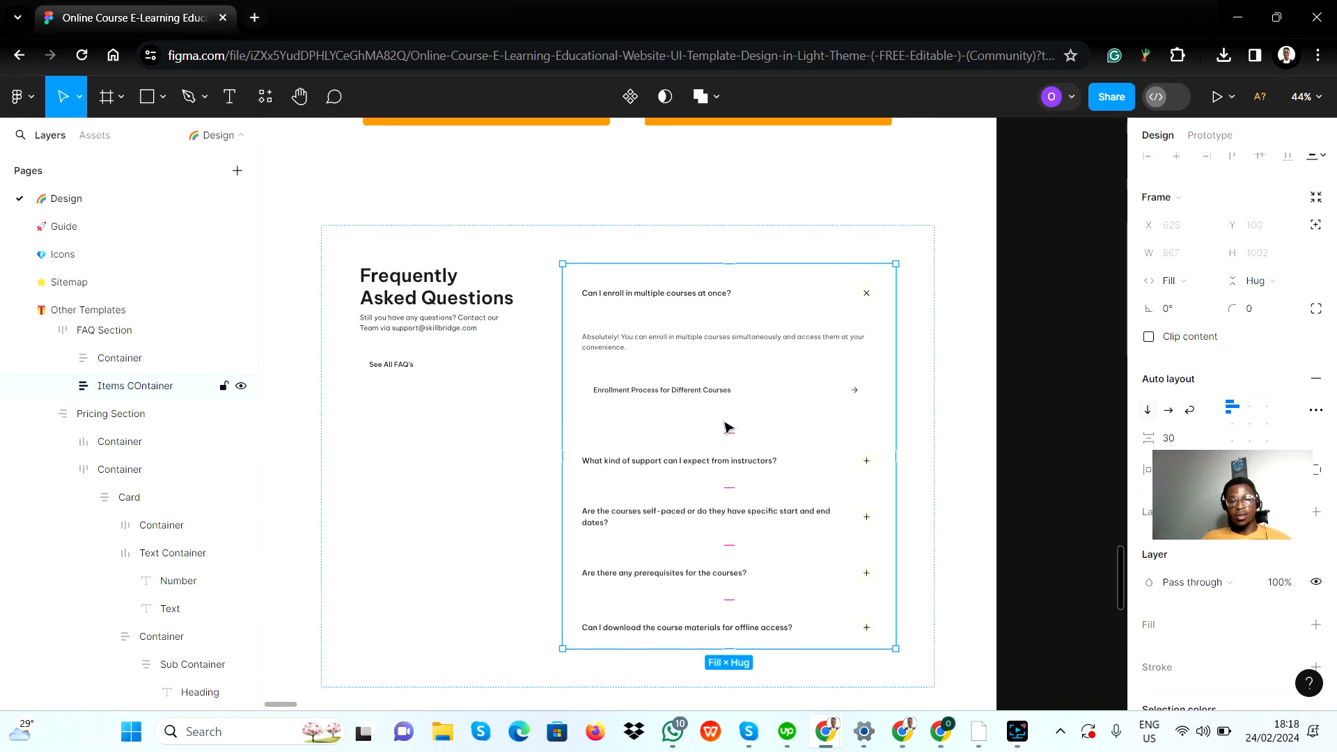
key(alt+Tab)
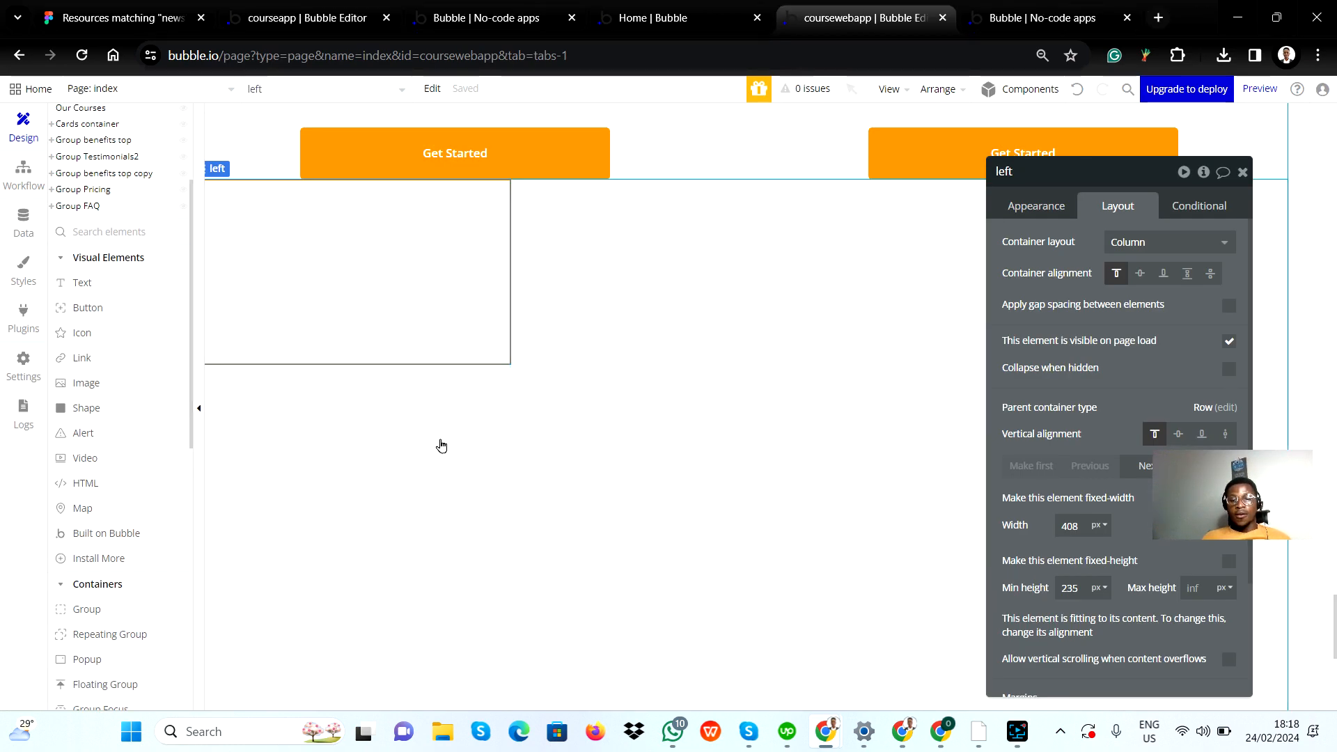
click(441, 446)
click(435, 311)
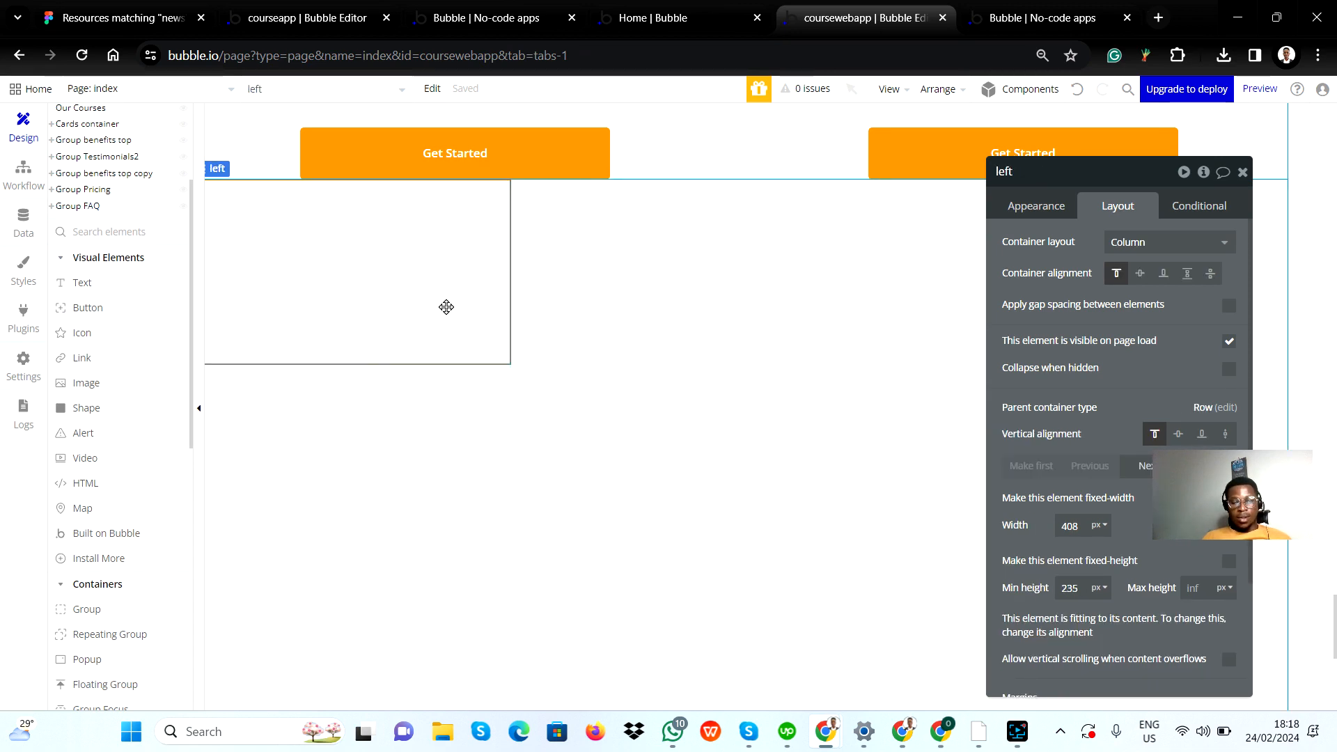
key(alt+Tab)
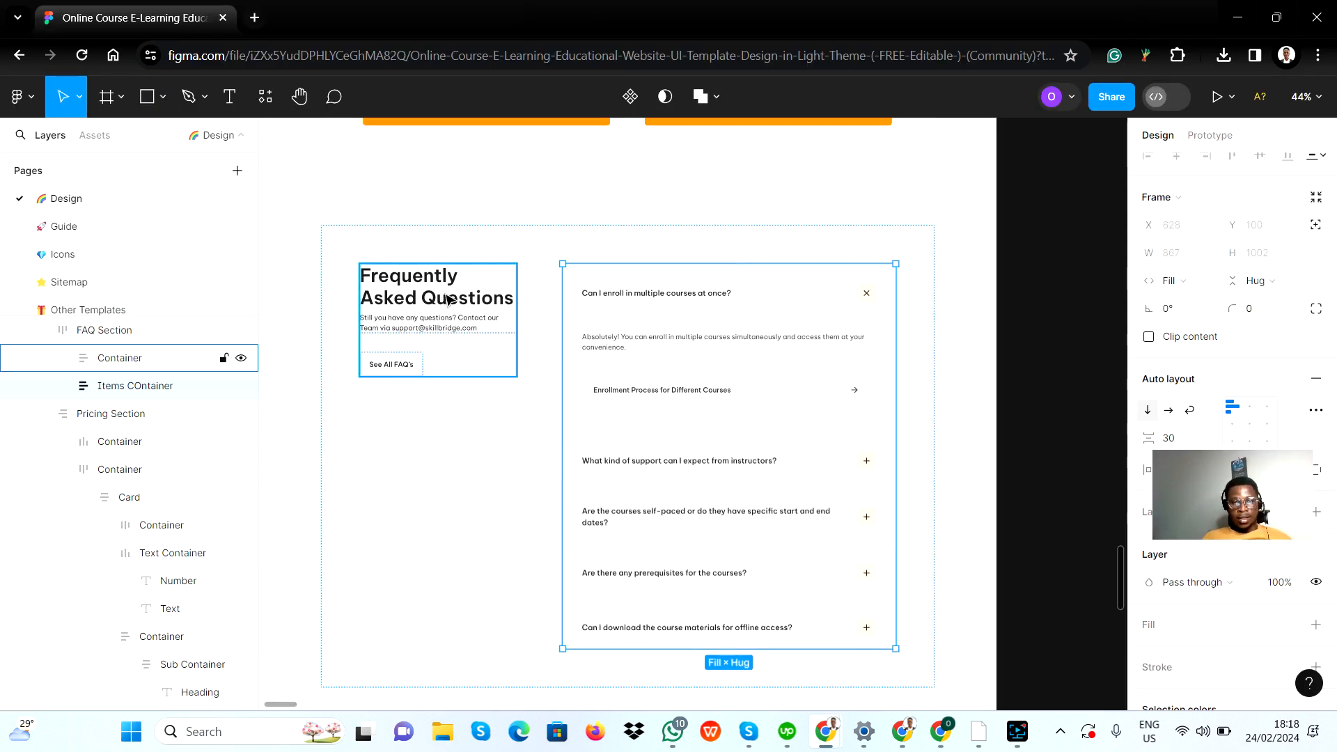
key(alt+Tab)
click(78, 289)
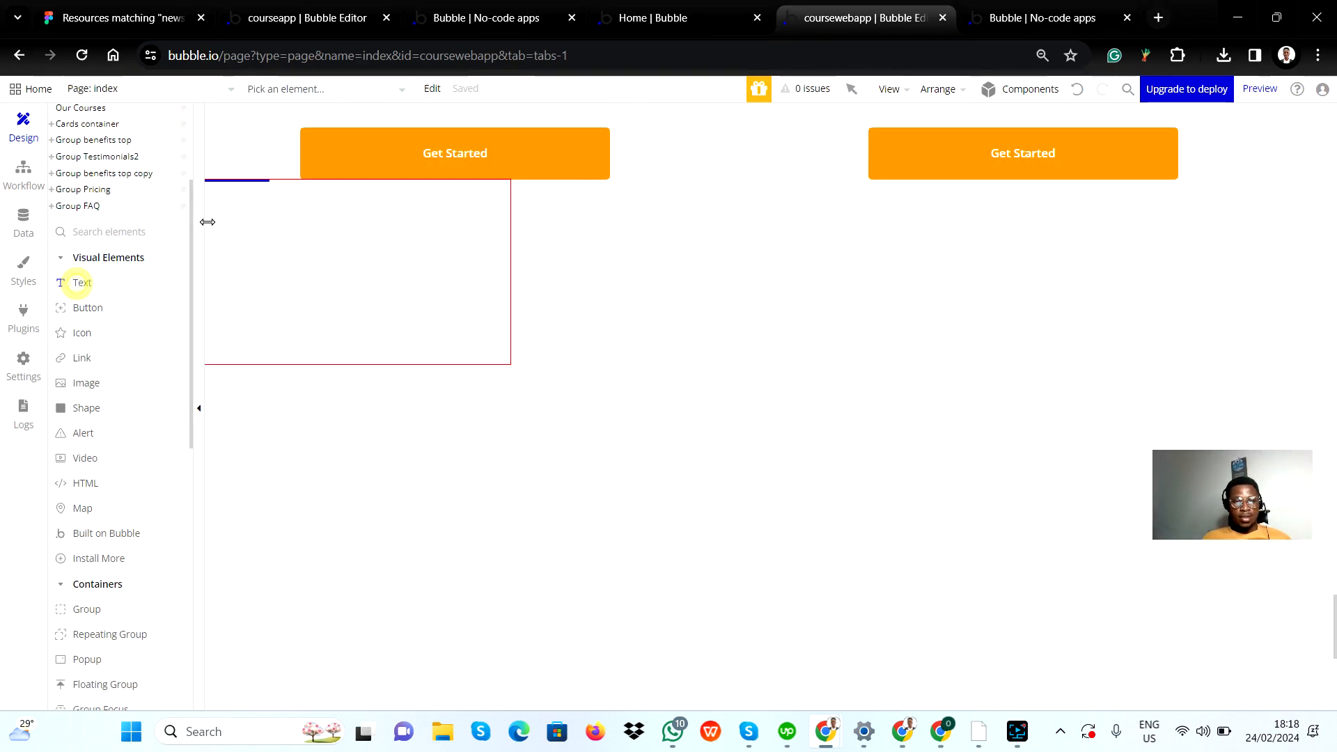
drag(227, 198, 373, 292)
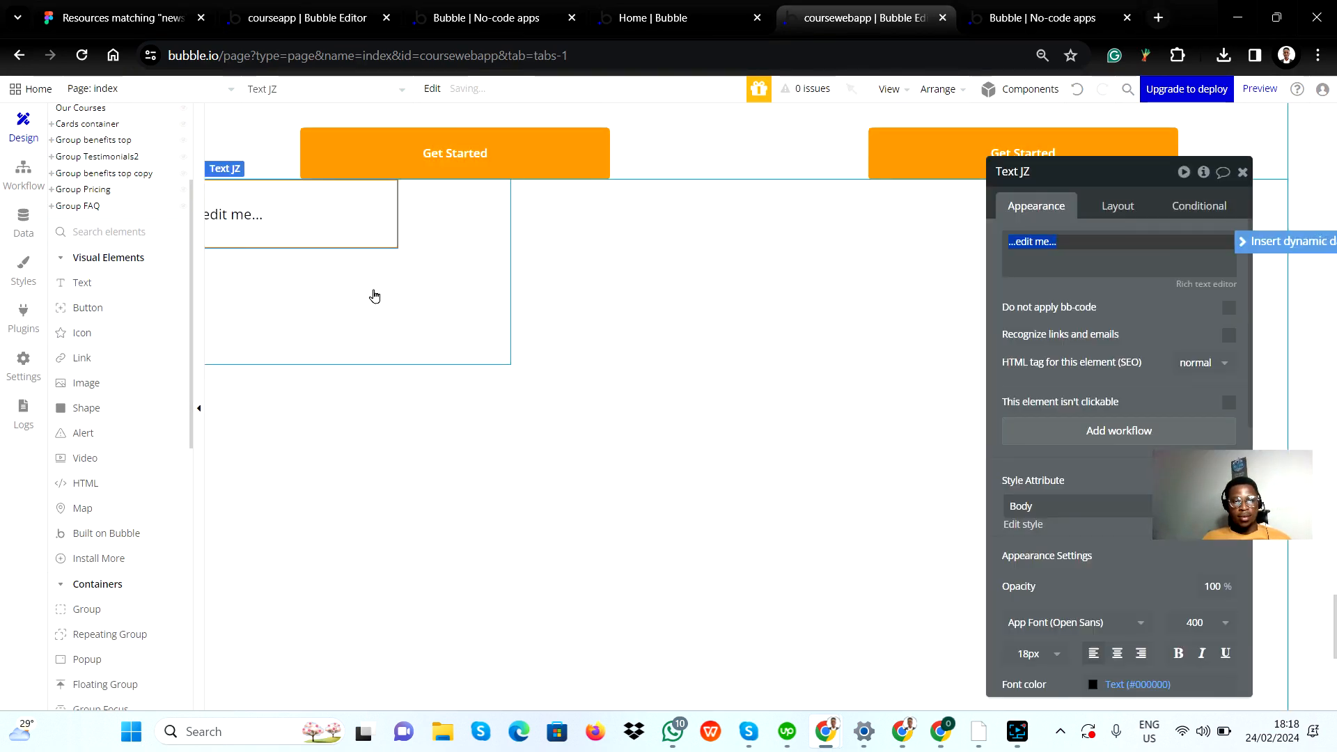
Step: Copy the FAQ heading from the Figma design and set the new text element's content to "Frequently Asked Questions"
key(alt+Tab)
double_click(431, 287)
key(ctrl+c)
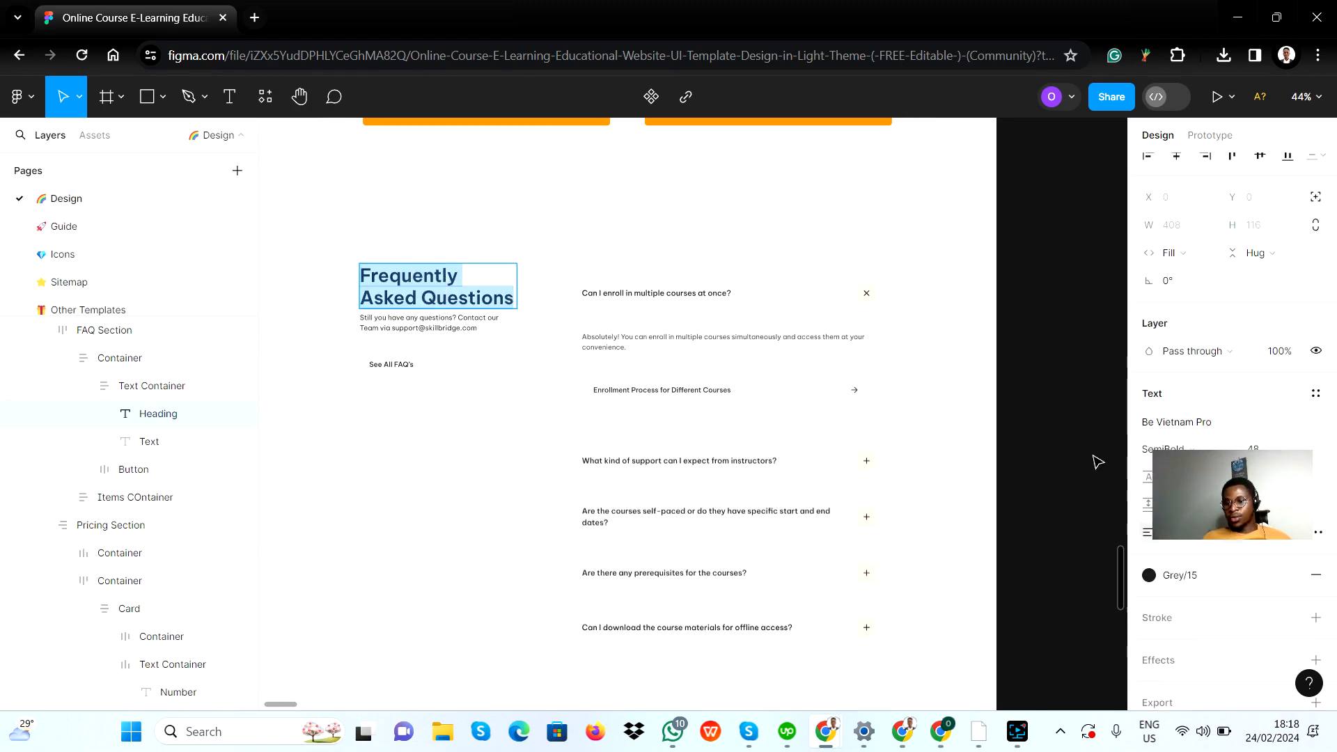
key(alt+Tab)
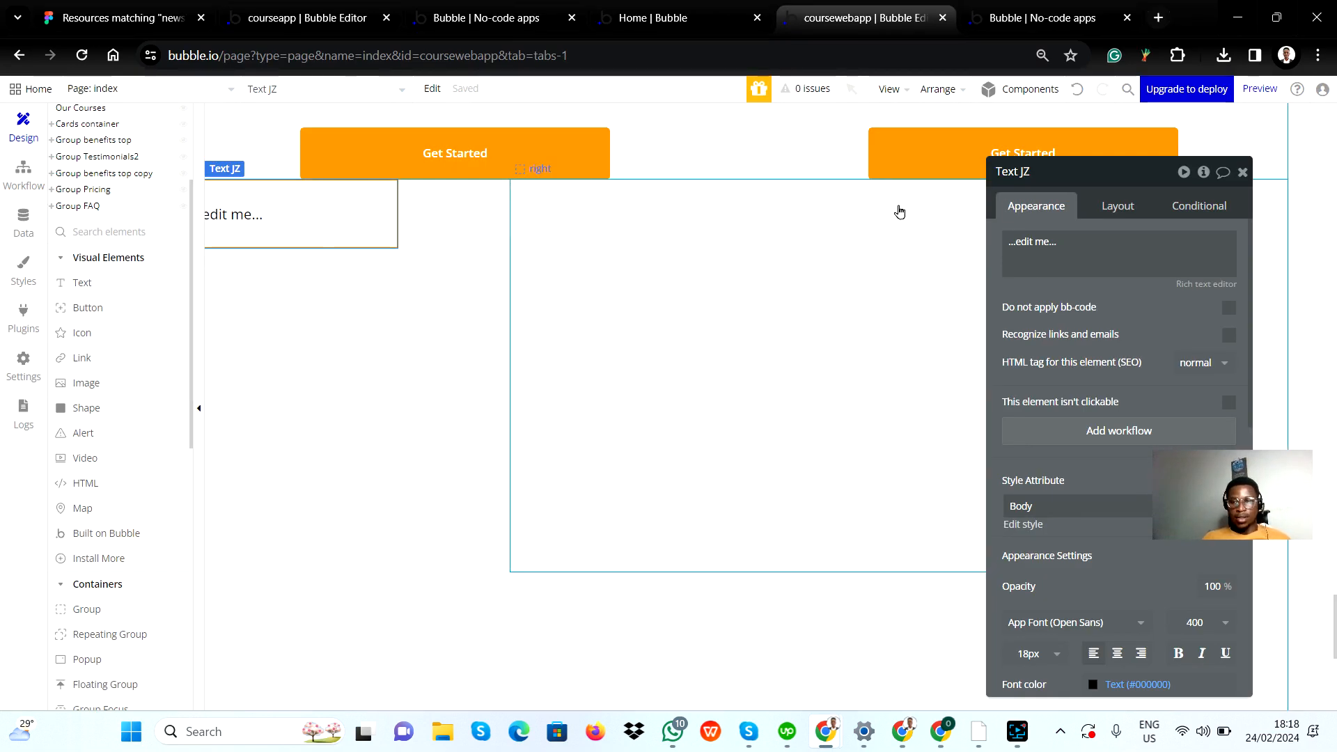
triple_click(1051, 240)
key(ctrl+v)
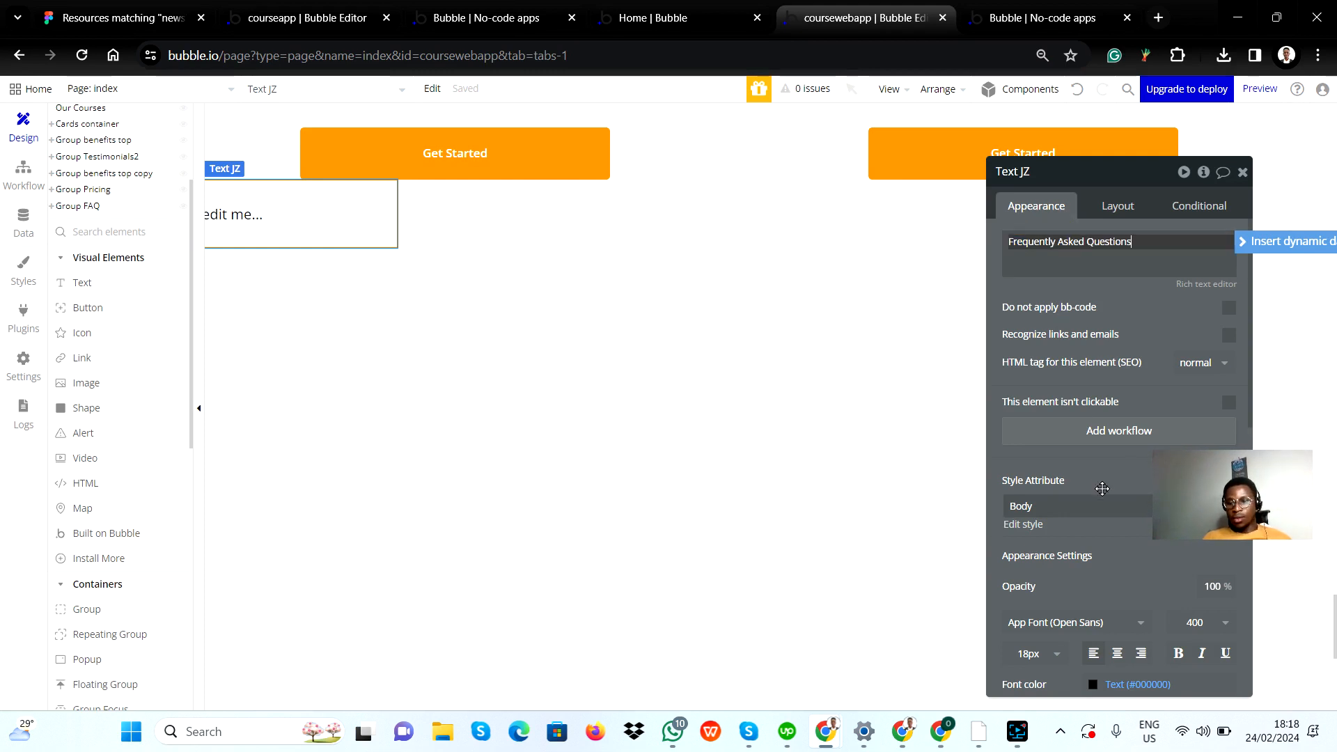
Step: Set the heading's font size to 48 px and its font weight to 600 (Semi Bold)
scroll(1052, 555, down, 1)
click(1031, 566)
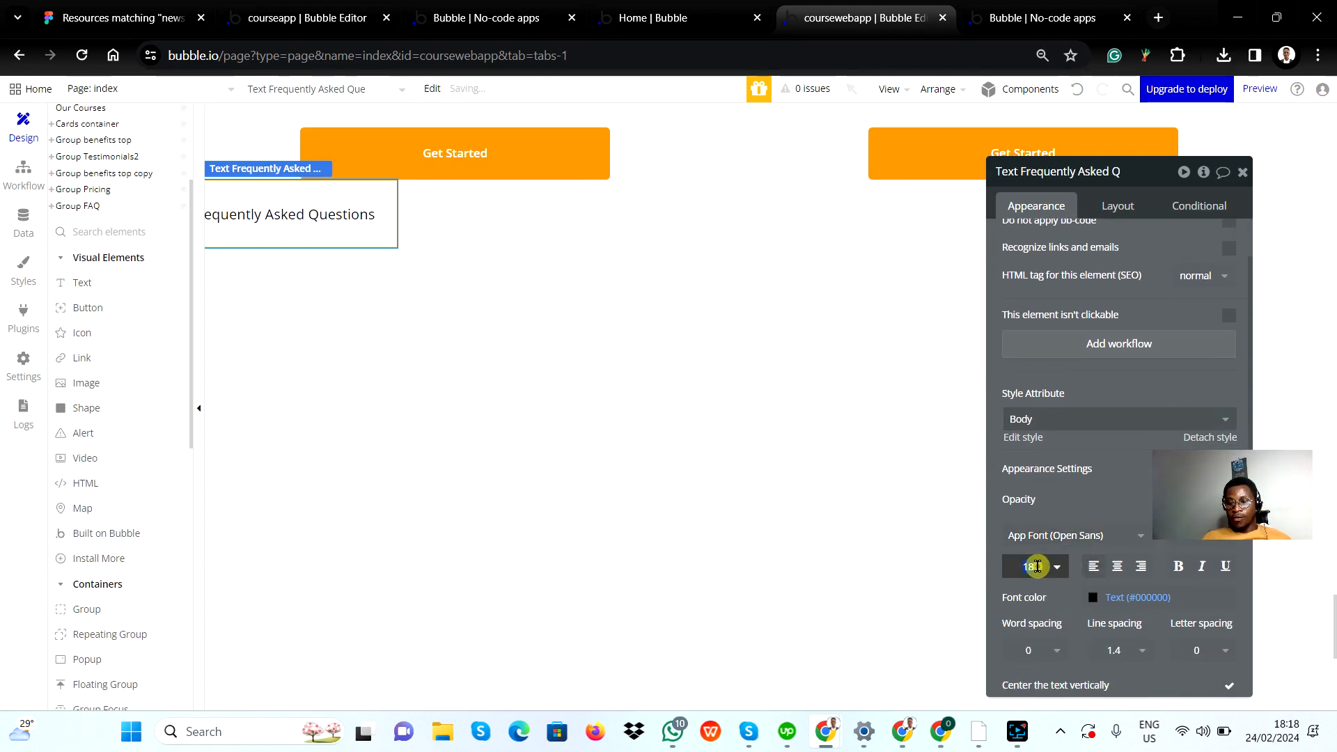
text(48)
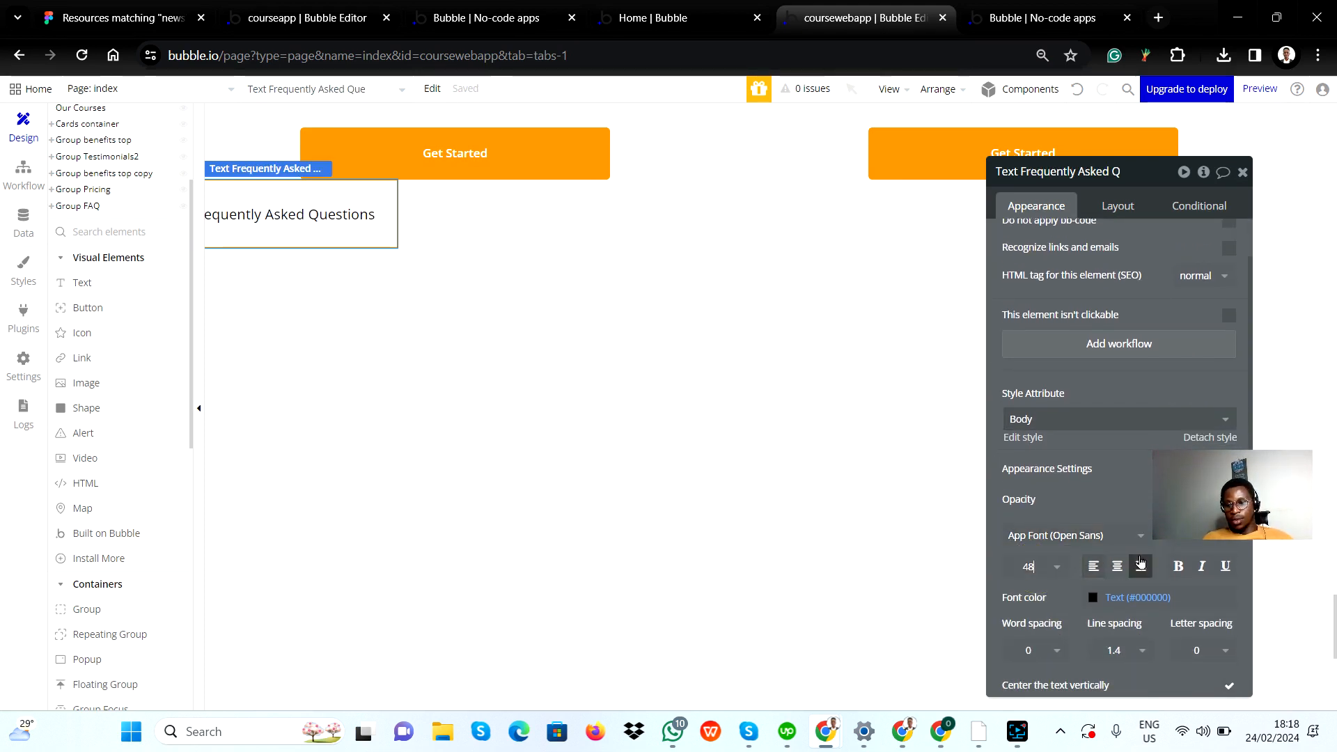
key(Return)
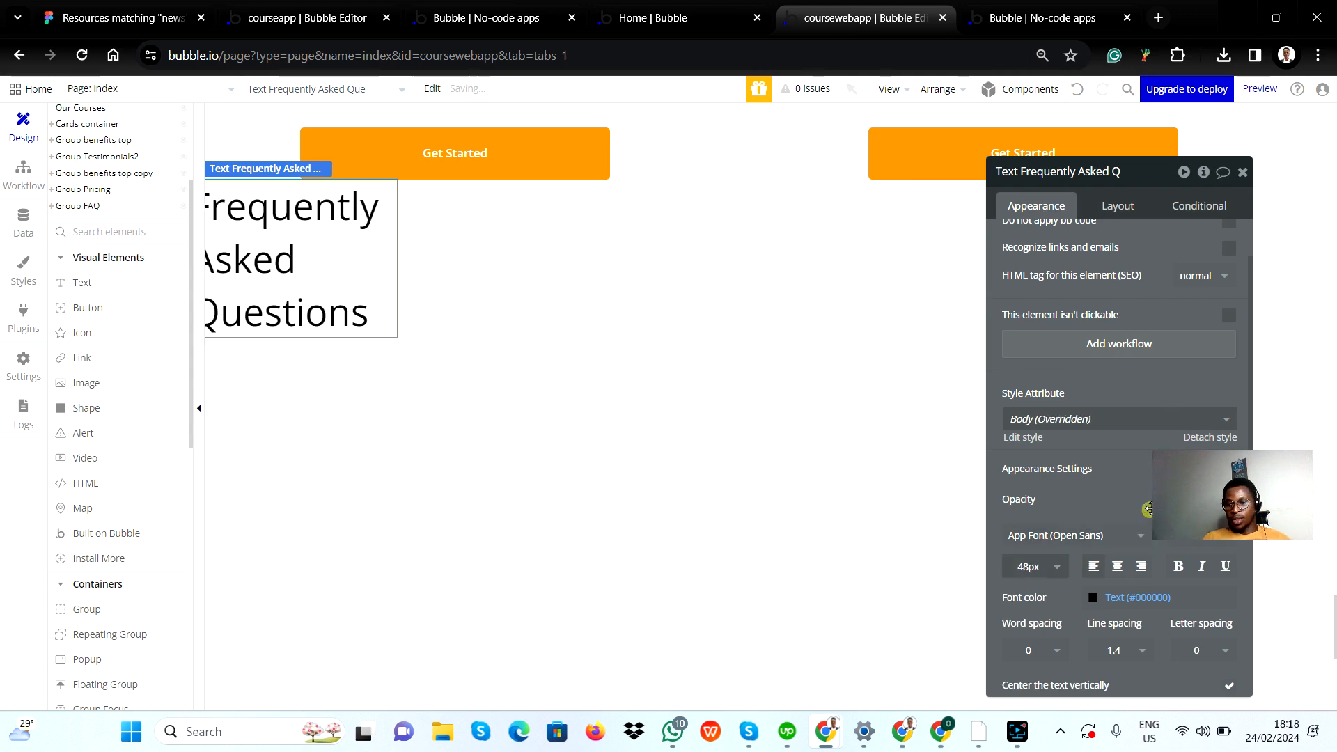
click(1173, 568)
scroll(1192, 627, down, 3)
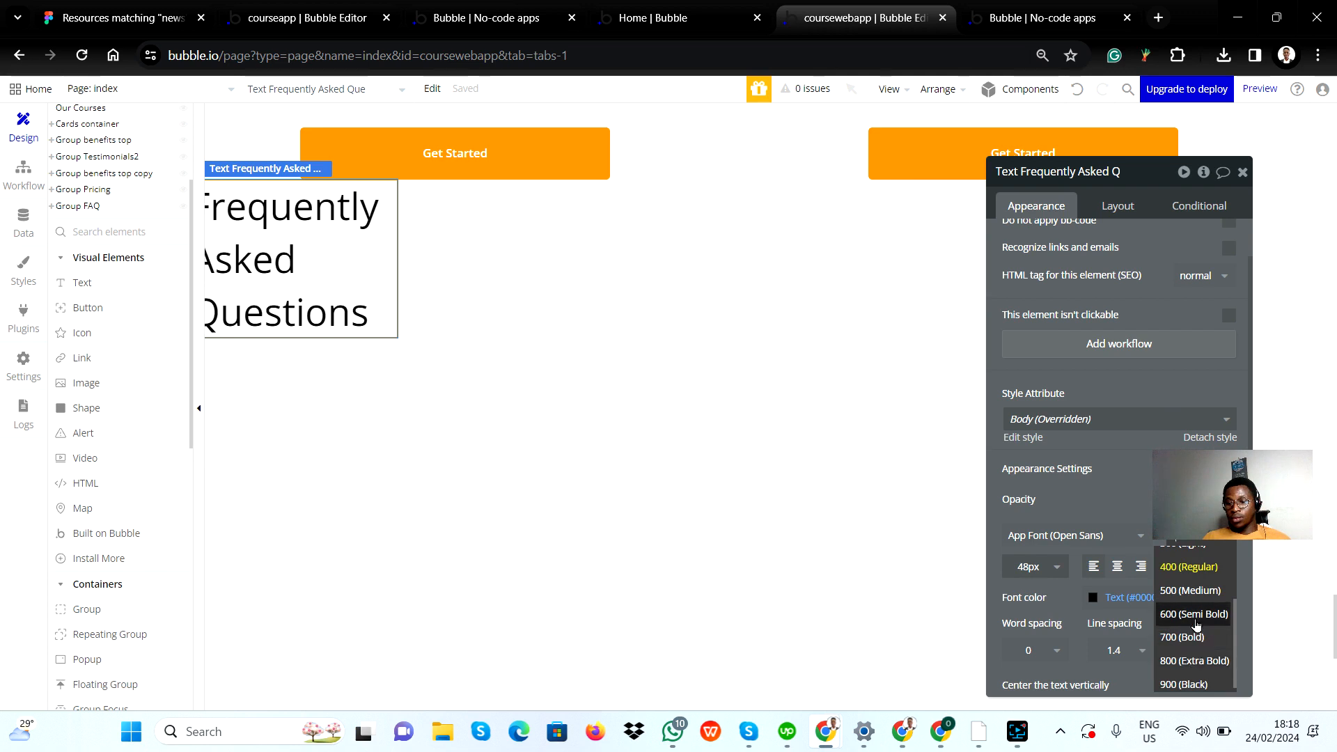
click(1195, 616)
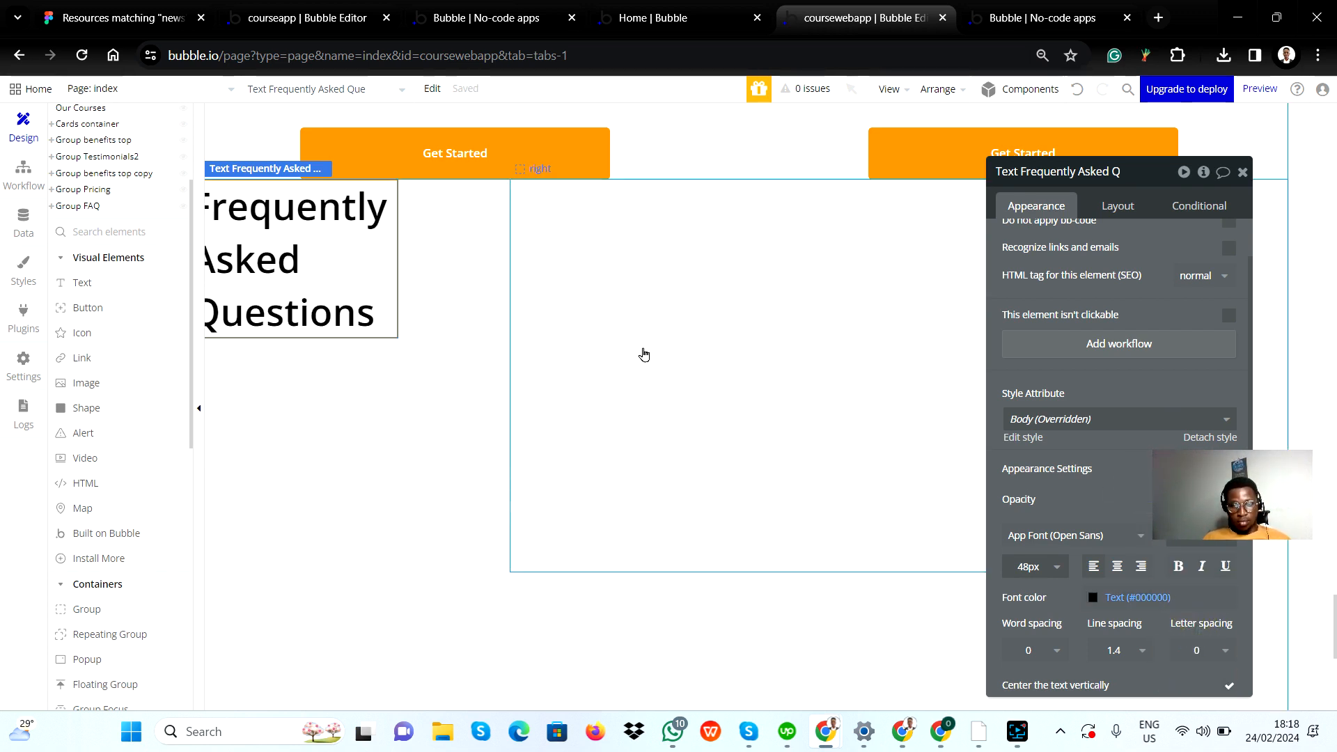
Step: Compare the heading with the Figma design and turn off its fixed width so it can fill the left group
click(328, 390)
scroll(335, 332, left, 1)
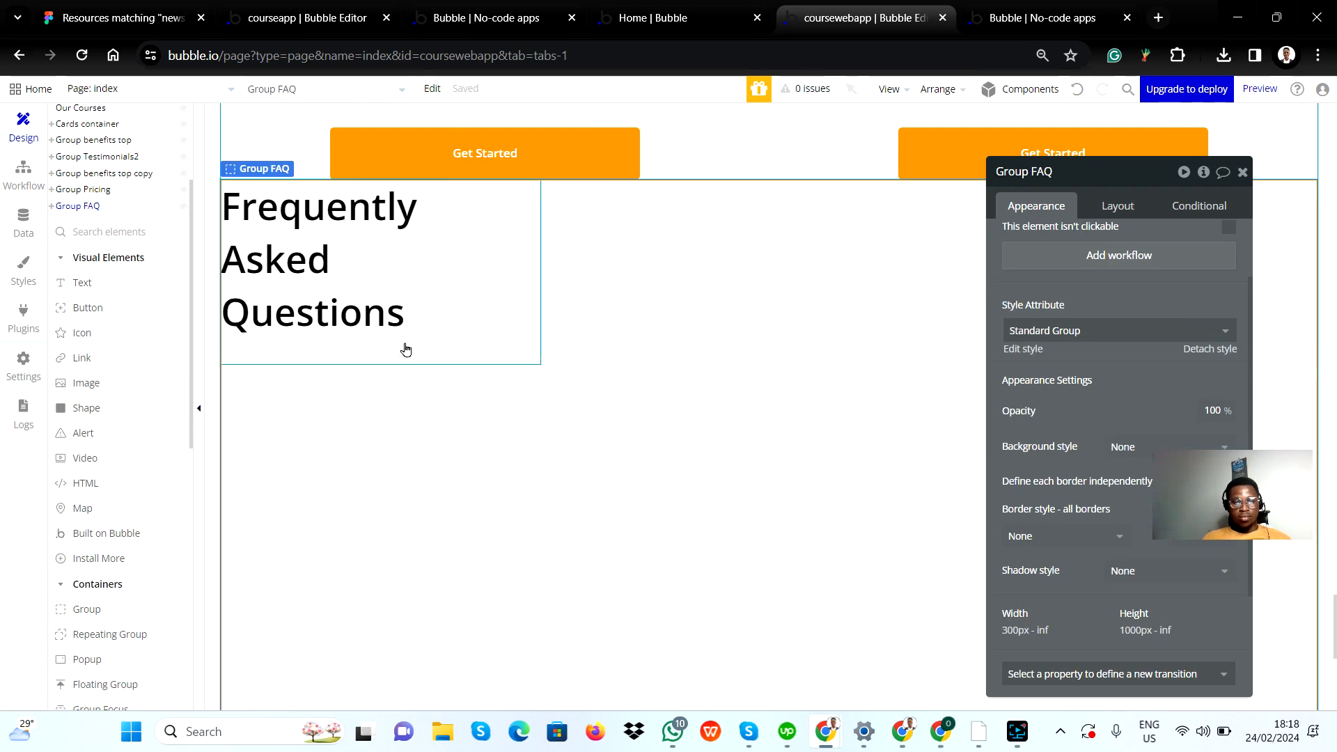
key(alt+Tab)
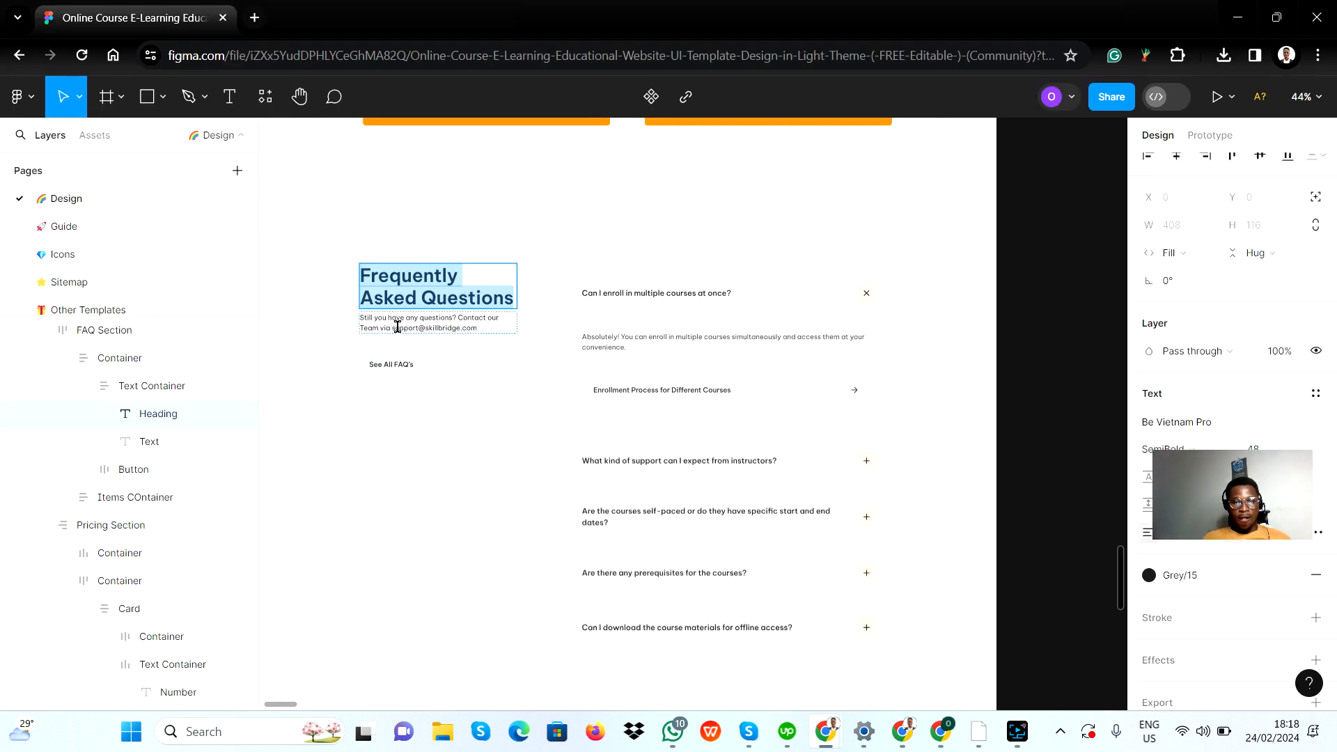
key(alt+Tab)
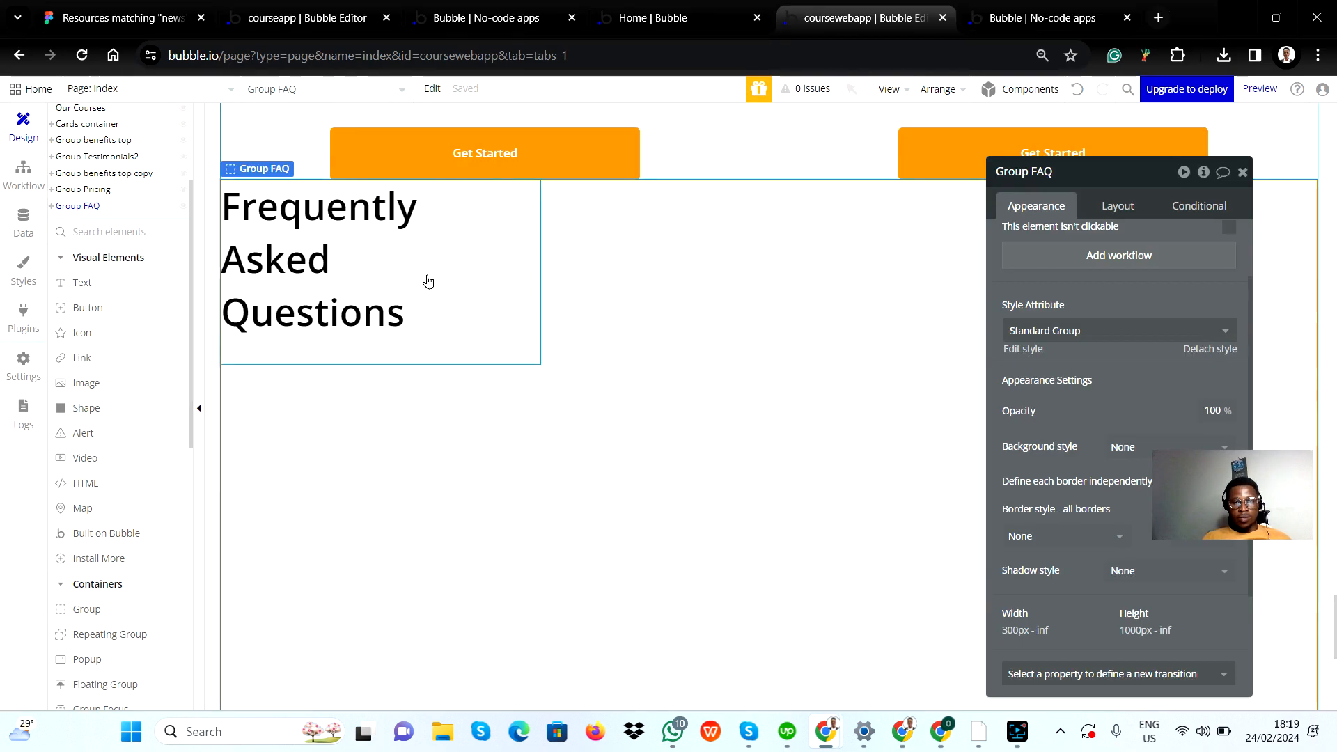
click(362, 257)
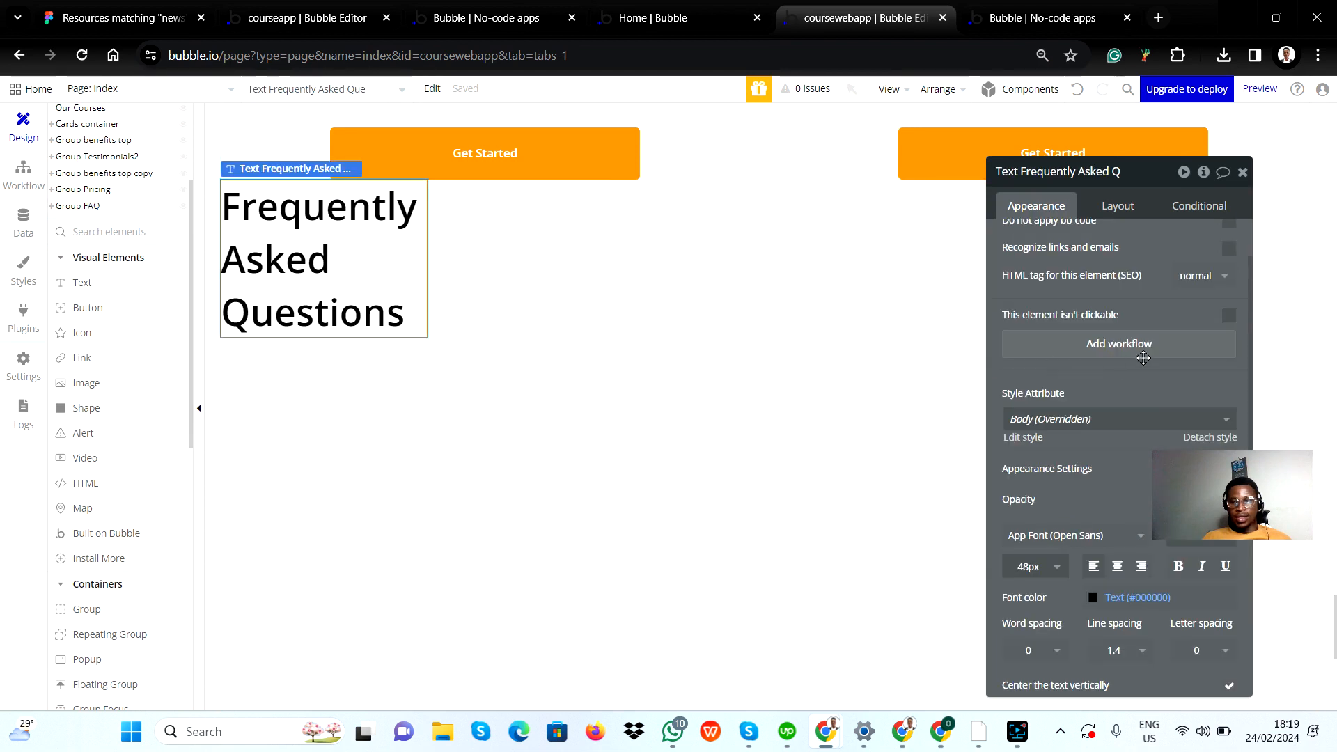
click(1122, 206)
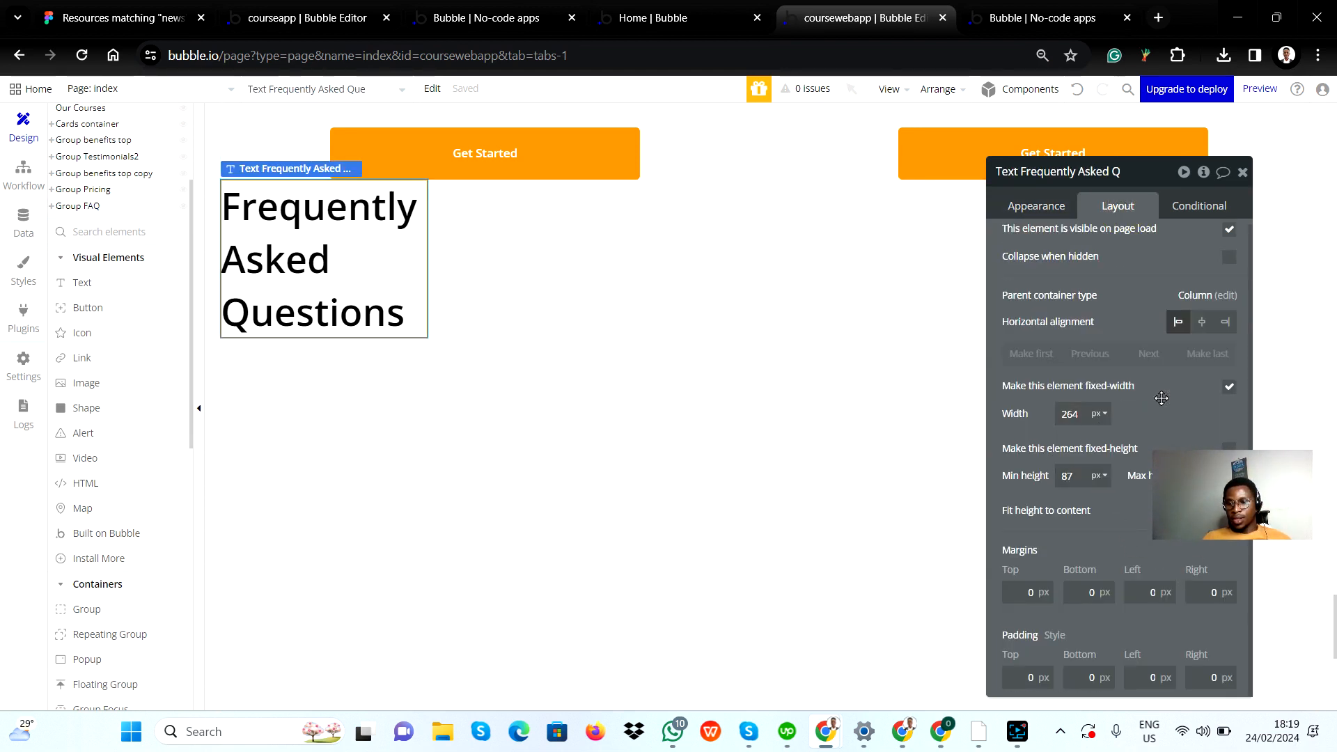
click(1226, 387)
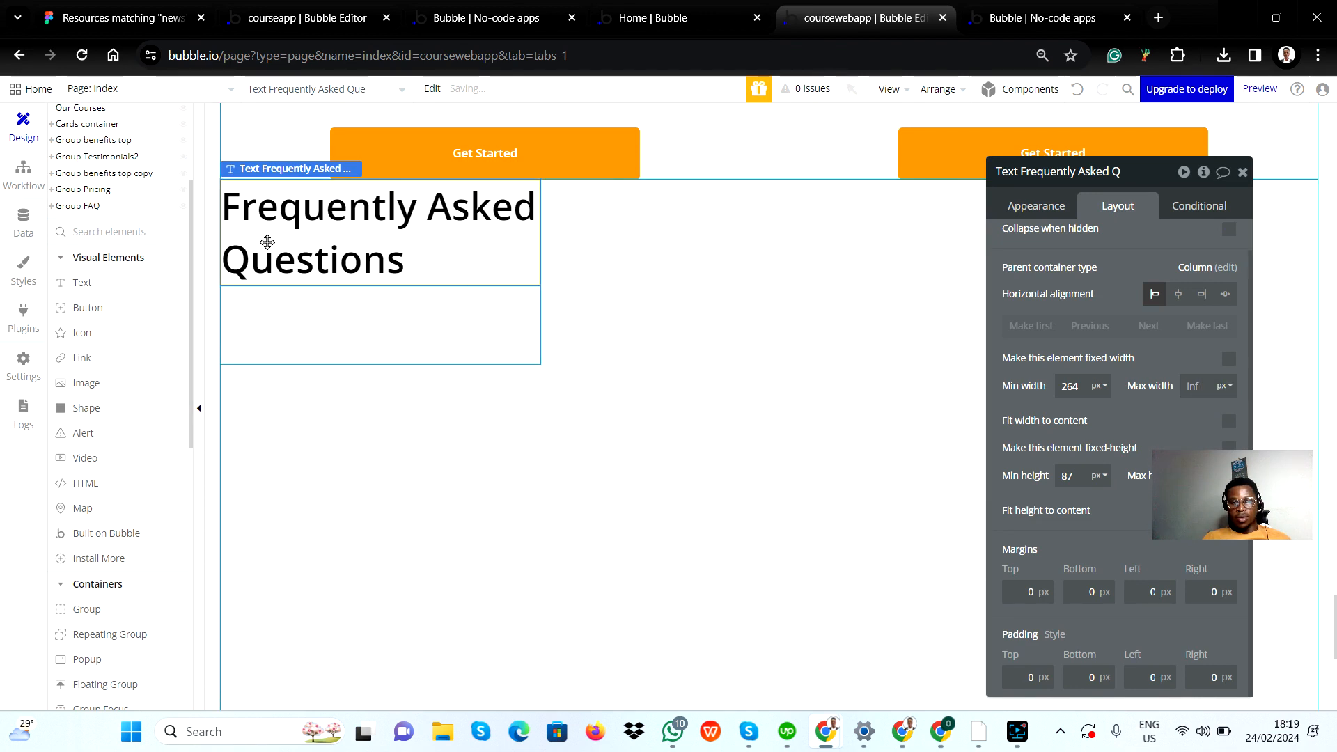
double_click(1078, 390)
click(1108, 420)
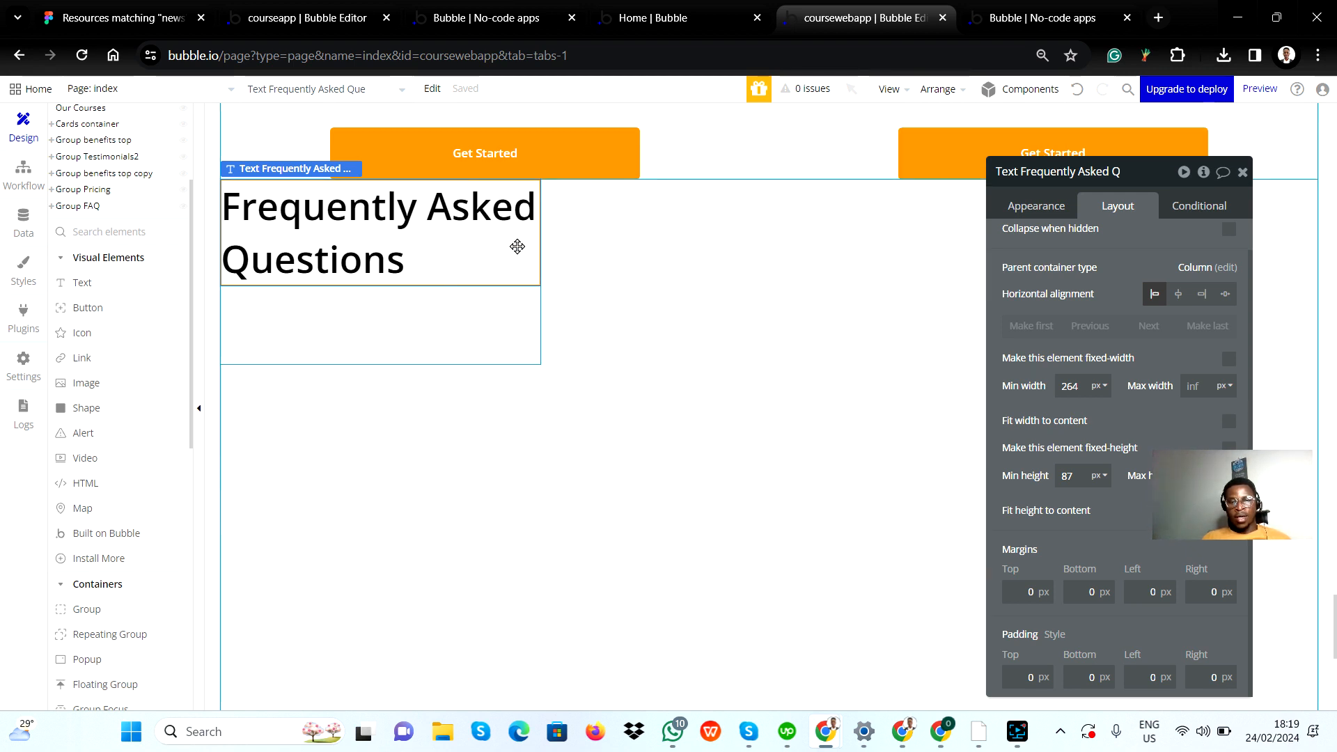
Step: Examine the heading's width and its parent container's width in the responsive view, and review the heading's layout settings
scroll(140, 159, up, 3)
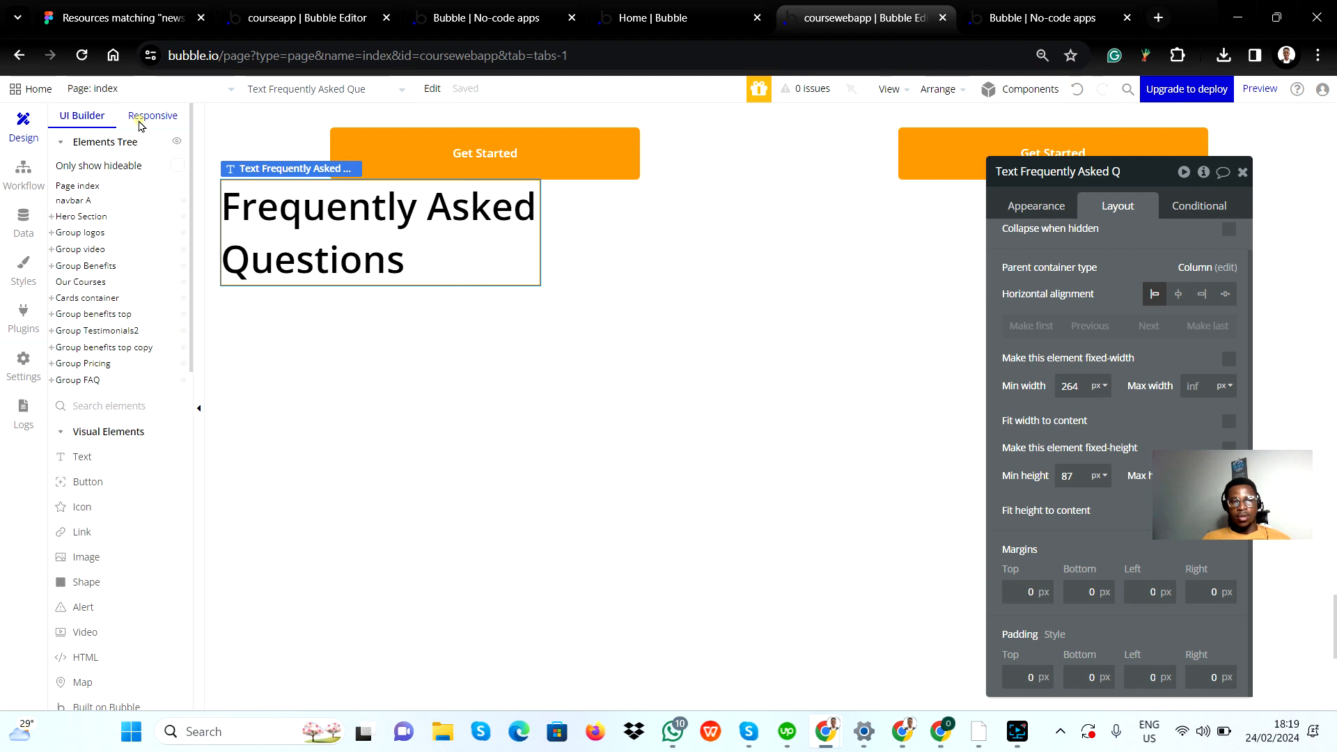
click(141, 118)
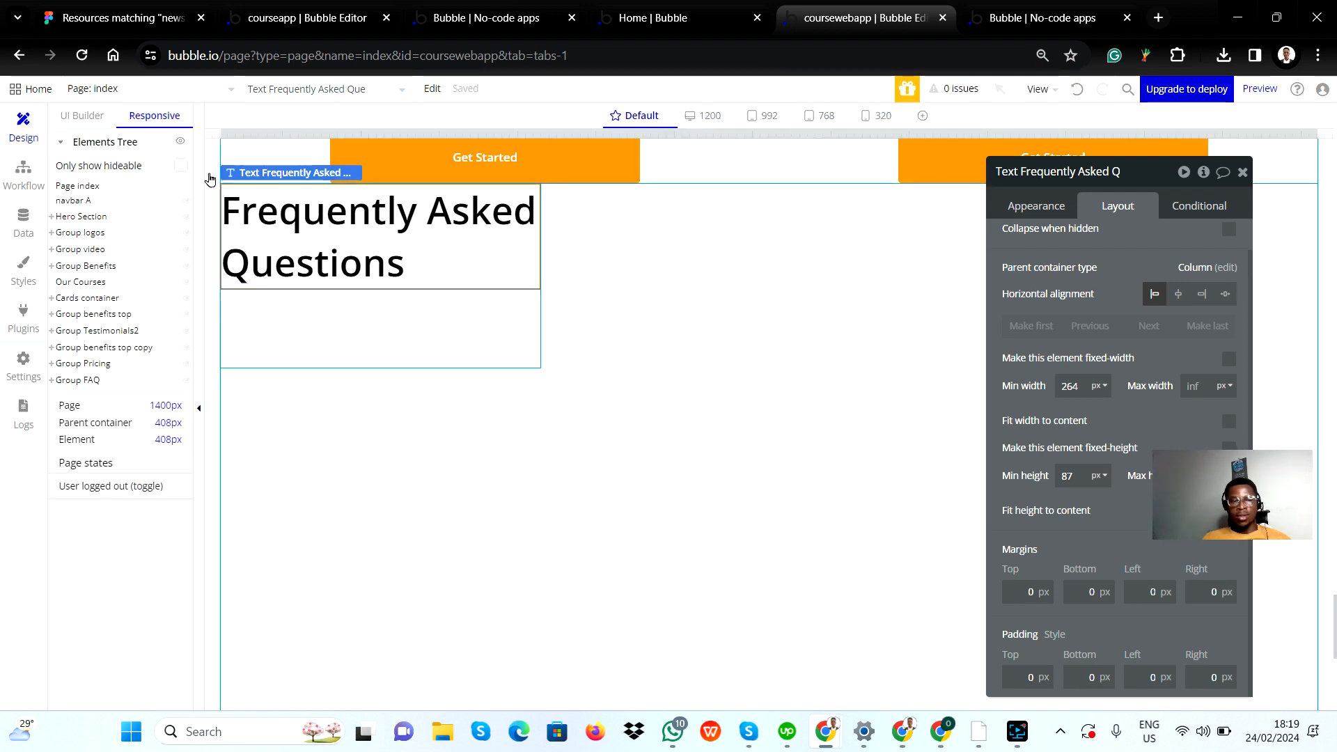
click(92, 117)
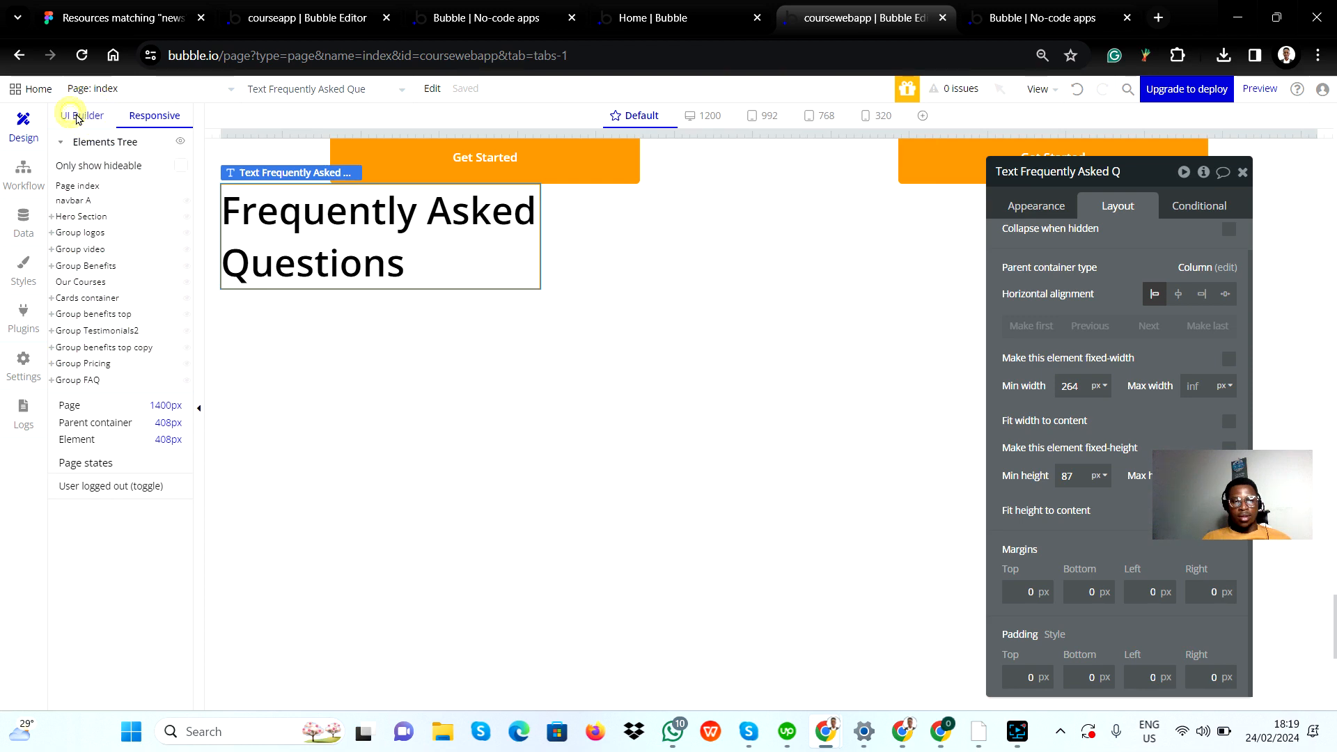
click(77, 119)
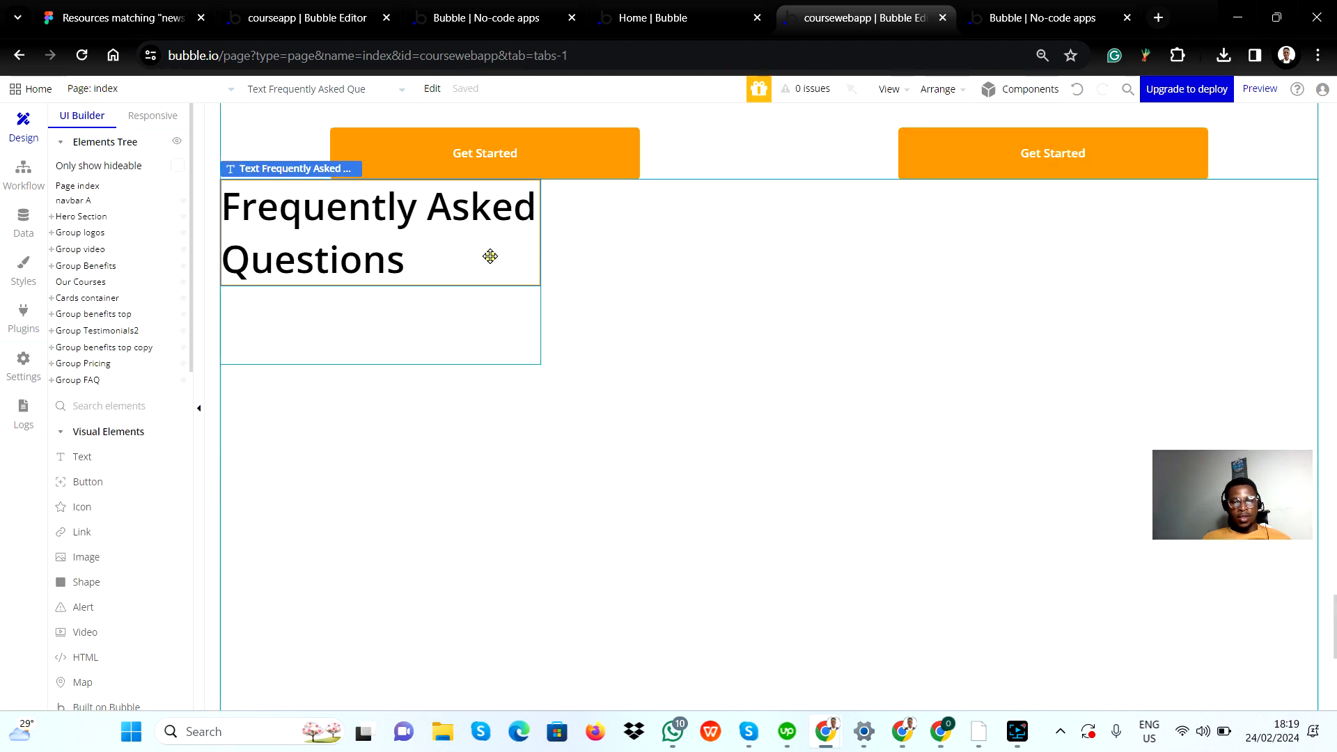
double_click(491, 256)
scroll(1114, 417, down, 3)
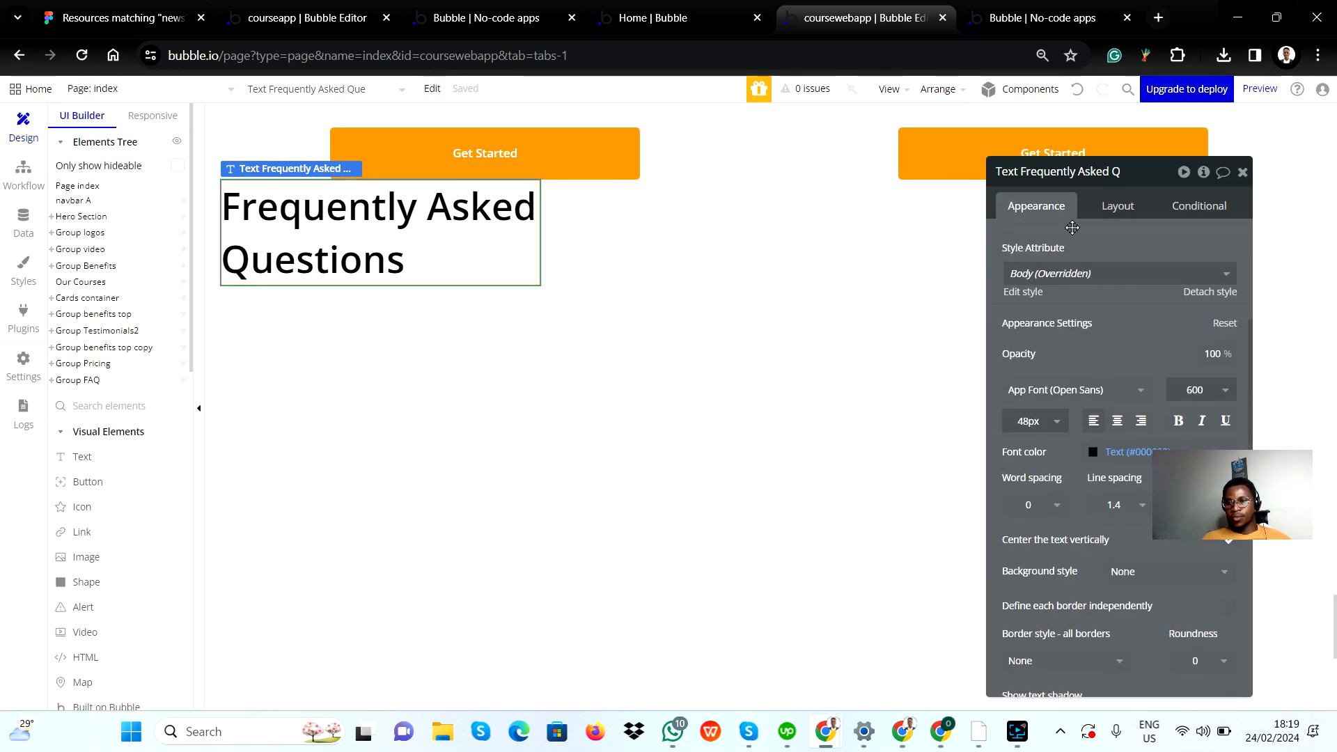
click(1107, 206)
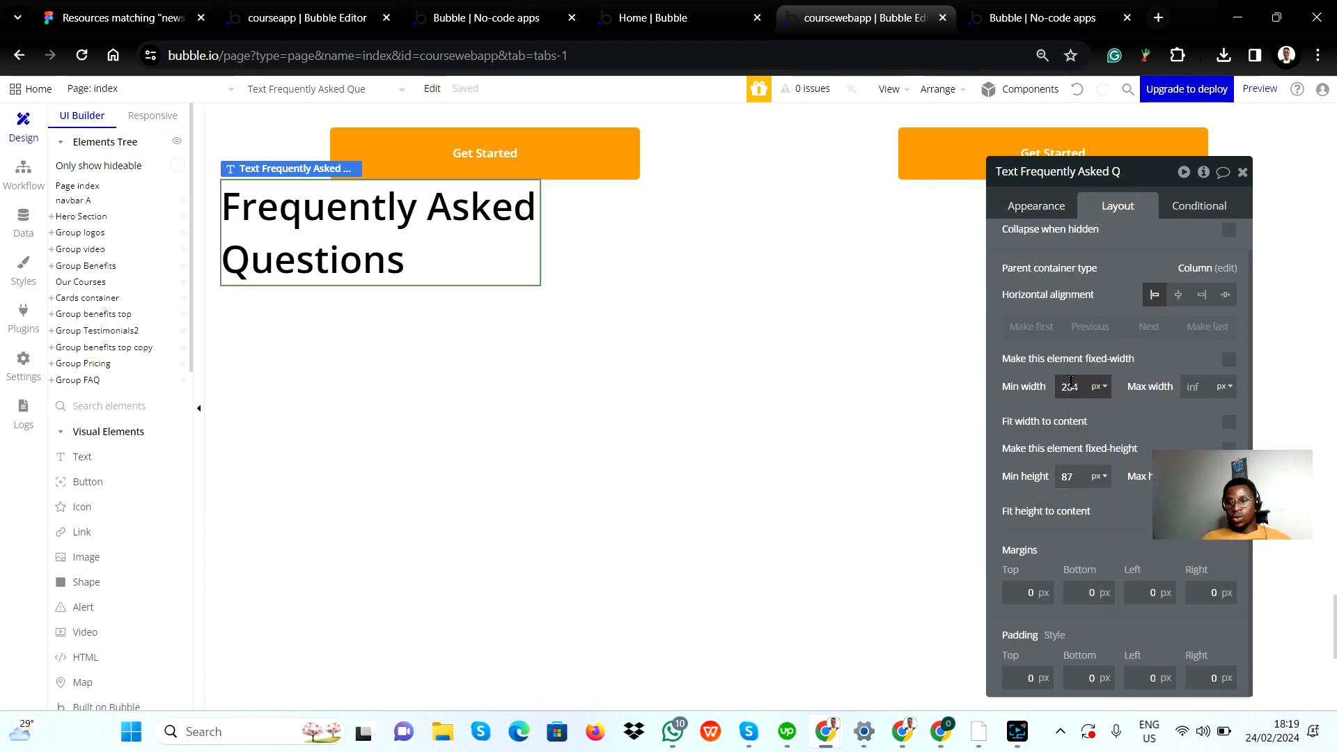
Step: Copy the subheading from the Figma design and add it as a text element beneath the Frequently Asked Questions heading in the left group
click(322, 314)
key(alt+Tab)
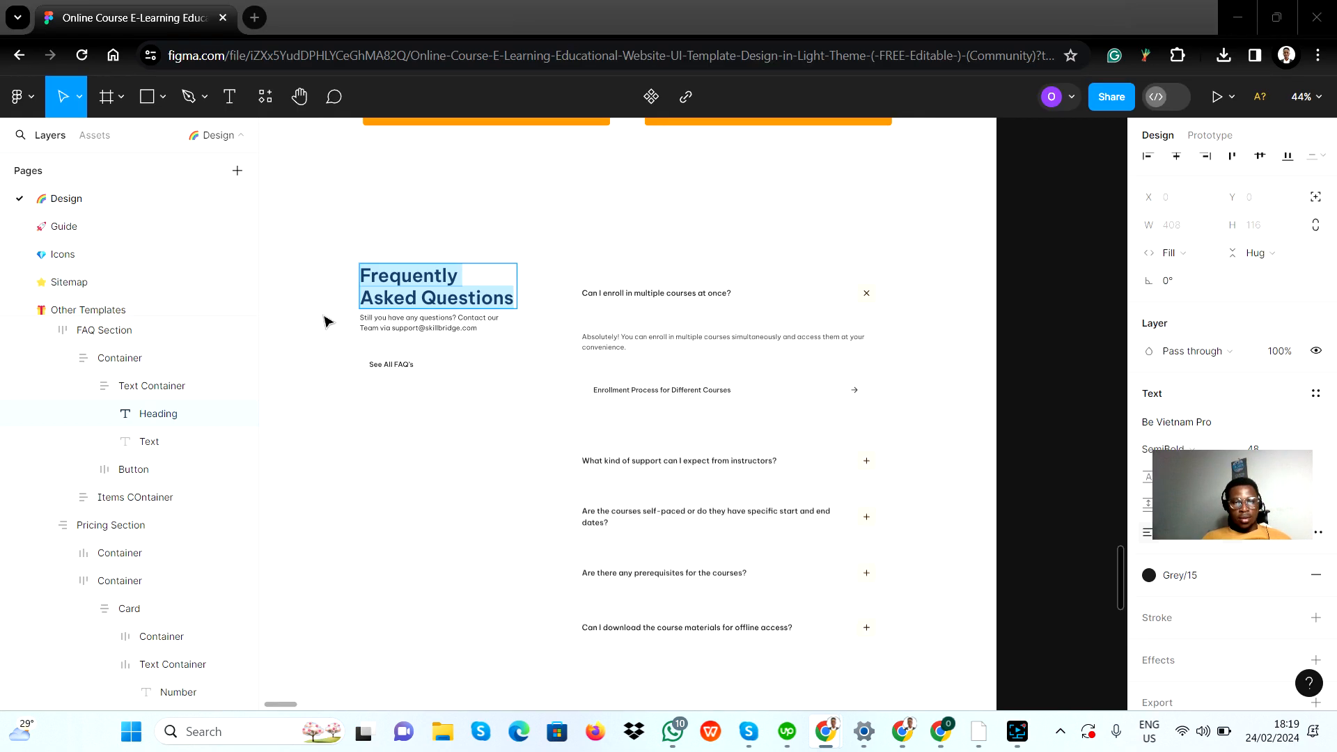
click(401, 328)
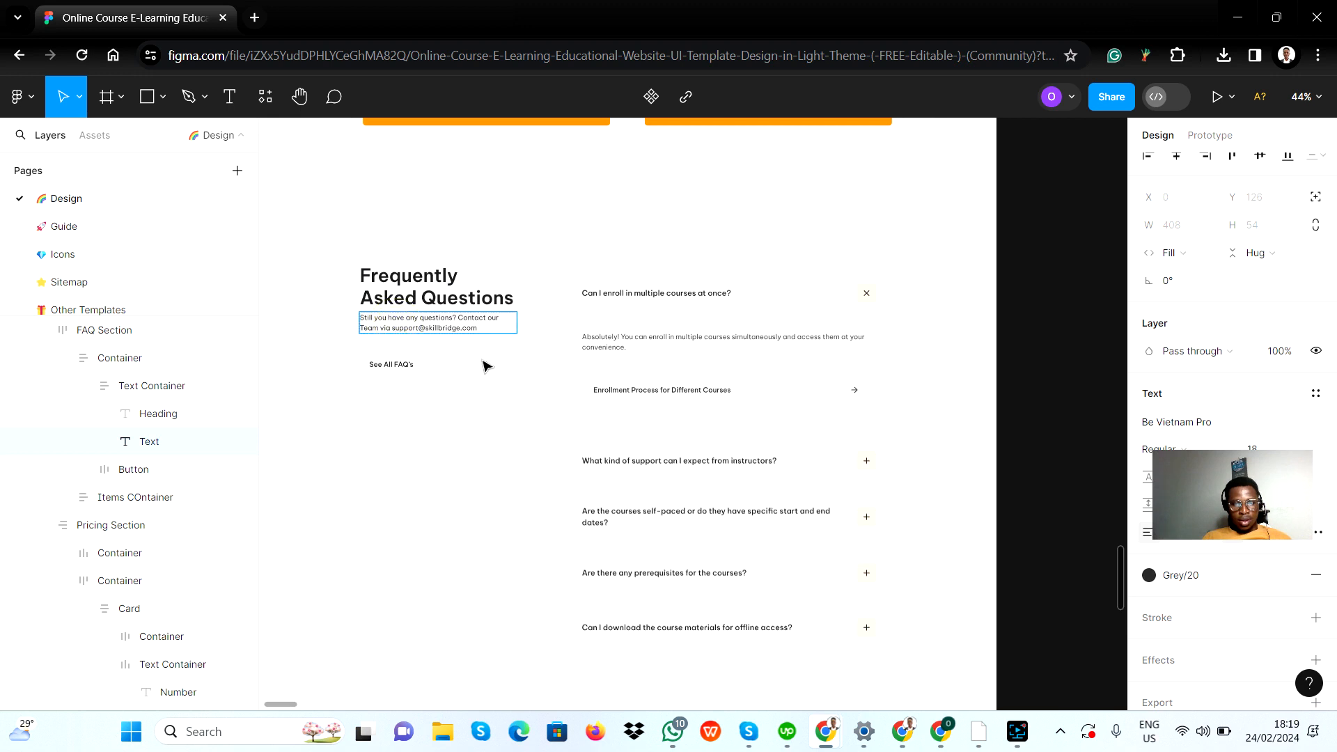
key(Return)
key(ctrl+c)
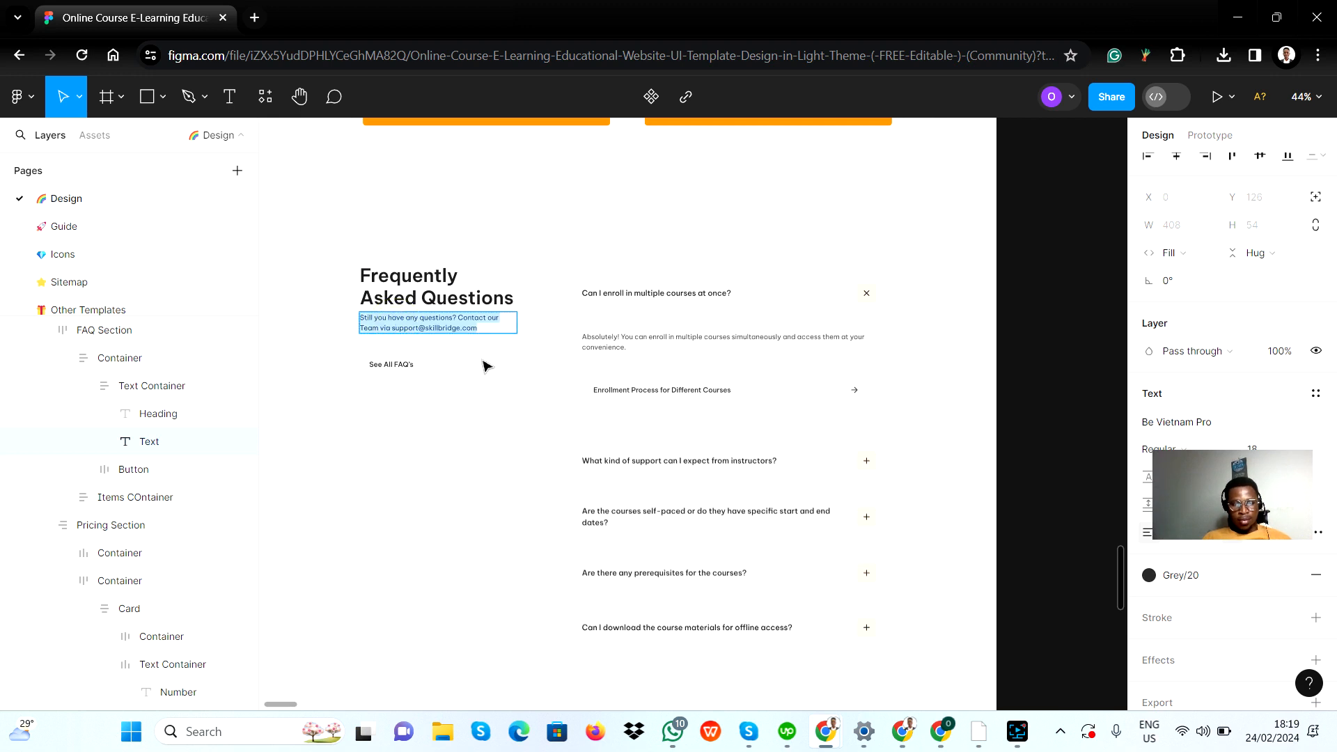
key(alt+Tab)
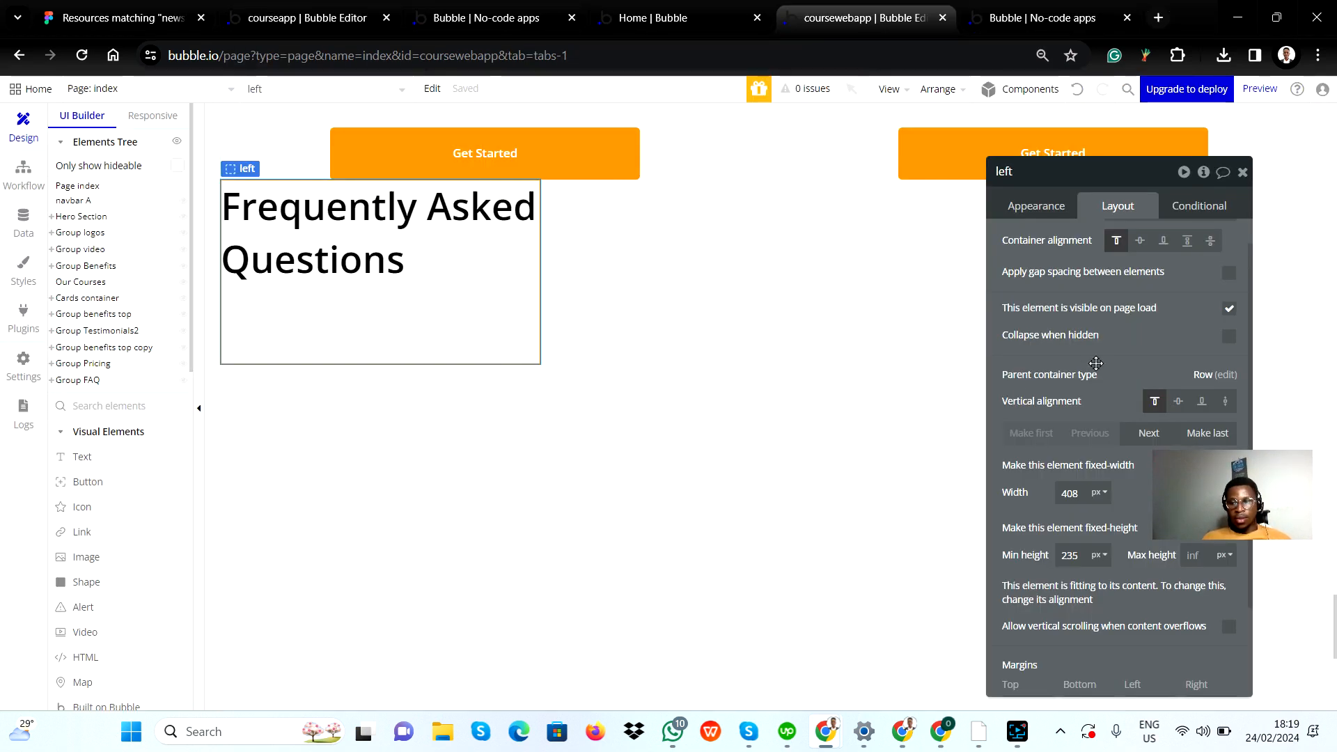
click(101, 458)
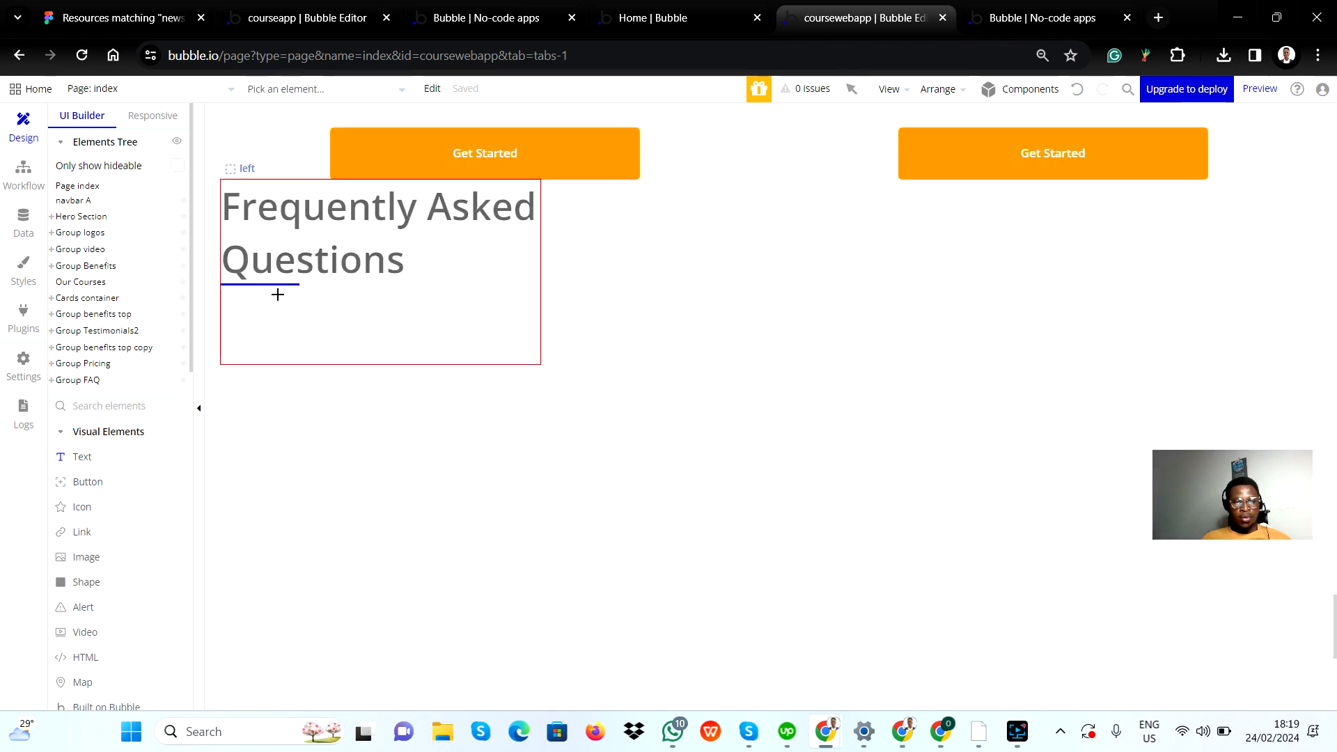
drag(268, 285, 474, 334)
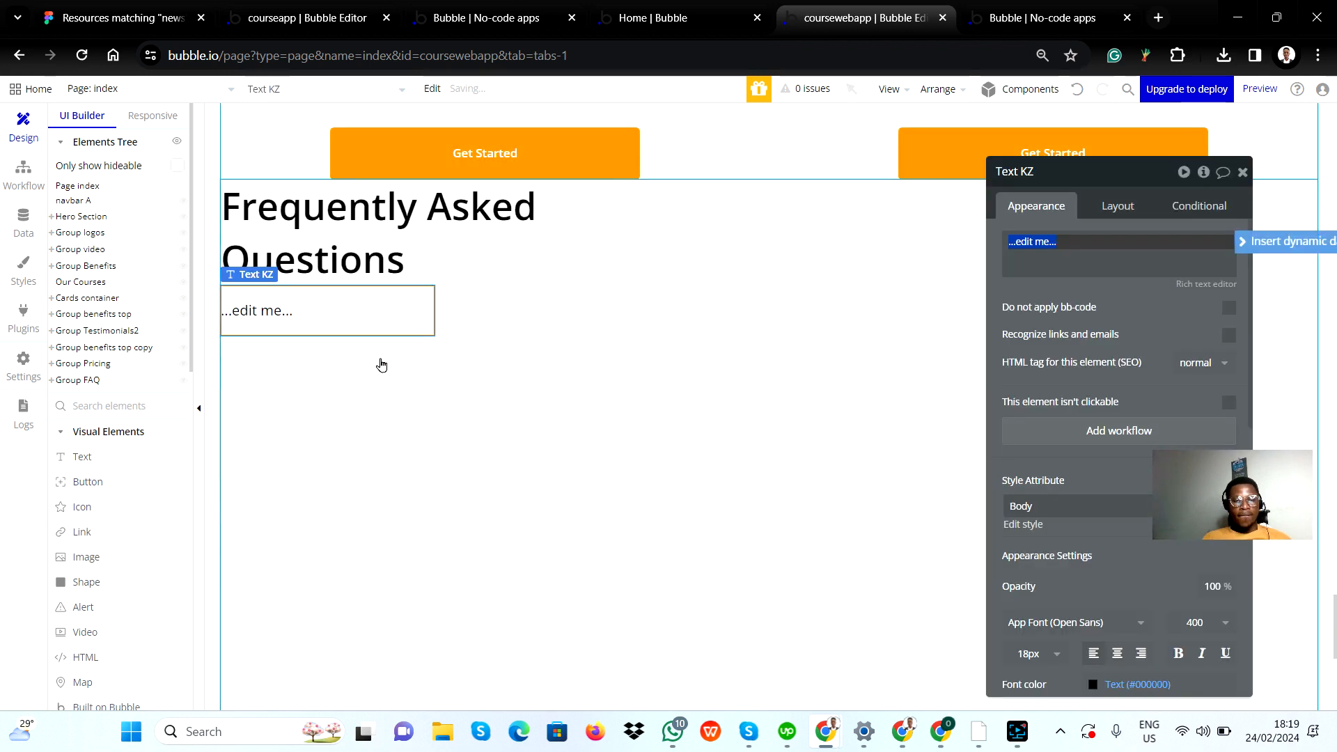
key(ctrl+v)
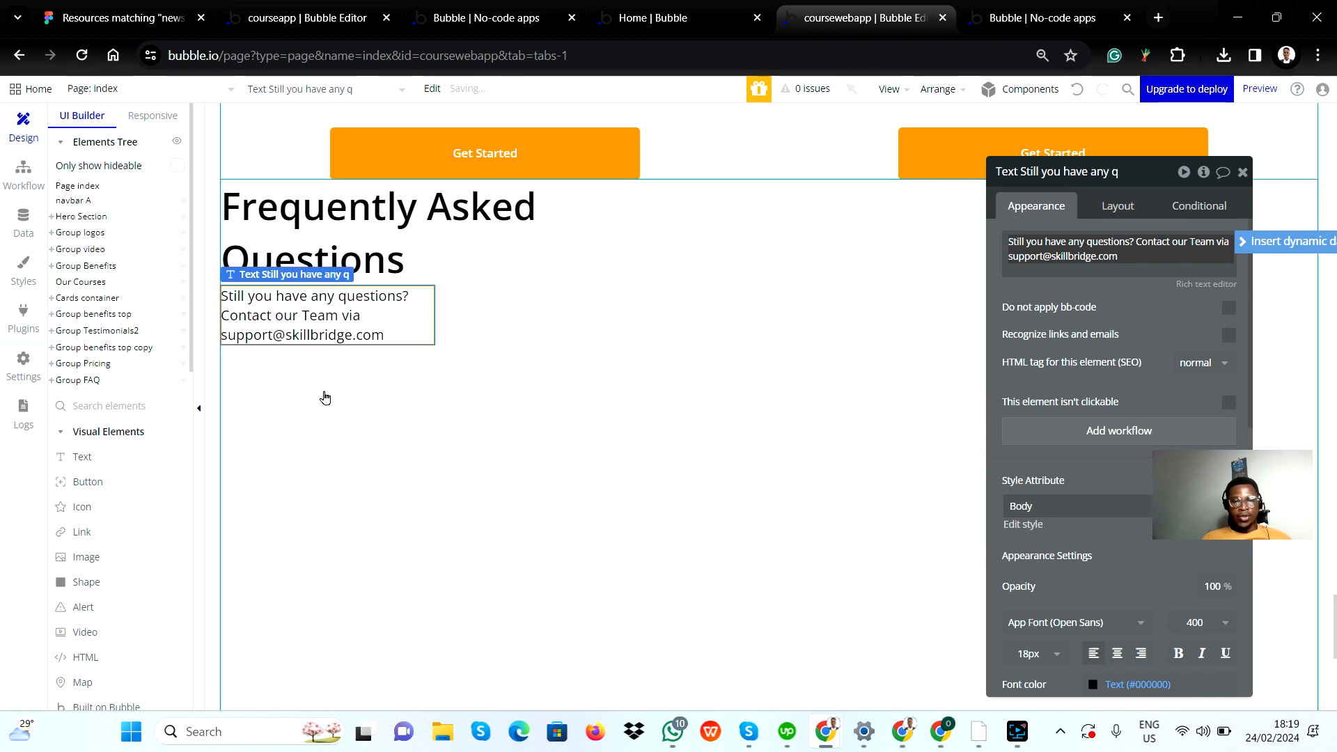
Step: Turn off the subheading's fixed width and set its minimum width to 200 px
click(1107, 207)
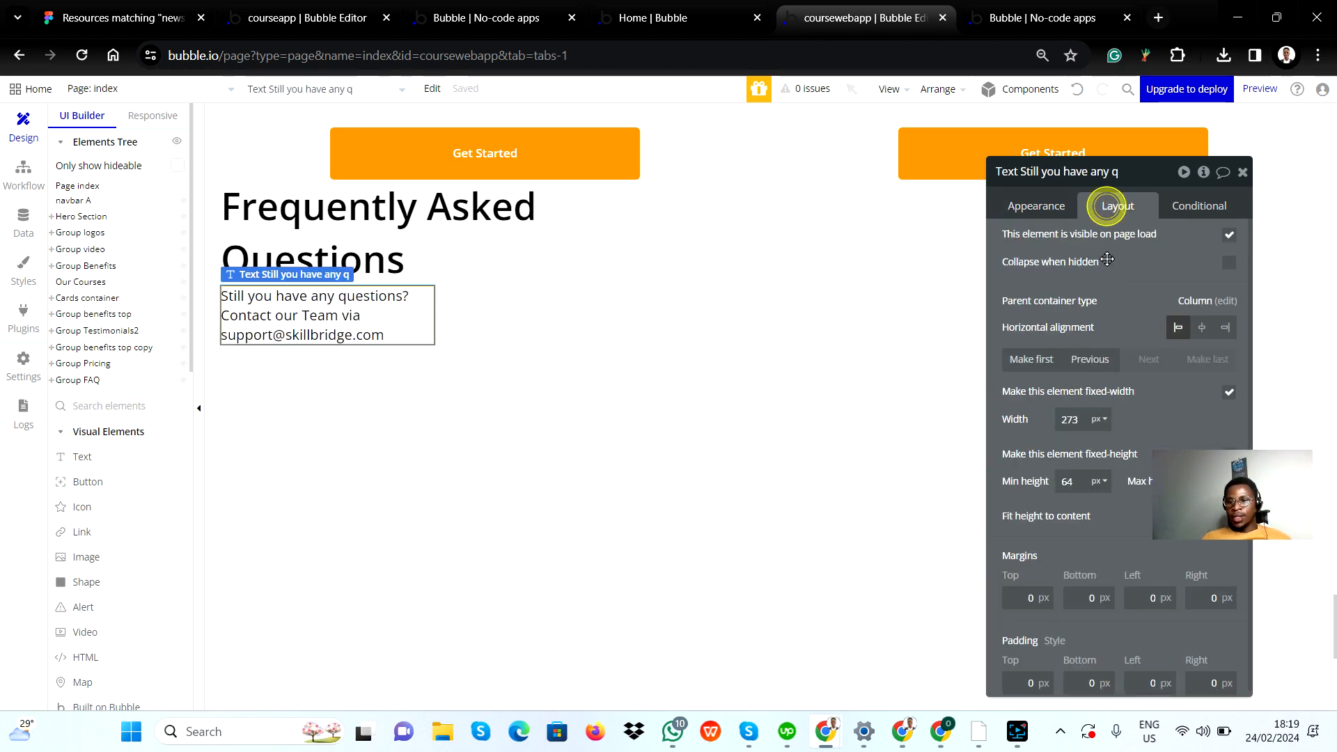
click(1229, 394)
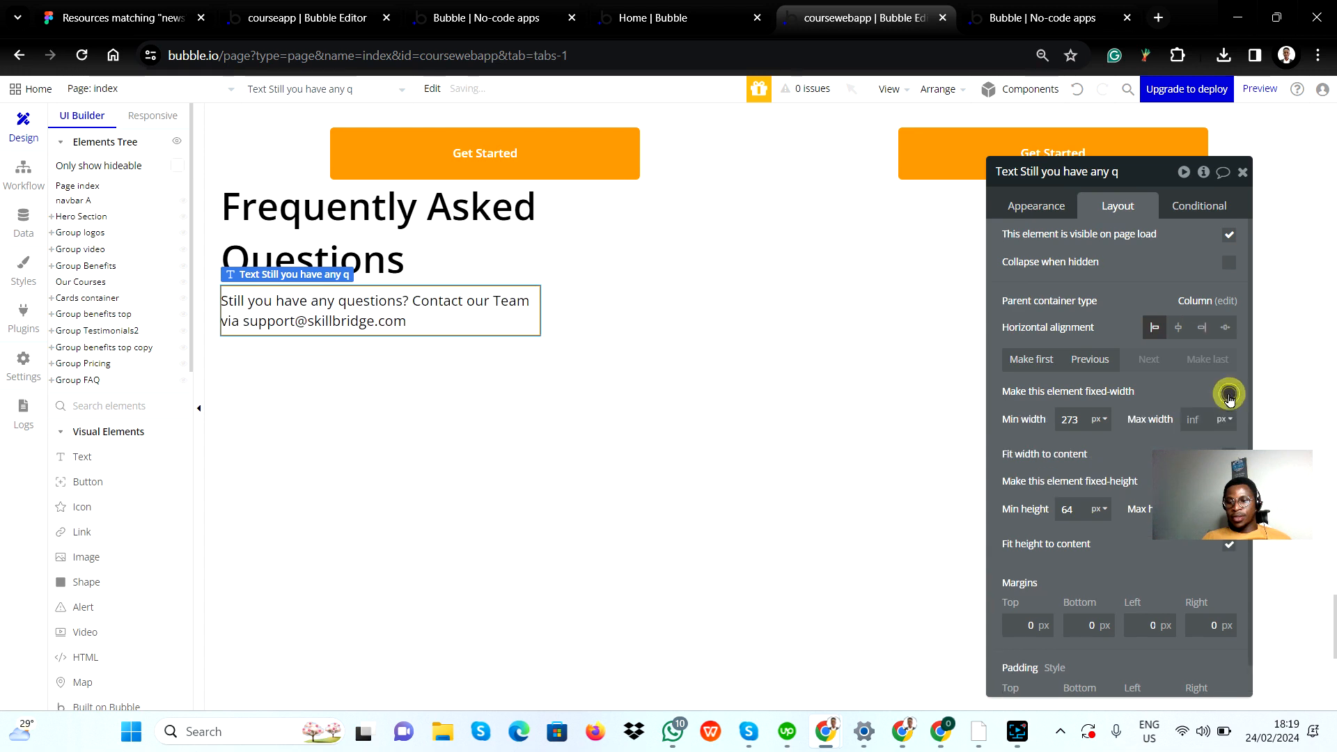
double_click(1075, 420)
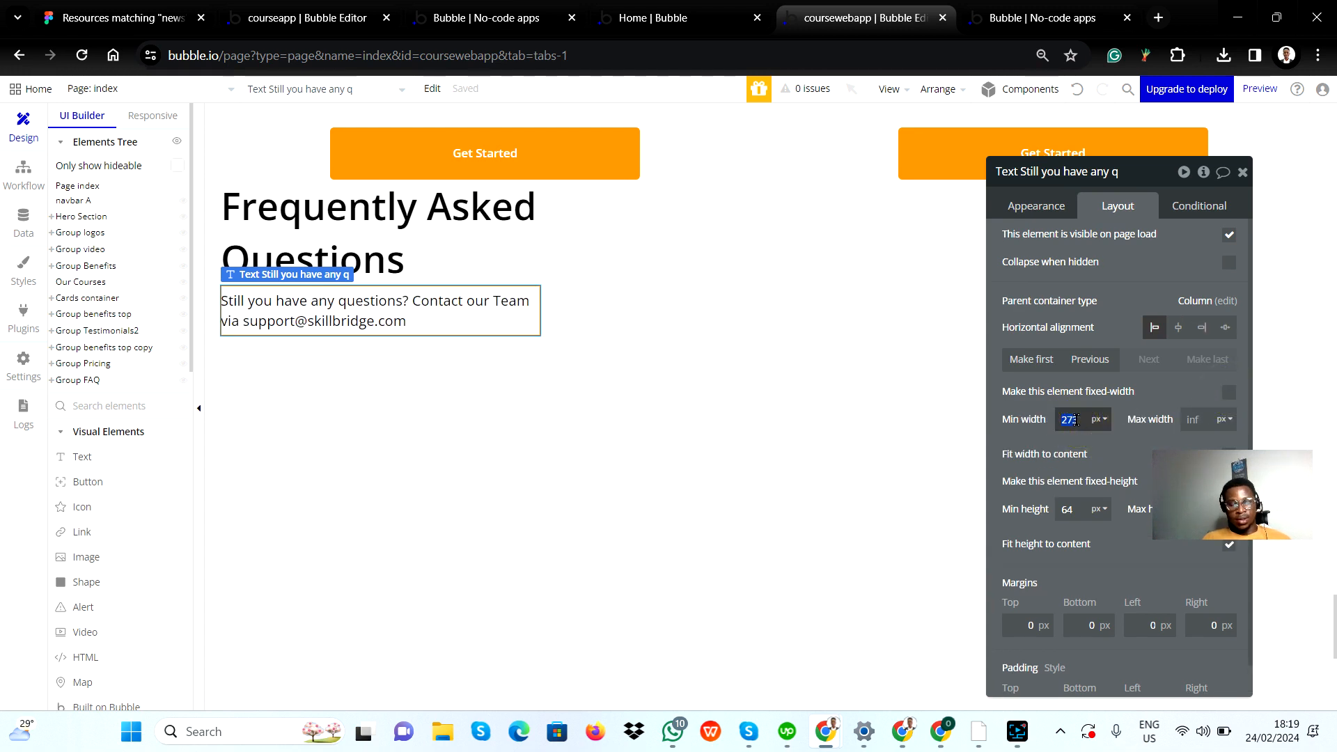
text(200)
click(1118, 446)
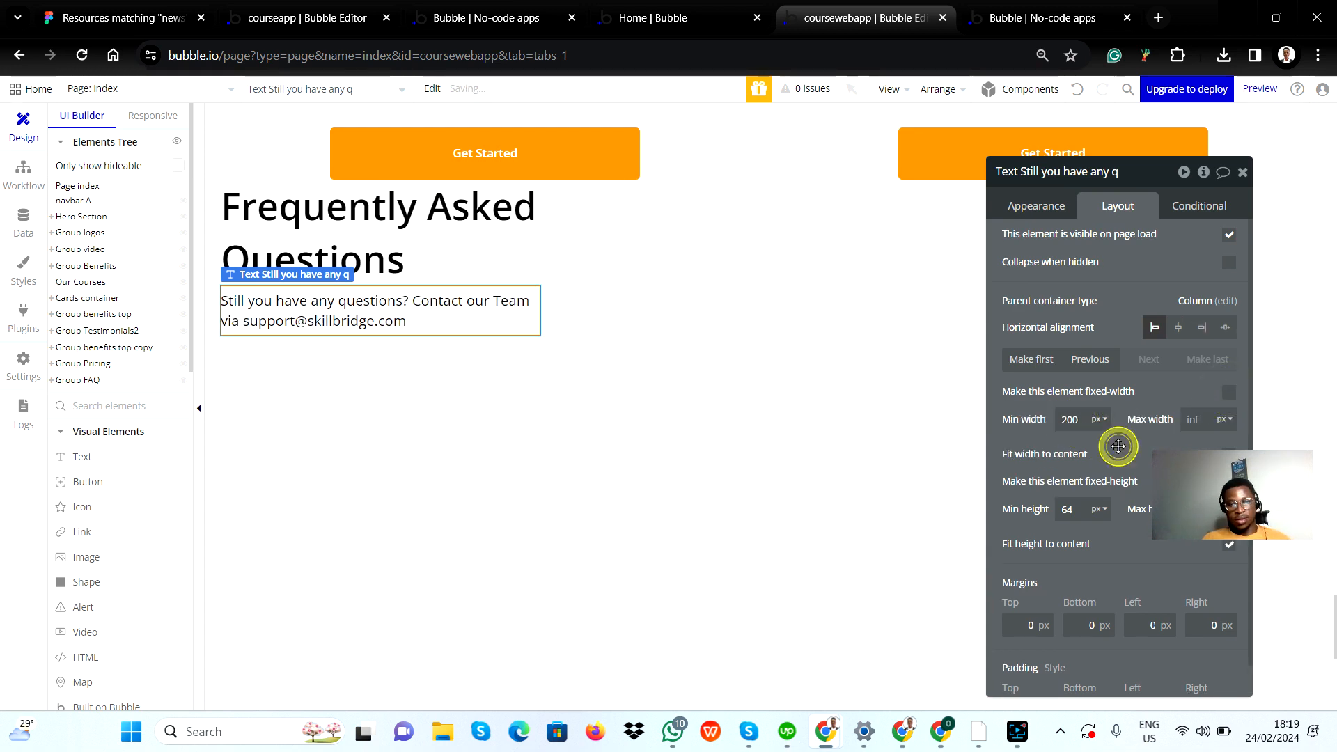
click(1145, 446)
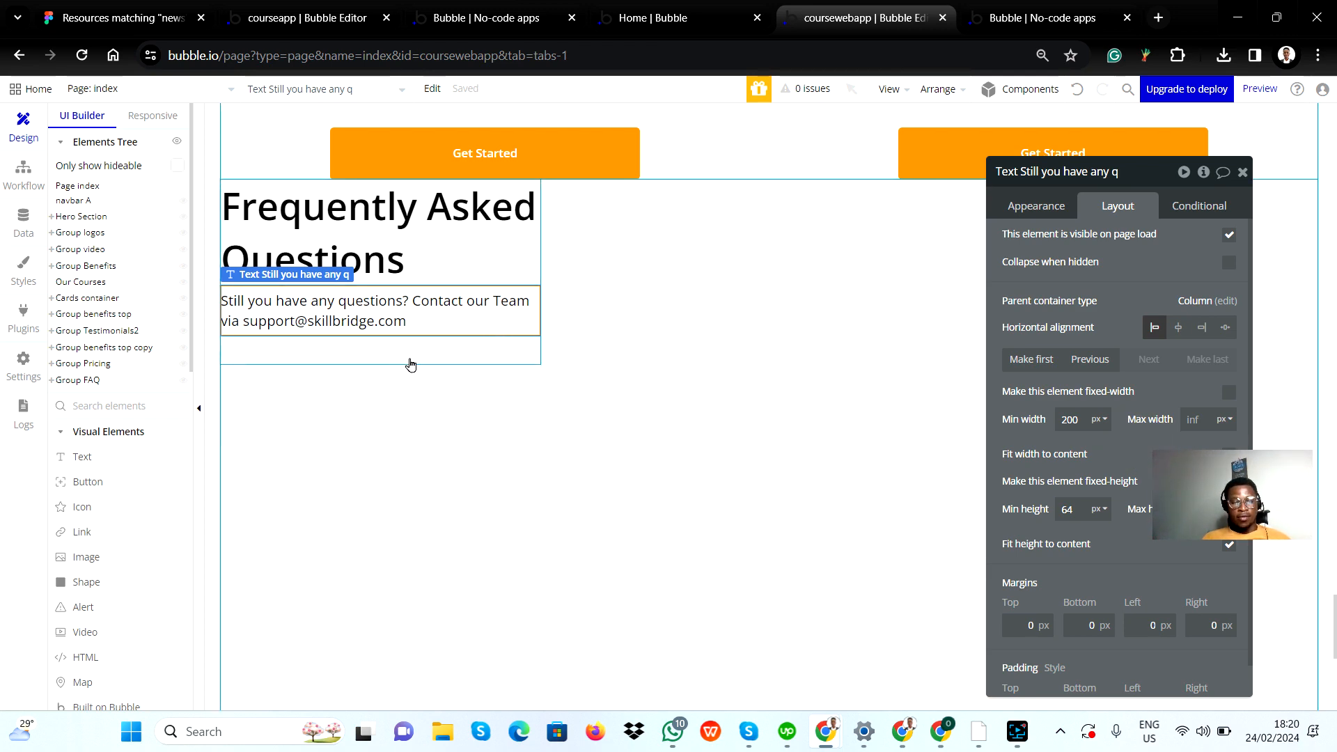
Step: Add a text element below the subheading in the left group with the content "See all FAQs", following the Figma design
key(alt+Tab)
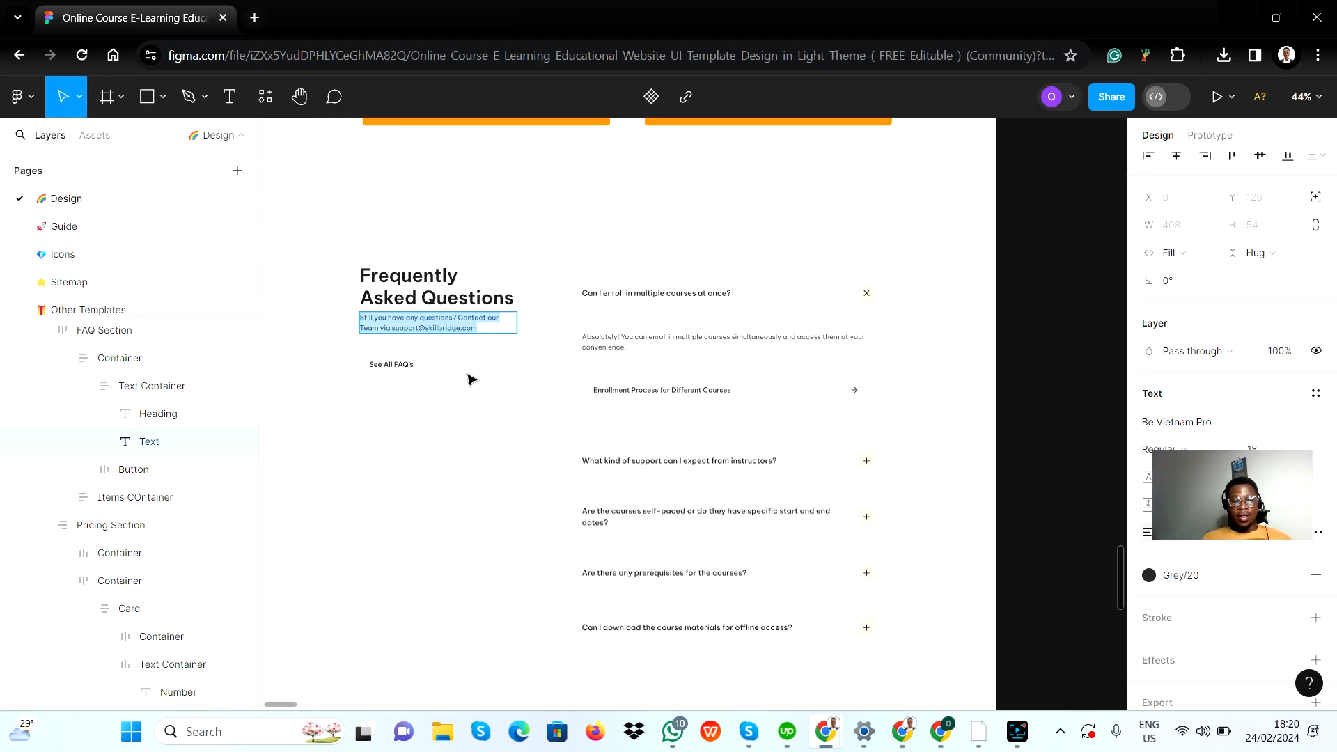
key(alt+Tab)
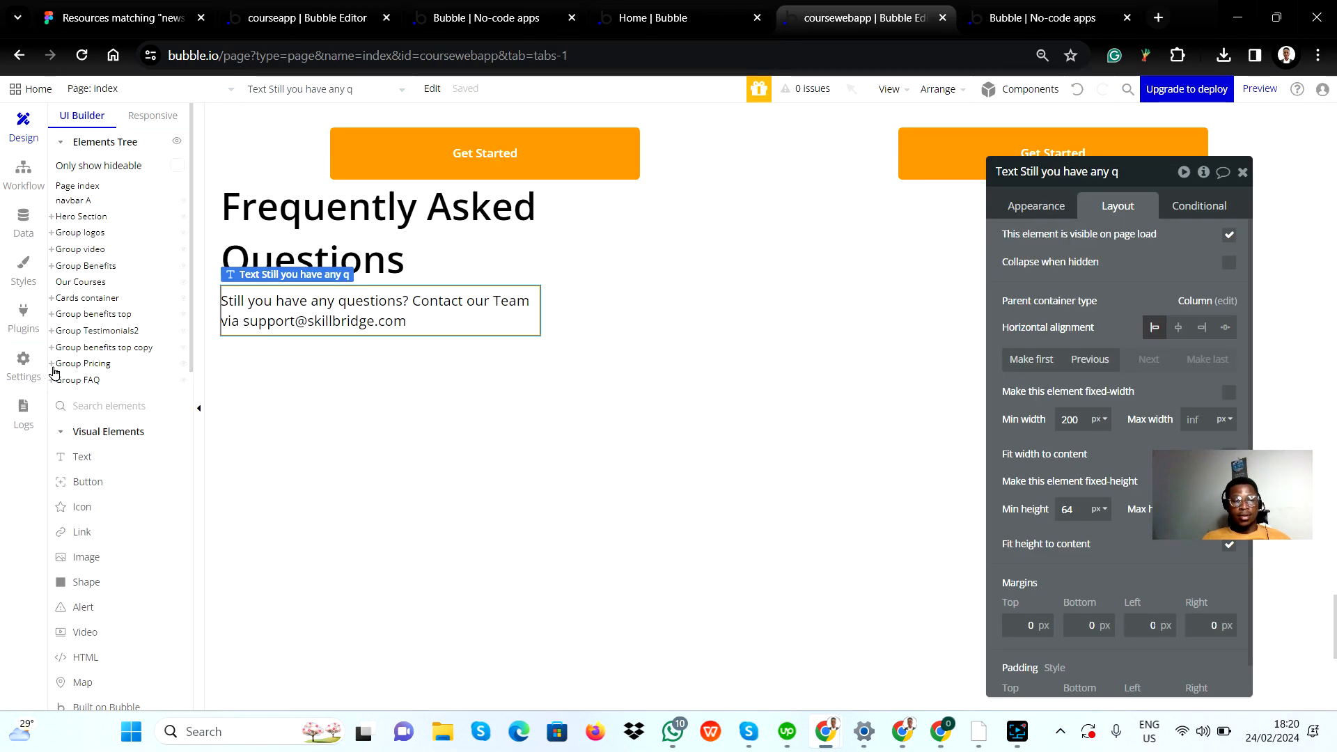
drag(81, 467, 261, 348)
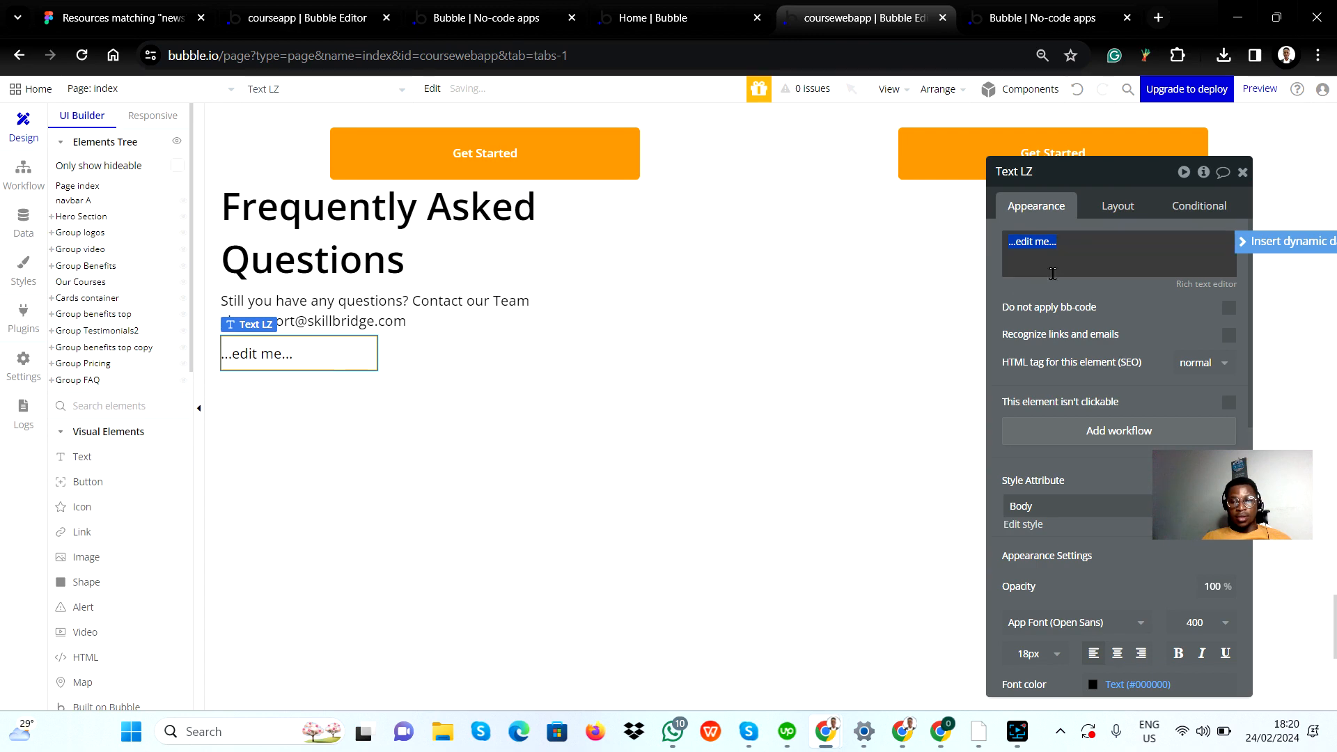
key(alt+Tab)
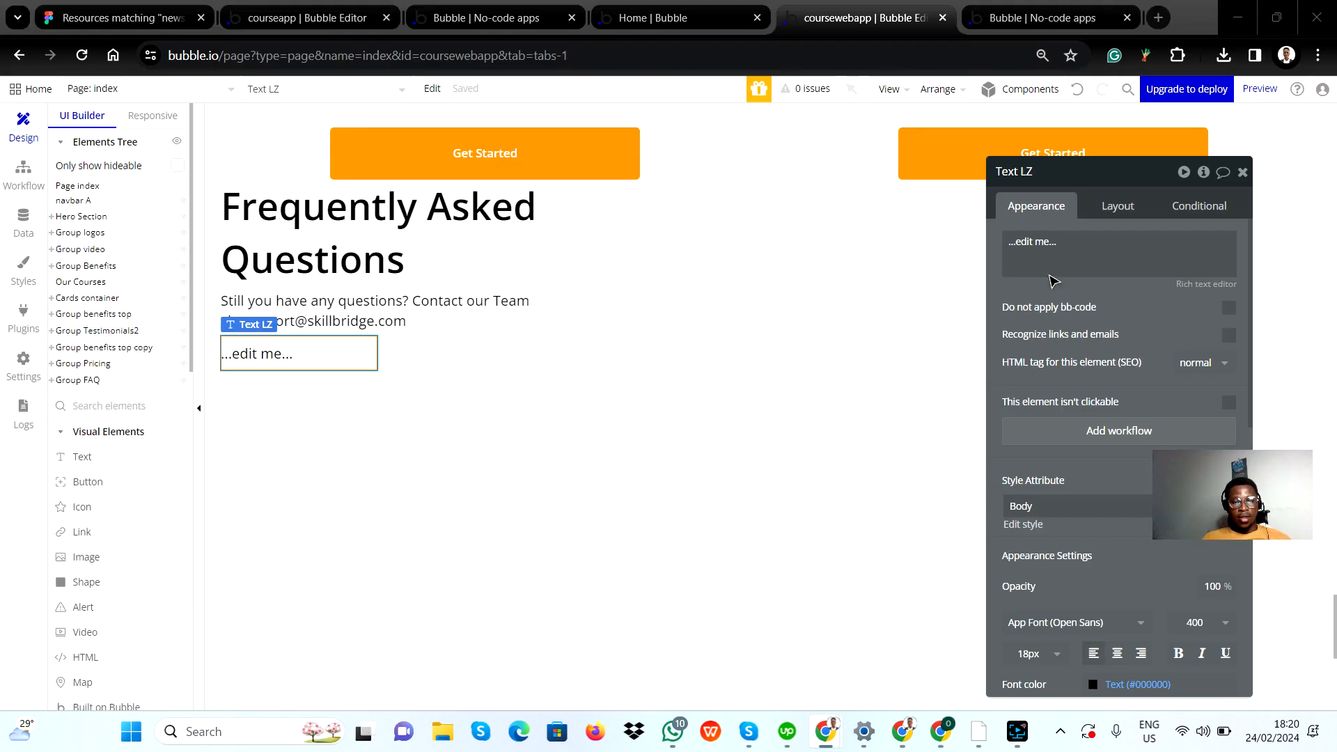
key(alt+Tab)
click(1080, 254)
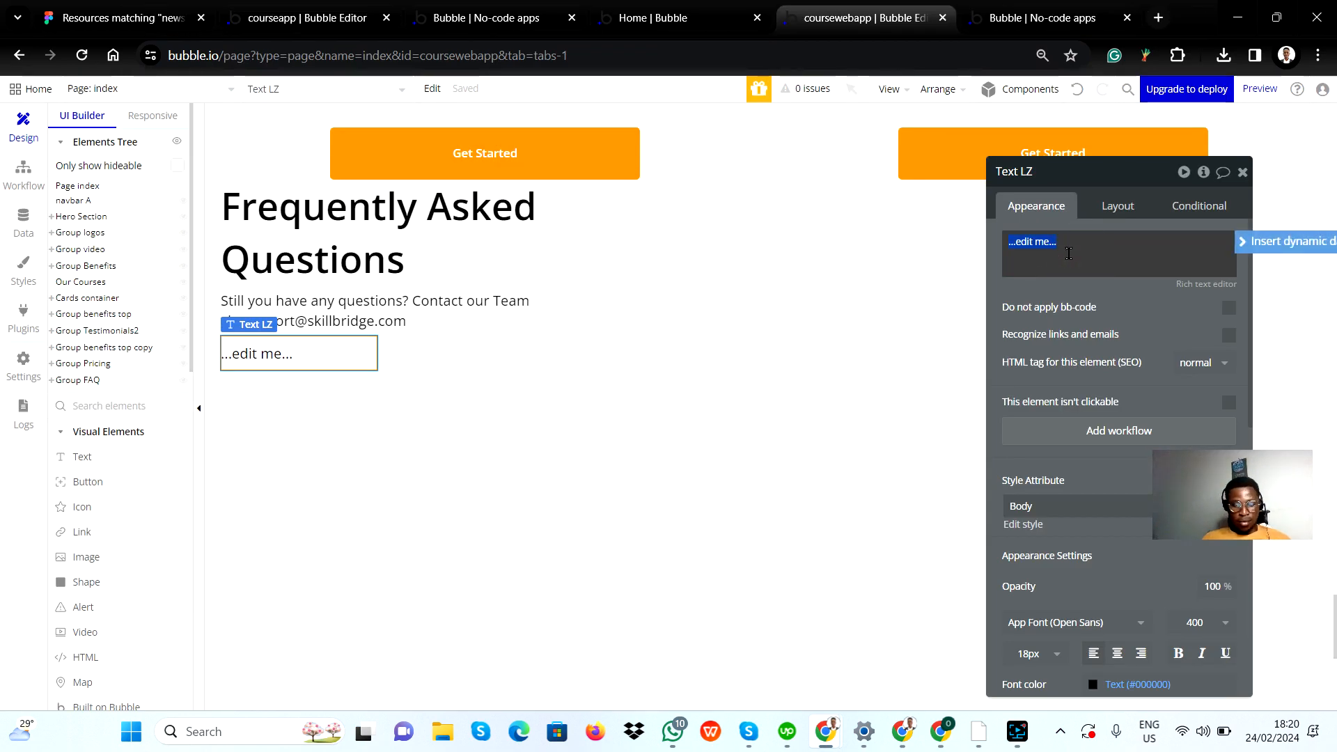
text(See)
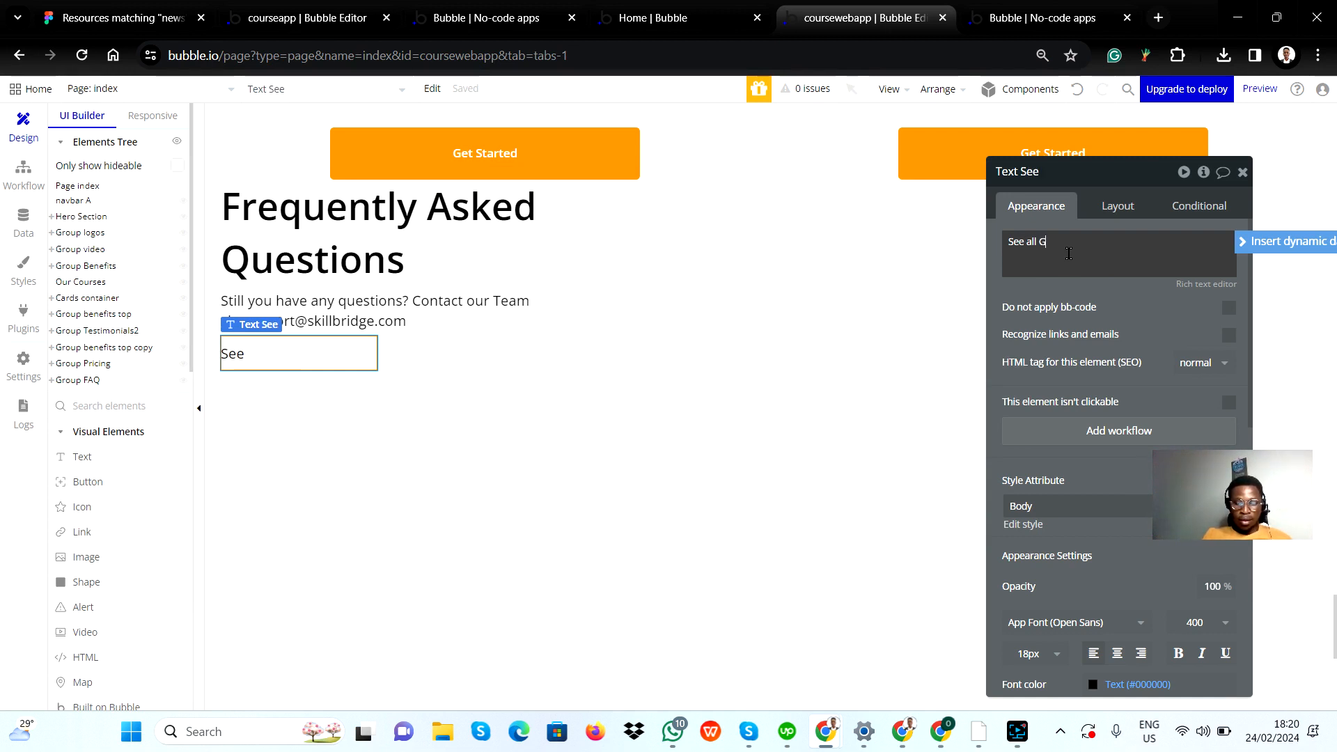
text( all FA)
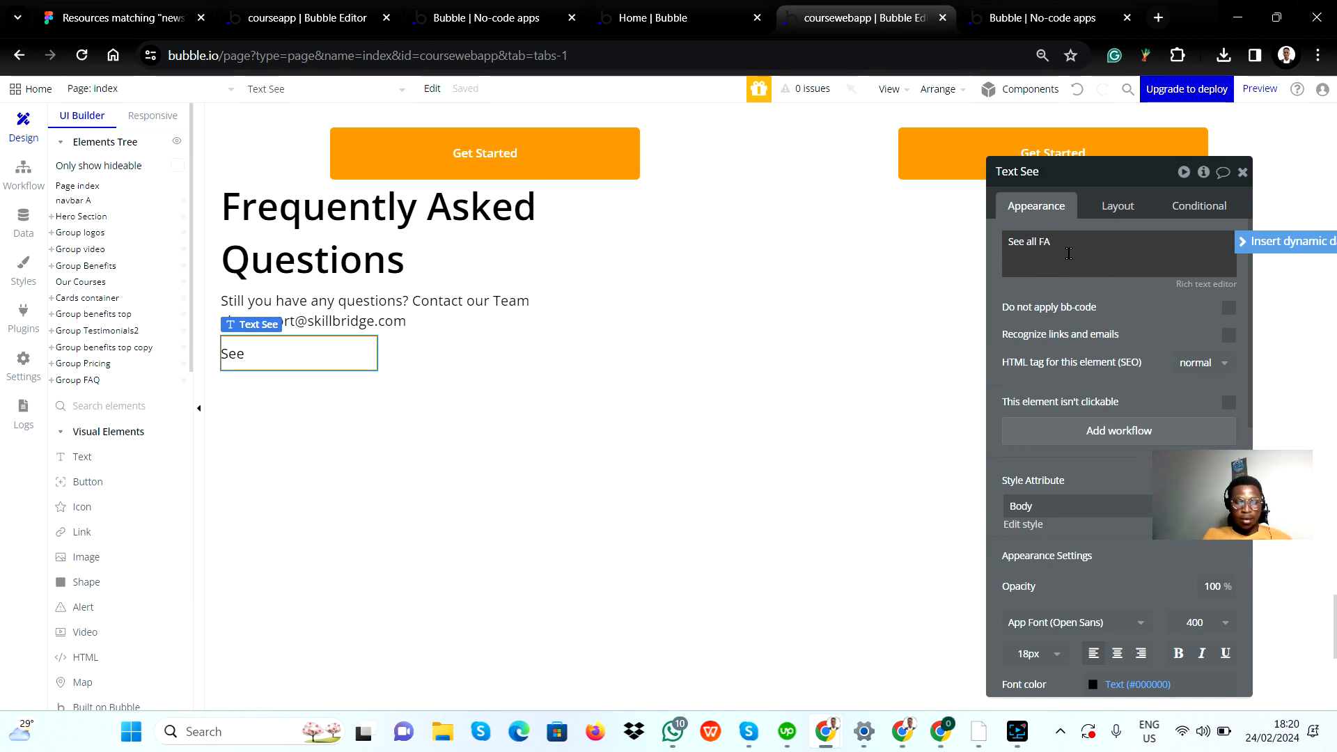
text(Q)
text(s)
key(Return)
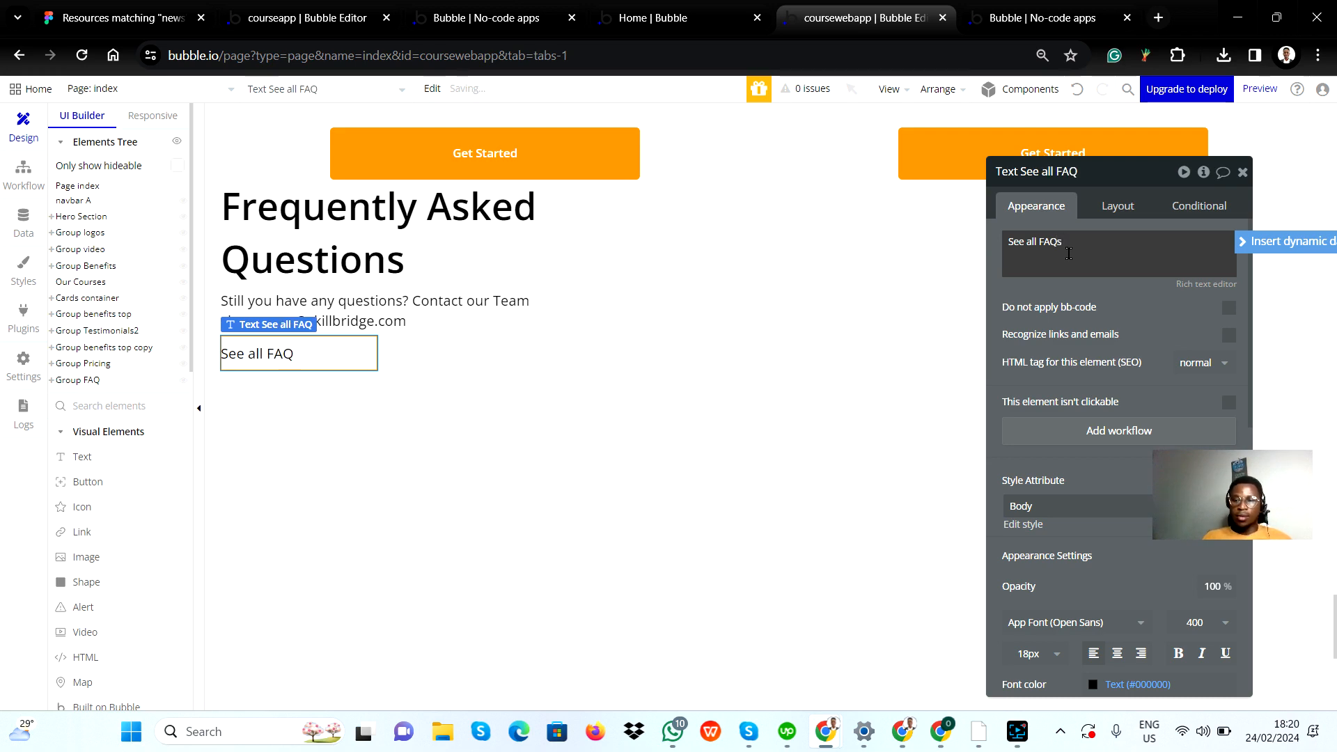
Step: Check the link wording in Figma and correct the text to "See all FAQ's"
key(alt+Tab)
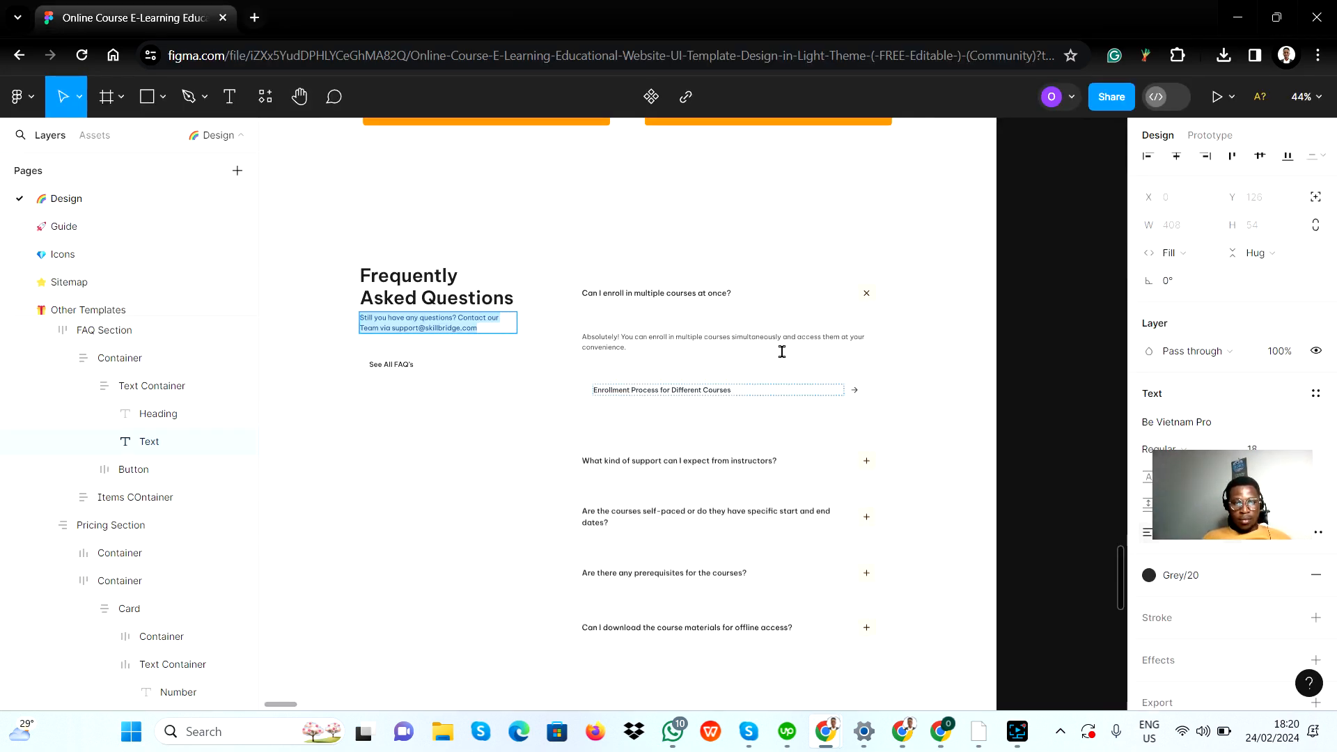
key(alt+Tab)
click(1054, 241)
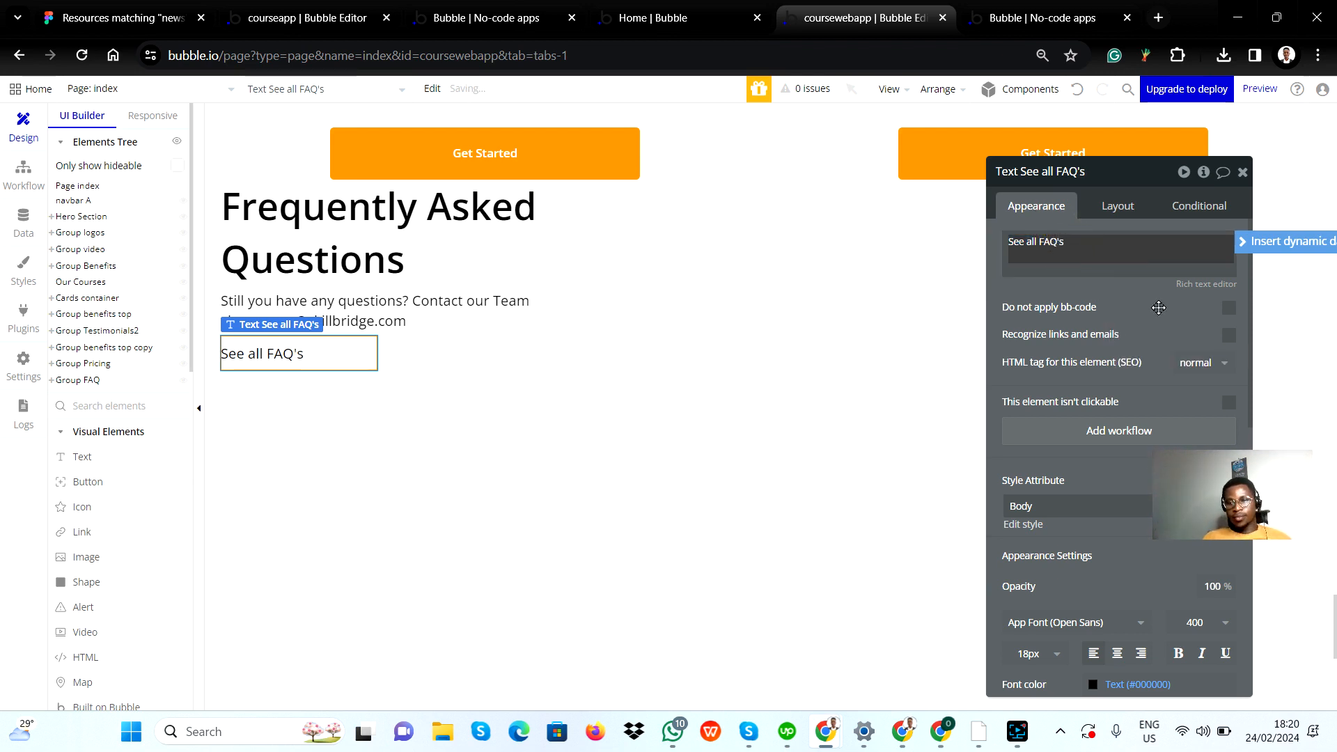
Step: Compare the left group with the Figma design and review the appearance settings of the "See all FAQ's" text
key(alt+Tab)
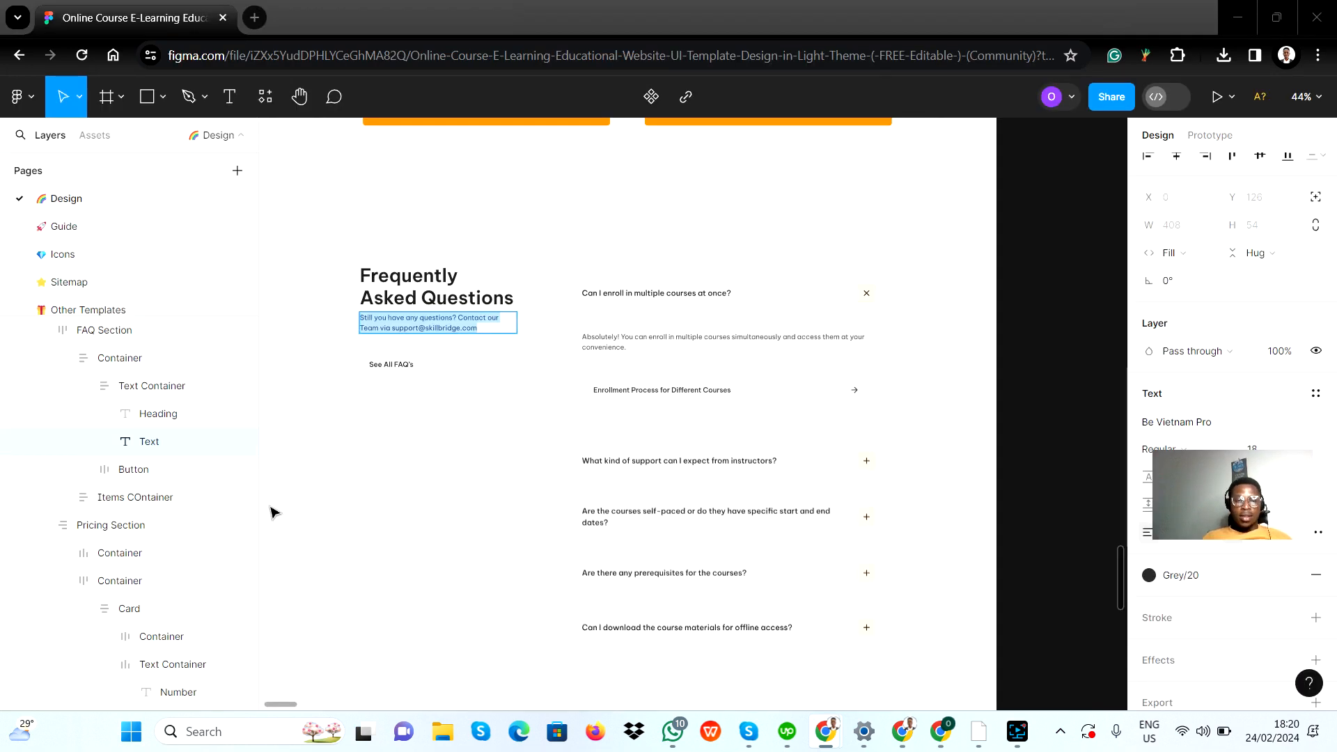
key(alt+Tab)
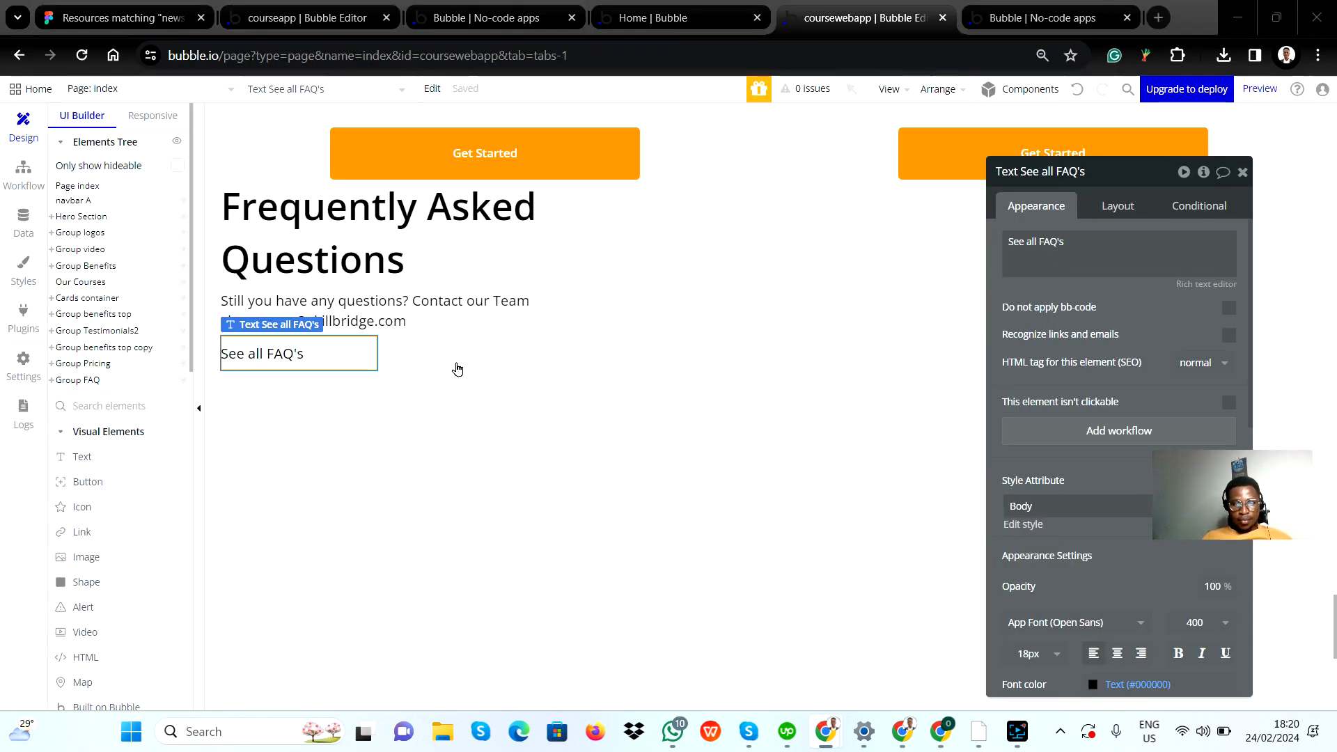
key(alt+Tab)
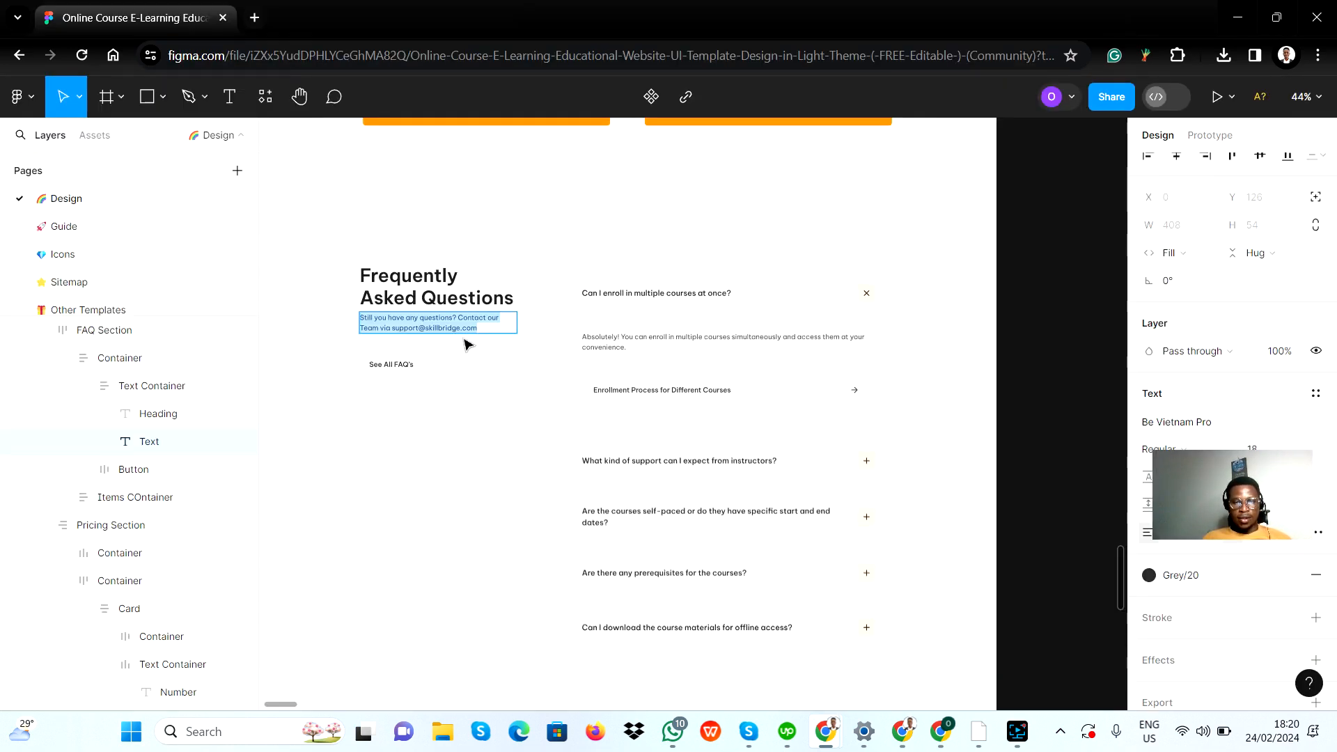
key(alt+Tab)
click(459, 338)
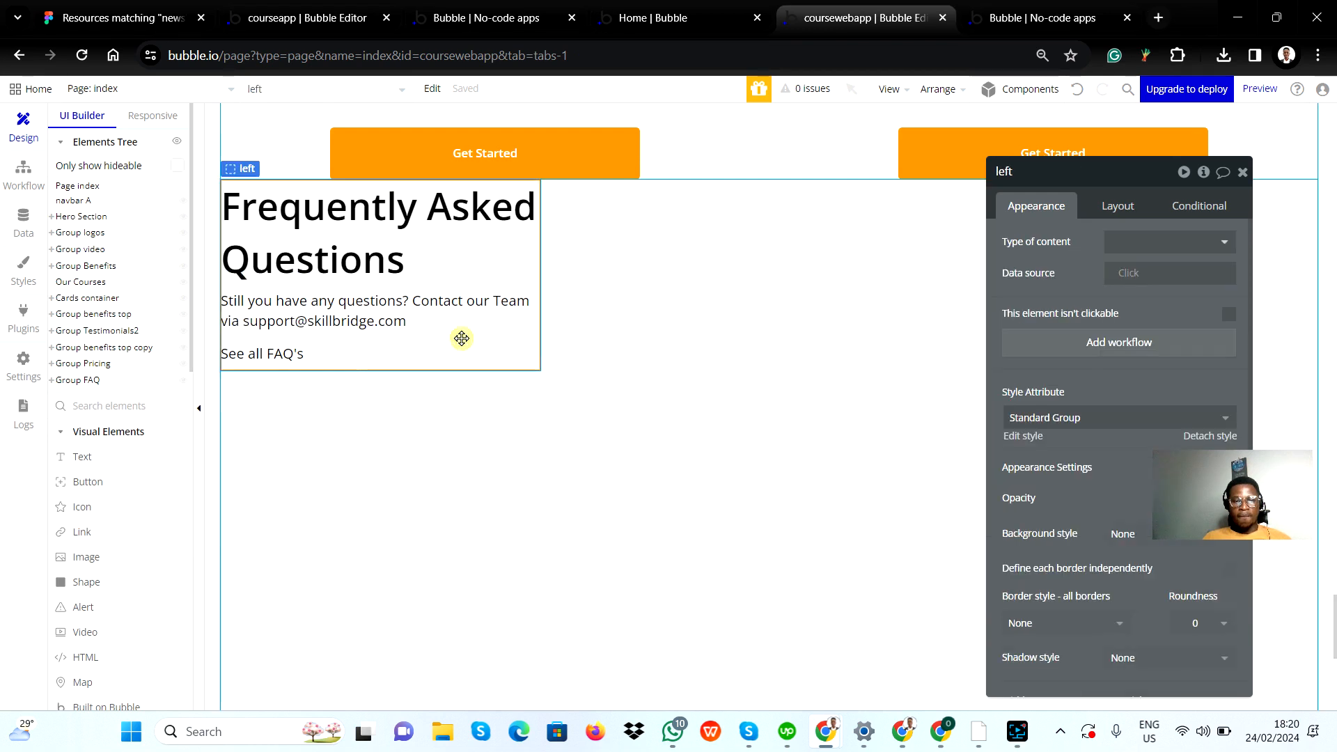
click(323, 364)
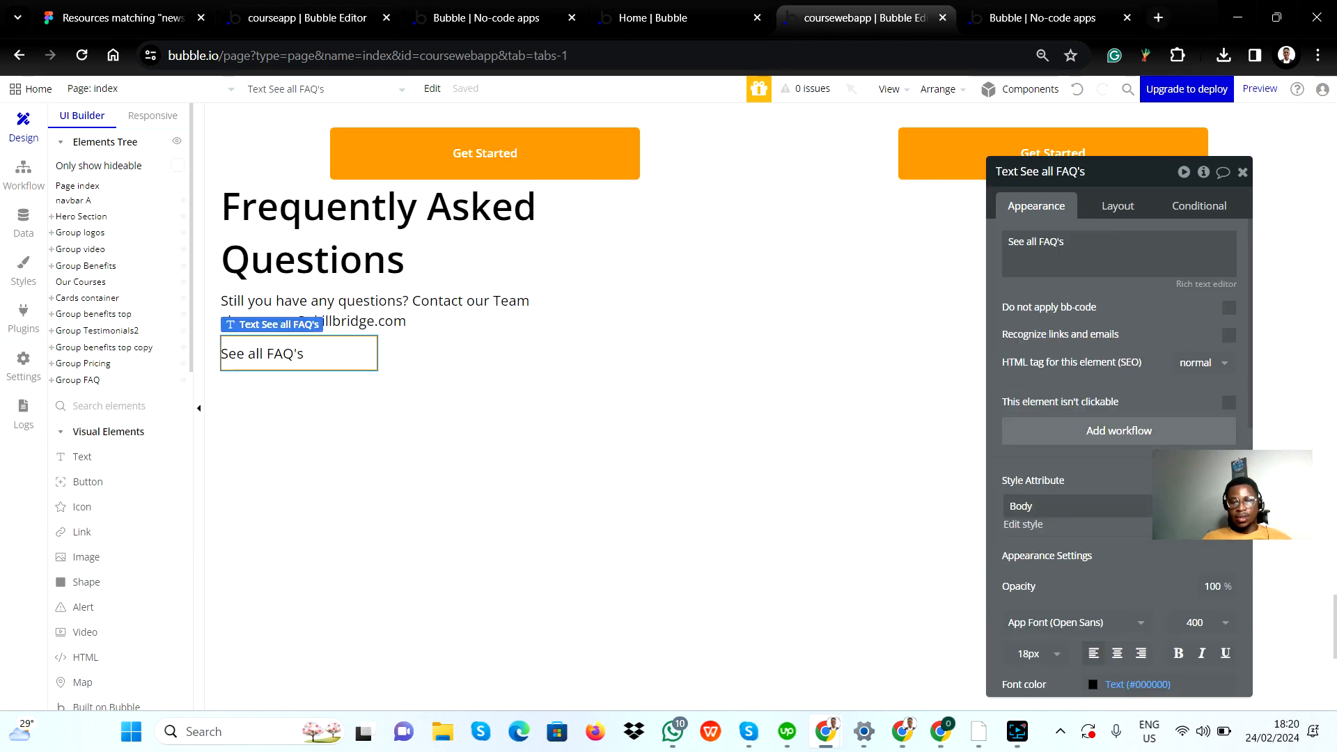
scroll(1119, 453, down, 3)
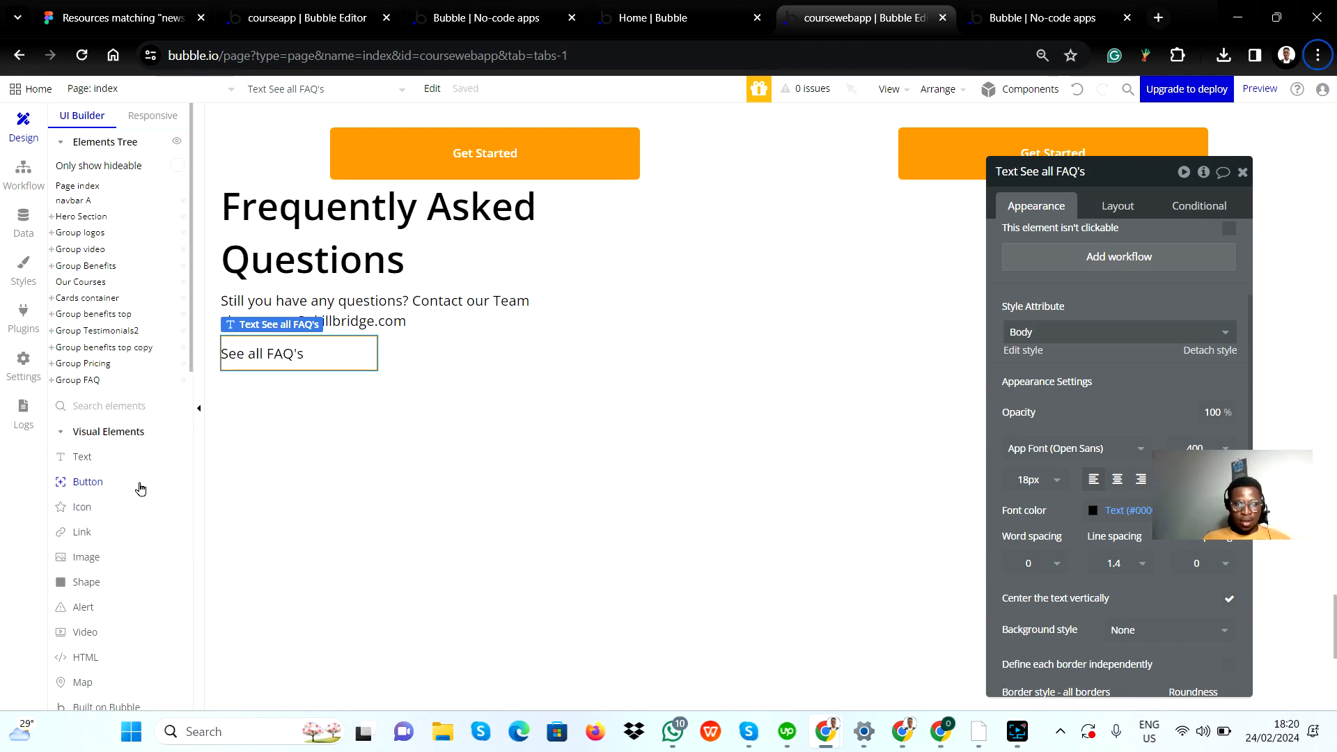
Step: Check the gap above "See All FAQ's" in the Figma container and set the Bubble text's top margin to 50 px
key(alt+Tab)
scroll(369, 341, up, 5)
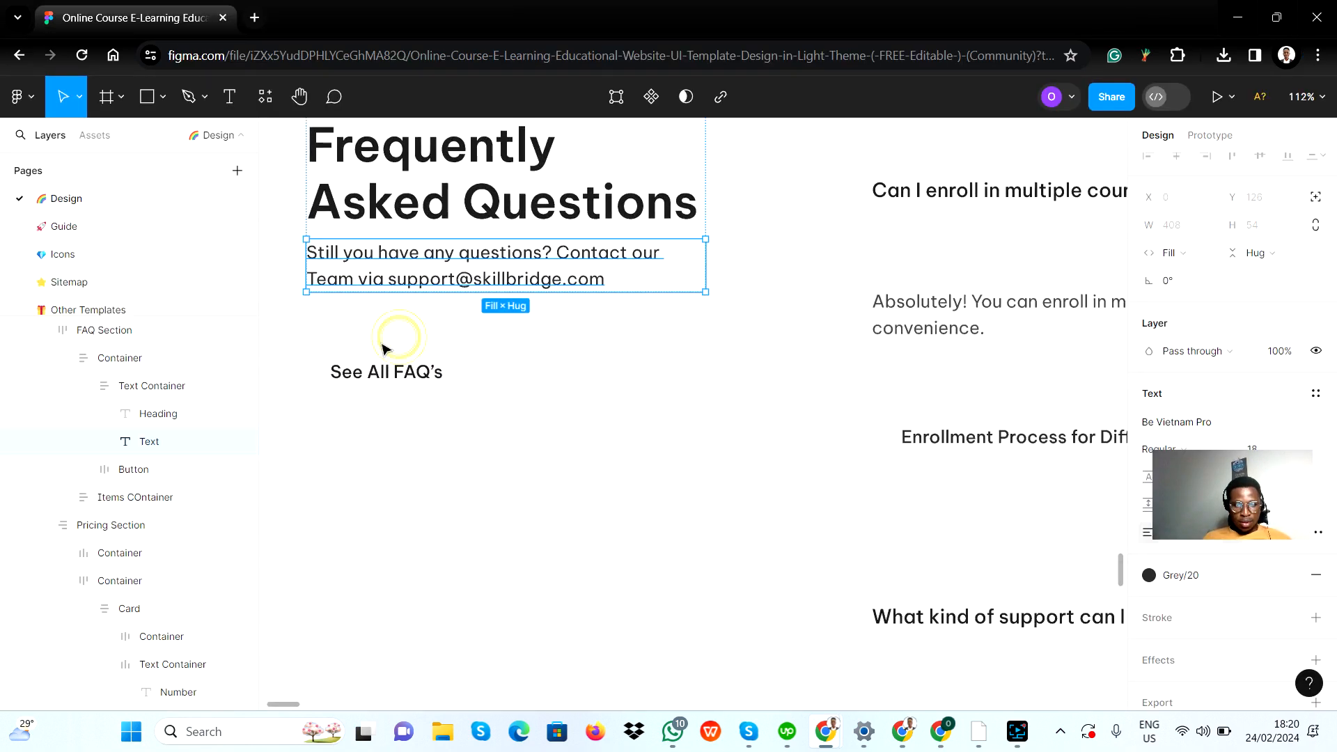
click(385, 344)
click(403, 322)
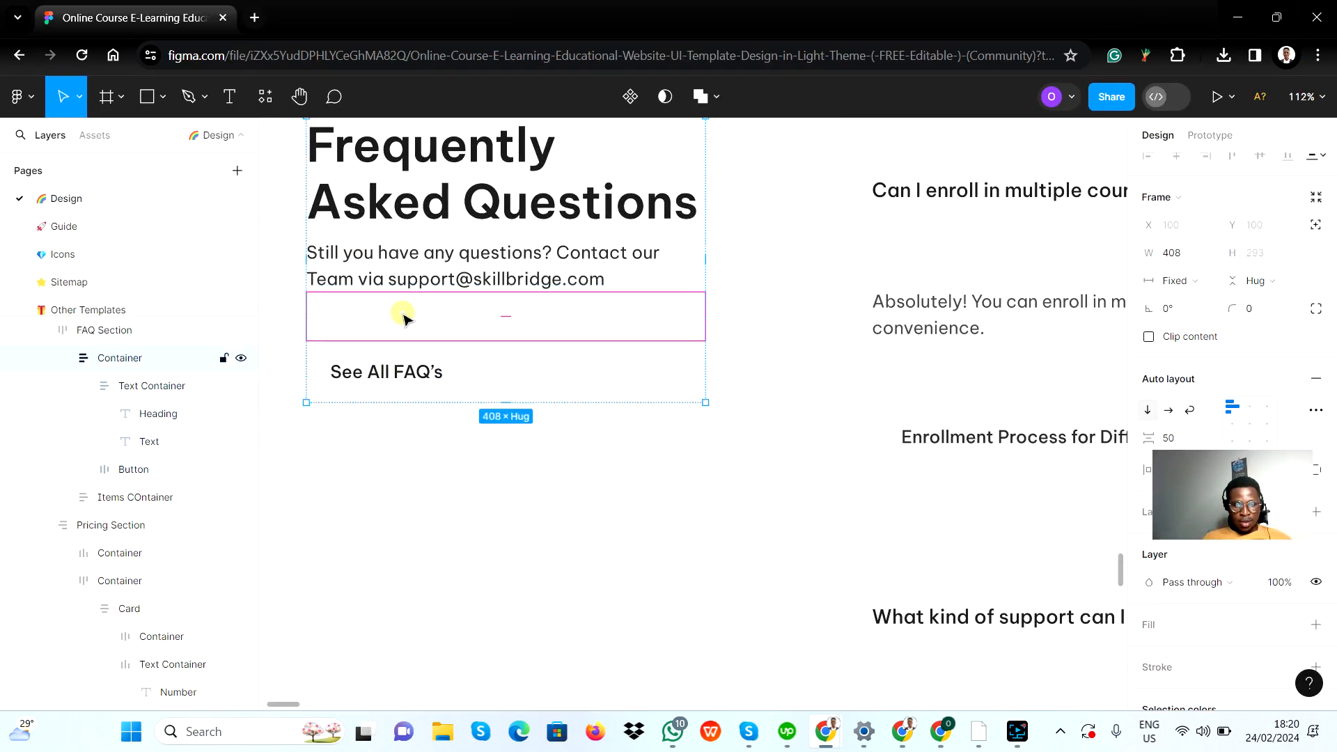
key(alt+Tab)
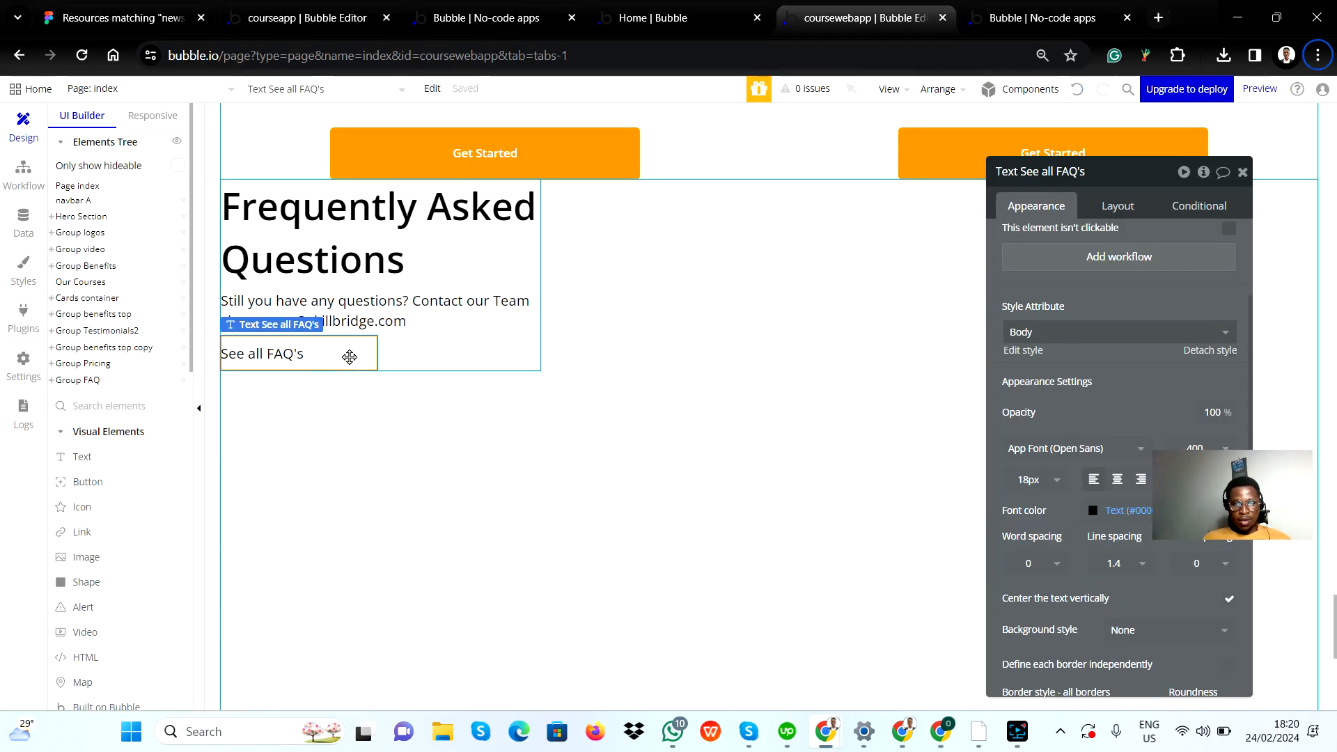
scroll(1167, 386, down, 3)
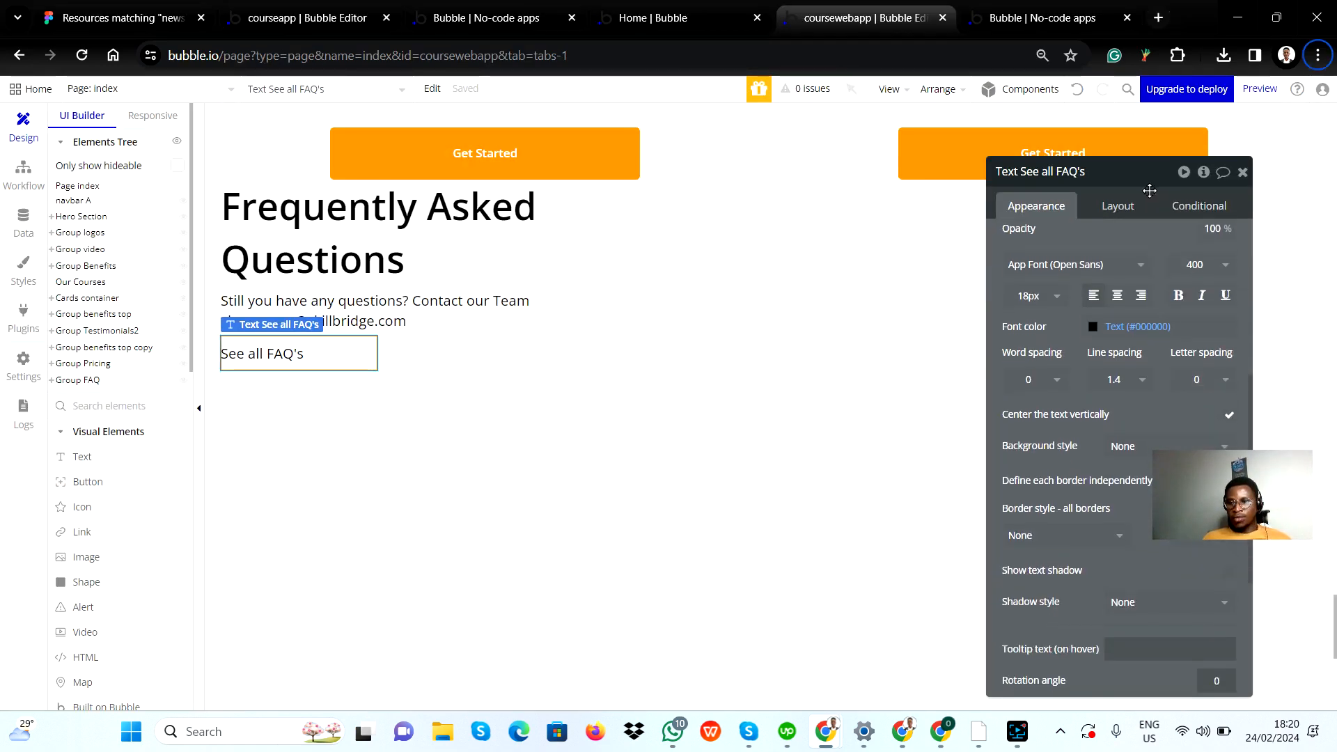
click(1118, 205)
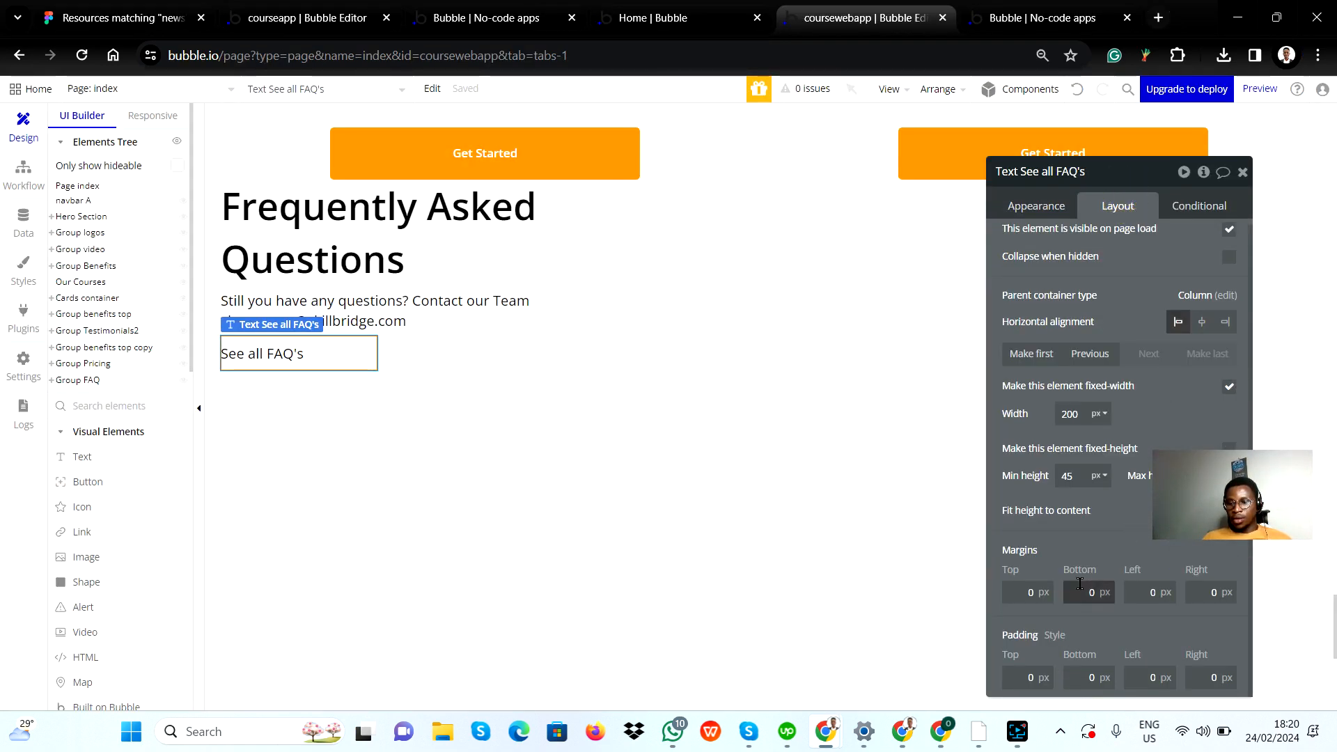
click(1035, 592)
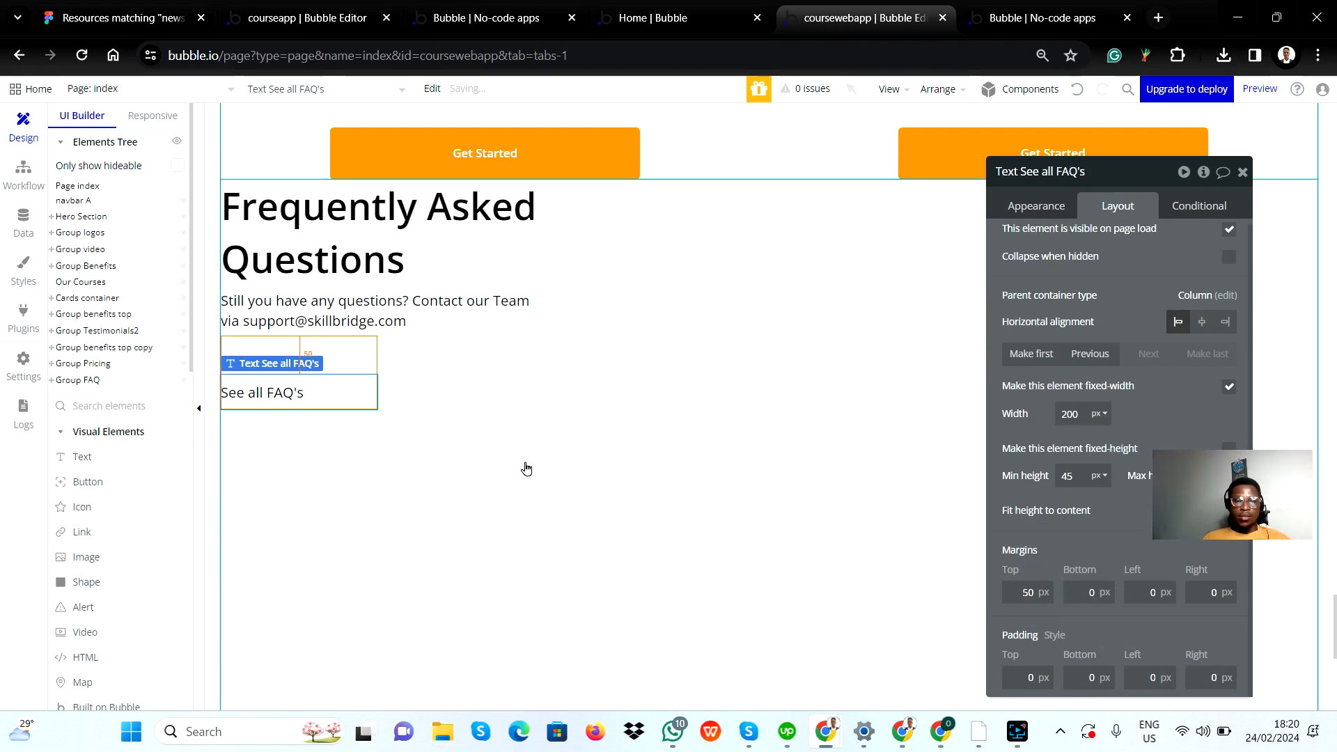
click(396, 378)
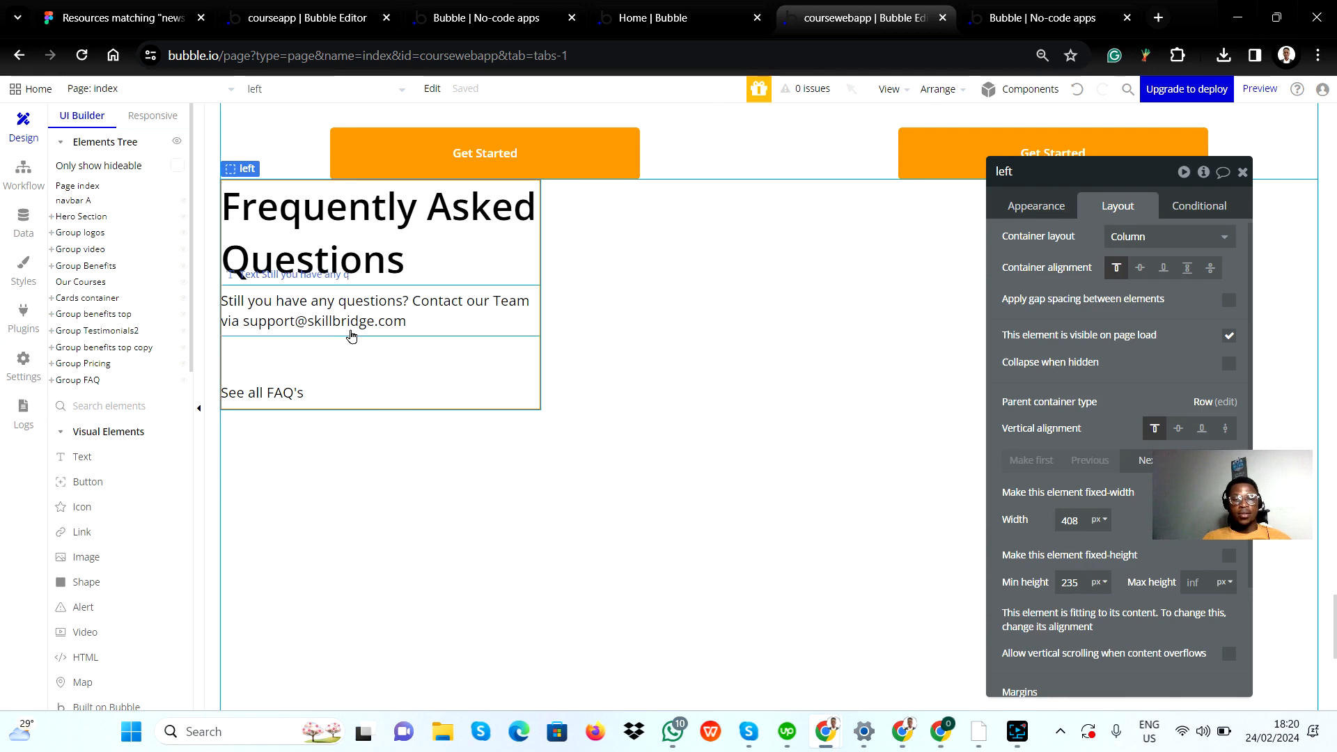
Step: Compare the left group with the Figma design and examine how the question cards in the FAQ items container are structured
key(alt+Tab)
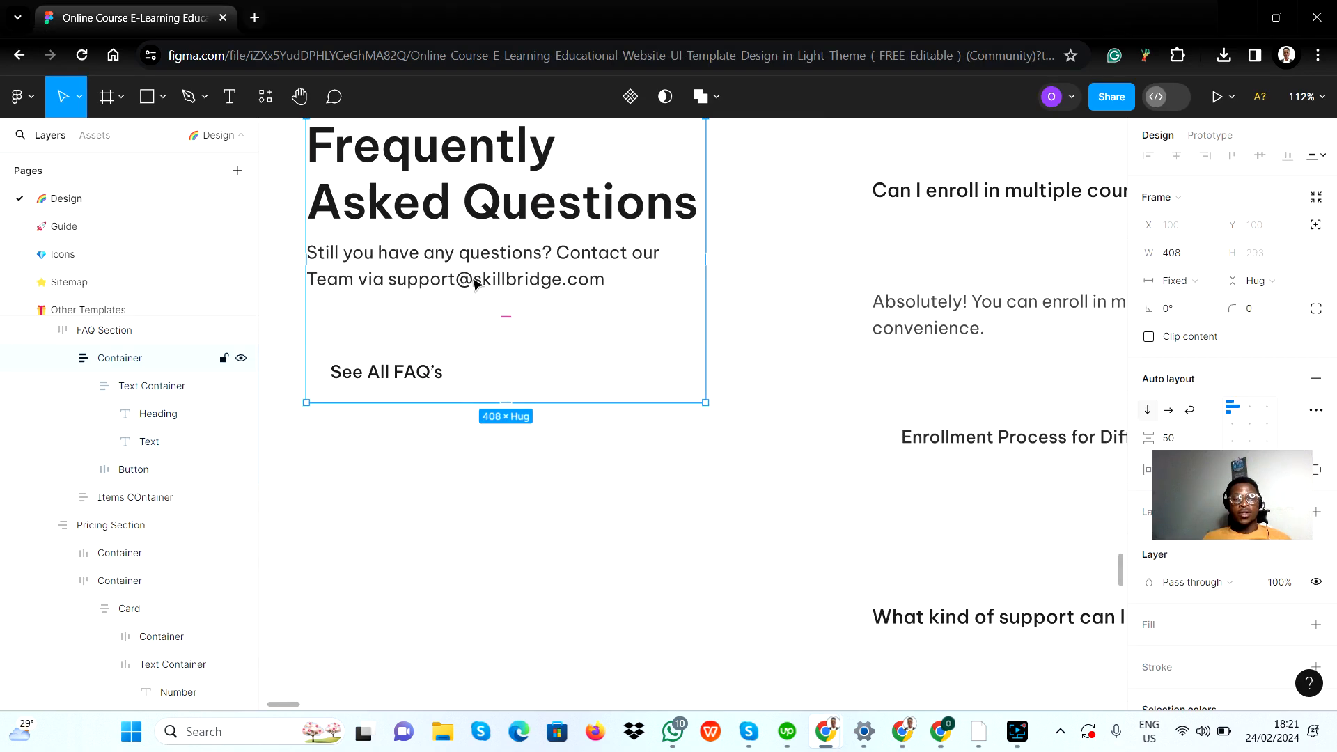
key(alt+Tab)
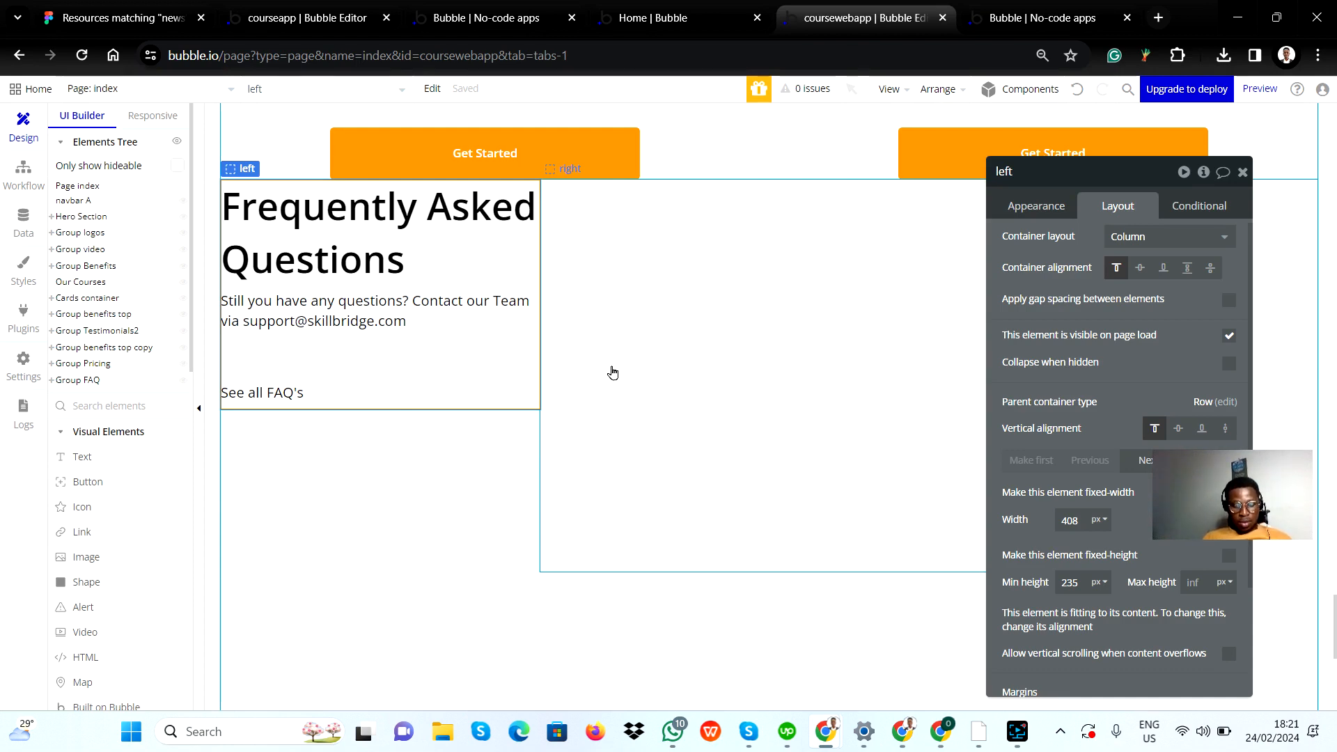
key(alt+Tab)
scroll(612, 373, down, 5)
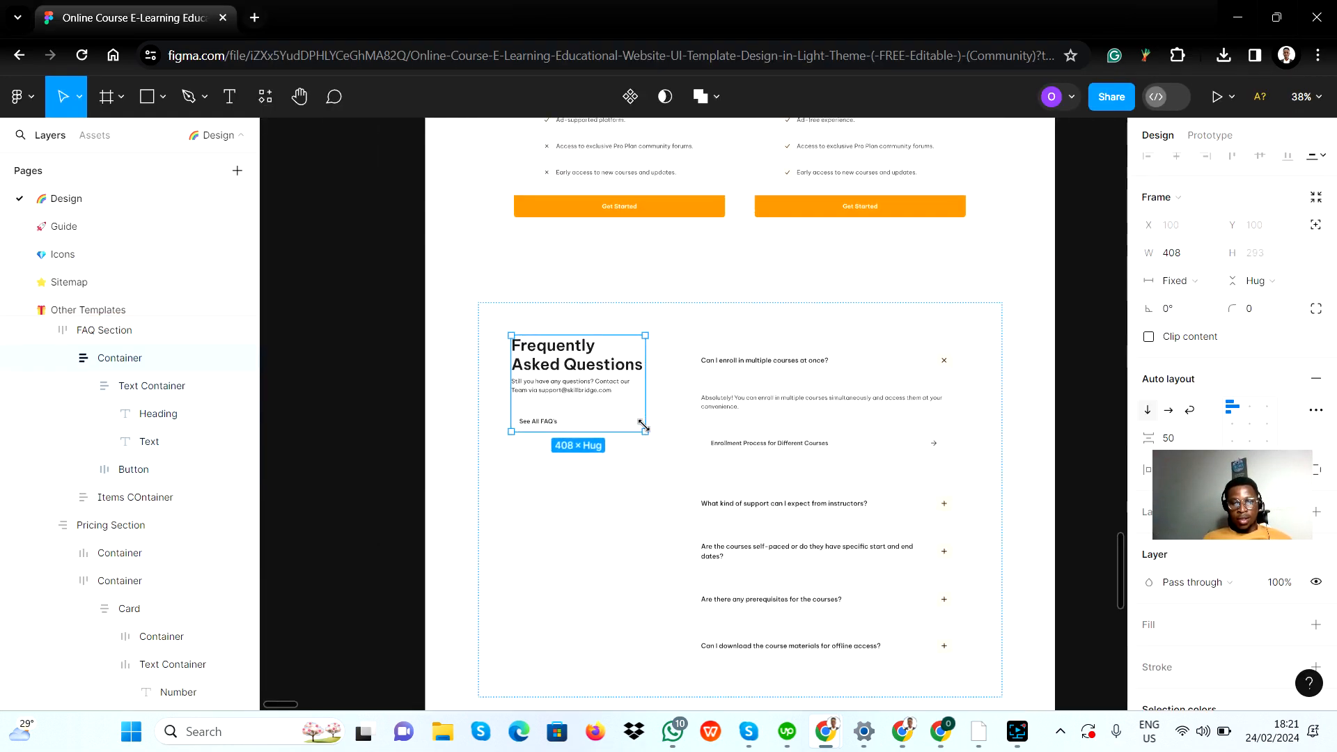
scroll(642, 424, right, 5)
scroll(494, 400, up, 5)
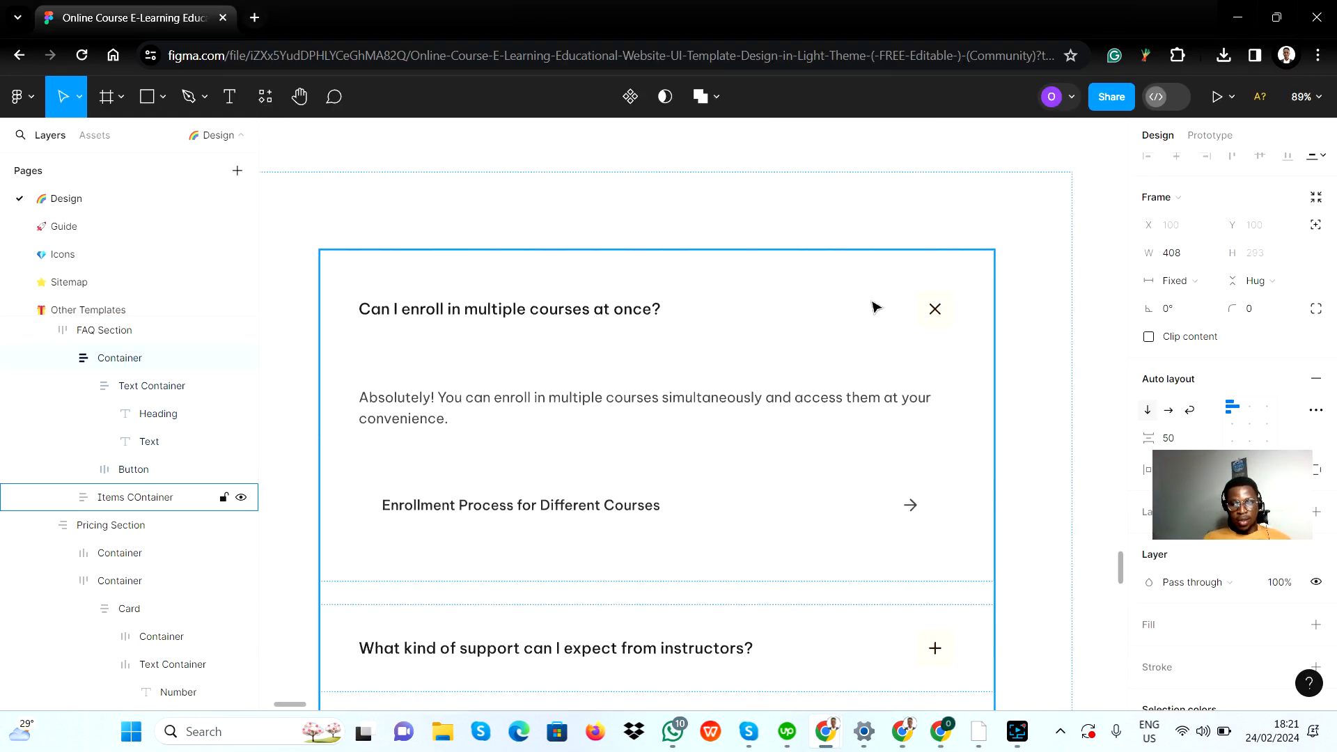
scroll(666, 405, down, 3)
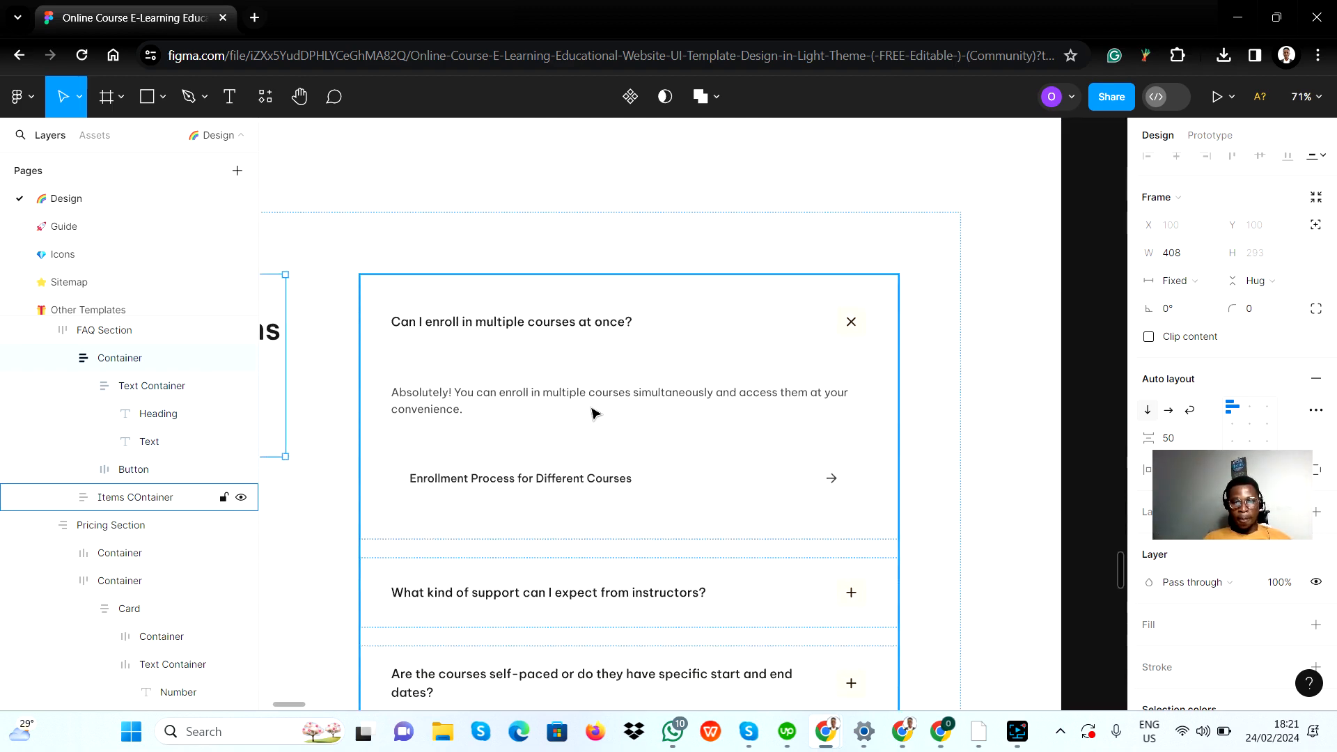
scroll(609, 456, down, 4)
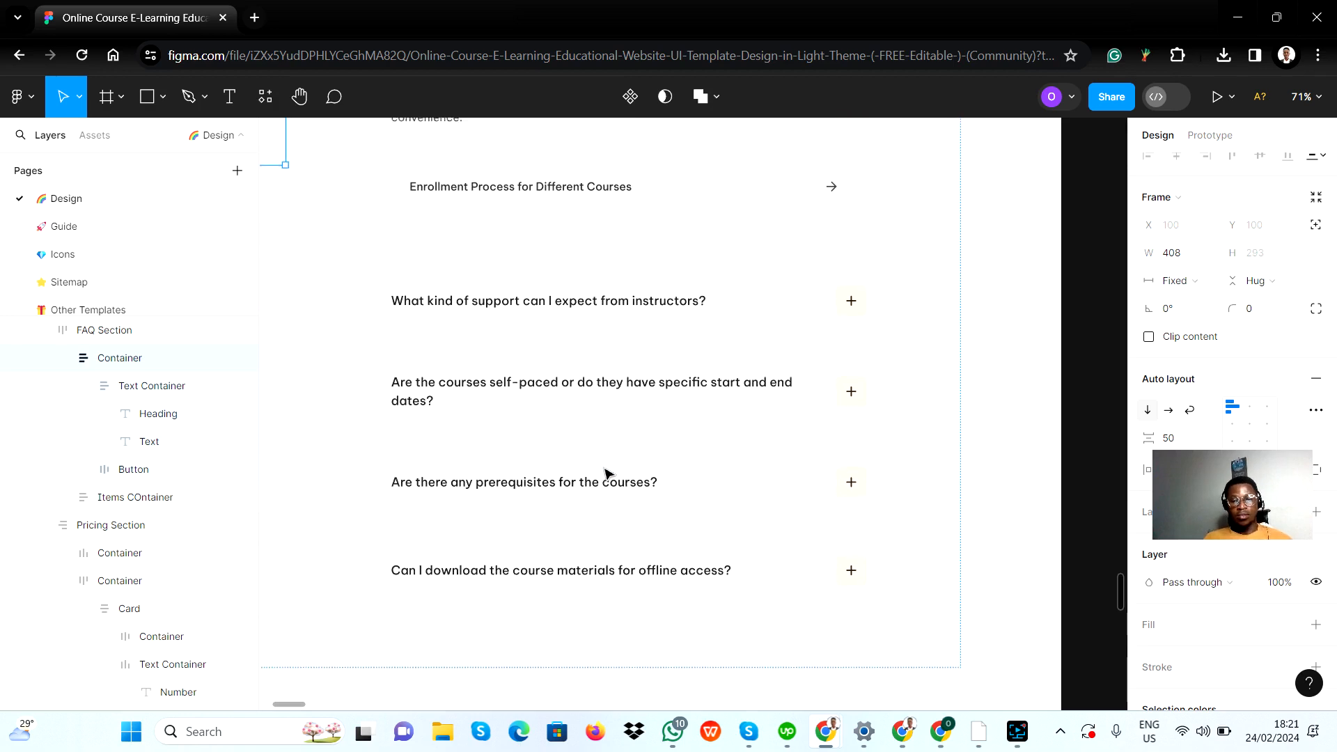
scroll(606, 472, up, 4)
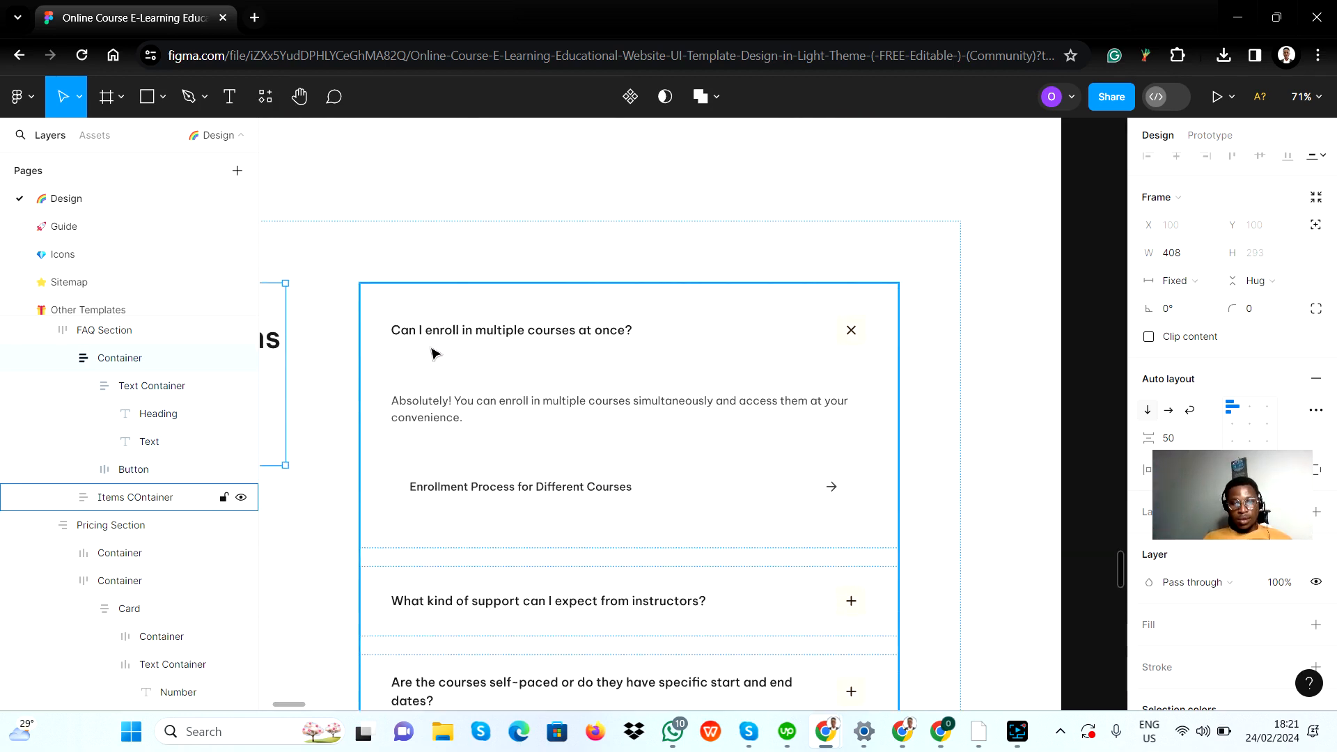
scroll(466, 334, down, 1)
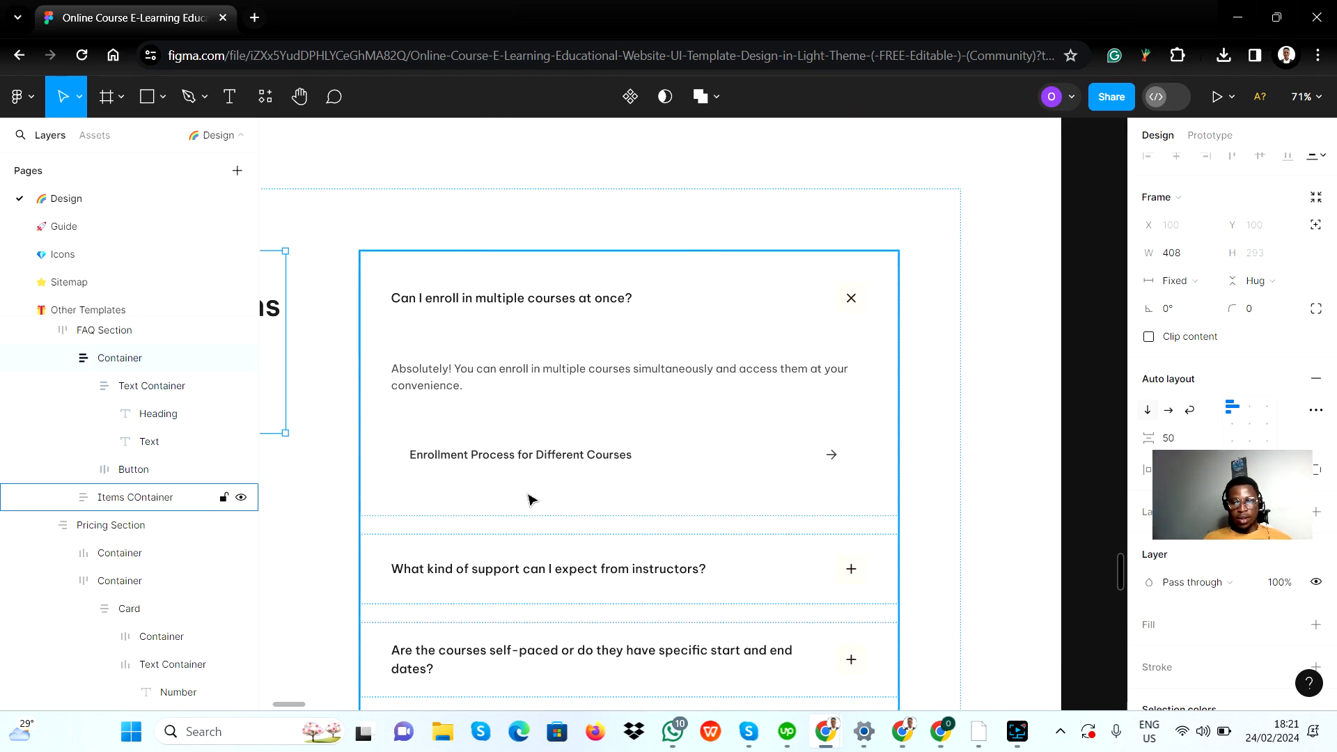
scroll(531, 499, down, 3)
scroll(616, 498, up, 3)
scroll(550, 487, down, 1)
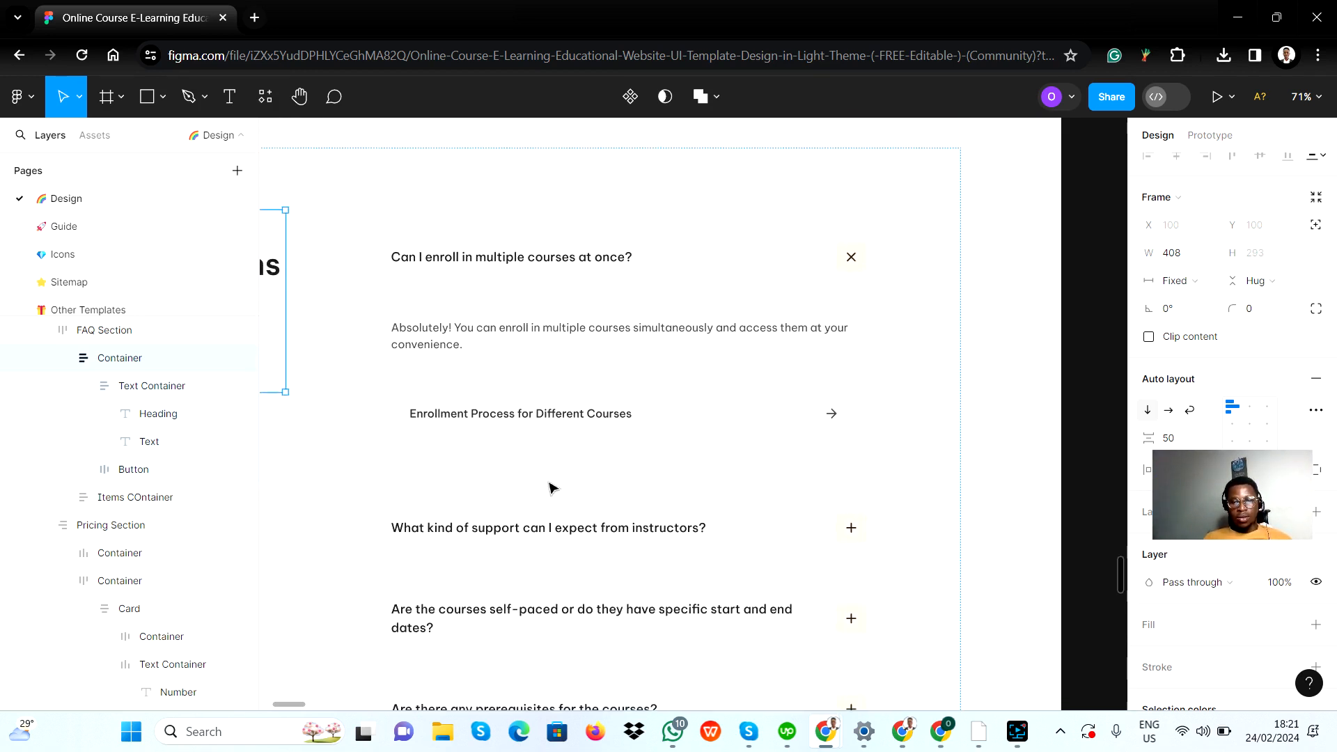
scroll(550, 487, down, 2)
scroll(633, 504, up, 3)
scroll(546, 503, down, 5)
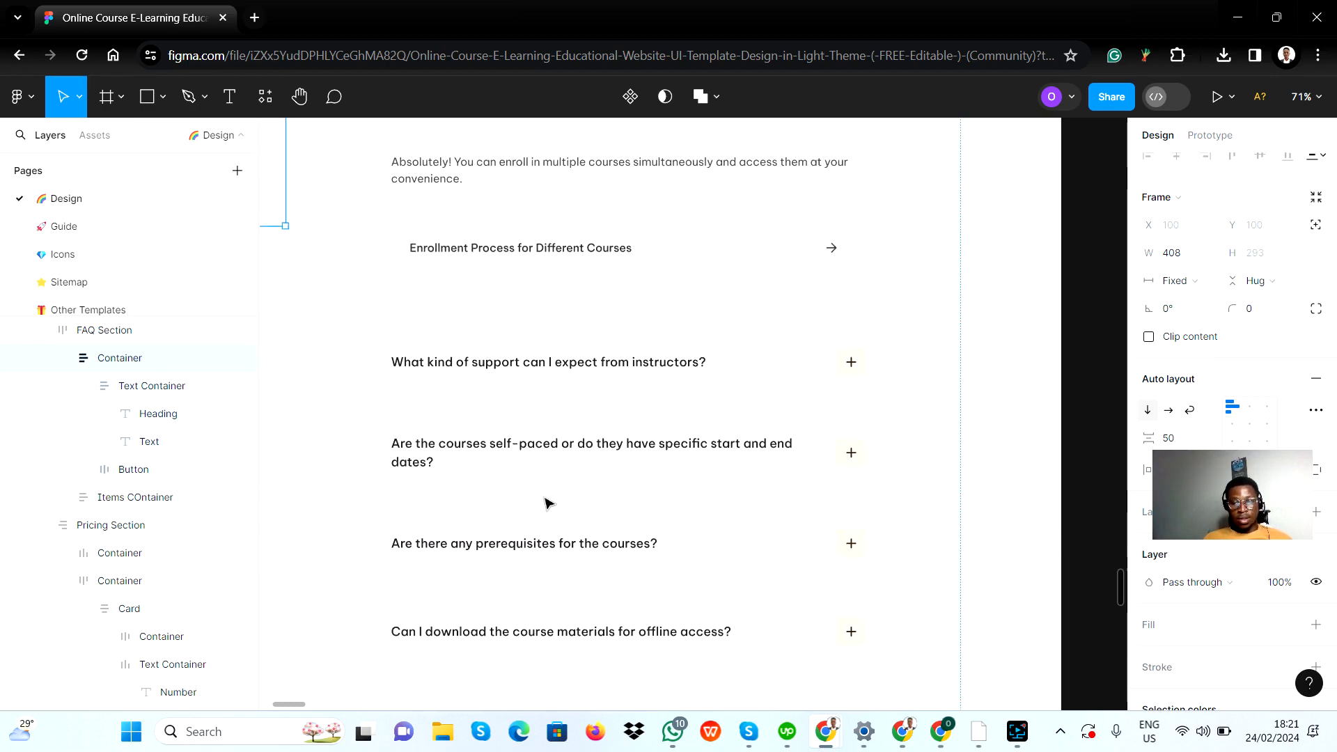
scroll(545, 502, down, 1)
scroll(800, 341, up, 5)
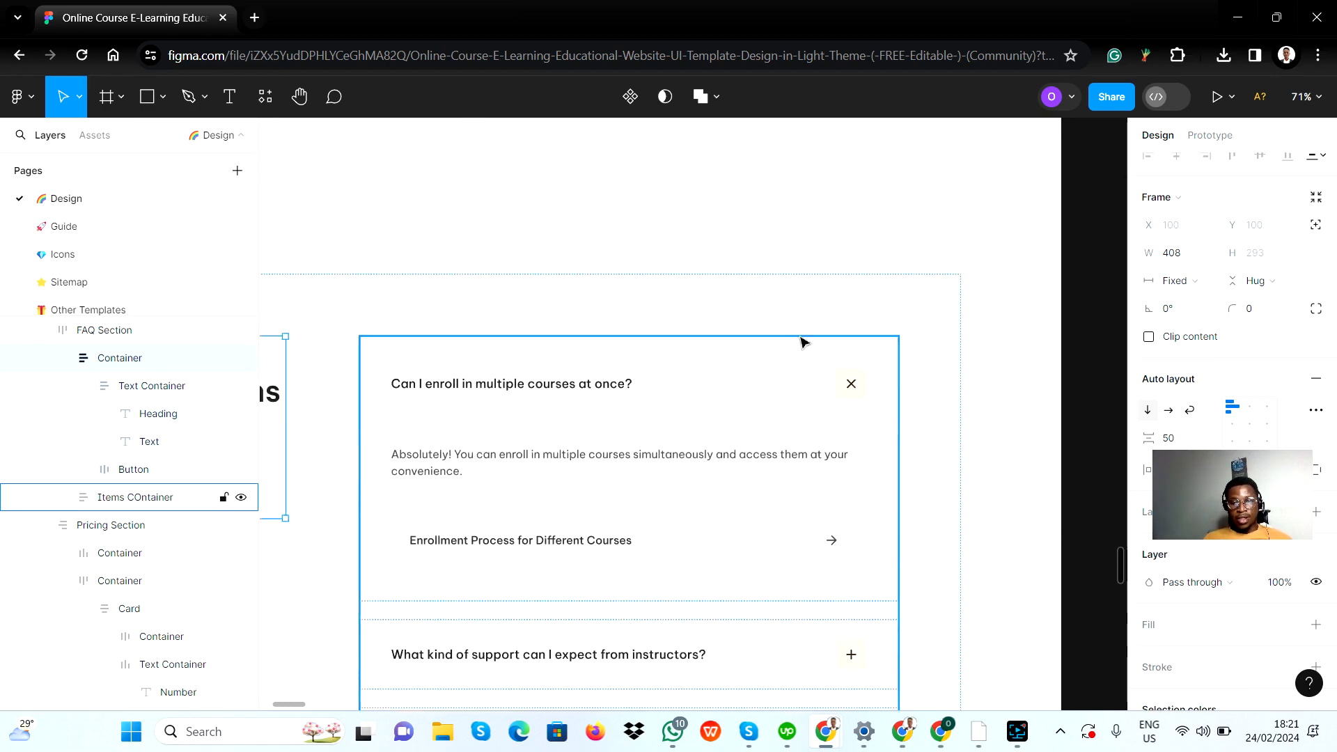
scroll(849, 612, down, 1)
scroll(856, 619, down, 3)
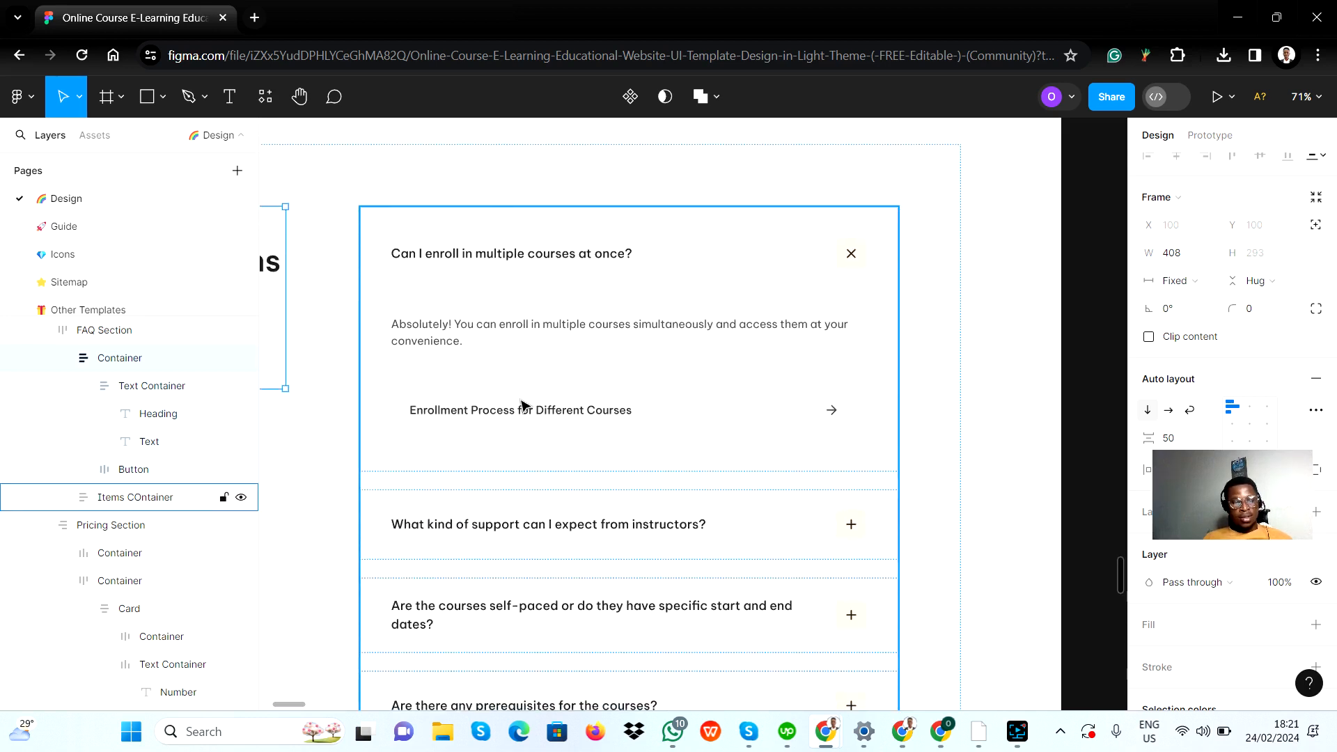
Step: In Bubble, draw a group about 769 by 137 px inside the right group of the FAQ section
key(alt+Tab)
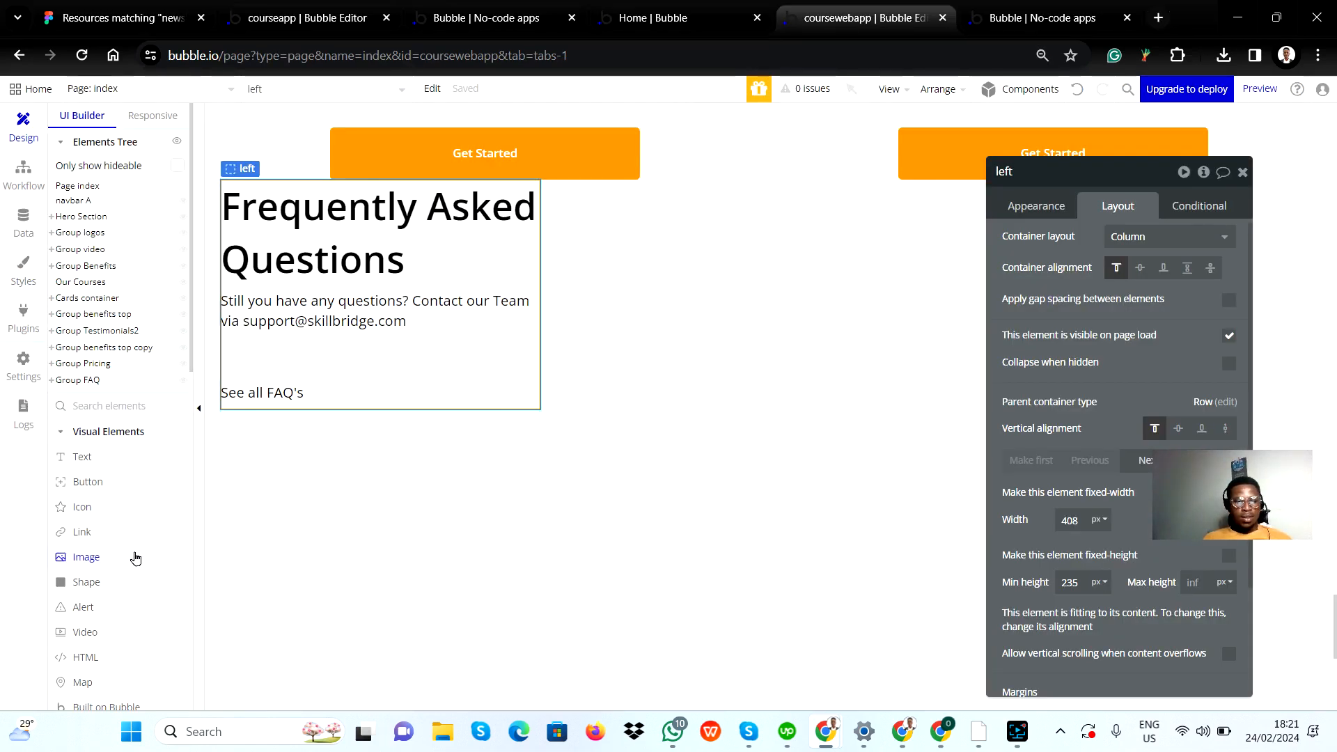
scroll(95, 626, down, 2)
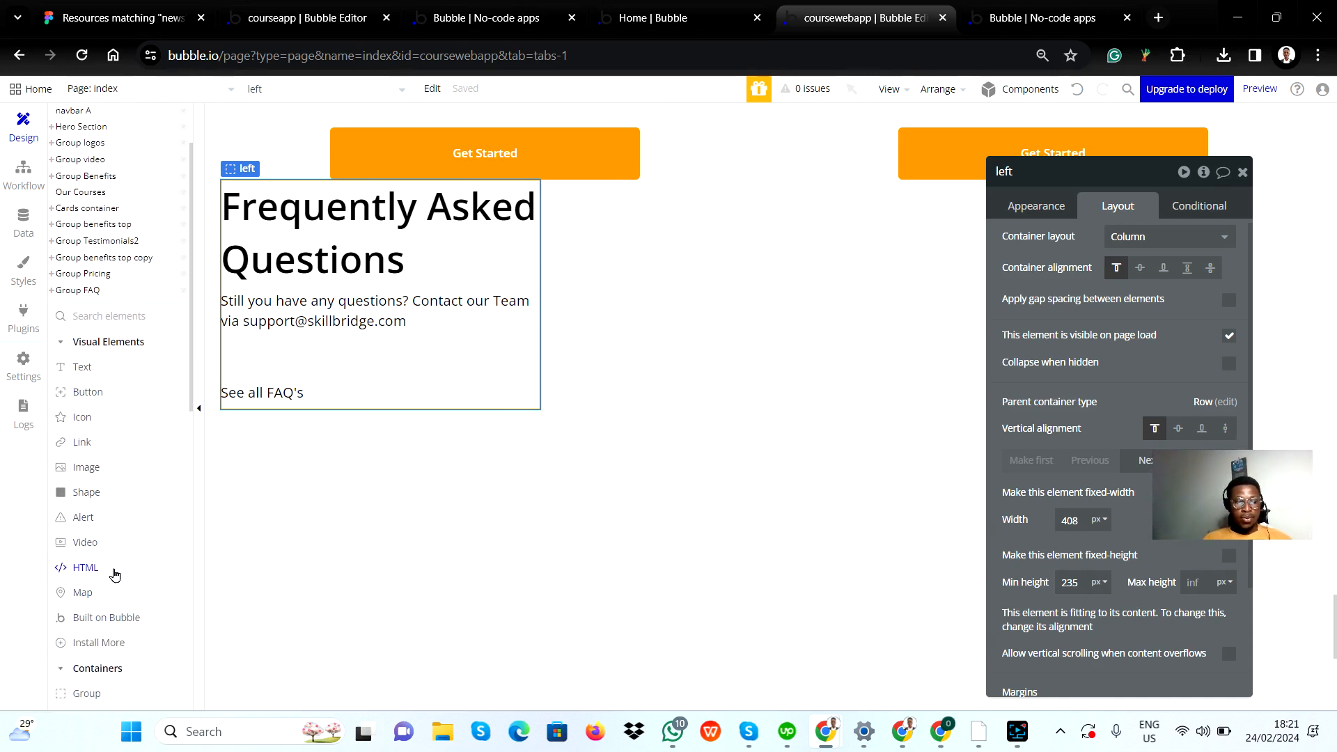
click(98, 661)
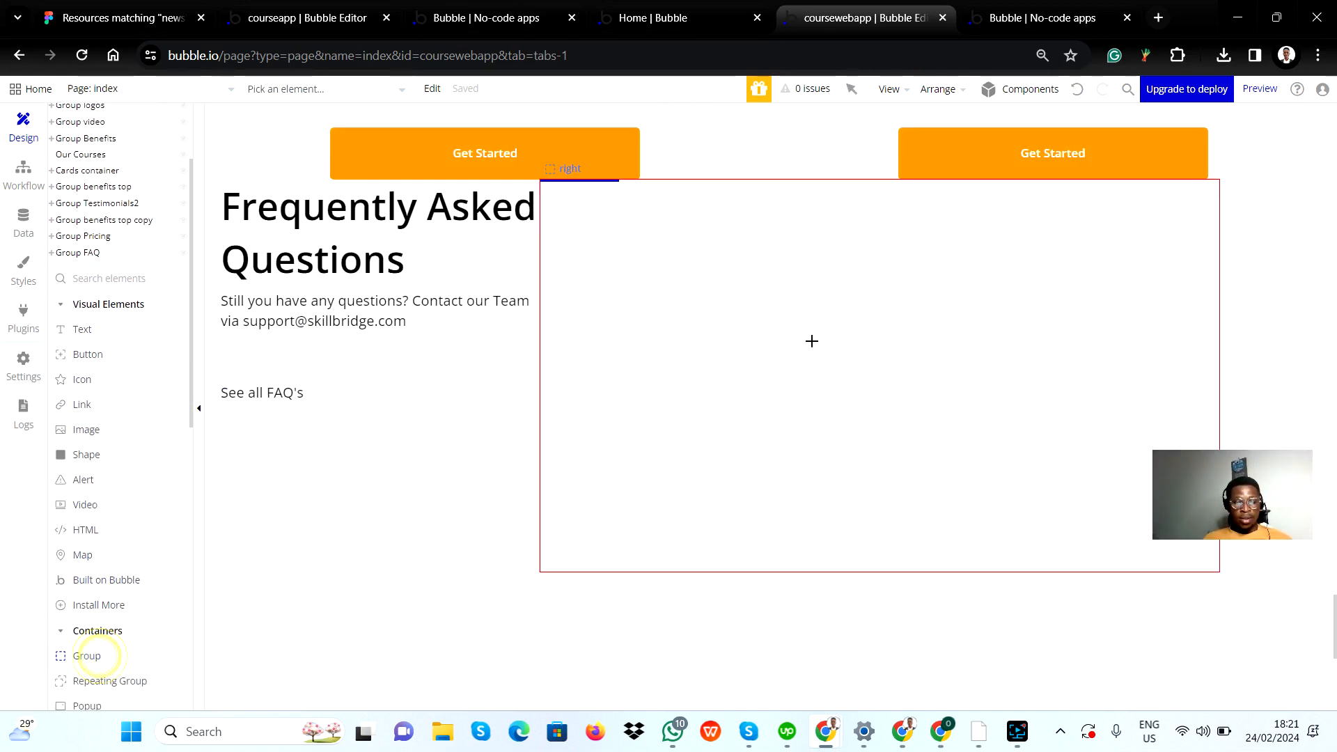
drag(568, 201, 1172, 308)
key(alt+Tab)
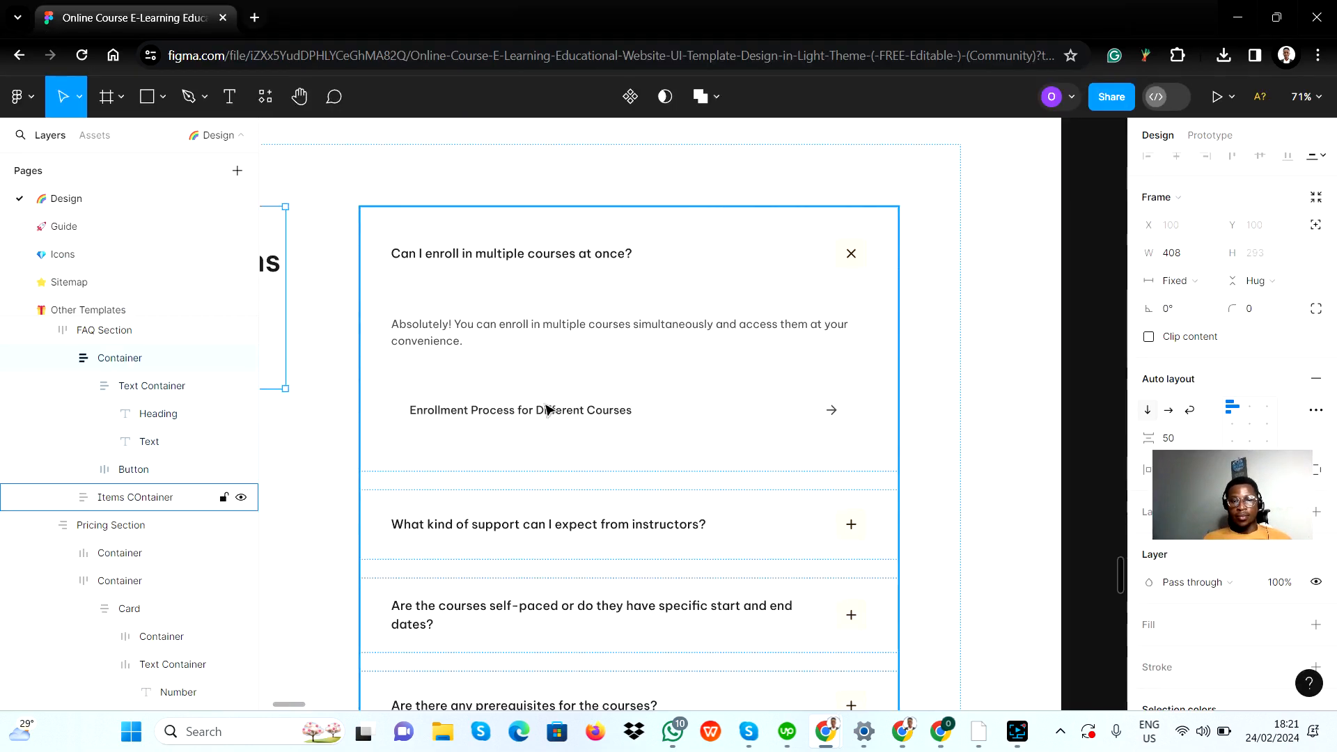
key(alt+Tab)
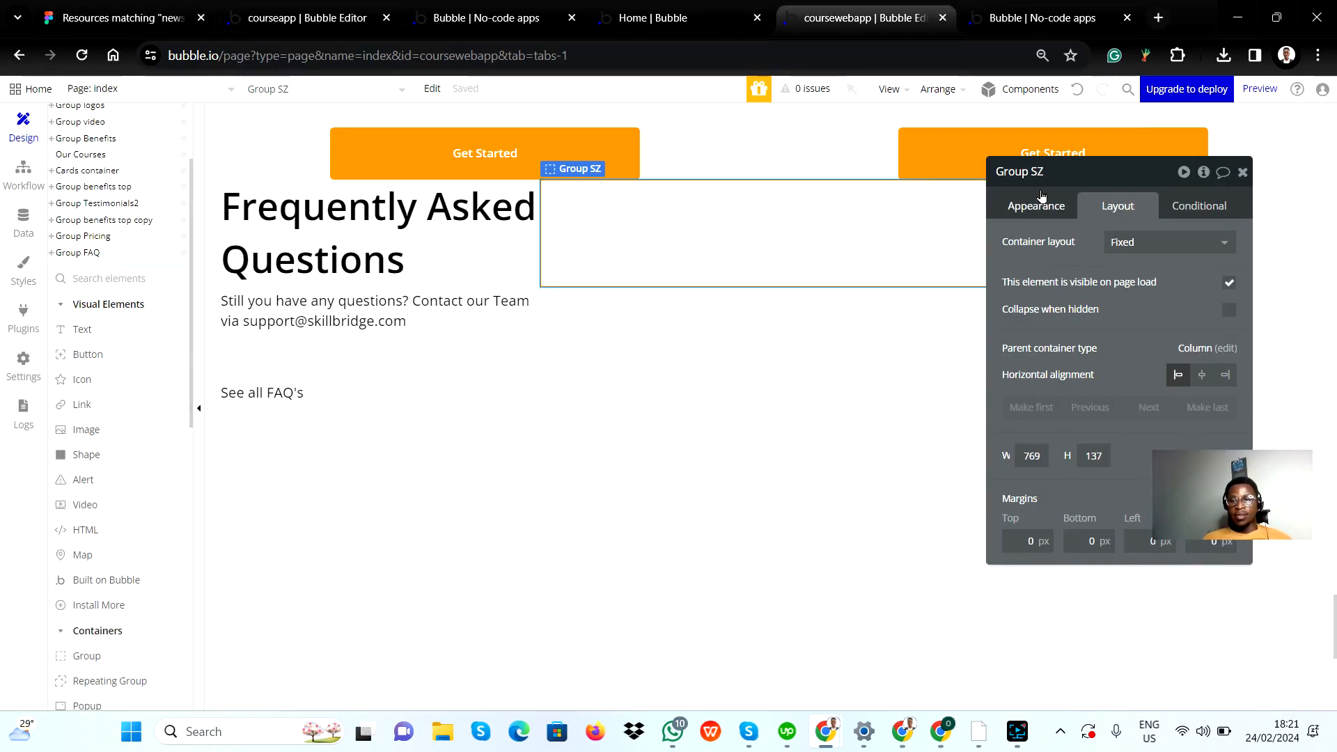
Step: Rename the new group "Group questions" and set its container layout to Column
click(1052, 168)
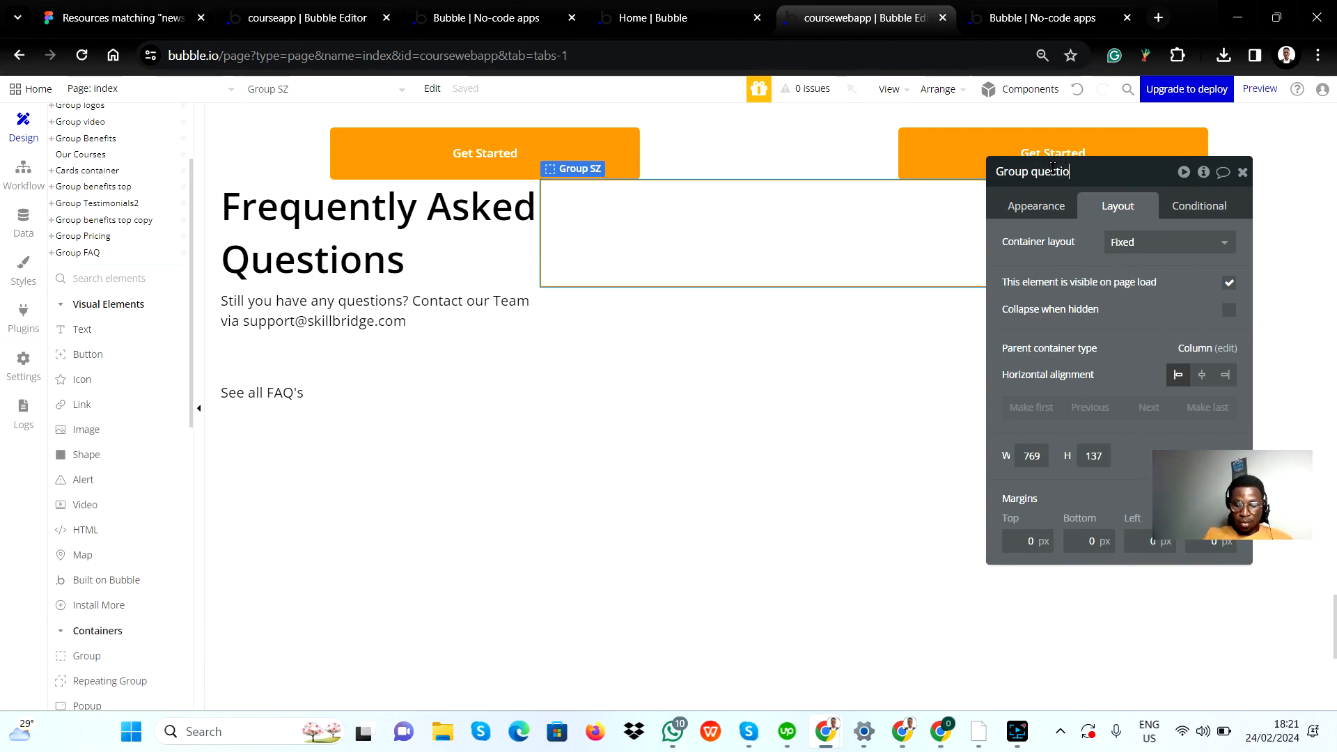
key(Return)
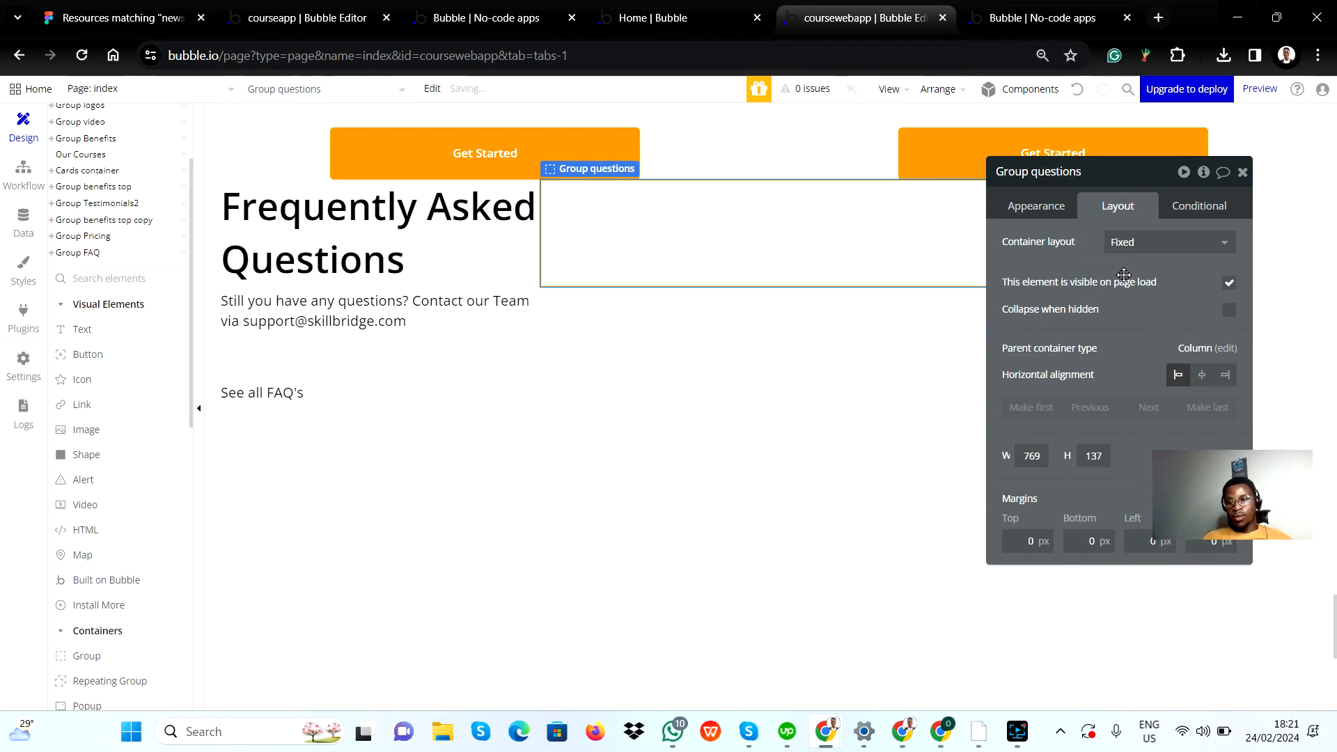
click(1137, 337)
click(843, 248)
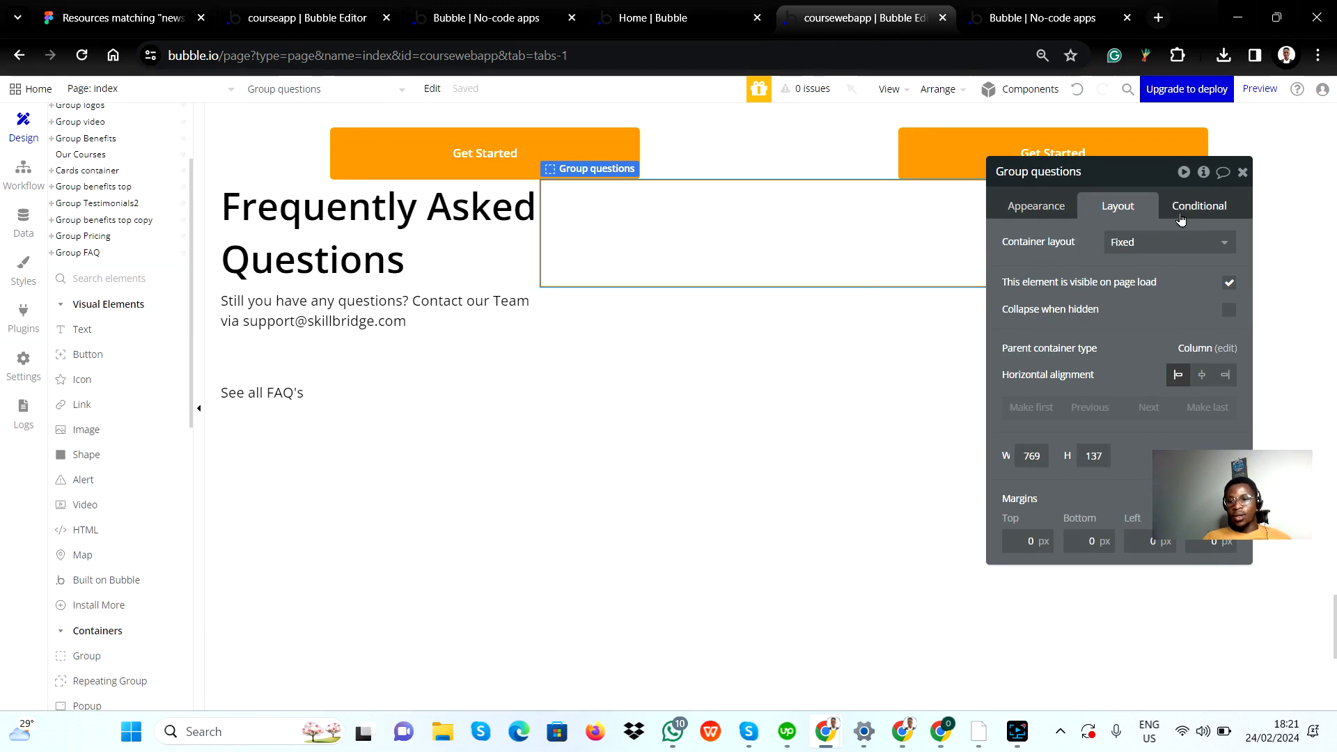
click(1213, 244)
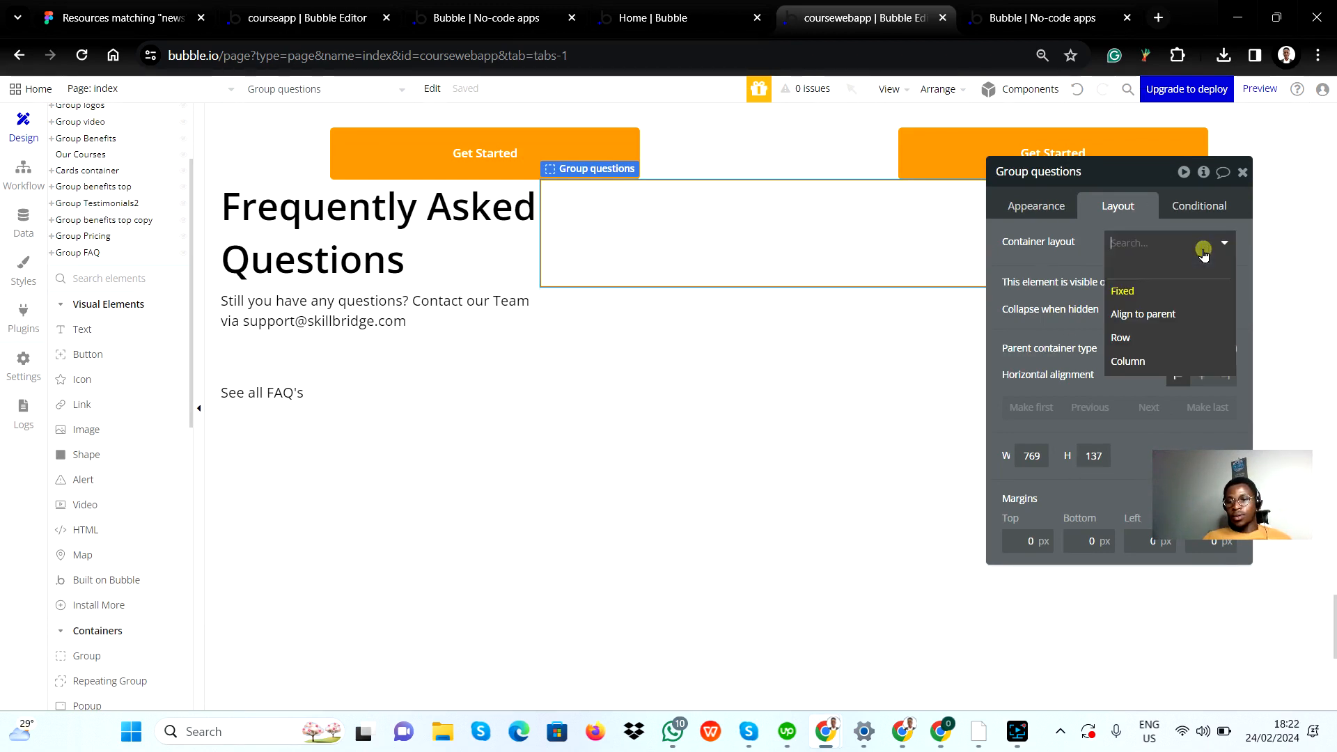
click(1156, 360)
Step: Check the question card in Figma, then copy Group questions and paste the duplicate below it in the right group
key(alt+Tab)
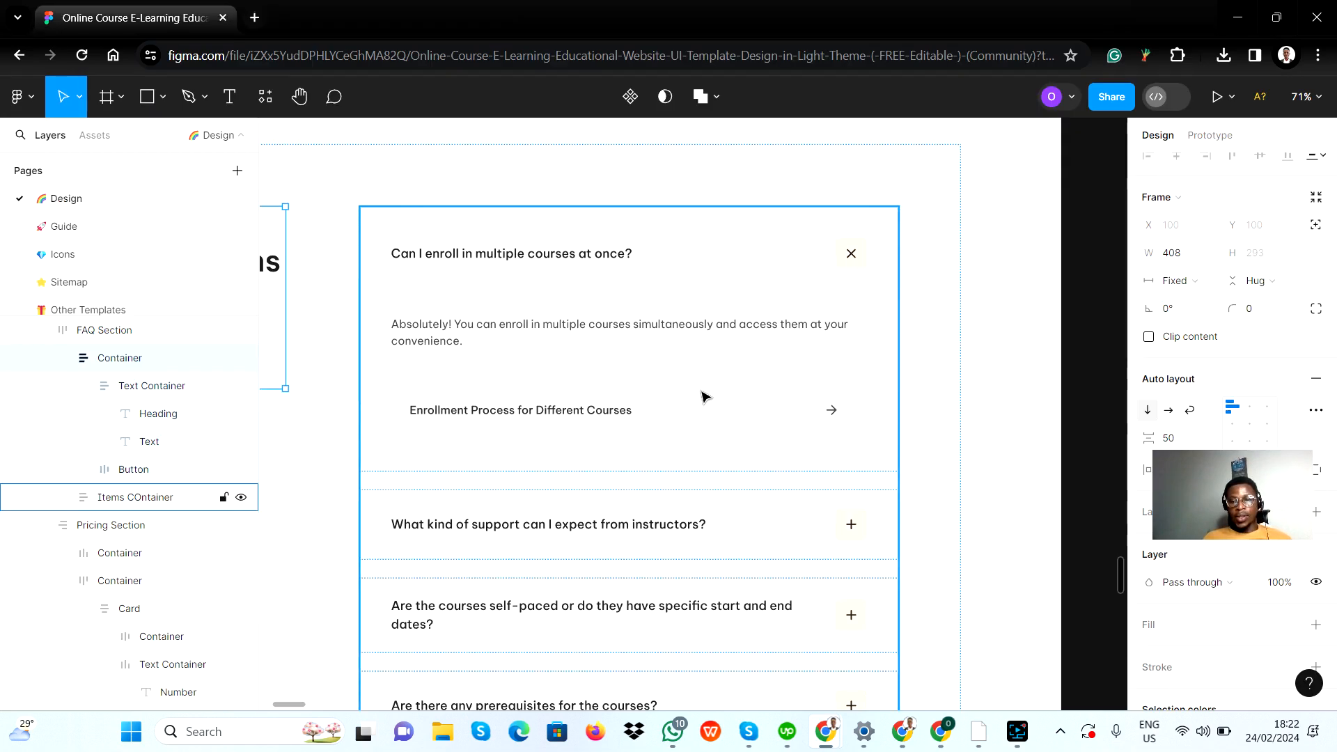
key(alt+Tab)
click(724, 275)
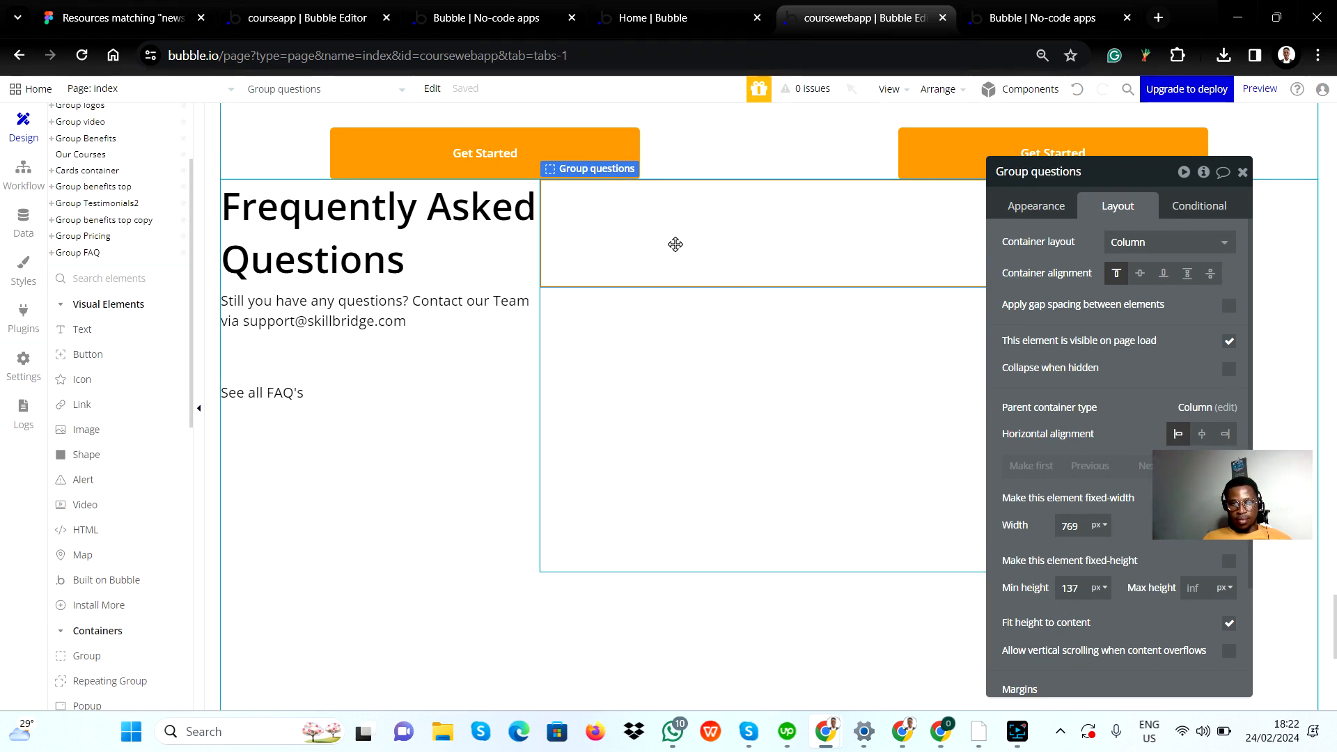
click(655, 331)
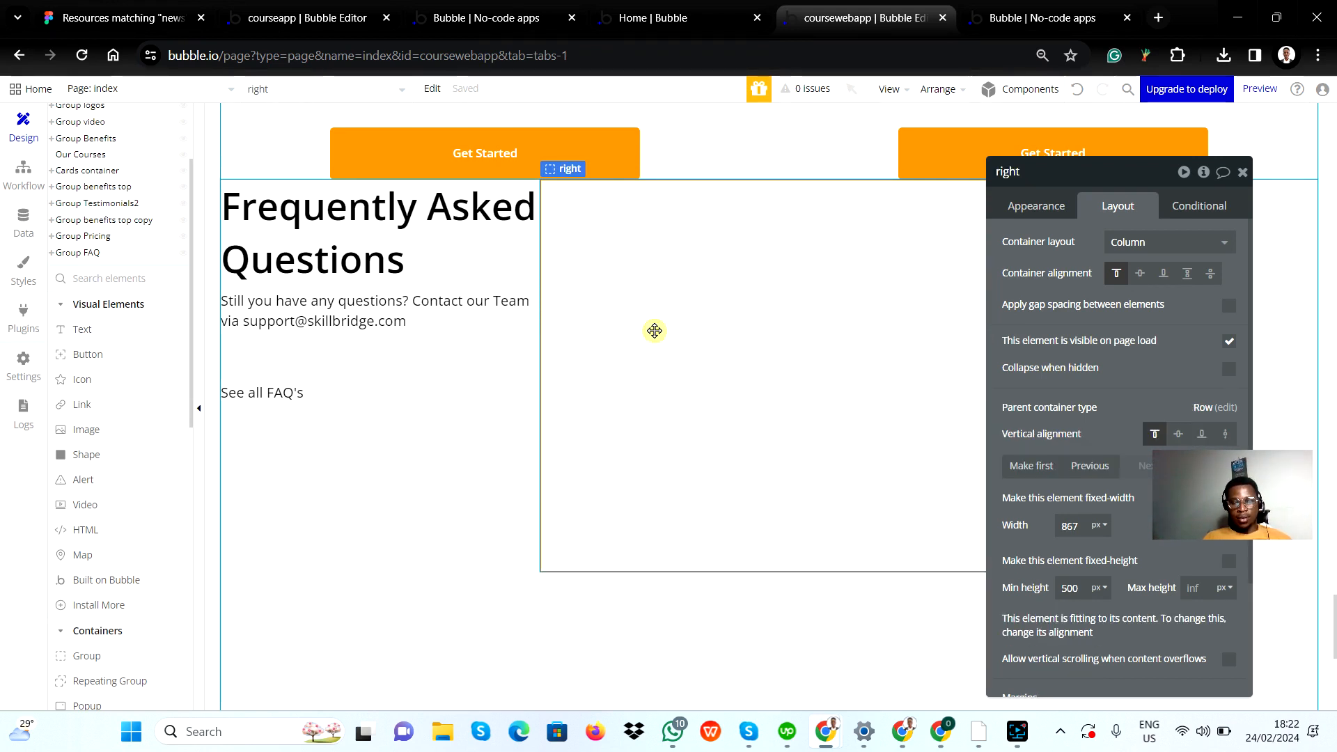
key(ctrl+v)
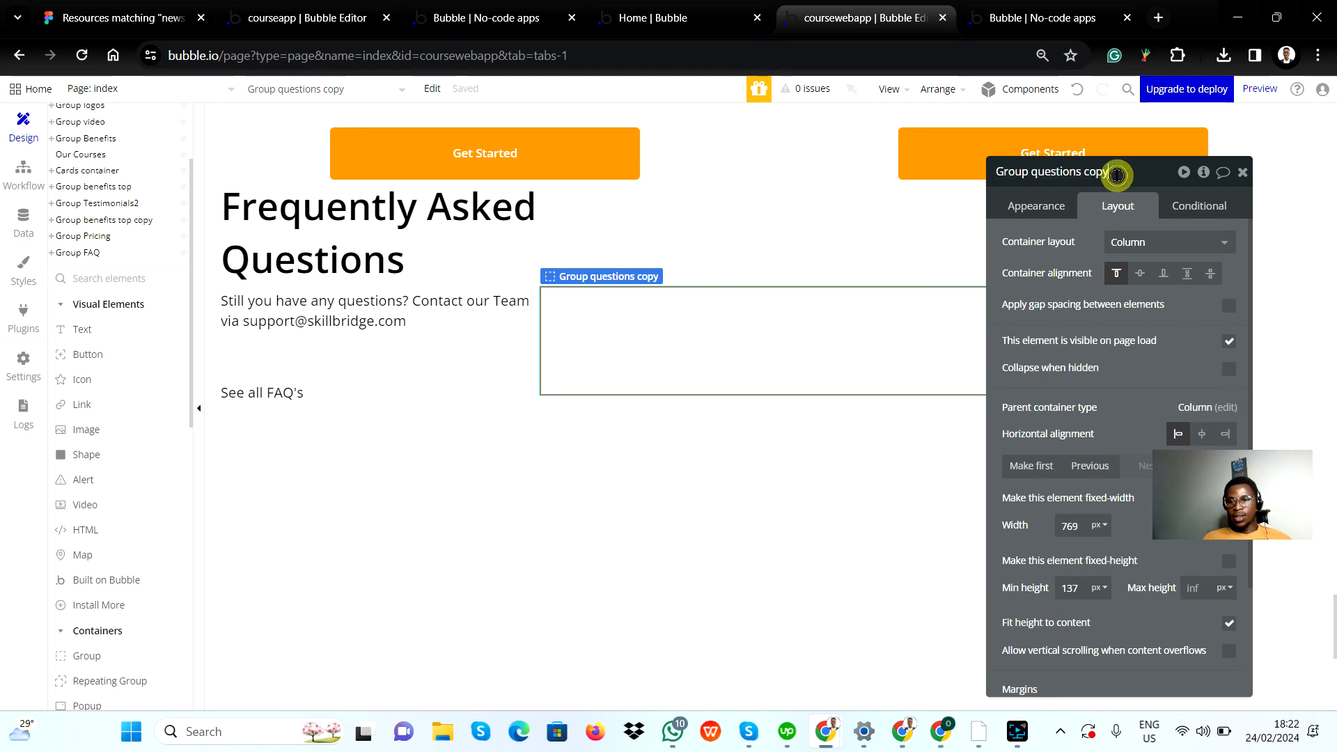
Step: Rename the pasted copy of the questions group to "Answer Group"
key(BackSpace)
key(BackSpace)
key(BackSpace)
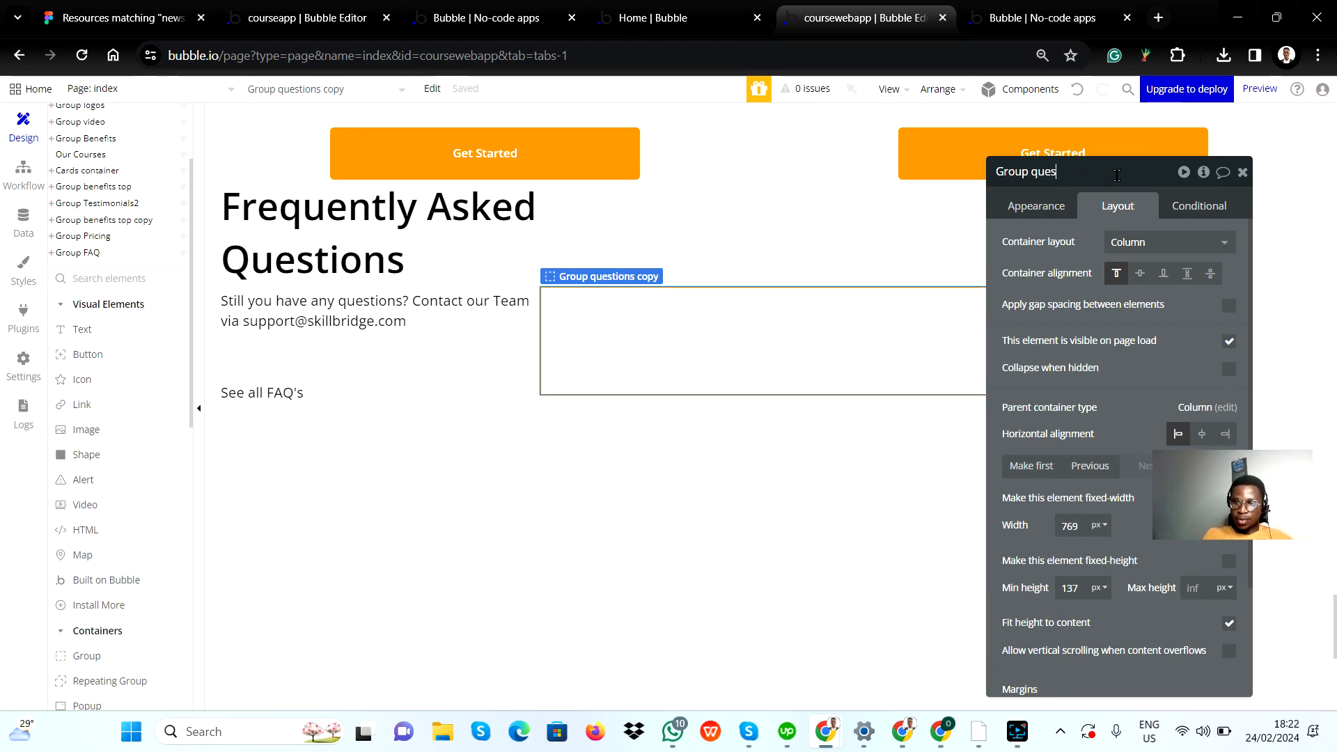
key(BackSpace)
key(BackSpace)
key(BackSpace)
key(BackSpace)
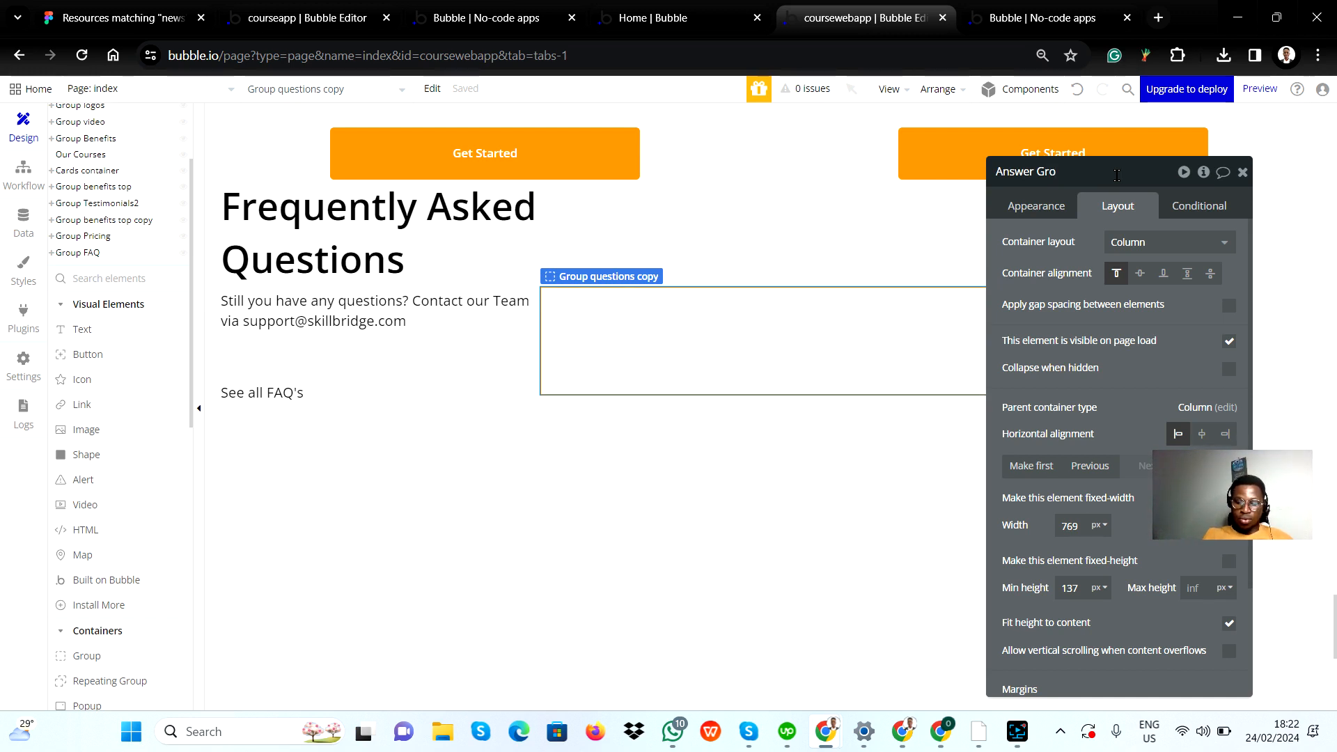
key(Return)
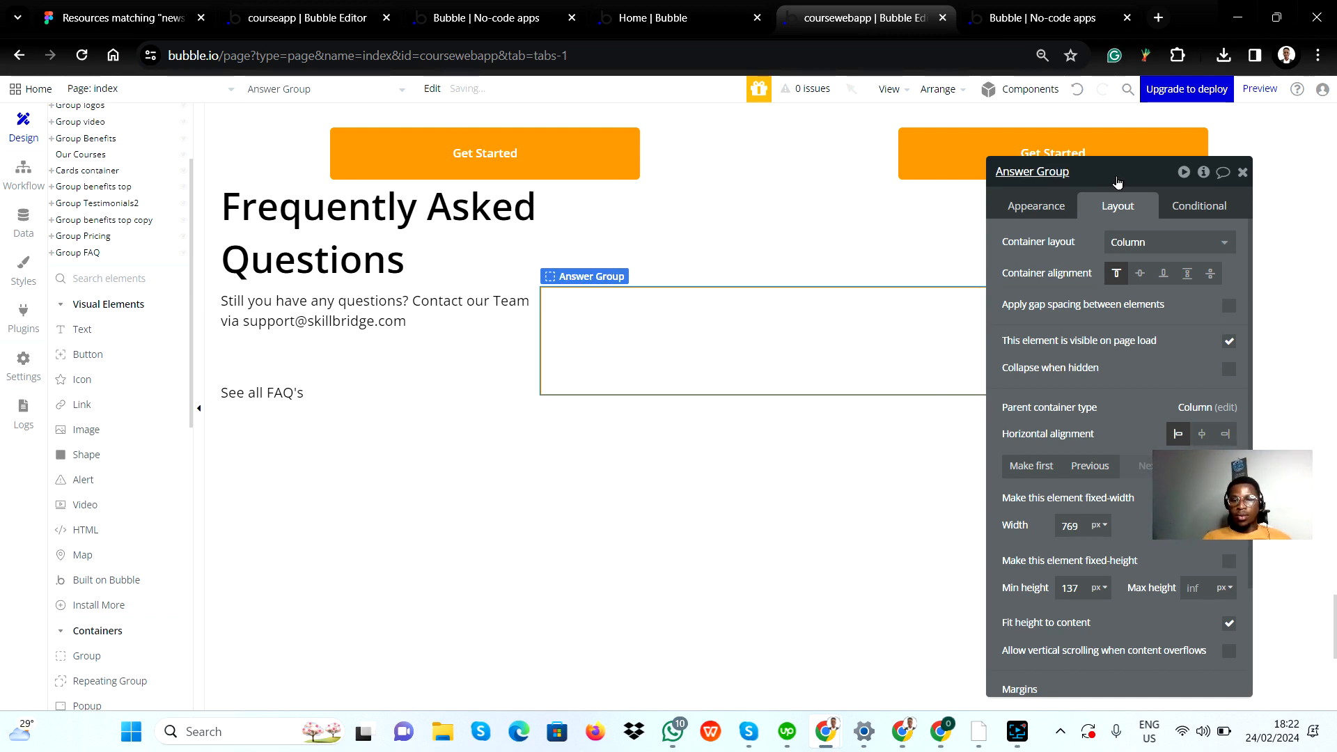
Step: Add a text element inside Group questions for the first question
click(649, 257)
key(alt+Tab)
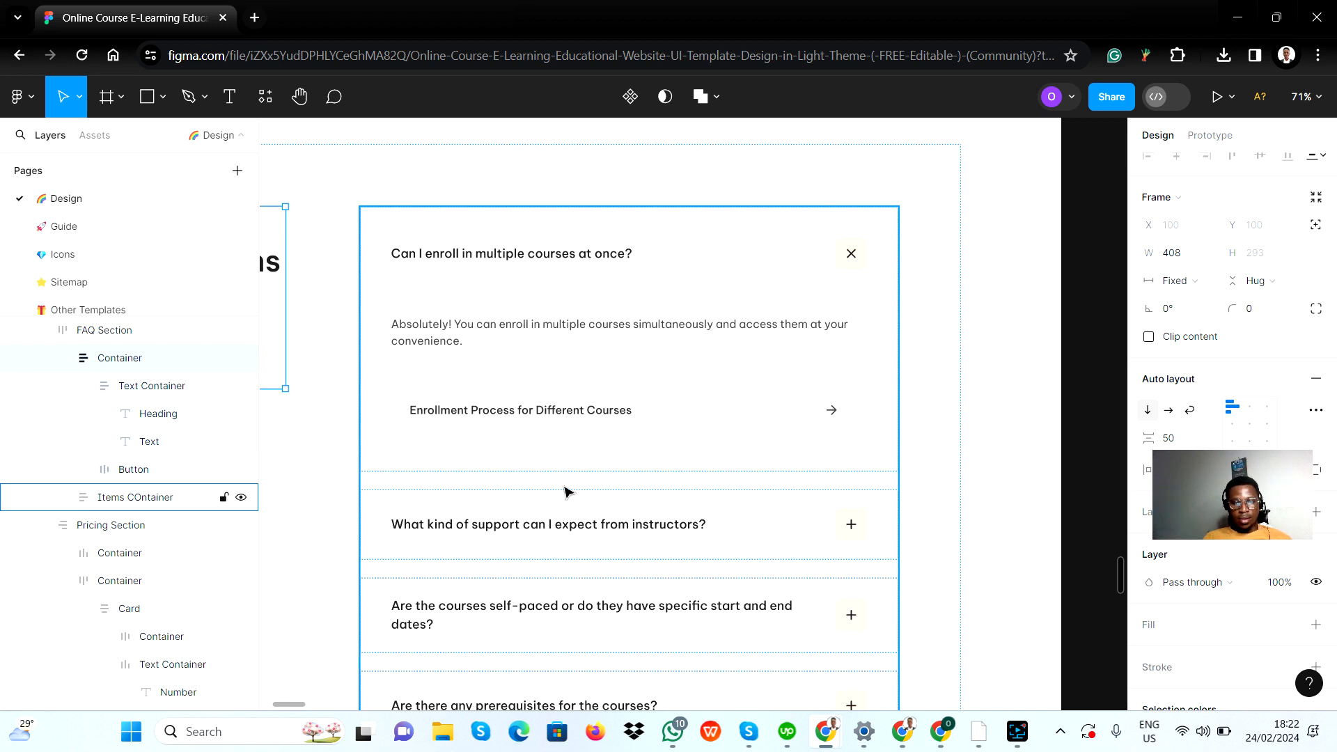
key(alt+Tab)
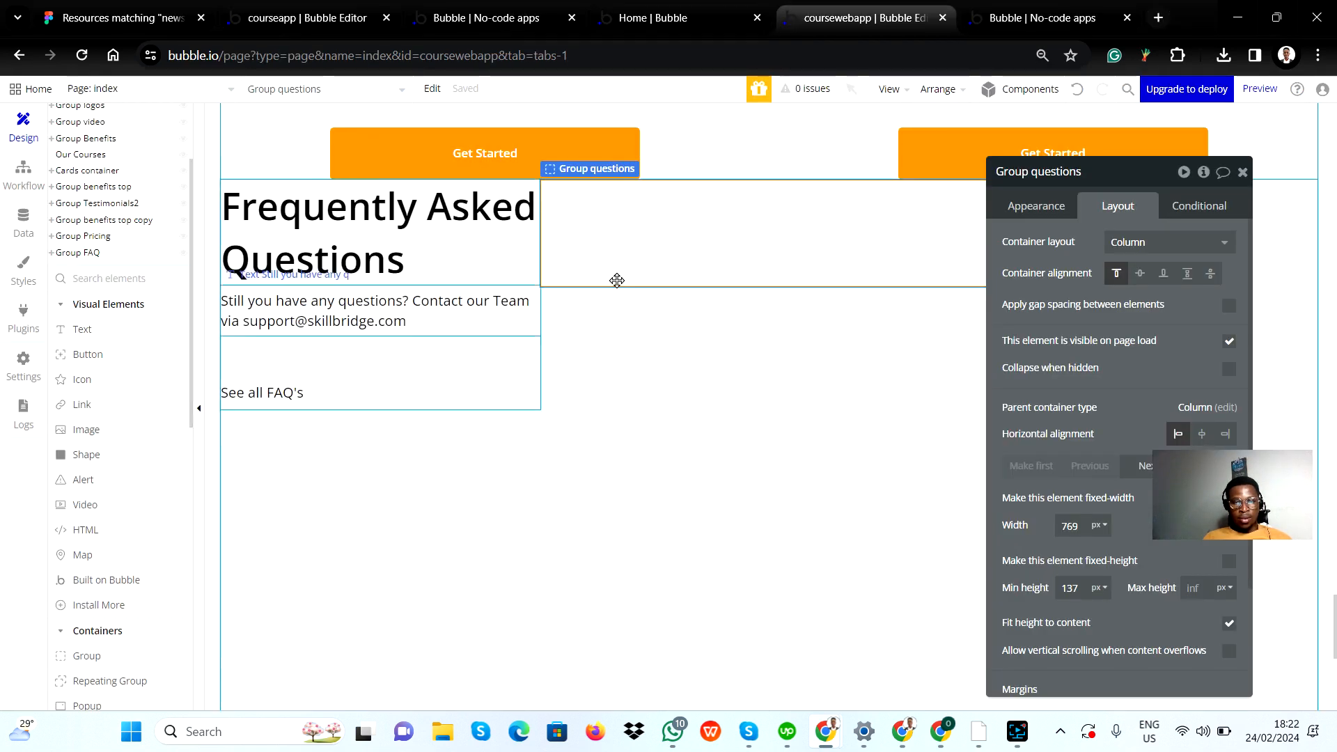
click(105, 330)
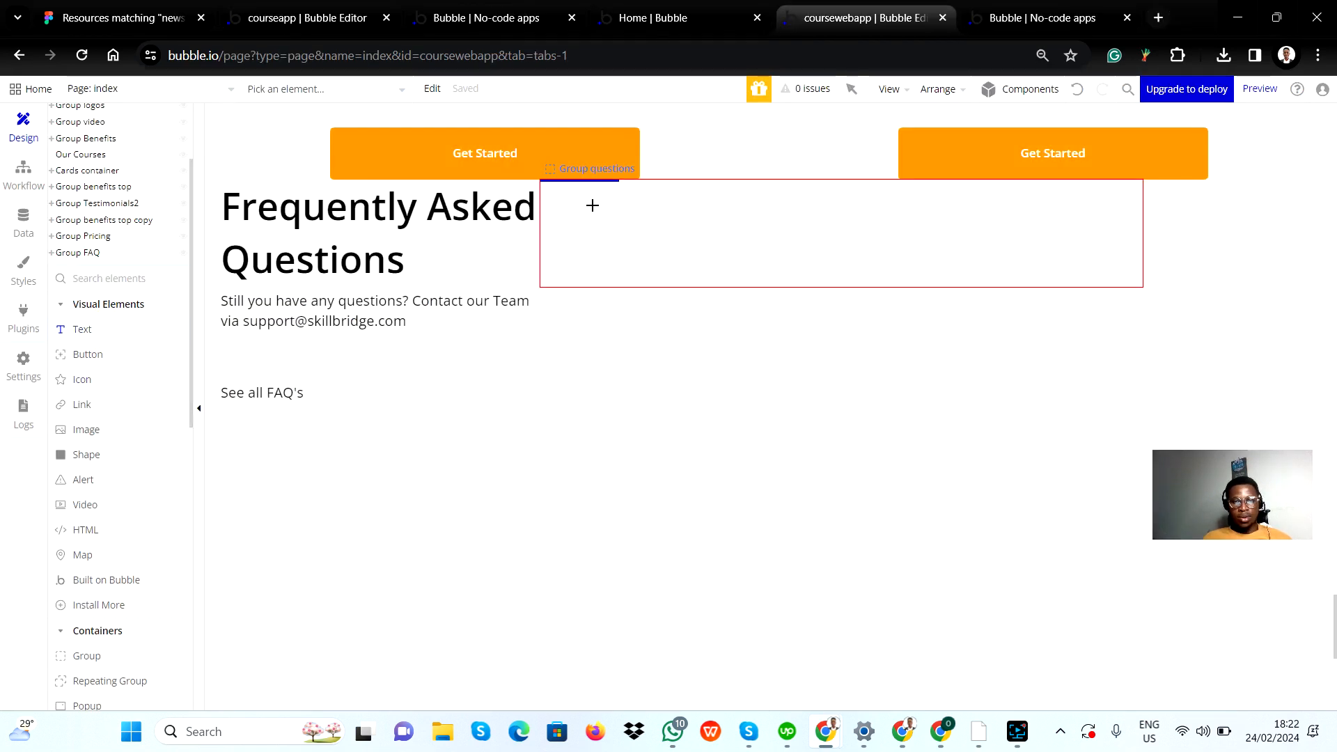
drag(592, 206, 819, 234)
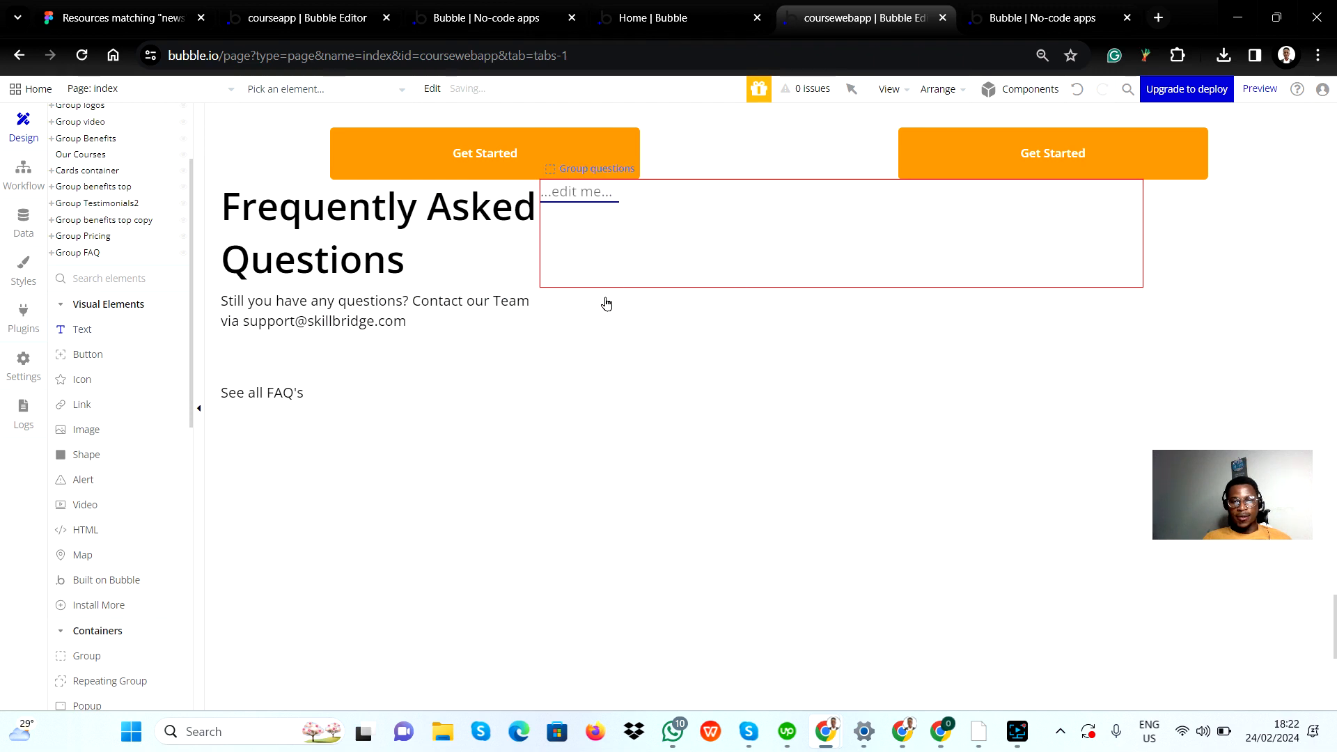
Step: Copy the question "Can I enroll in multiple courses at once?" from the Figma card into the new text element in Bubble's Group questions
key(alt+Tab)
click(510, 254)
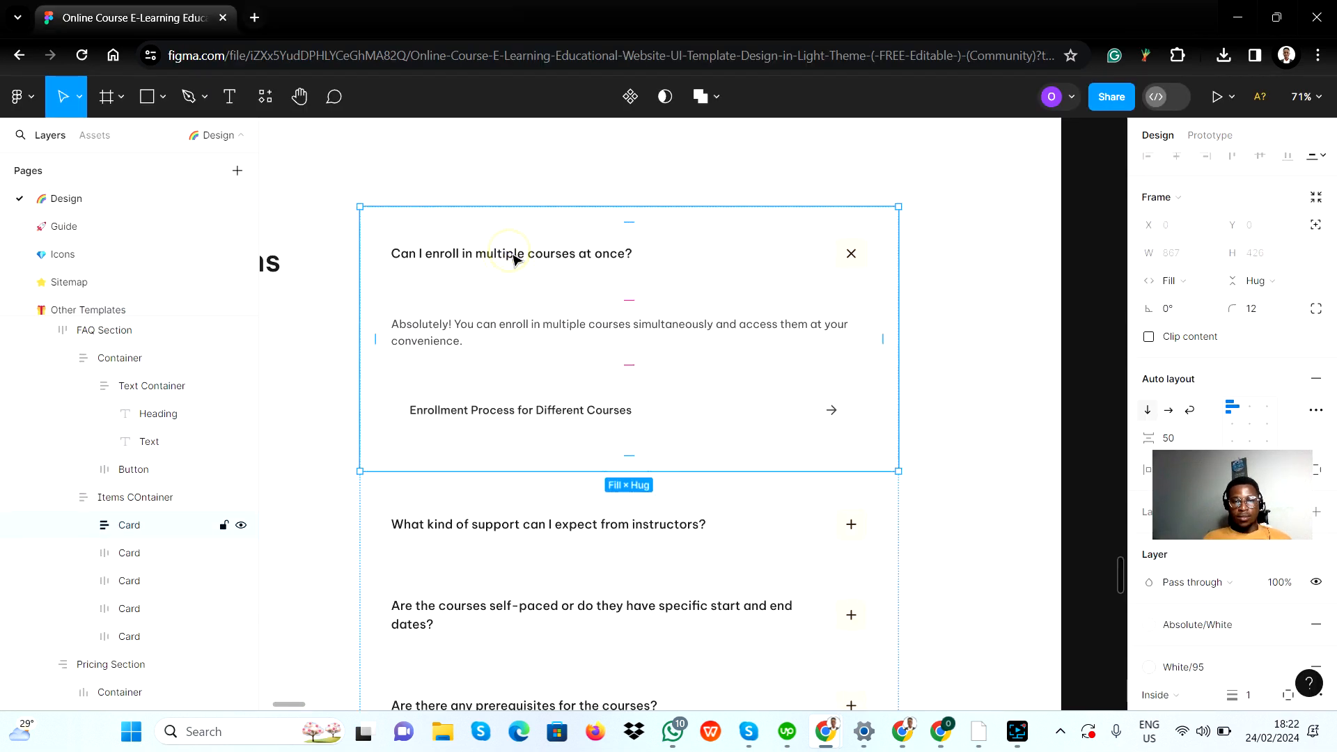
click(513, 259)
click(514, 259)
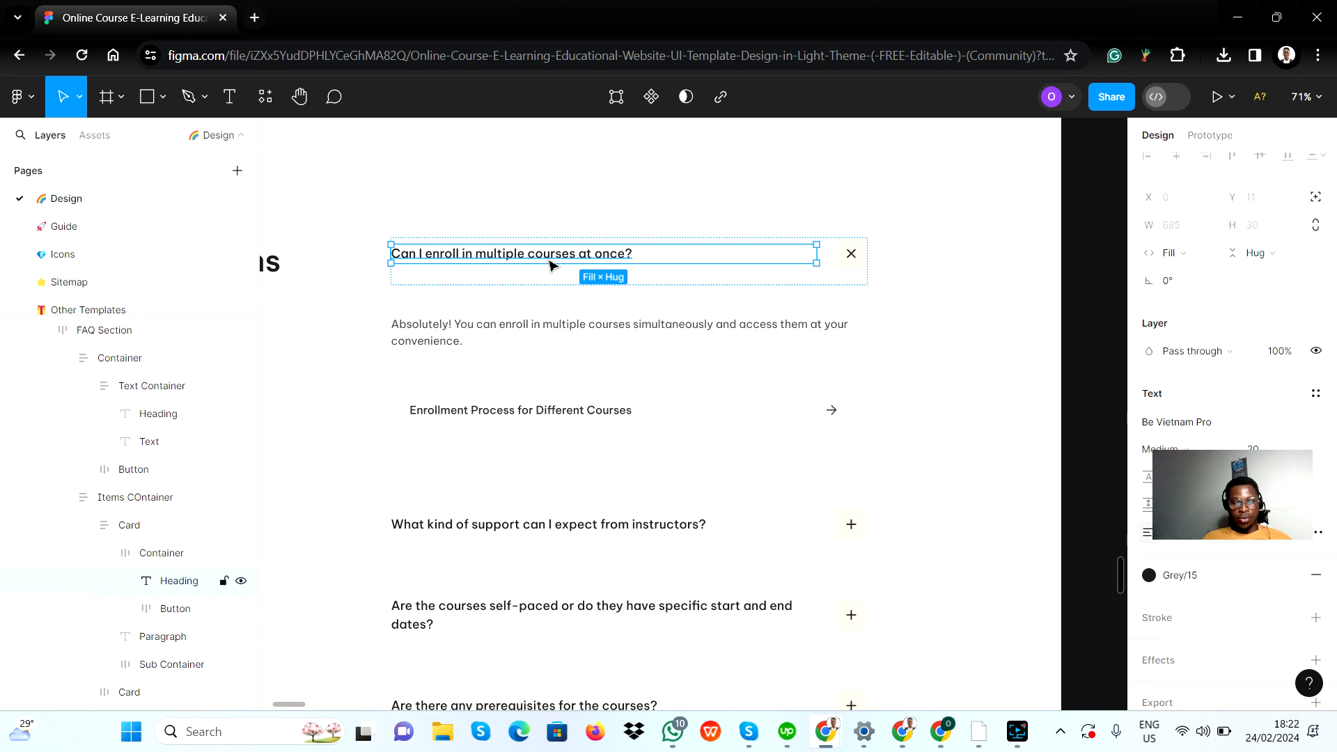
double_click(548, 257)
key(ctrl+c)
key(alt+Tab)
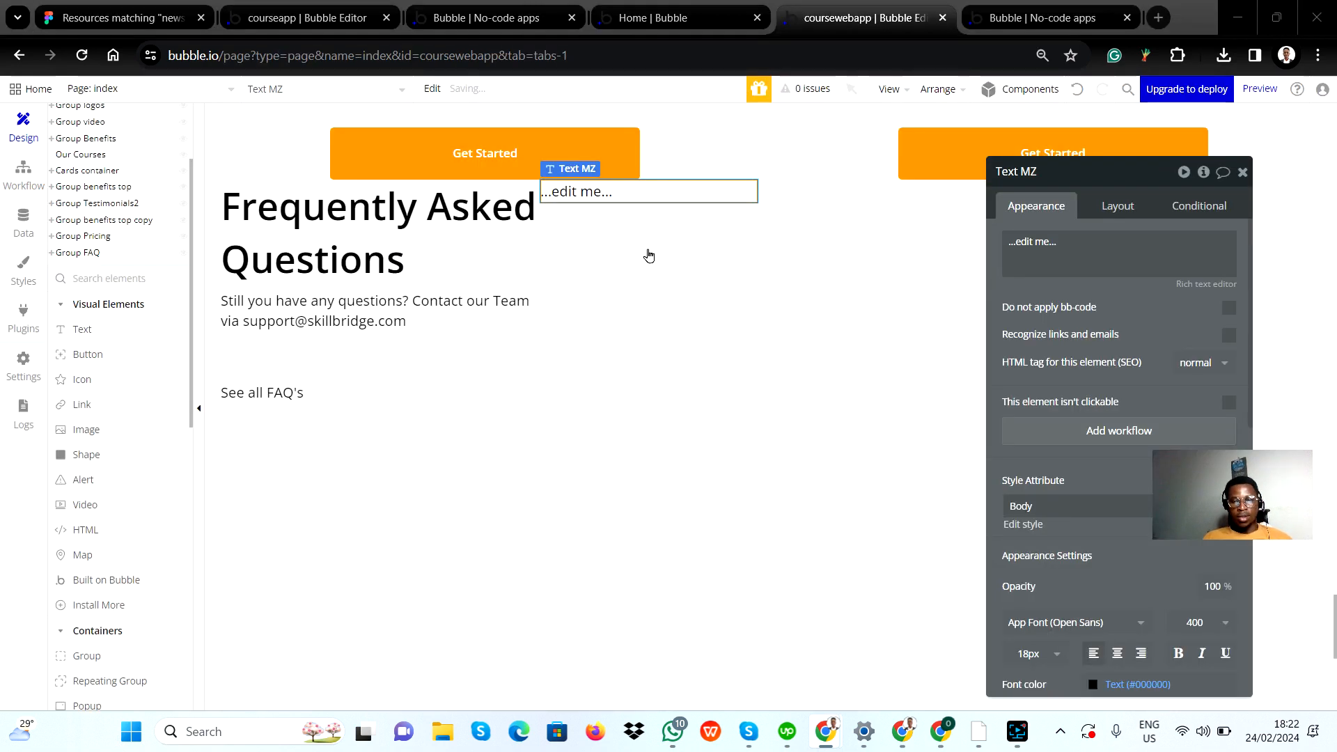
triple_click(1065, 244)
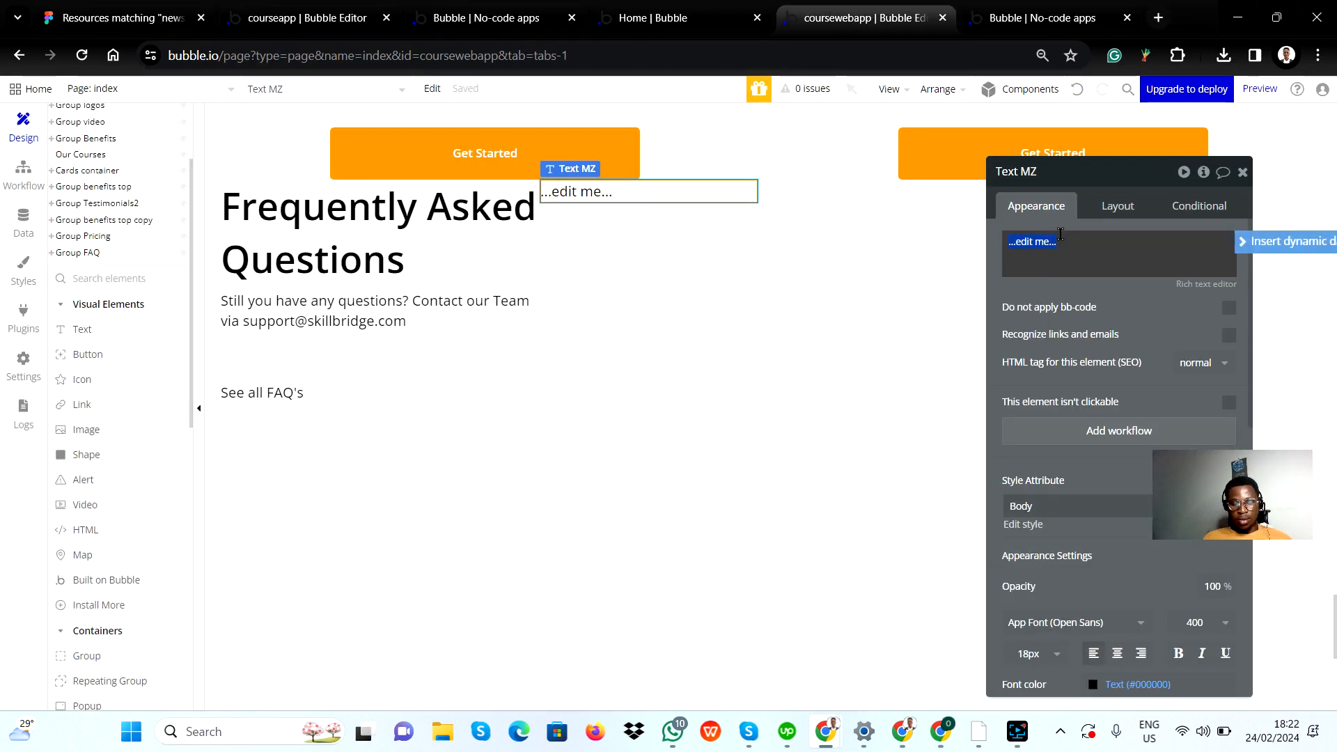
key(ctrl+v)
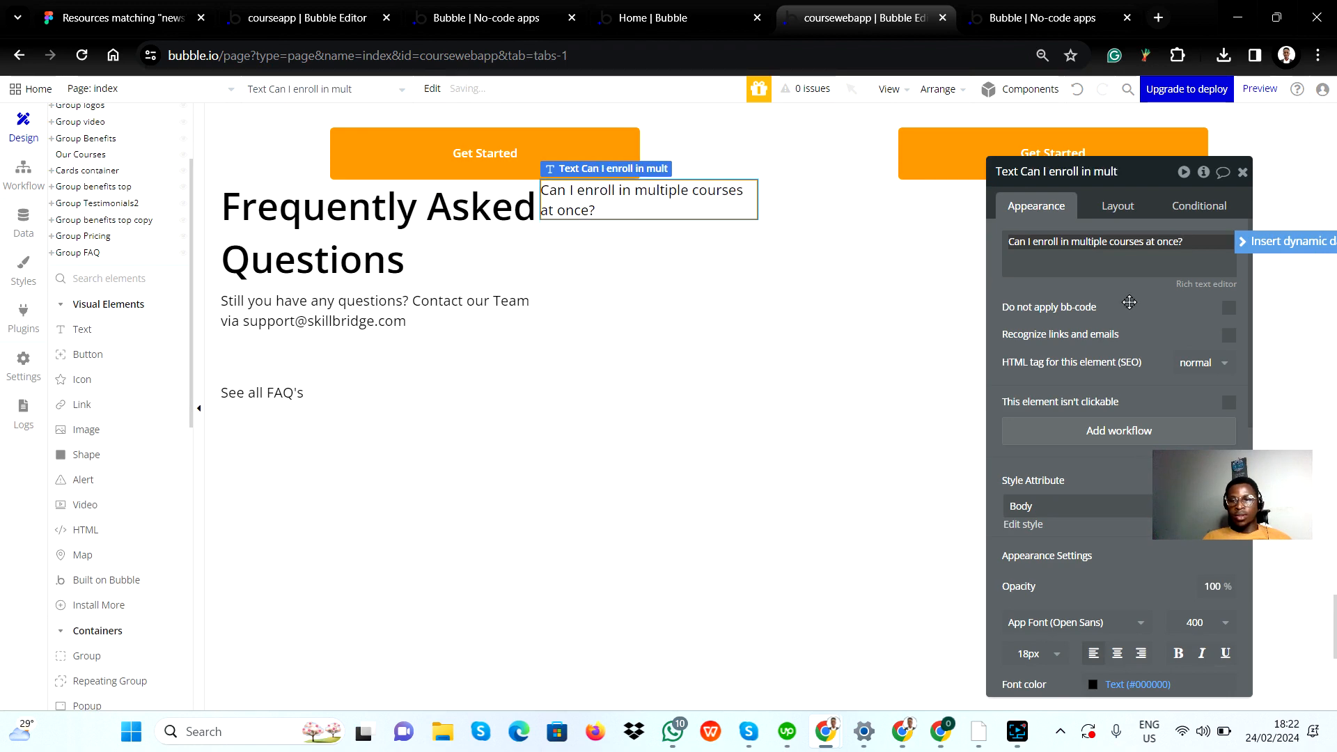
Step: Check the question card in Figma, then add an icon element to Group questions in Bubble
key(alt+Tab)
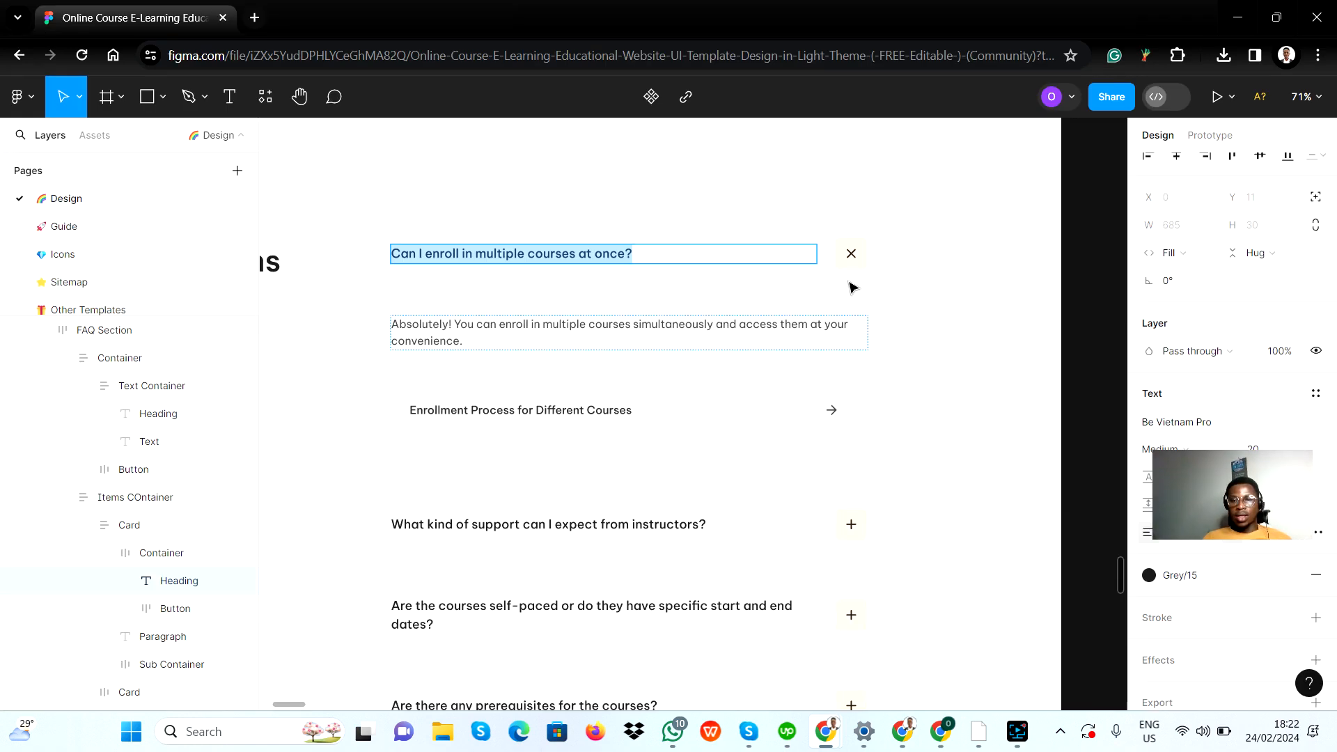
key(alt+Tab)
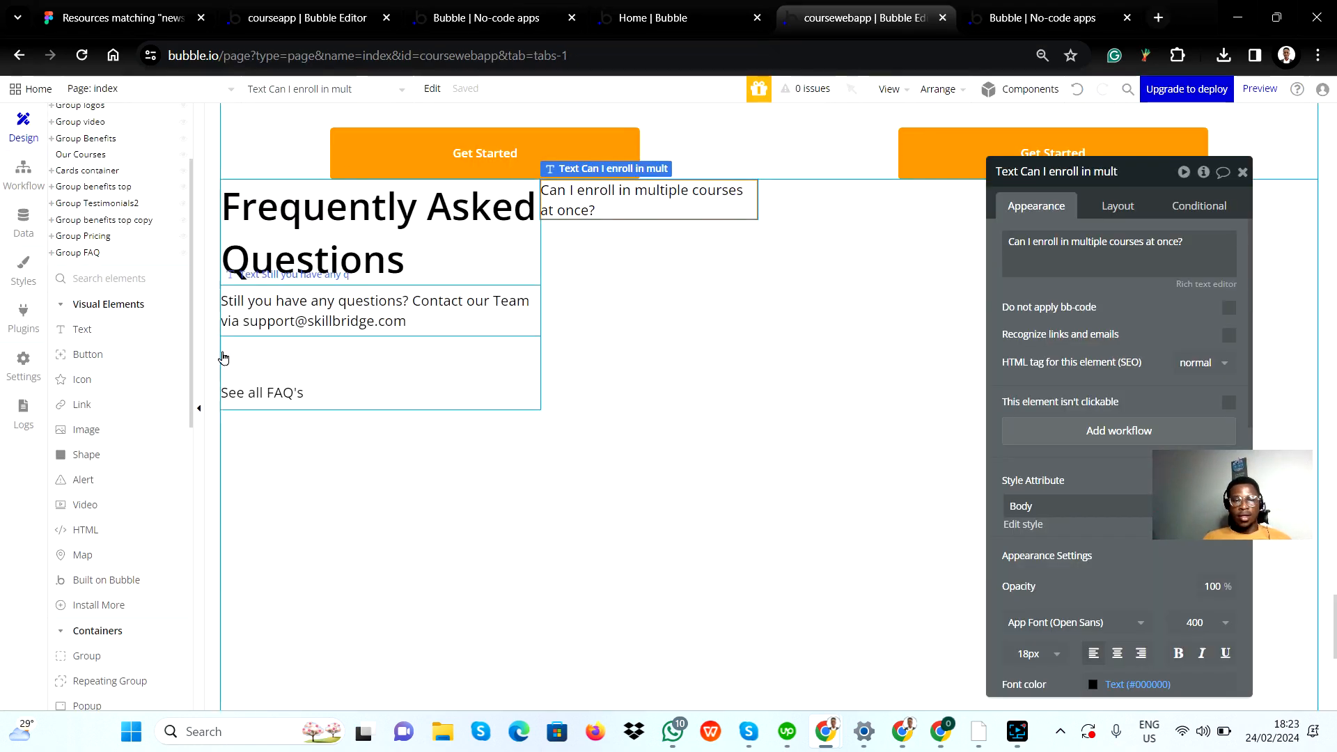
click(106, 379)
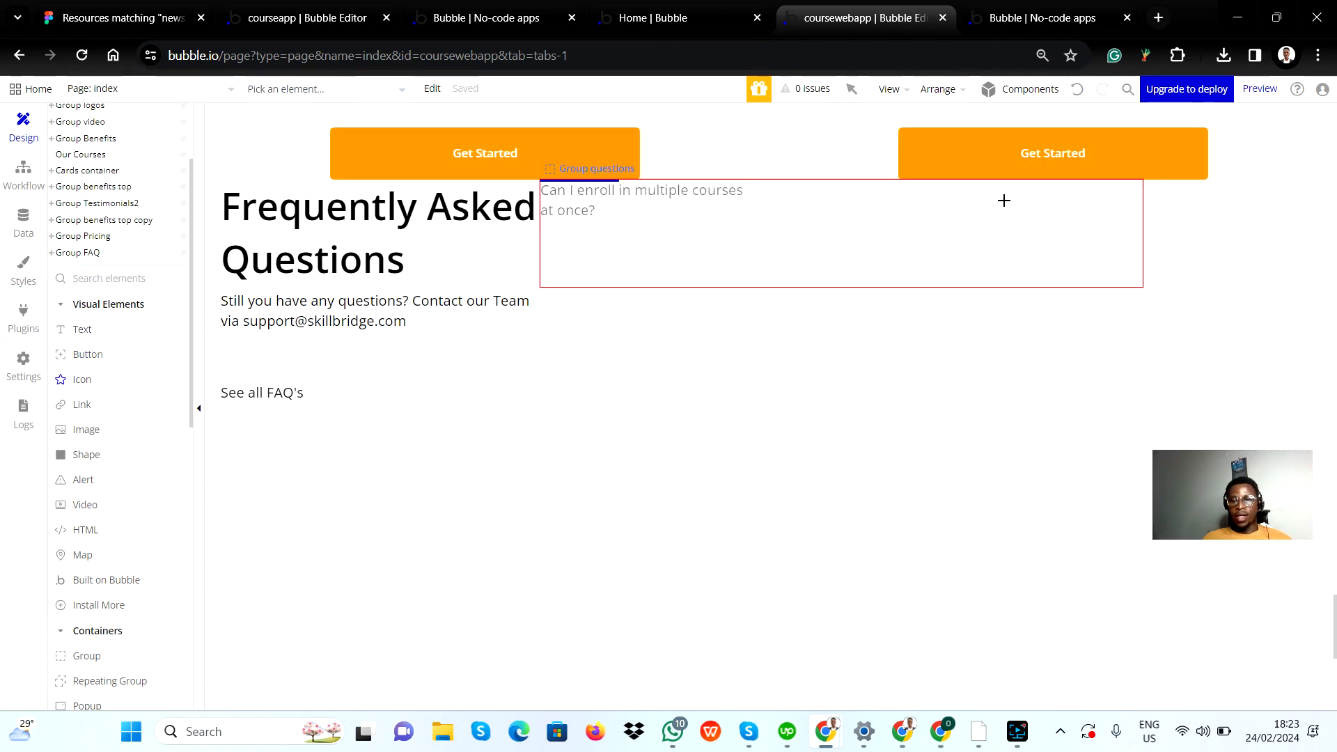
drag(856, 202, 988, 240)
Step: Set the container layout of Group questions to Row
click(837, 234)
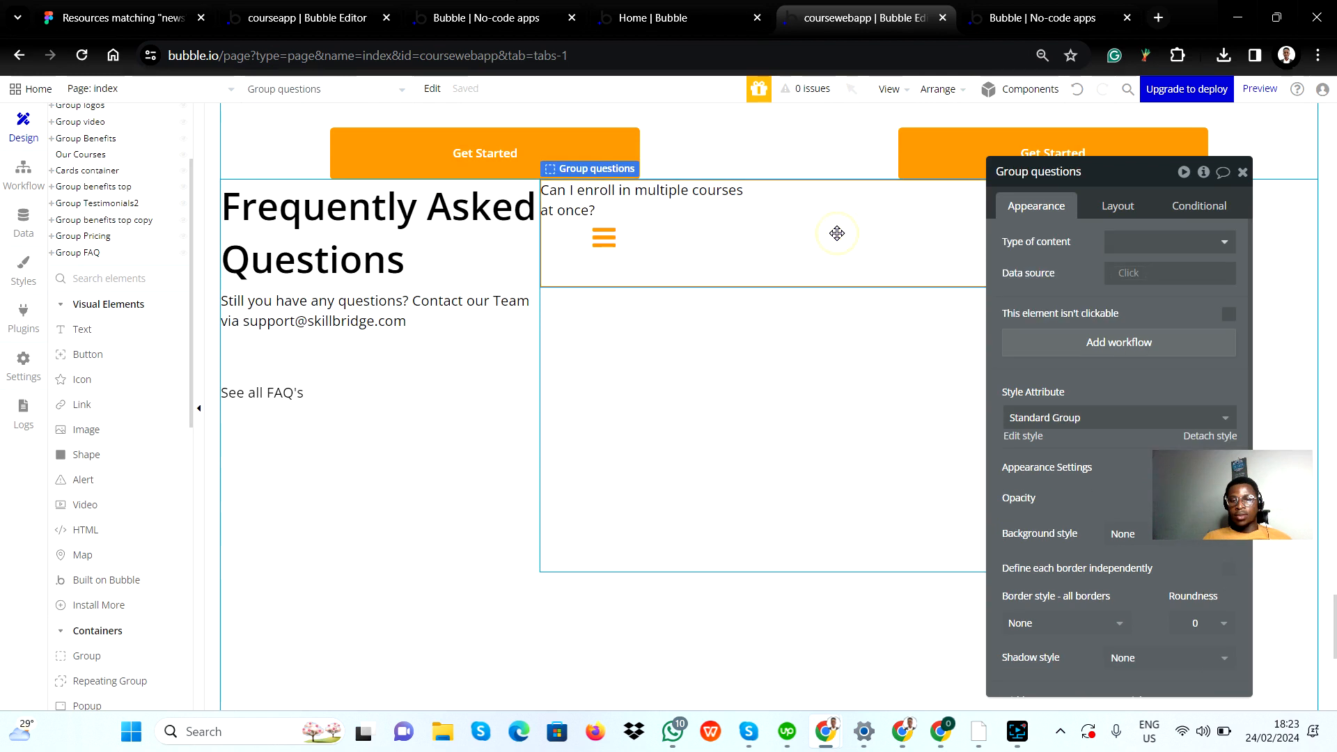
click(1139, 213)
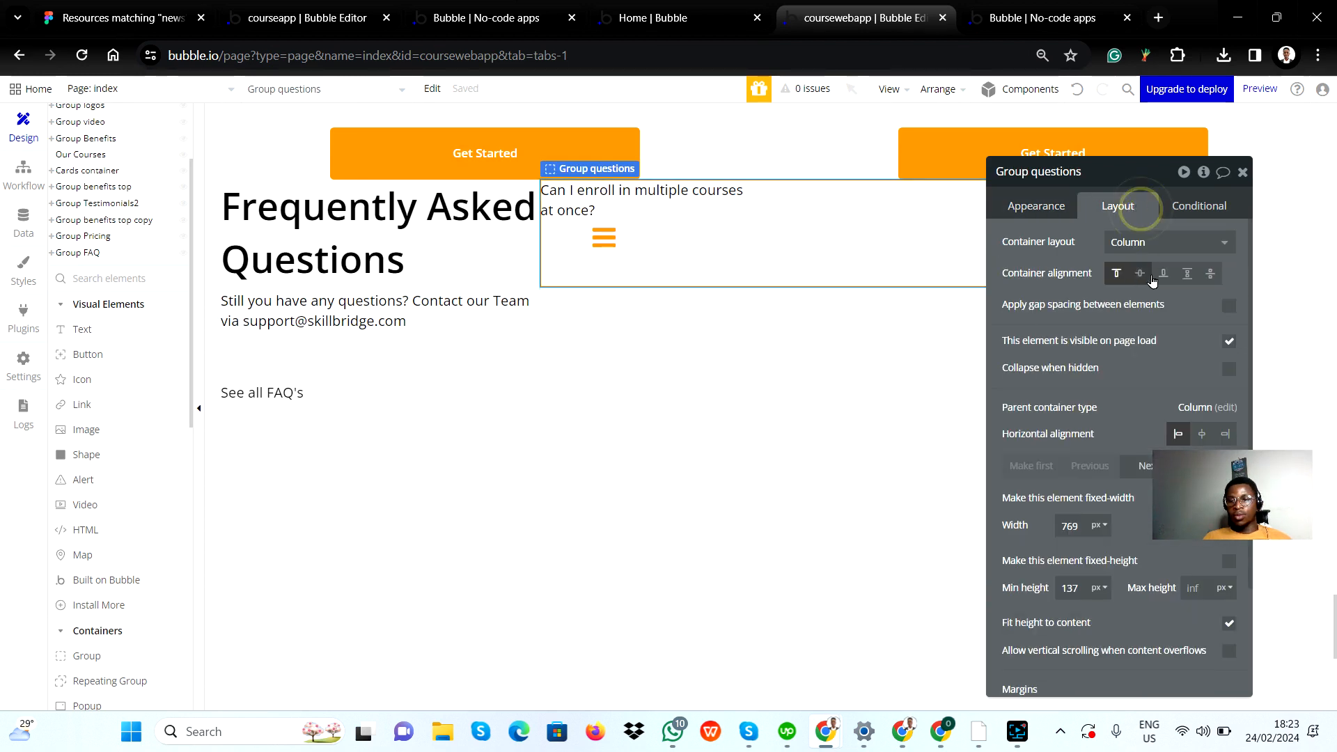
click(1162, 242)
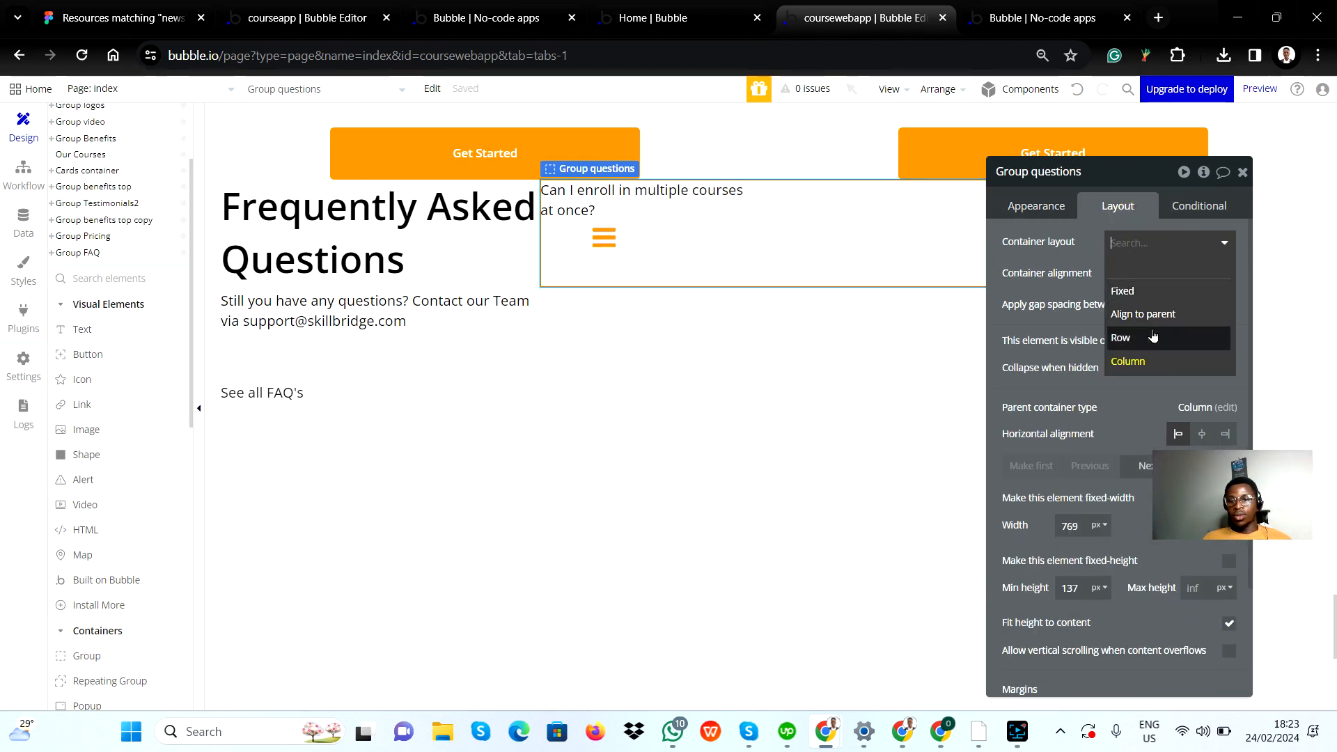
click(1155, 339)
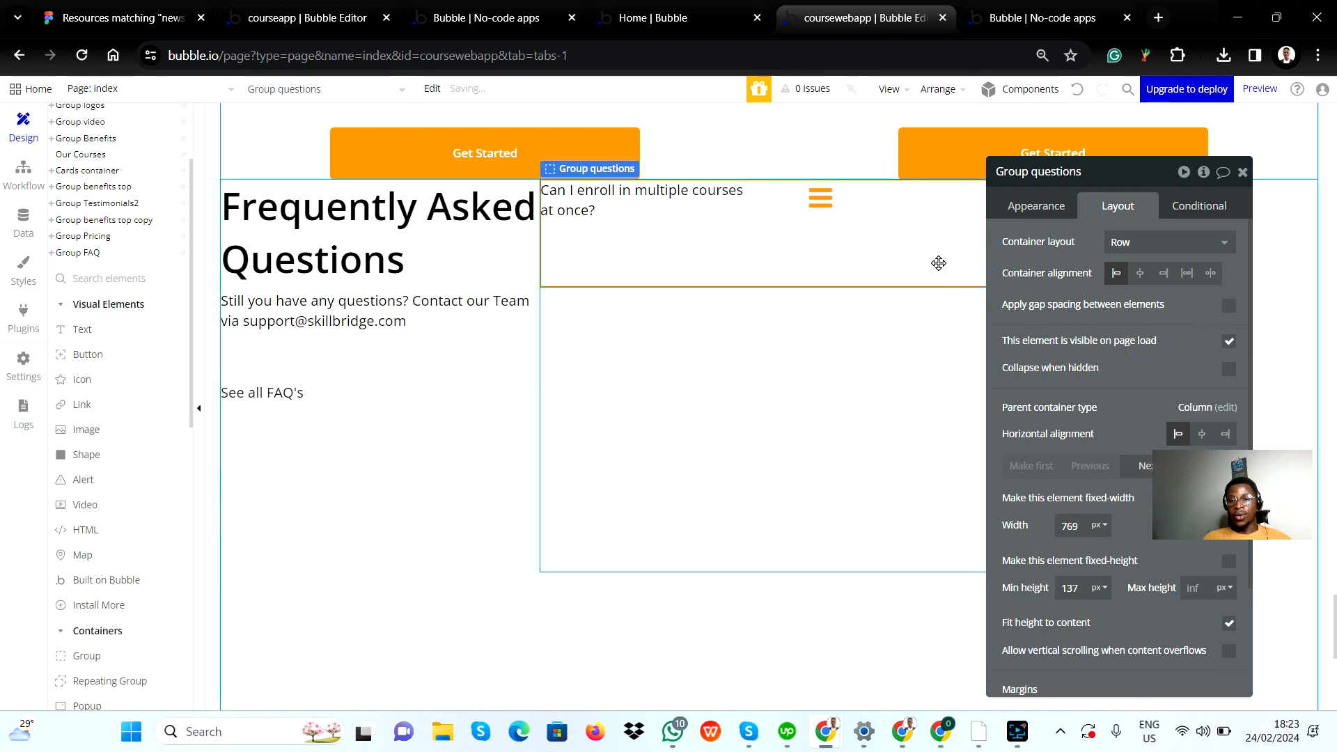
click(1242, 172)
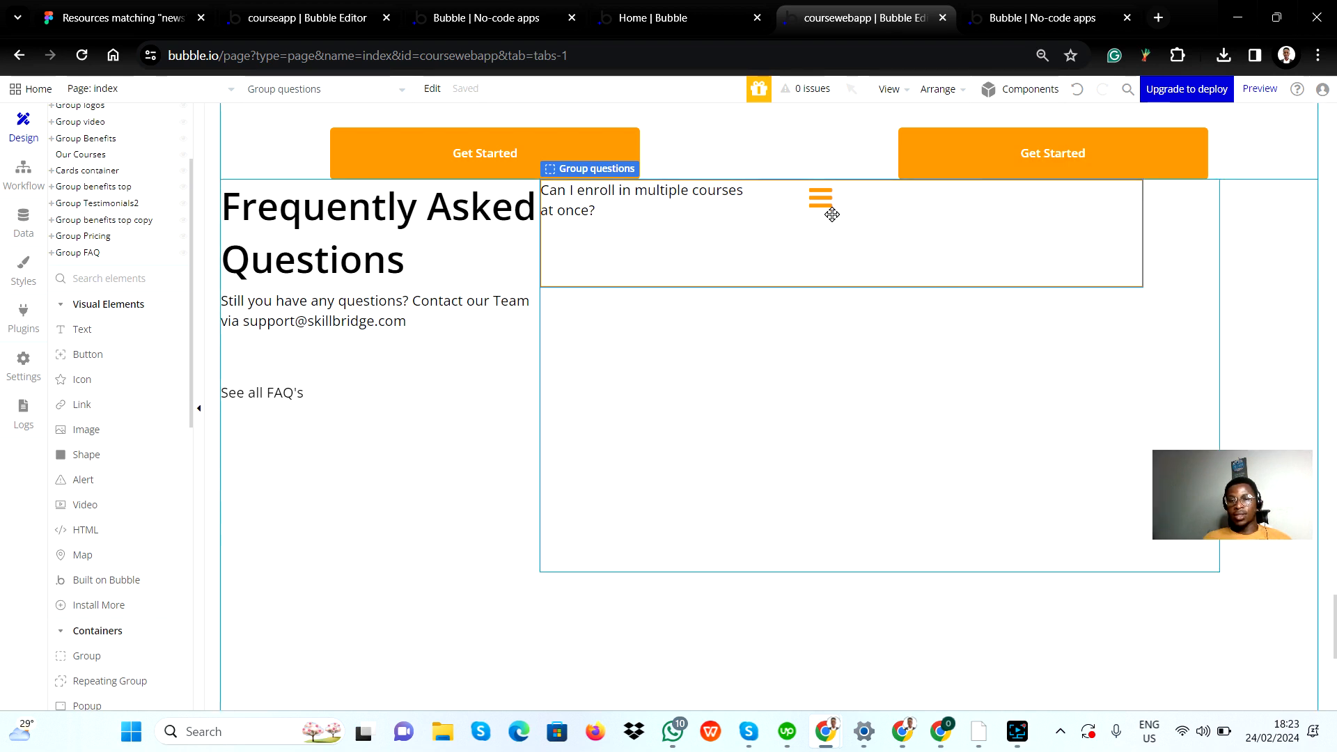
Step: Open the icon choices for the bars icon in Group questions and browse them for a close symbol
double_click(825, 205)
click(1170, 242)
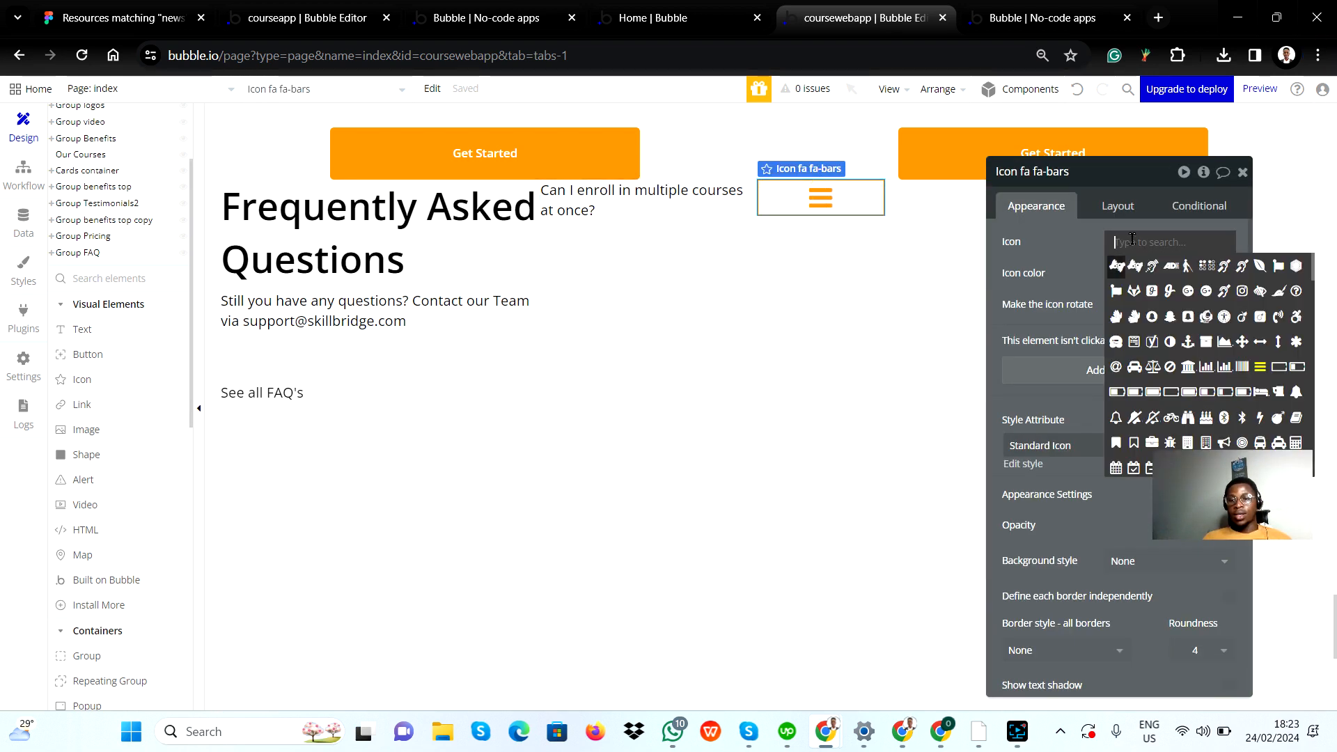
scroll(1211, 407, down, 3)
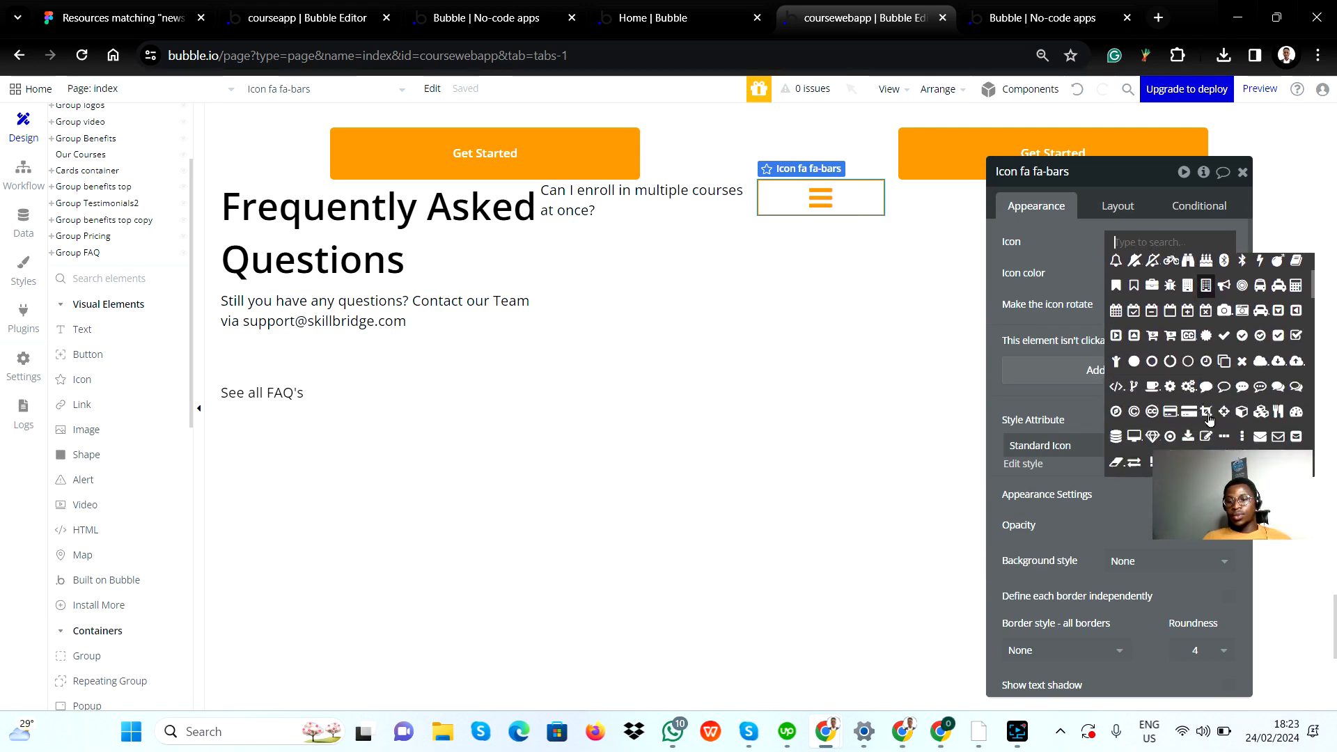
scroll(1211, 407, down, 5)
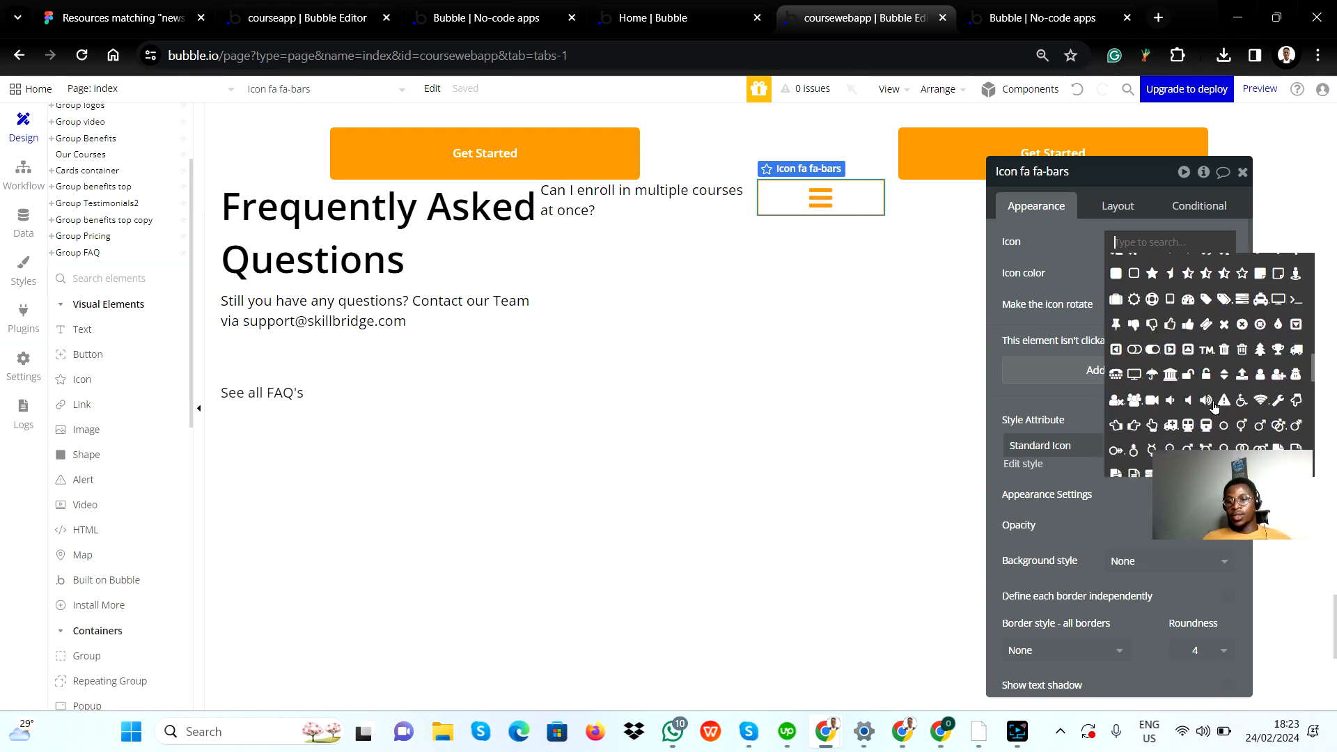
scroll(1214, 407, down, 1)
scroll(1214, 393, up, 3)
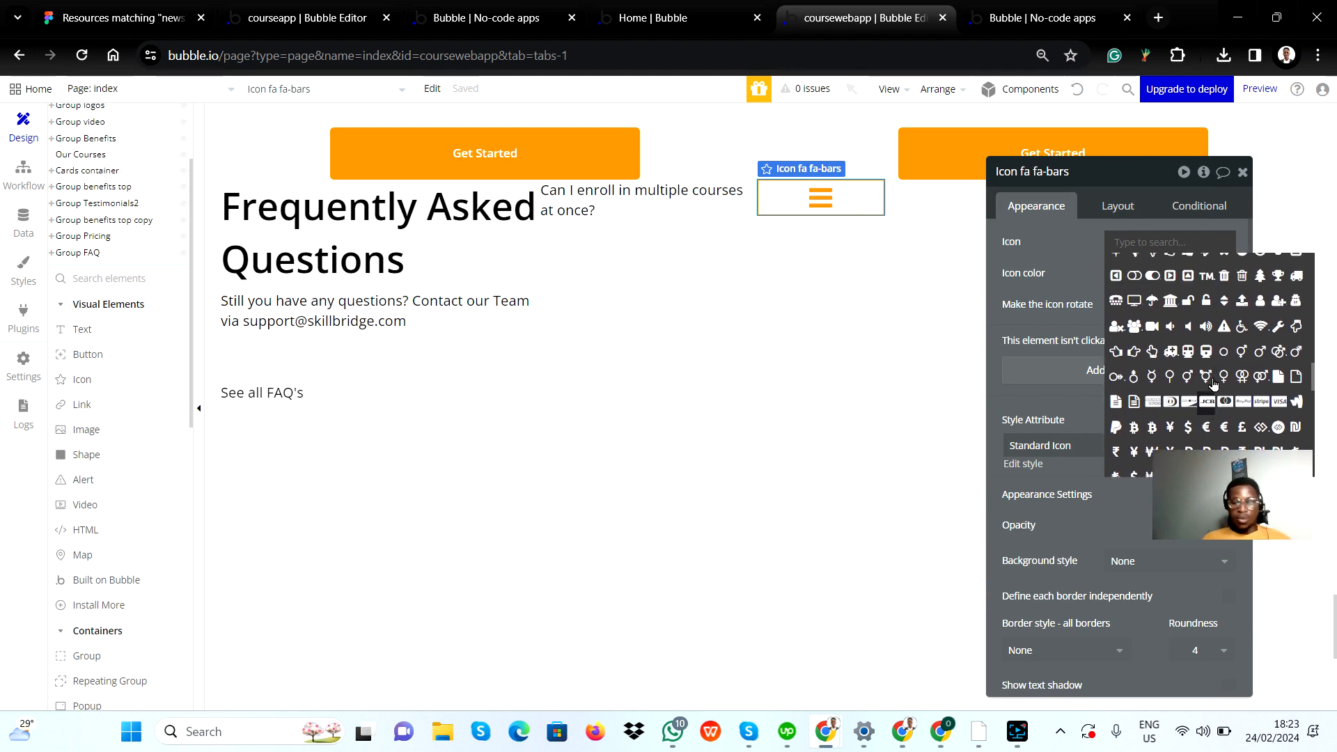
text(cqr)
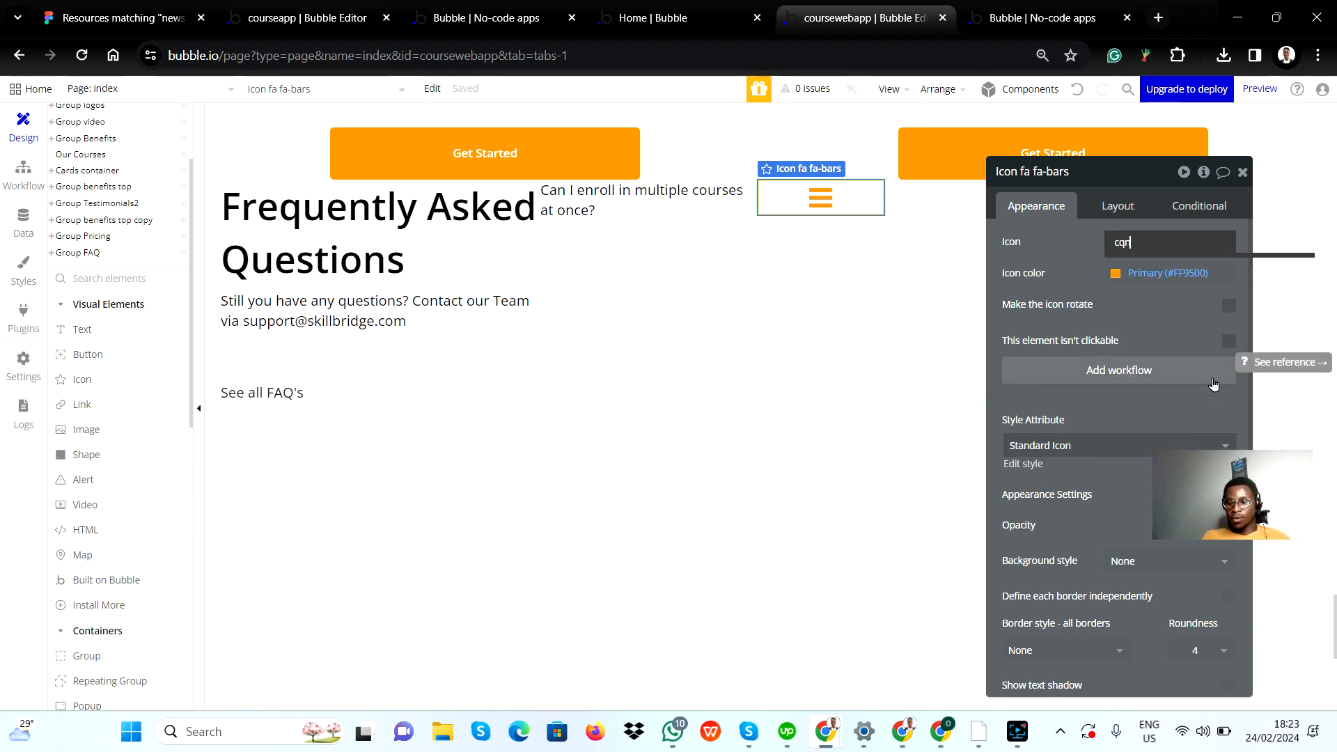
text(an)
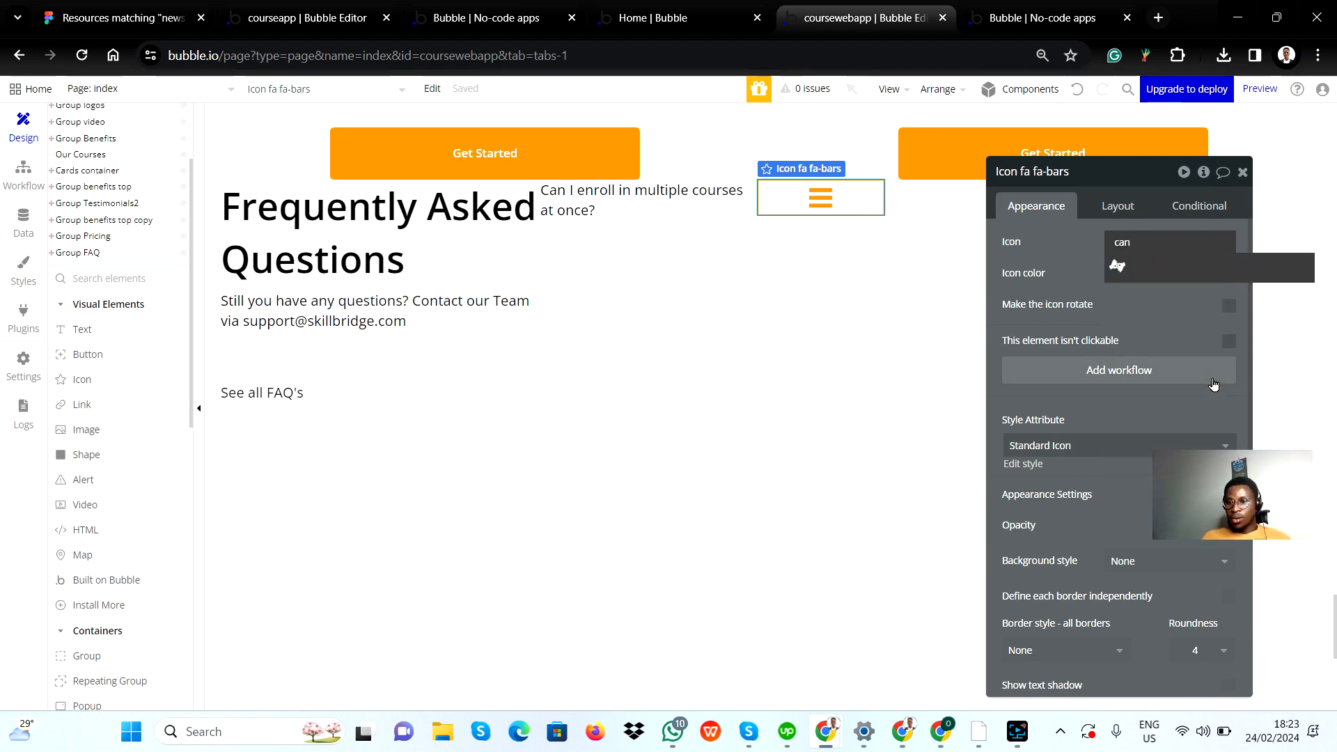
key(BackSpace)
key(BackSpace)
key(BackSpace)
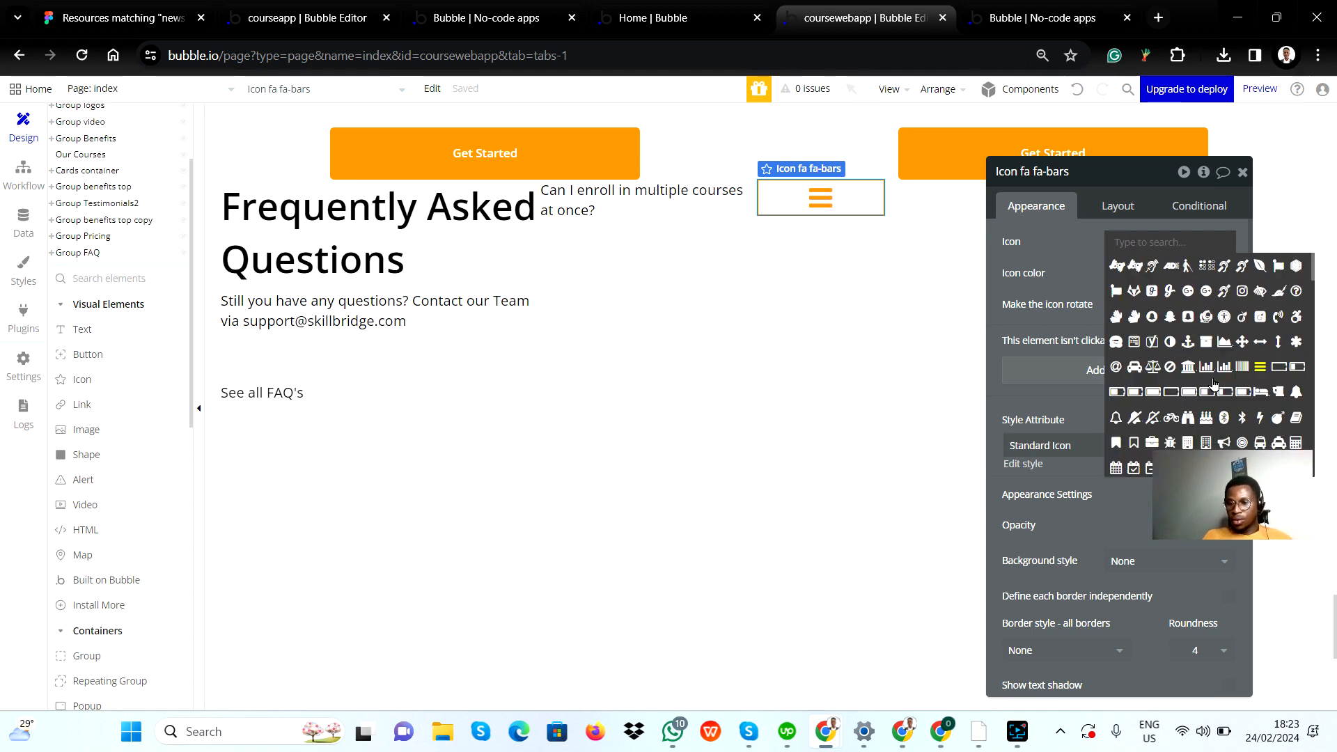
Step: Change the icon beside the question to the boxed X symbol
scroll(1226, 289, down, 10)
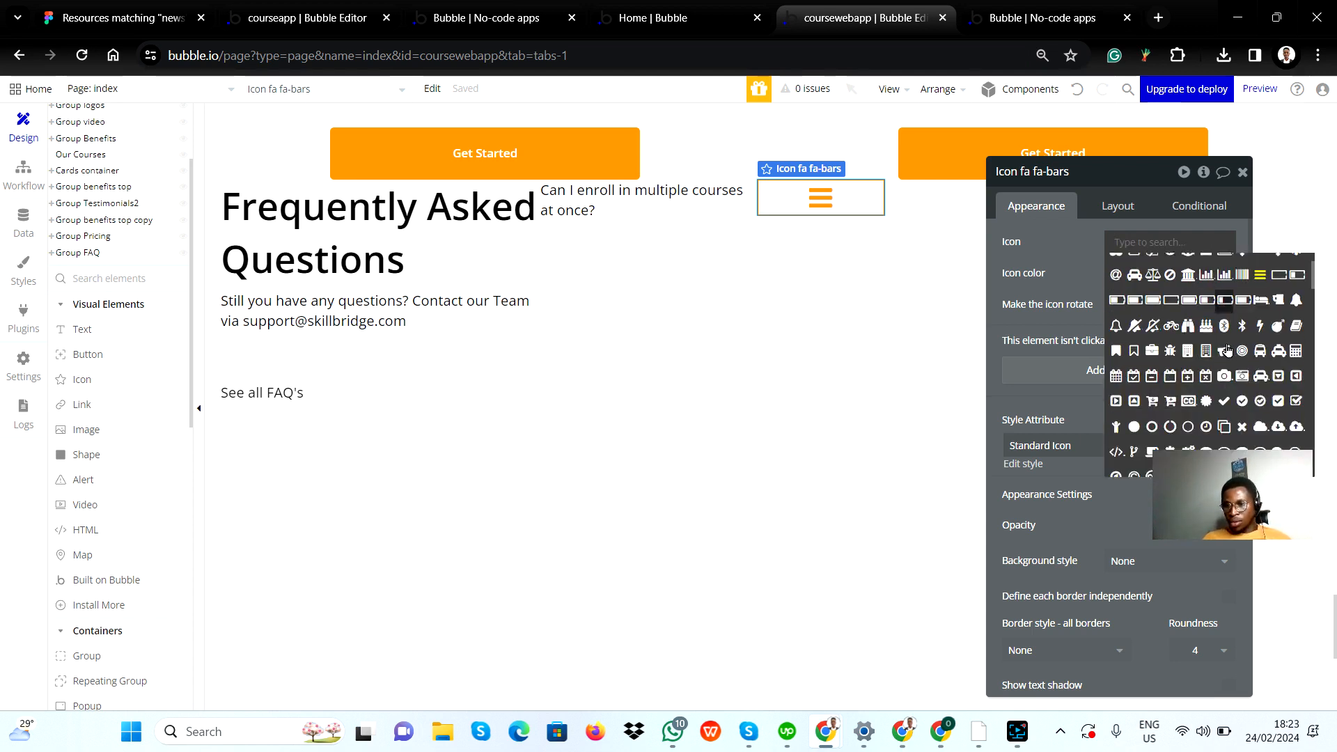
scroll(1223, 397, down, 10)
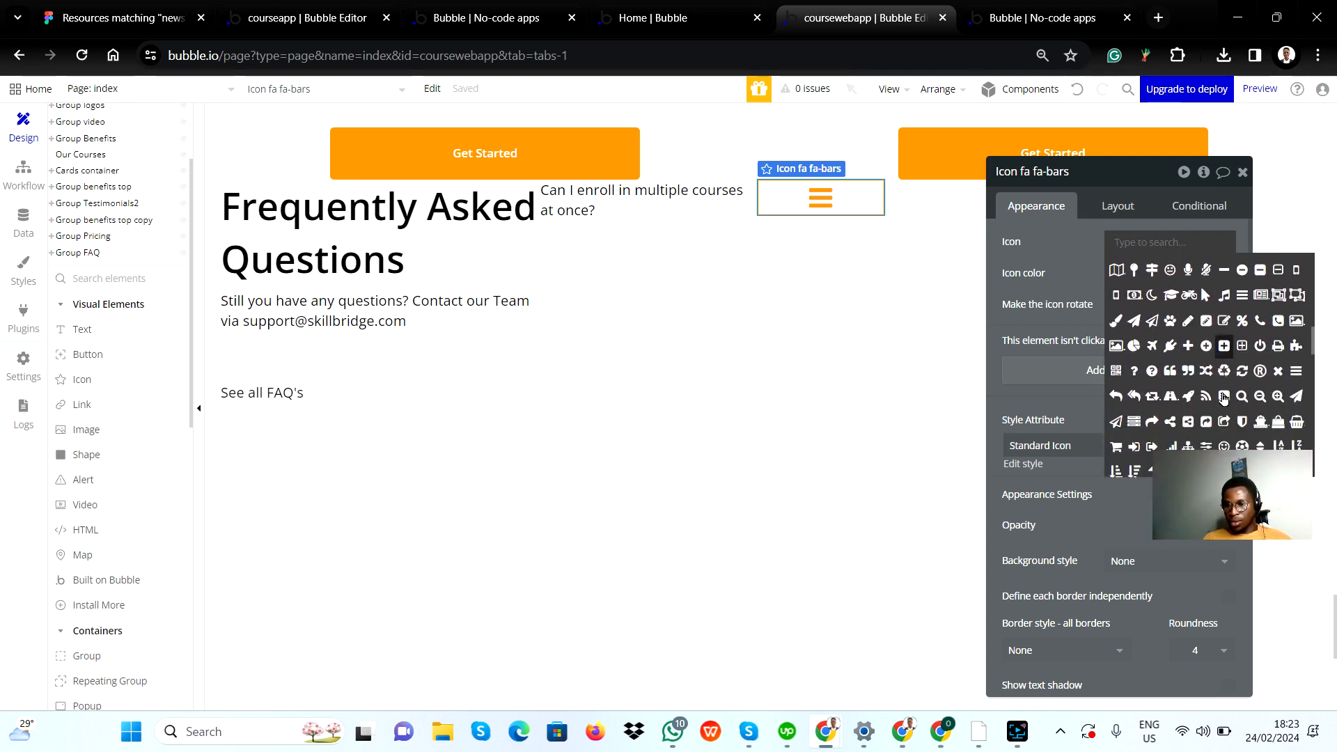
scroll(1221, 399, down, 10)
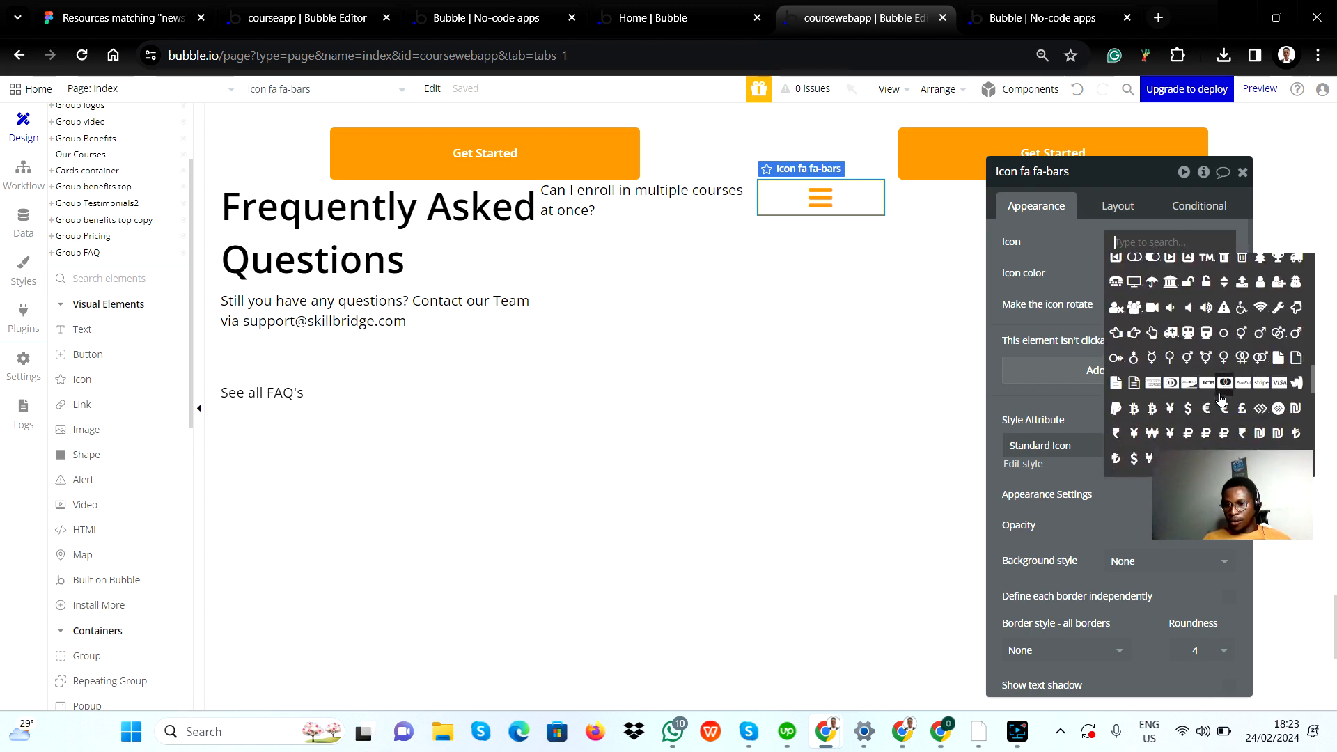
scroll(1221, 398, down, 10)
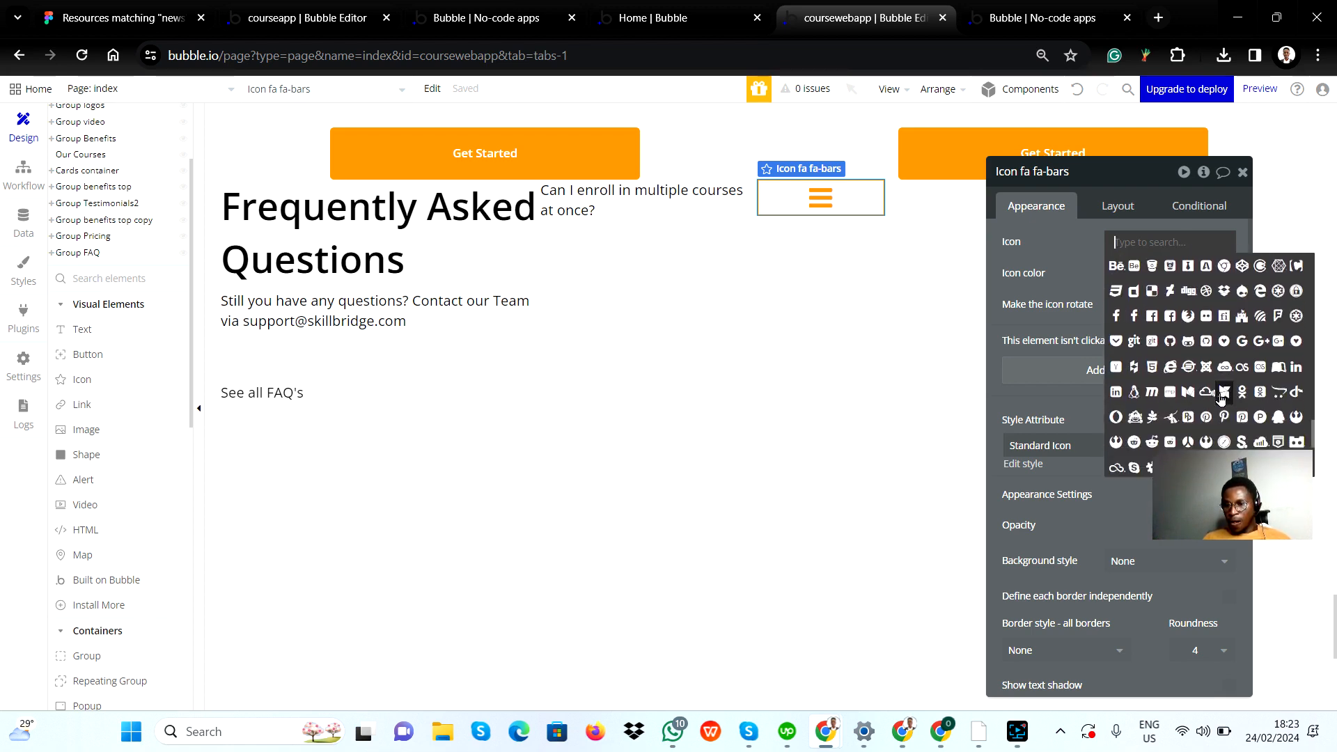
scroll(1220, 400, up, 1)
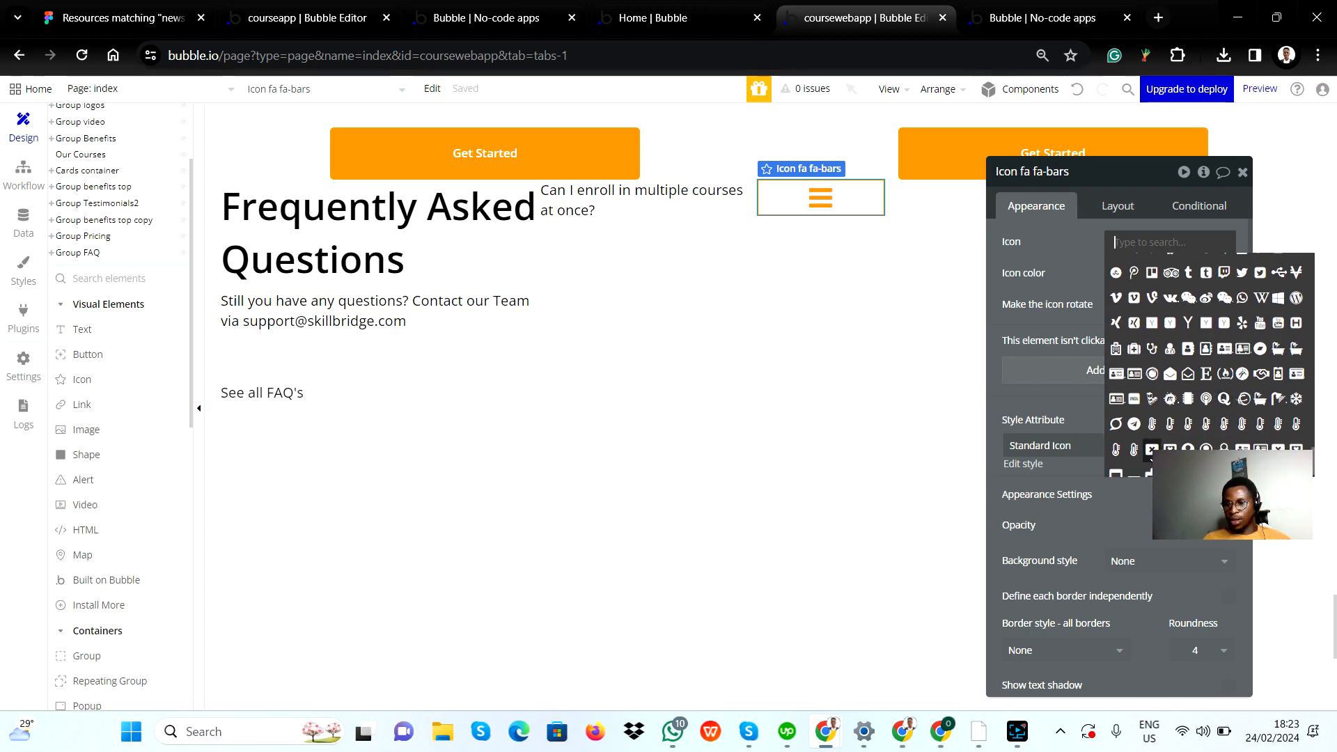
click(1151, 449)
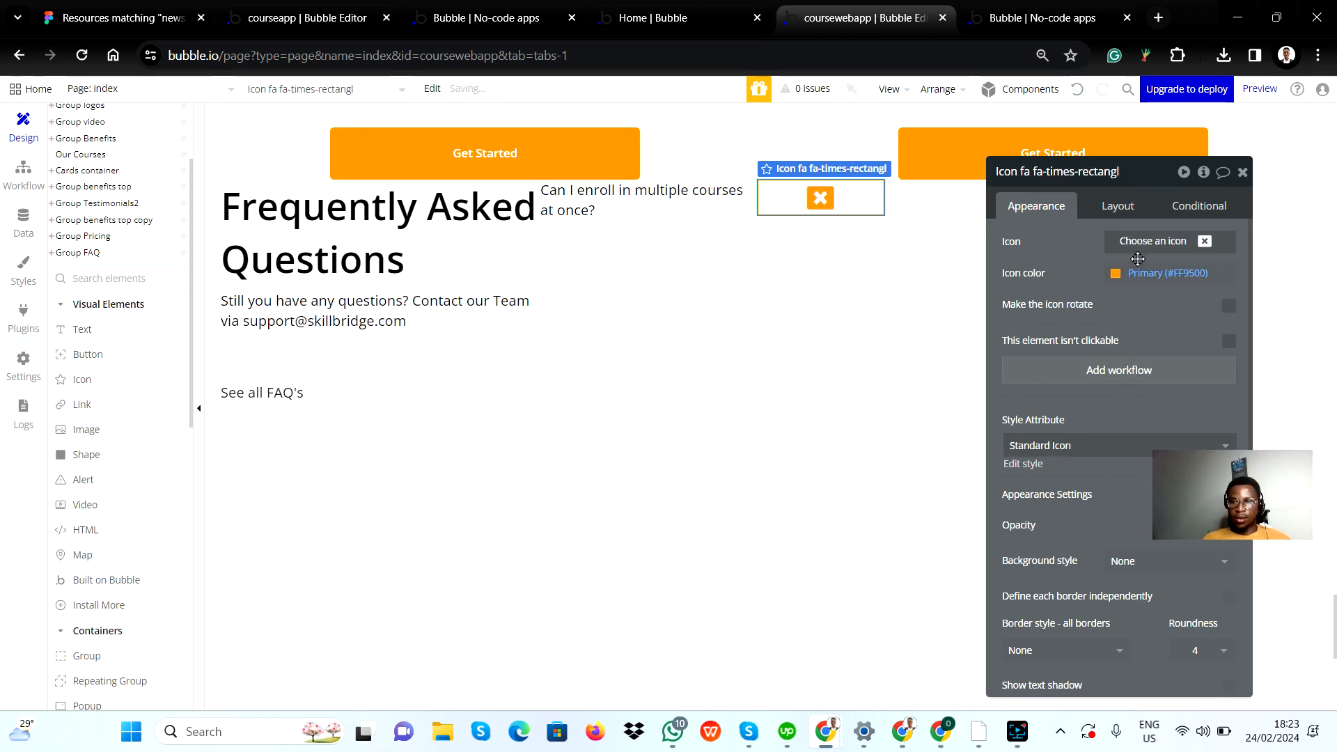
Step: Check the toggle icons in the Figma design, then search Bubble's icon choices for plus and change the question's icon to the boxed plus
key(alt+Tab)
key(alt+Tab)
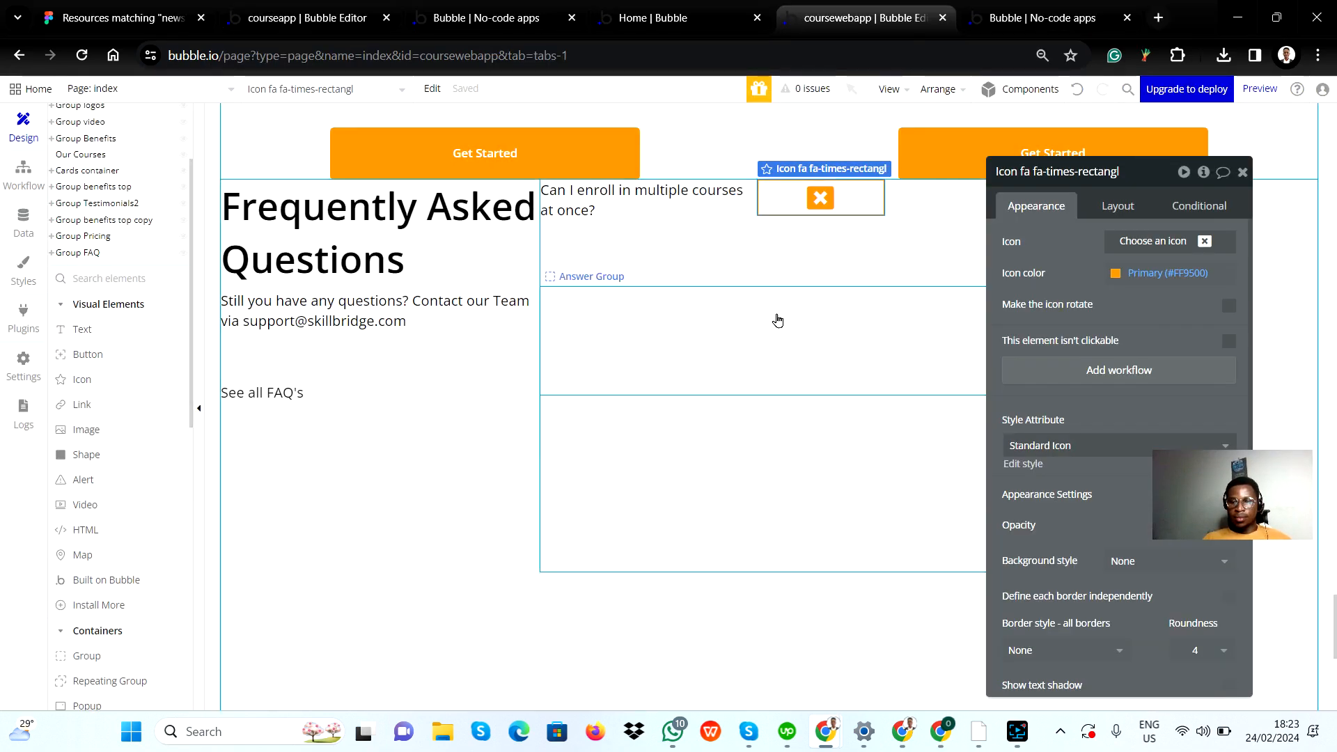
key(alt+Tab)
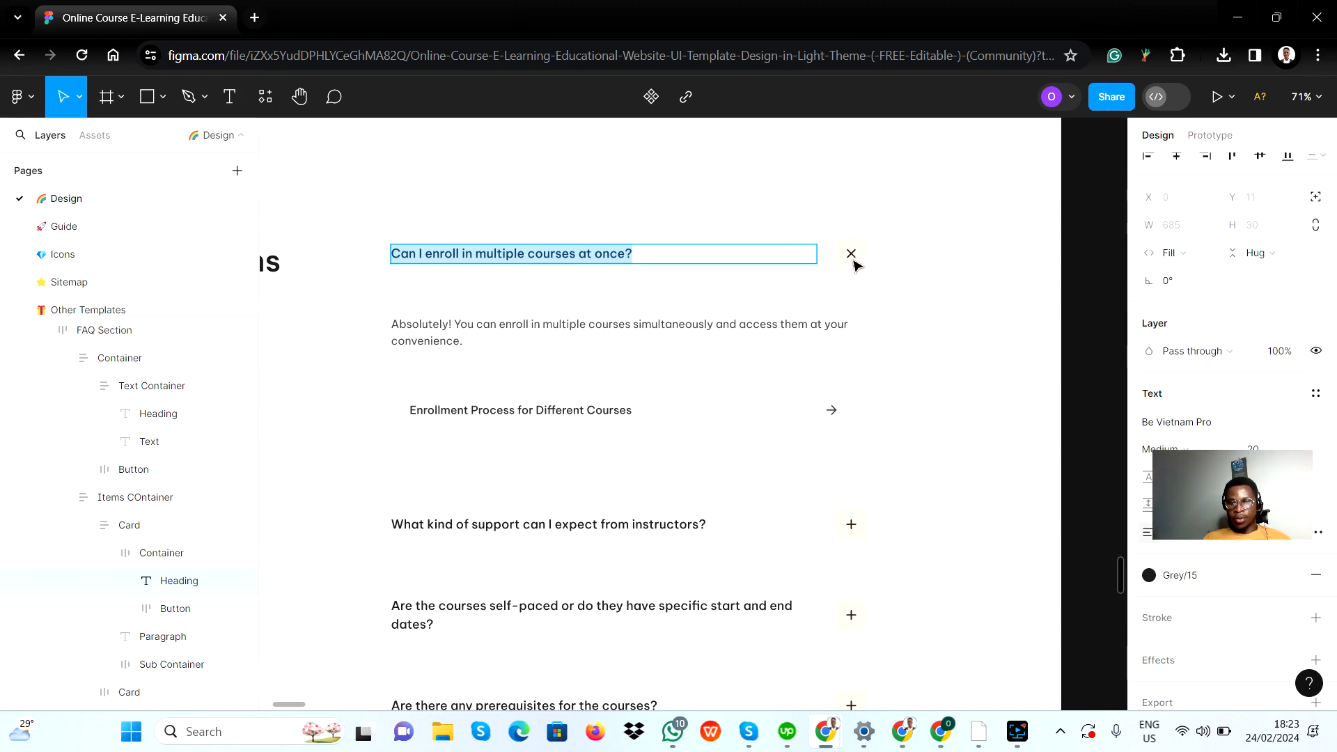
key(alt+Tab)
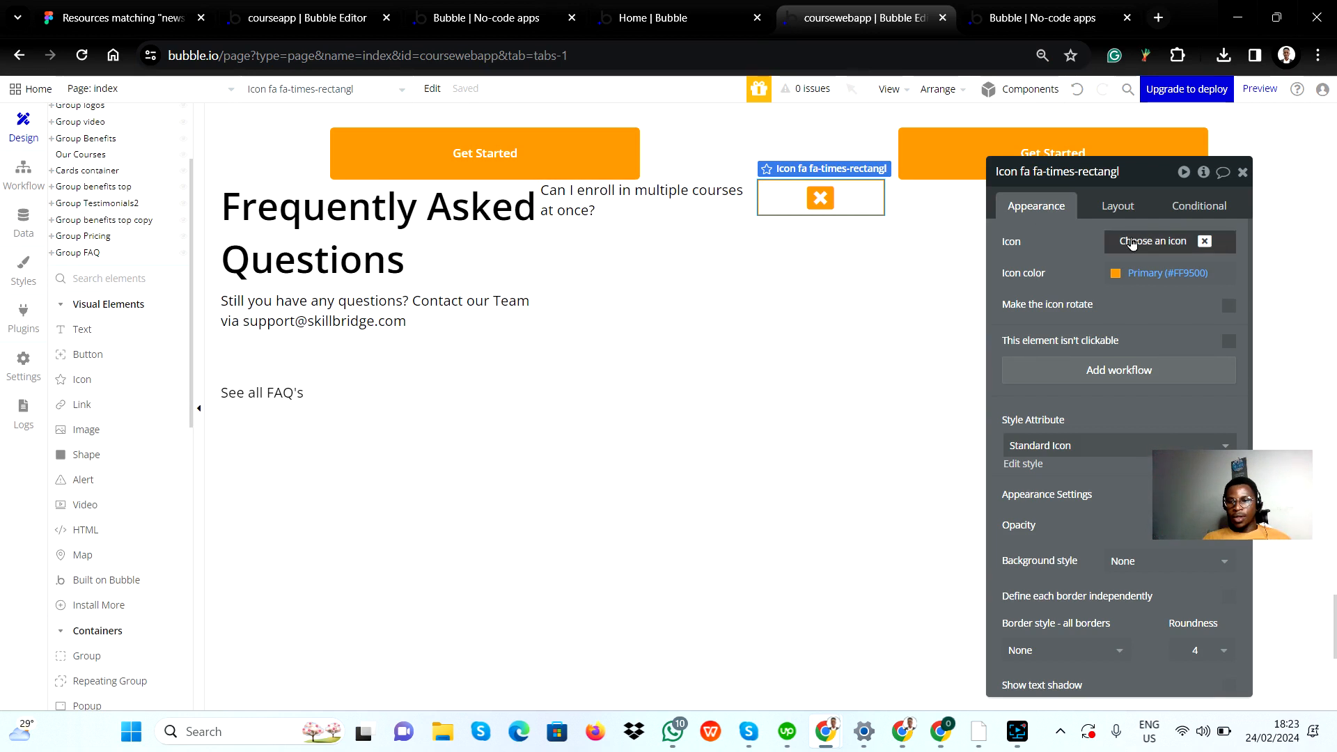
click(1205, 247)
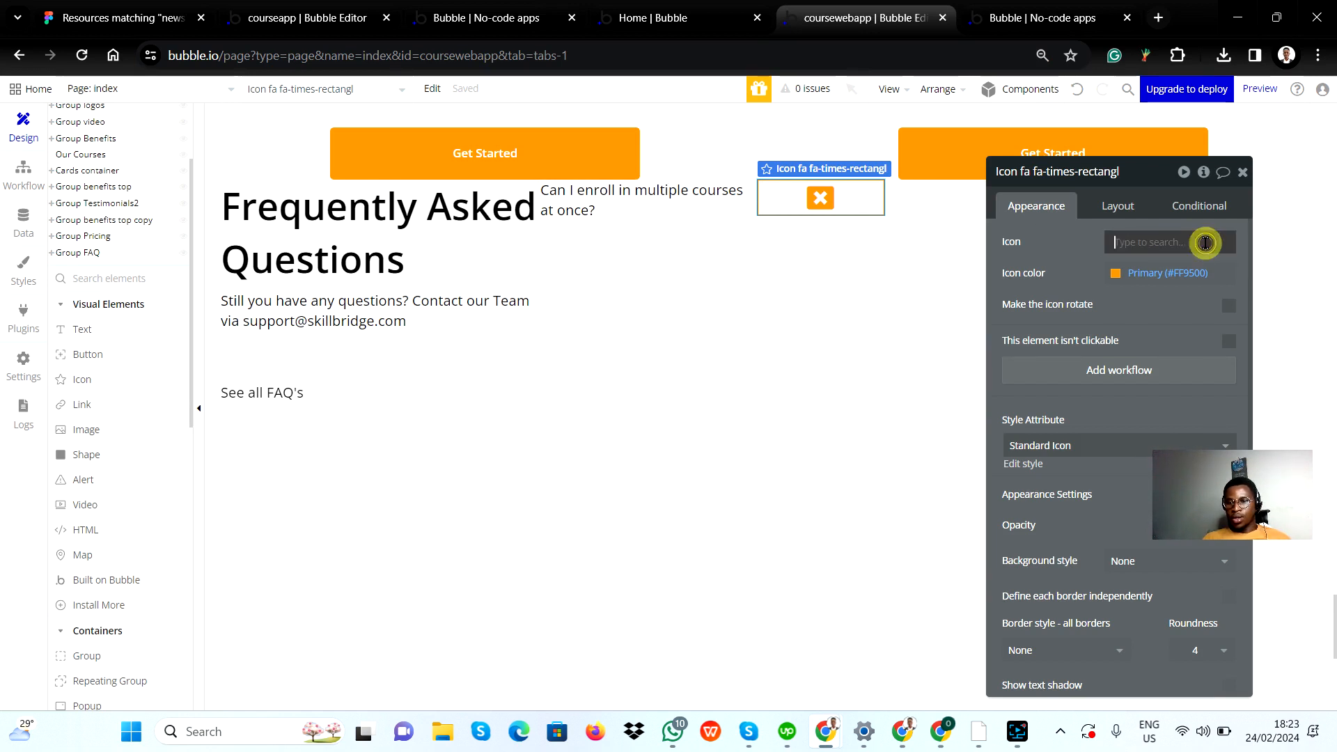
scroll(1184, 371, up, 10)
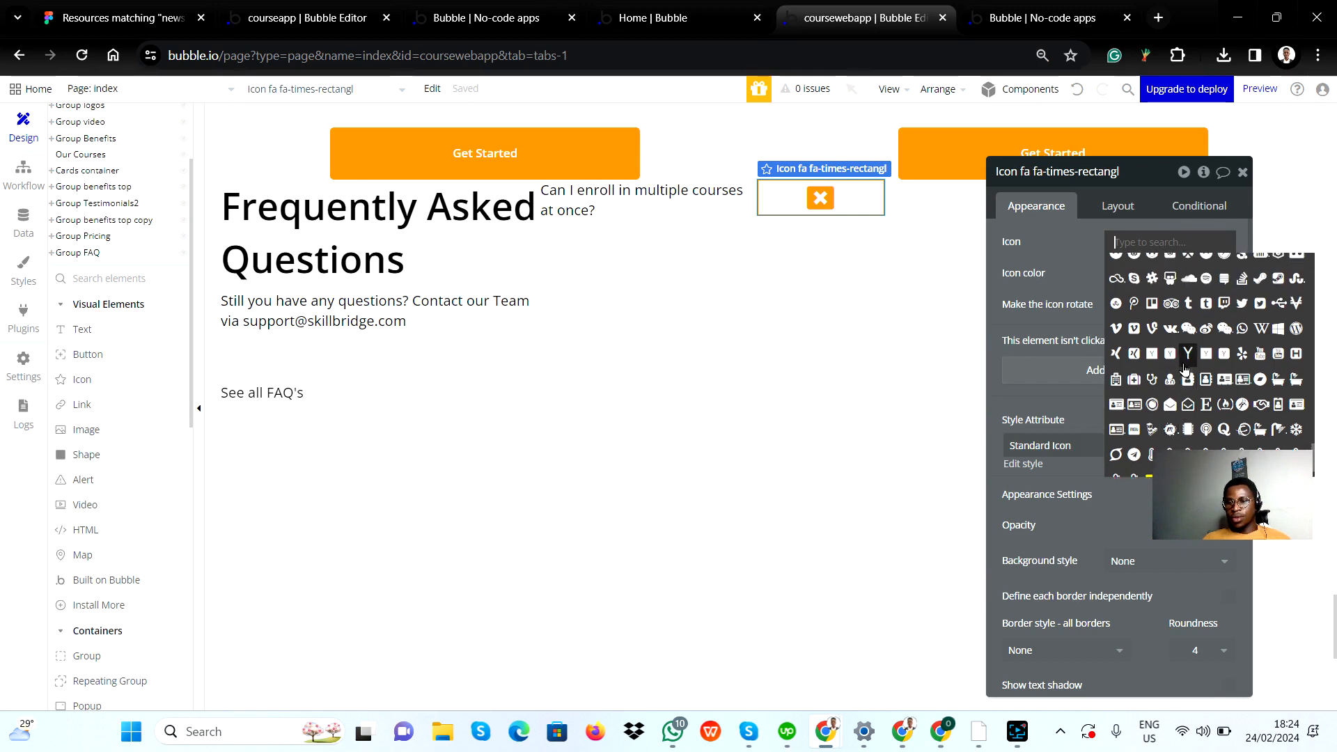
scroll(1226, 379, up, 10)
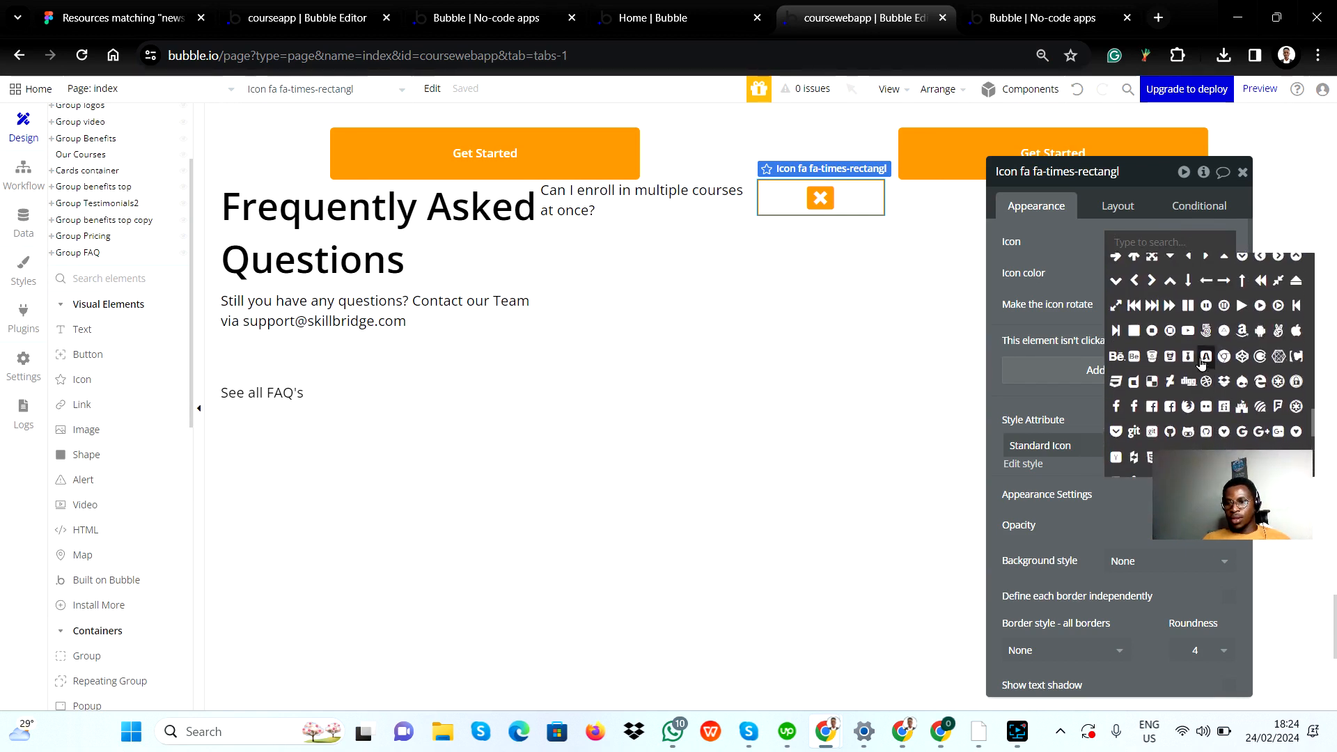
scroll(1211, 342, up, 10)
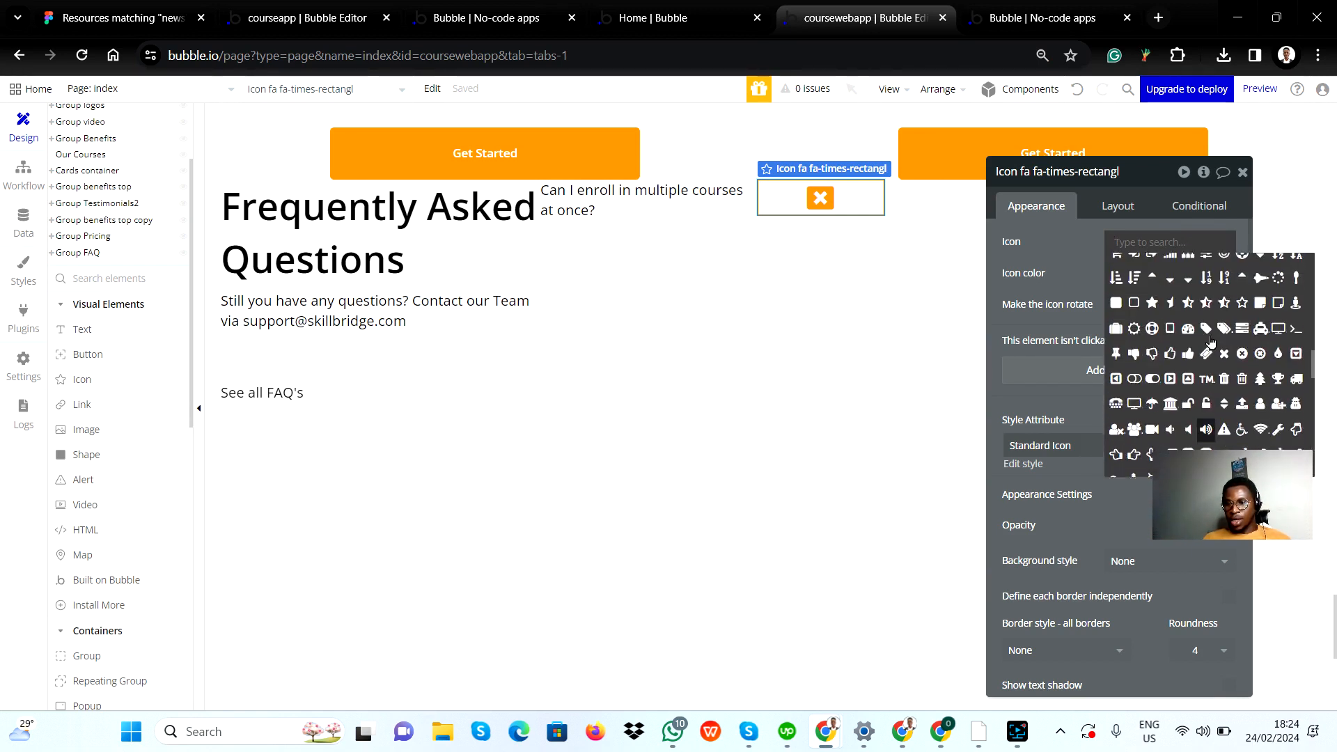
scroll(1210, 342, up, 10)
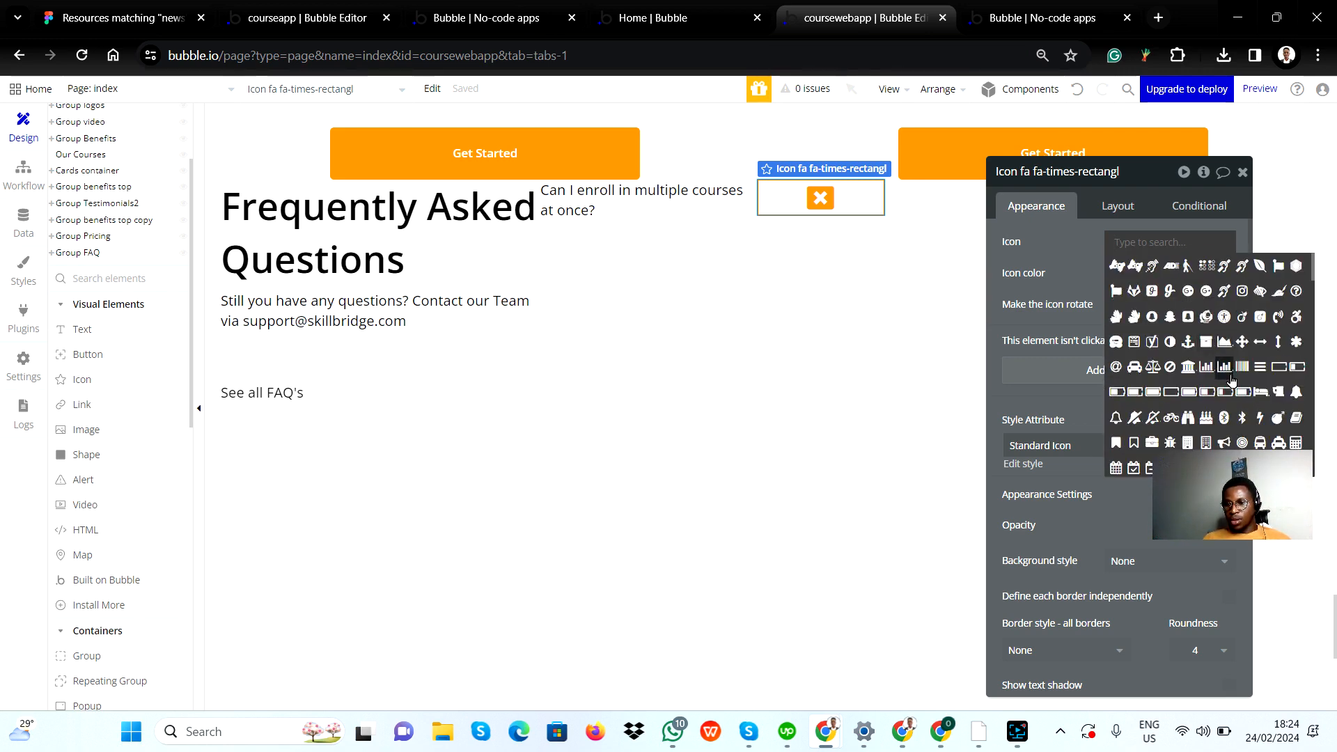
text(pl)
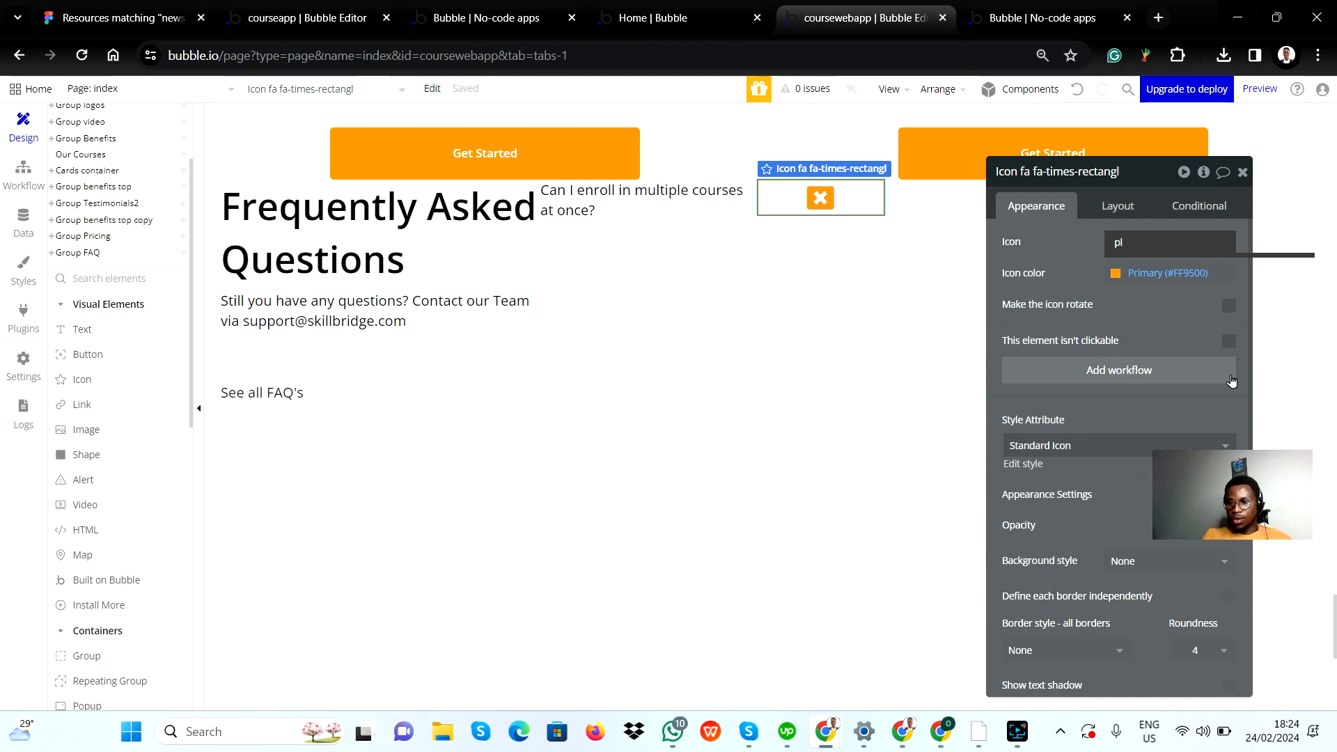
text(us)
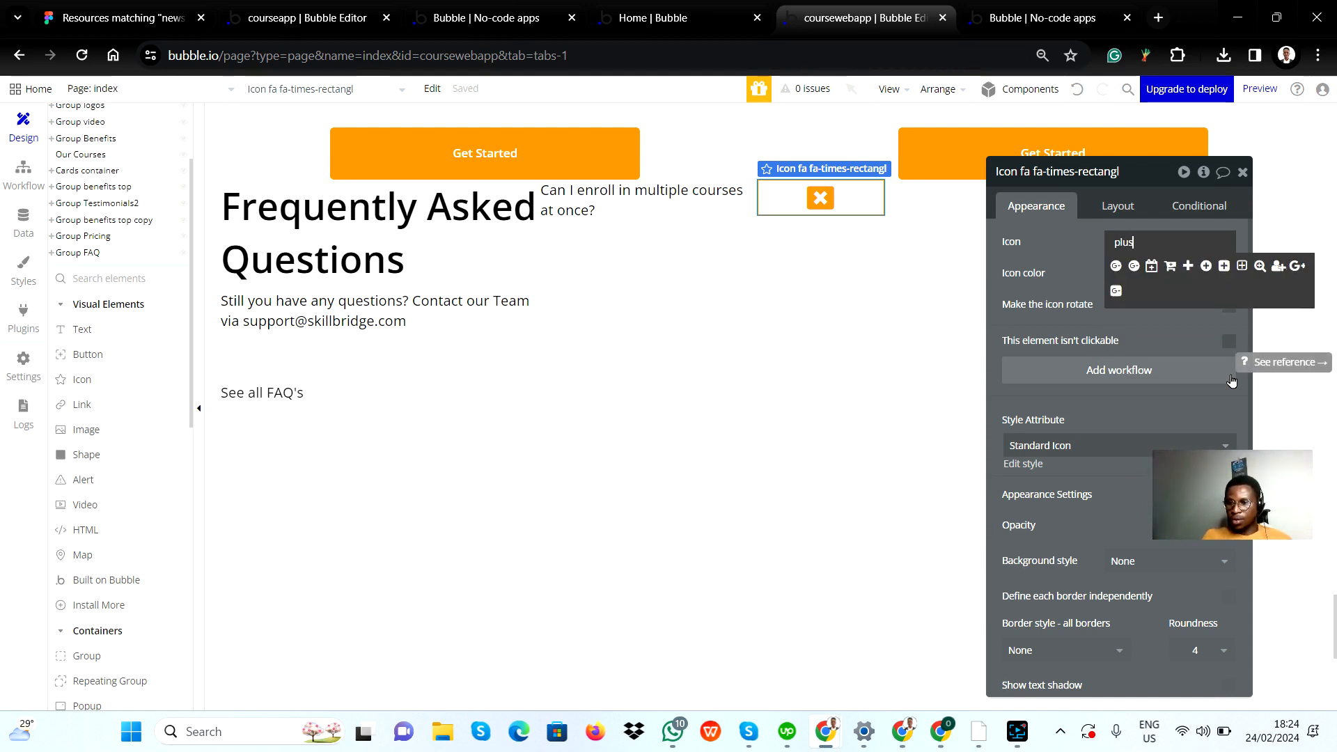
click(1224, 264)
Step: Set the container alignment of Group questions to space between
click(894, 299)
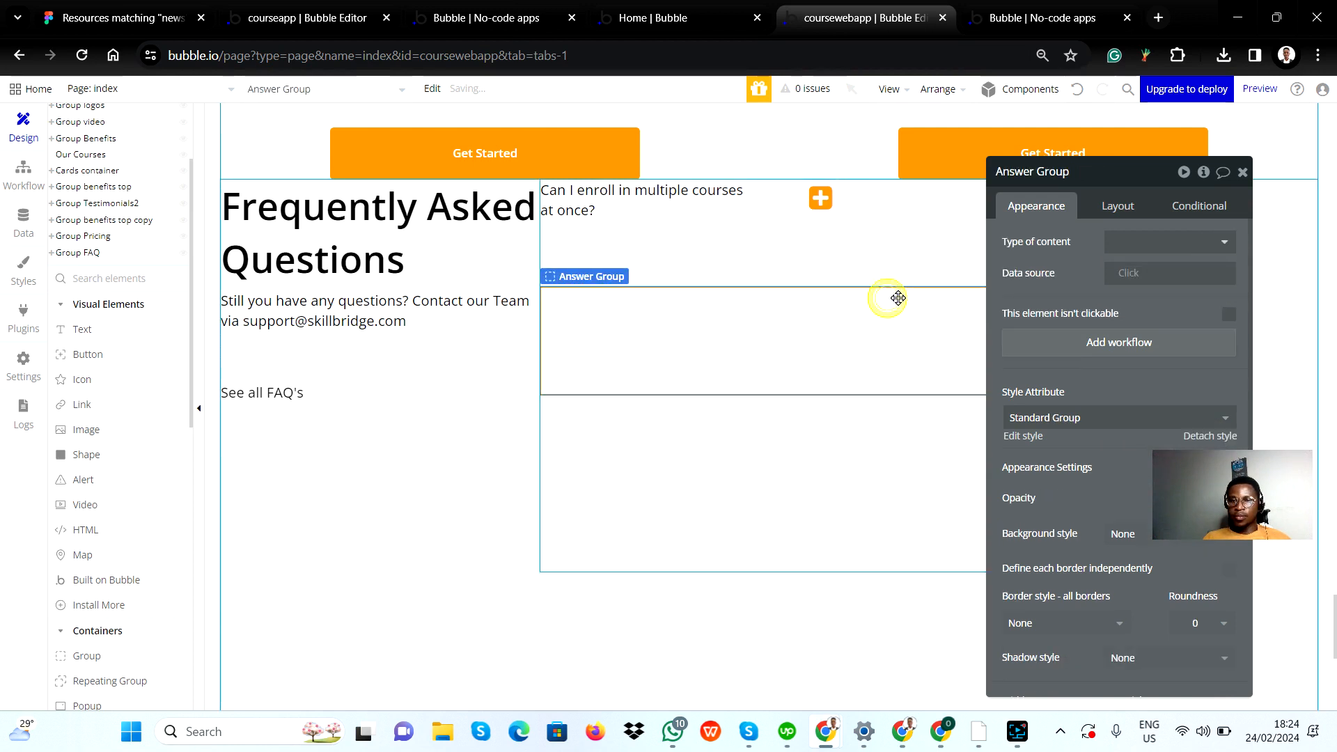
click(850, 262)
click(1242, 172)
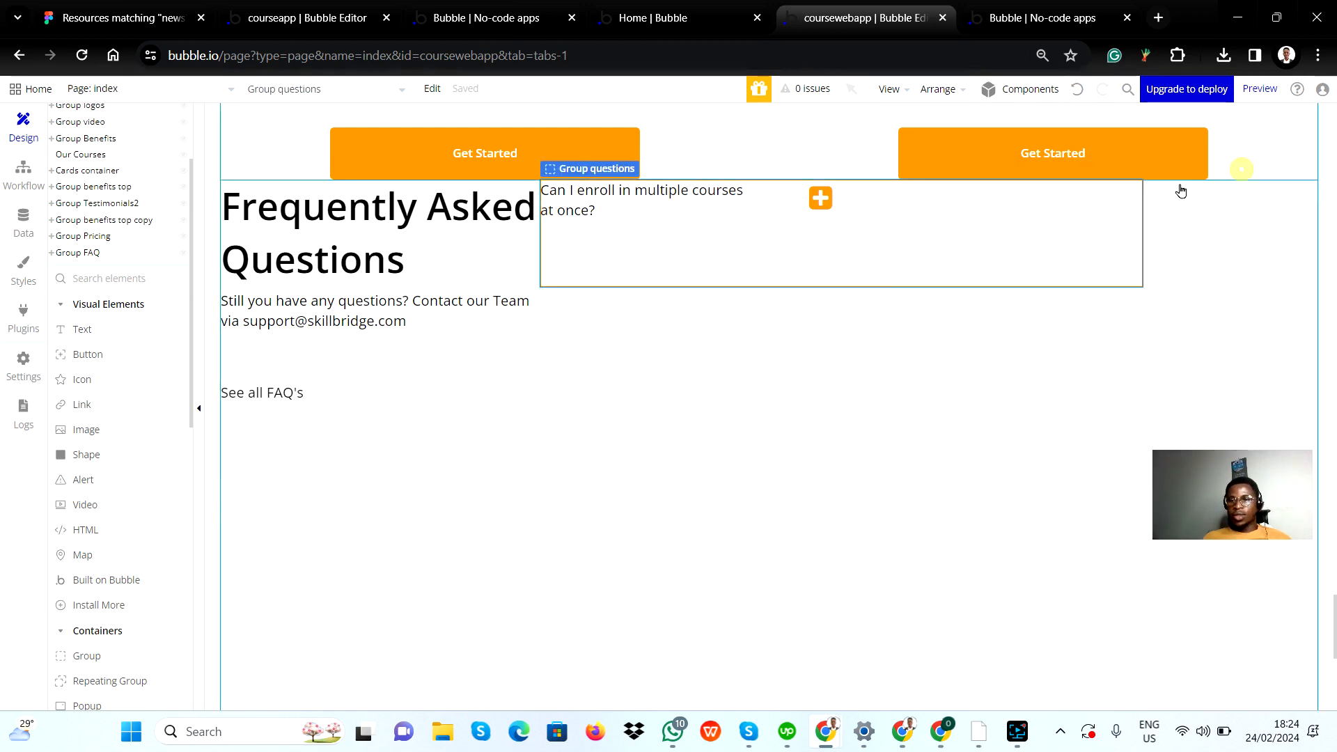
click(730, 228)
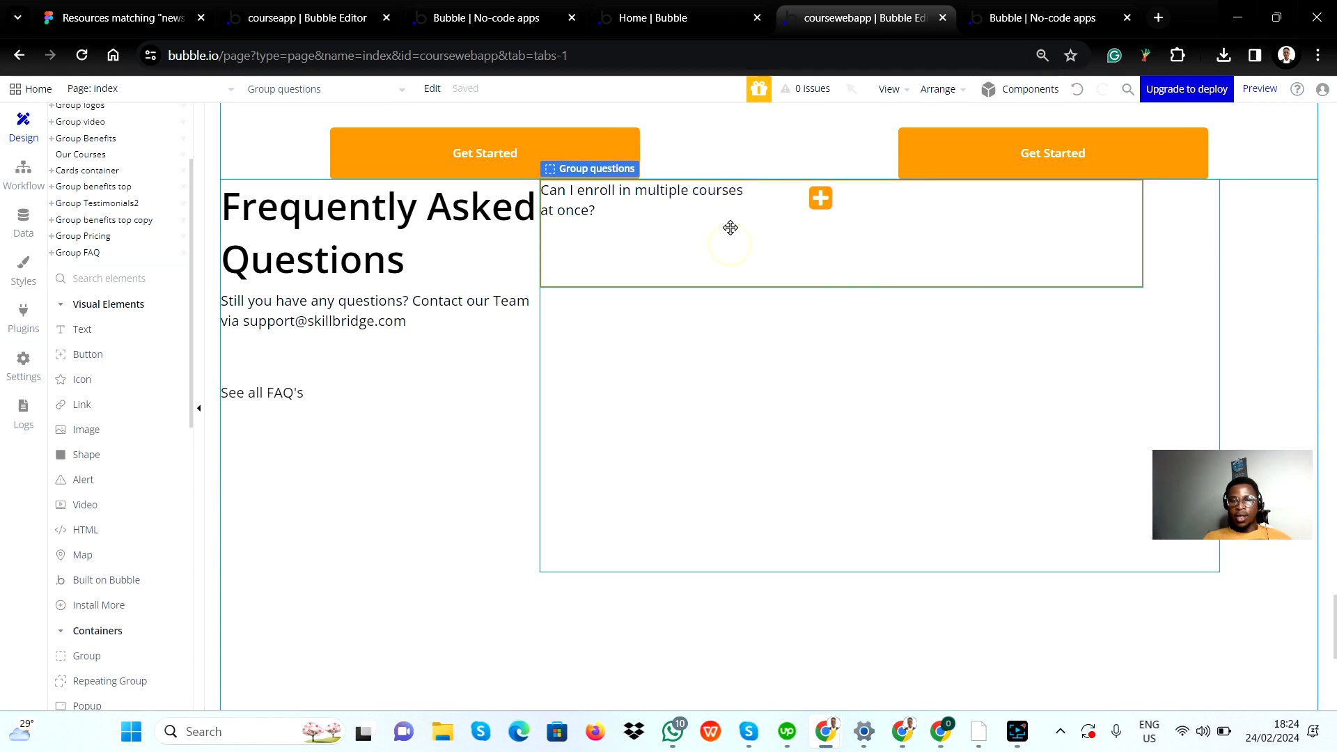
click(770, 254)
double_click(1015, 231)
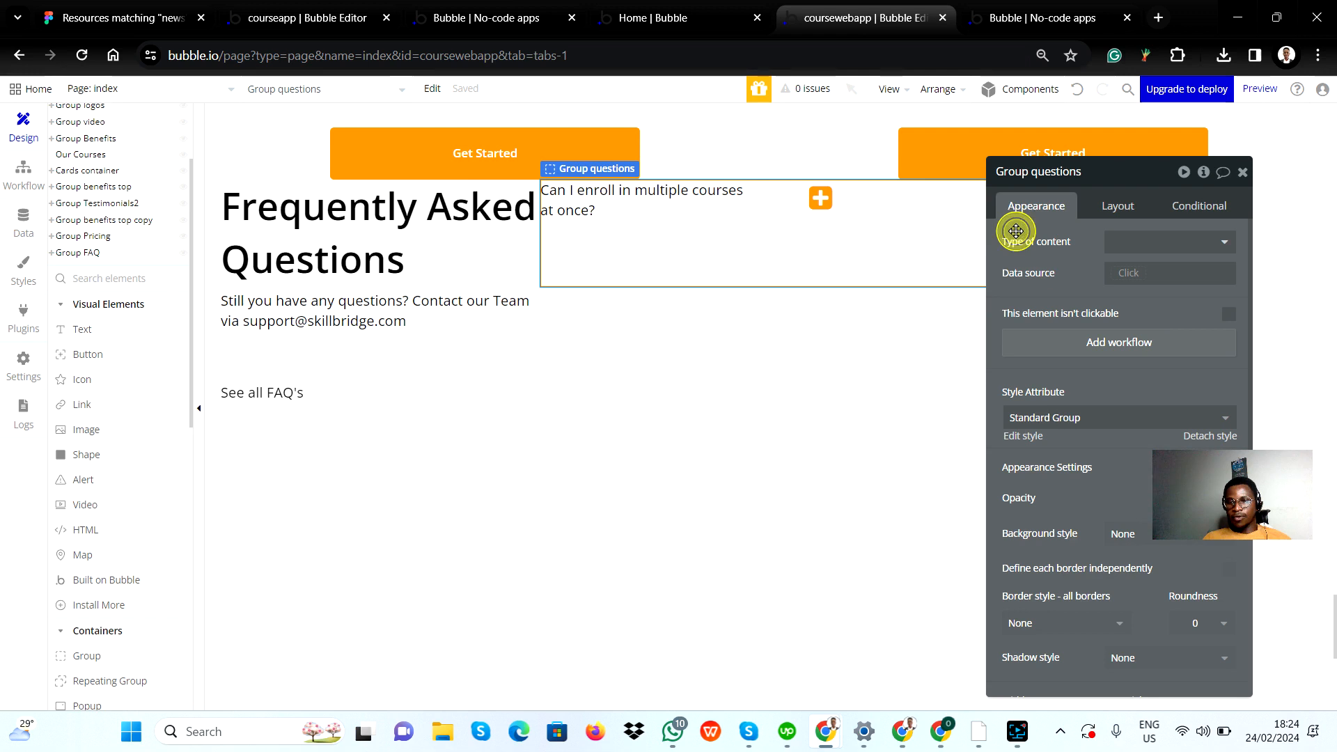
click(1132, 207)
click(1184, 275)
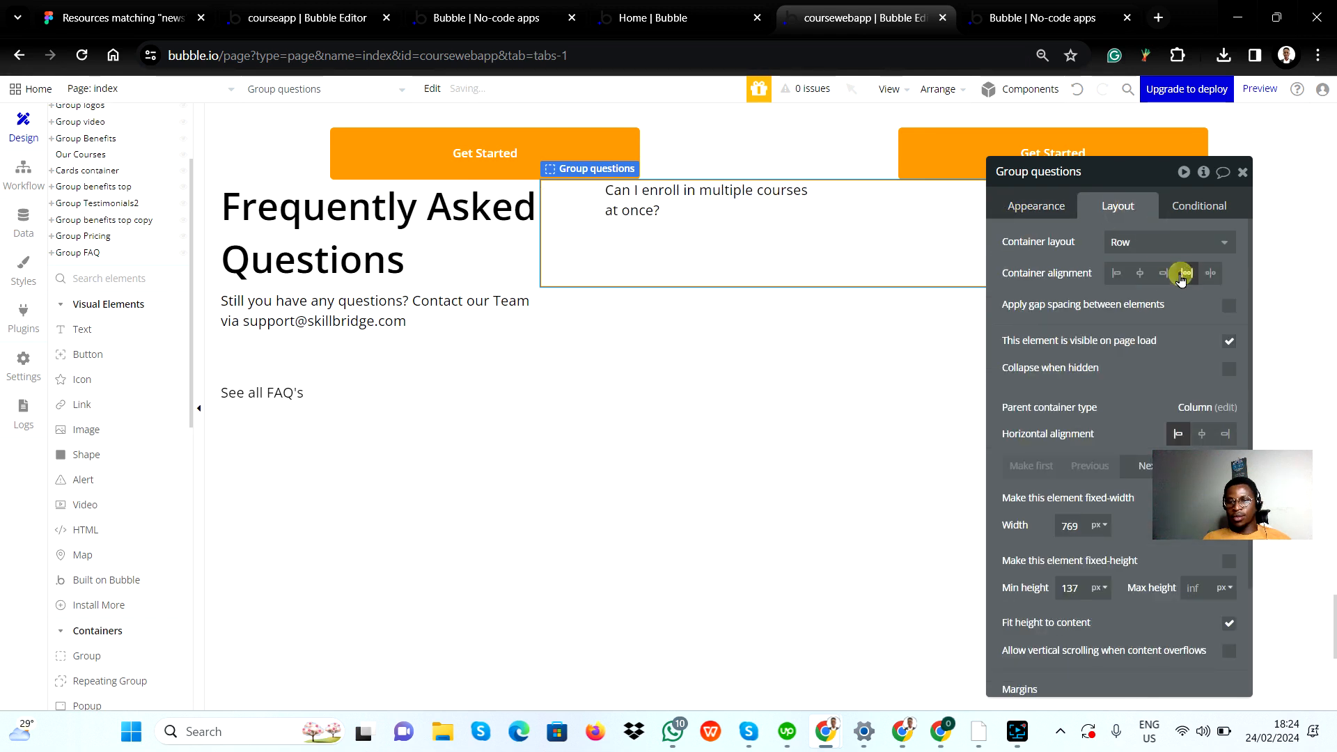
click(1218, 276)
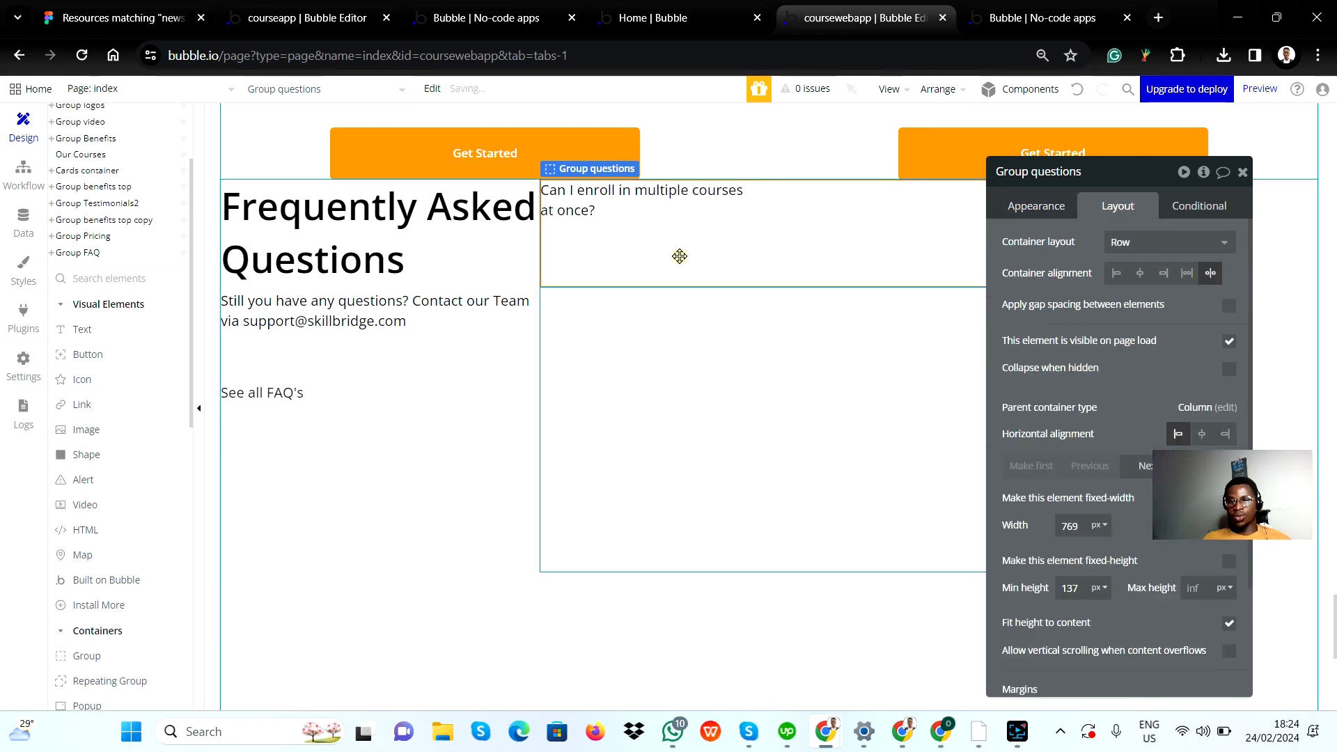
Step: Turn off the fixed width of the question text, then check the question's heading text in Figma and return to Bubble
click(712, 201)
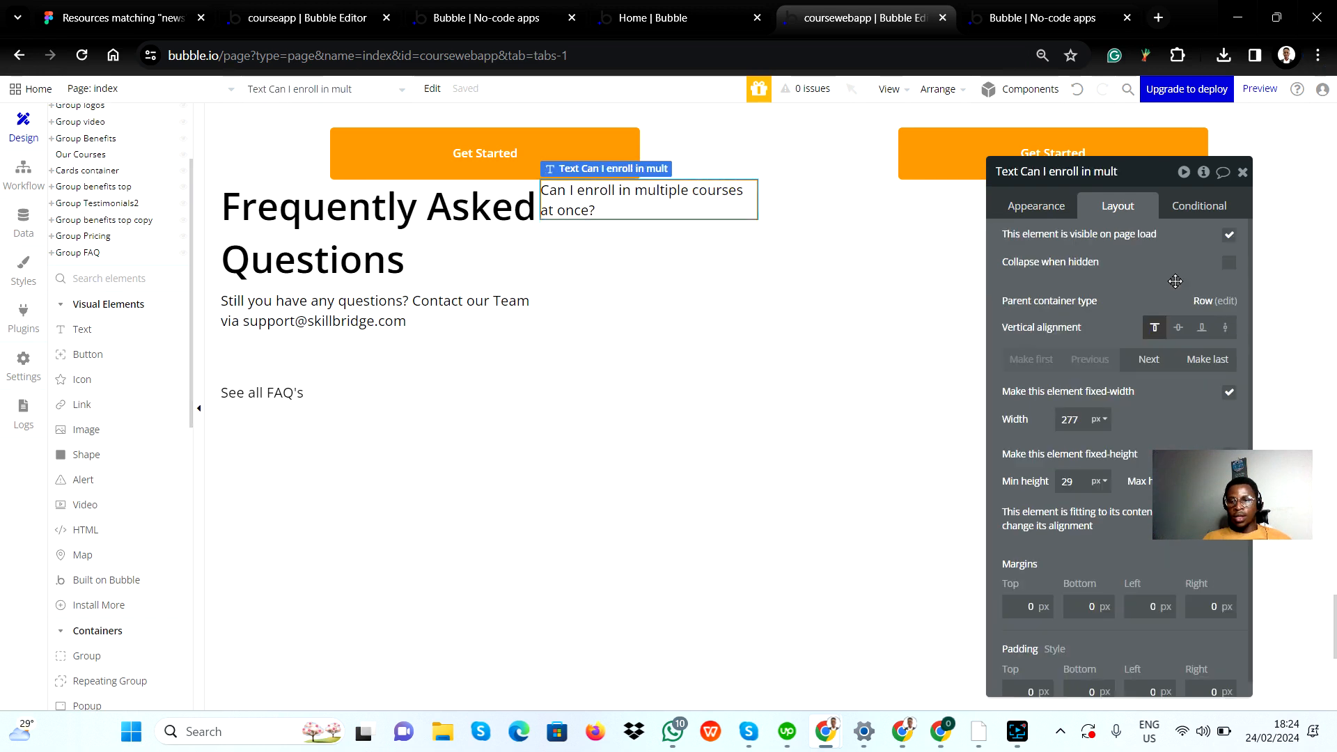
click(1229, 393)
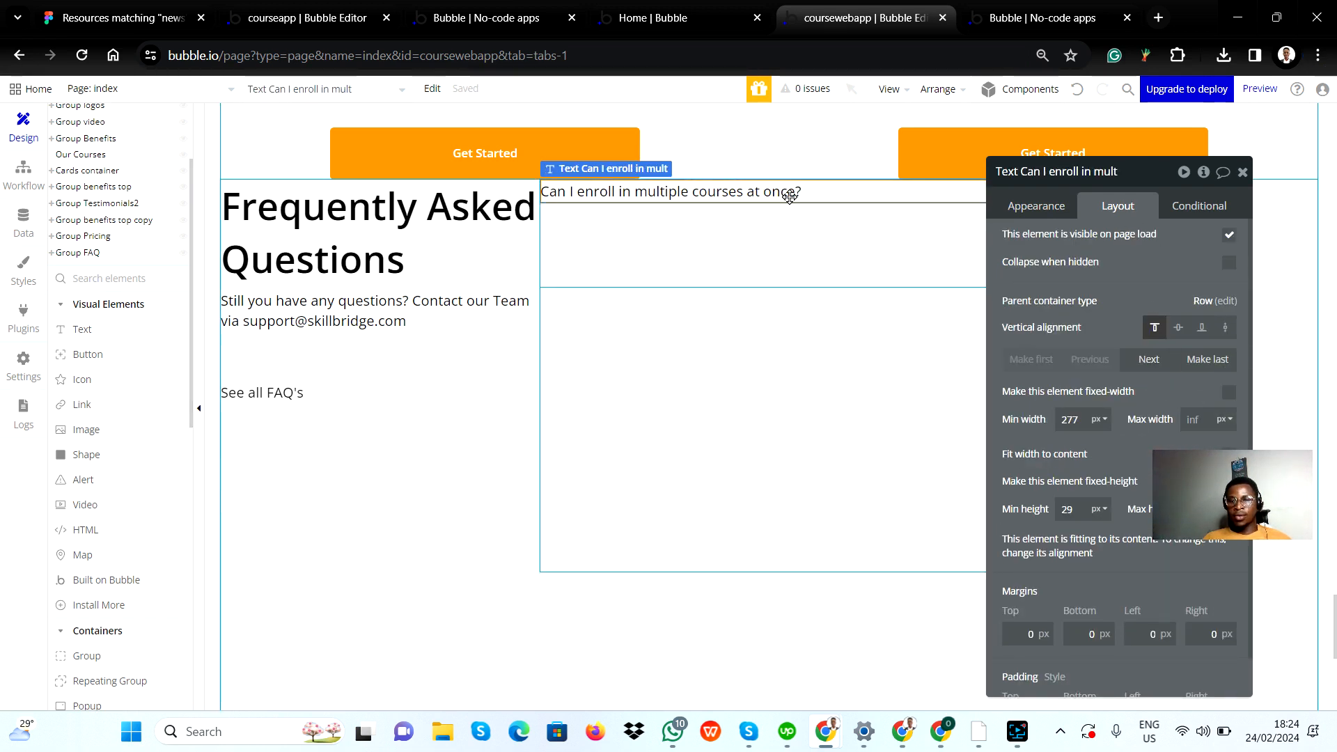
key(alt+Tab)
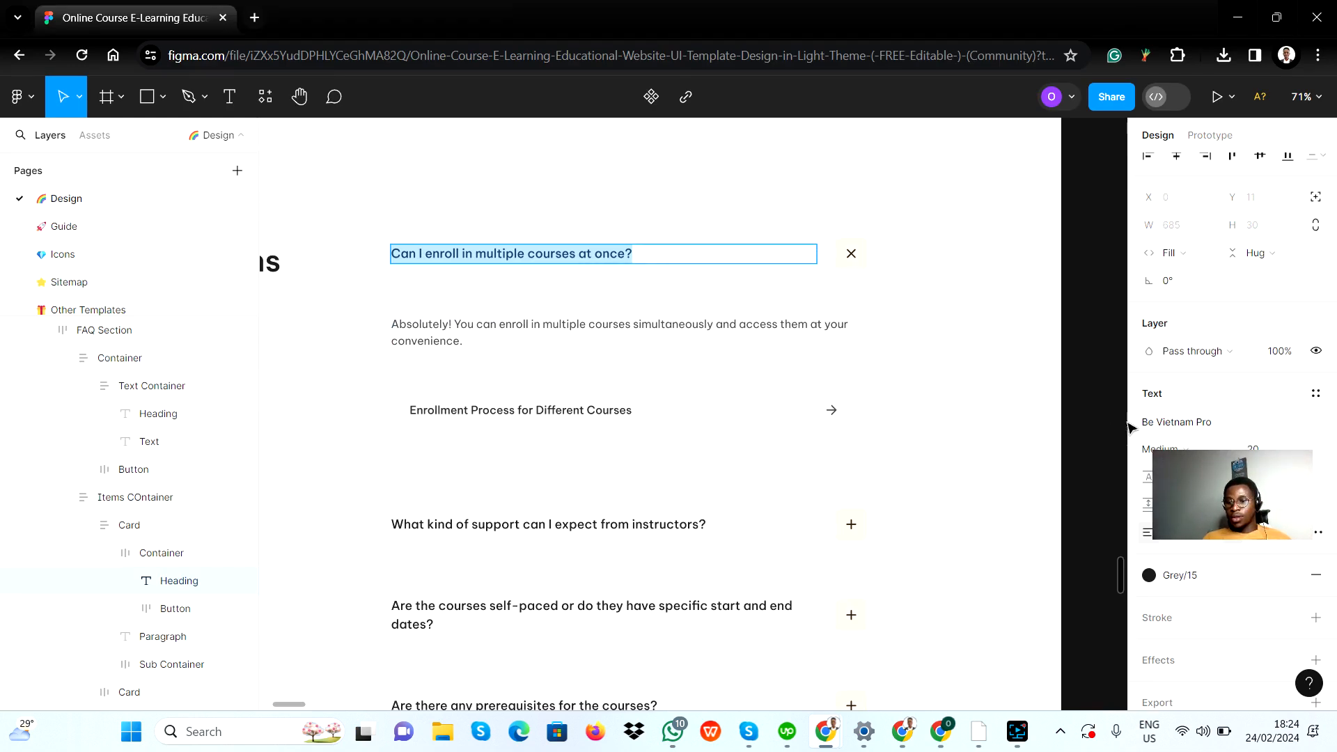
key(alt+Tab)
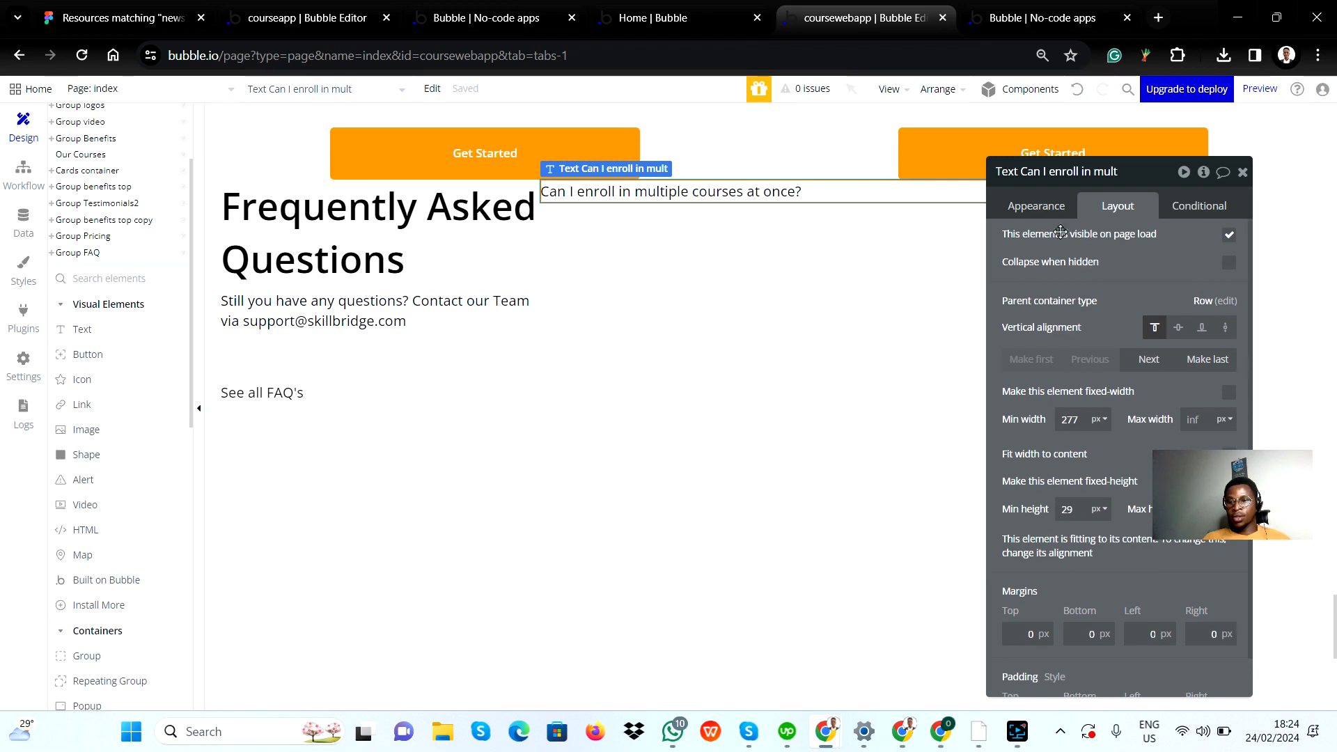
Step: Set the question text's font size to 20 px and its weight to 500 (Medium)
click(1051, 210)
scroll(1124, 548, down, 2)
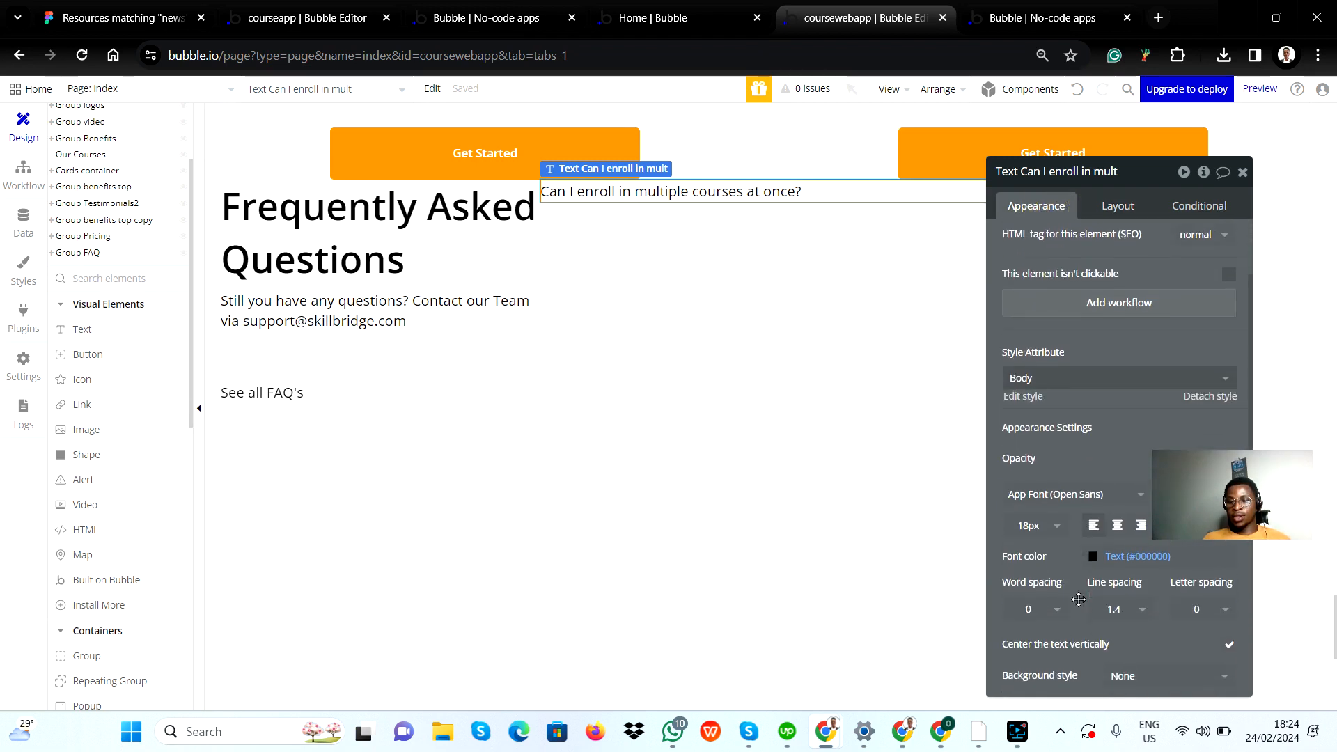
click(1039, 512)
click(1039, 512)
click(1038, 503)
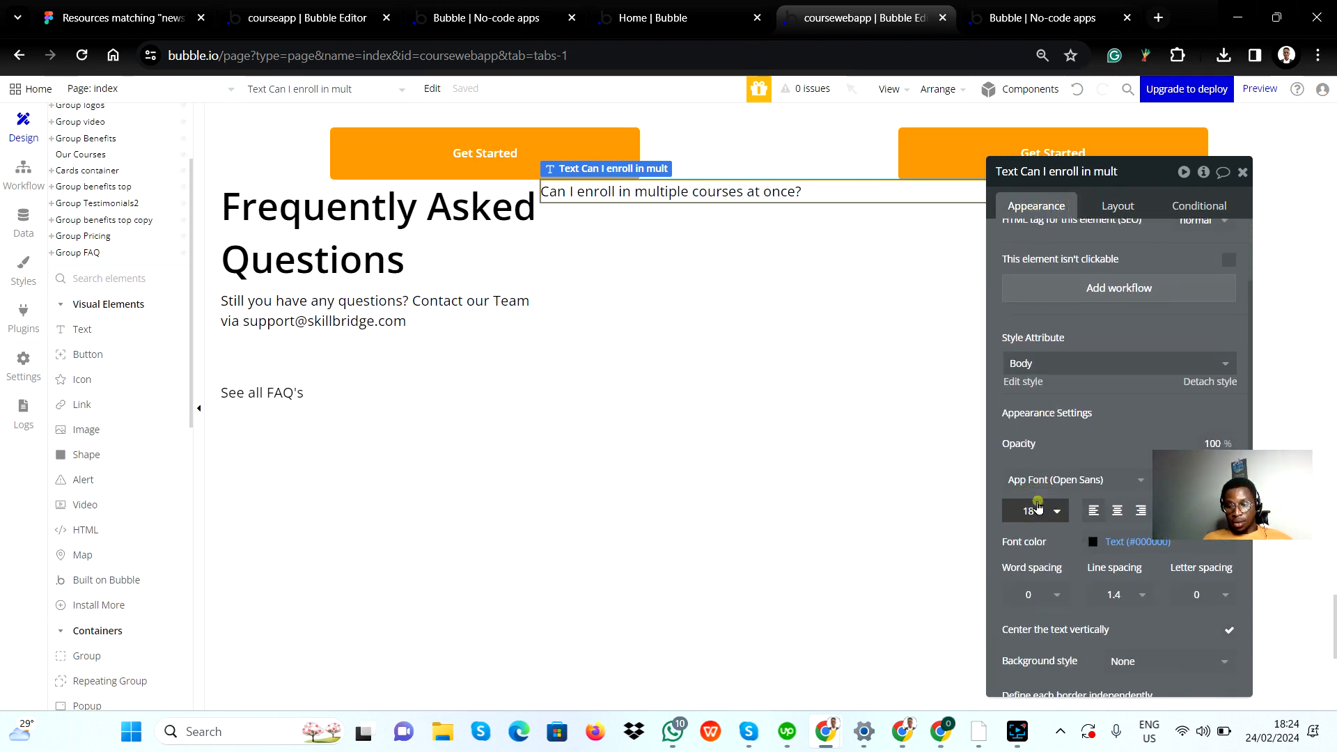
click(1037, 513)
double_click(1037, 512)
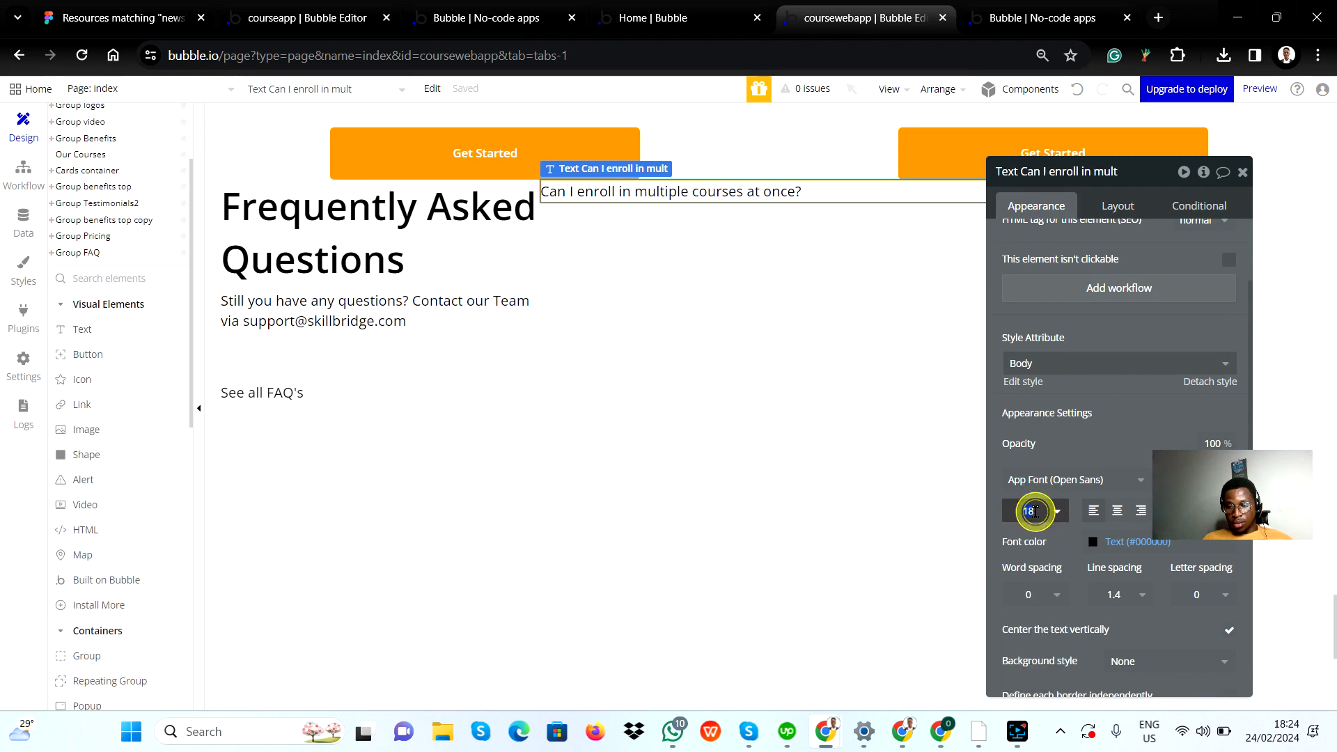
text(20)
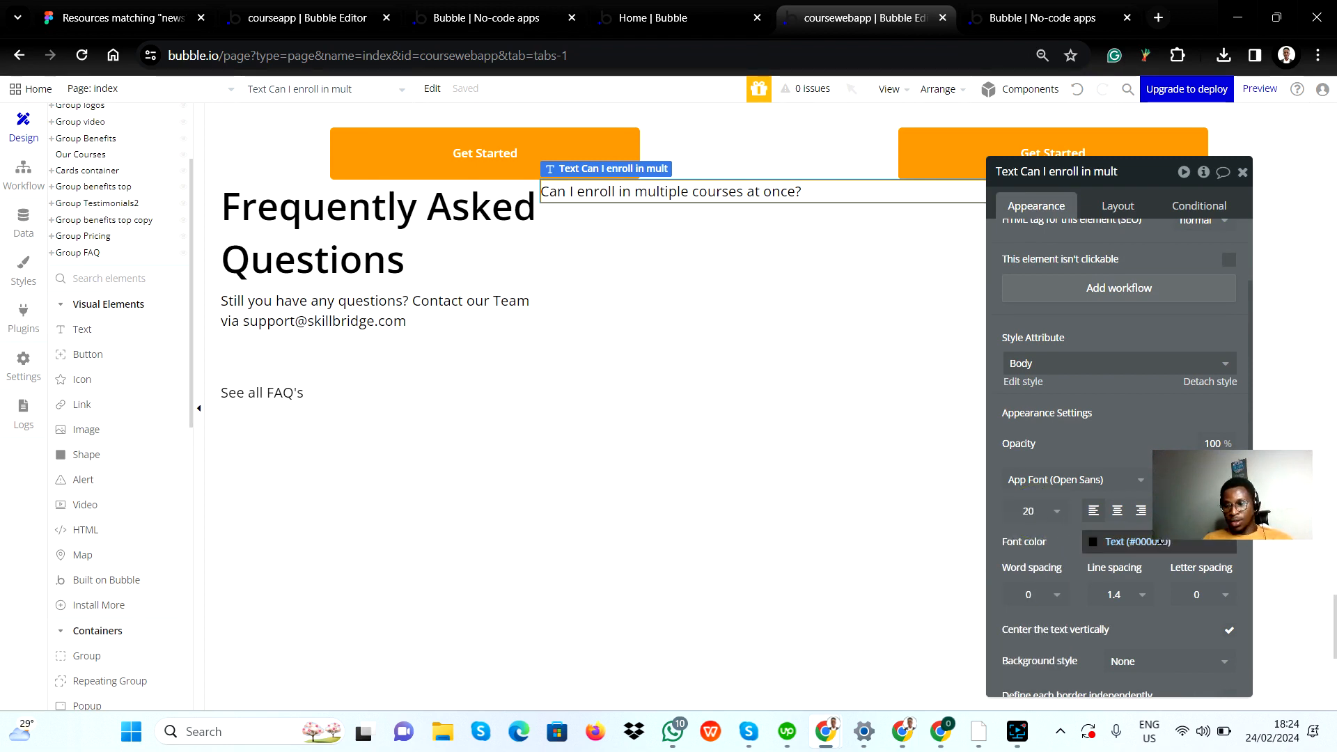
click(1171, 446)
click(1184, 480)
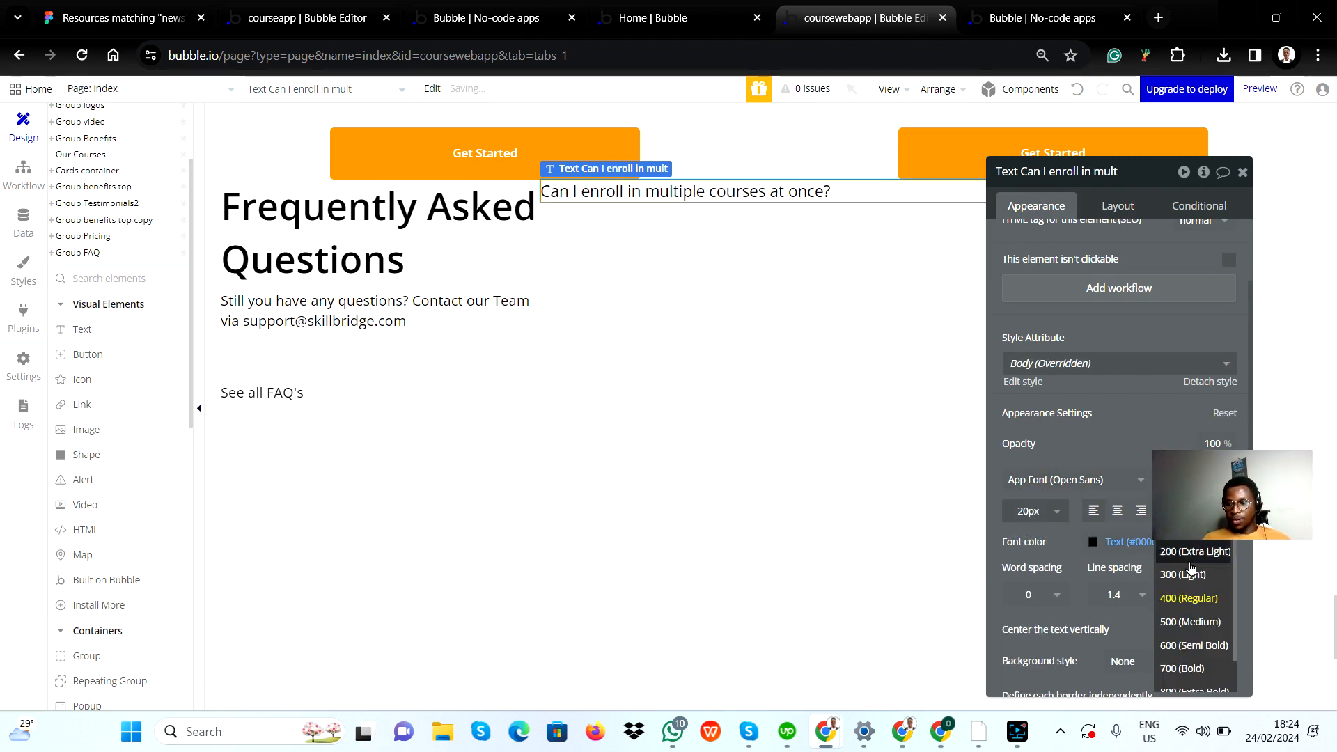
click(1201, 626)
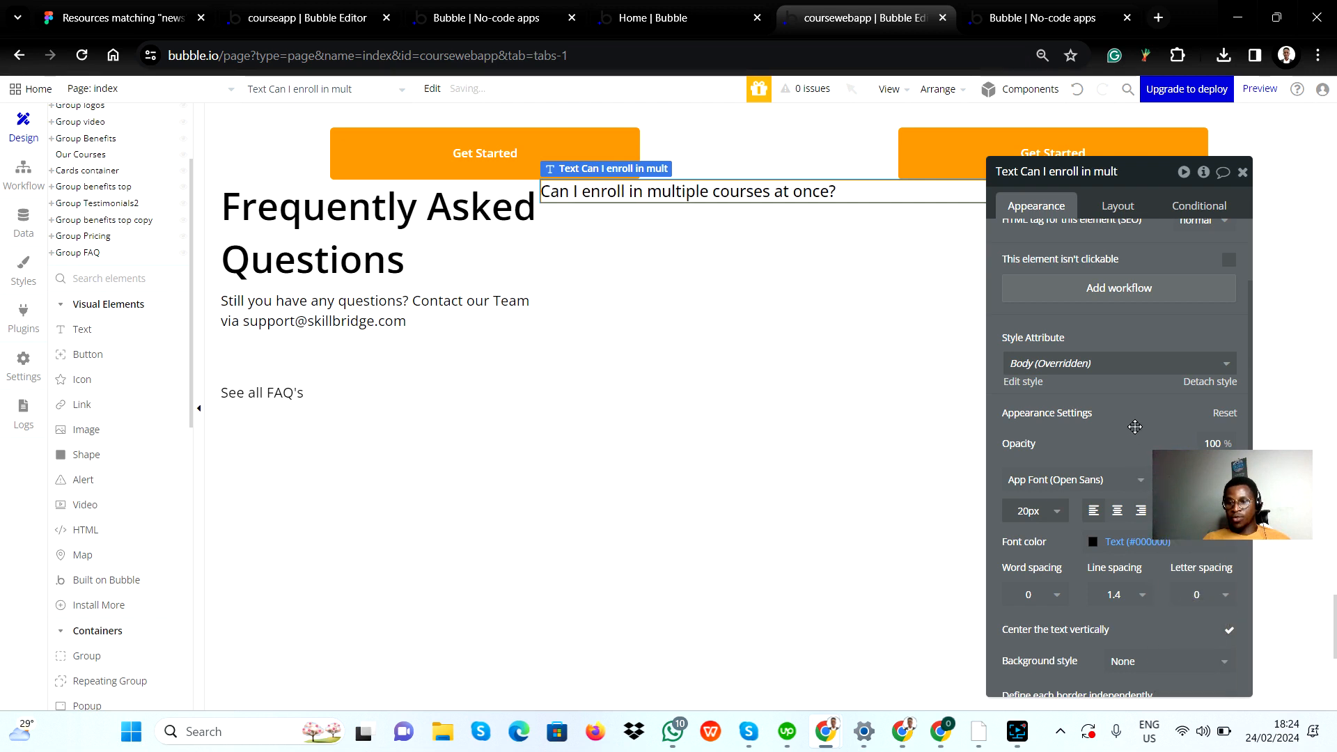
click(1243, 174)
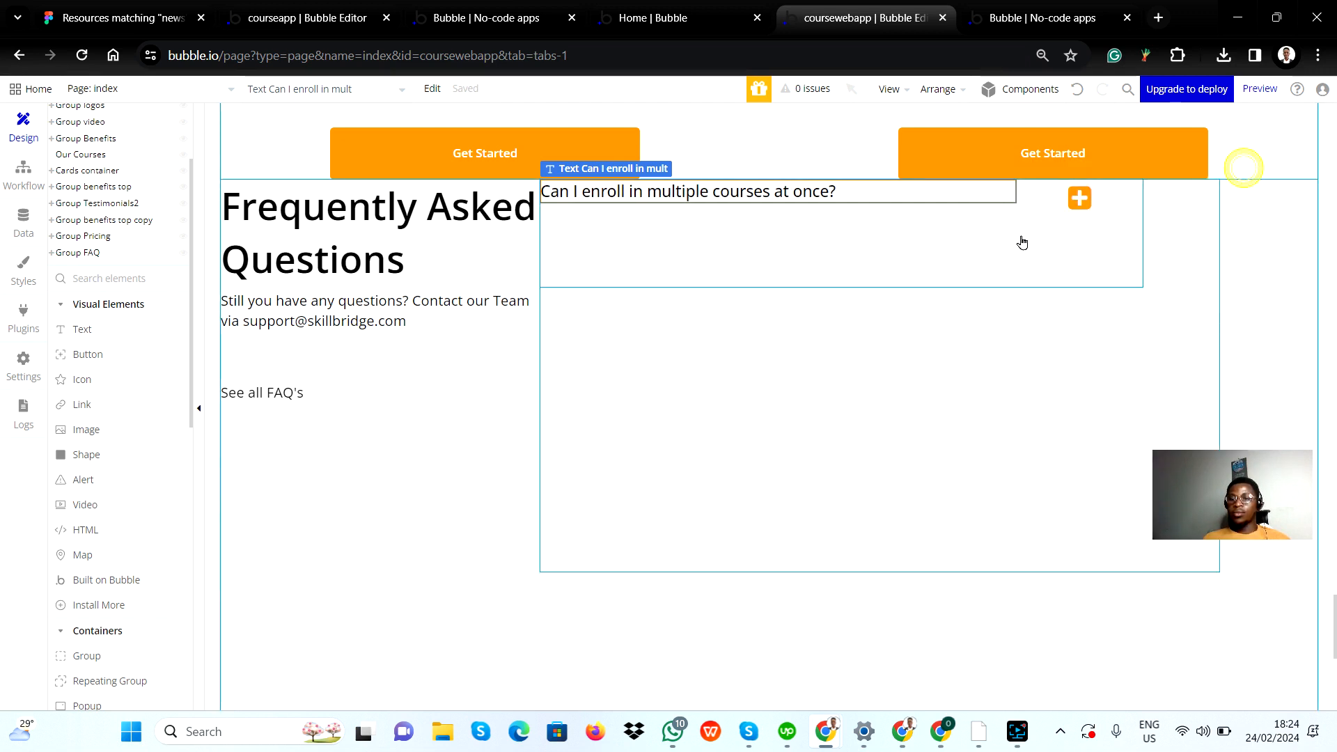
Step: Compare the question row with the Figma design, then set the minimum height of Group questions to 0 px in Bubble
key(alt+Tab)
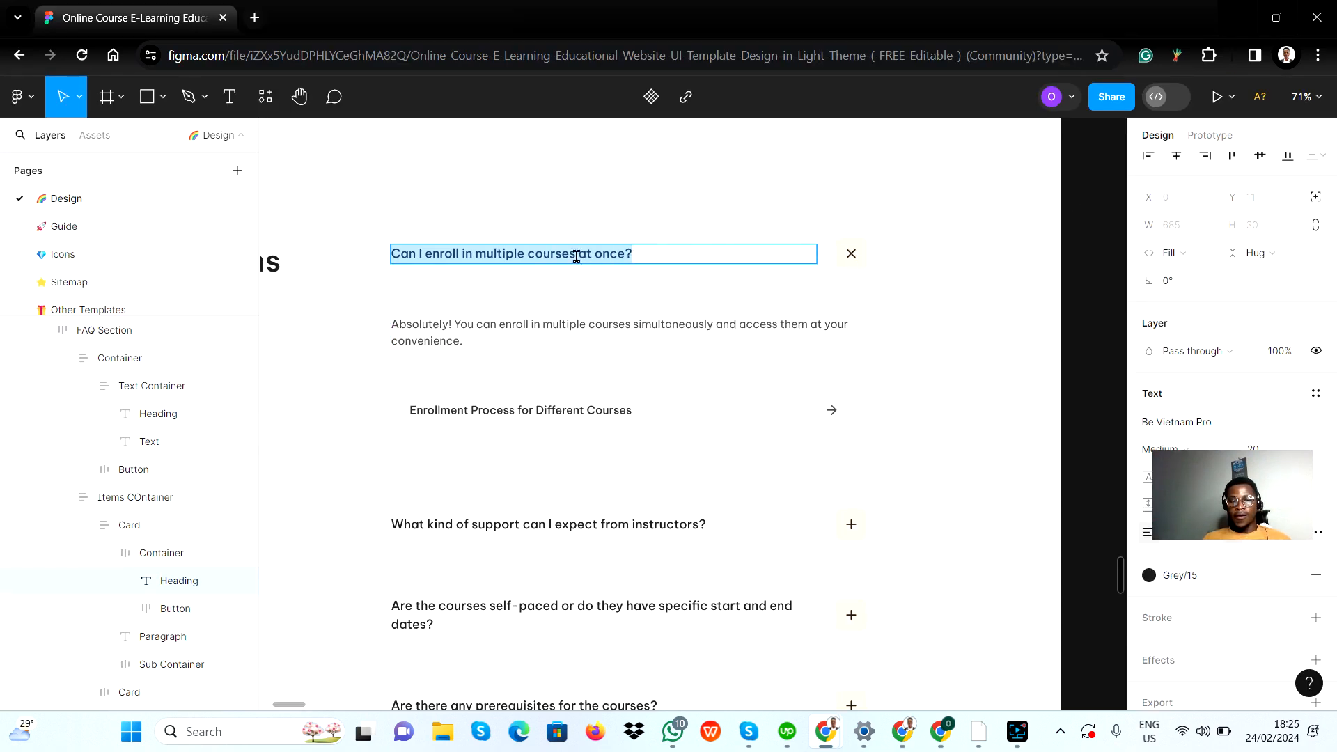
key(alt+Tab)
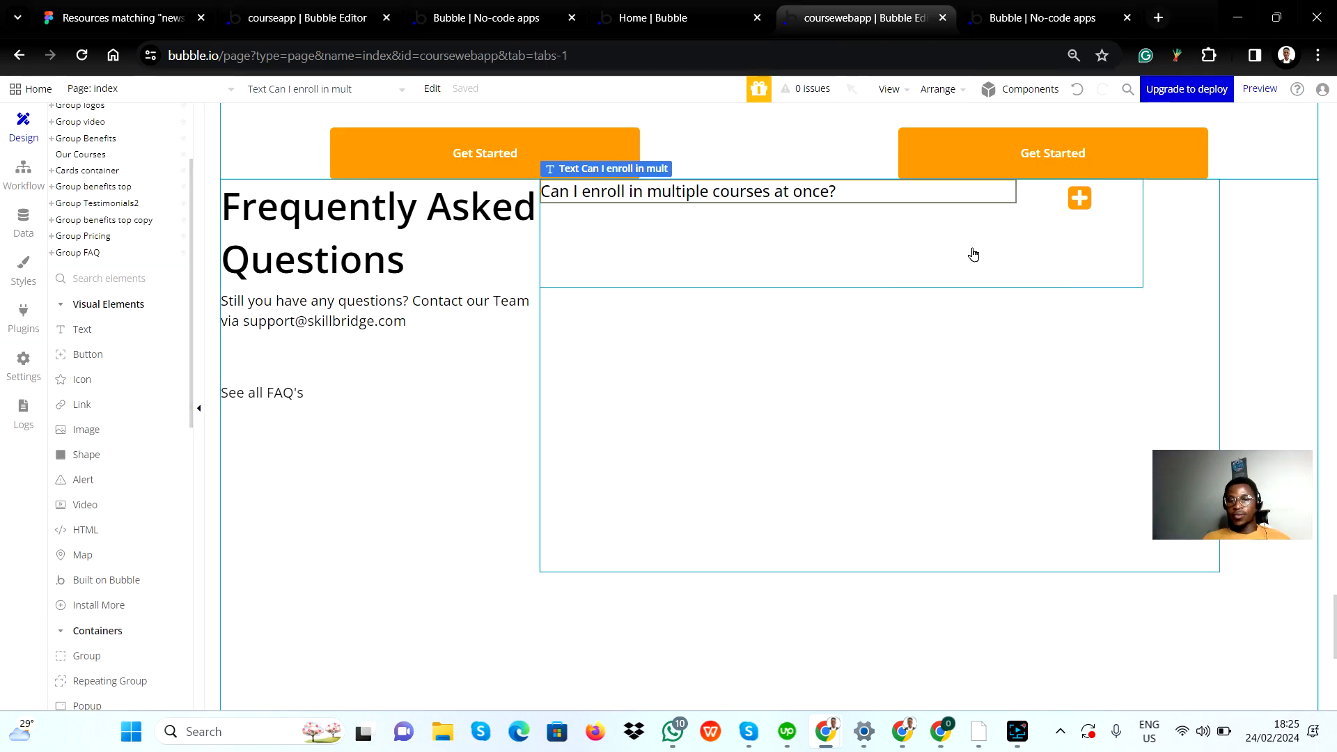
click(897, 259)
double_click(903, 251)
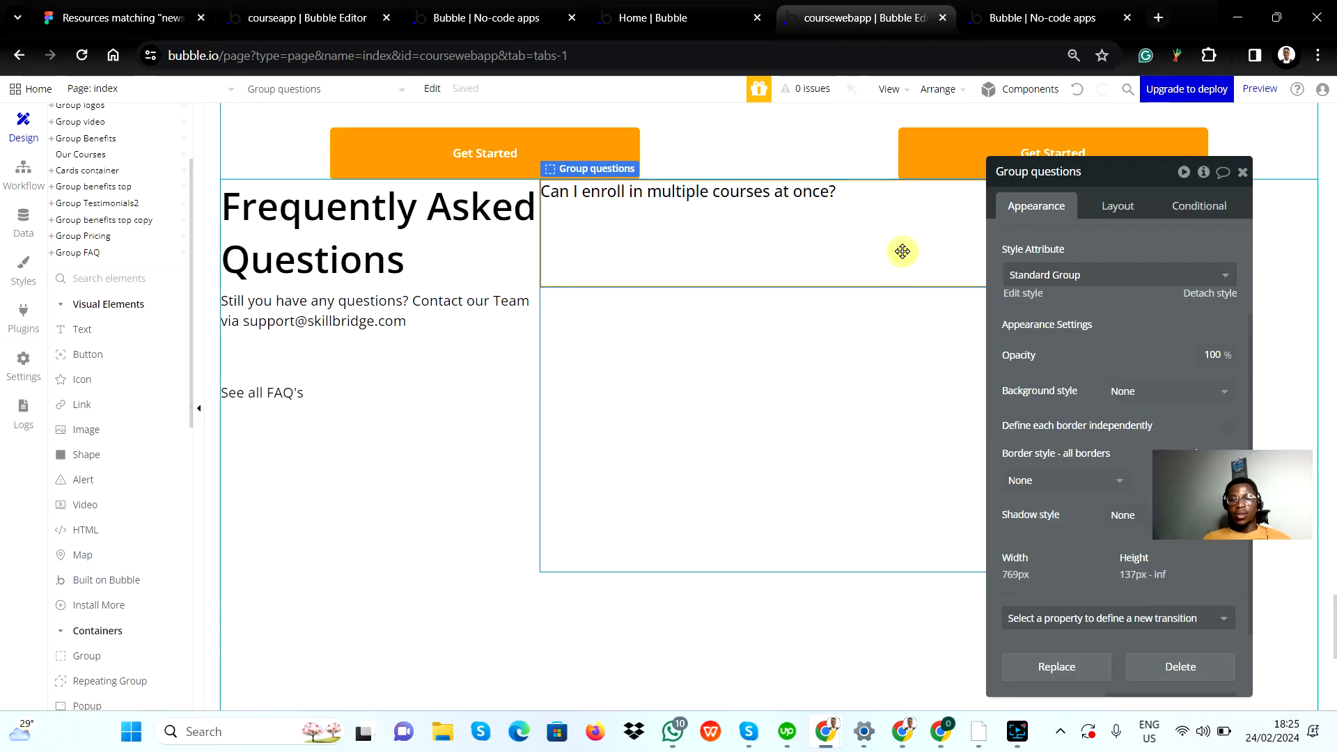
click(1116, 217)
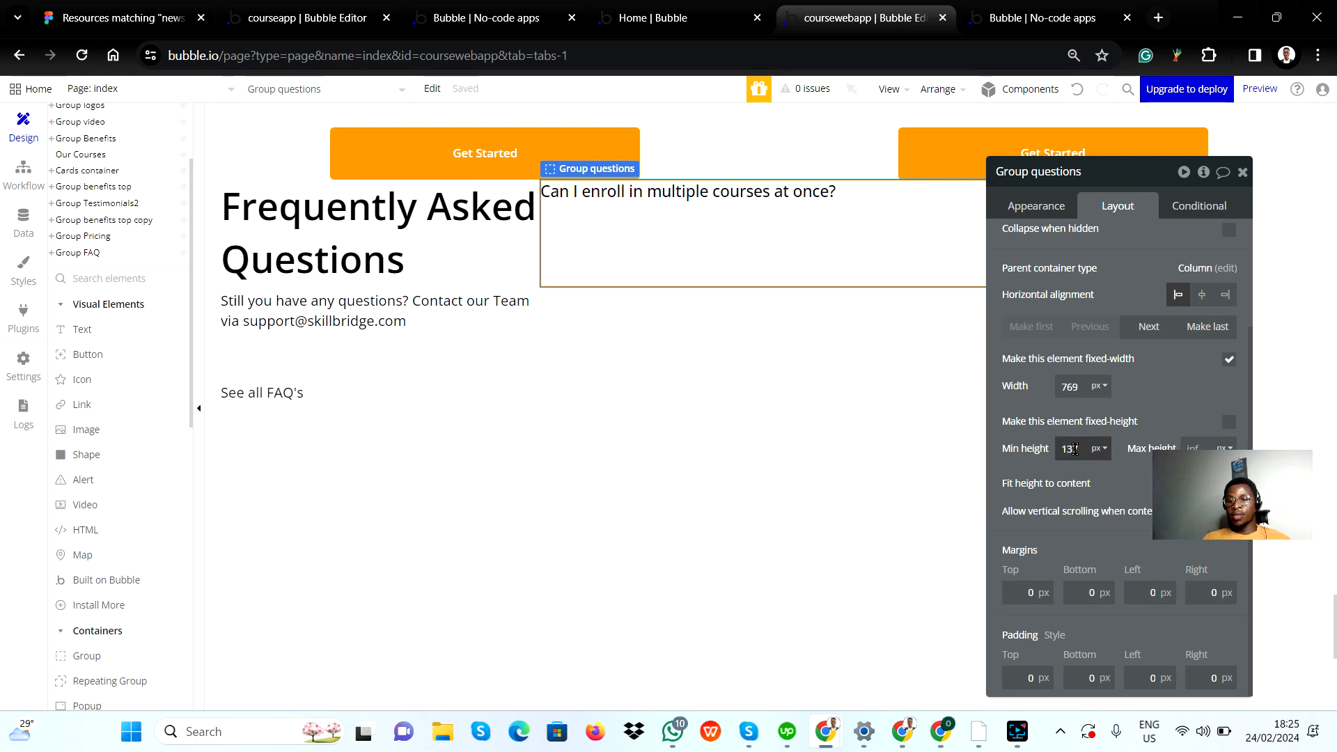
text(0)
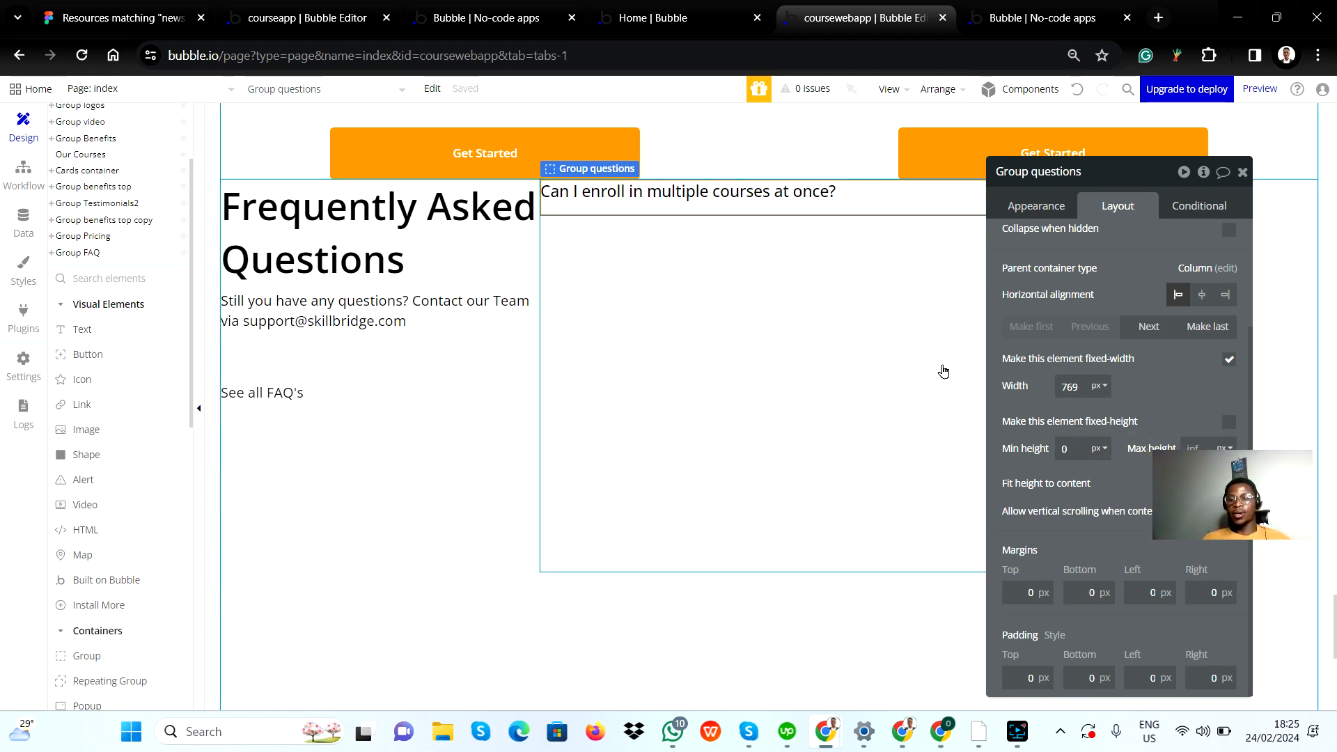
click(1242, 174)
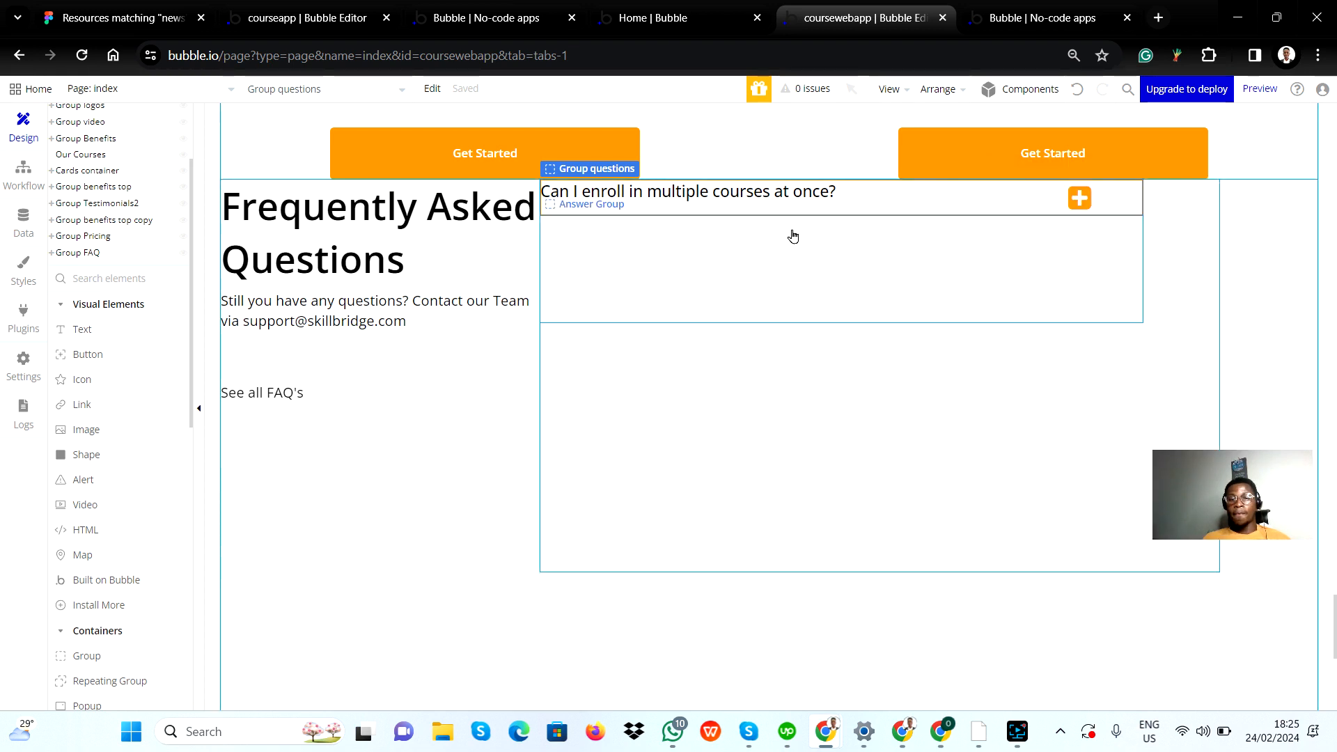
Step: Turn off the fixed width of Group questions and set its minimum width to 250 px
double_click(923, 209)
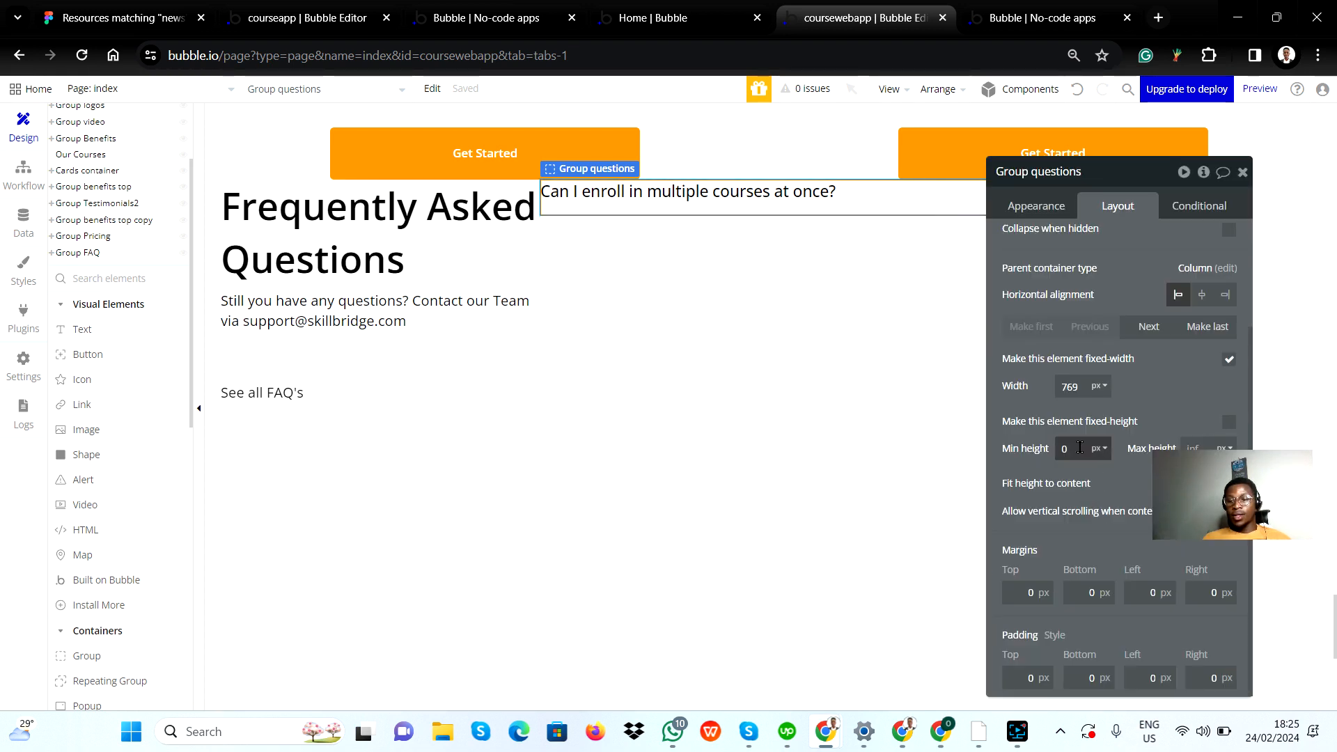
click(1229, 360)
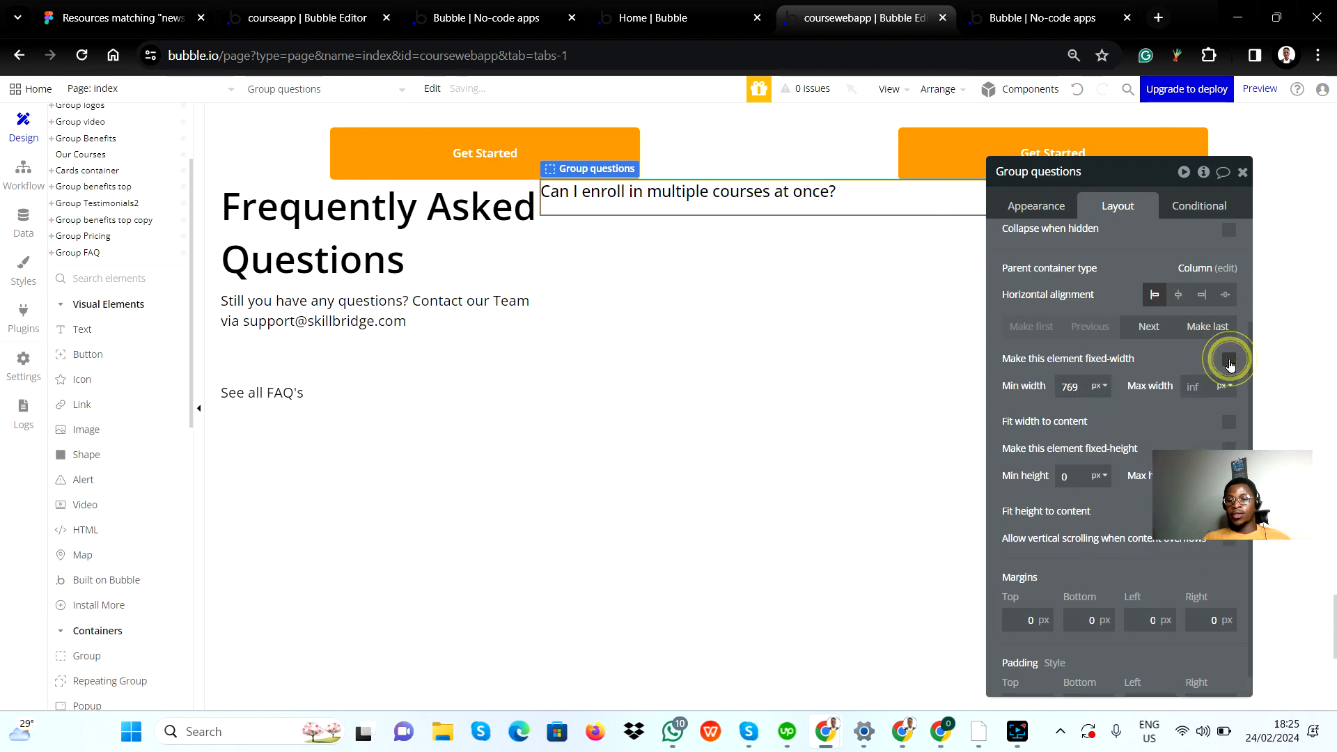
double_click(1069, 385)
text(3)
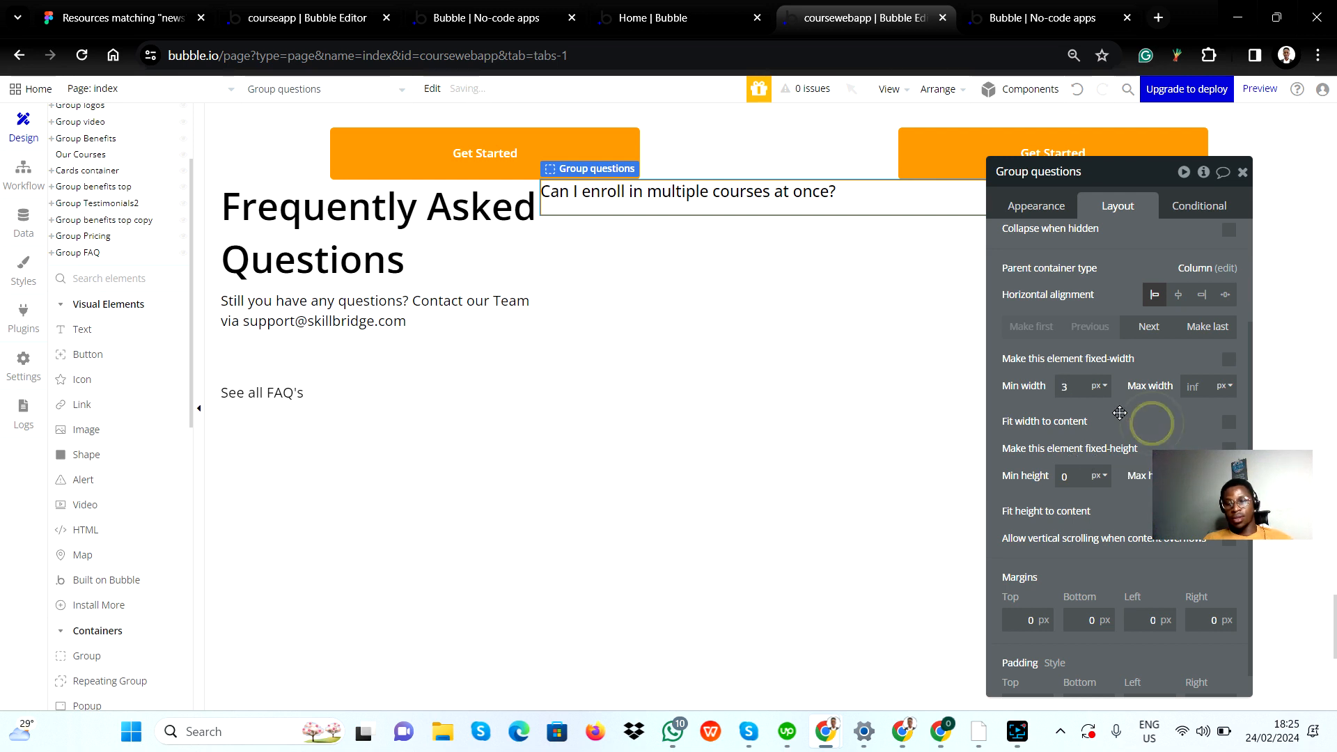
click(1079, 389)
key(BackSpace)
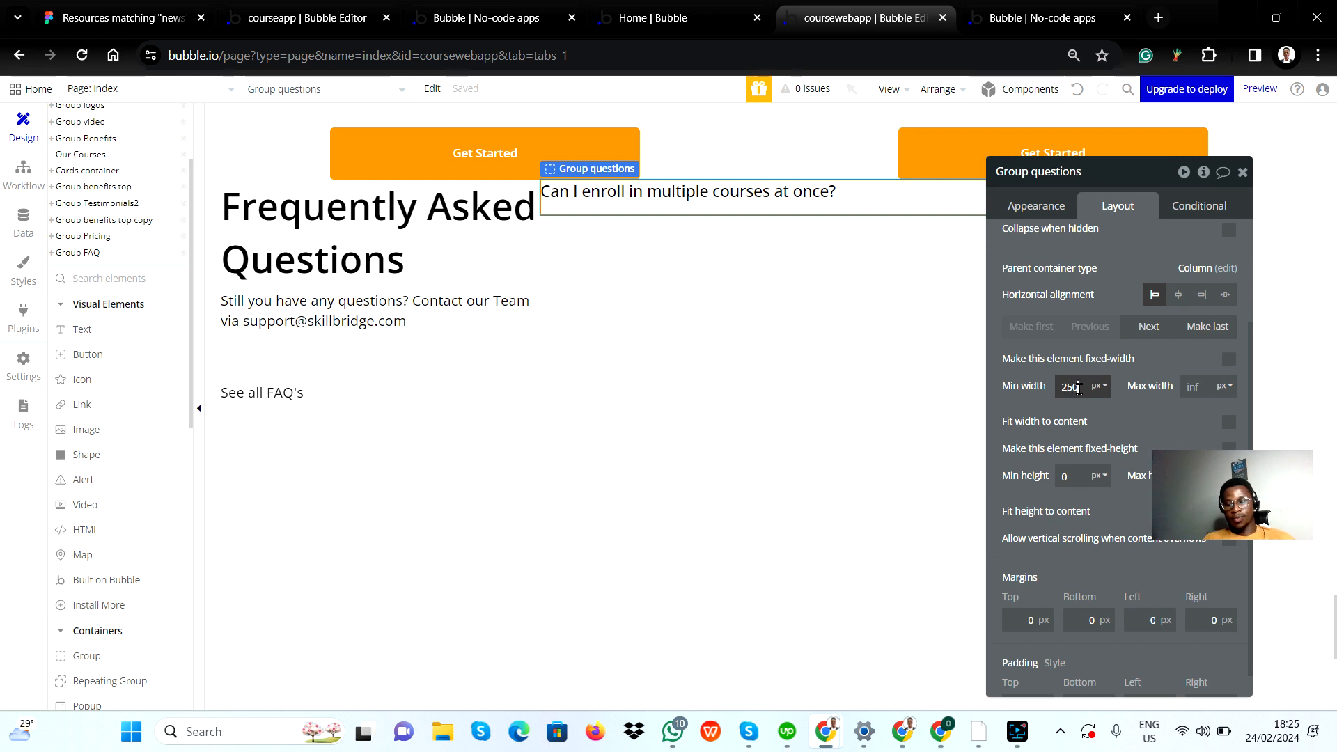
click(1132, 419)
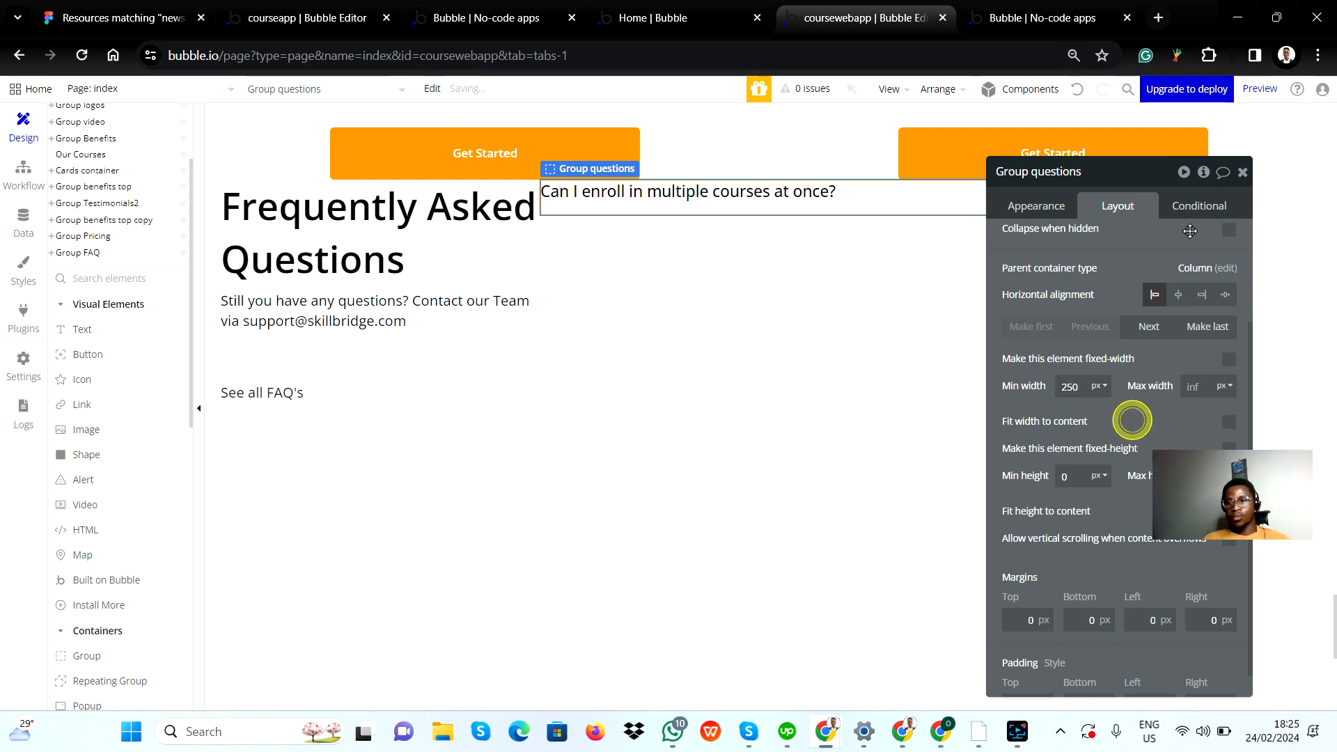
click(1241, 172)
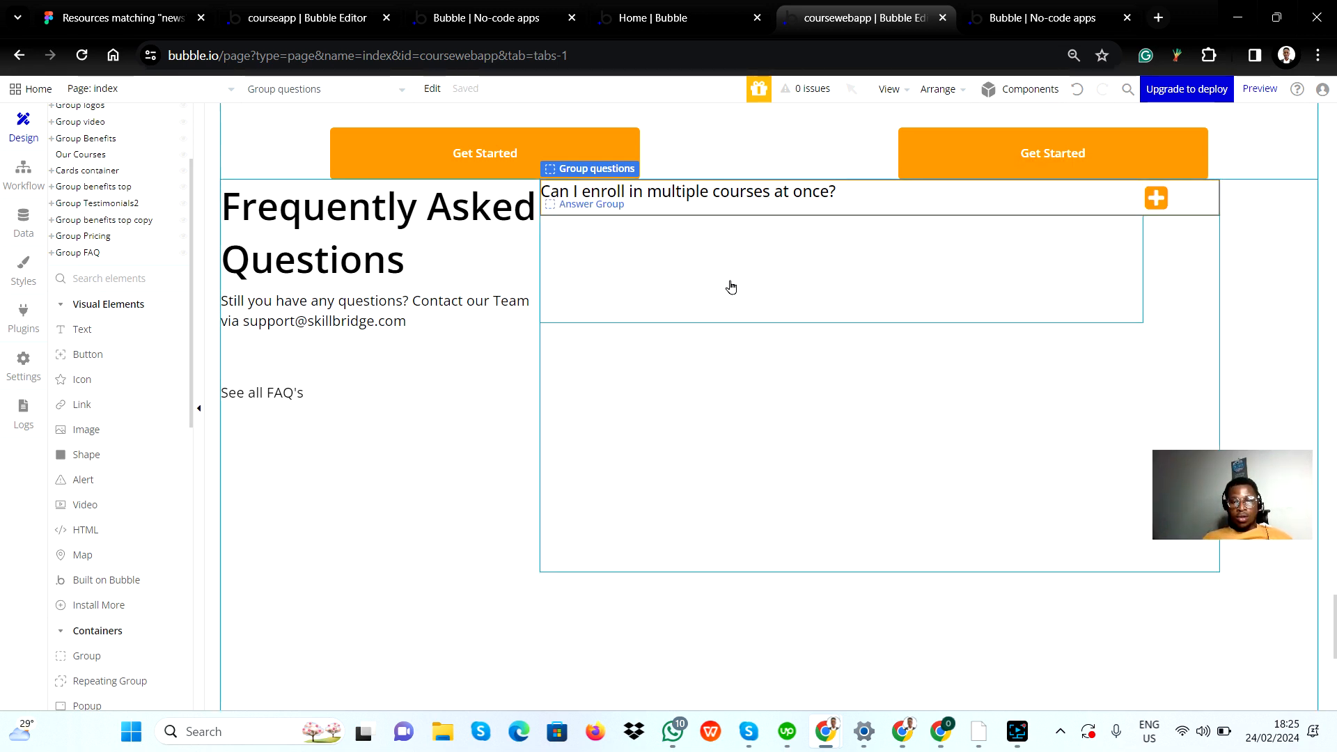
Step: Copy the first question's answer paragraph in Figma, then draw a text element about 550 by 68 px inside Answer Group in Bubble
key(alt+Tab)
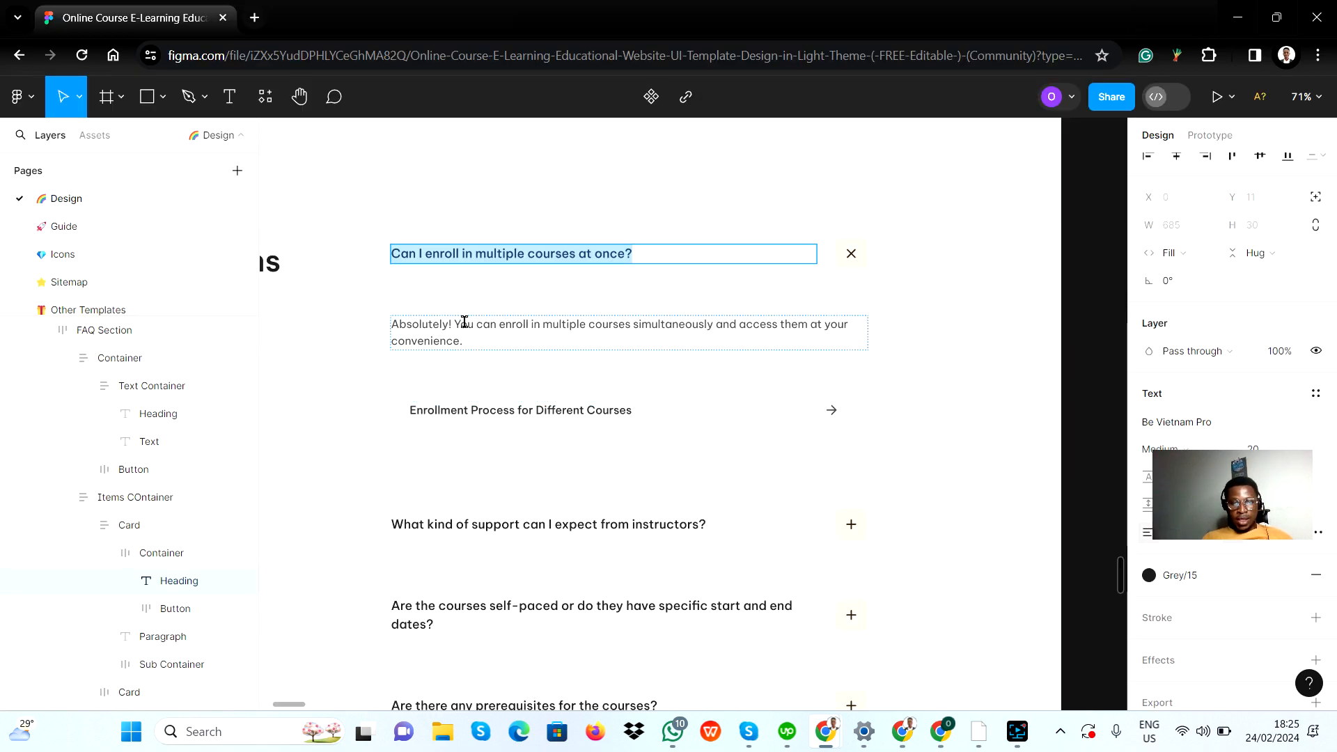
double_click(476, 342)
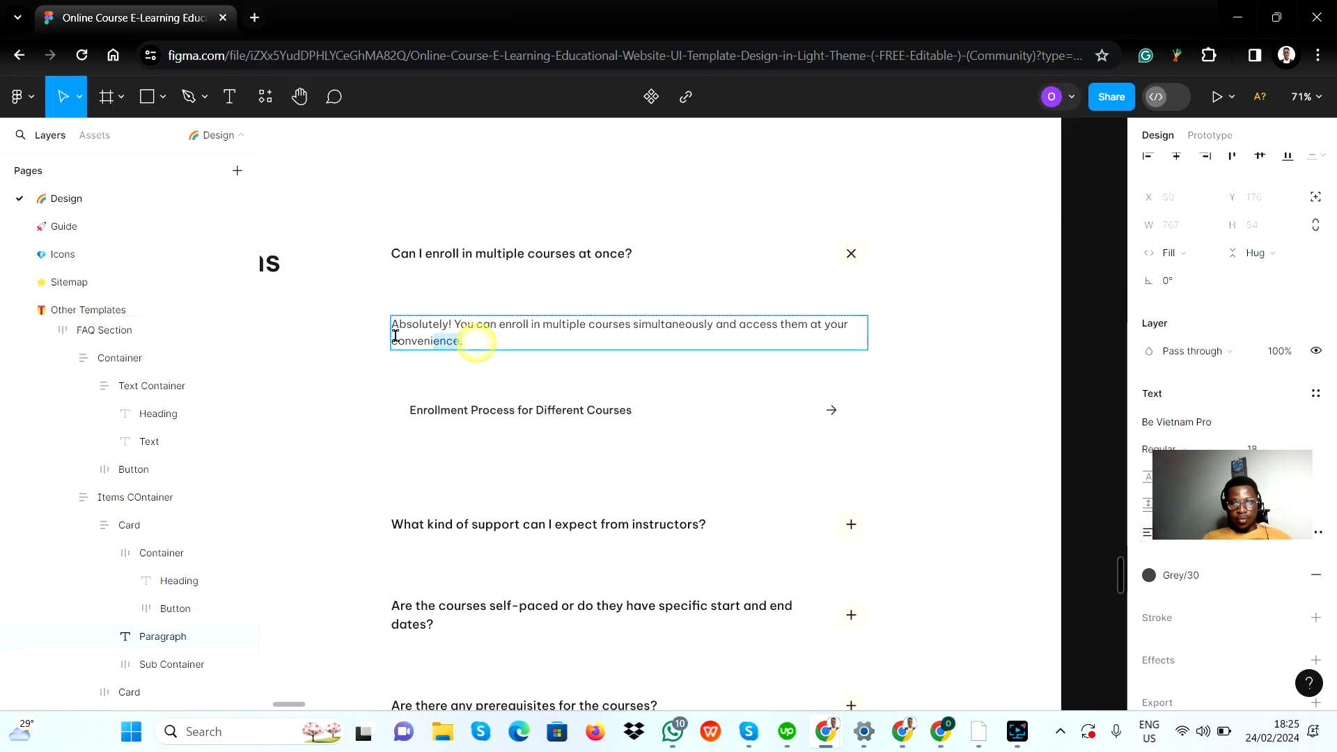
drag(476, 342, 376, 330)
key(alt+Tab)
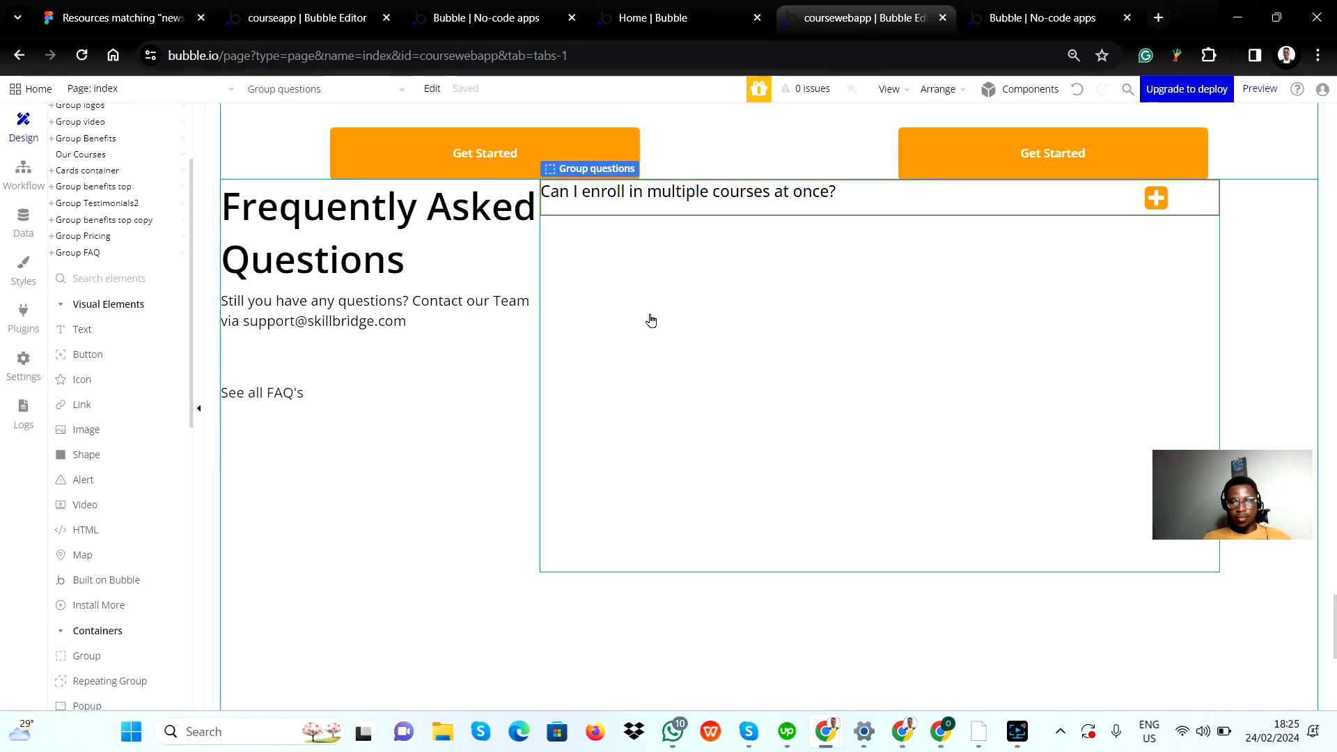
click(82, 330)
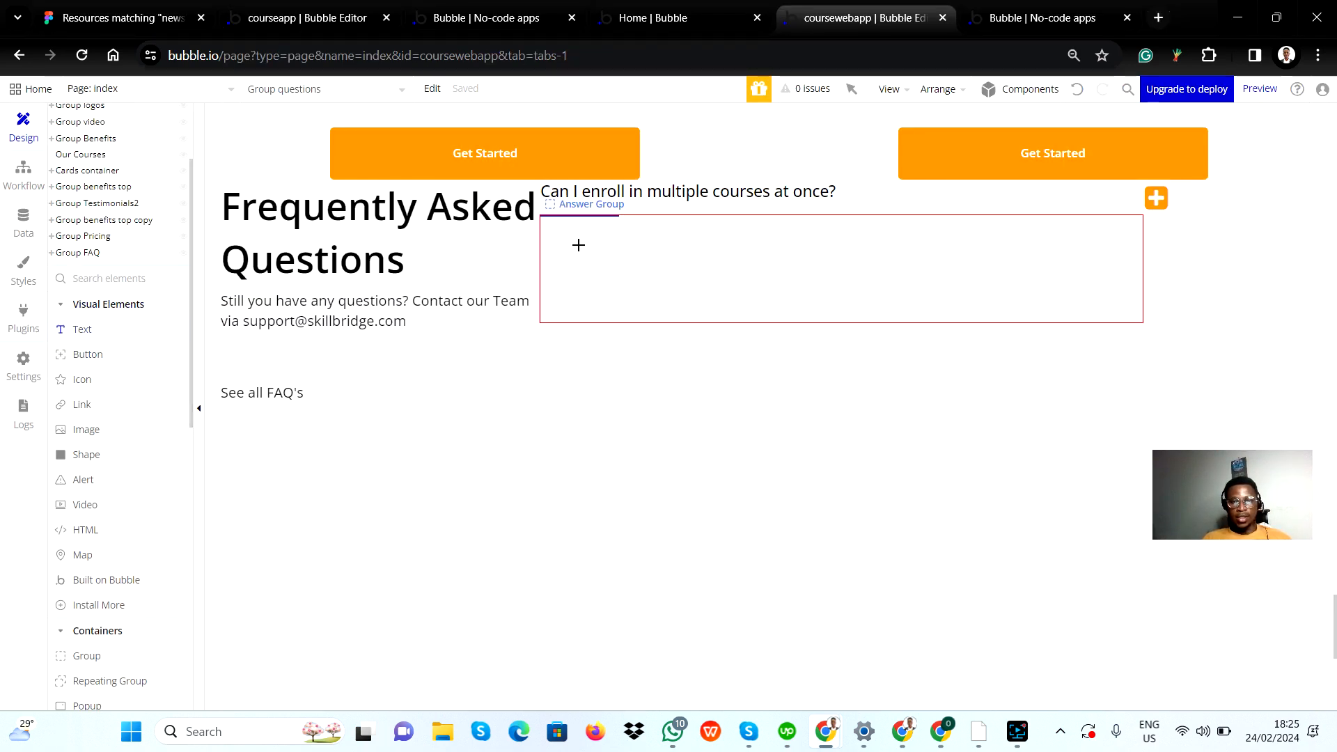
drag(573, 229, 1009, 287)
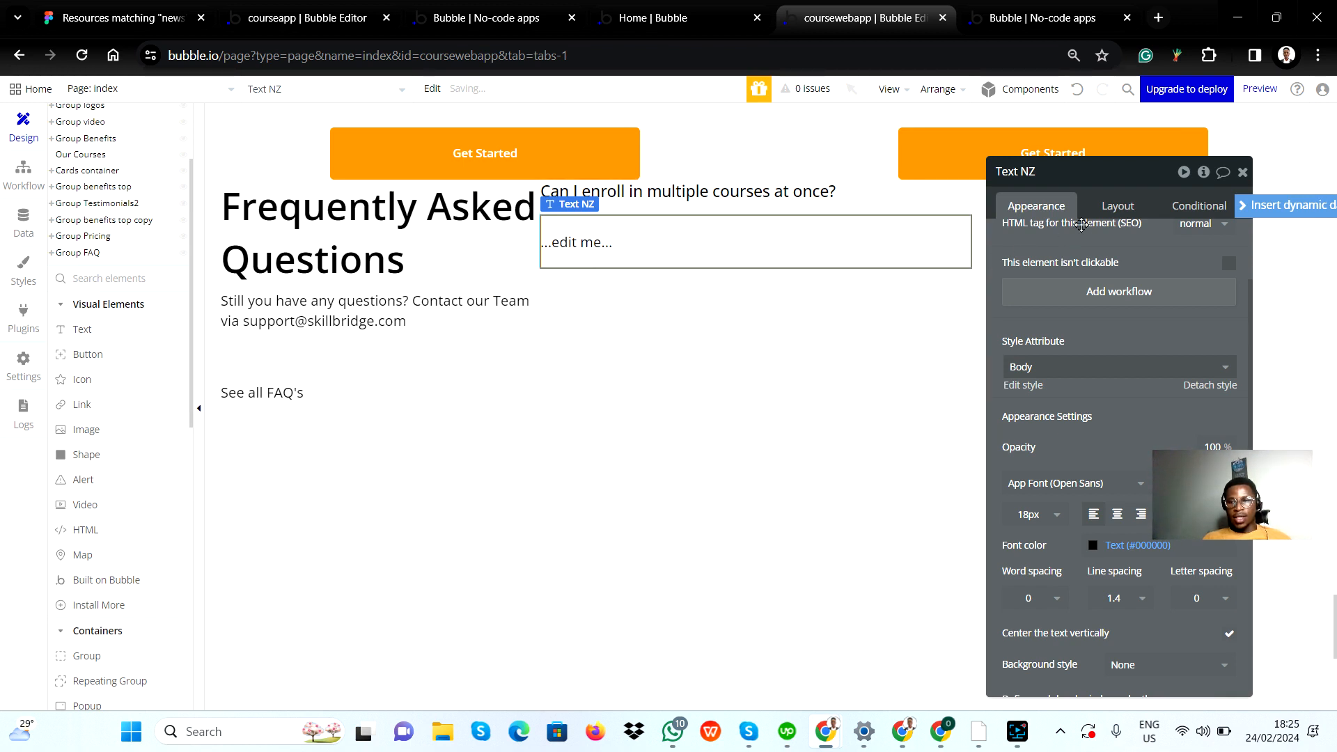
Step: Replace the new text's placeholder with "Absolutely! You can enroll in multiple courses simultaneously and access them at your convenience." copied from Figma
click(1085, 245)
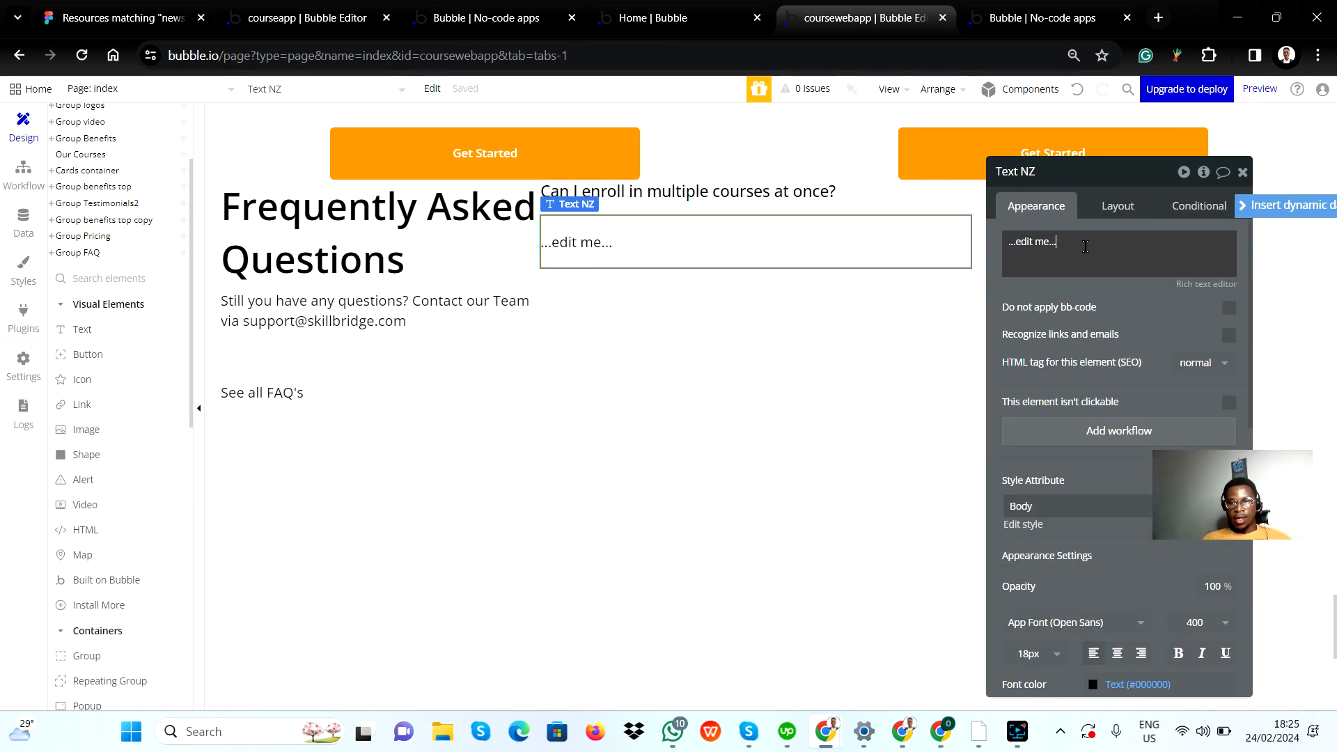
triple_click(1086, 246)
key(alt+Tab)
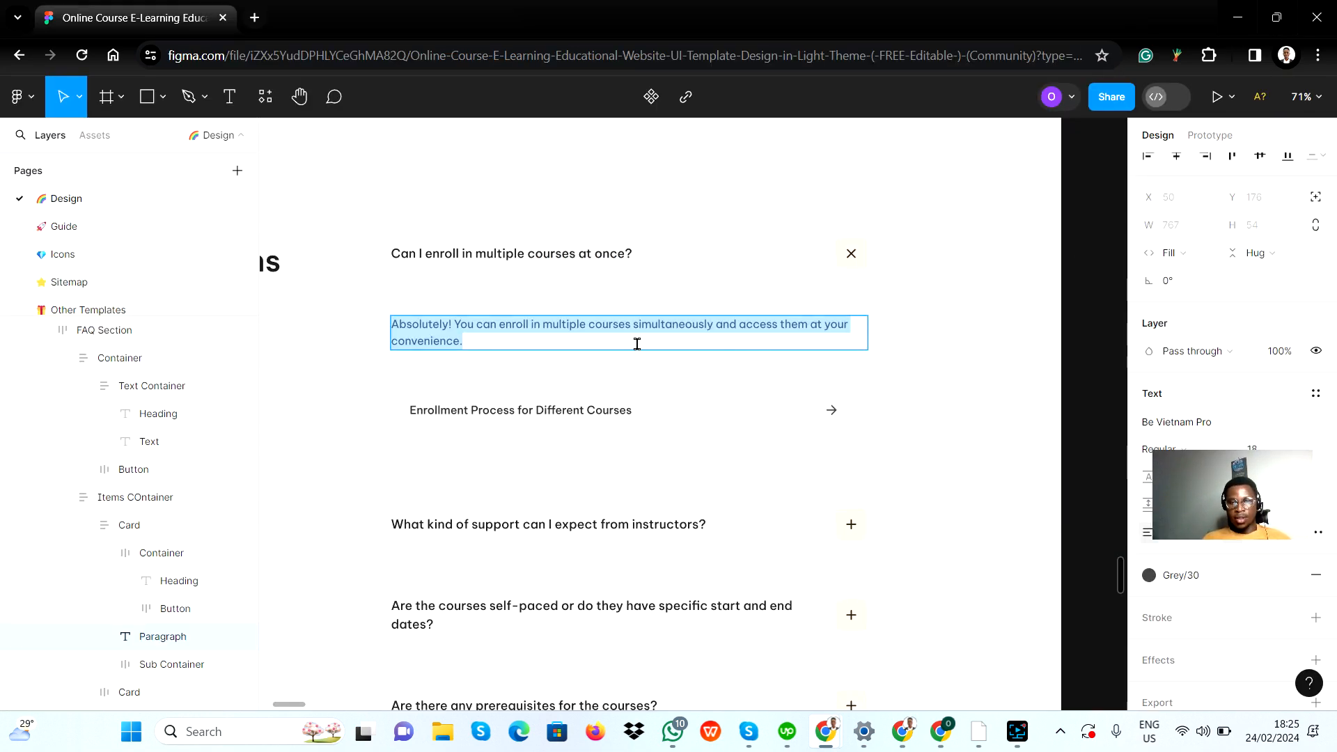
click(637, 339)
key(ctrl+a)
key(ctrl+c)
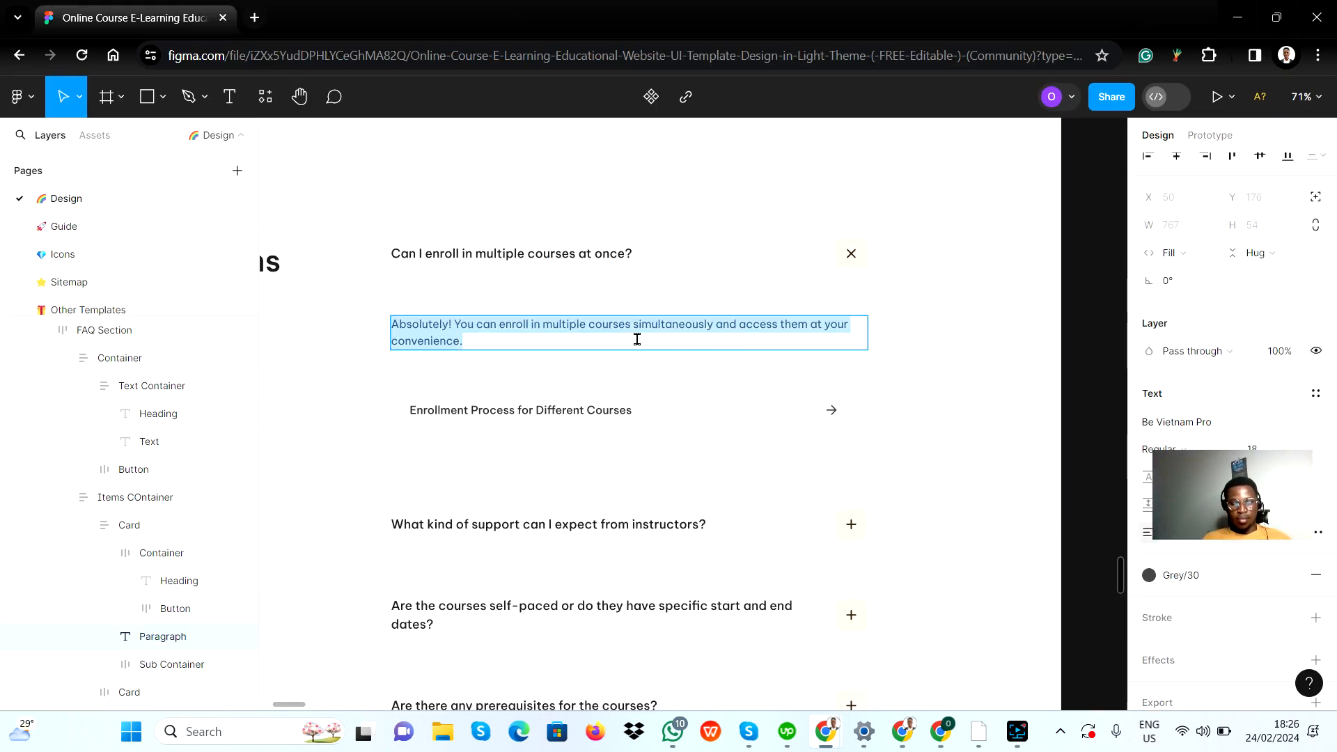
key(alt+Tab)
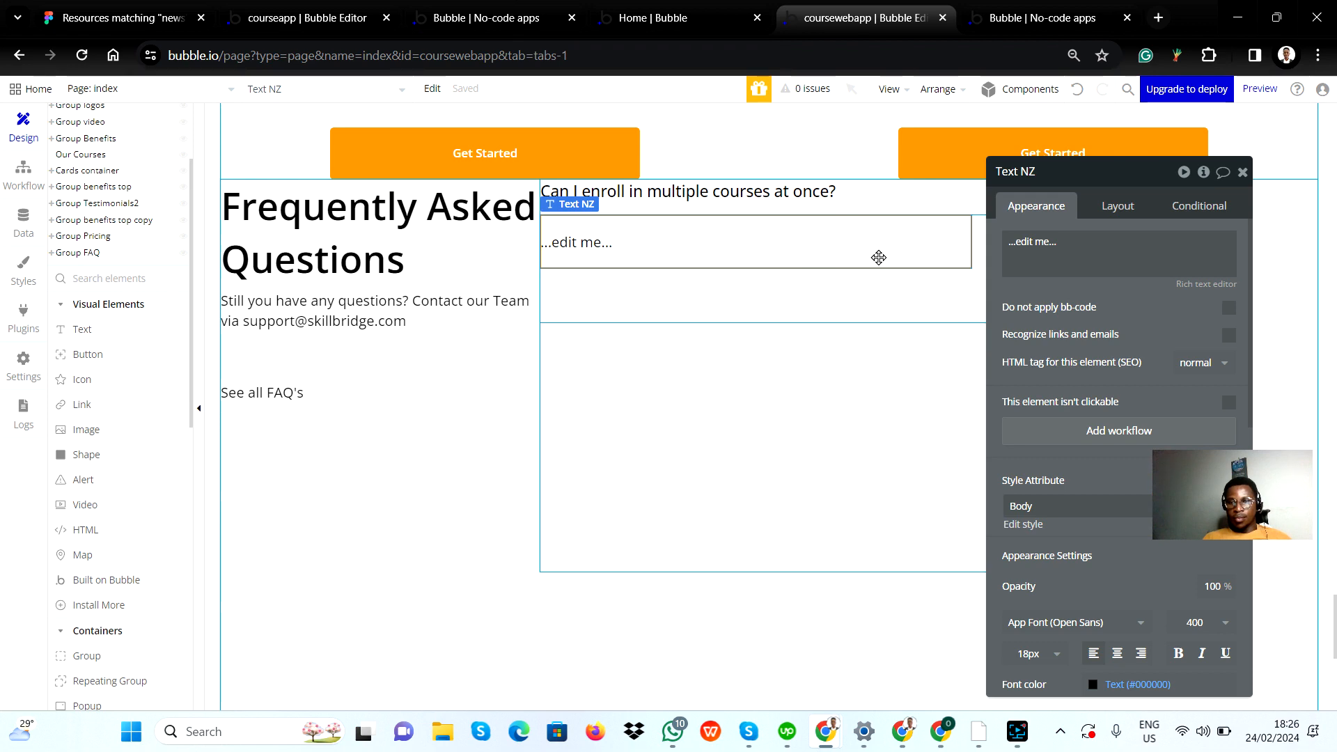
click(1070, 257)
key(ctrl+v)
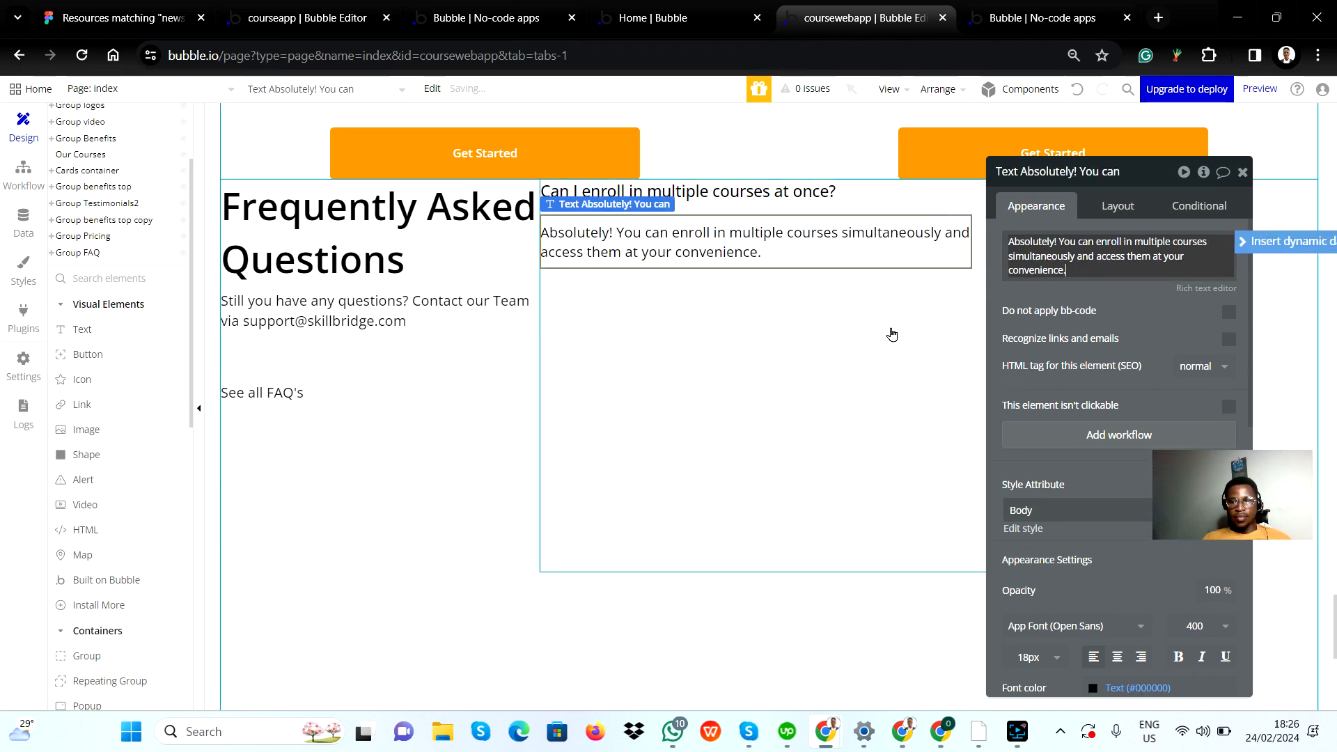
key(alt+Tab)
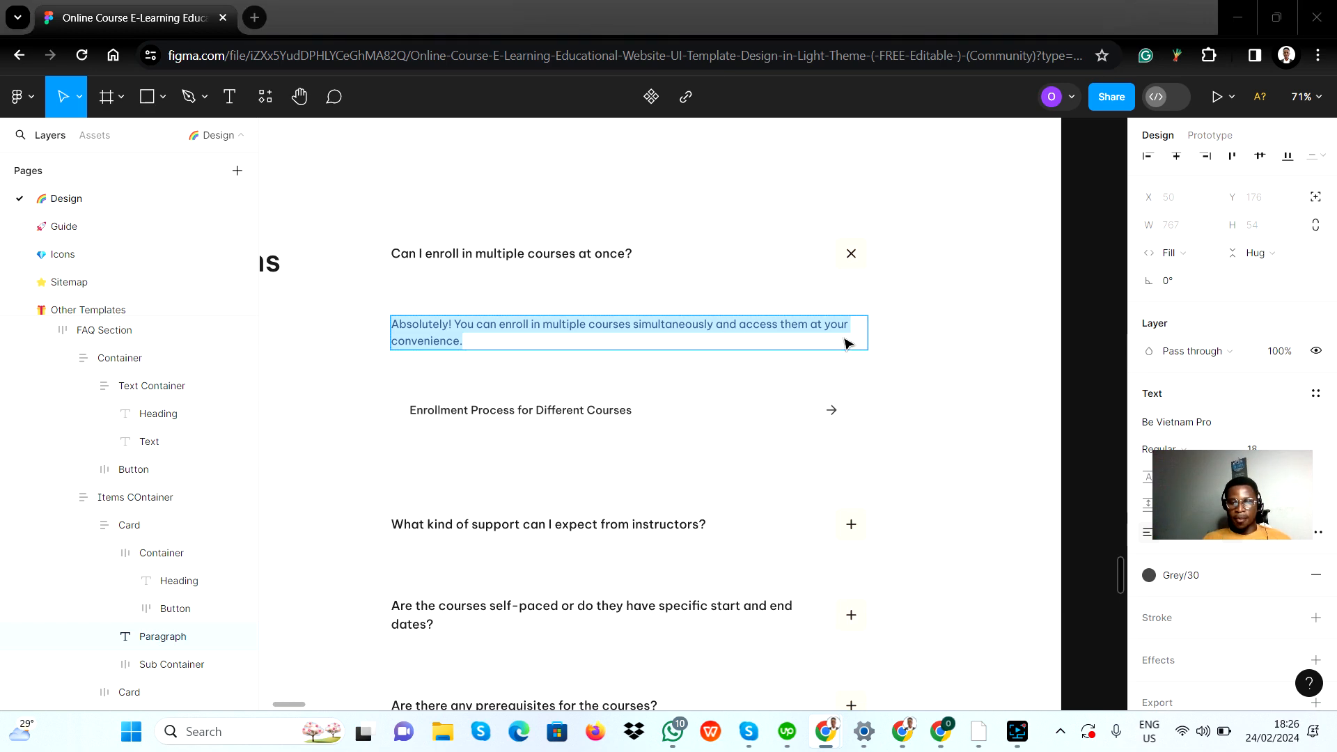
key(alt+Tab)
Step: Center Answer Group's container alignment and its horizontal alignment within the parent
click(1118, 204)
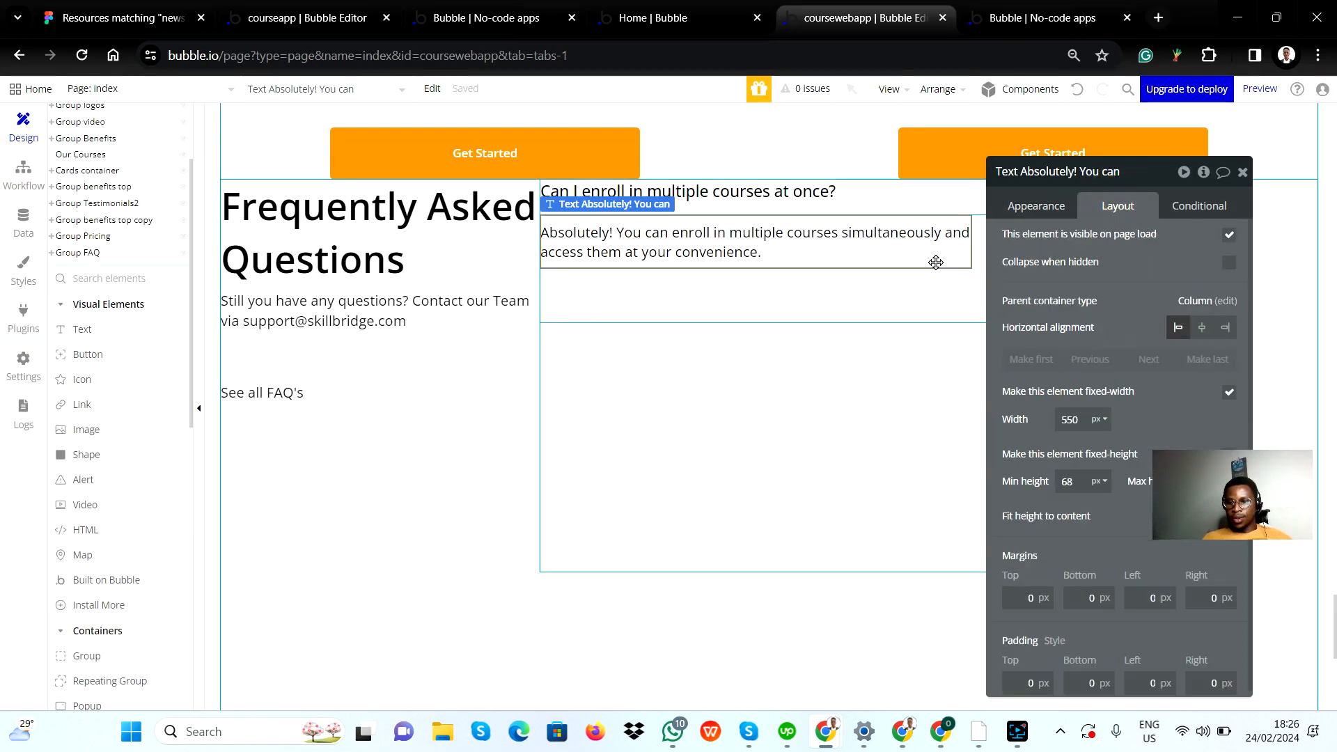
click(940, 288)
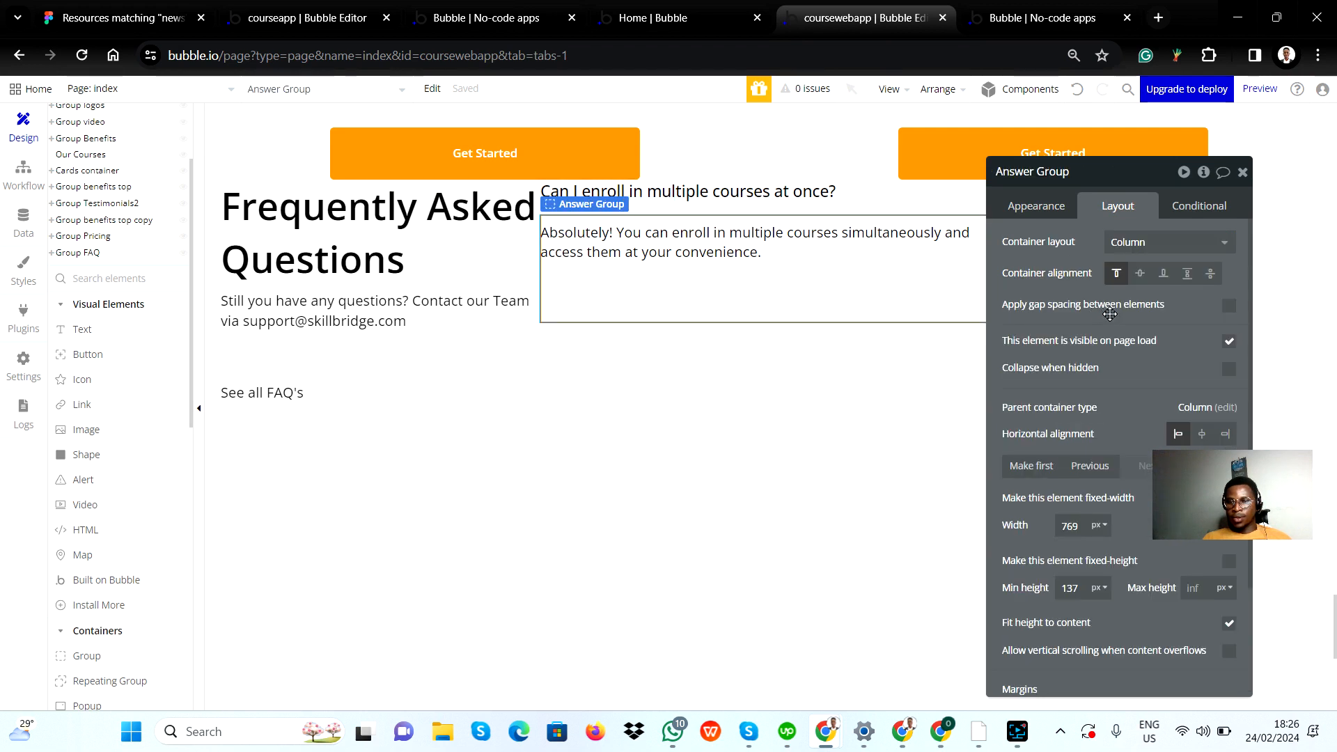
click(1140, 275)
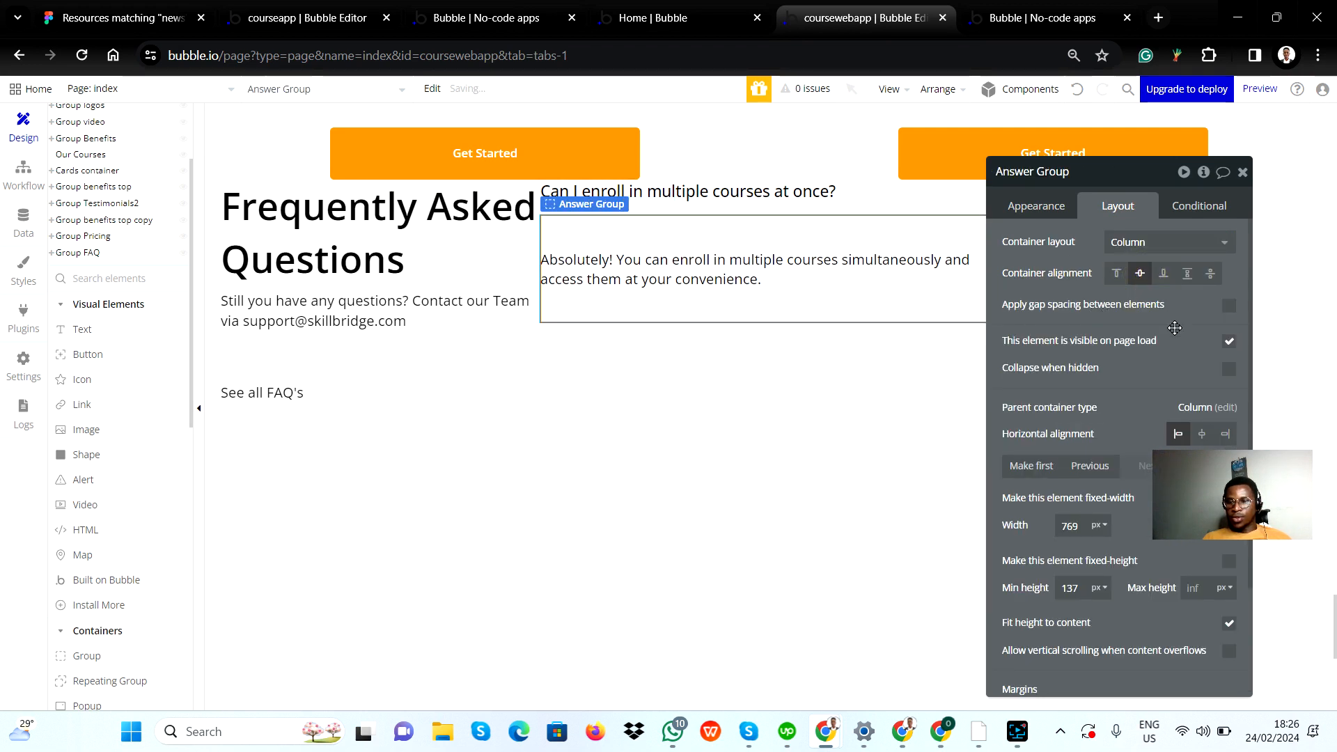
click(1199, 437)
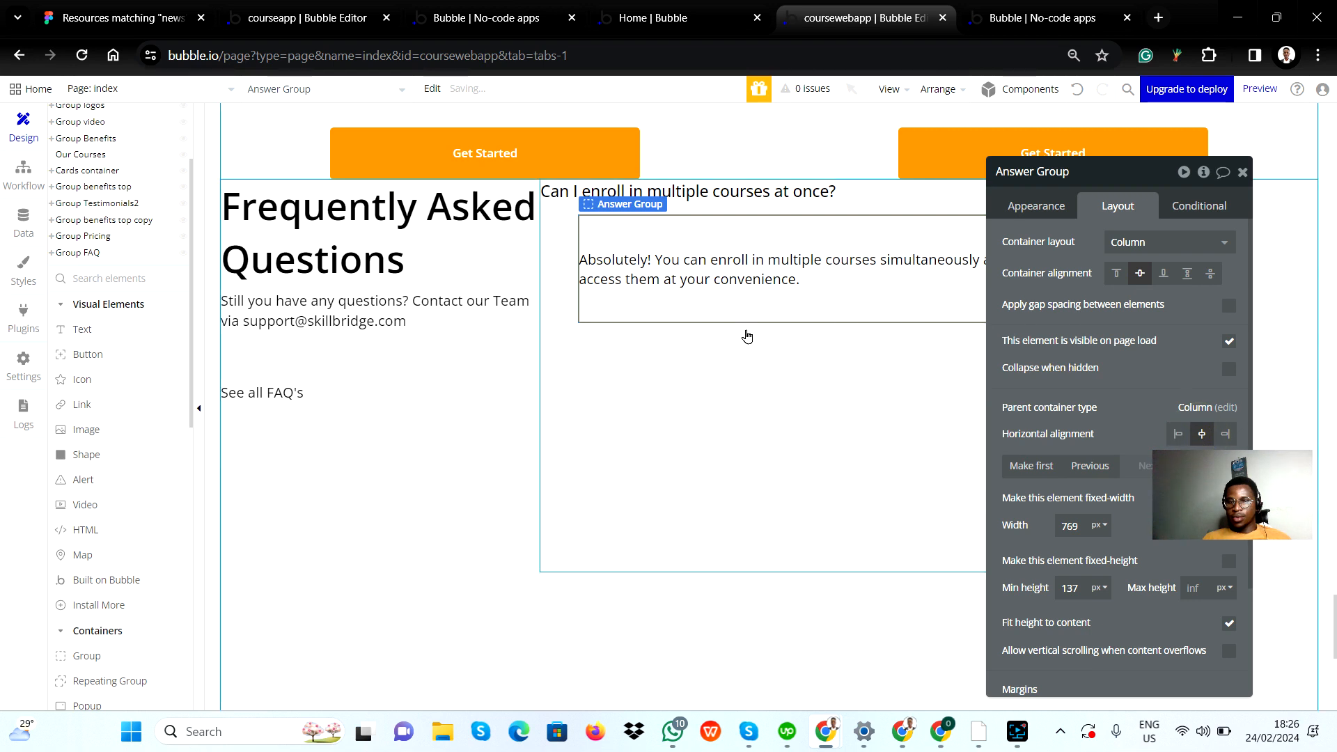
click(1242, 171)
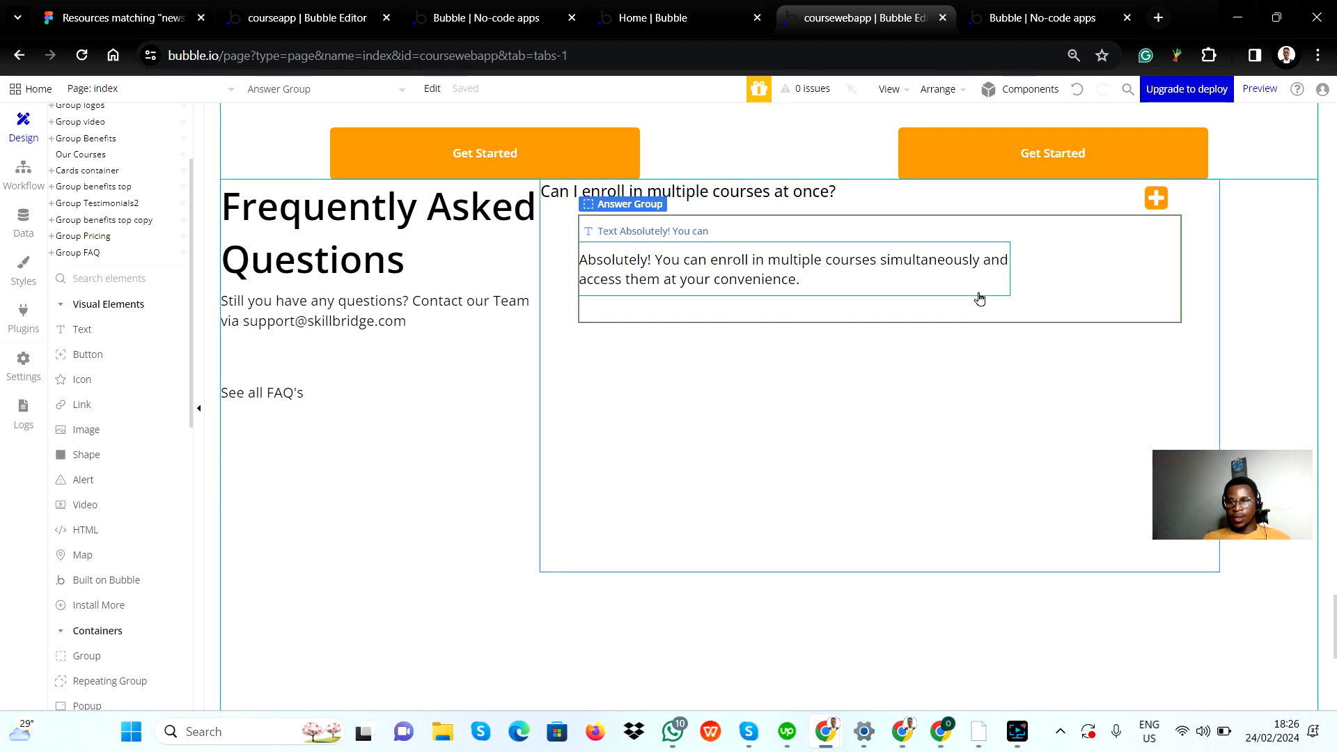
Step: Turn off the fixed width of the answer text and set its minimum width to 200 px
click(956, 269)
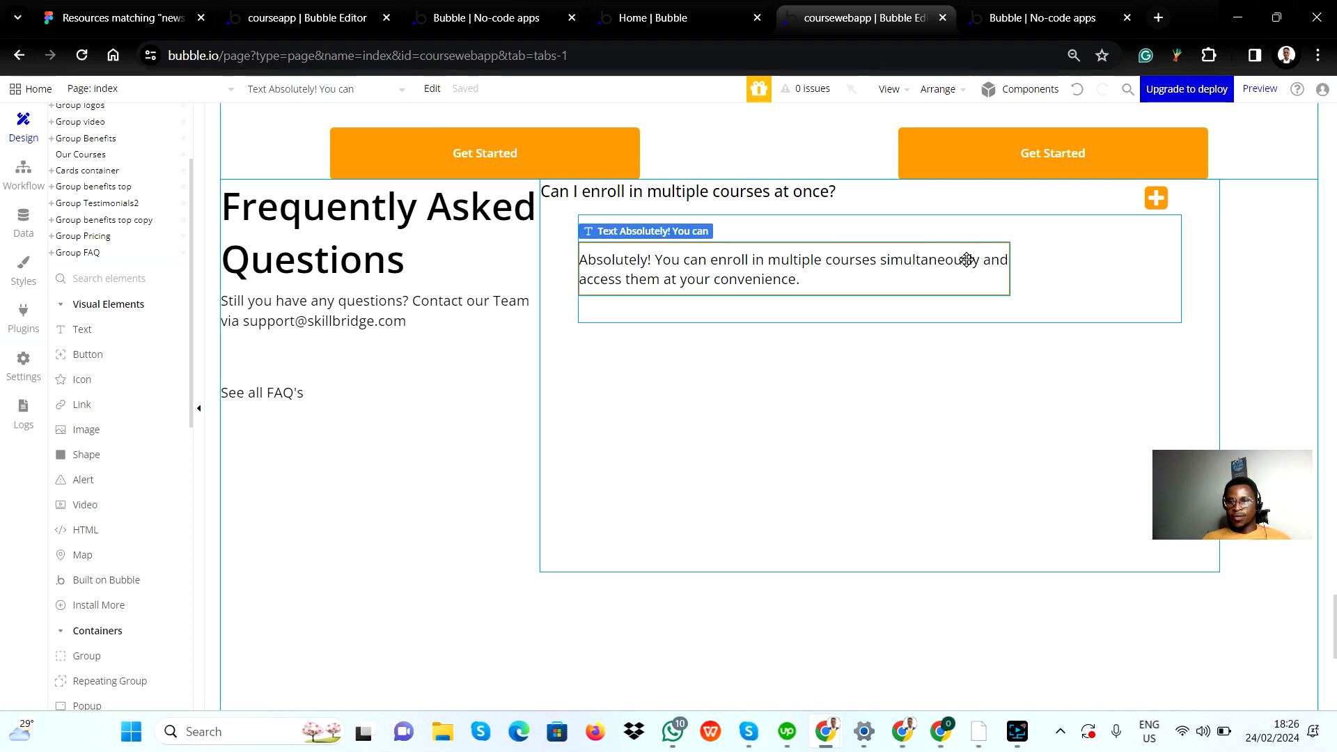
double_click(956, 270)
click(1110, 221)
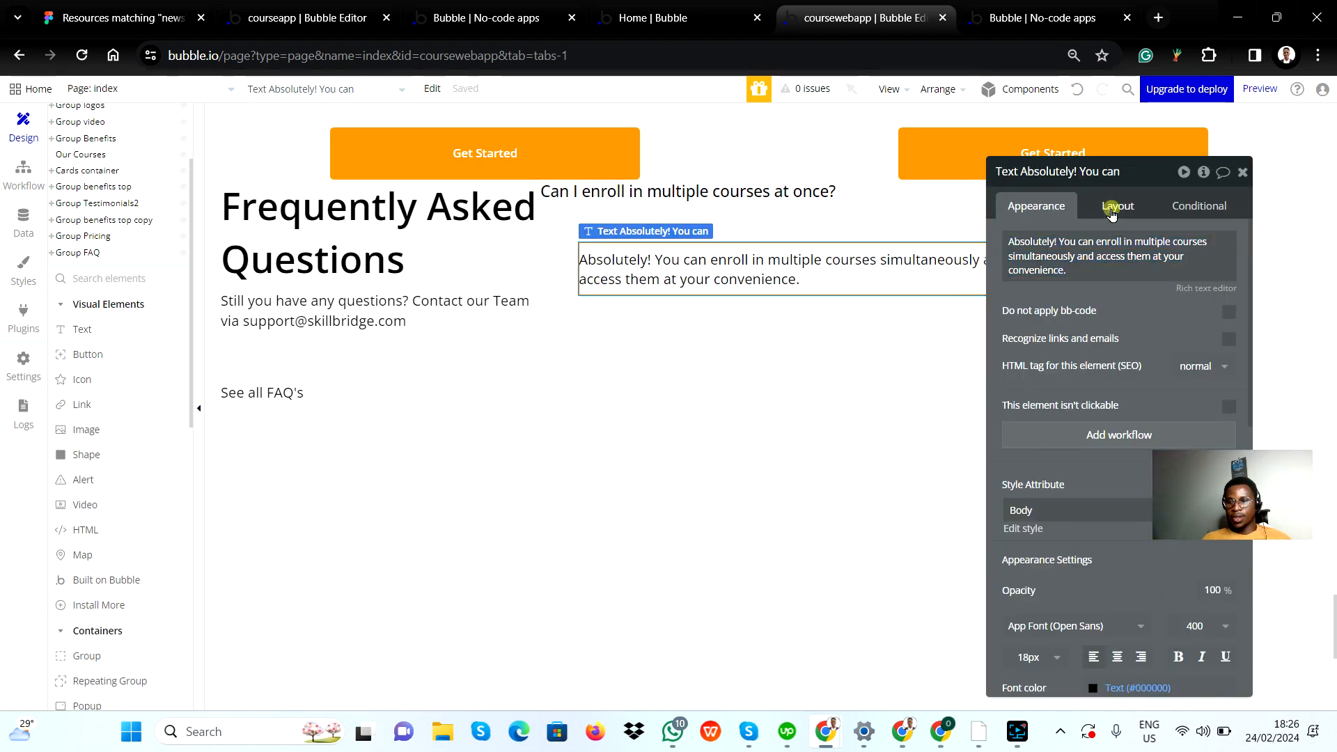
click(1229, 393)
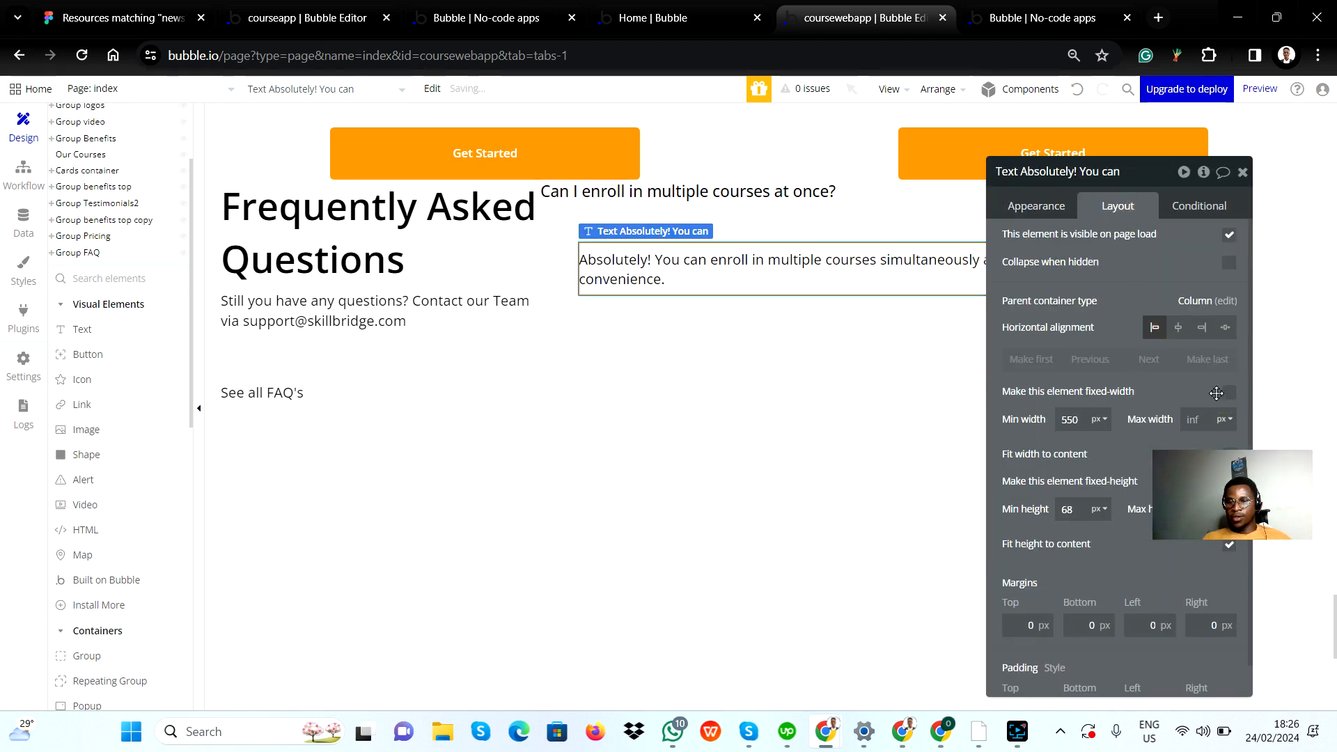
click(1078, 420)
double_click(1078, 420)
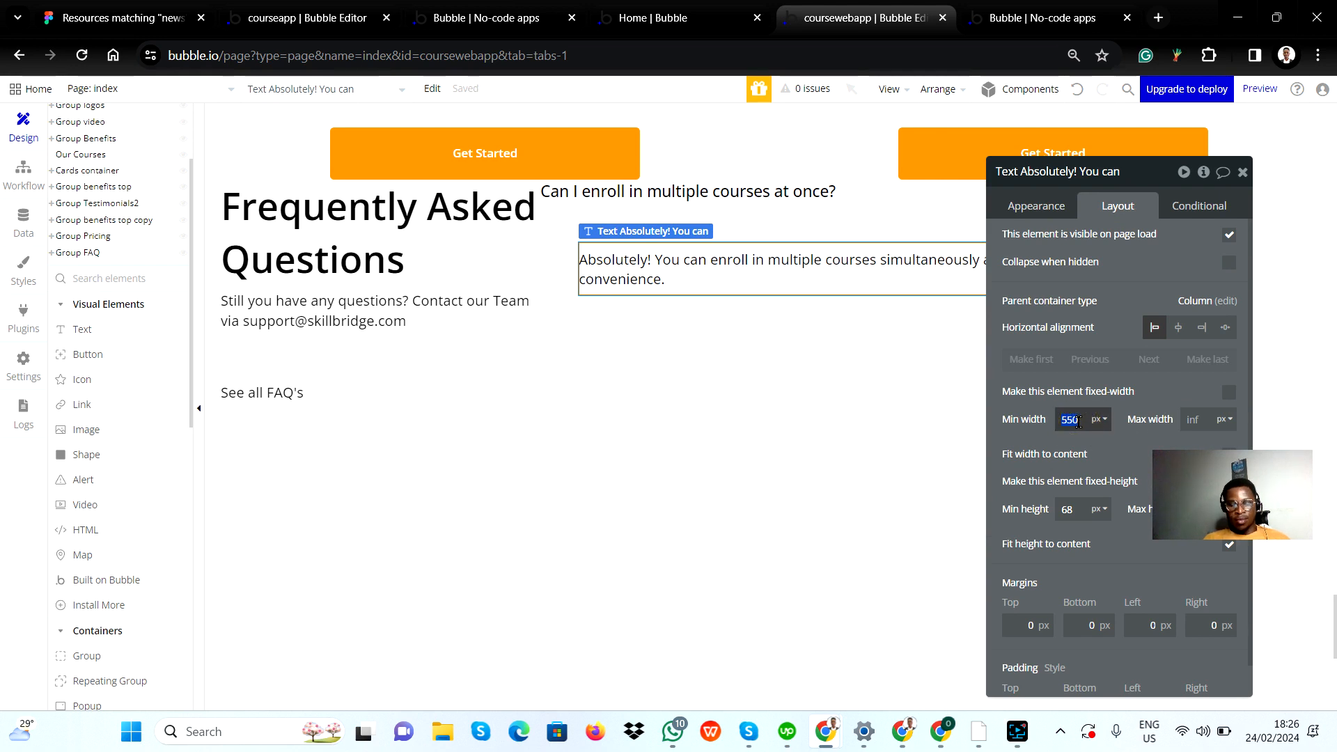
text(200)
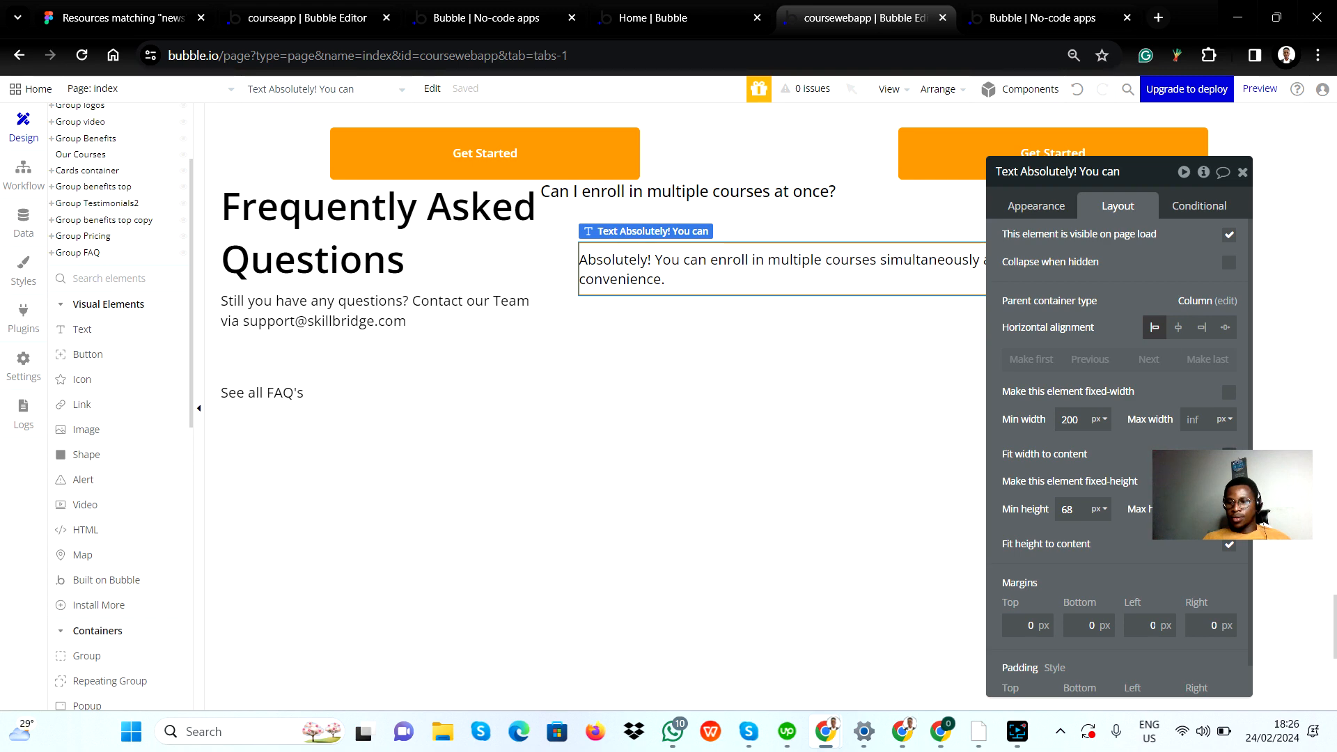
drag(1167, 391, 985, 505)
Step: Review the layout settings of Answer Group and Group FAQ, check the FAQ items in Figma, and return to Bubble
click(673, 307)
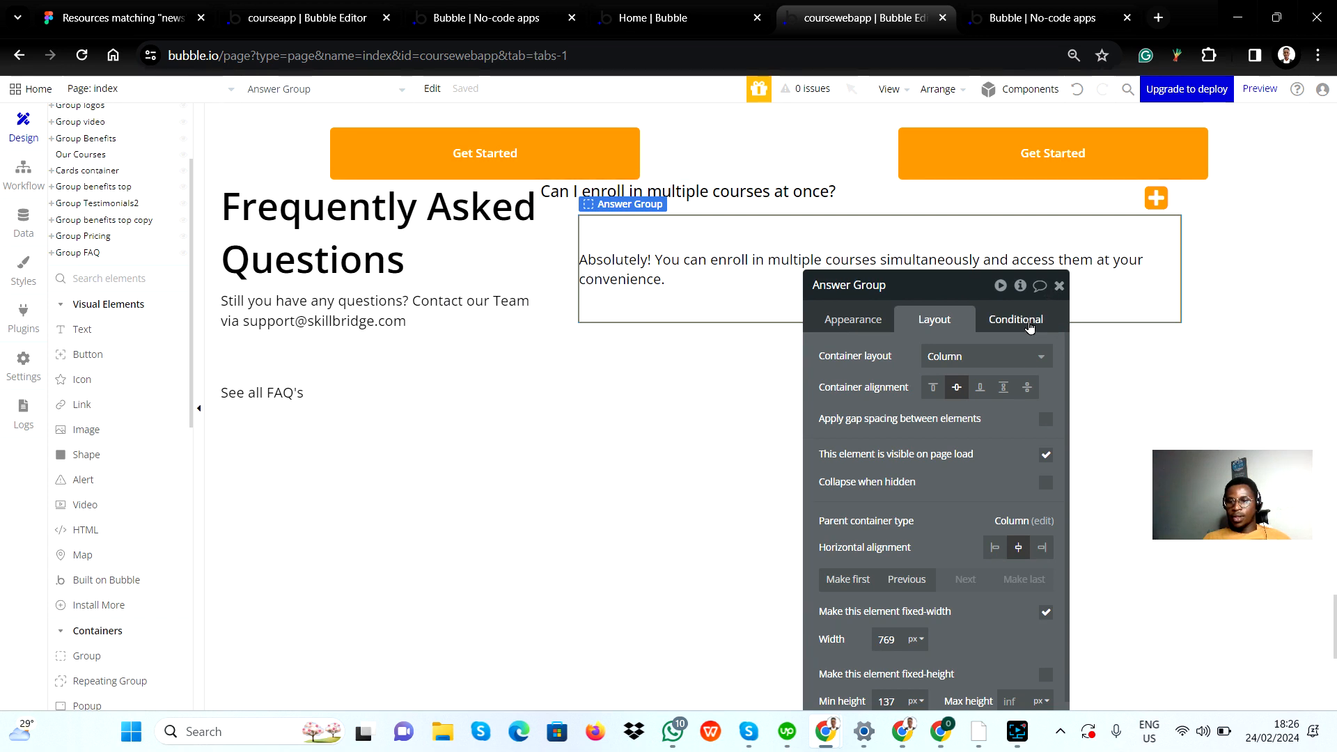
click(1250, 379)
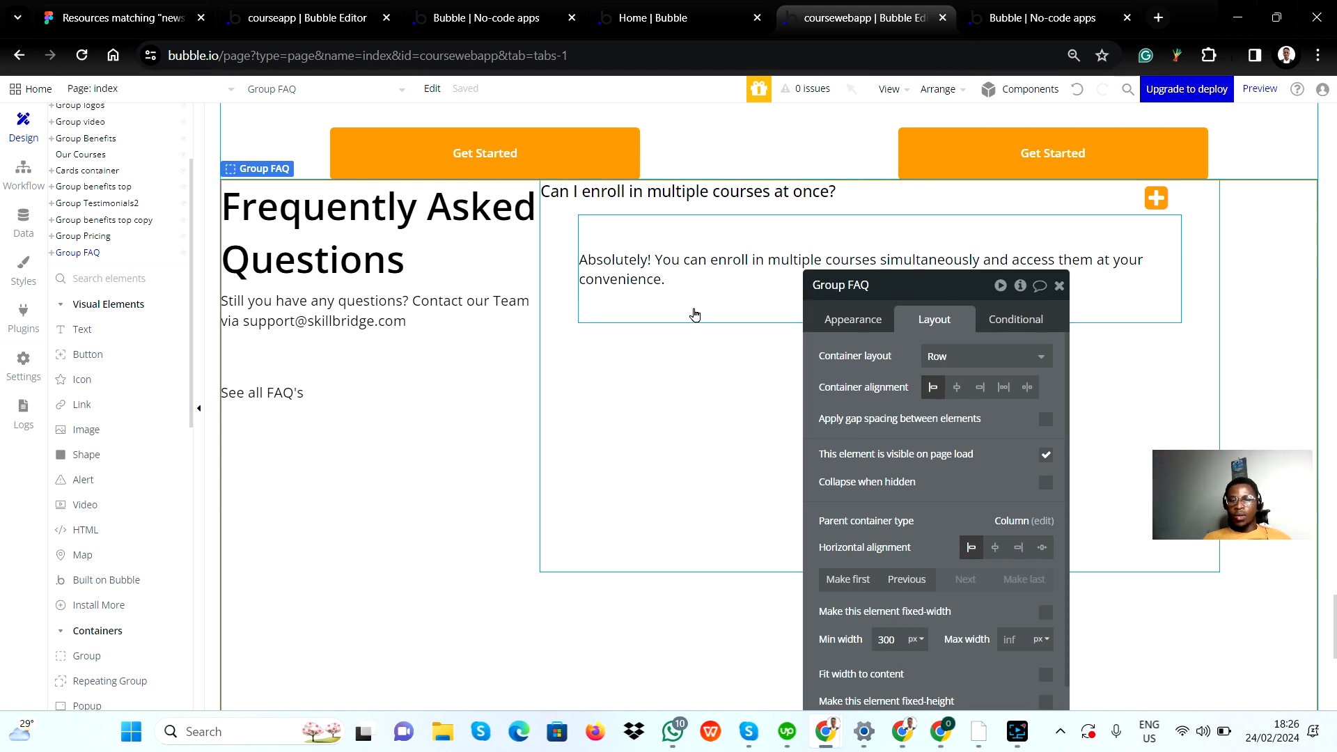
click(694, 307)
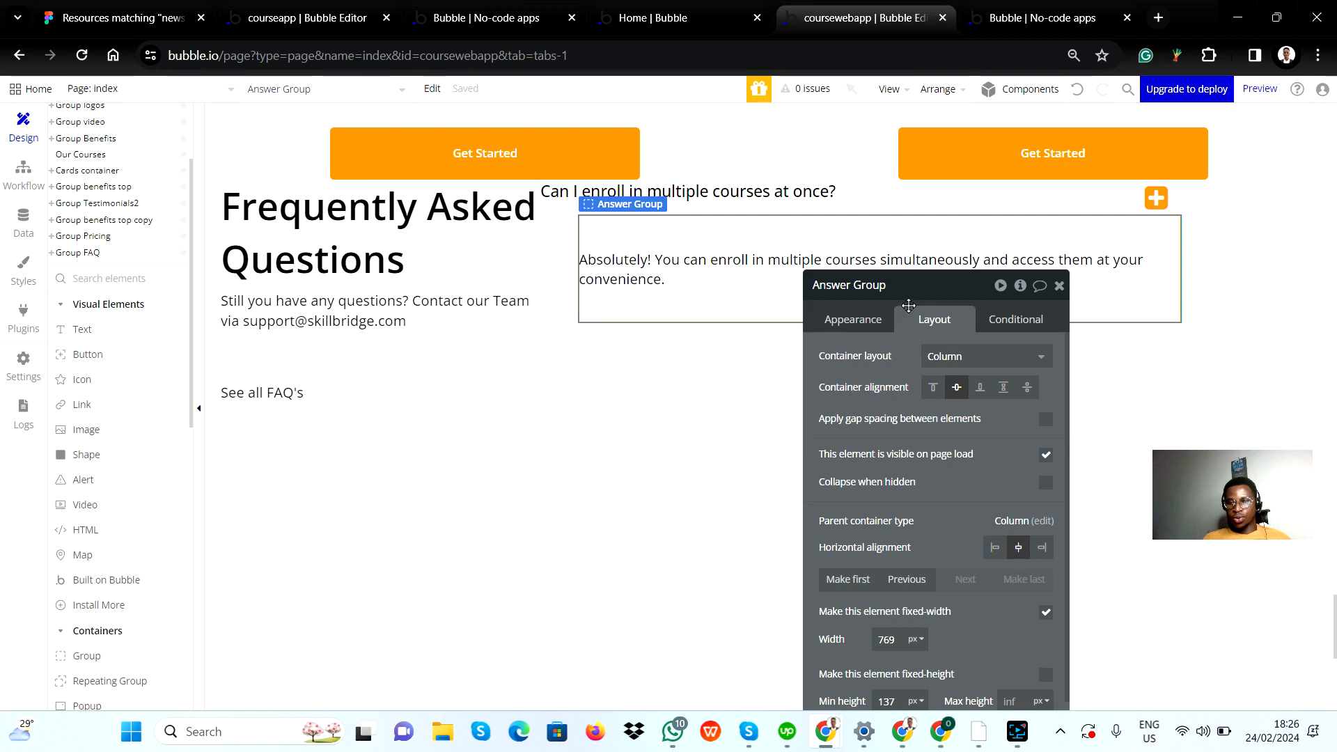
key(alt+Tab)
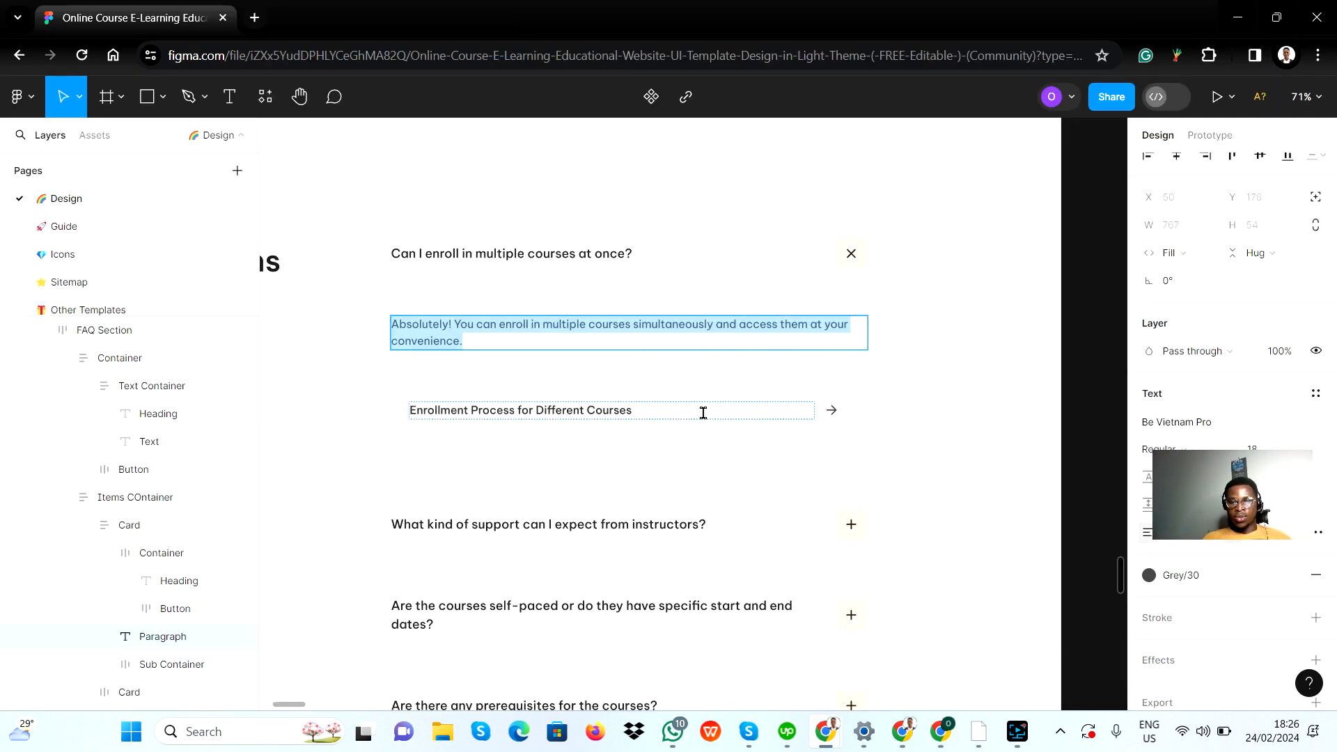
scroll(752, 412, down, 1)
scroll(658, 495, down, 1)
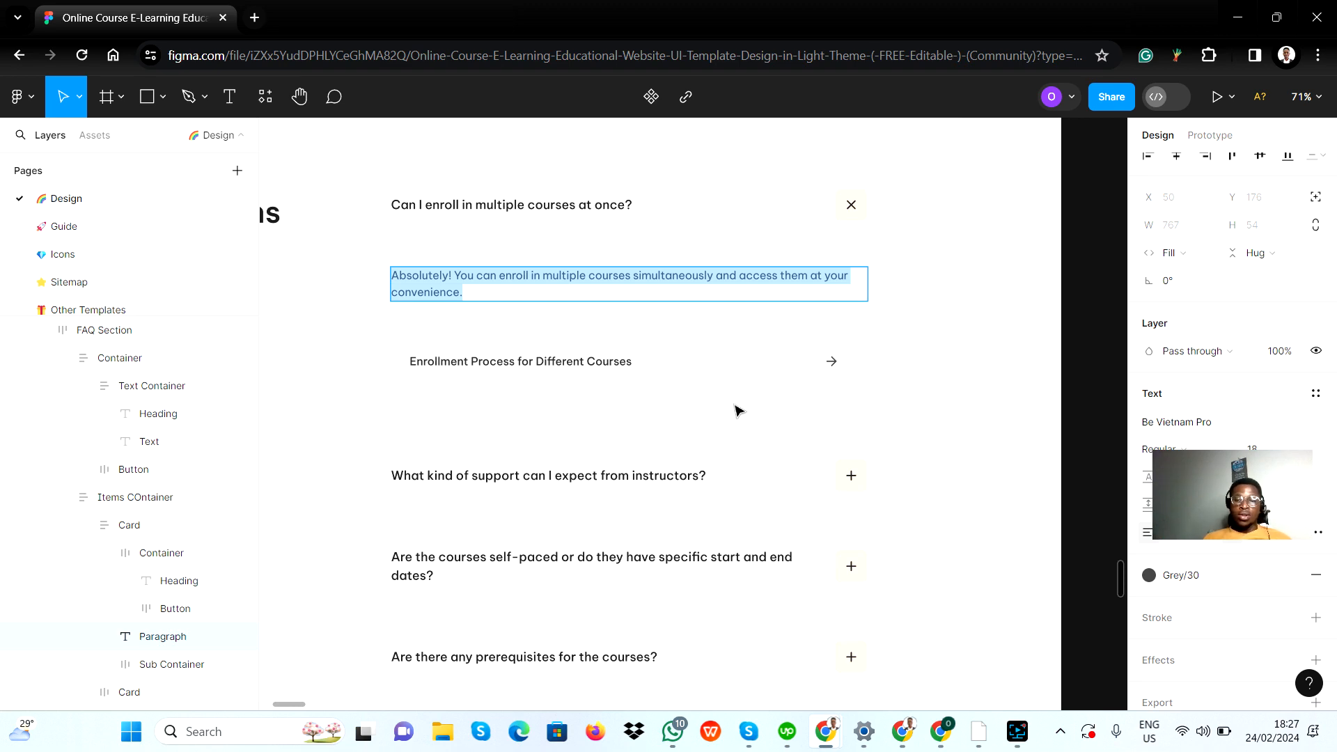
key(alt+Tab)
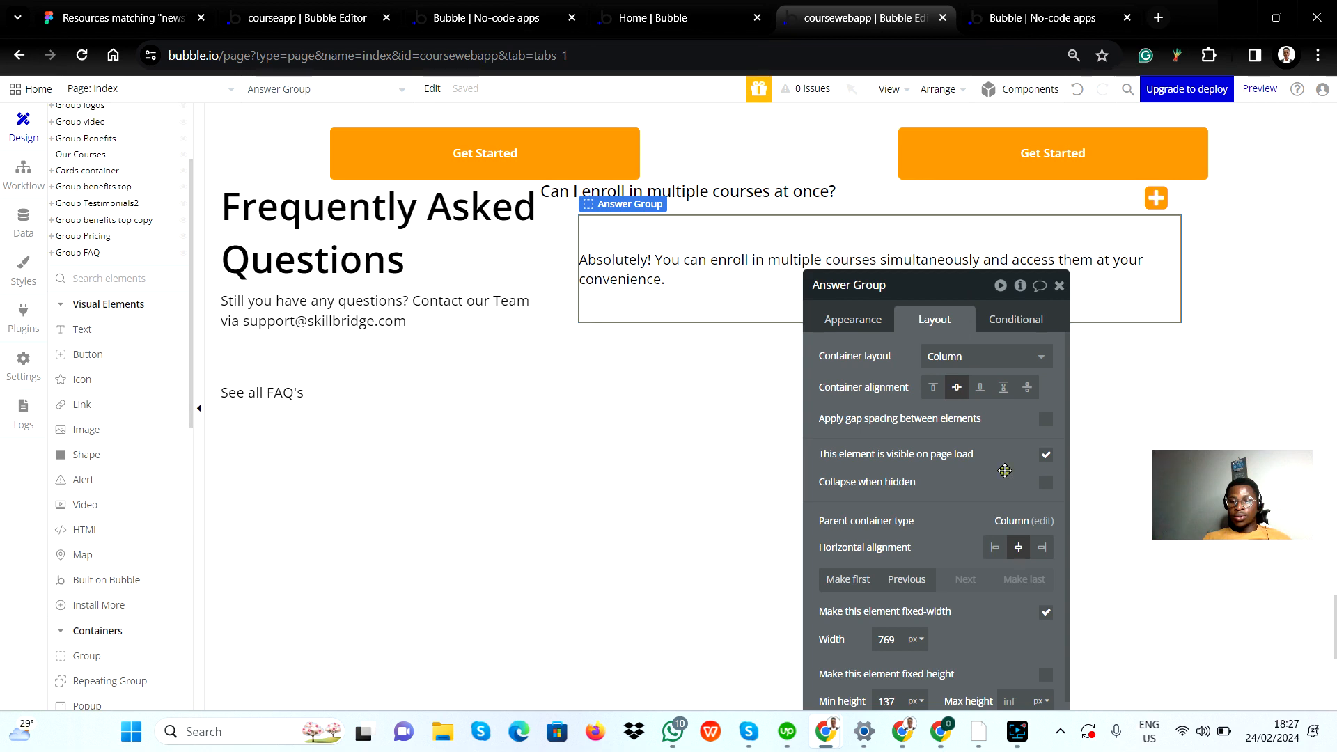
Step: Make Answer Group not visible on page load and set it to collapse when hidden
drag(1009, 469, 1102, 346)
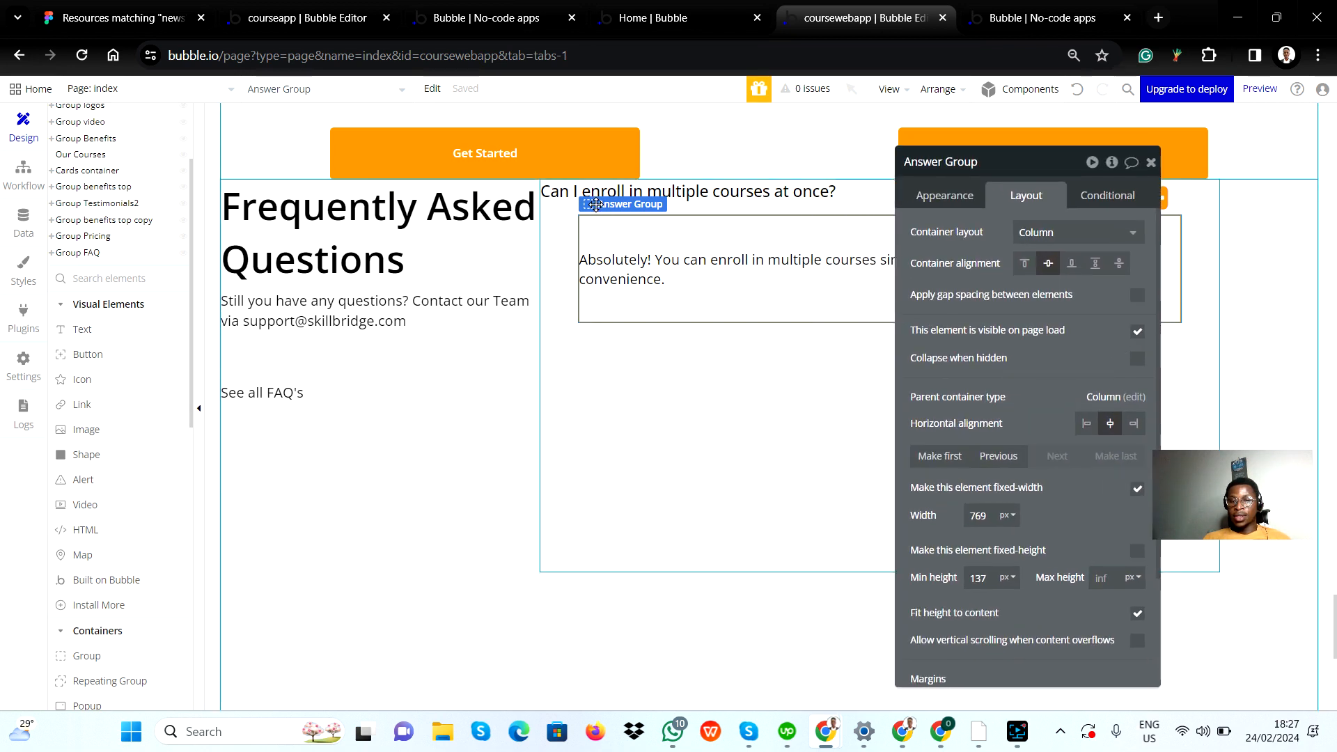
click(1137, 333)
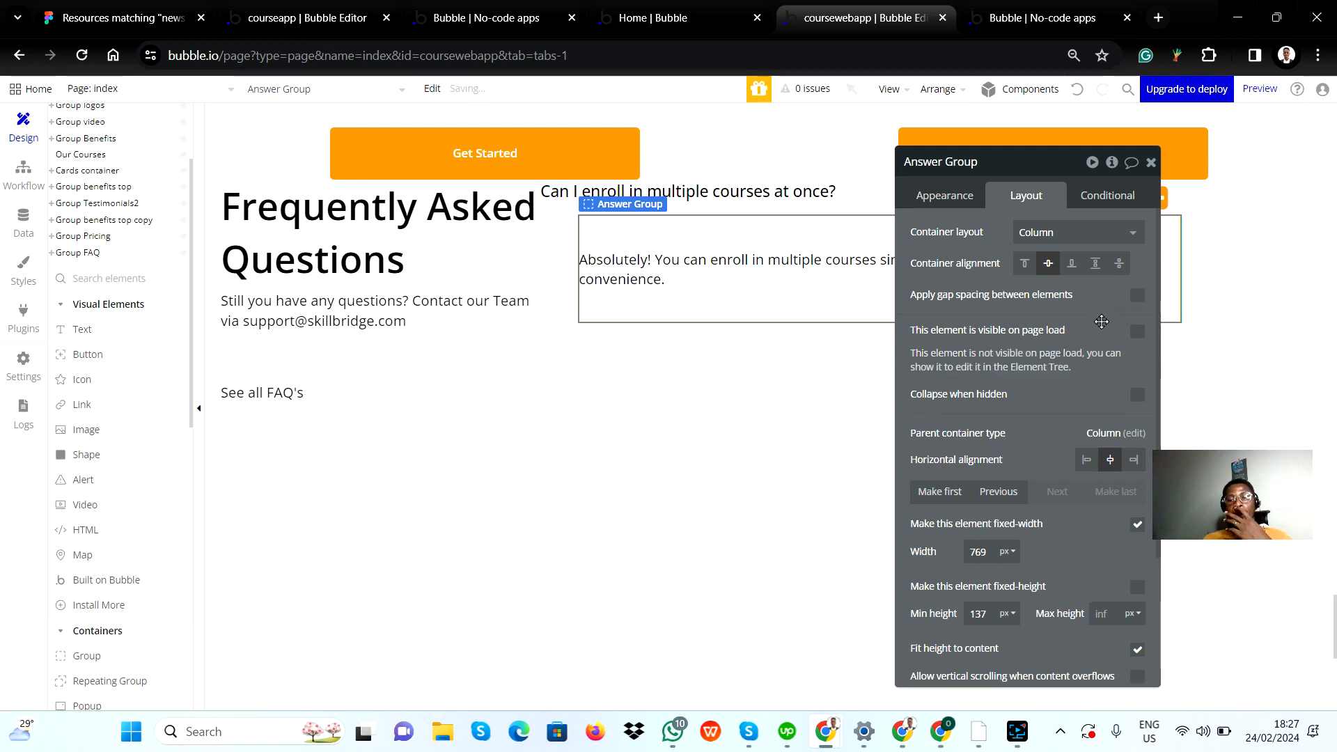
drag(1101, 322, 1147, 386)
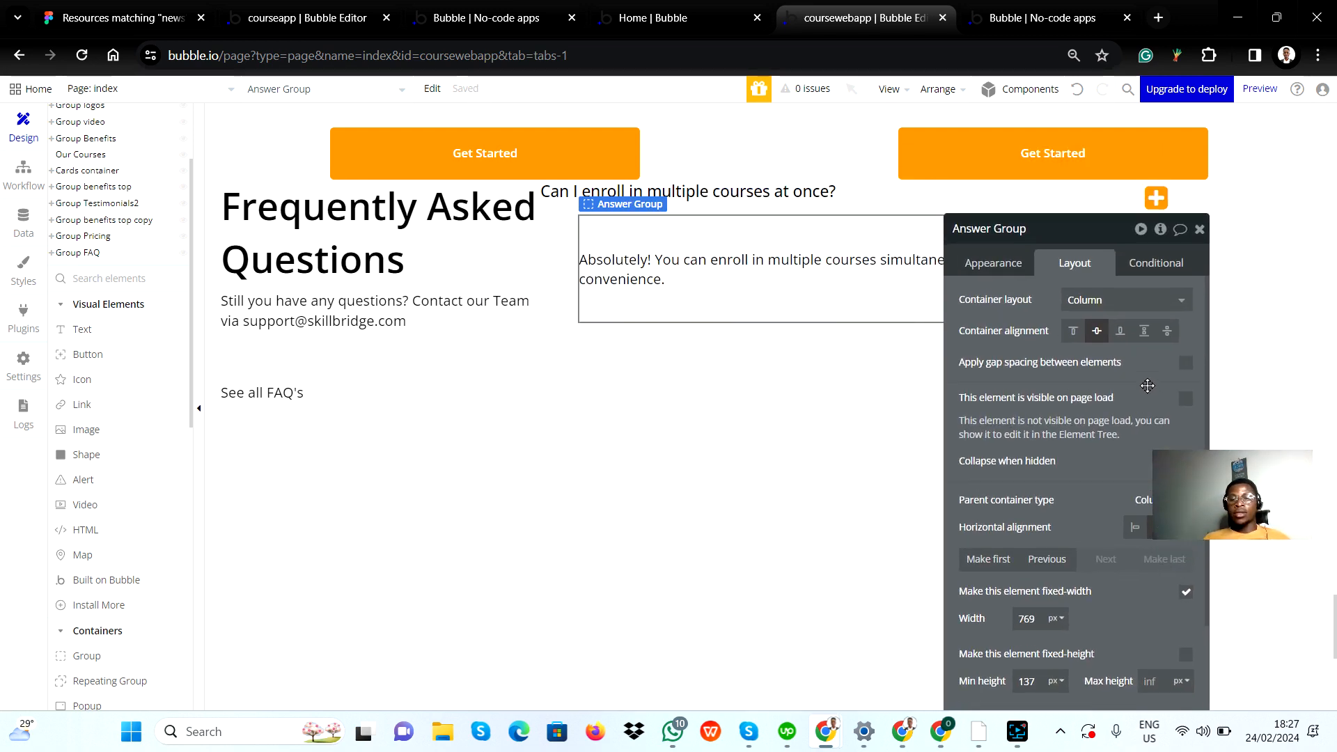
click(774, 273)
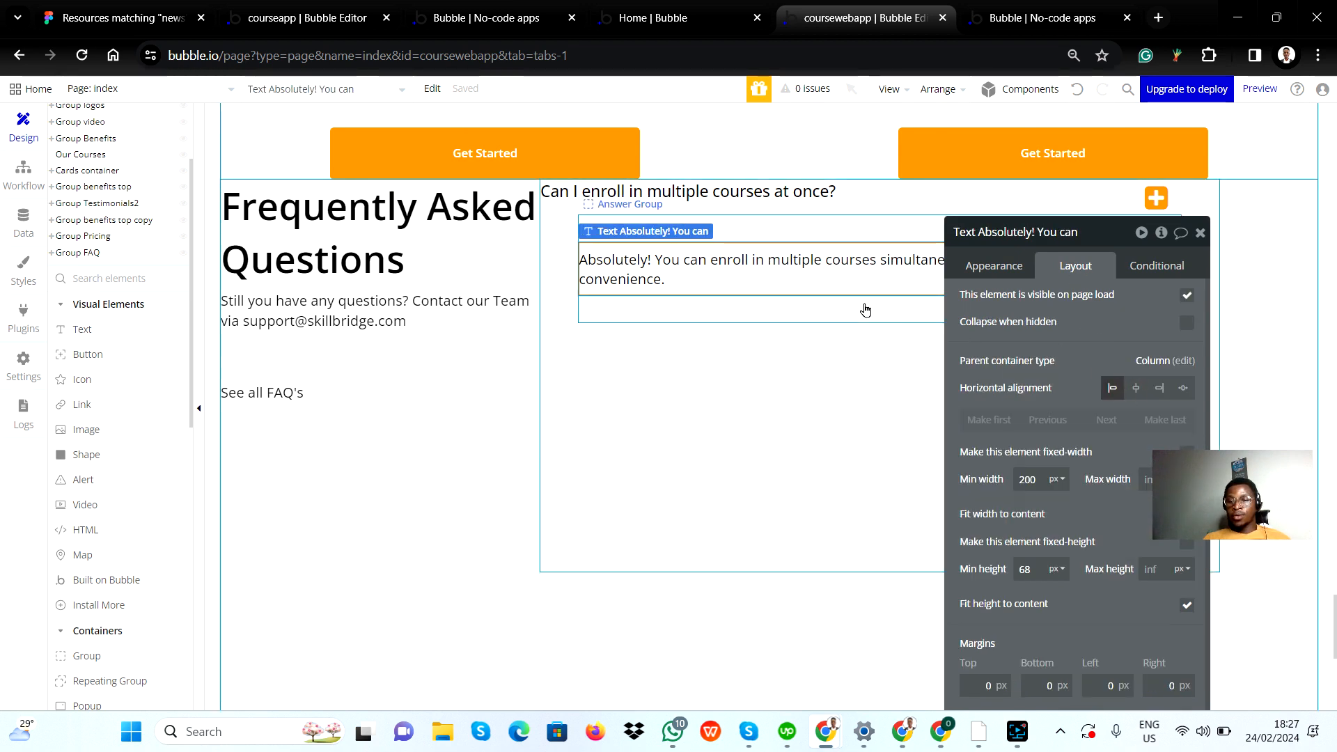
click(876, 316)
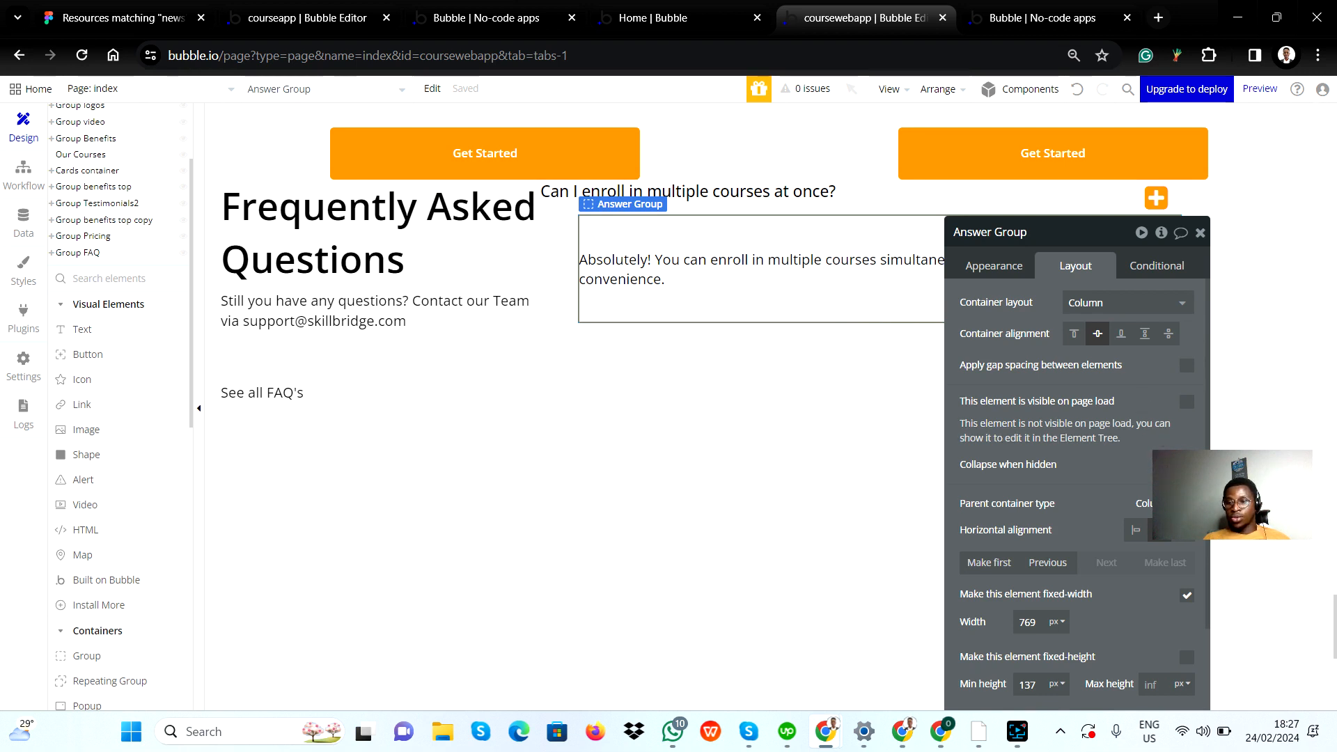
click(1186, 466)
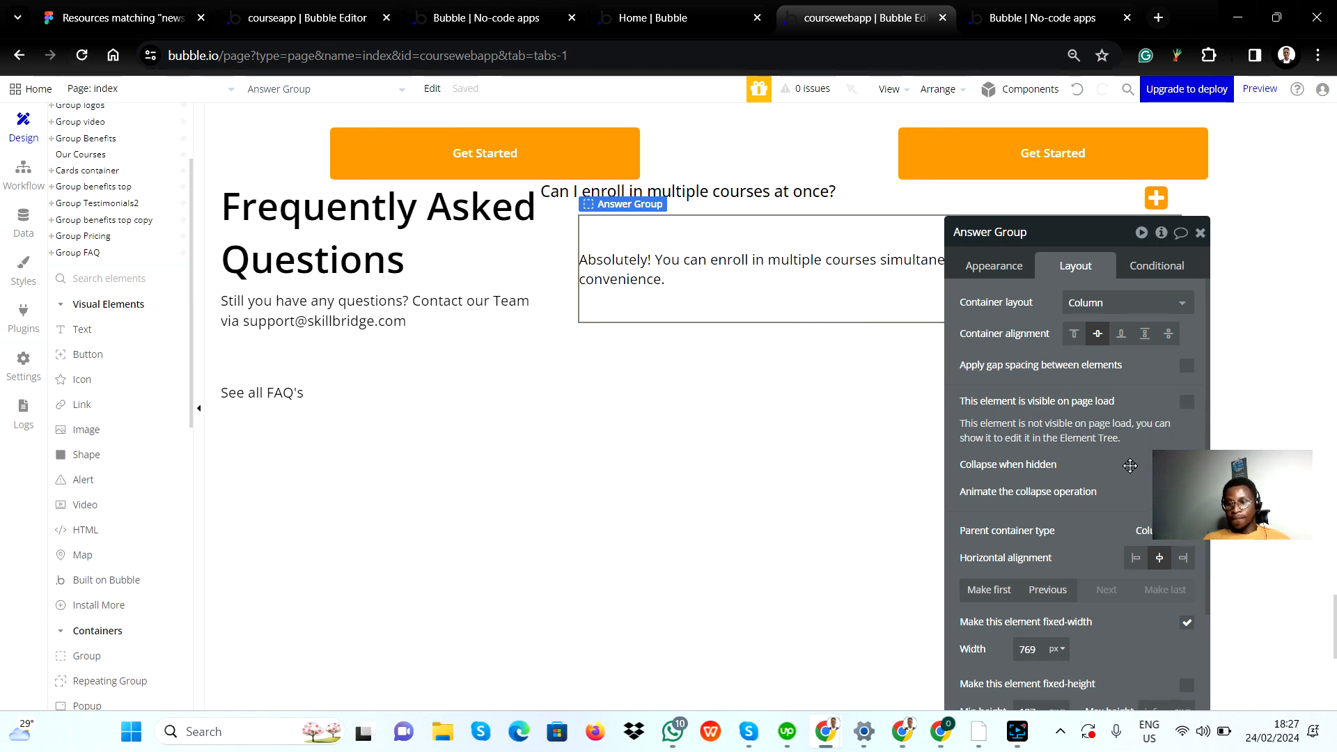
drag(1129, 465, 603, 411)
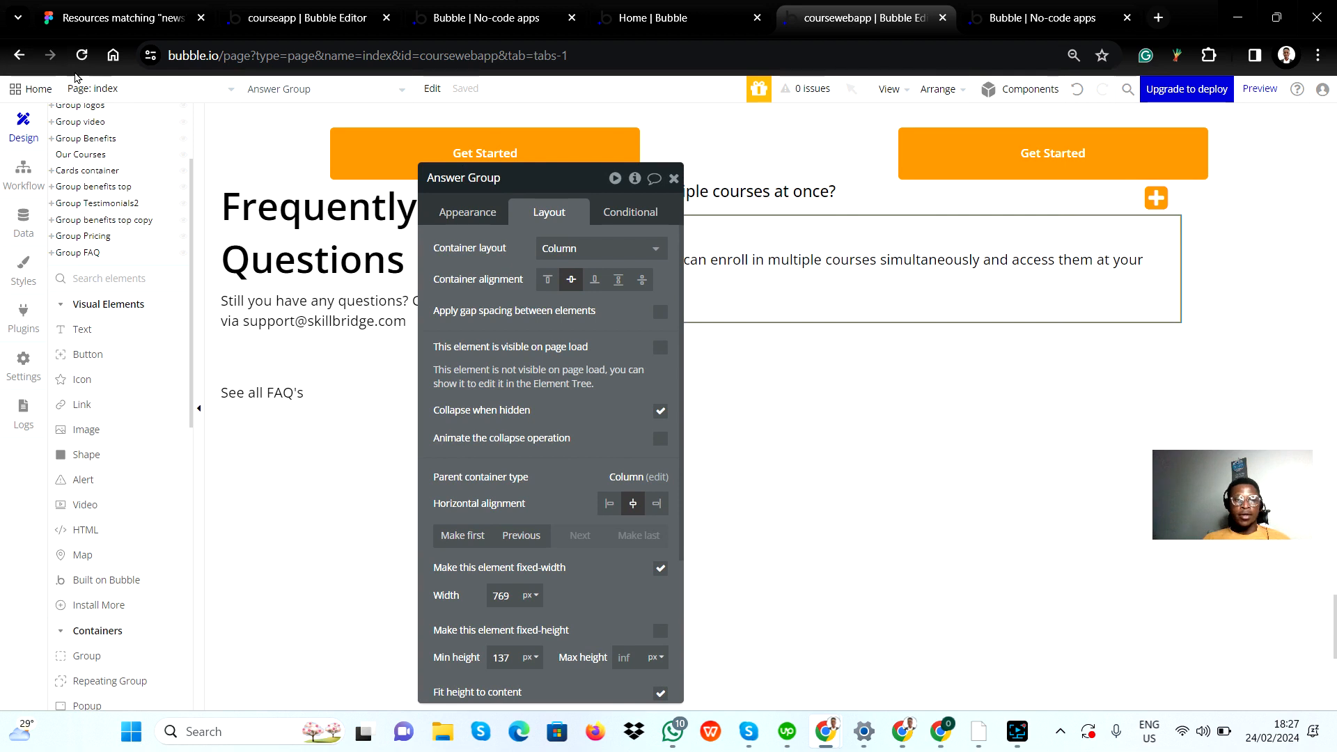
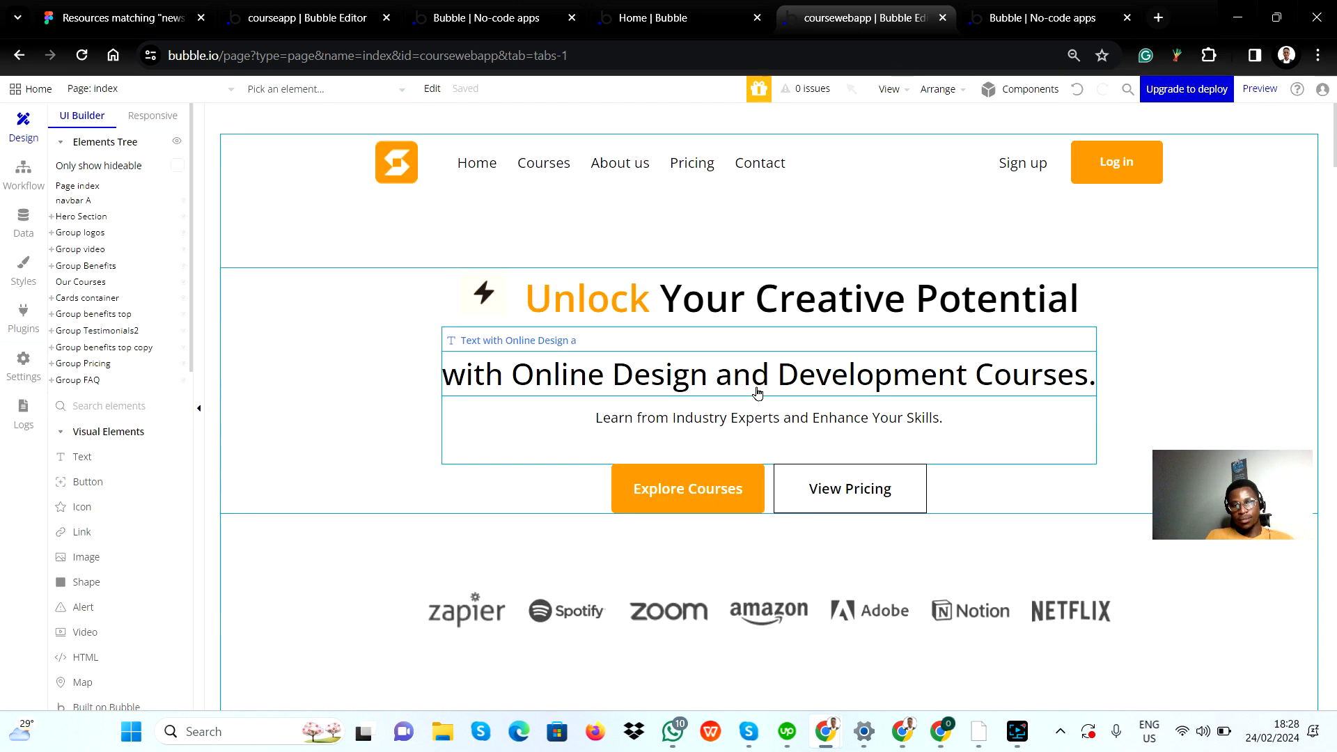
Step: Look over the Frequently Asked Questions section and its right group on the index page canvas
scroll(752, 421, down, 7)
scroll(752, 417, down, 15)
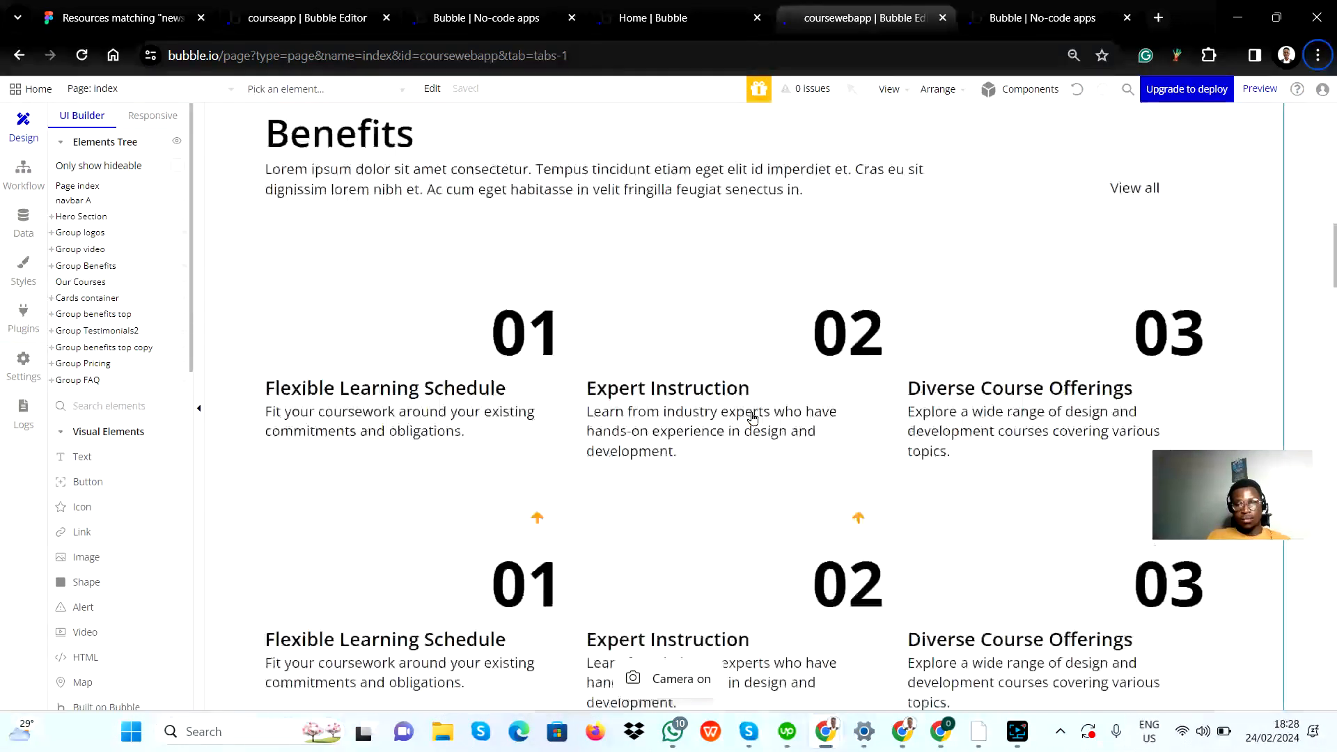
scroll(745, 398, down, 10)
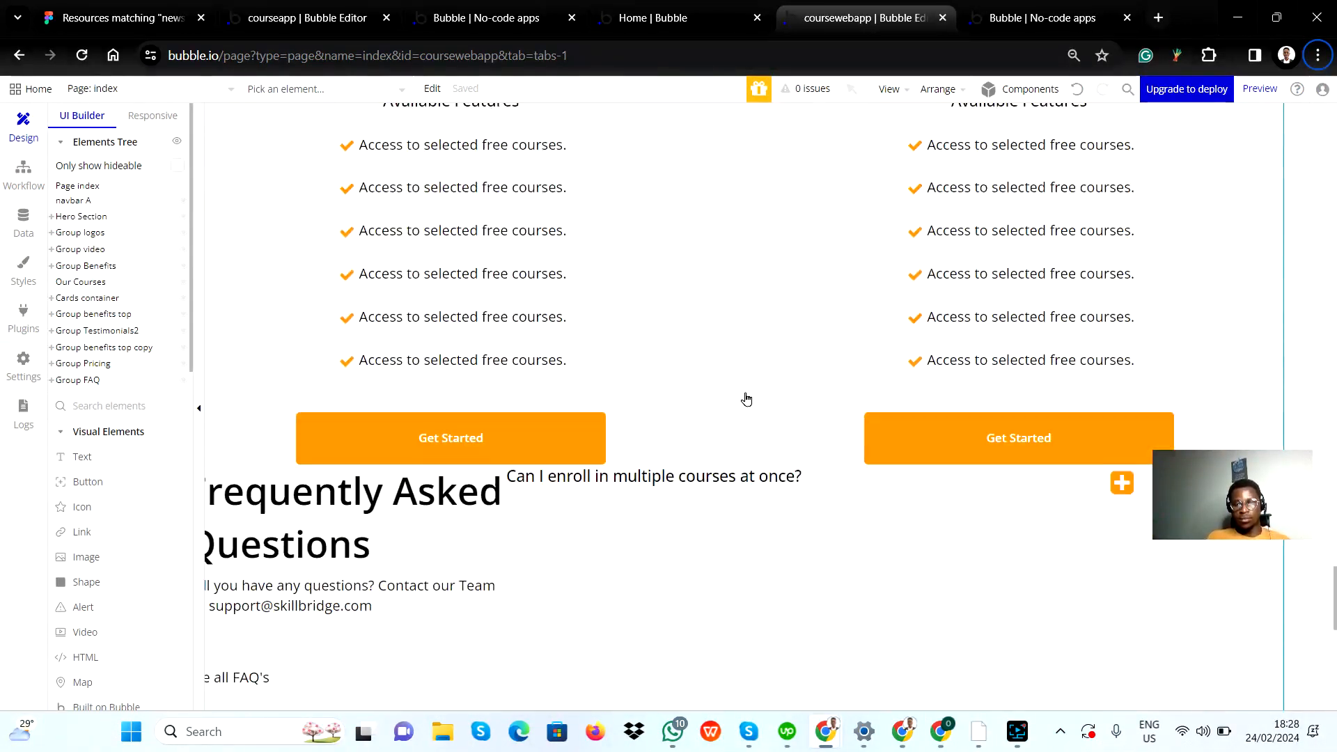
scroll(745, 399, up, 4)
scroll(745, 399, up, 1)
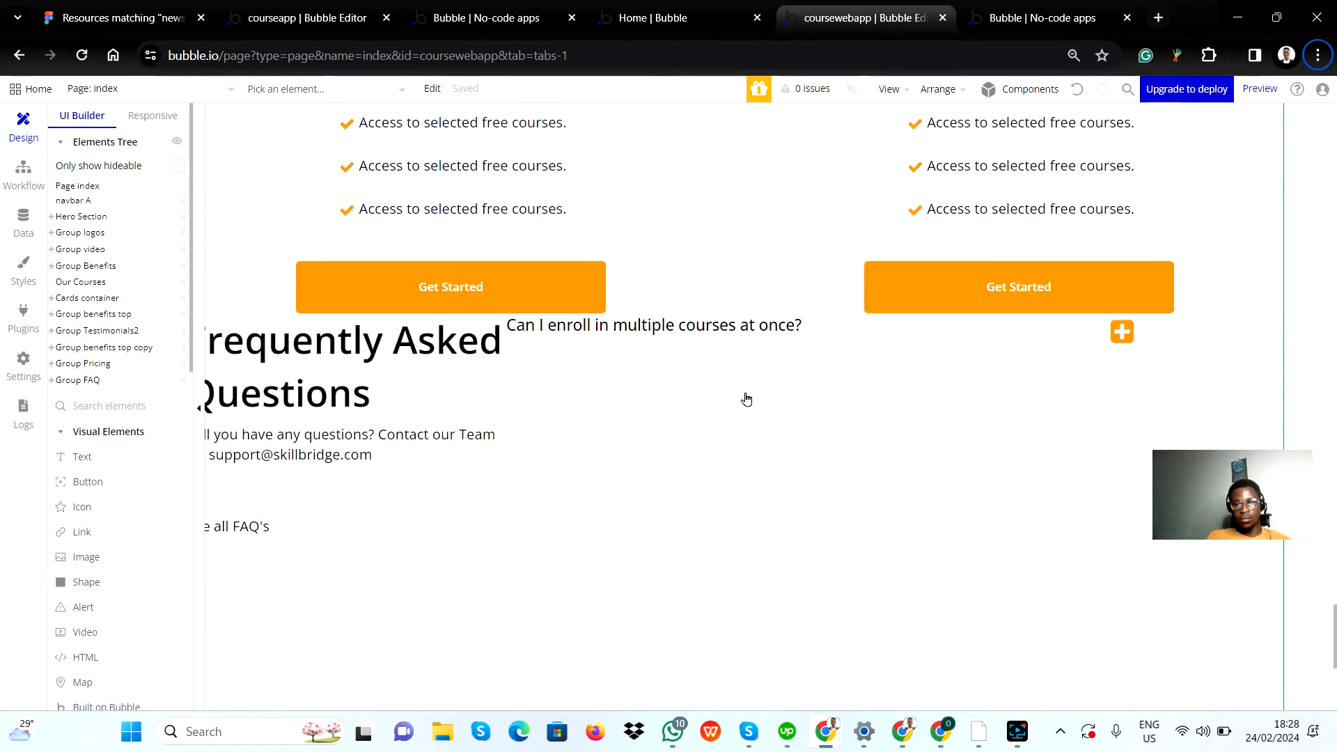
click(633, 380)
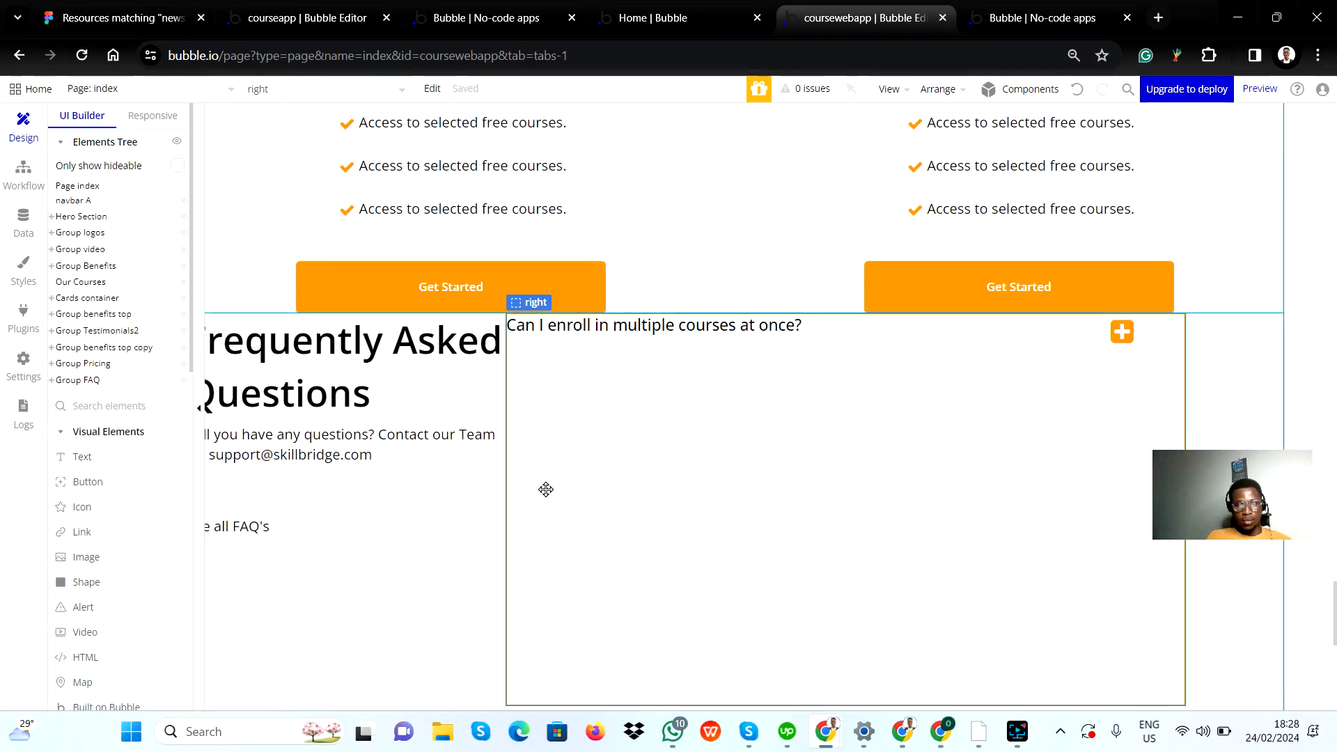
scroll(403, 593, left, 1)
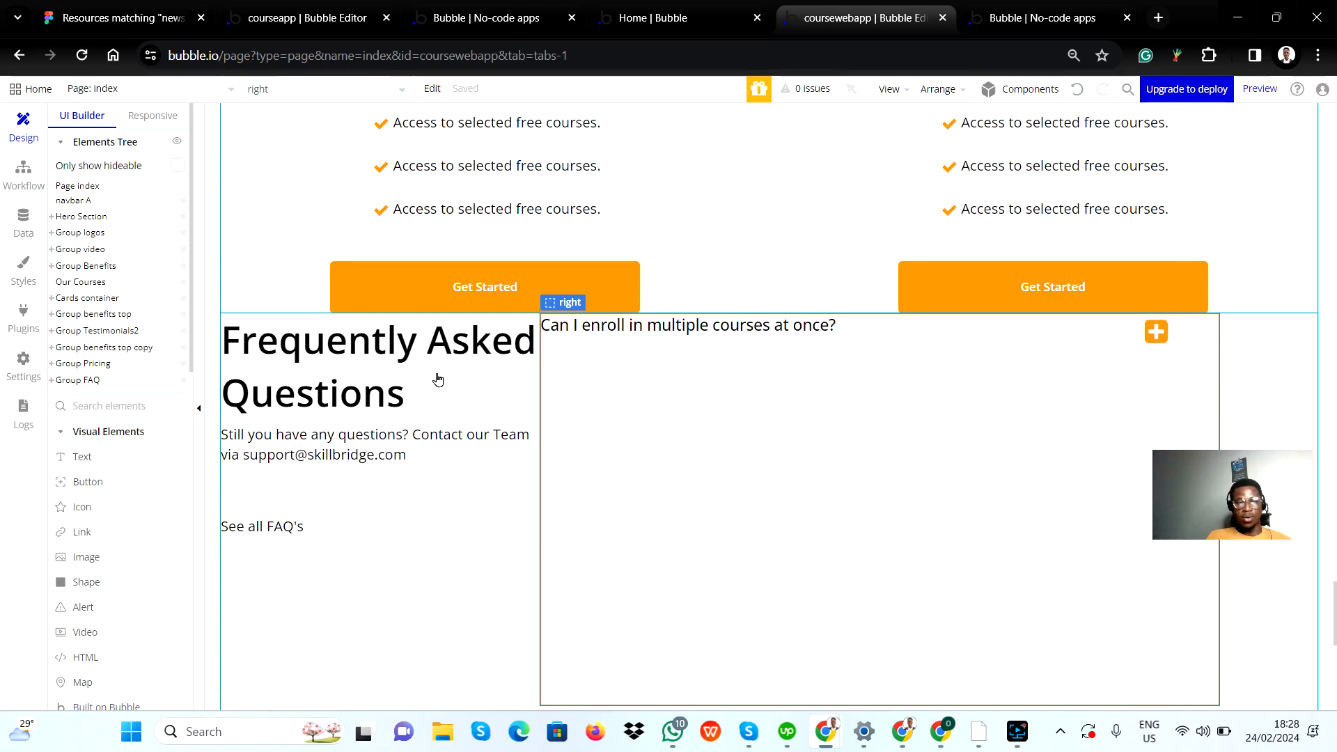
Step: Expand Group FAQ and its right group in the elements tree, and check Answer Group on the canvas before hiding it again
click(51, 380)
scroll(104, 334, down, 3)
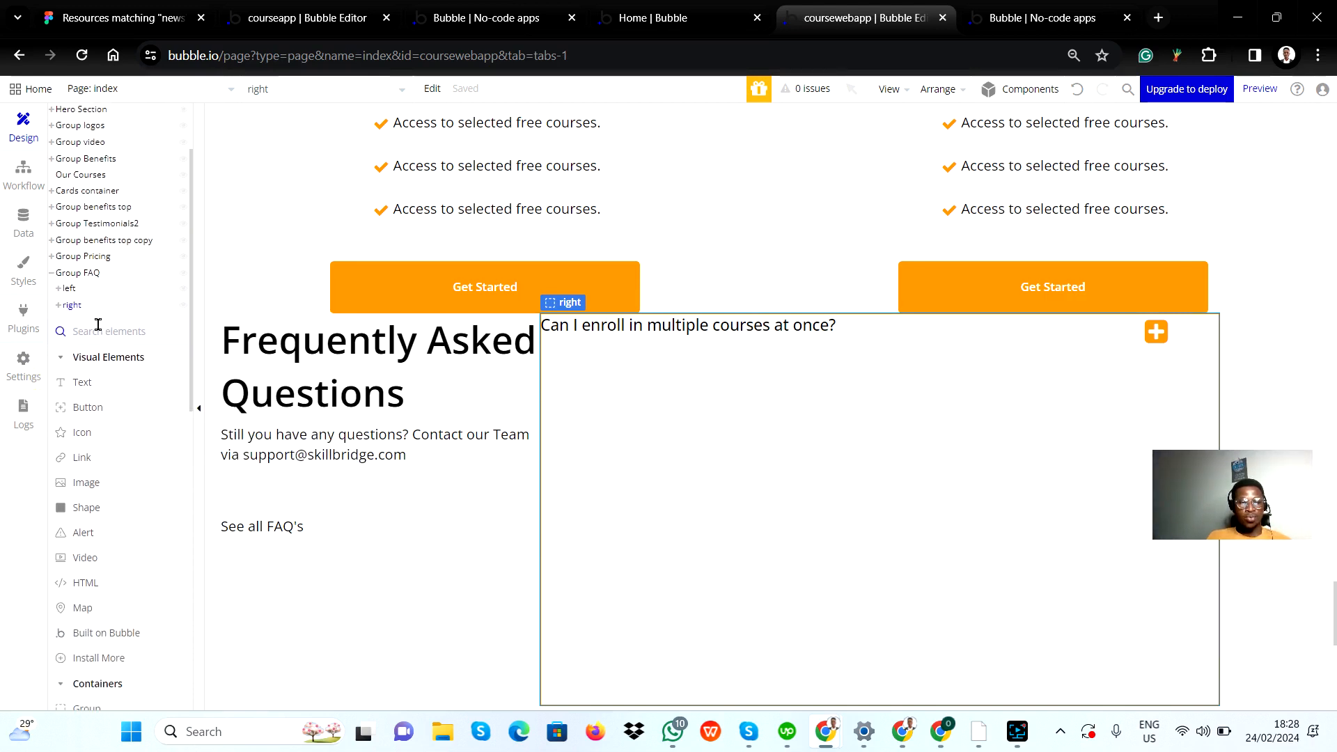
click(101, 311)
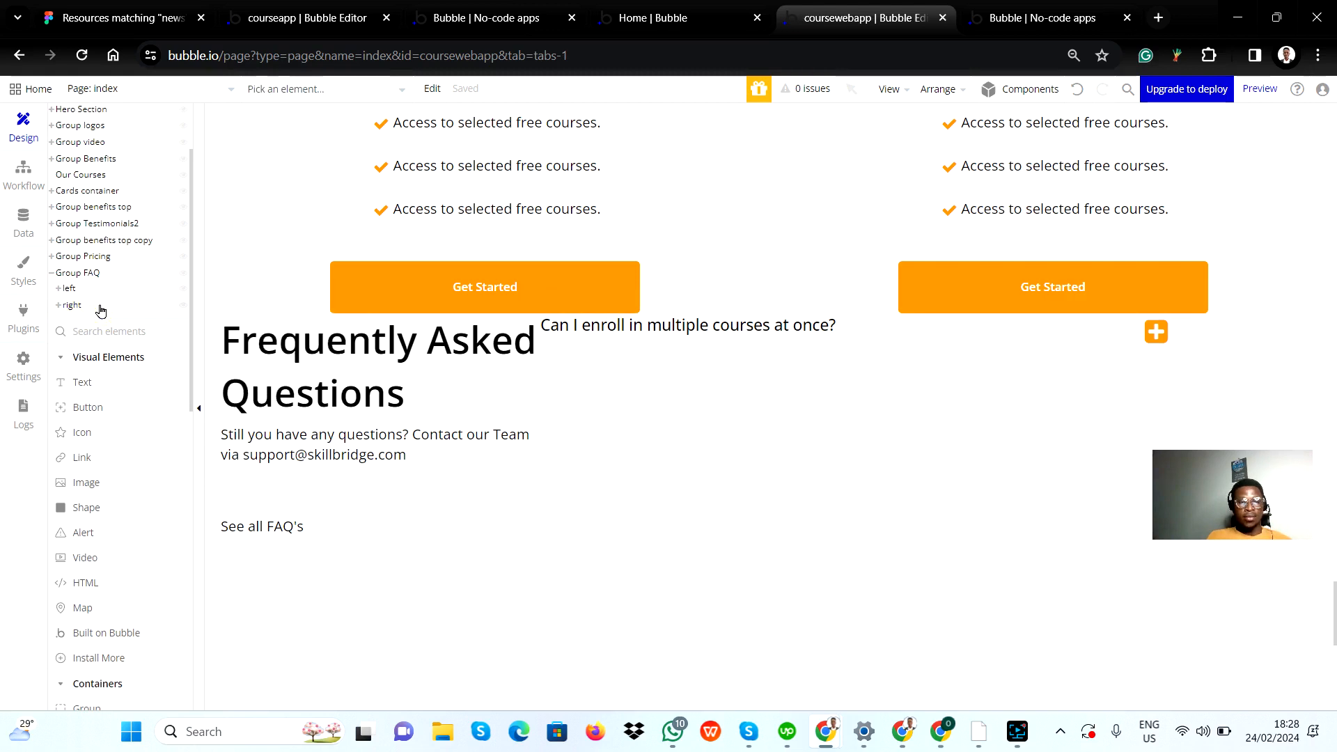
click(59, 306)
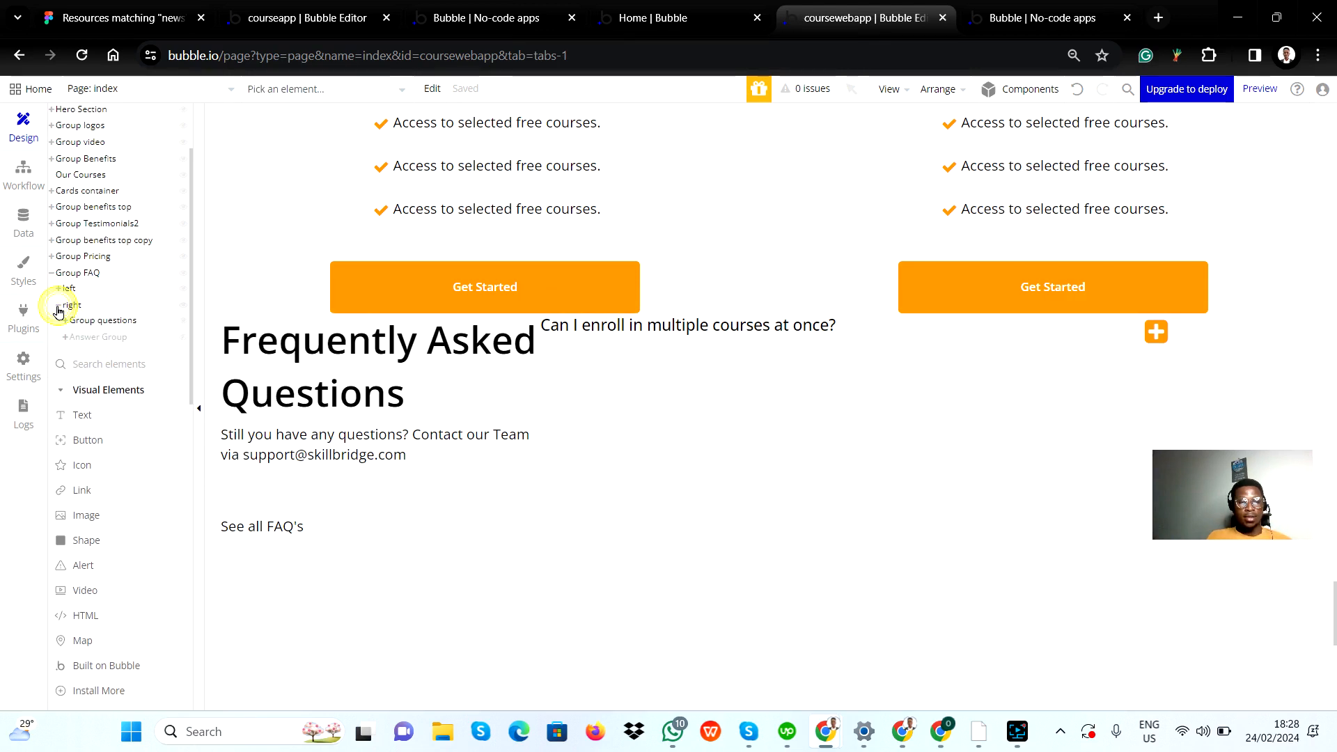
mouse_move(94, 344)
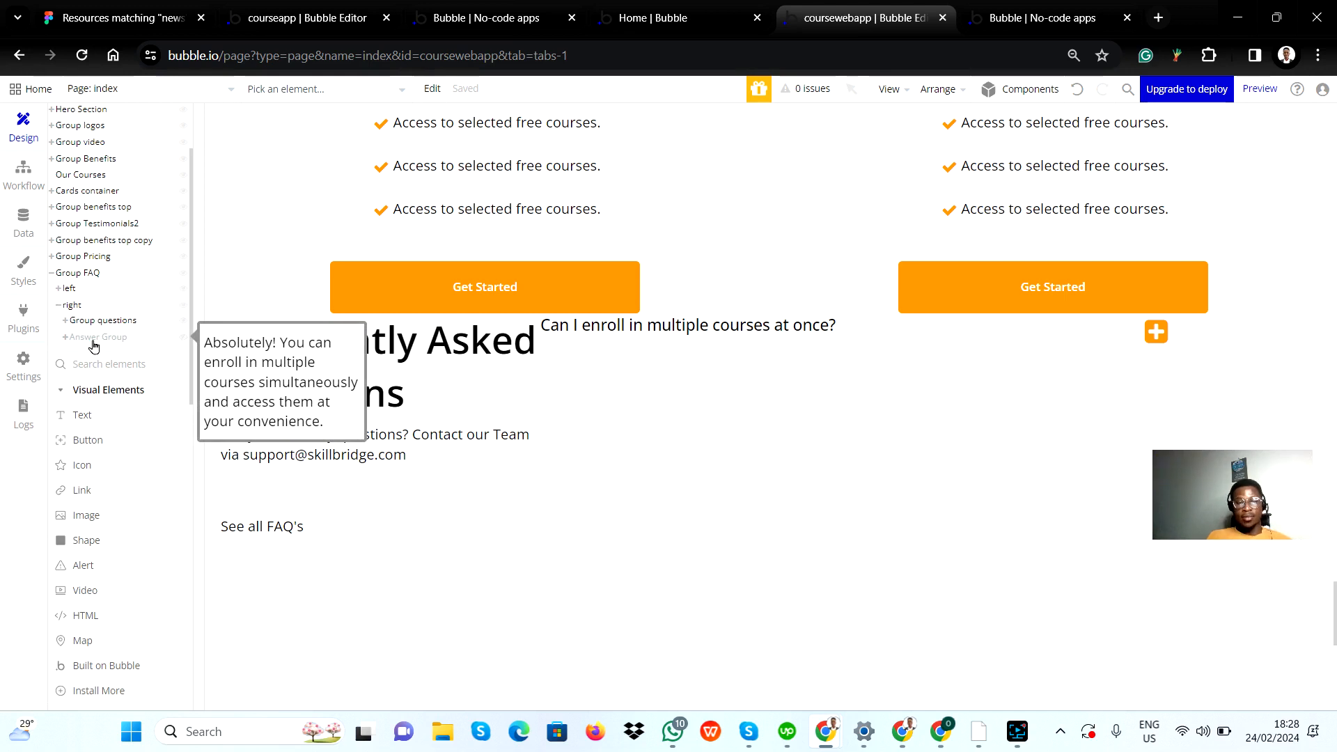
click(96, 339)
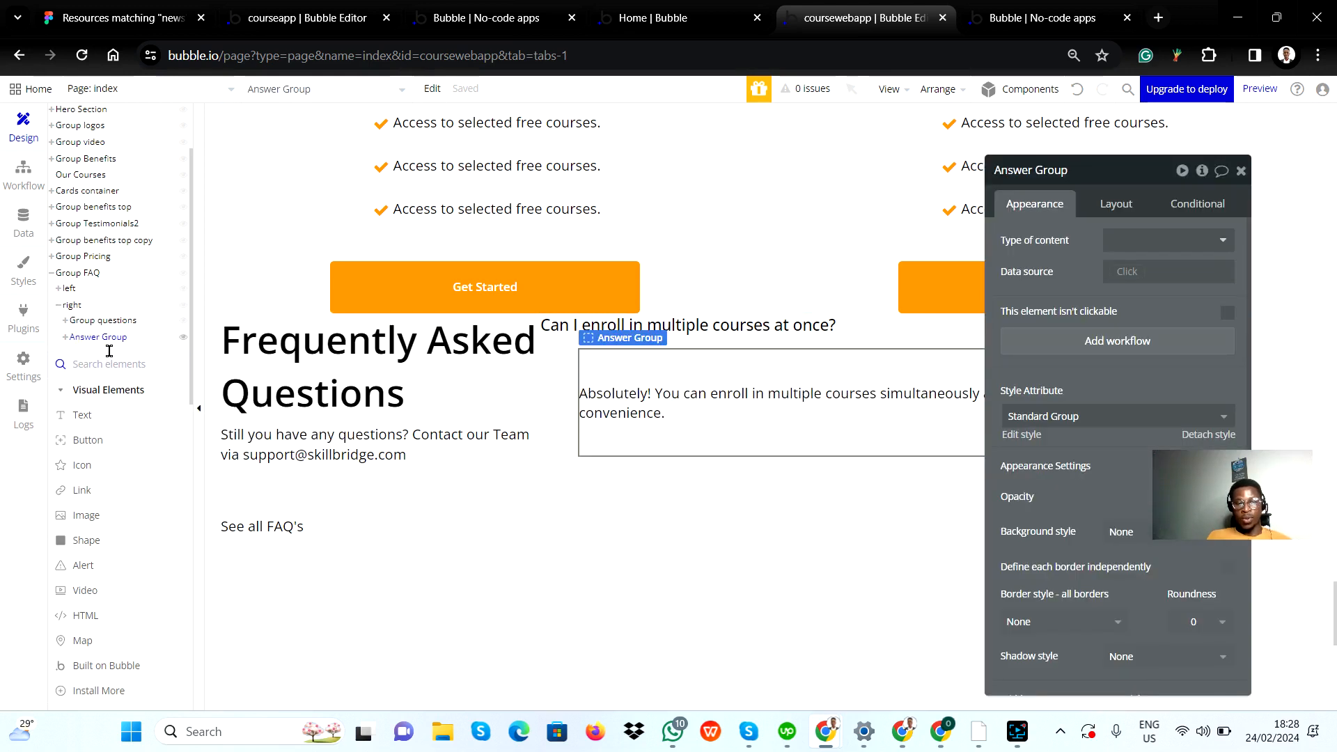
mouse_move(179, 343)
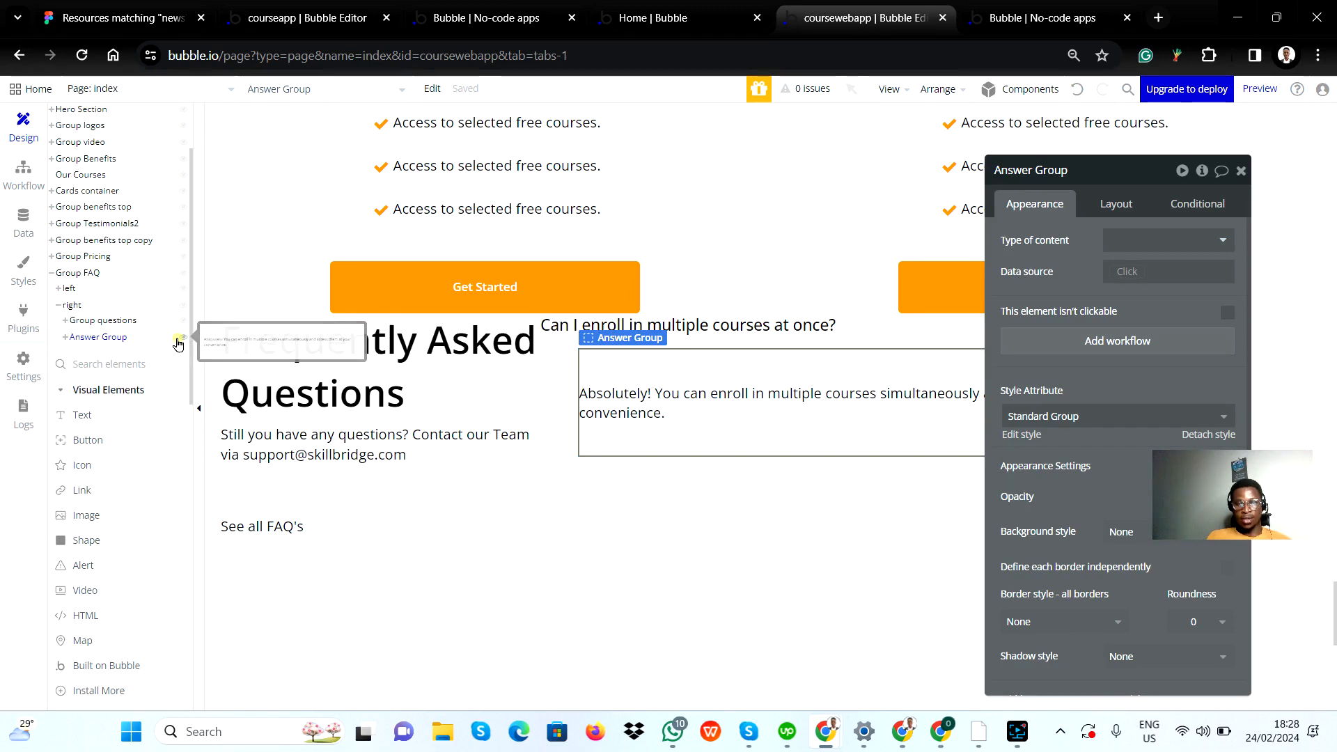
click(180, 341)
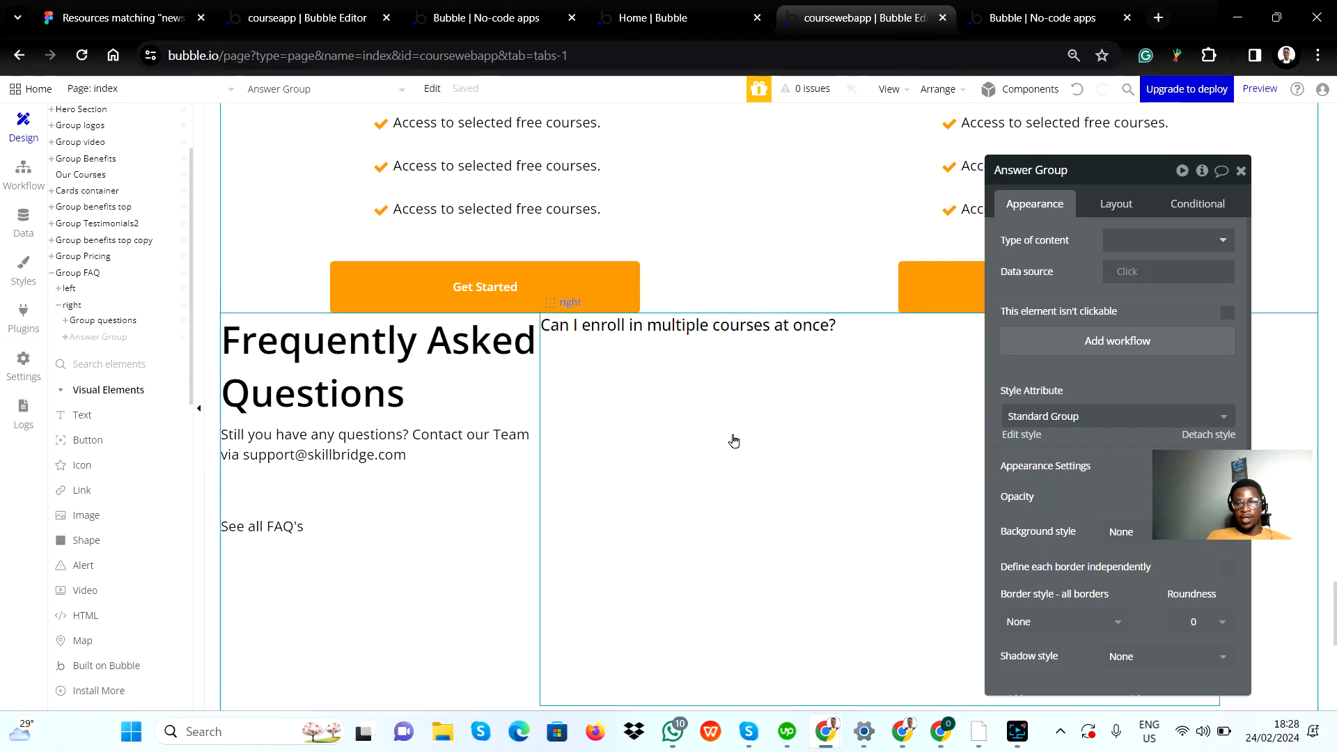
Step: Create a click workflow for the plus-square icon beside the FAQ question
click(1241, 173)
double_click(1157, 337)
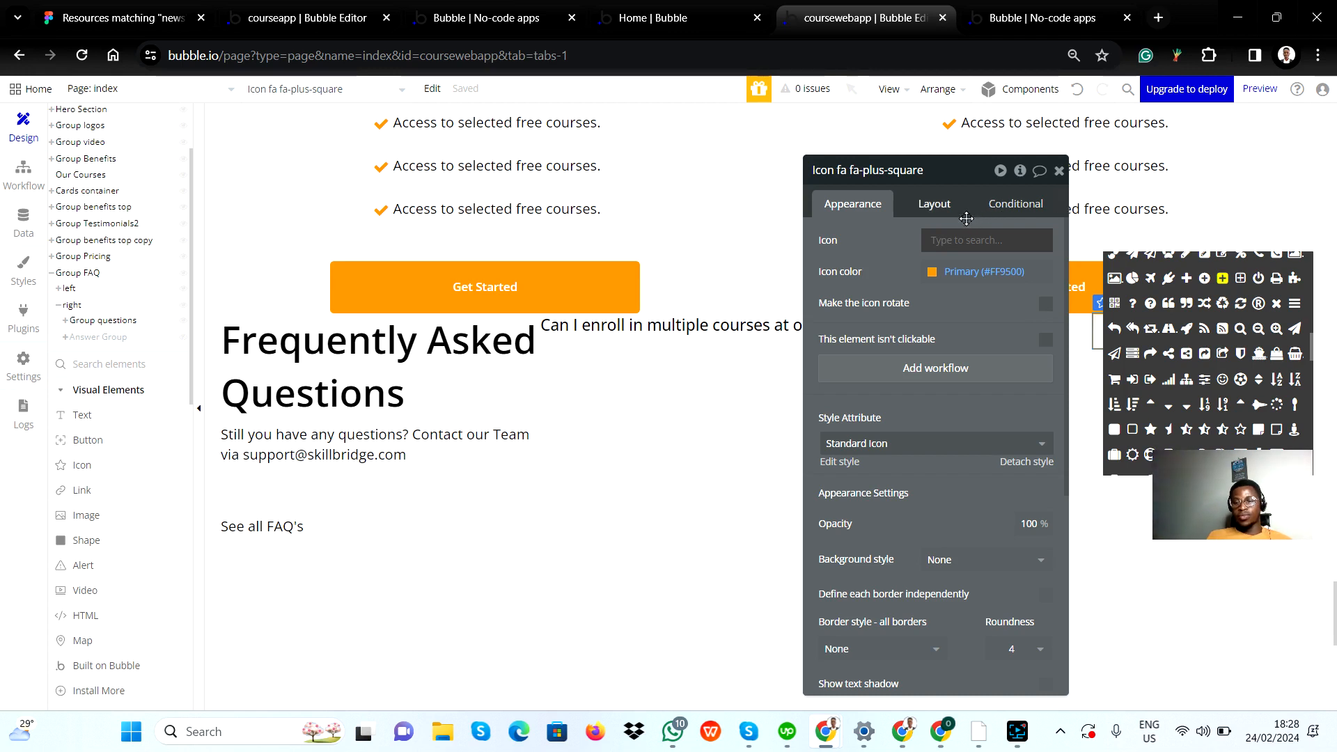
click(1006, 208)
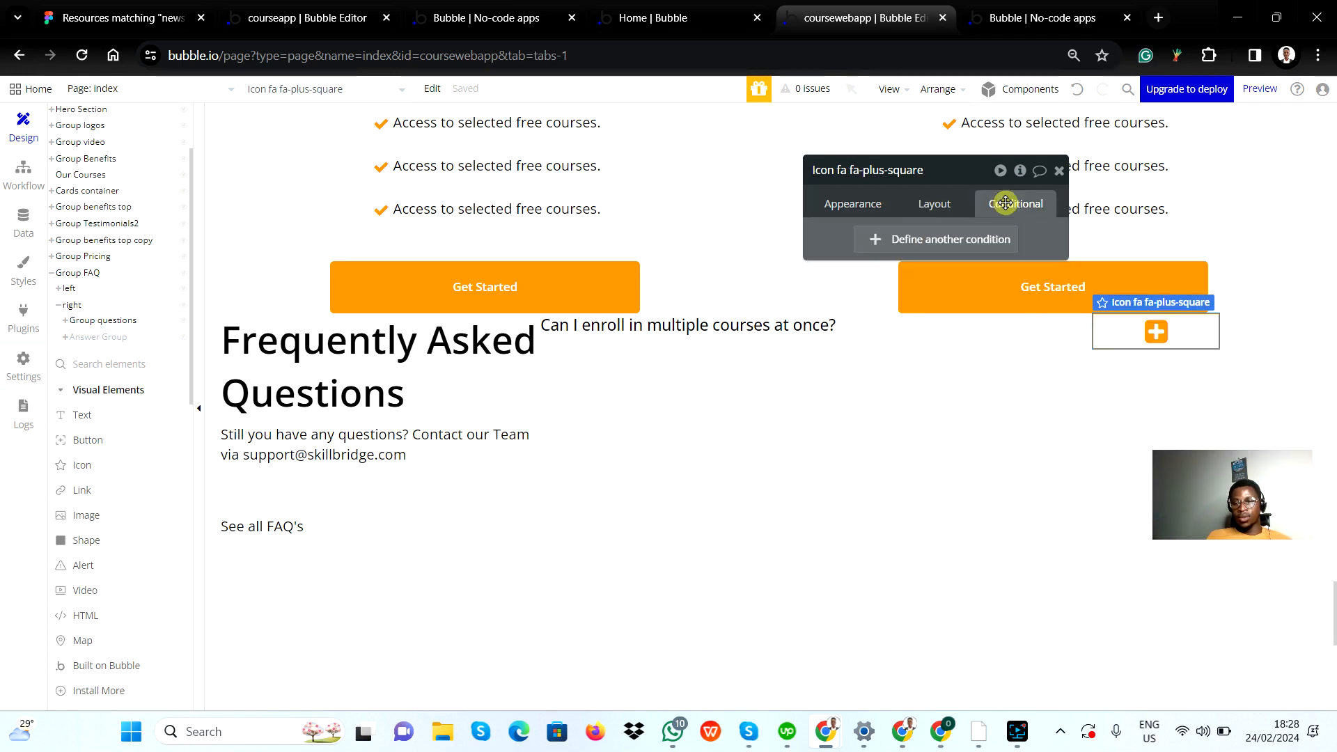
click(934, 205)
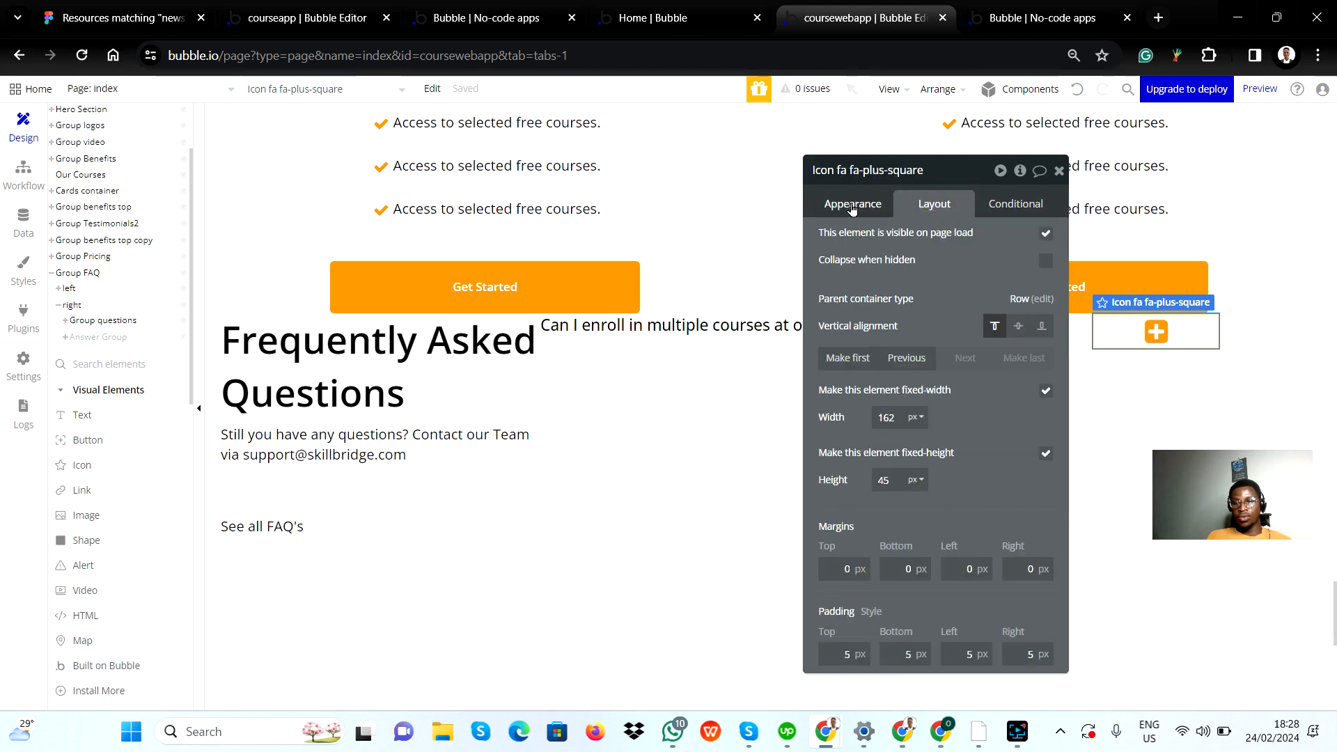
click(863, 205)
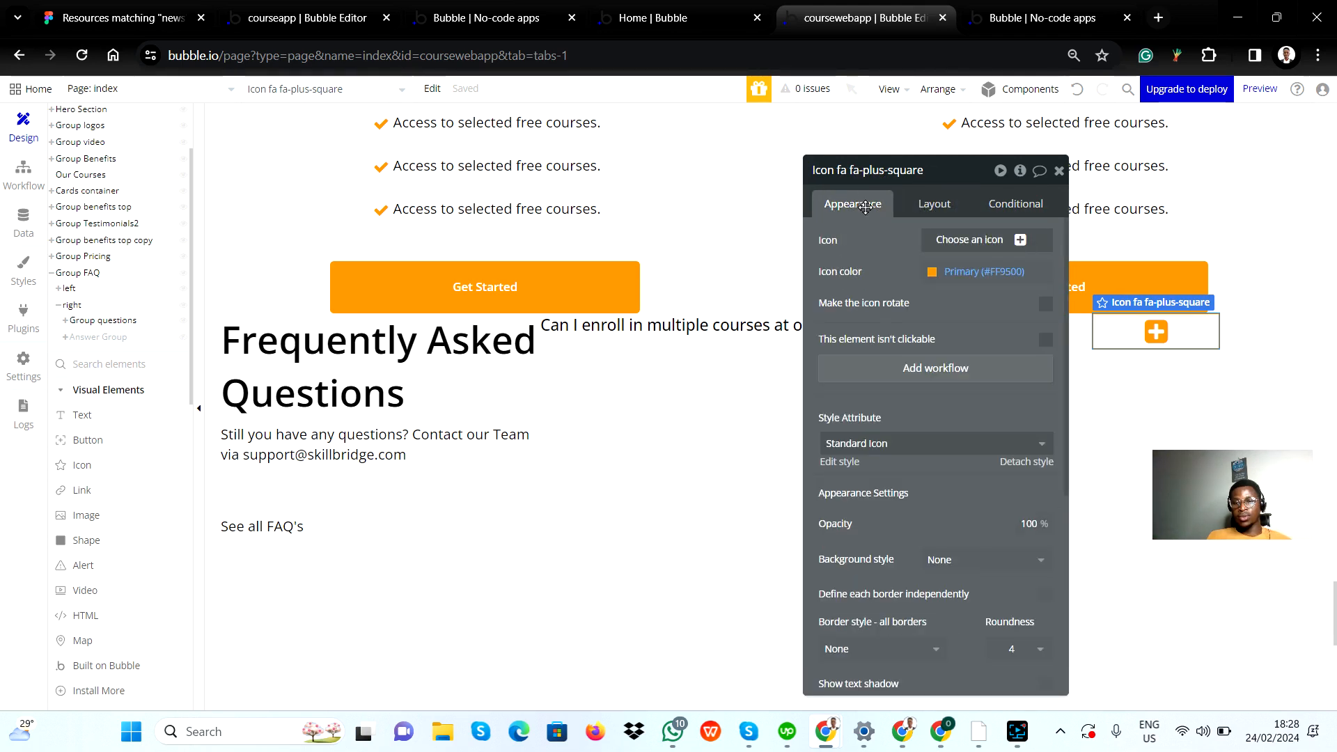
click(922, 374)
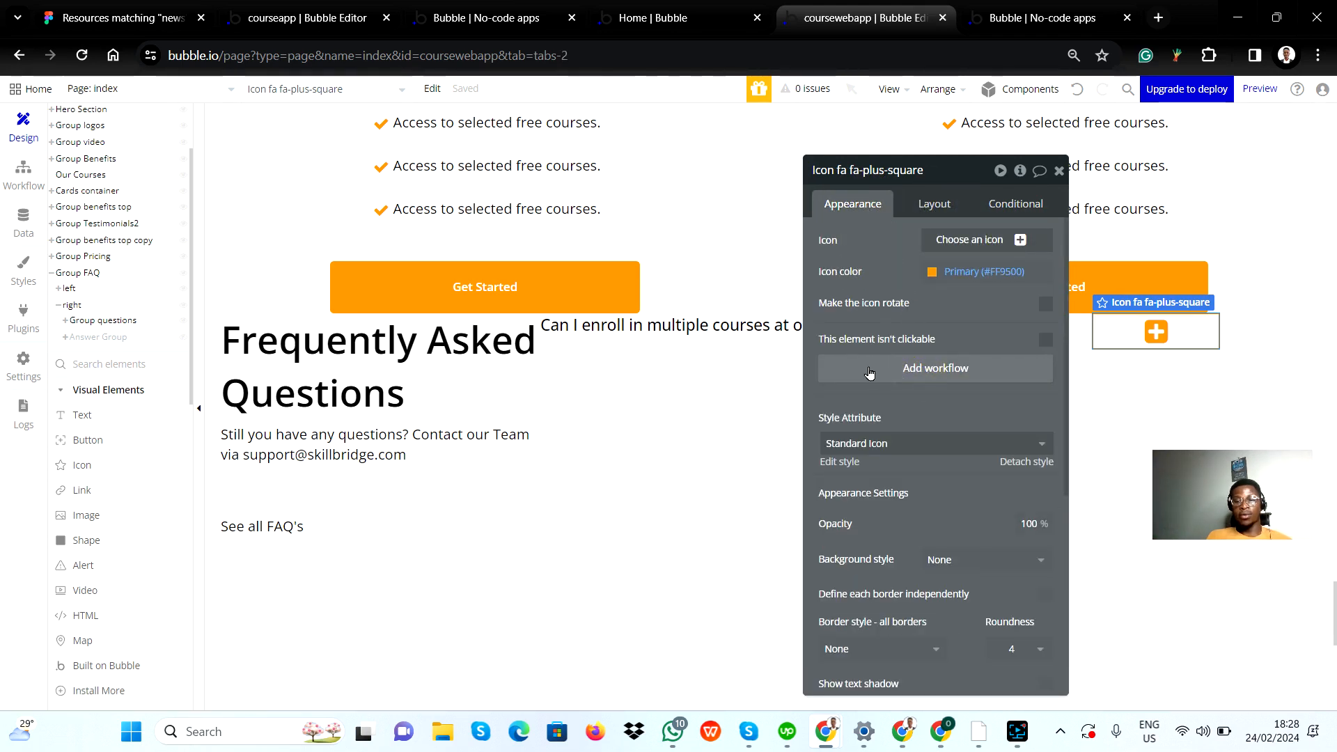
mouse_move(110, 178)
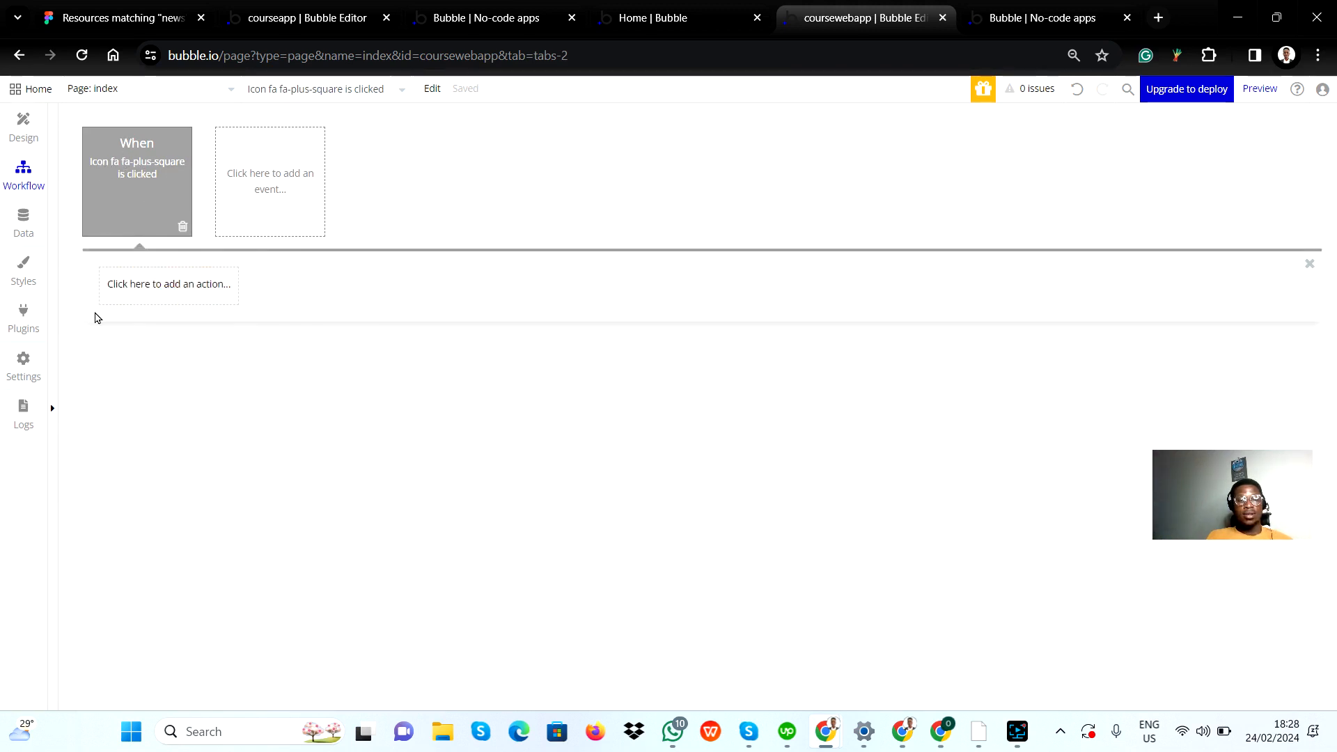
Step: Add a Show action for Answer Group to the plus icon's click workflow
click(141, 291)
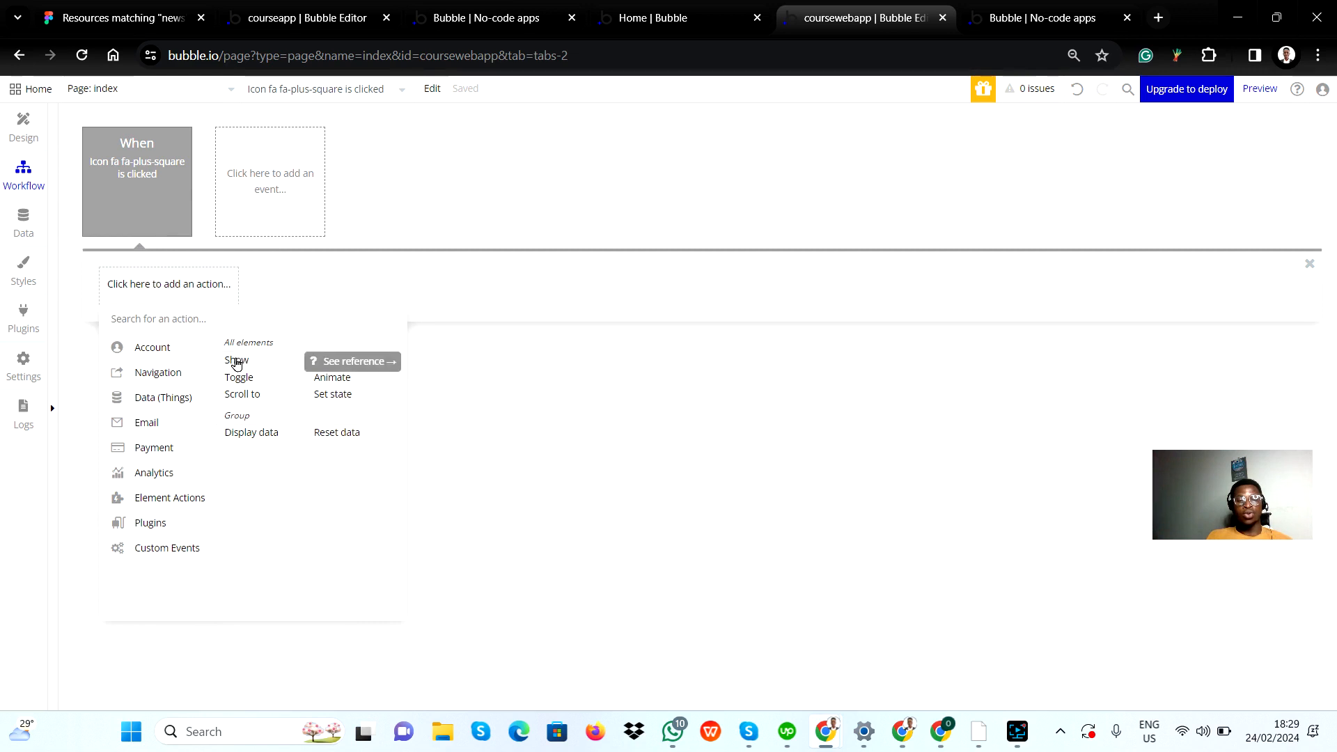
click(237, 362)
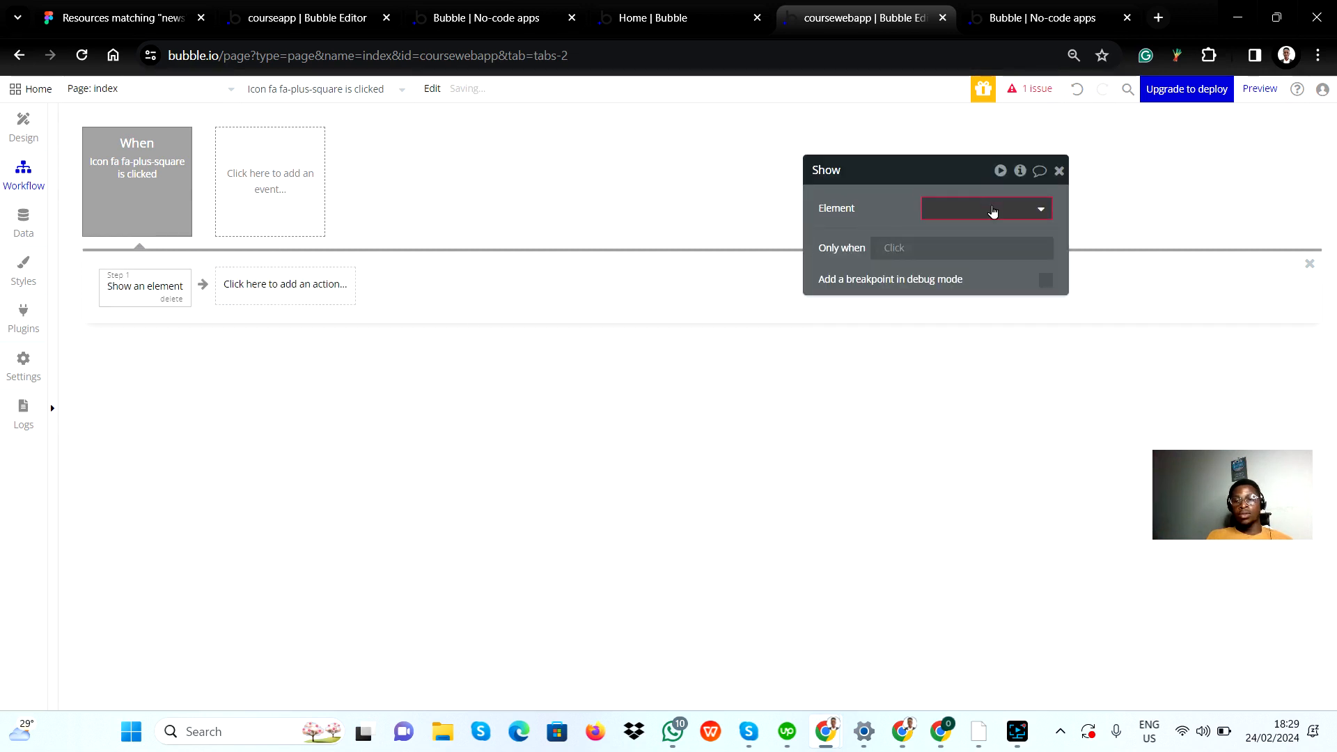
click(994, 209)
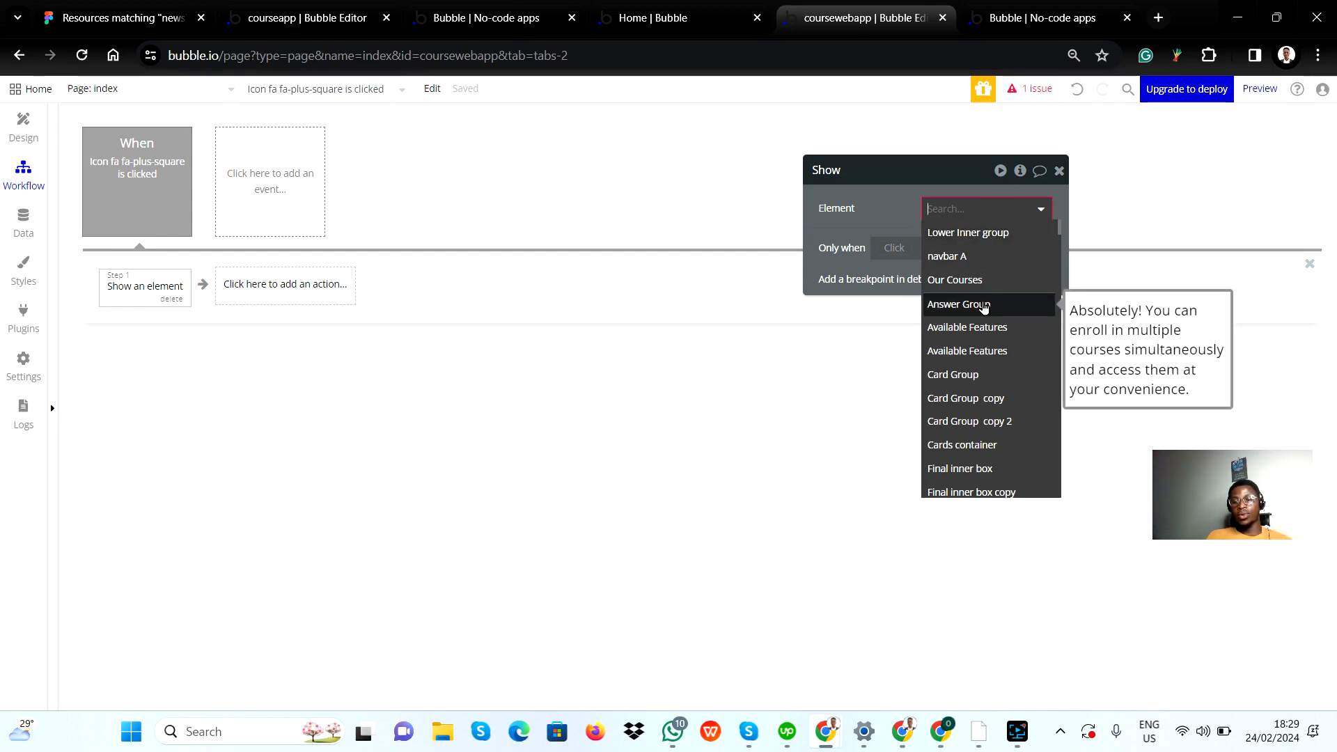
click(983, 306)
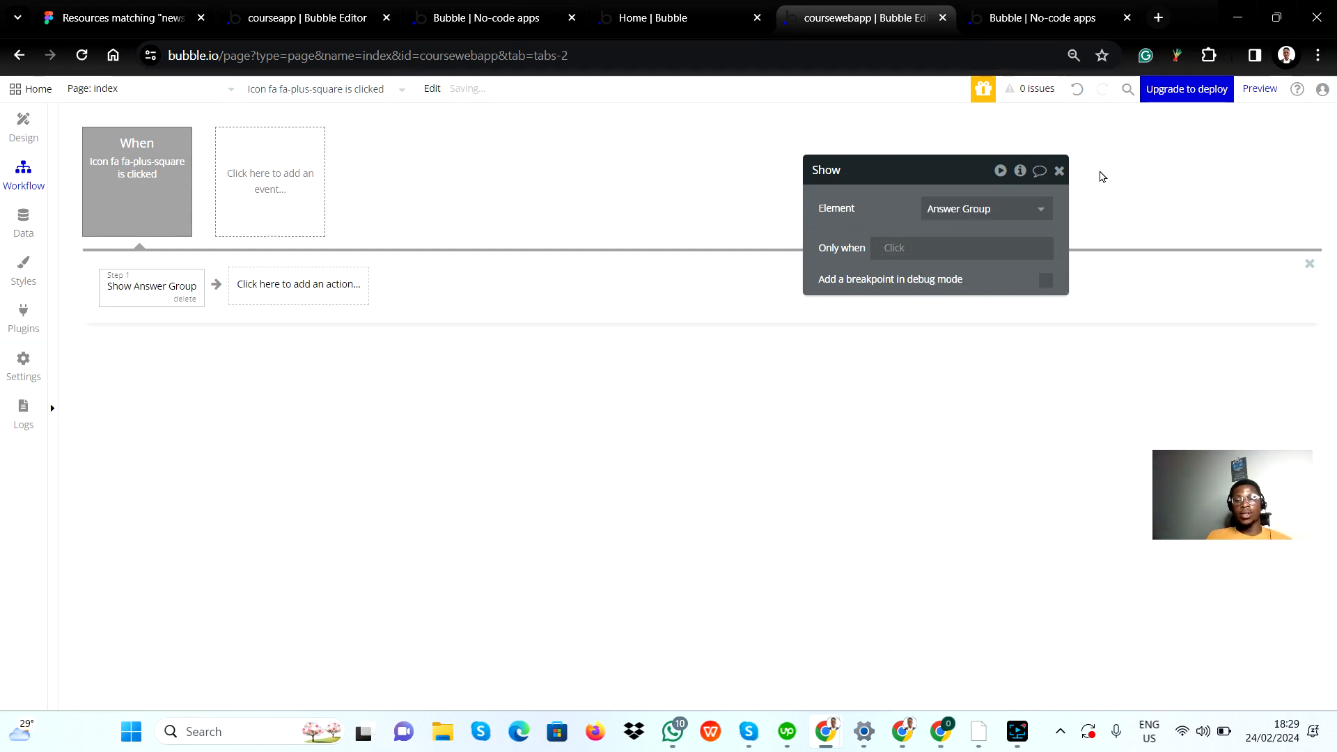
click(1059, 172)
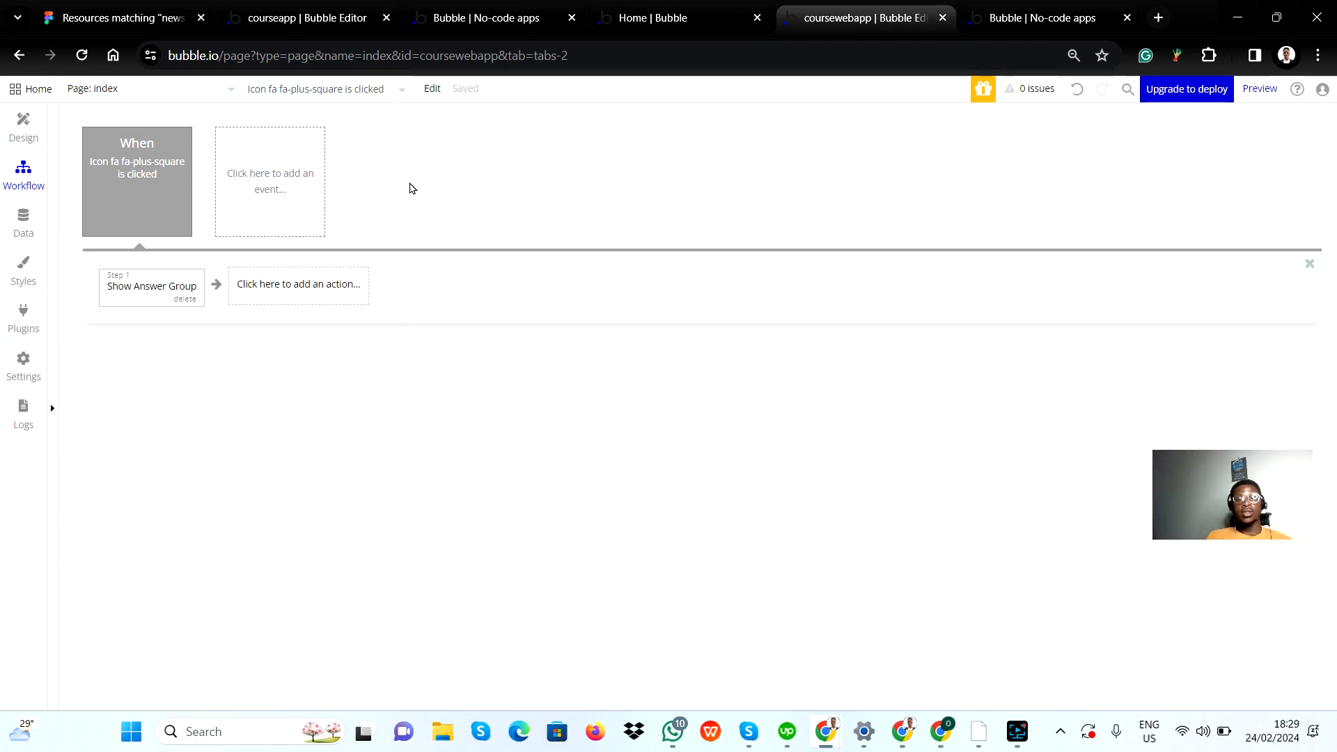
Step: Reload the page preview to load the latest version of the app
click(1065, 21)
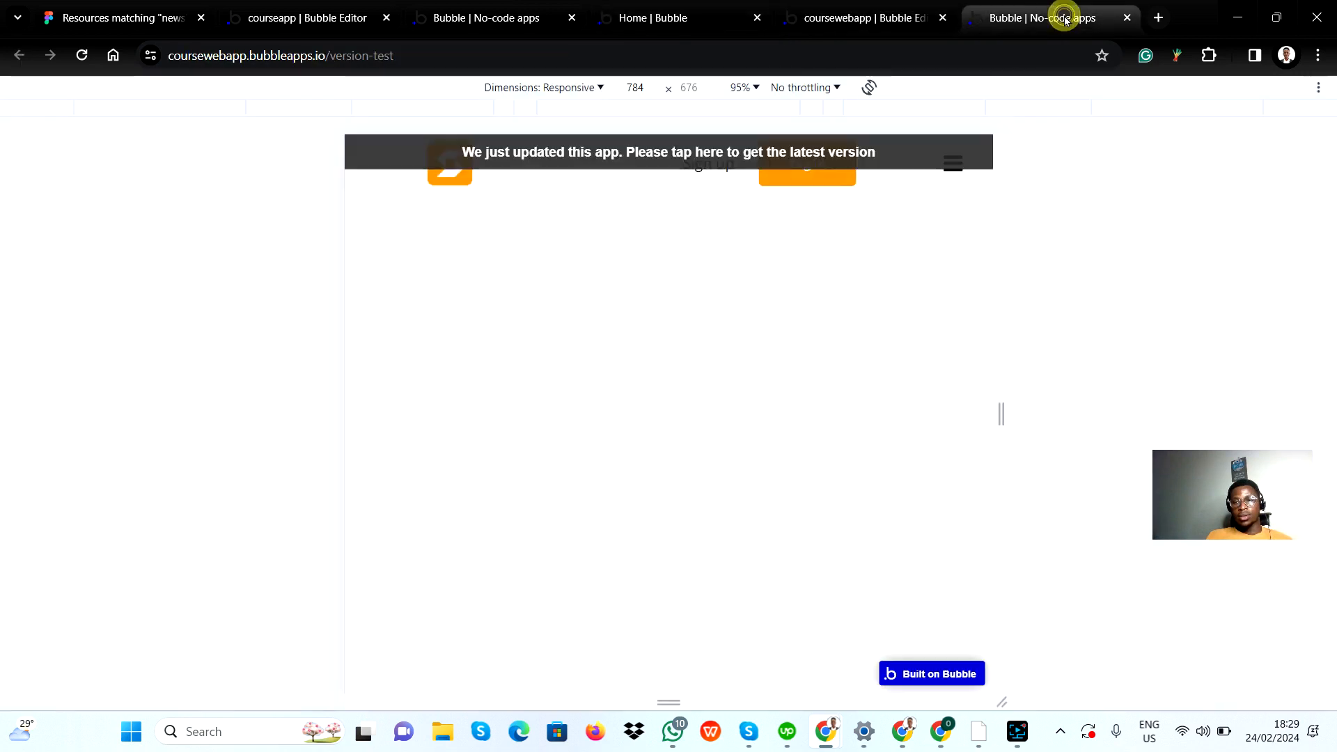
click(82, 57)
click(857, 17)
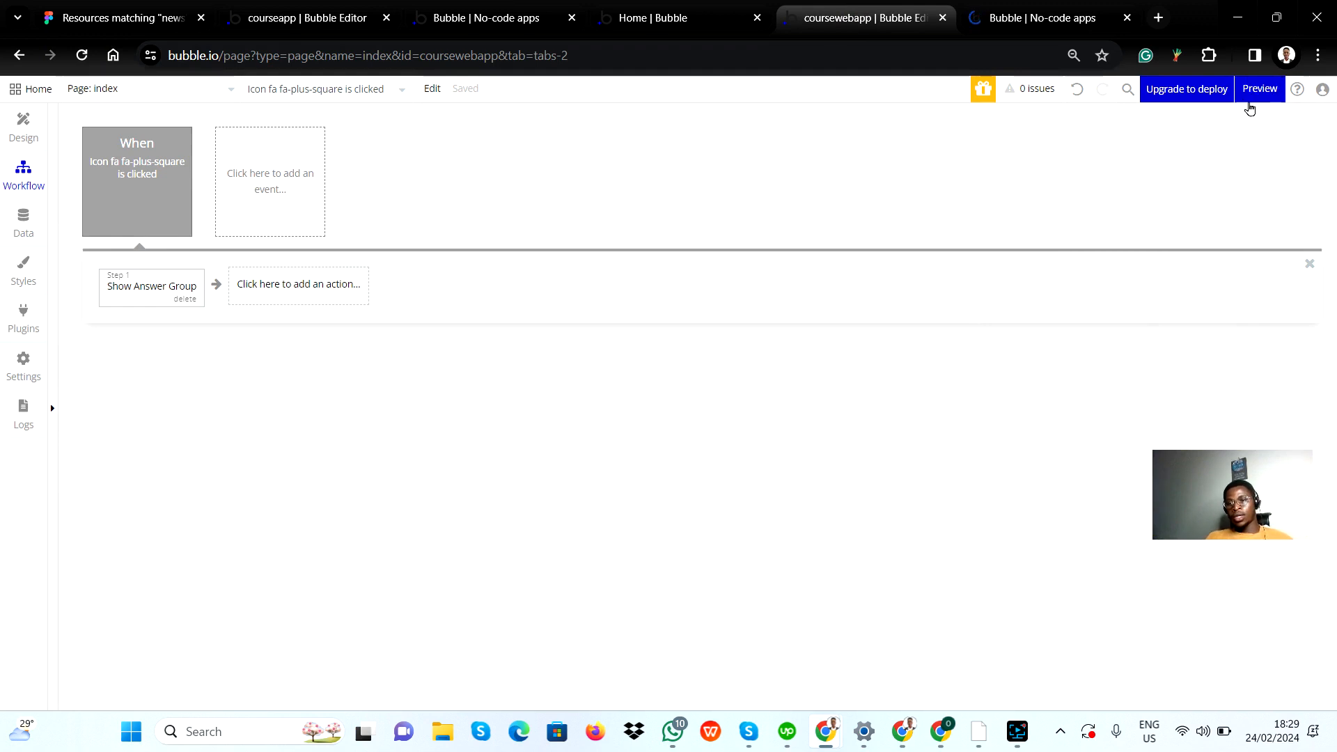
mouse_move(1256, 91)
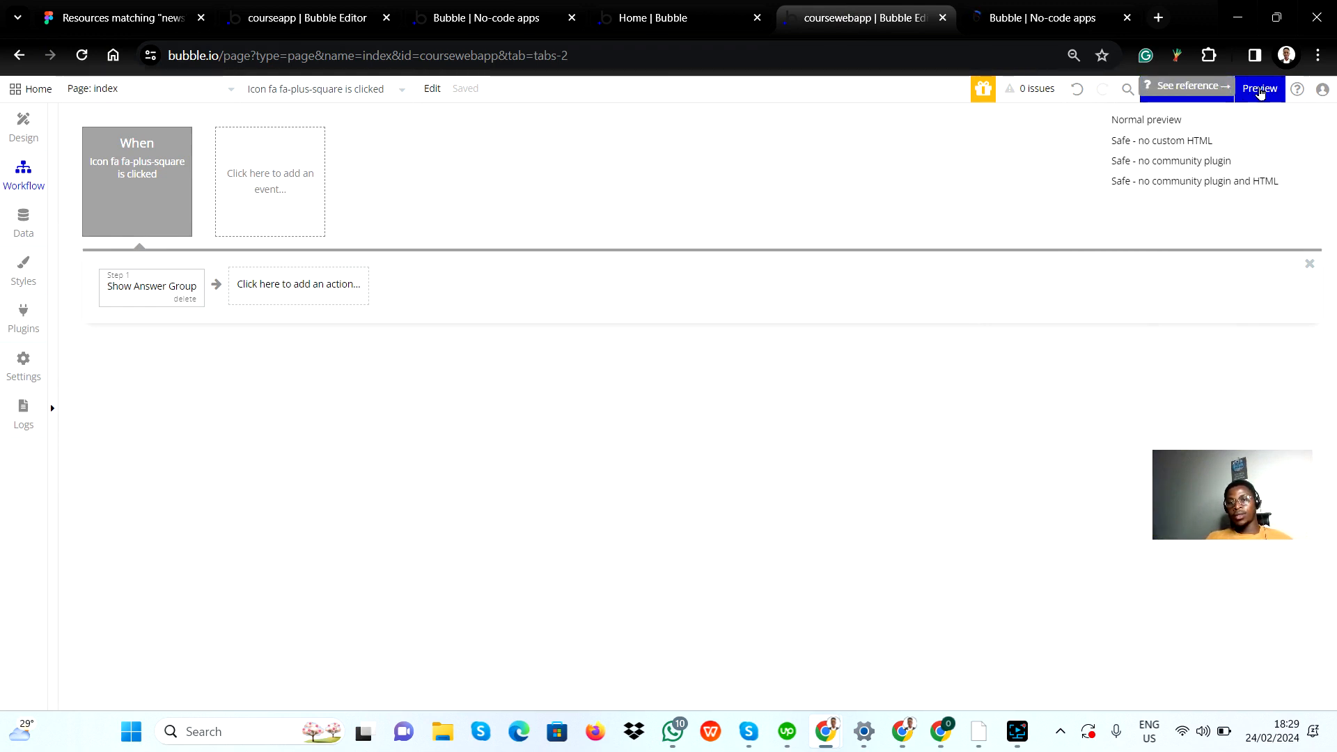
click(1260, 90)
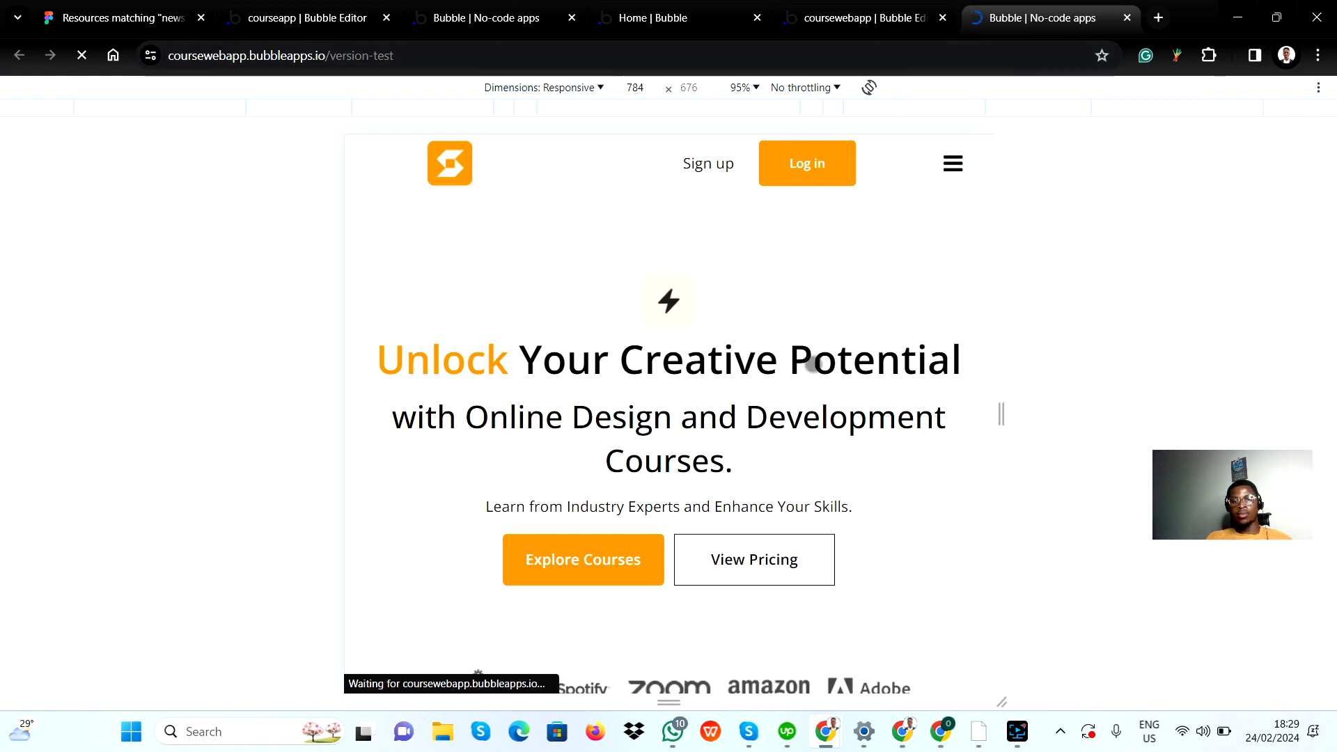
Step: Widen the preview to about 789 px and test the plus icon beside "Can I enroll in multiple courses at once?"
scroll(773, 495, down, 15)
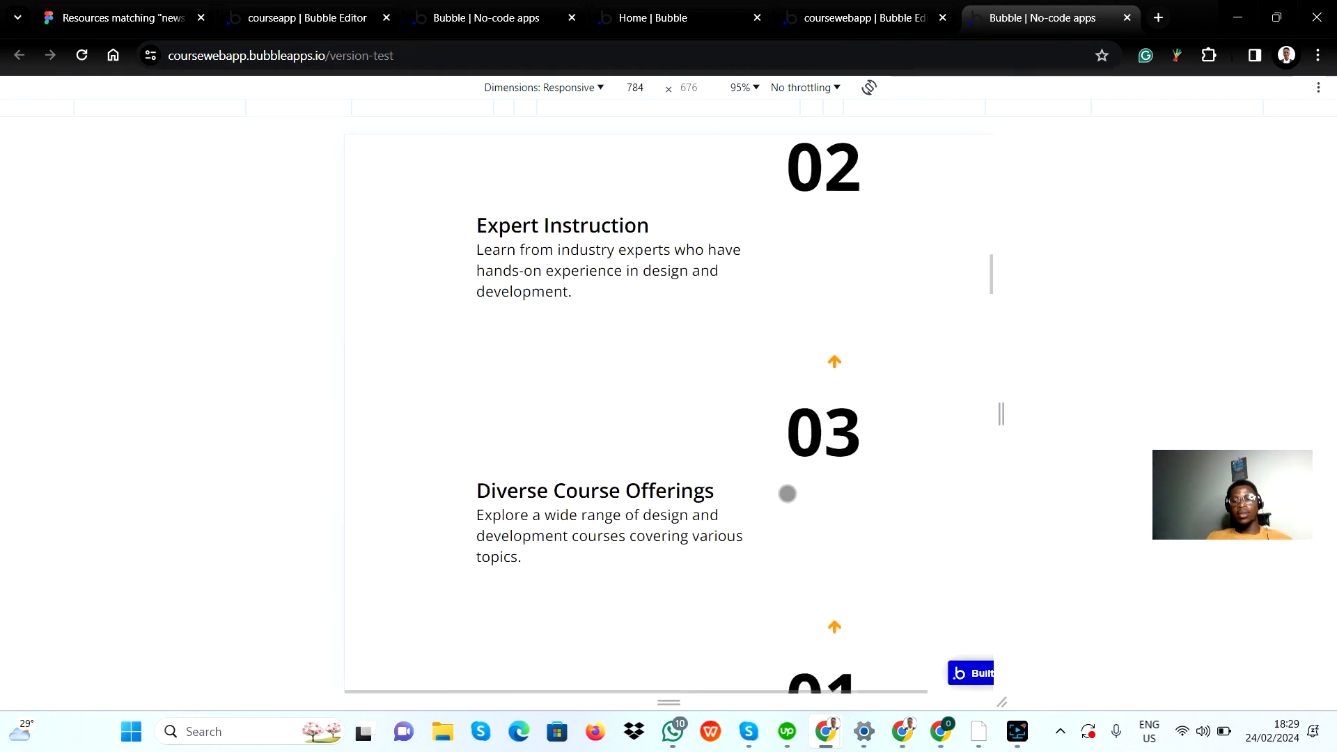
scroll(787, 494, down, 20)
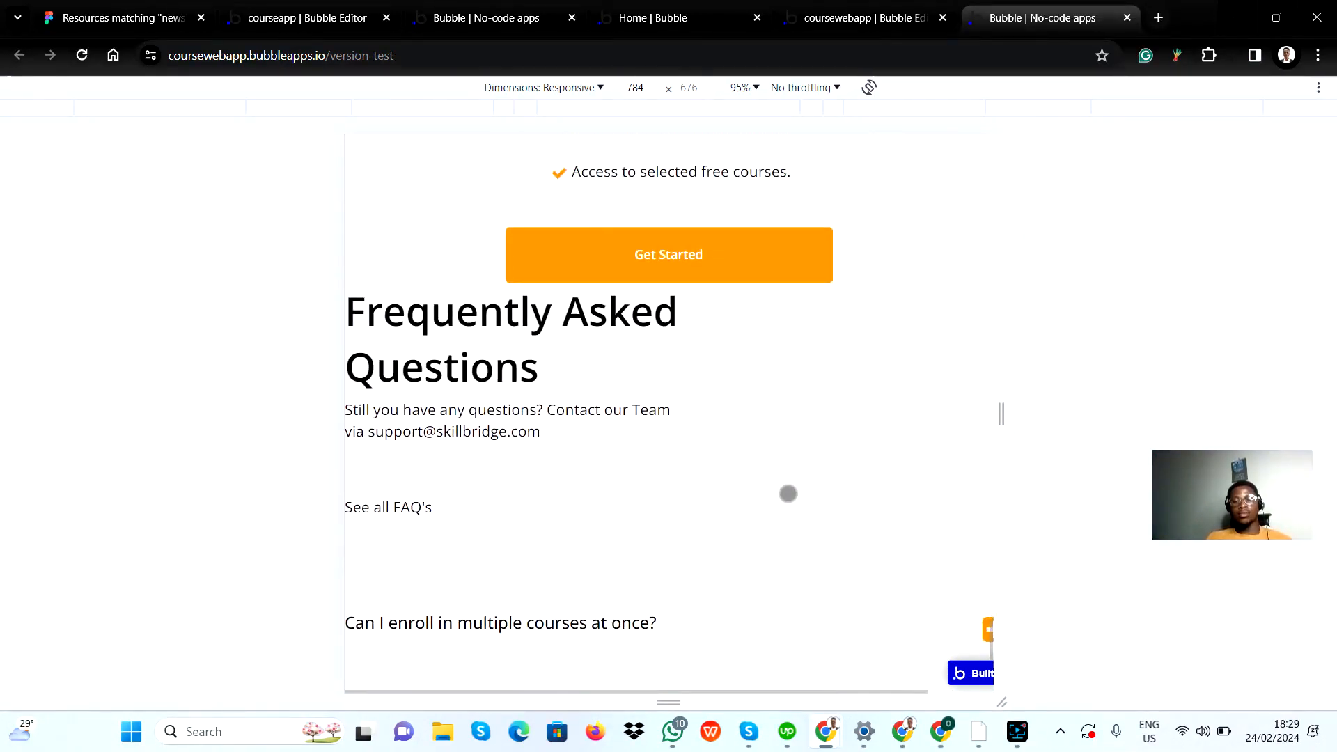
scroll(788, 493, down, 1)
scroll(841, 427, up, 1)
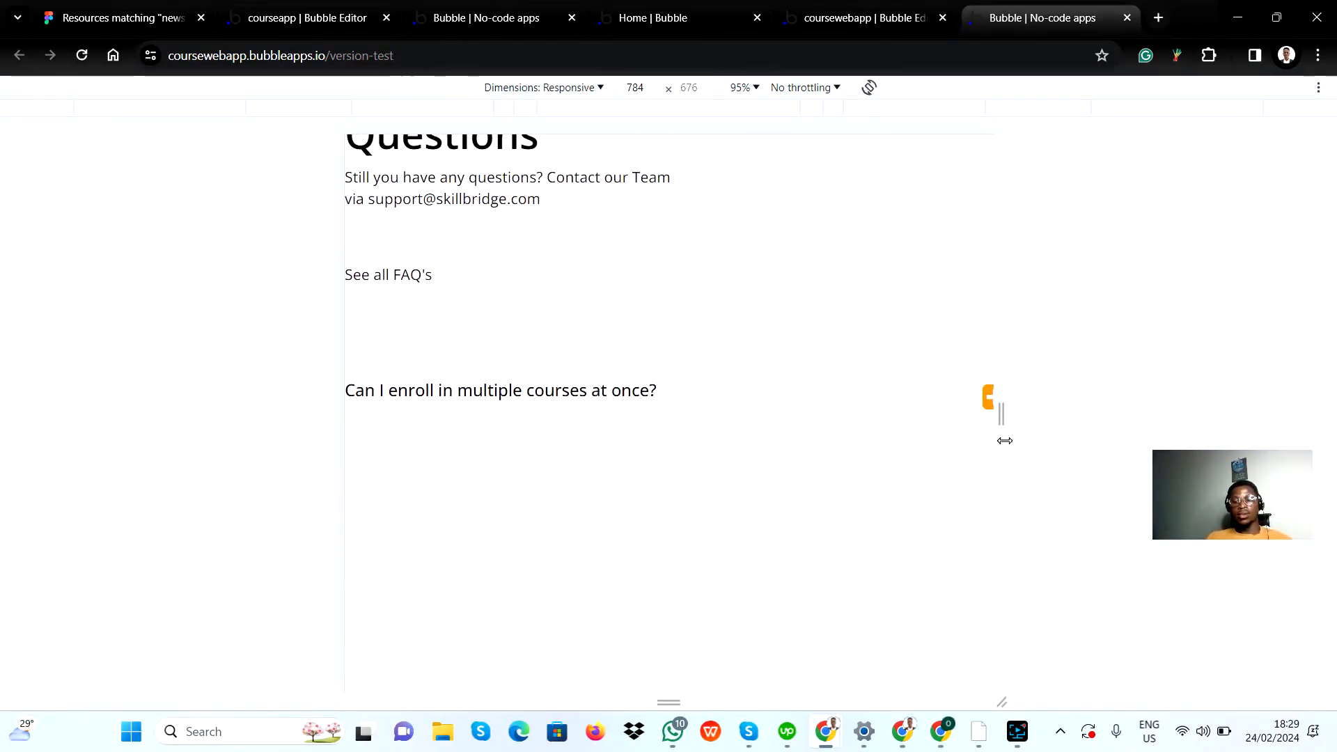
drag(1006, 417, 1002, 469)
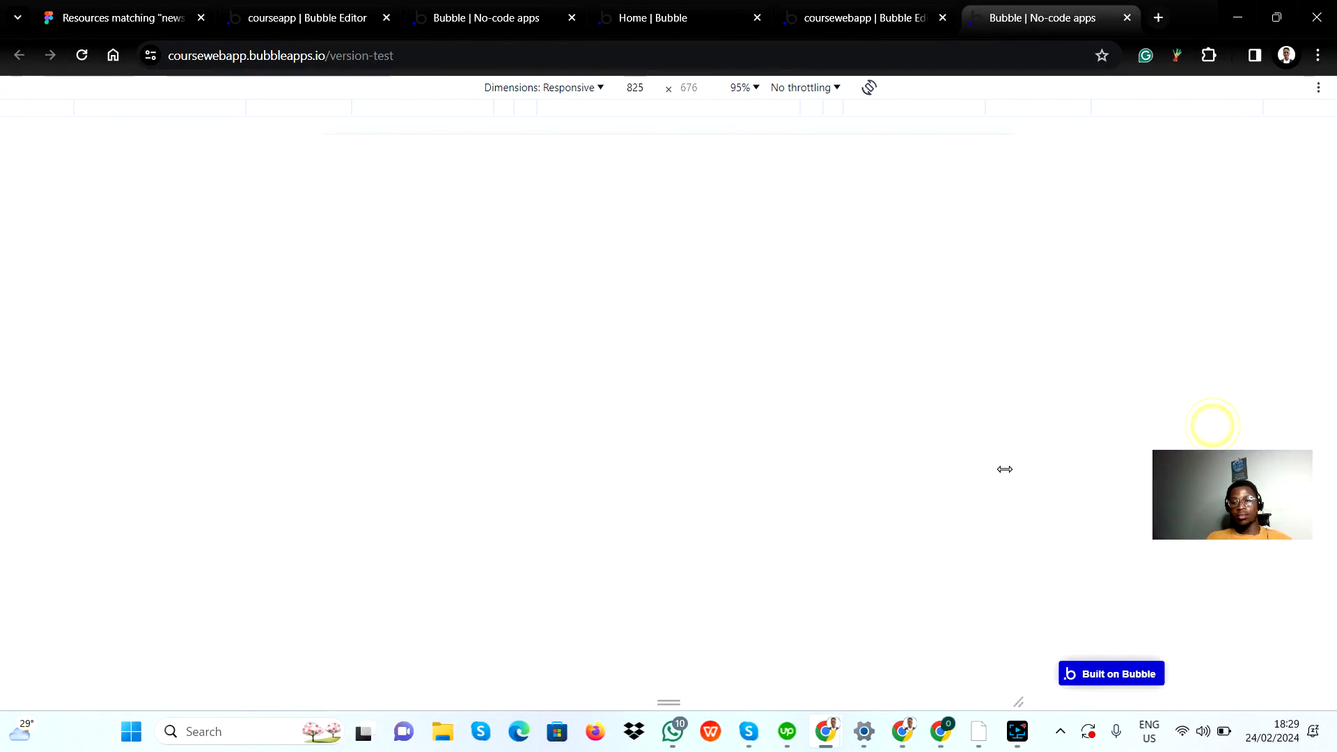
scroll(697, 411, up, 2)
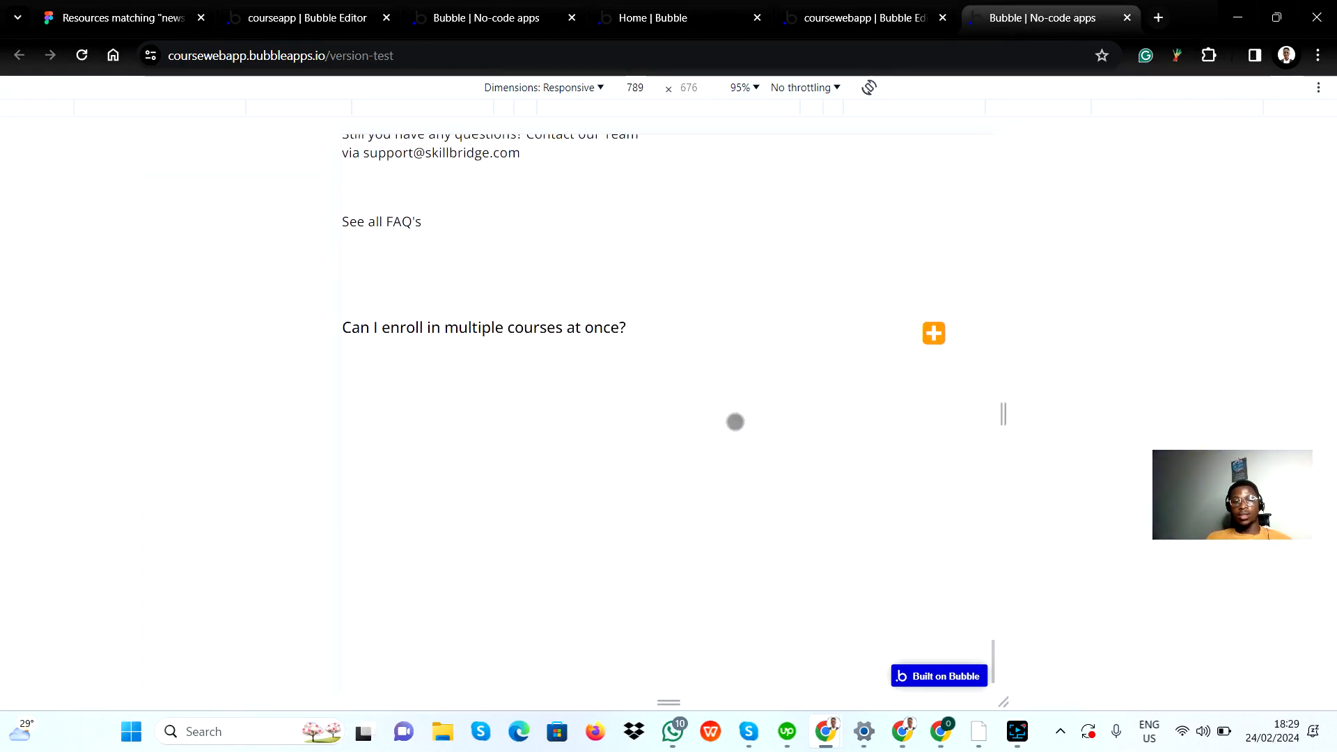
click(934, 397)
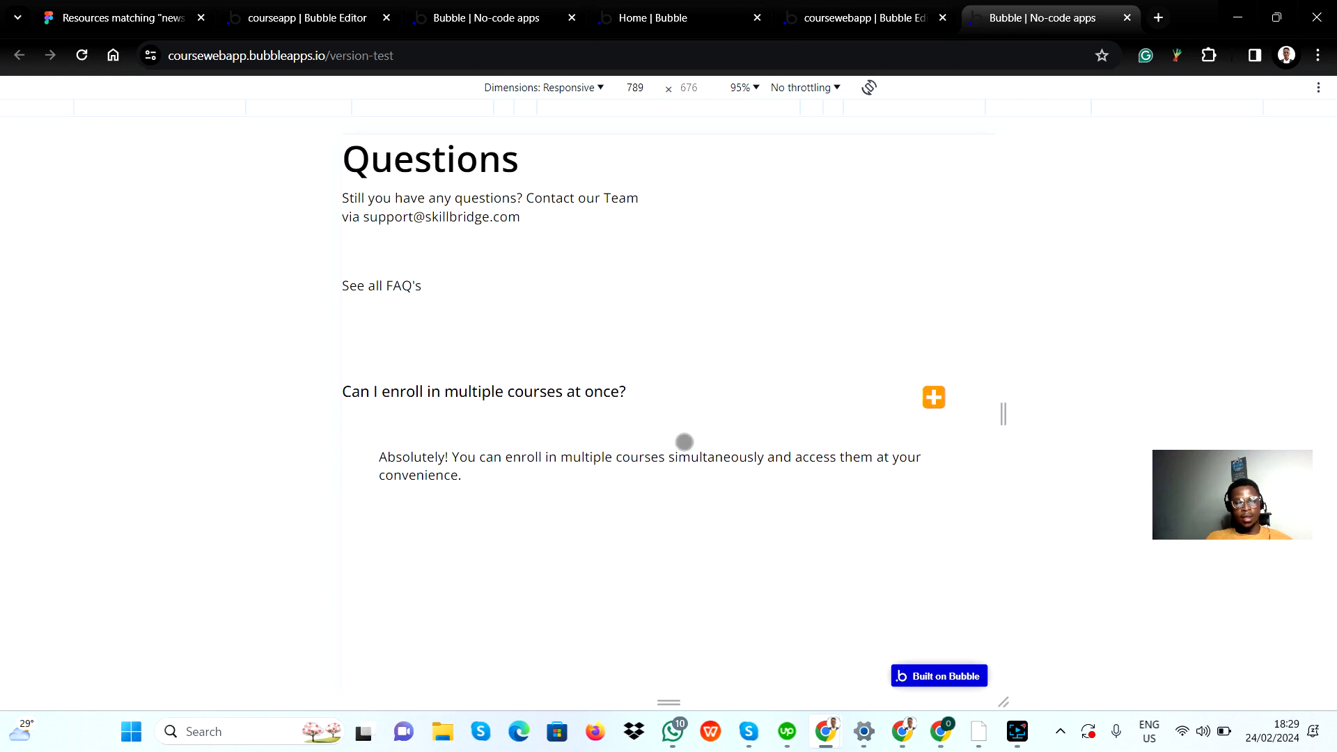
Step: Switch to the Figma file to check the FAQ design, and return to the Bubble preview
key(alt+Tab)
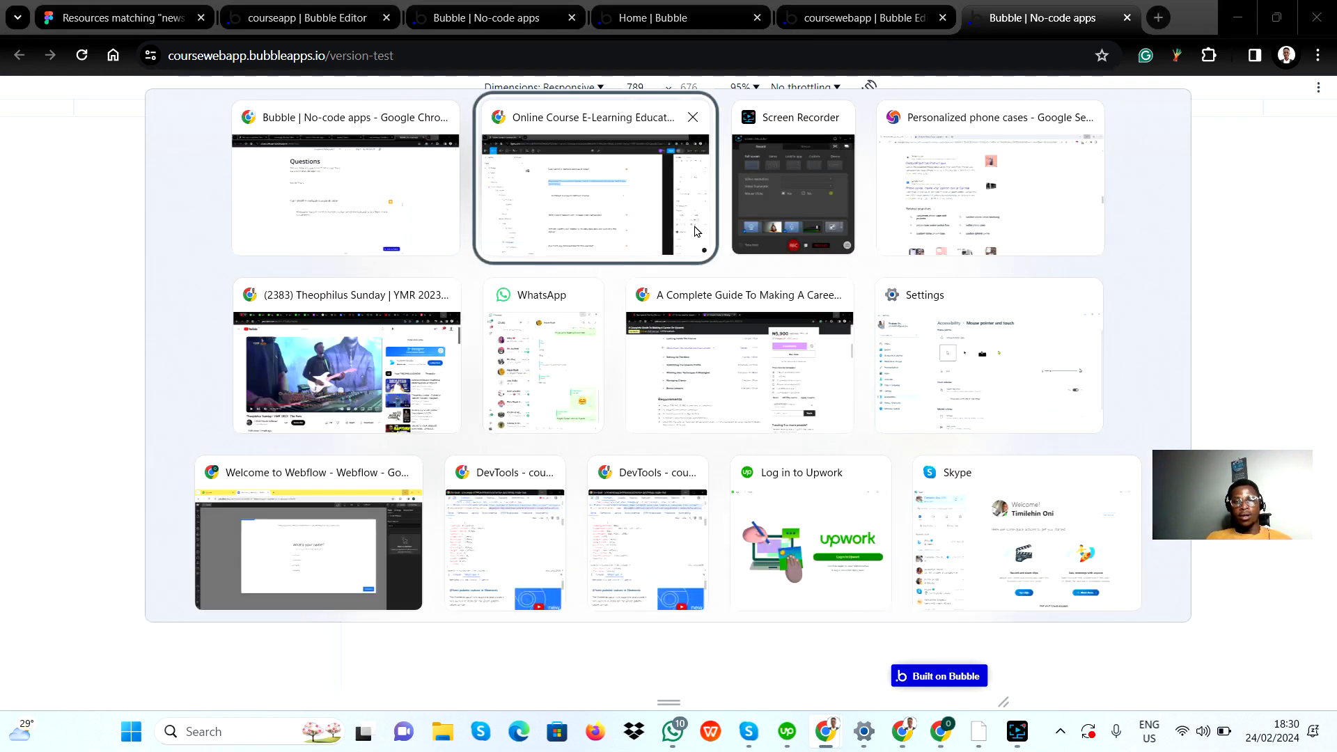
click(561, 188)
key(alt+Tab)
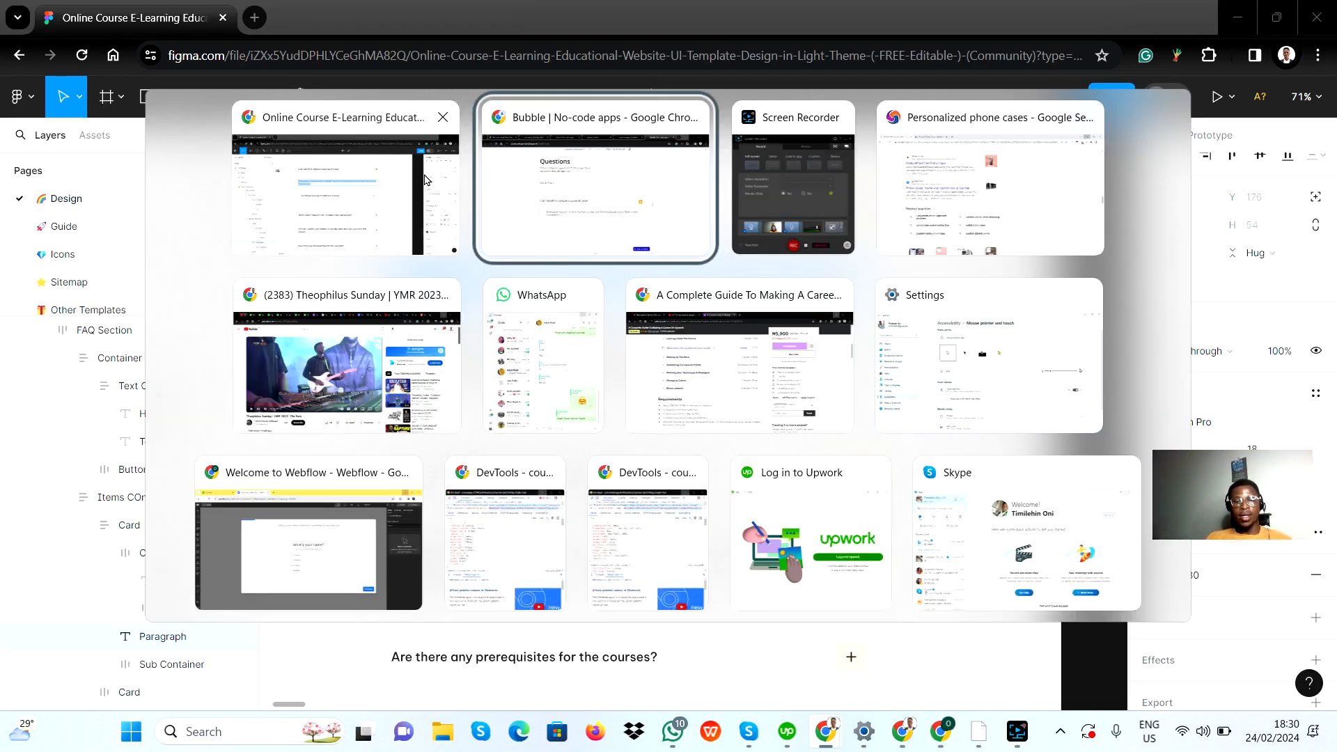
Step: Look at the FAQ design in Figma again and return to the plus icon's workflow in the Bubble editor
click(403, 179)
key(alt+Tab)
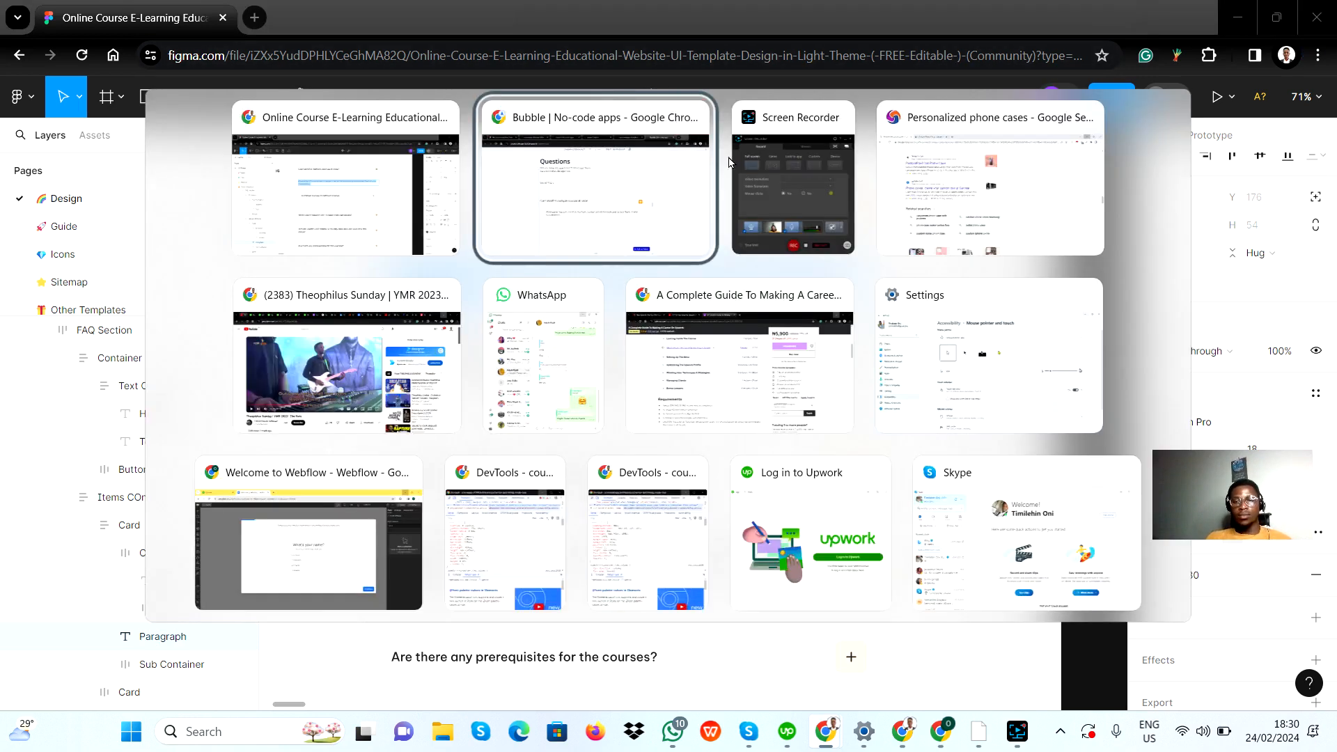
click(635, 182)
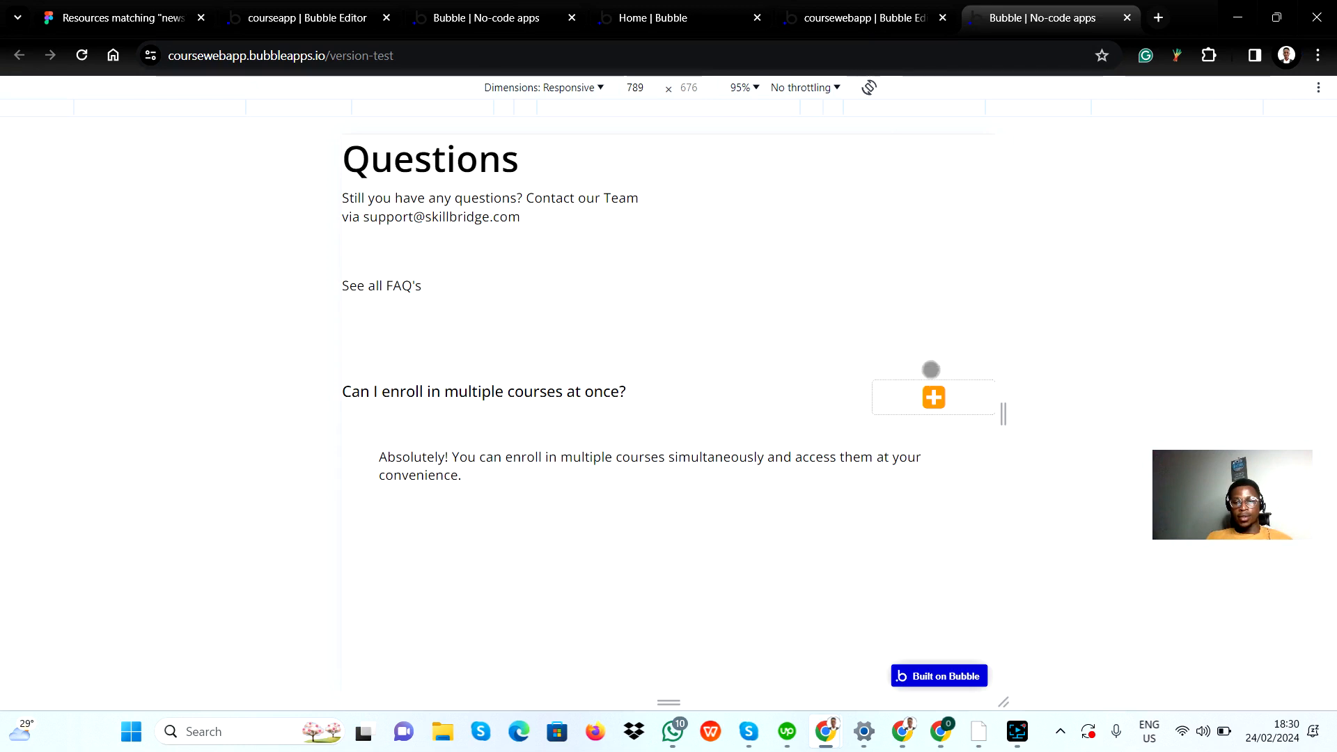
click(835, 21)
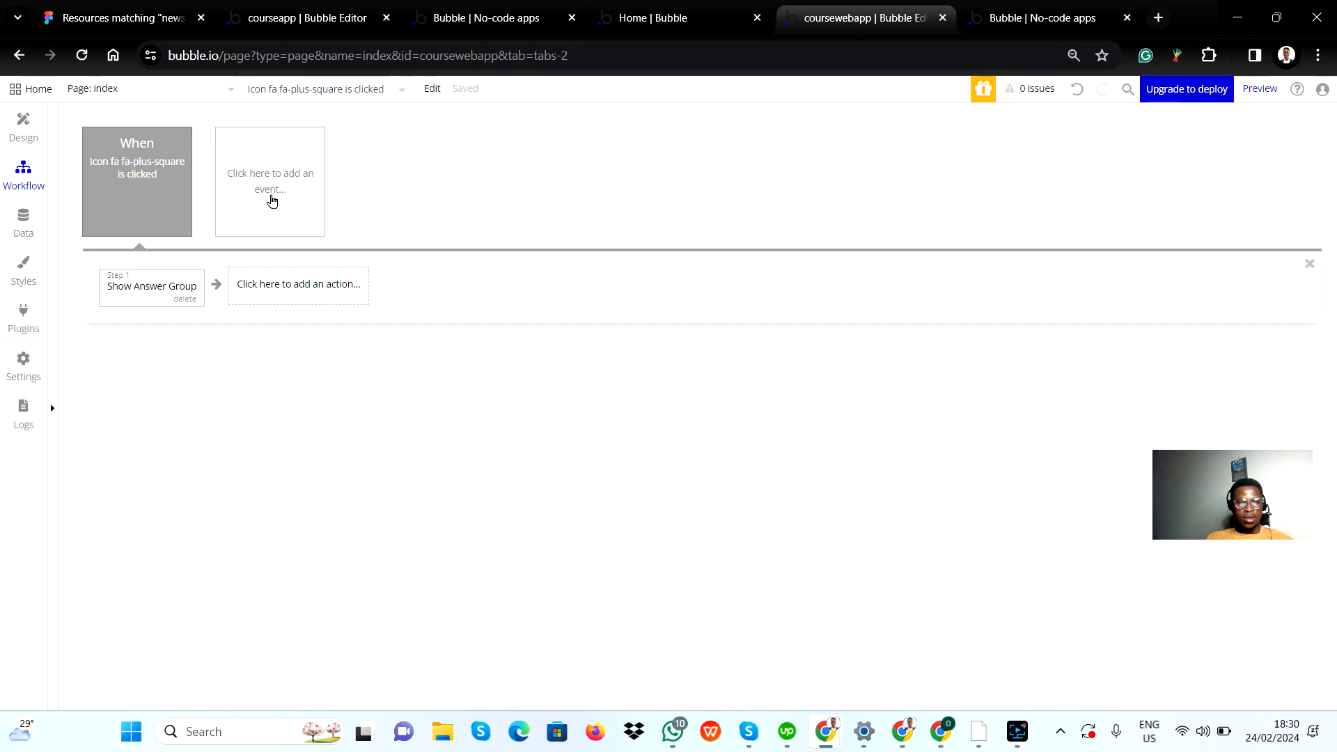
Step: Add a second workflow event of type "An element is clicked" and look through the elements it can be assigned to
click(272, 201)
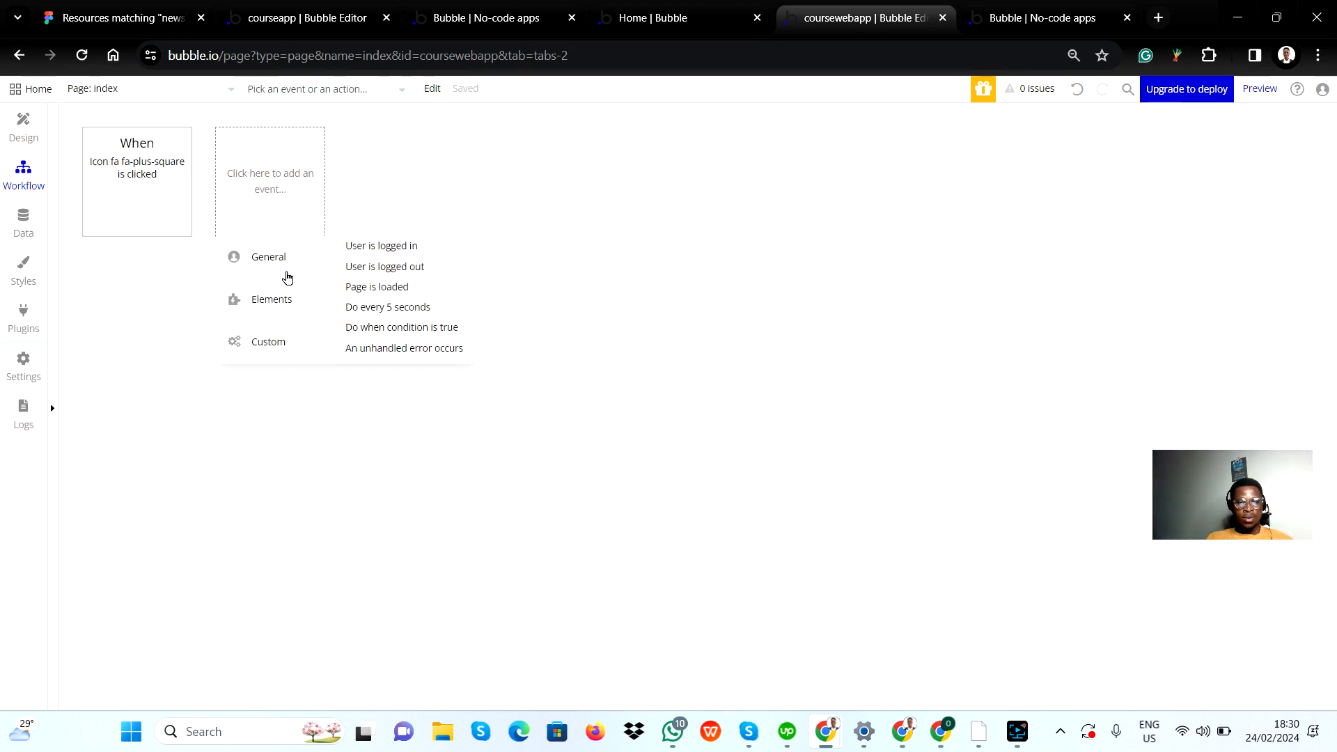
mouse_move(277, 313)
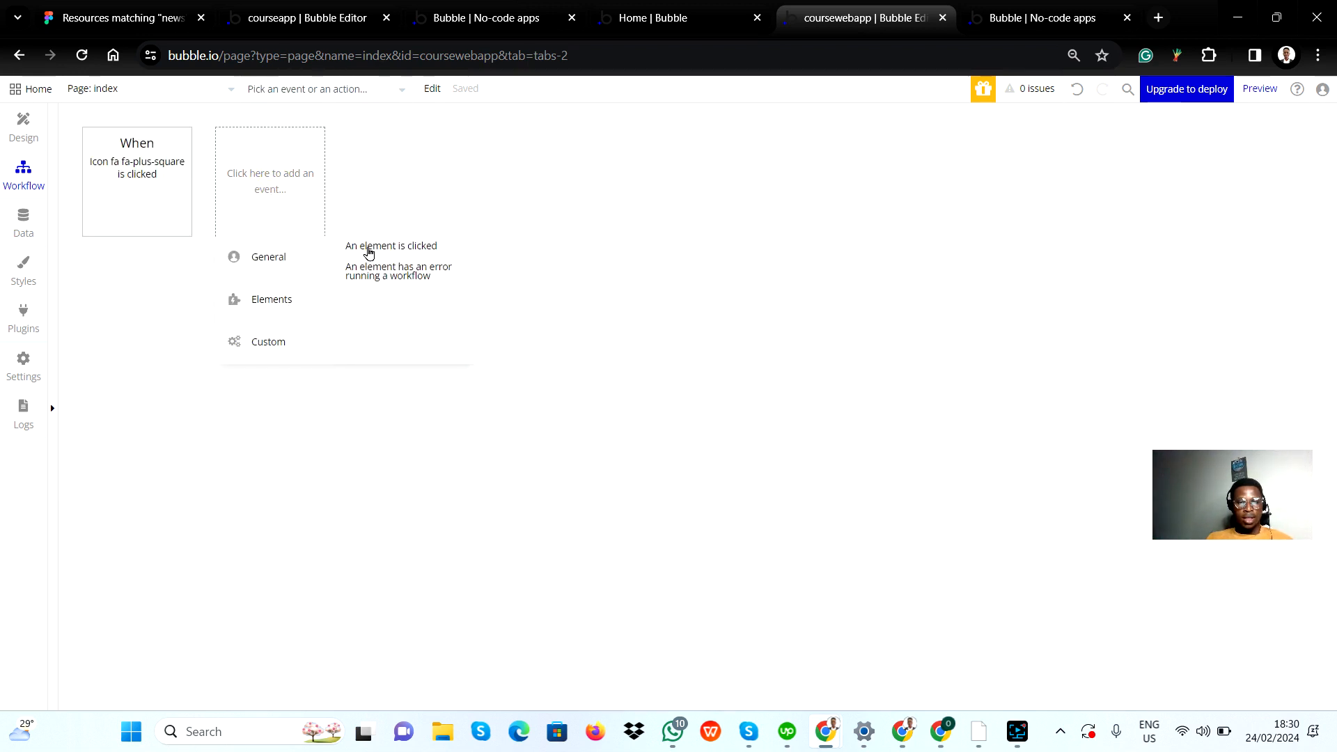
click(369, 251)
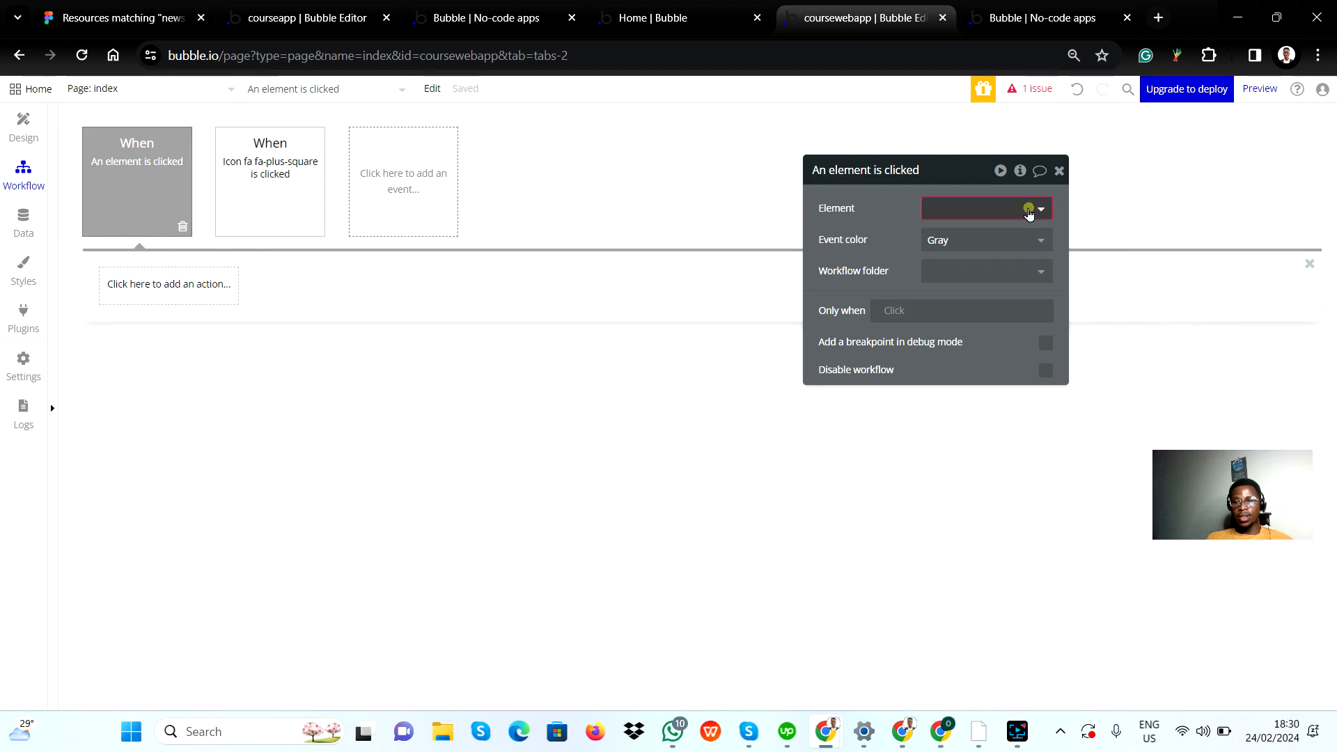
click(1028, 210)
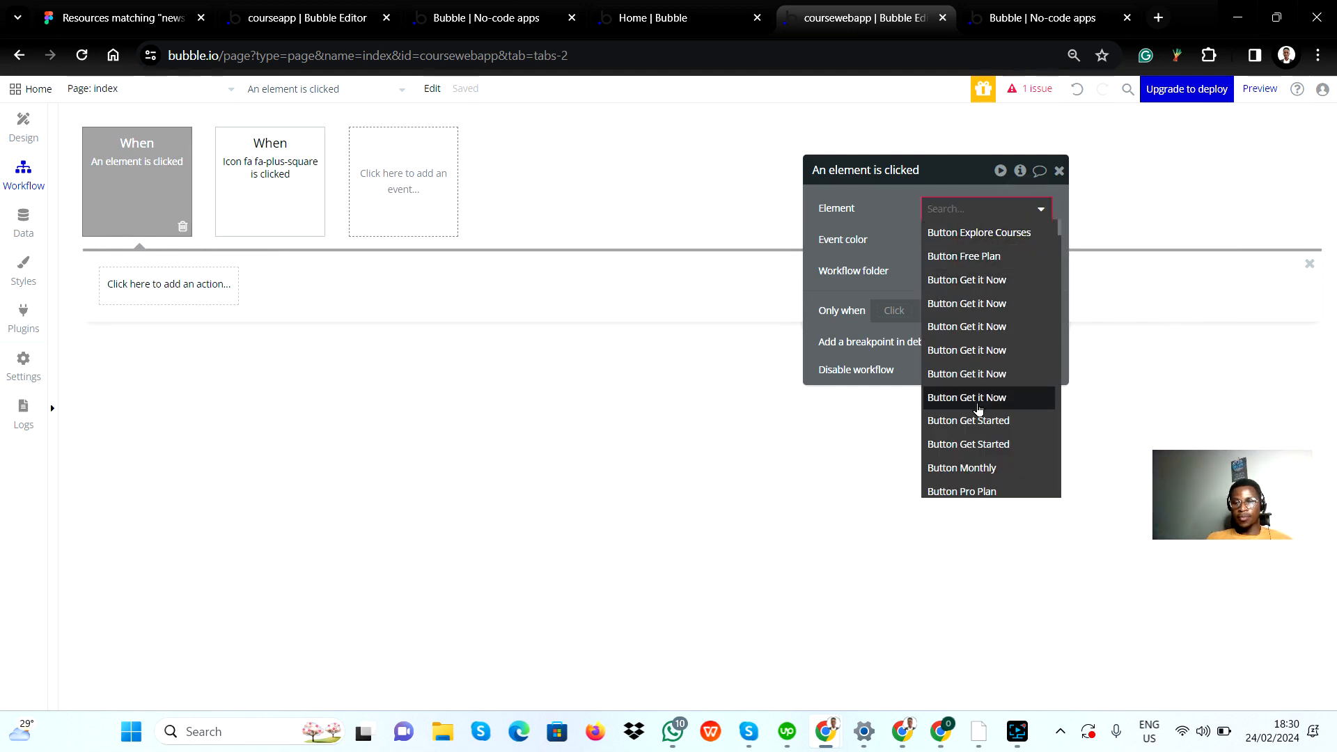
scroll(978, 409, down, 10)
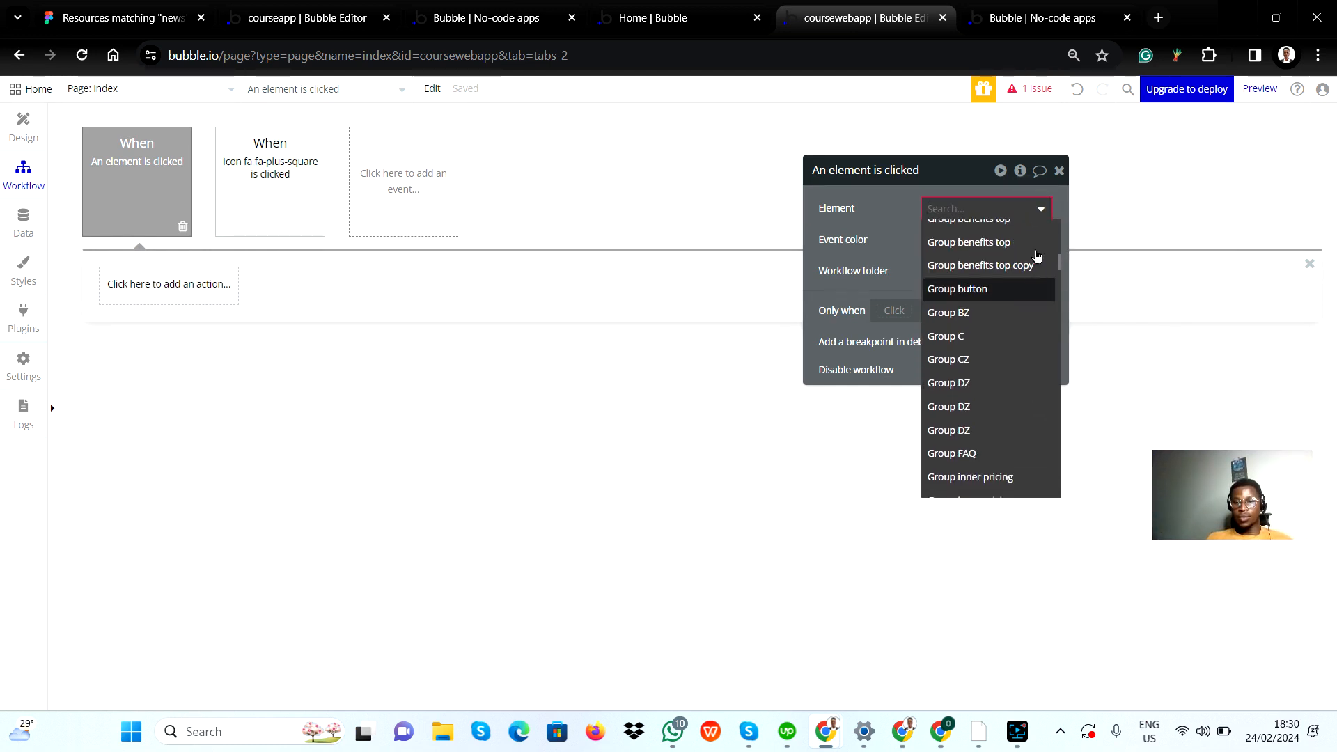
click(1059, 170)
click(1059, 170)
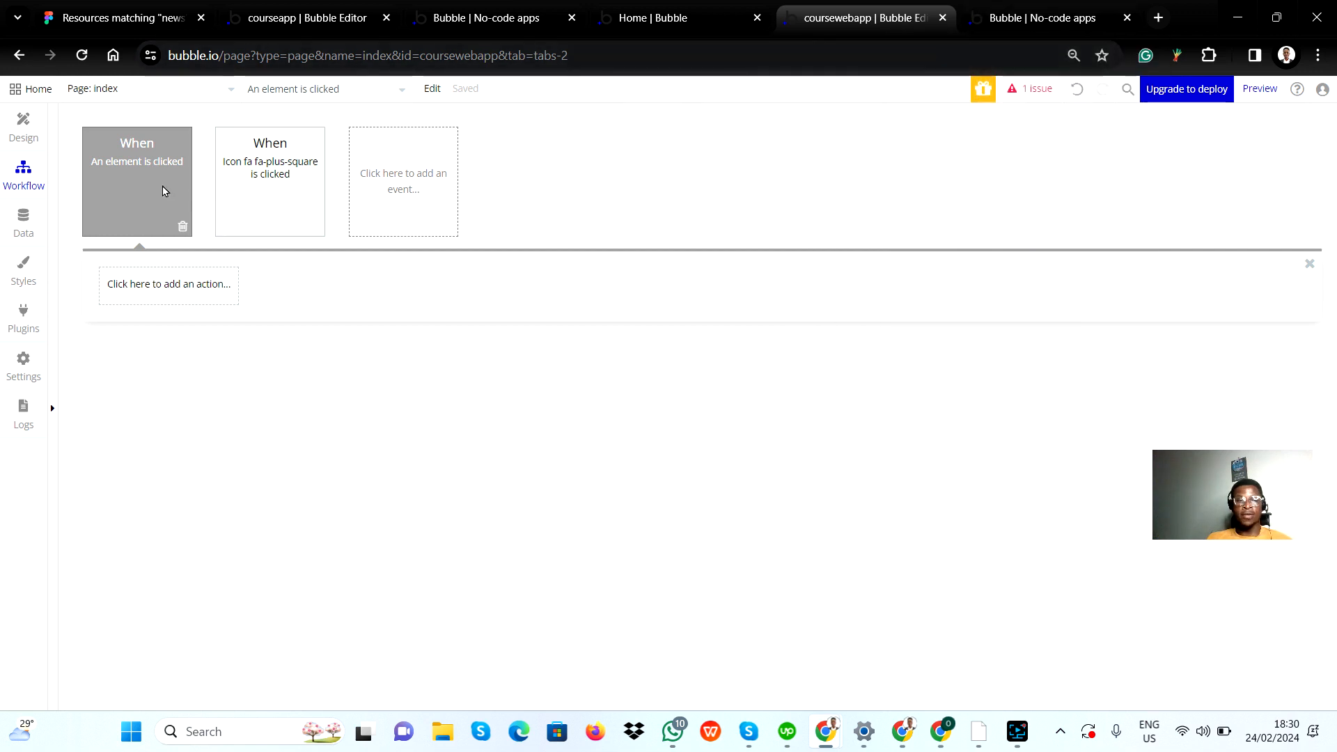
Step: Rename the plus icon beside the first FAQ question as "FAQ plus icon" in the page design
click(23, 121)
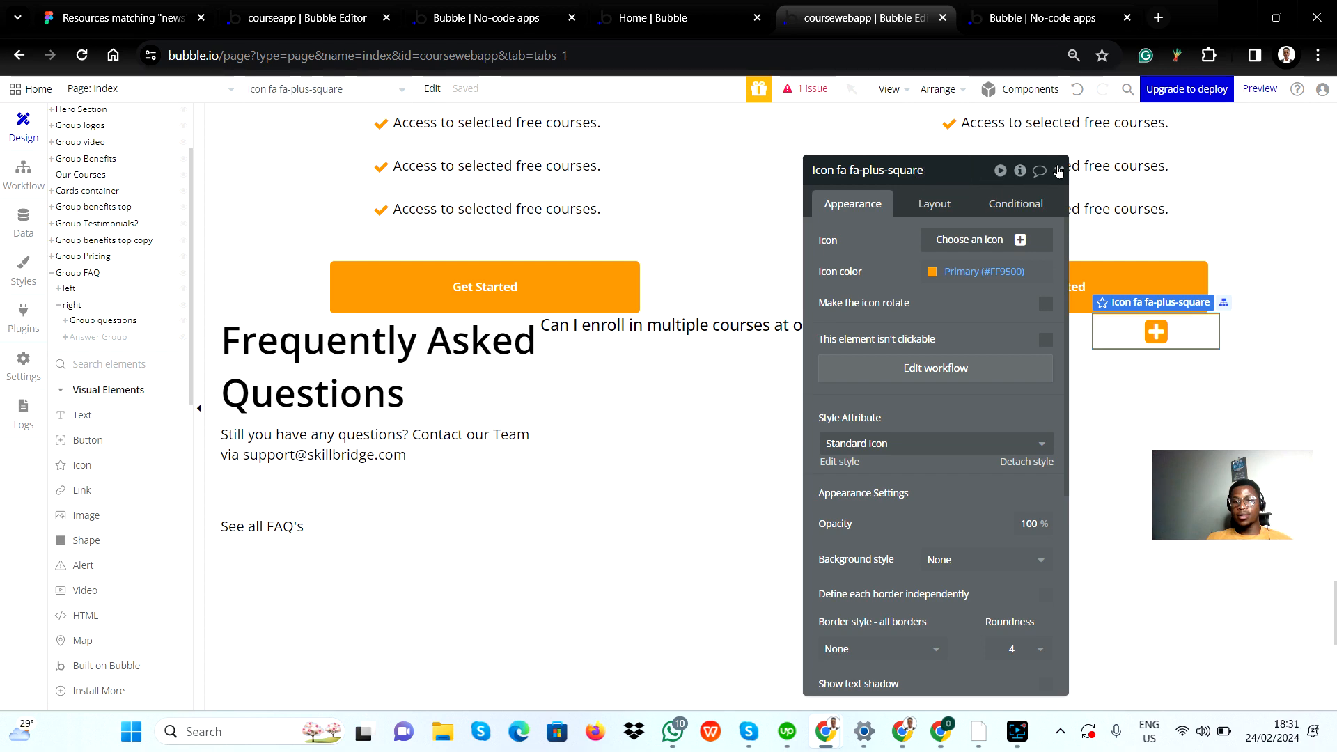
click(1058, 172)
double_click(1189, 335)
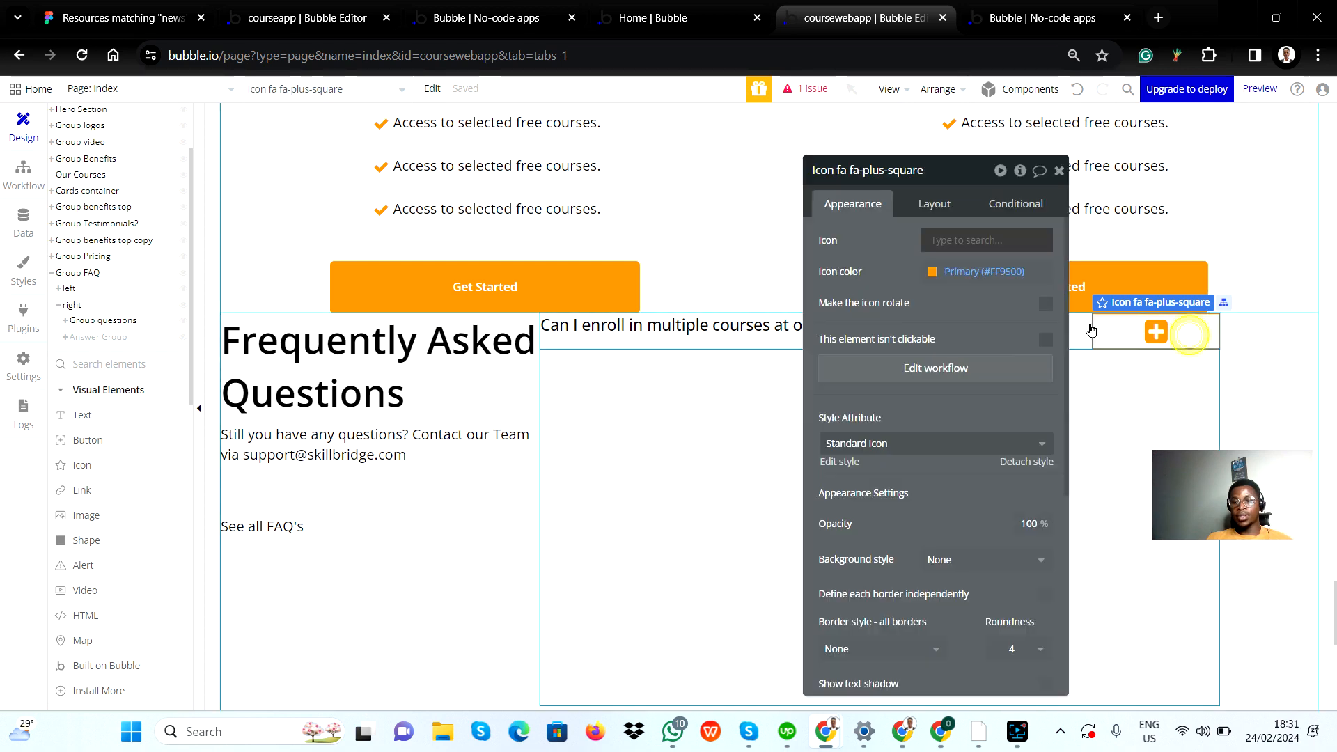
click(969, 240)
click(942, 167)
click(929, 170)
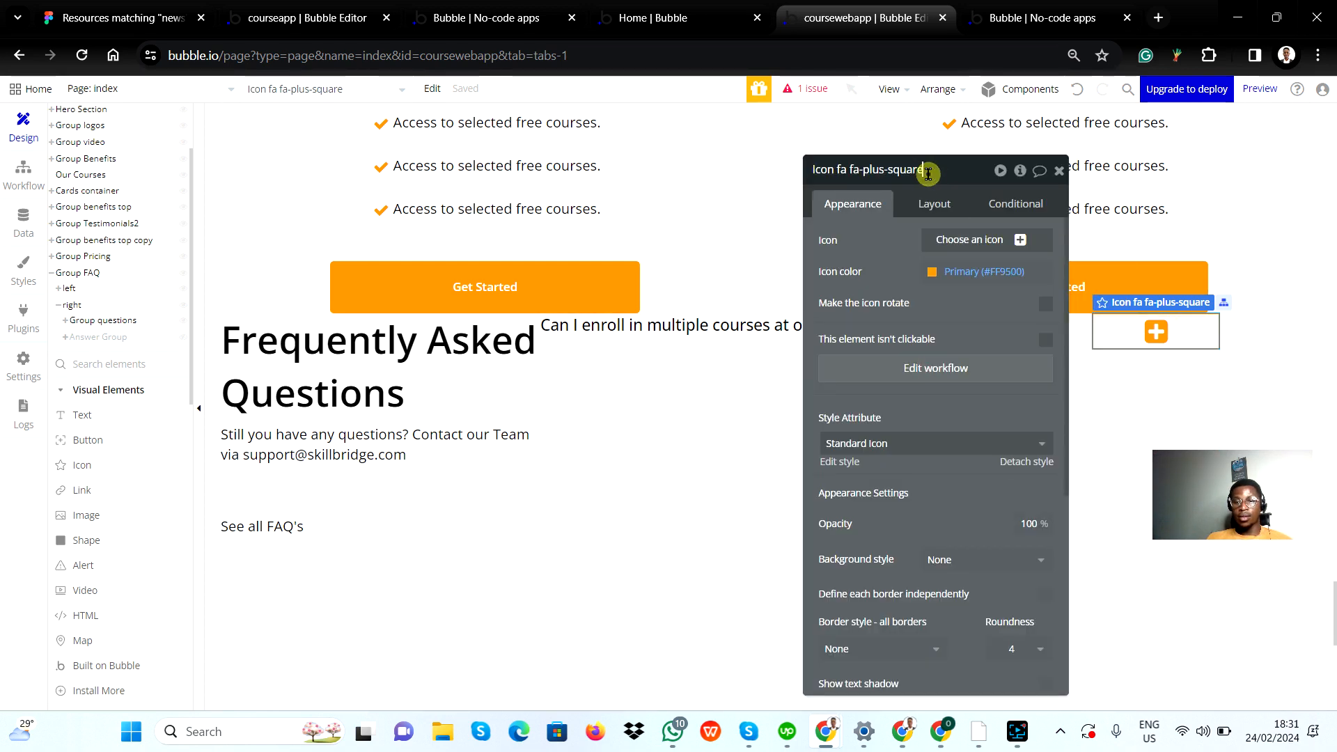
text(FAQ pu)
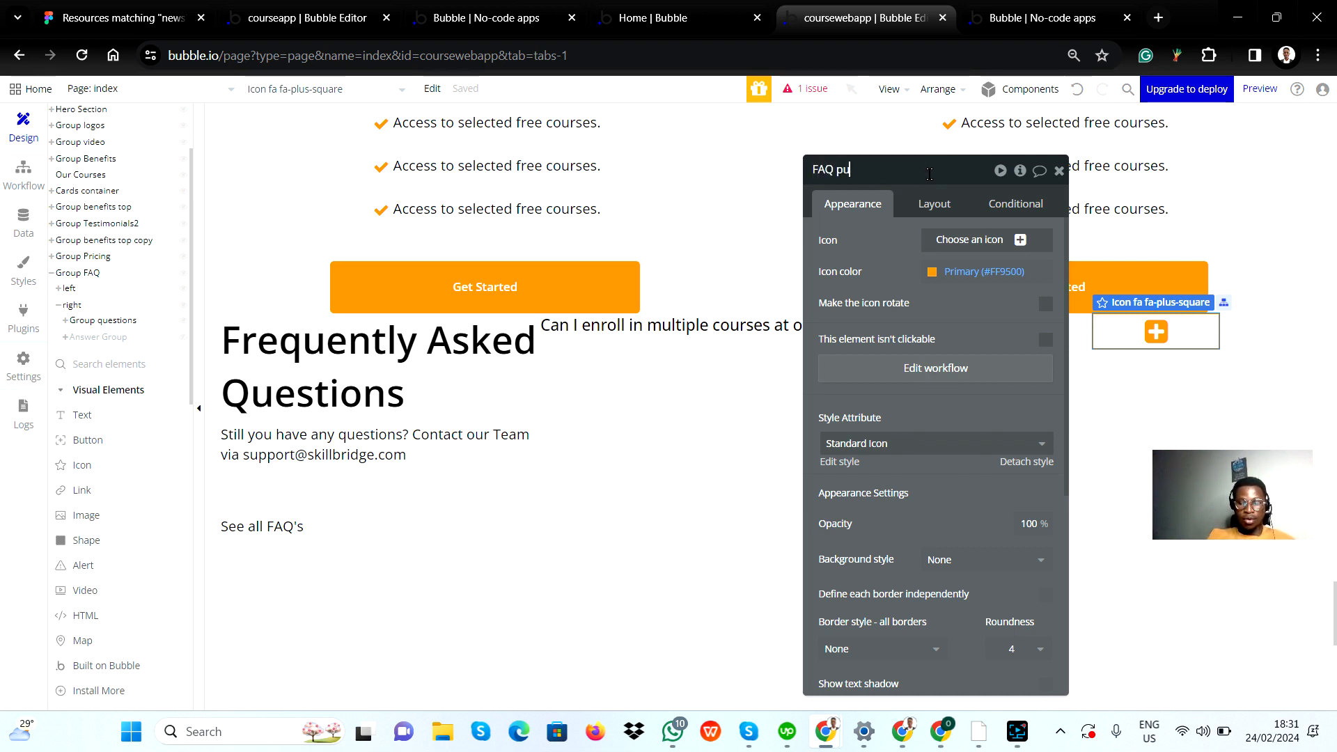
key(BackSpace)
text(lus icon)
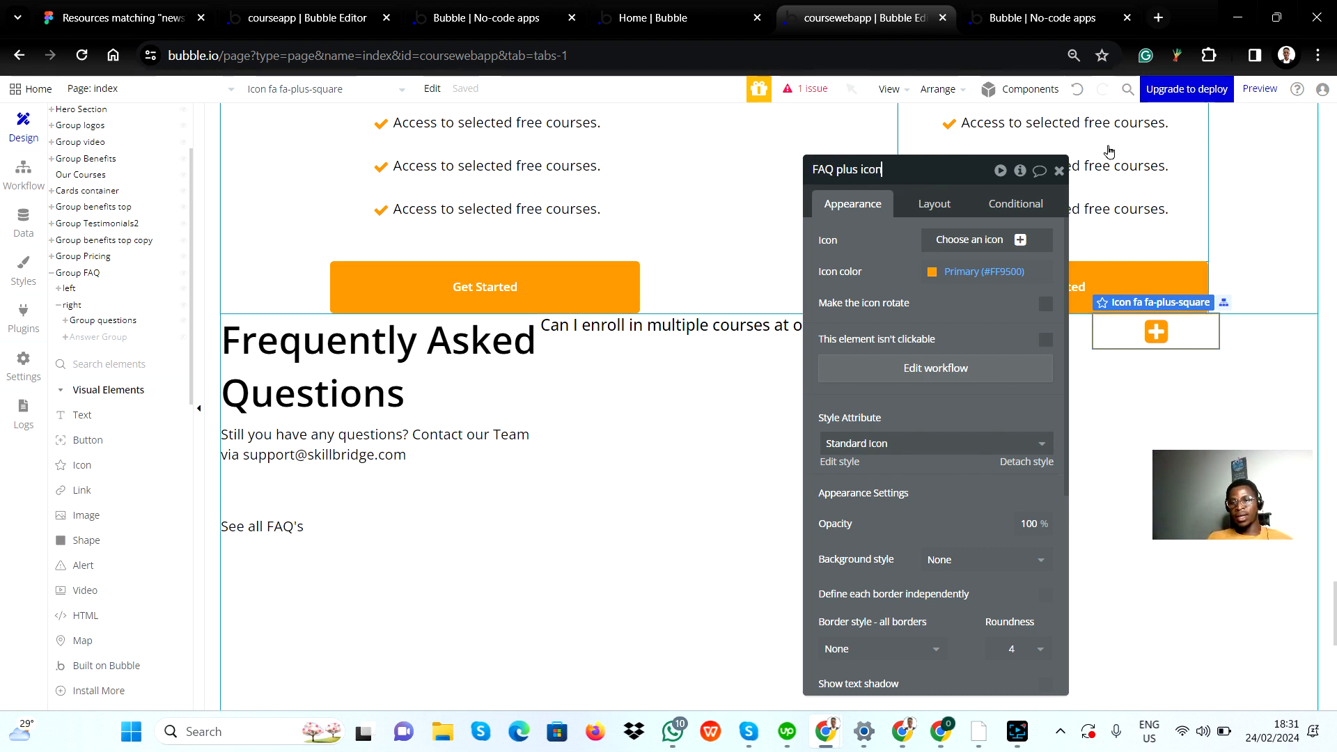
click(997, 297)
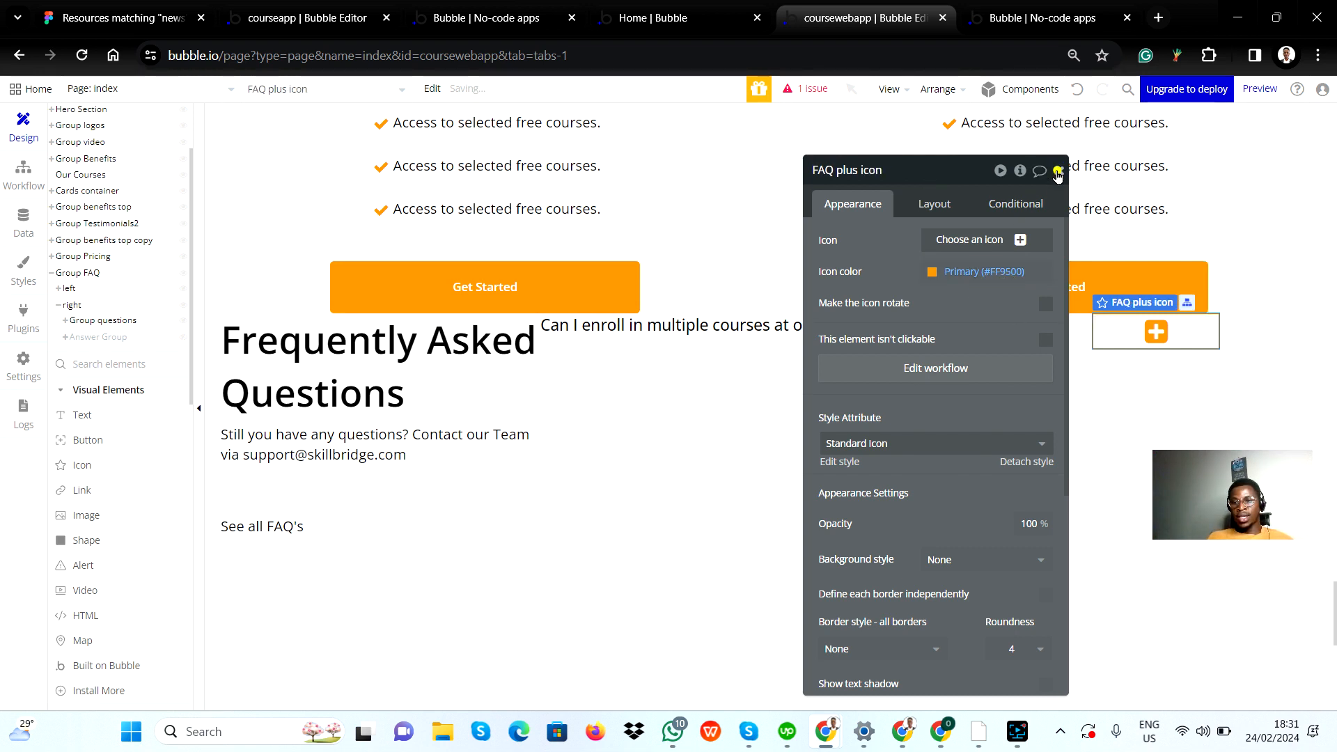
click(1057, 174)
Step: Open the workflow of the FAQ plus icon and inspect the properties of its click event
double_click(1201, 333)
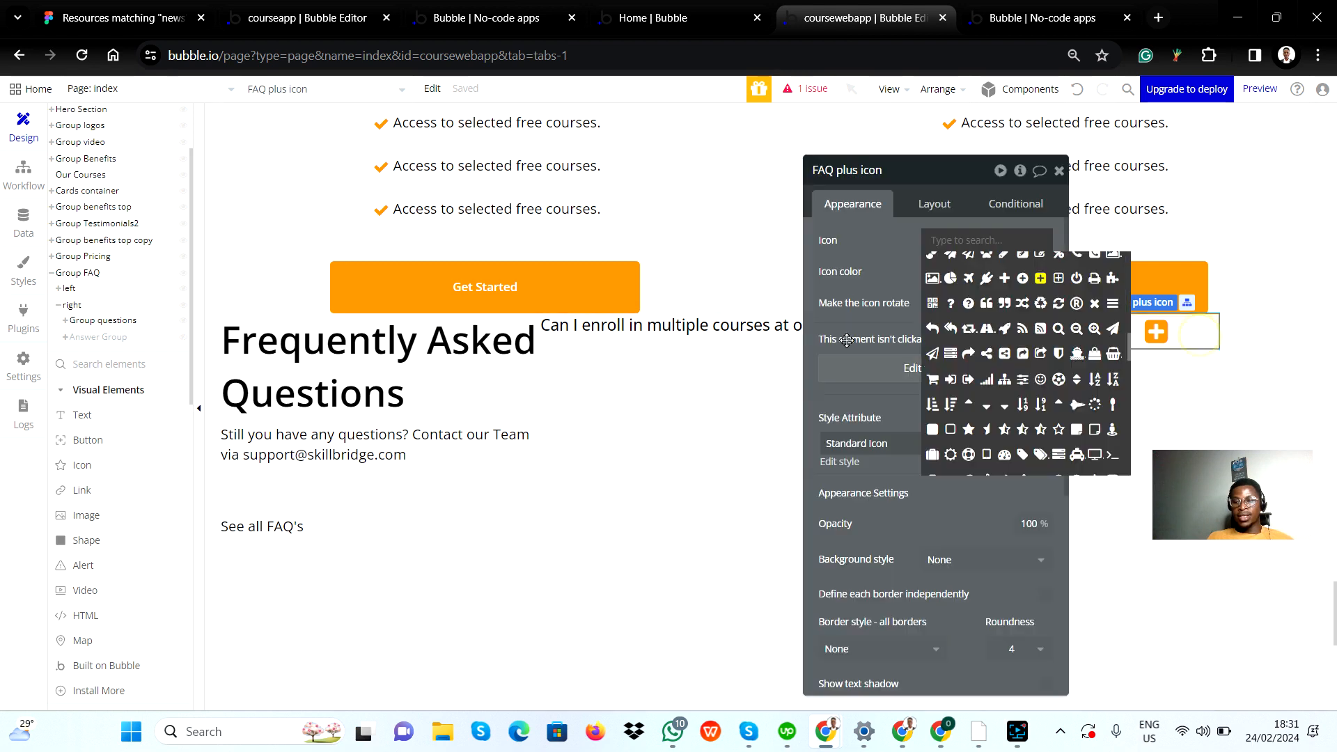
click(880, 394)
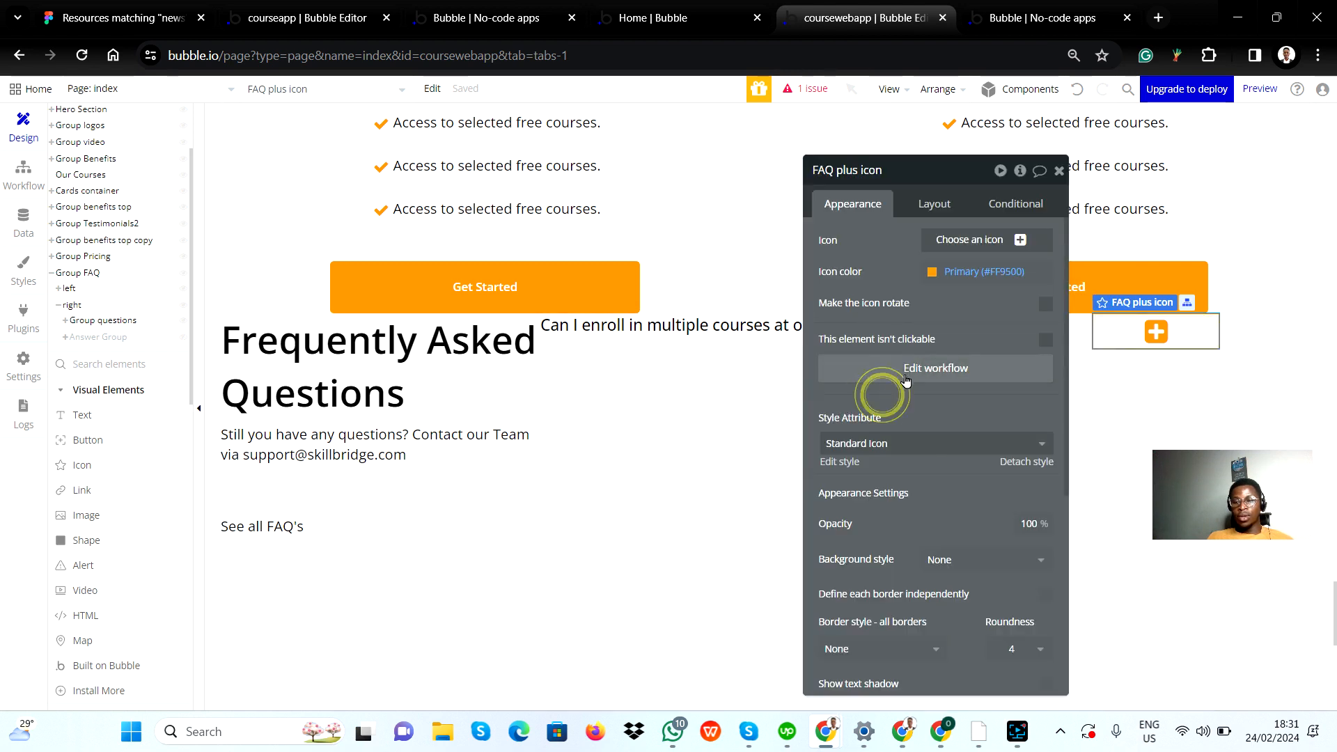
click(909, 374)
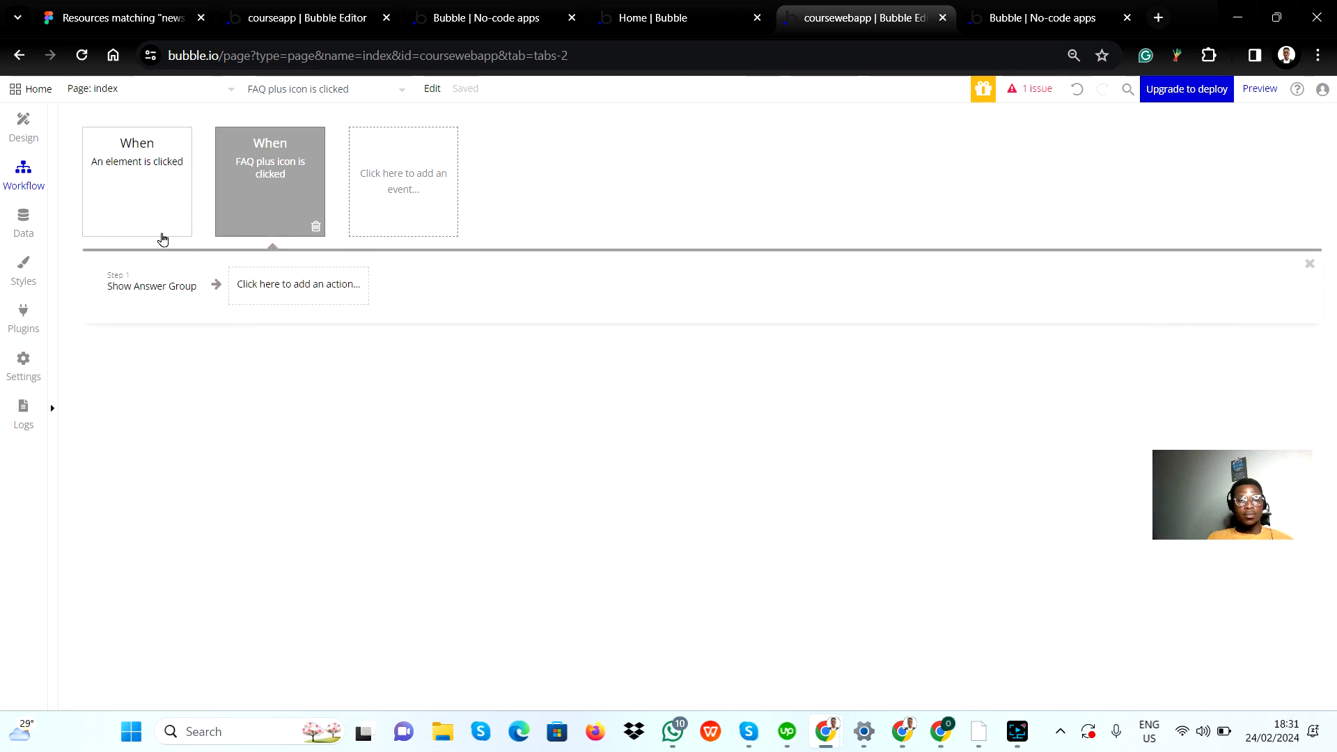
click(273, 182)
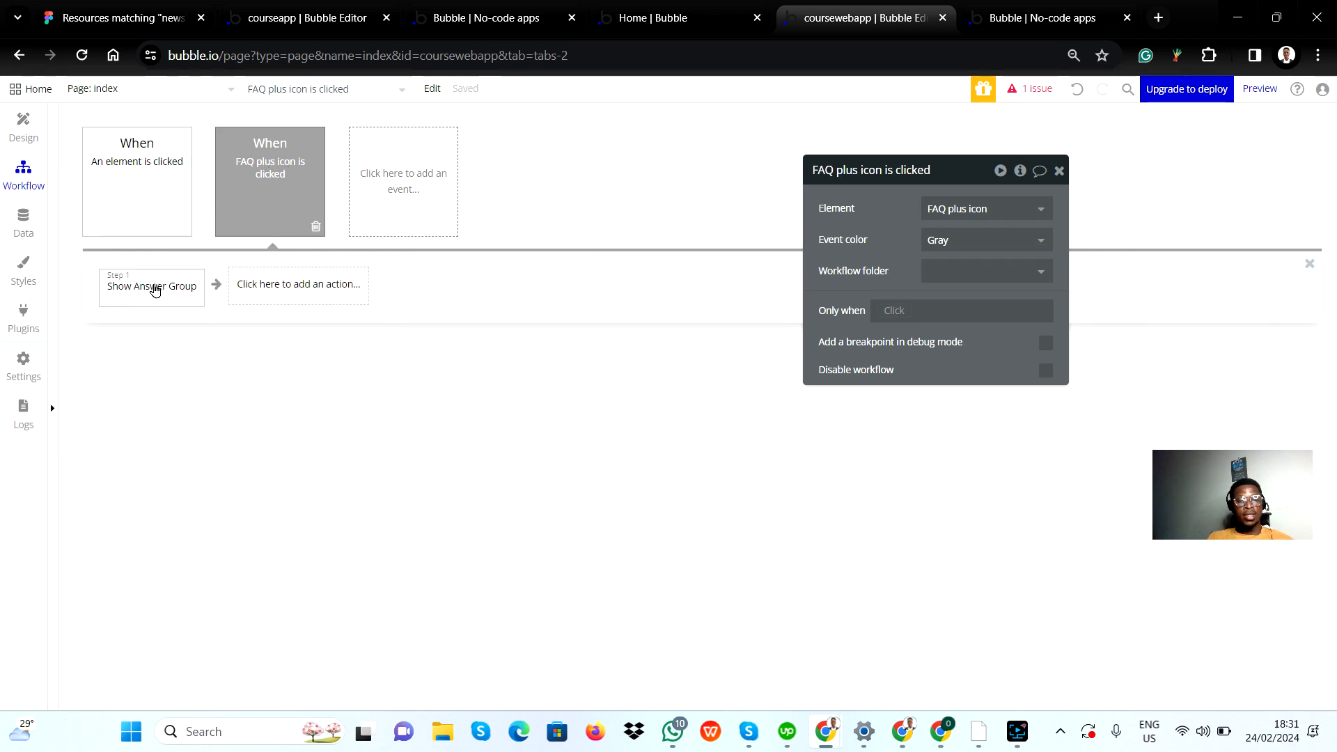
Step: Set the element of the unassigned click event to FAQ plus icon
click(134, 205)
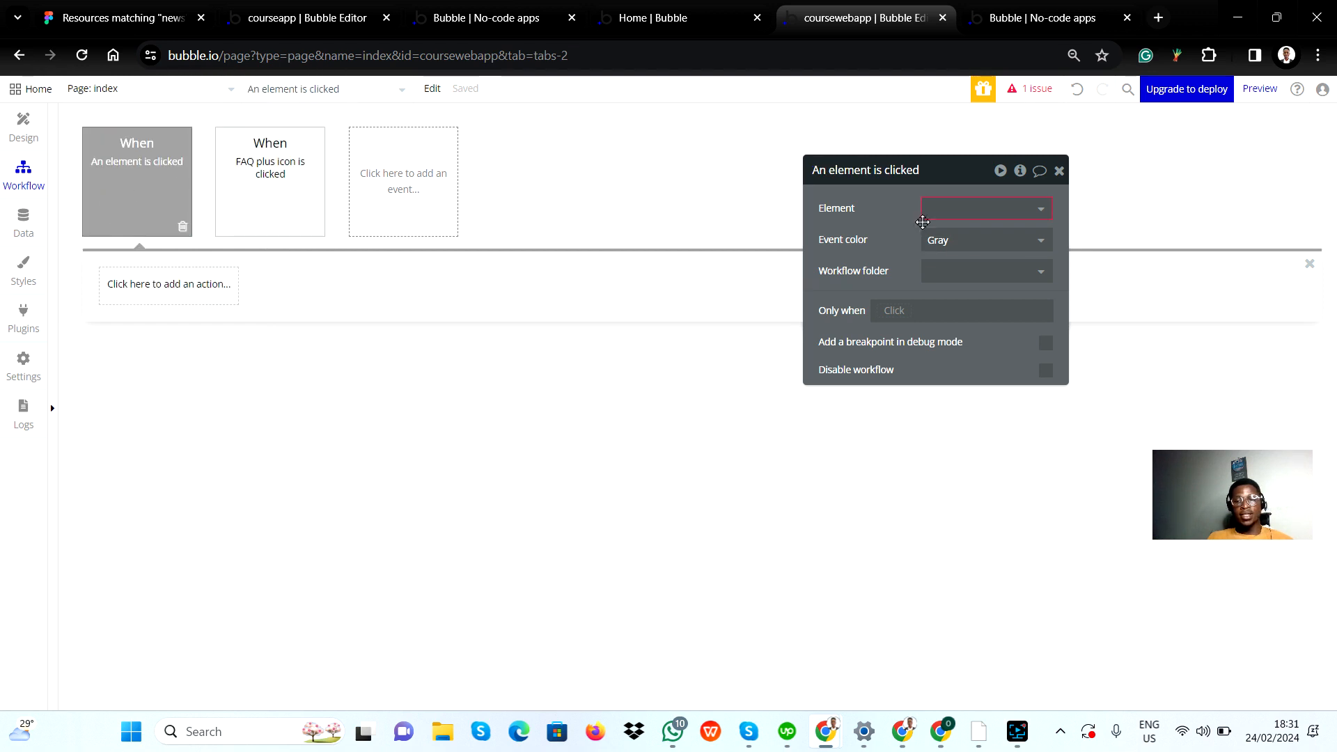
click(980, 205)
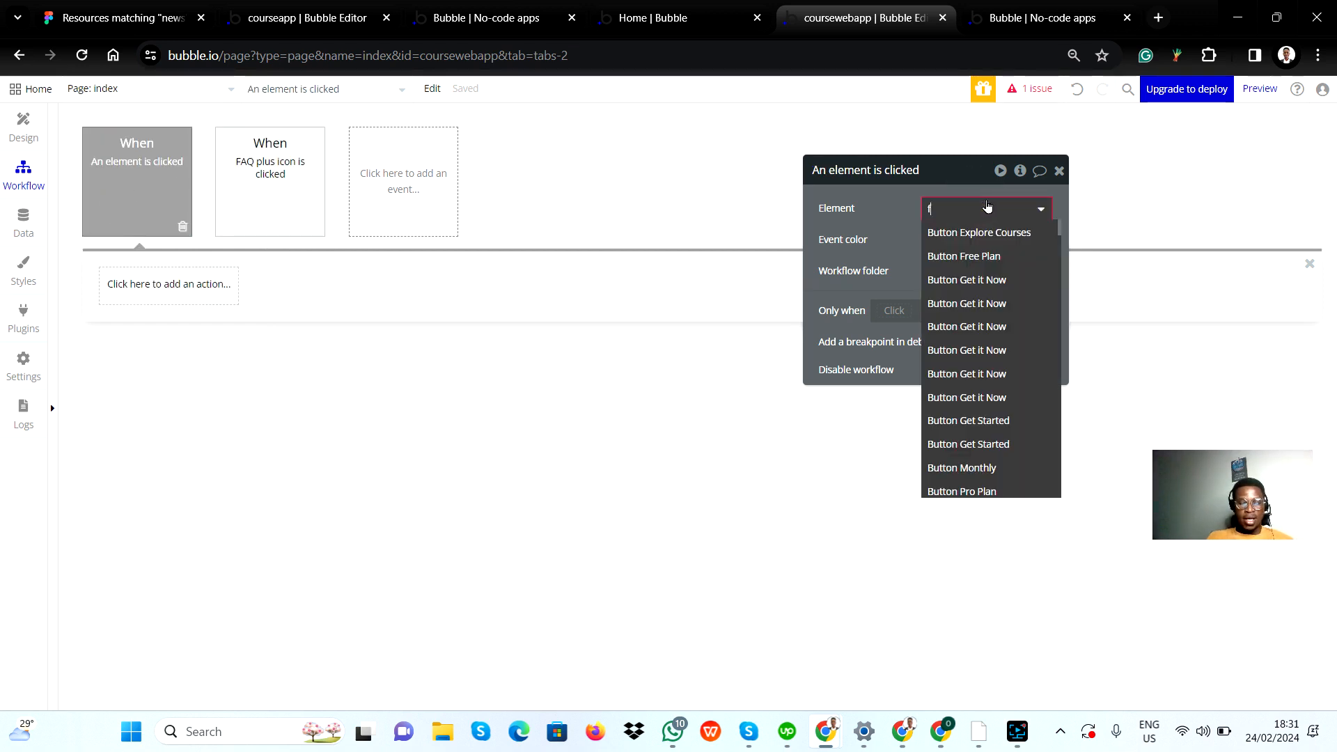
text(faq)
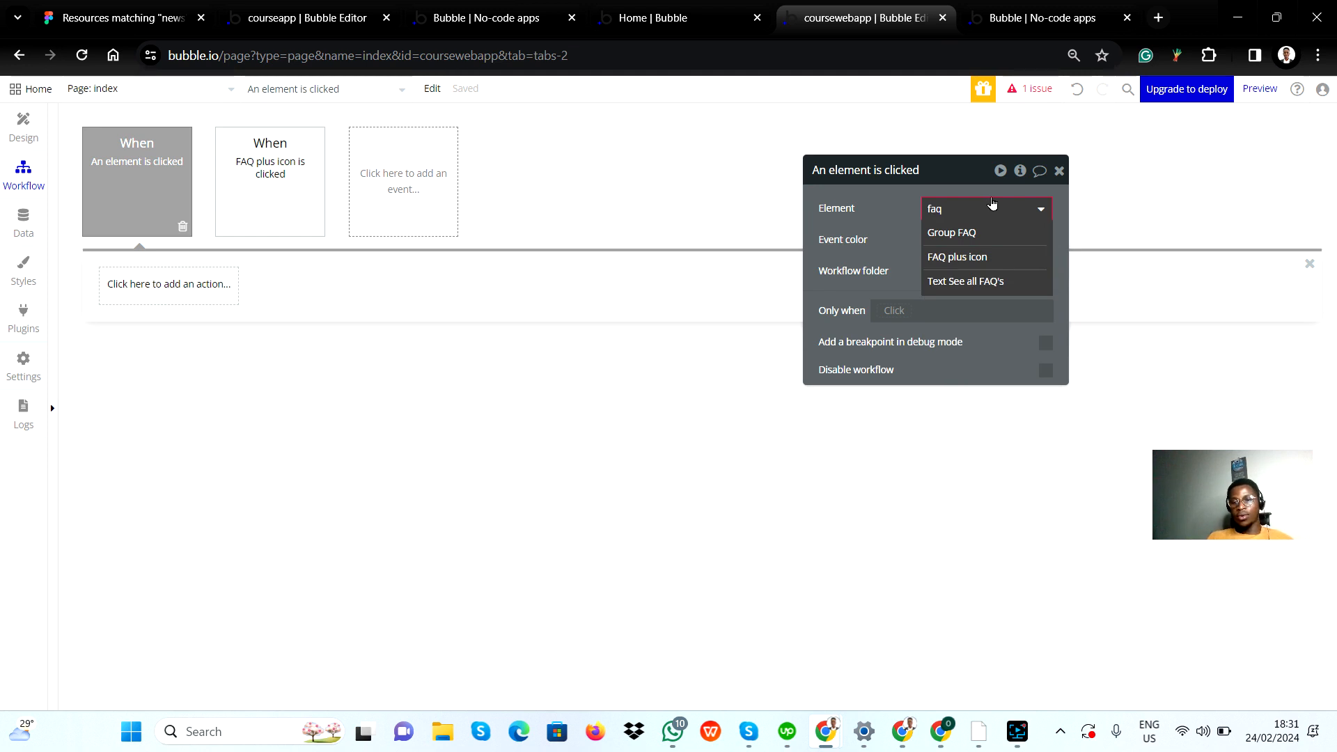
click(983, 258)
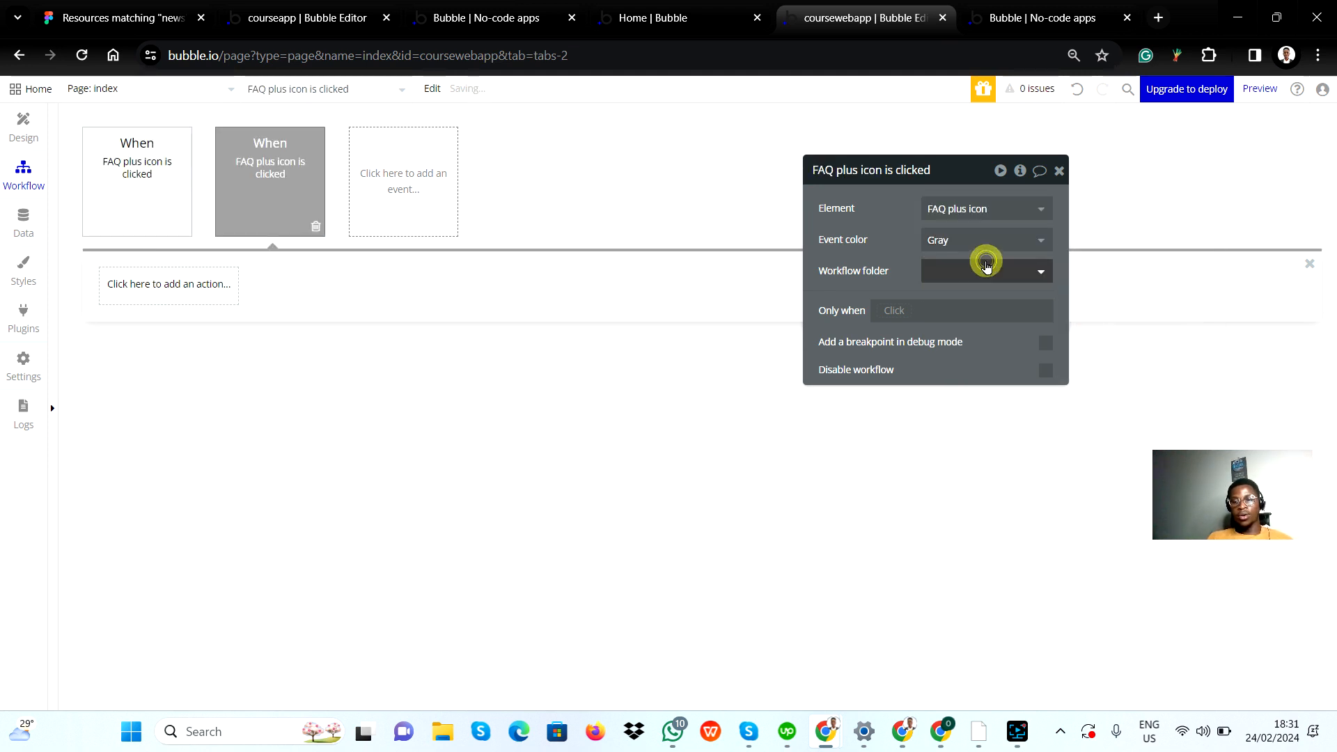
click(195, 289)
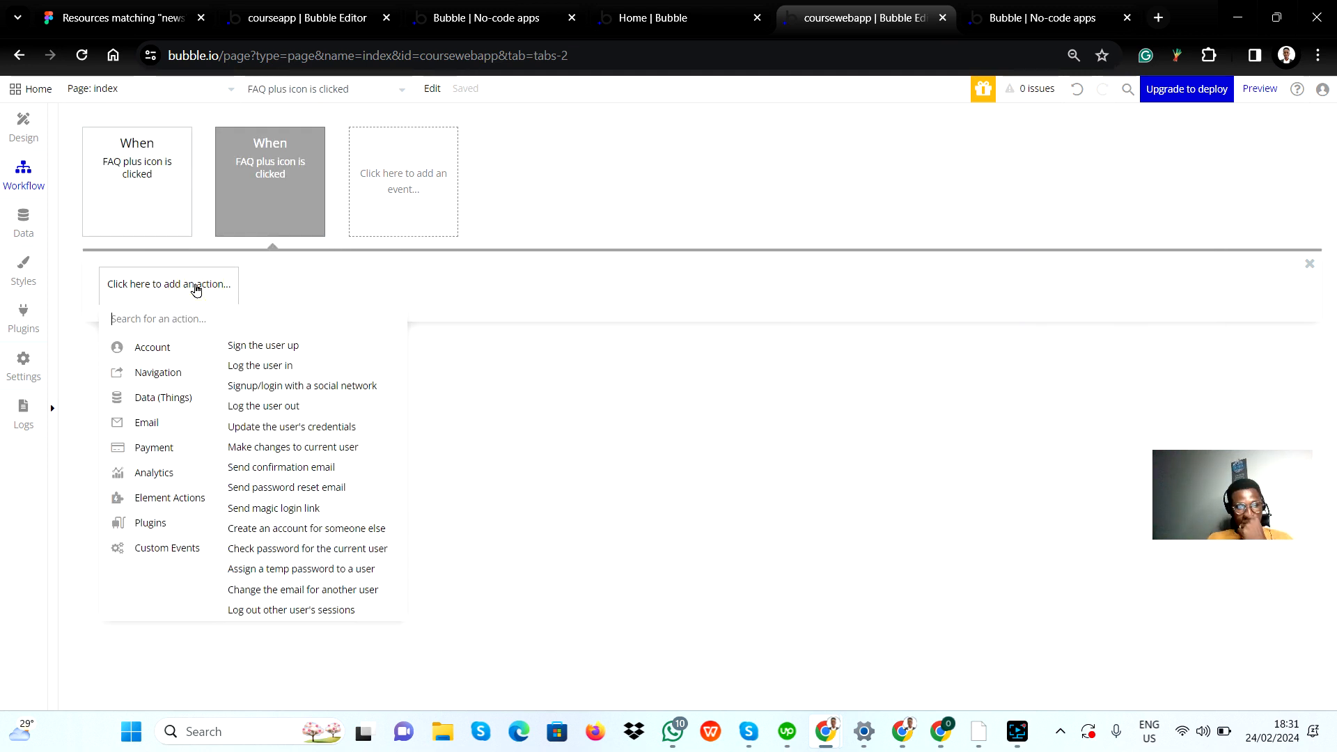
mouse_move(179, 502)
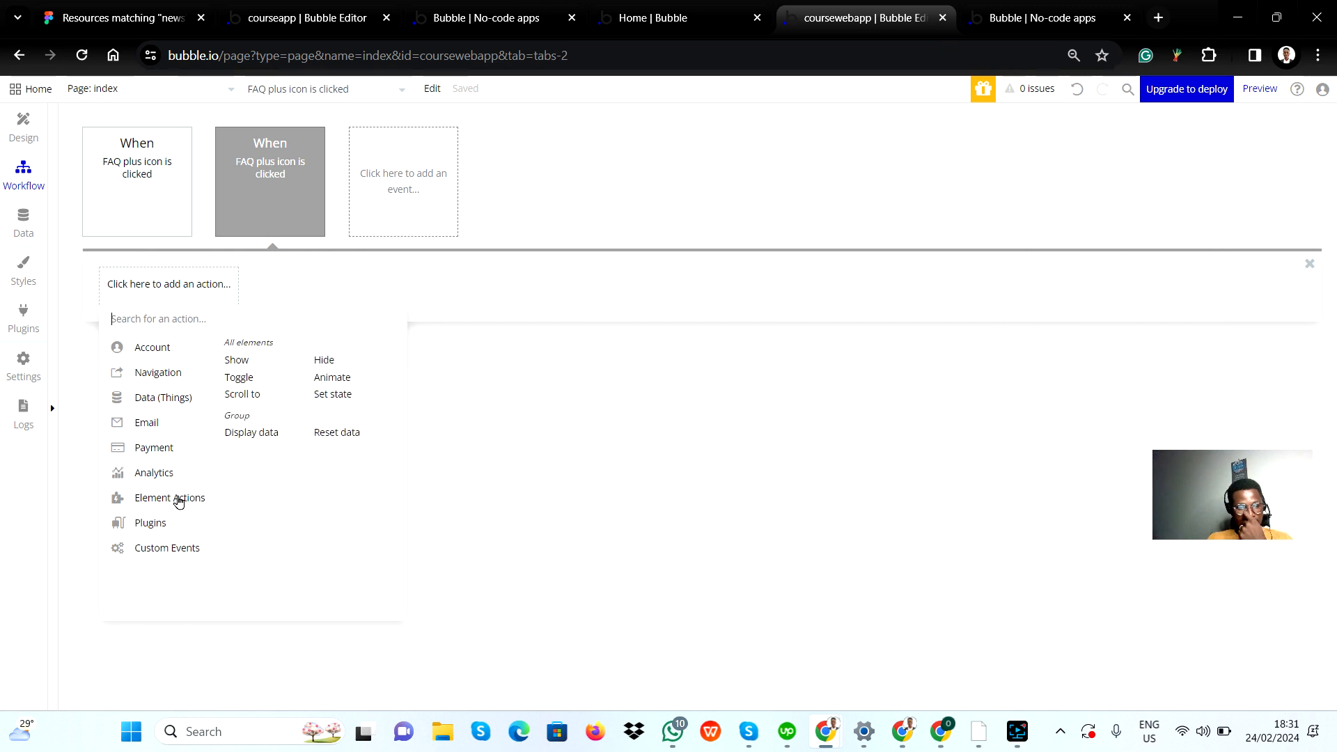
click(323, 361)
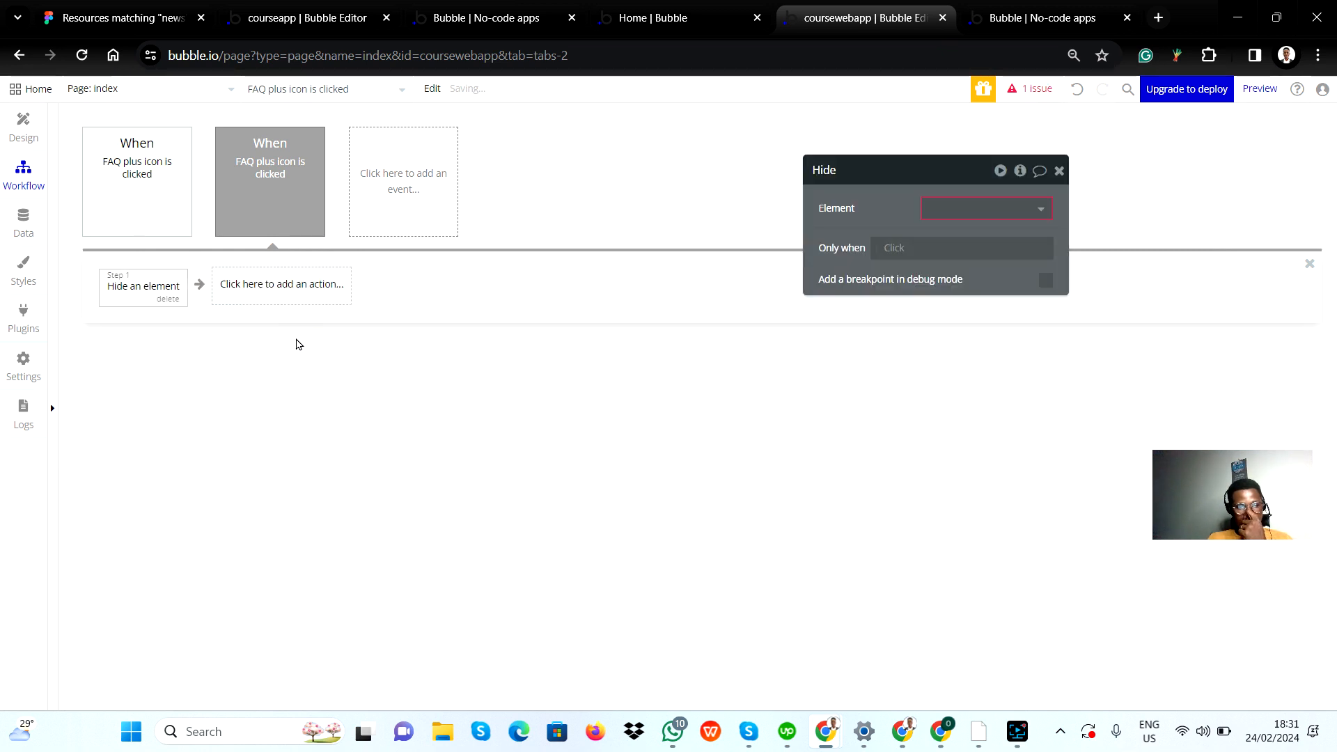
click(140, 298)
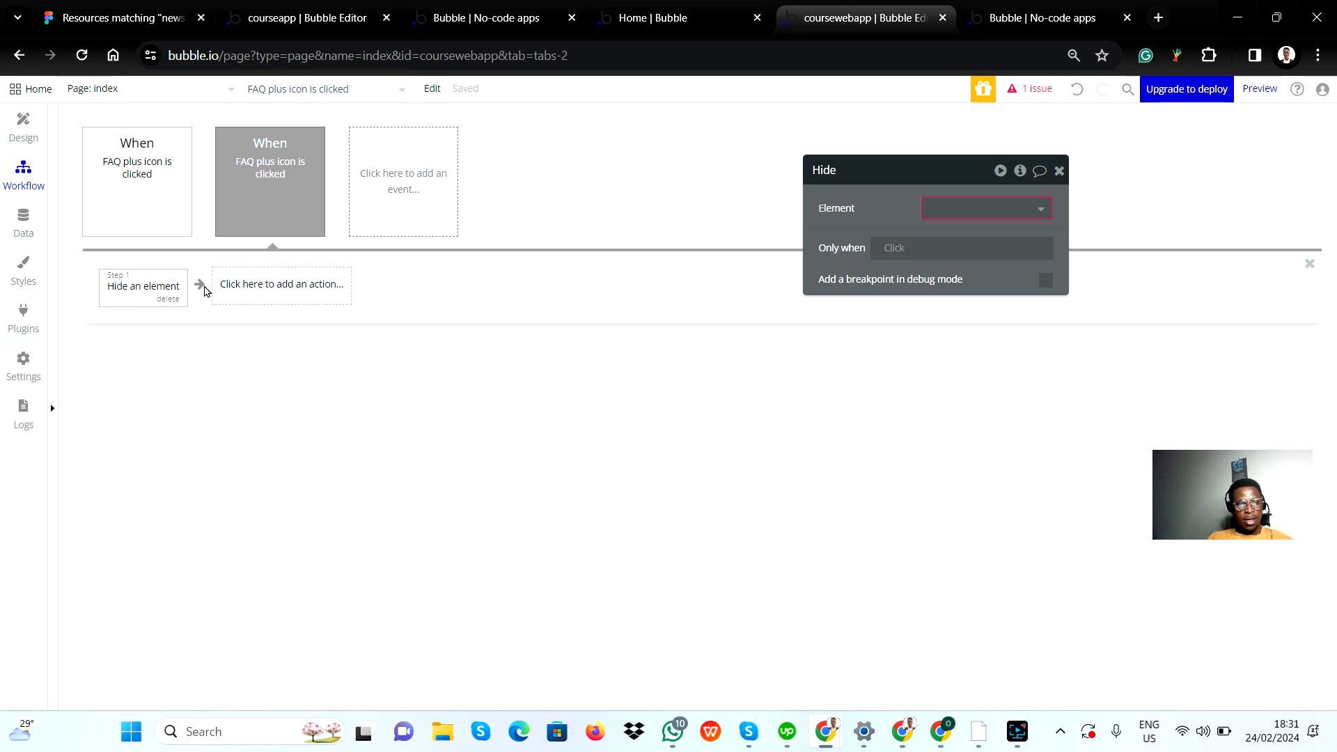
click(157, 299)
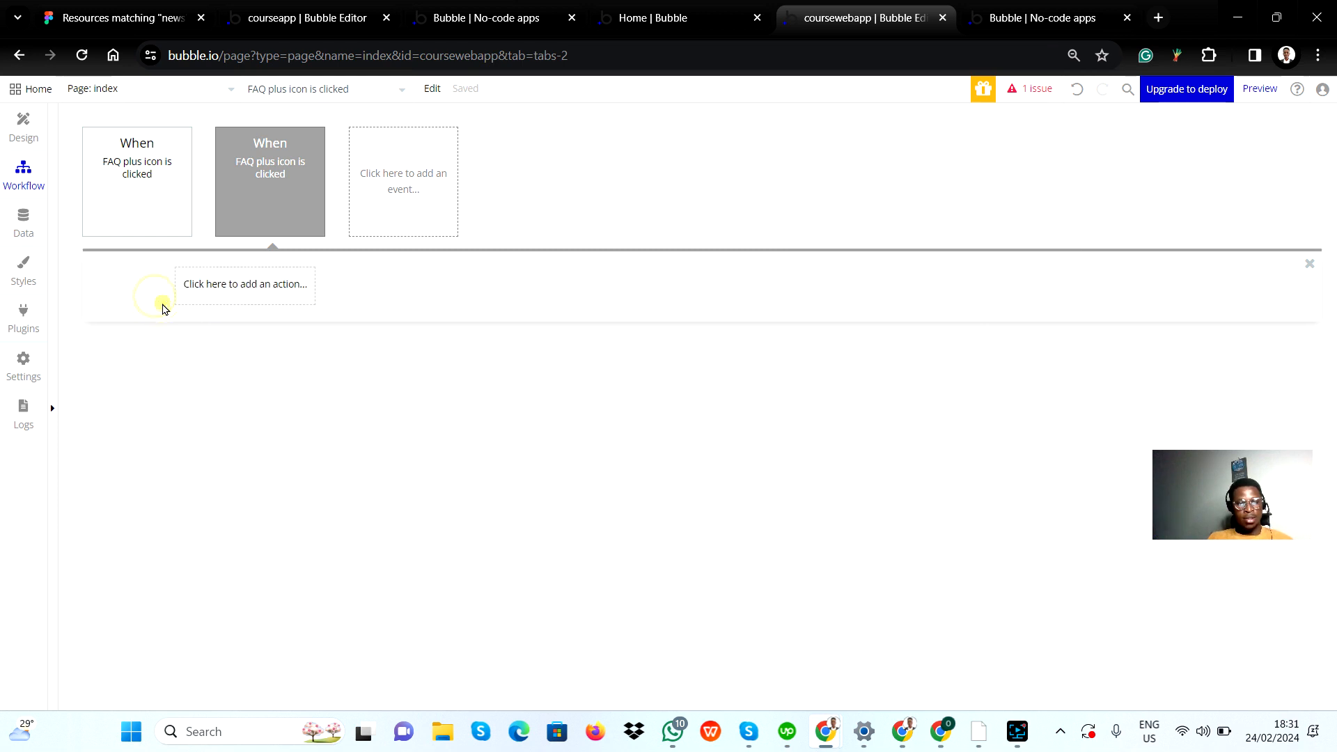
Step: Add a Hide action for Answer Group to the second click event of the FAQ plus icon
click(138, 192)
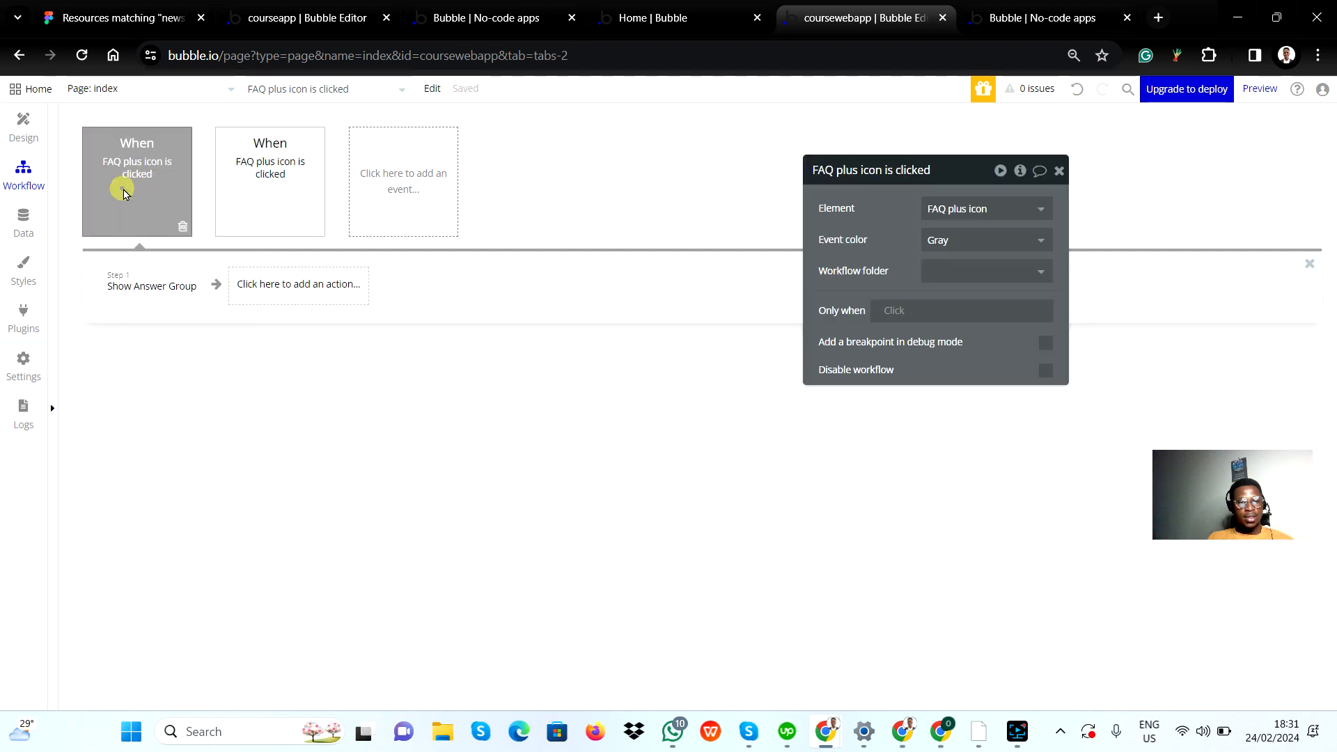
click(266, 207)
click(191, 296)
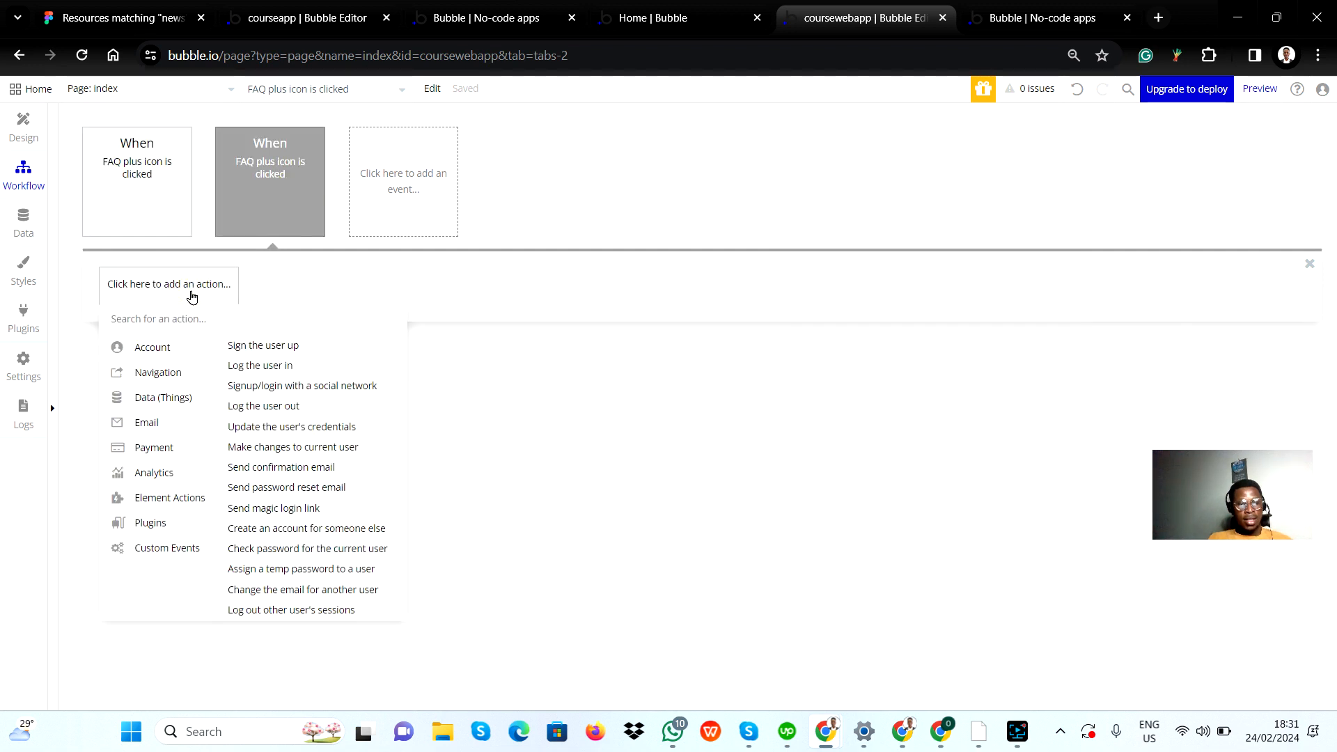
mouse_move(194, 504)
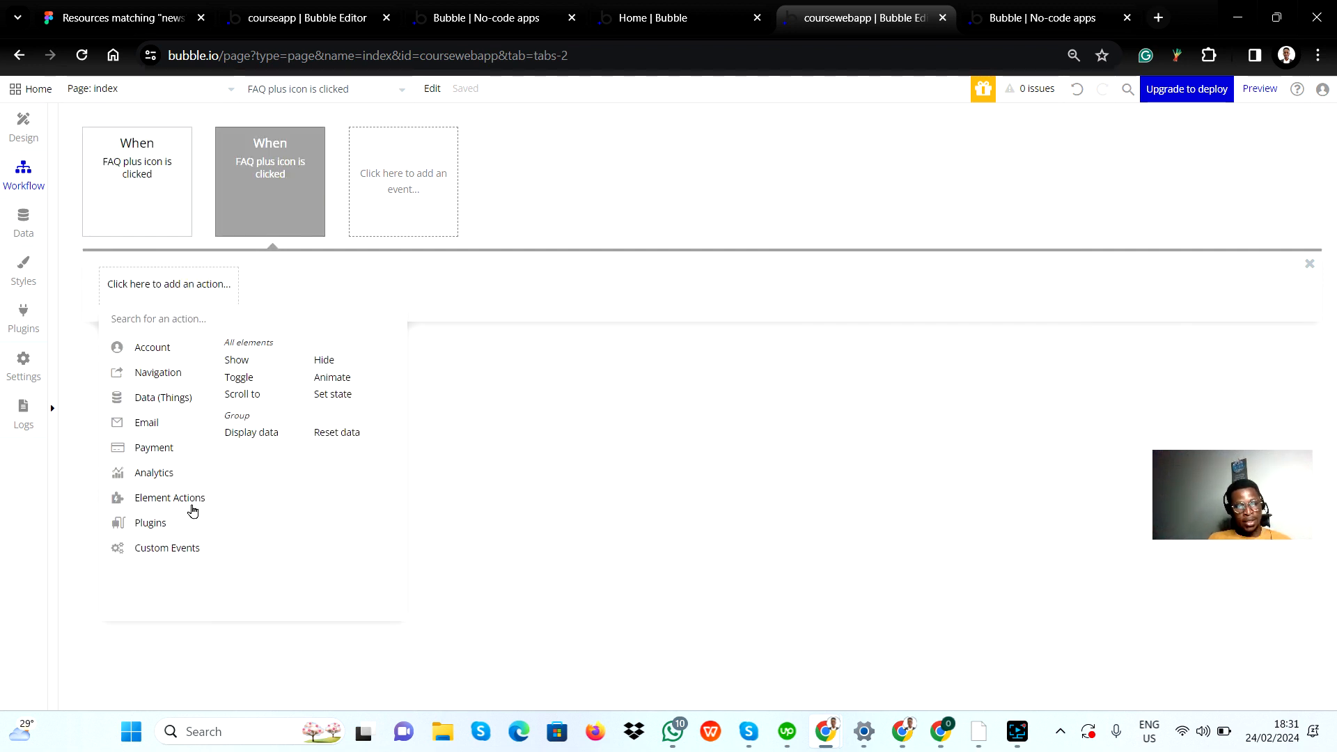
click(325, 362)
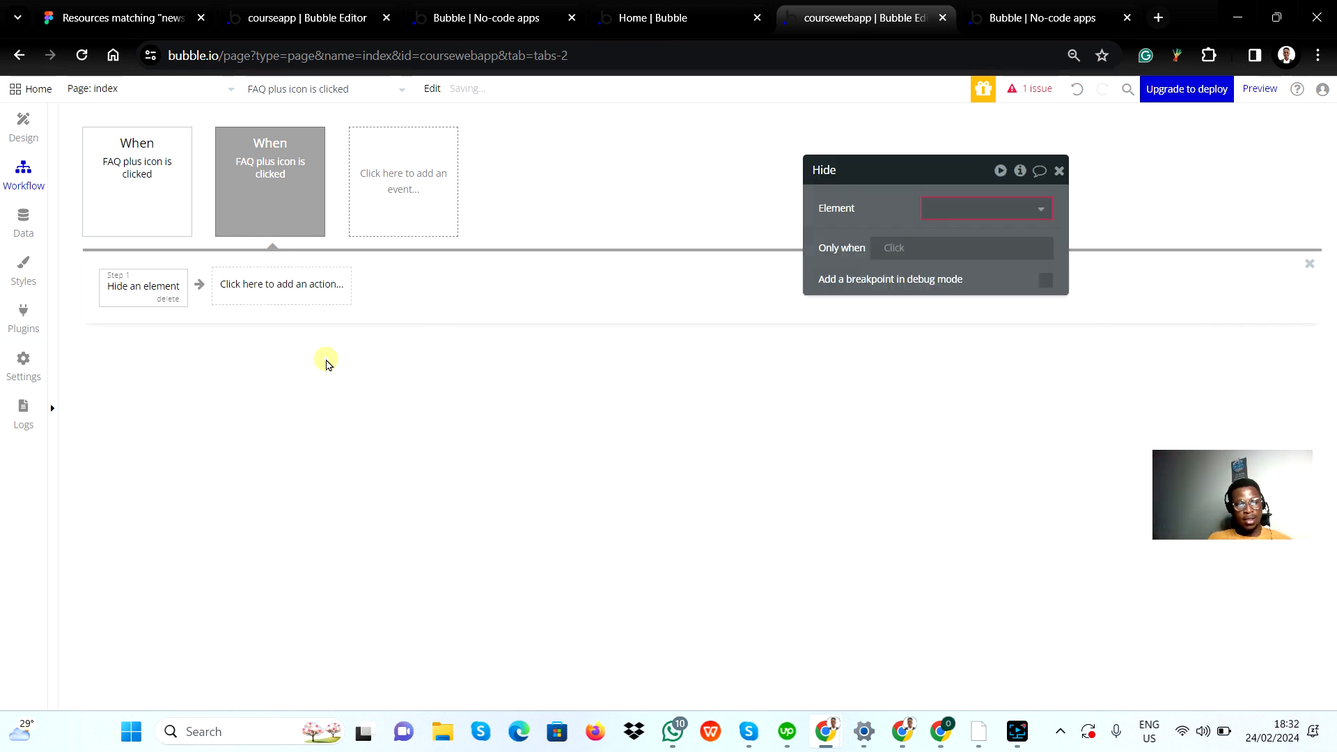
click(947, 209)
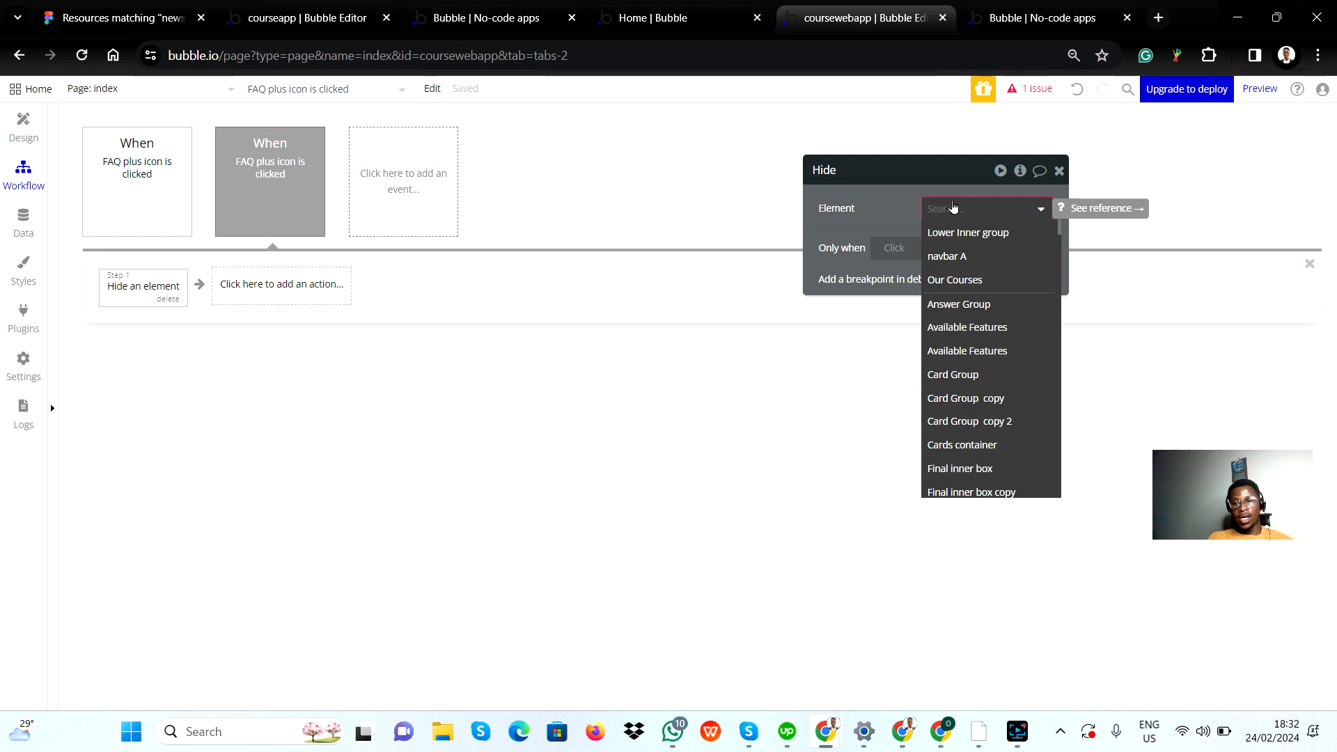
click(965, 304)
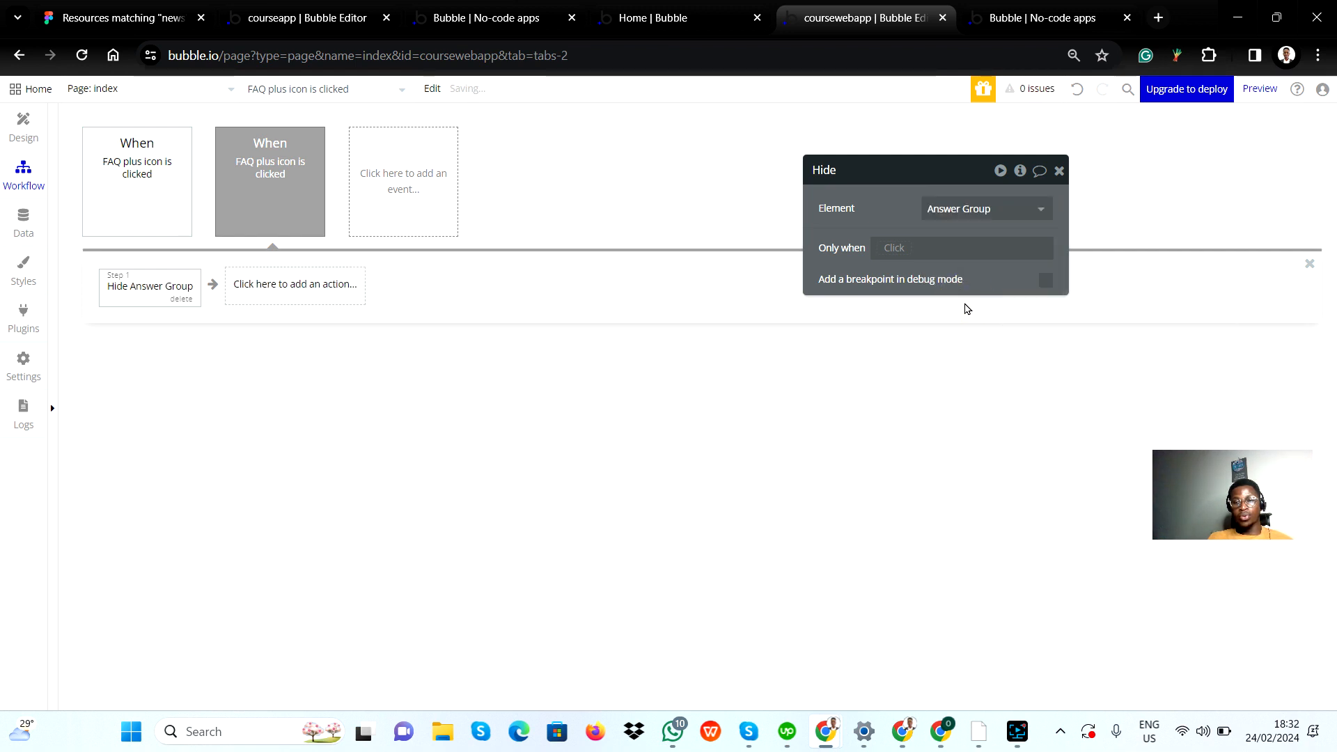
click(896, 223)
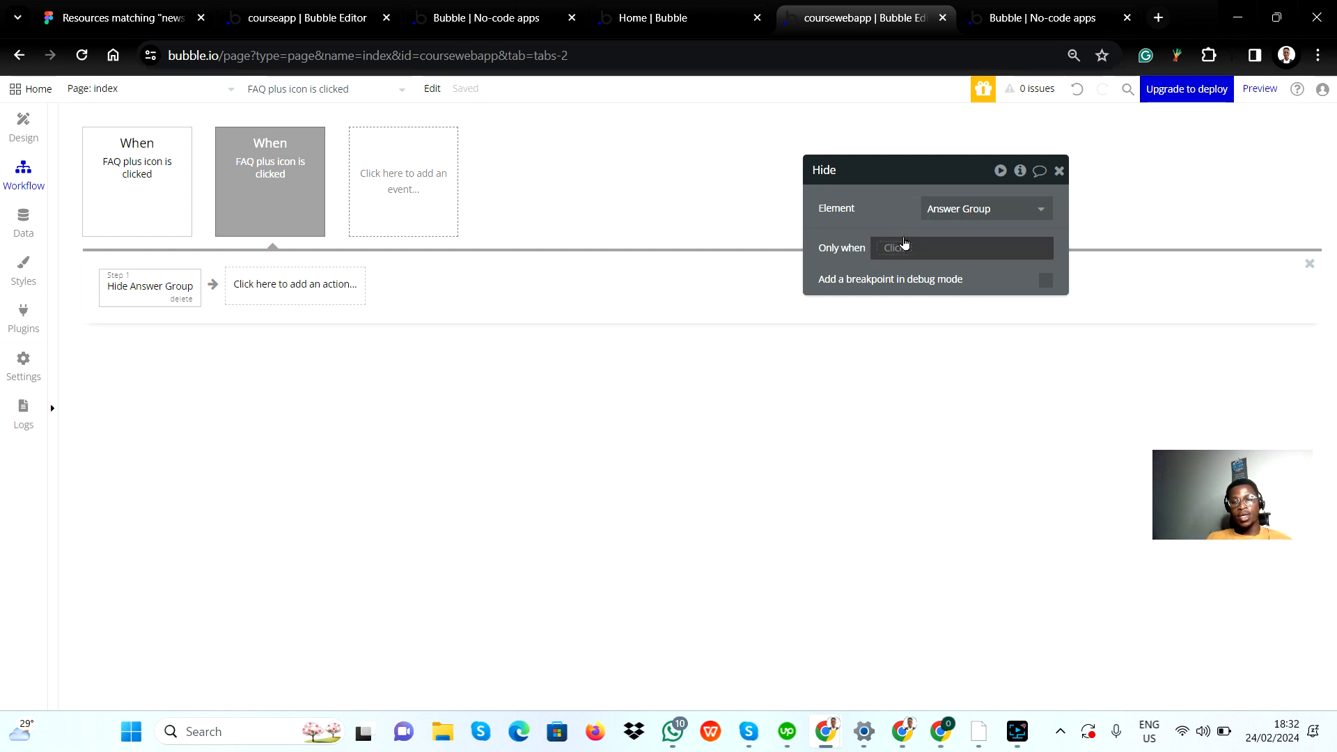
click(896, 251)
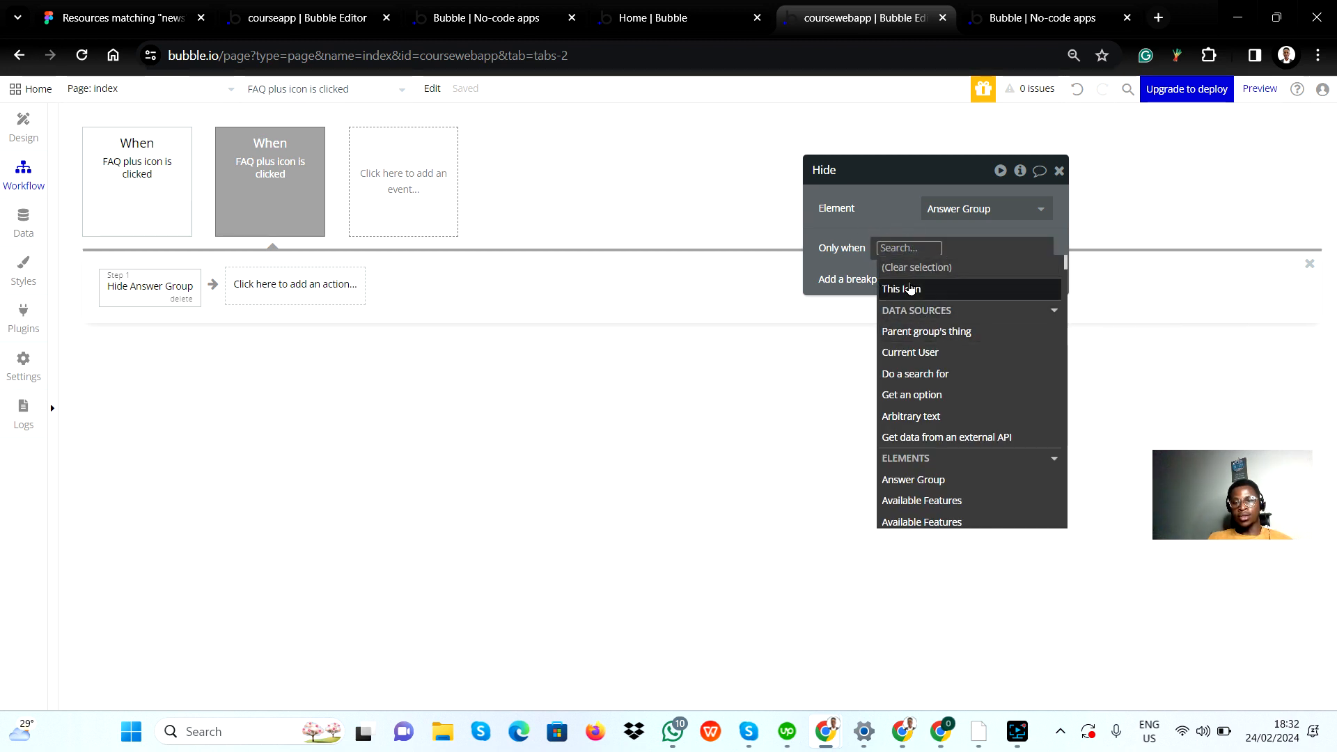
click(950, 482)
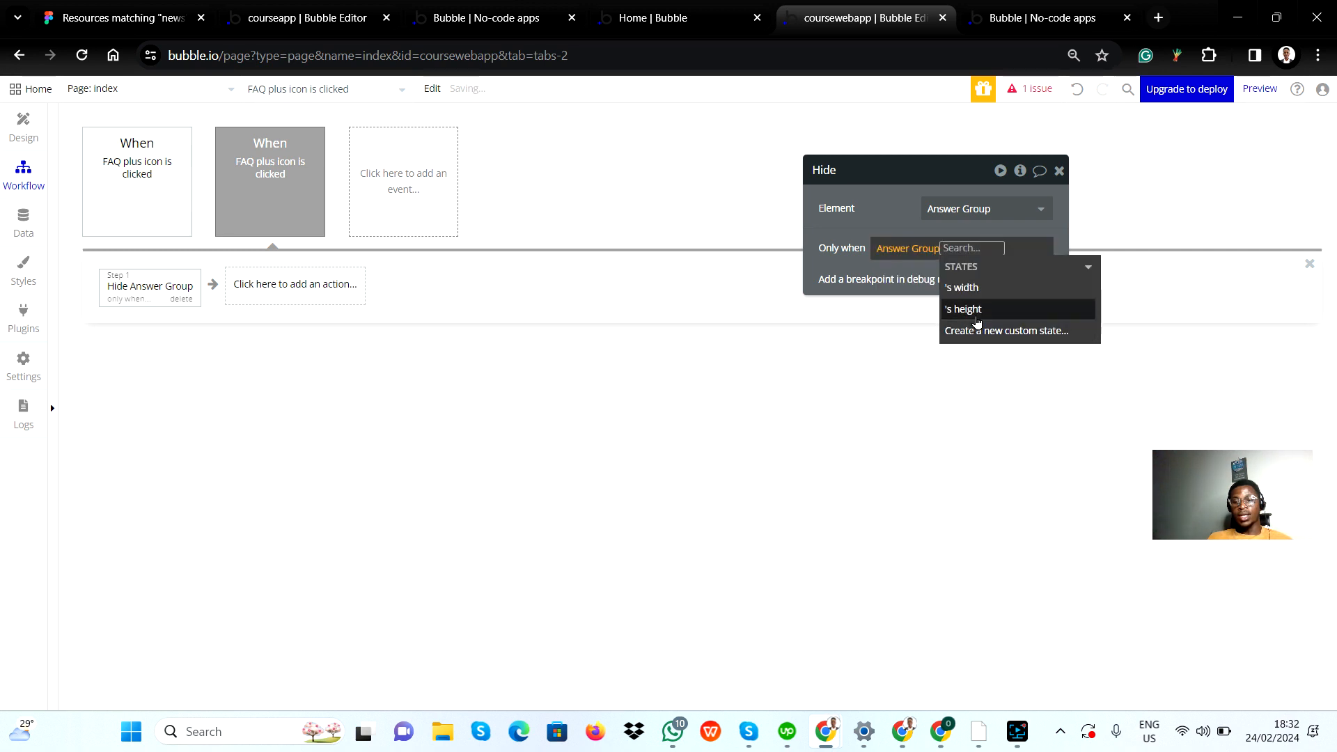
click(855, 264)
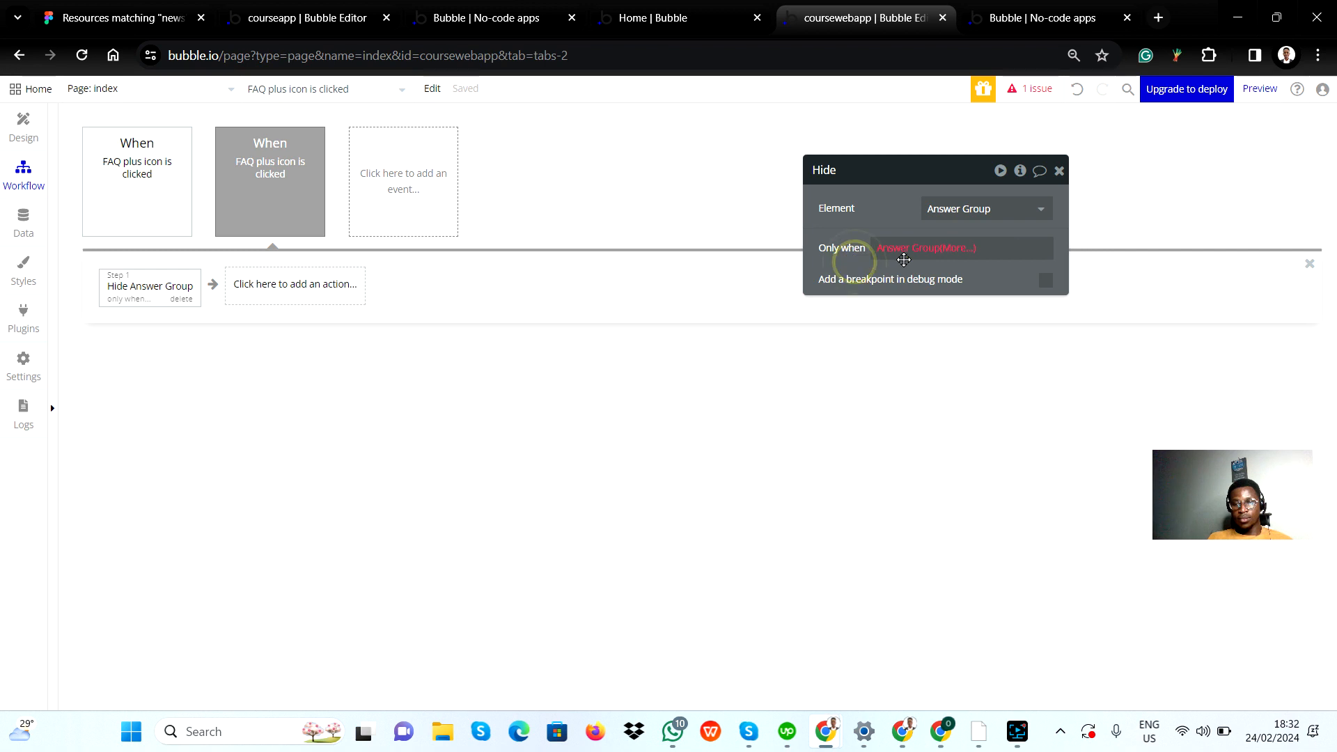
click(974, 247)
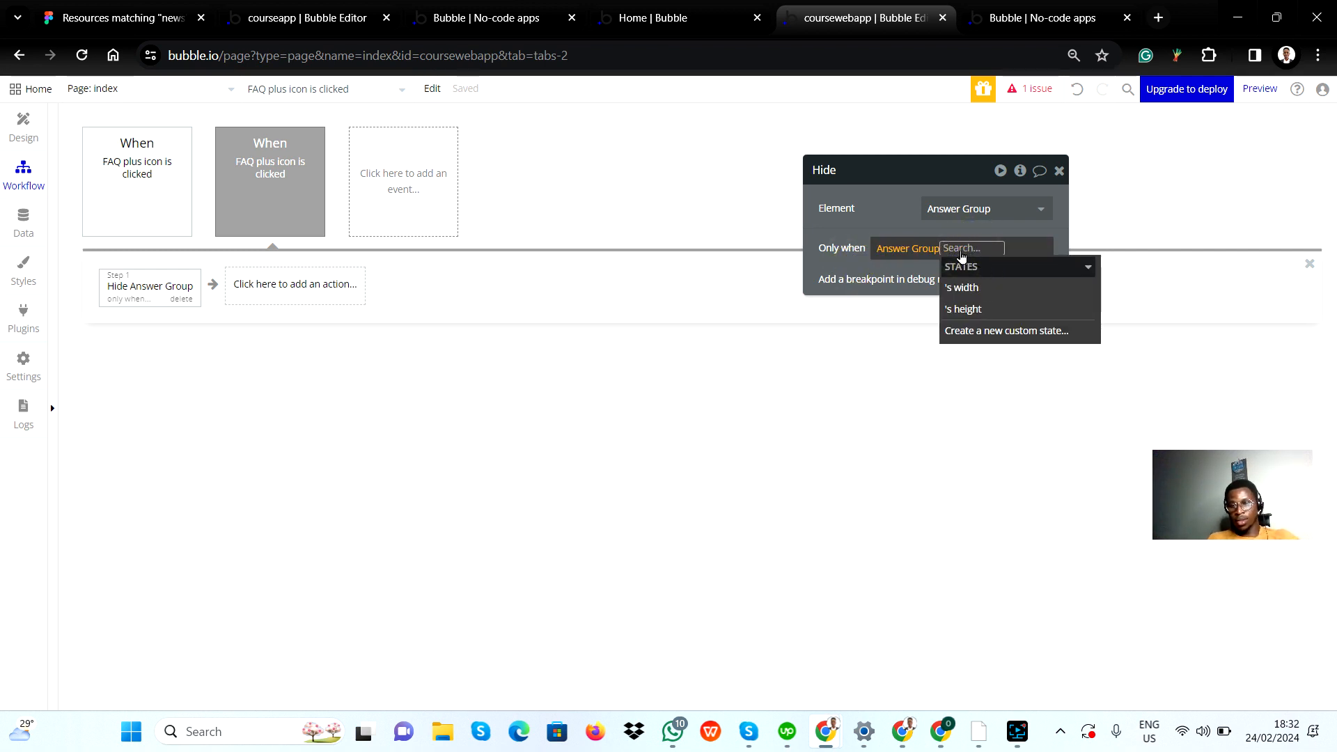
click(909, 248)
click(916, 268)
click(900, 223)
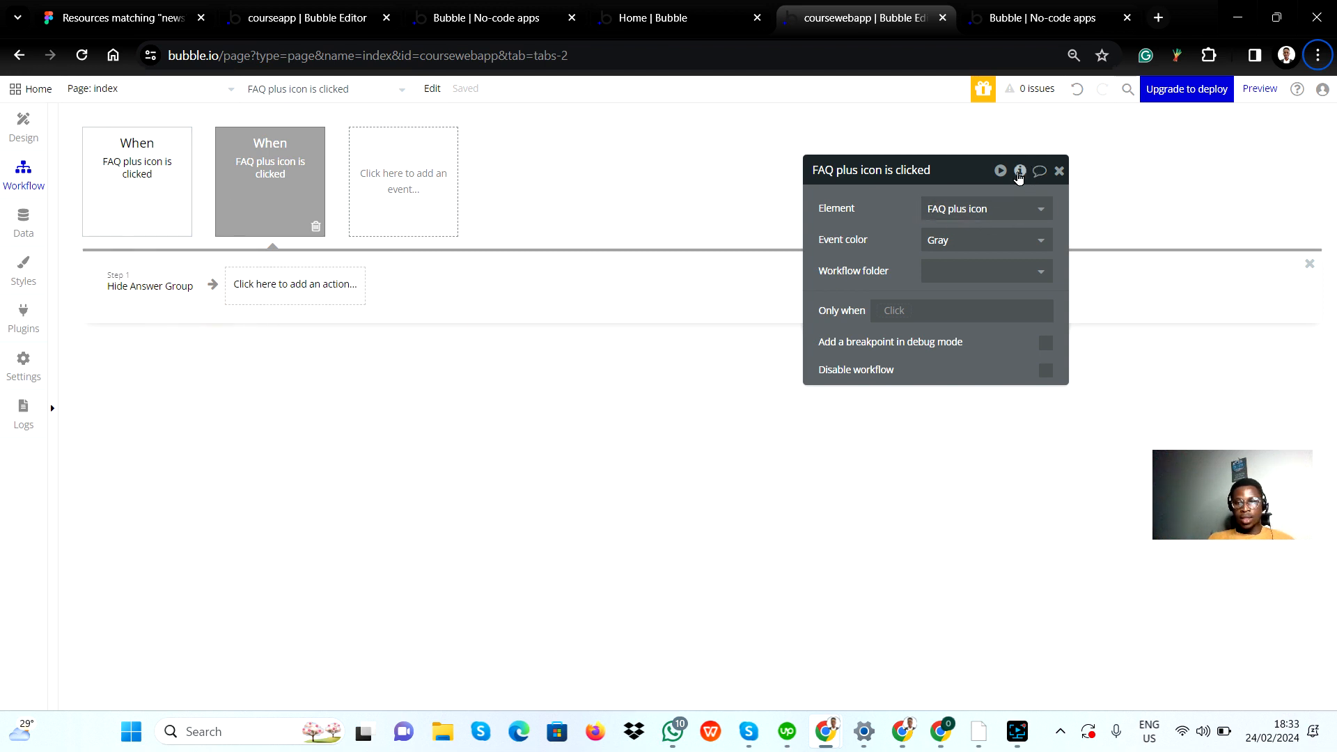
Step: Compare the actions under the two FAQ plus icon click events, one showing and one hiding Answer Group
mouse_move(158, 200)
click(272, 209)
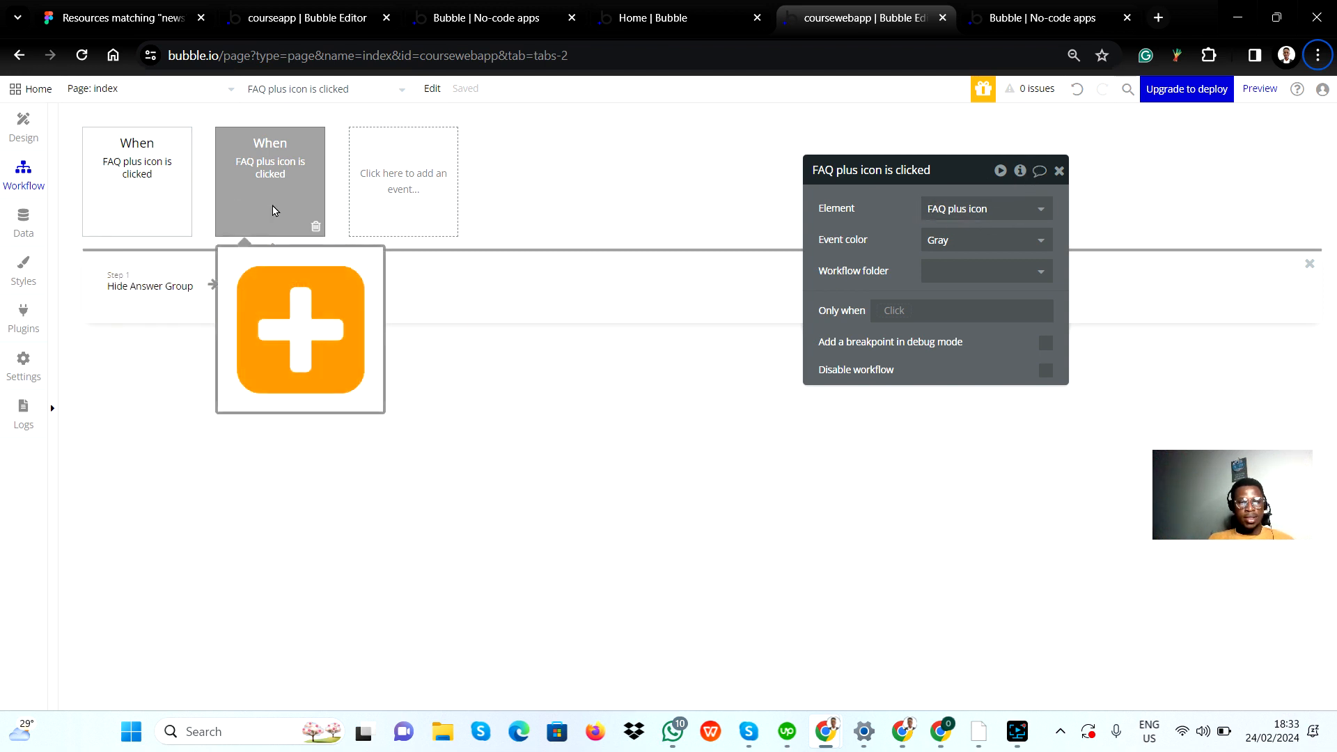
click(1059, 172)
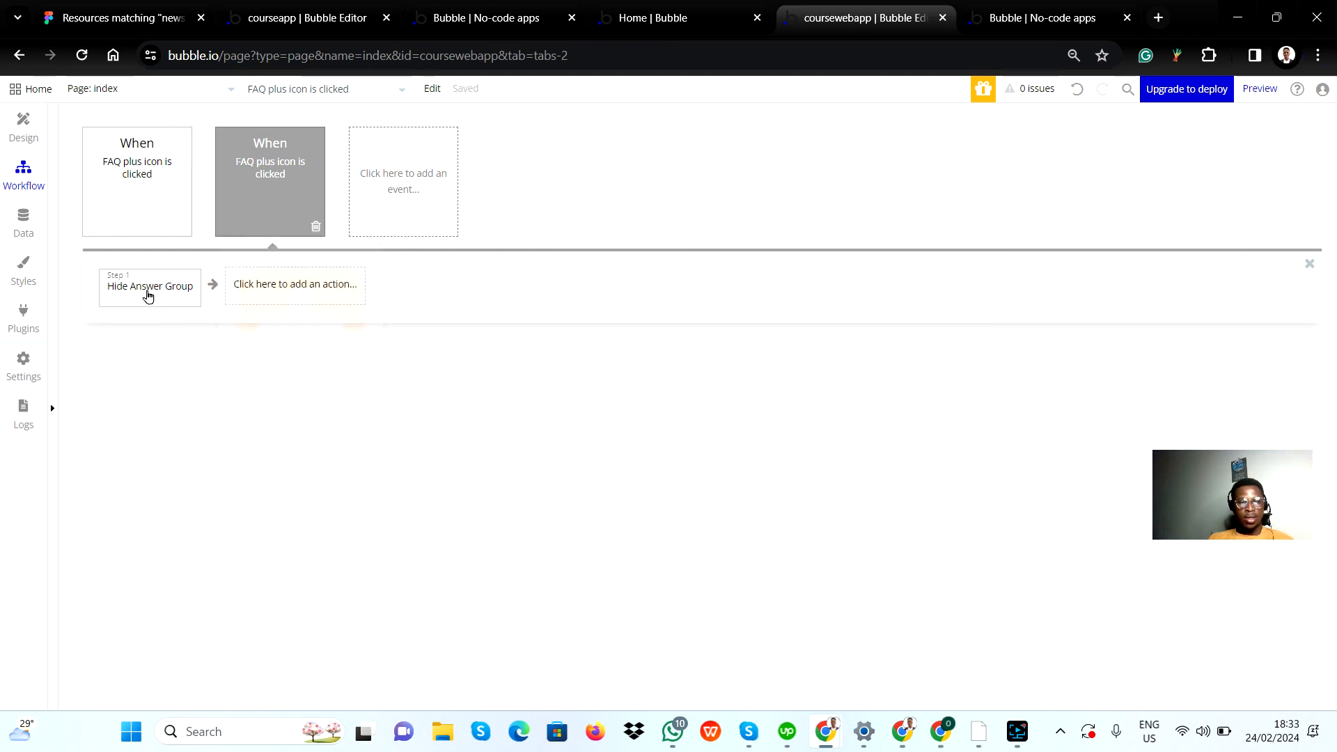
click(246, 209)
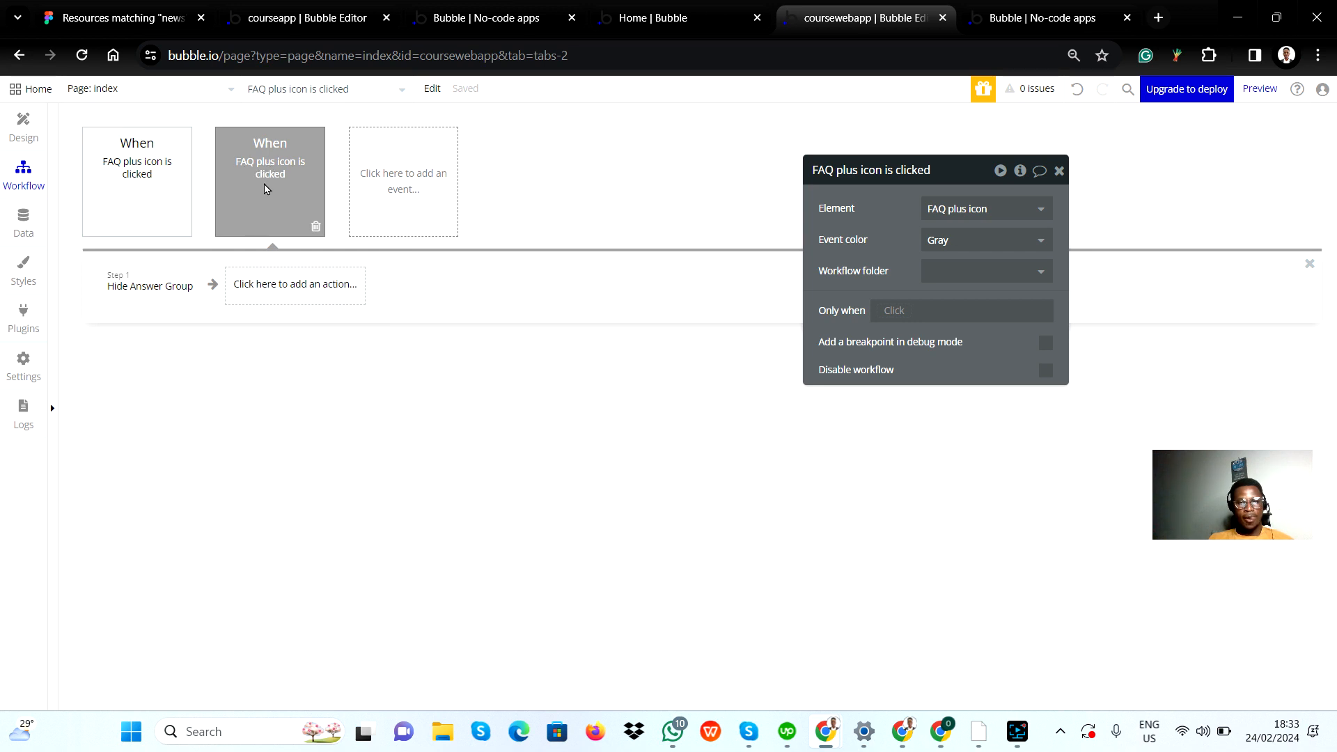
mouse_move(164, 291)
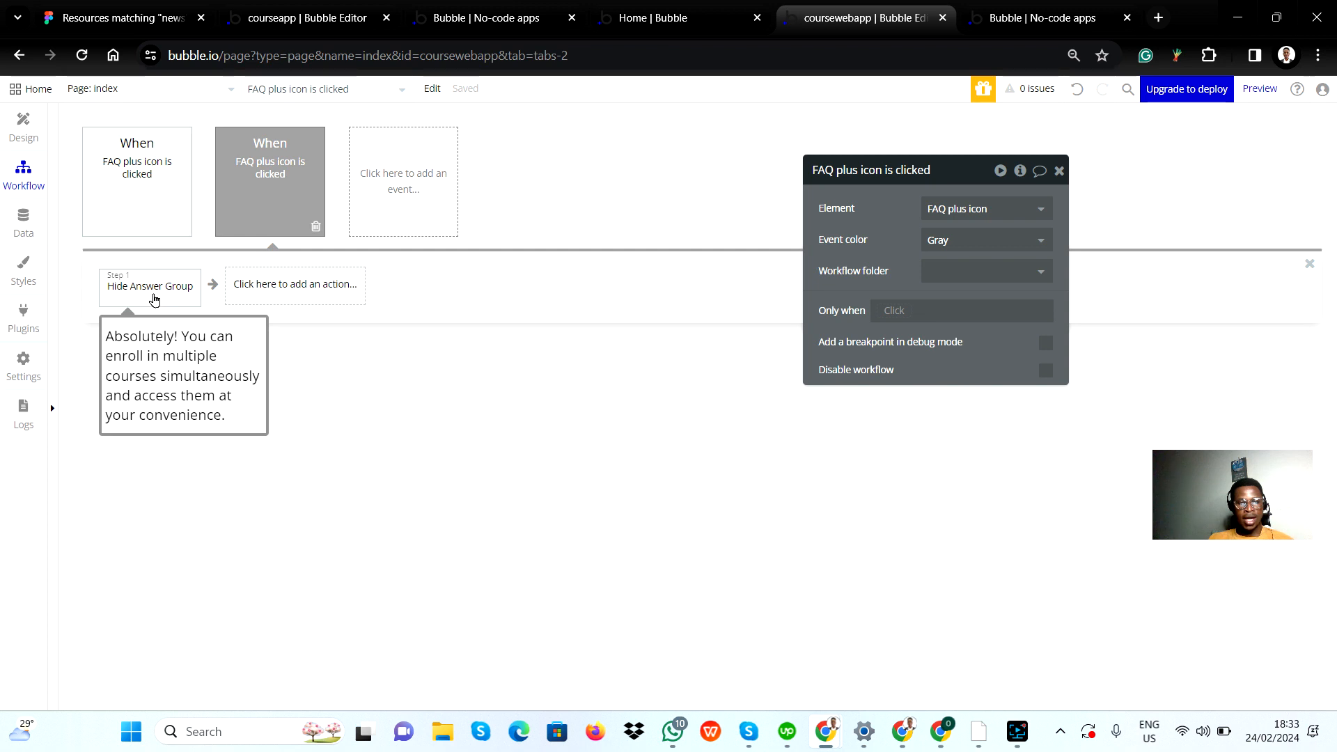
click(115, 184)
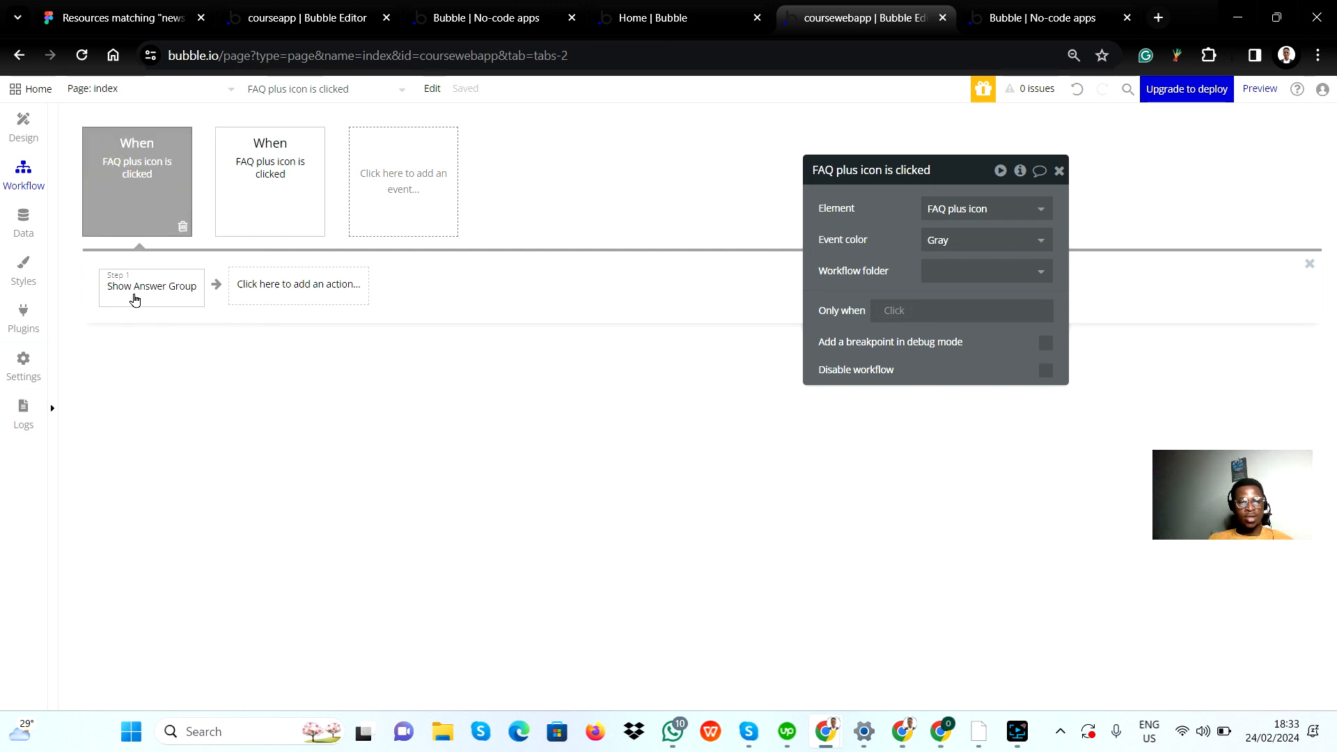
mouse_move(136, 299)
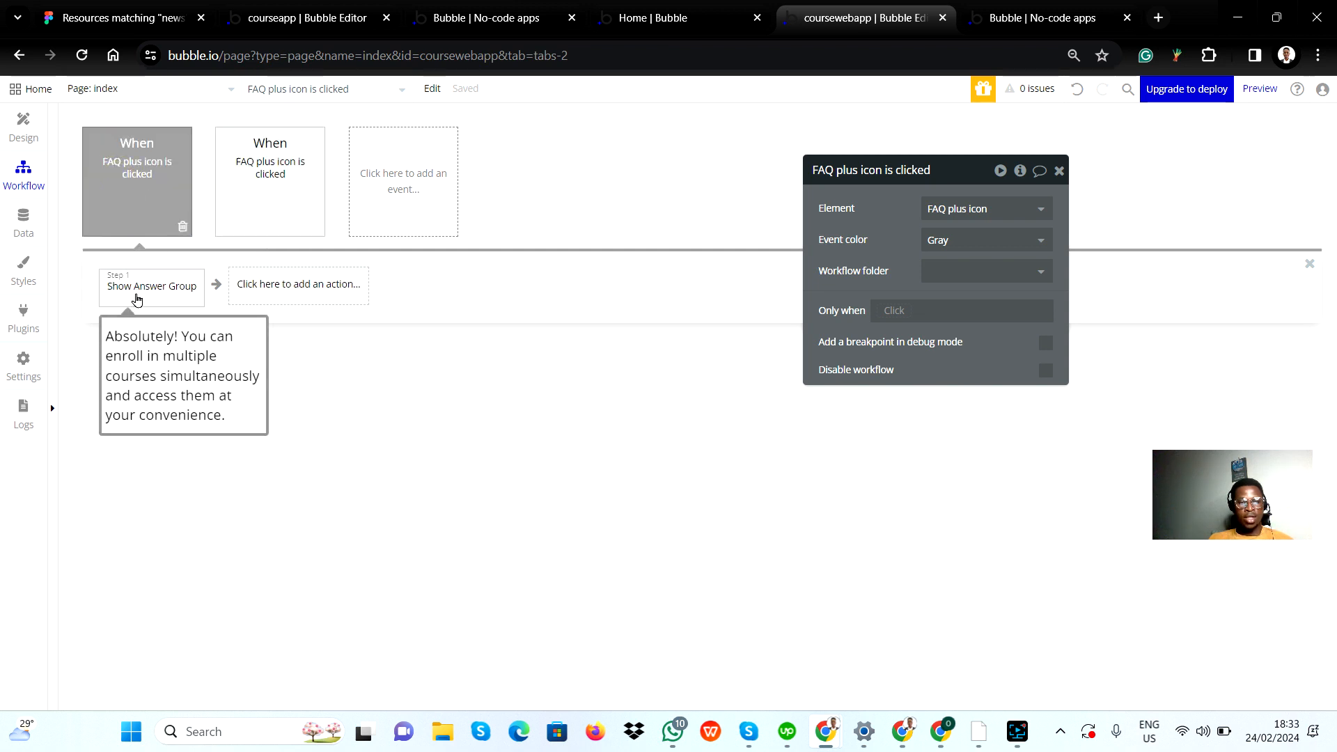
Step: Set the second FAQ plus icon click event, which hides Answer Group, to run only when Answer Group is visible
click(250, 186)
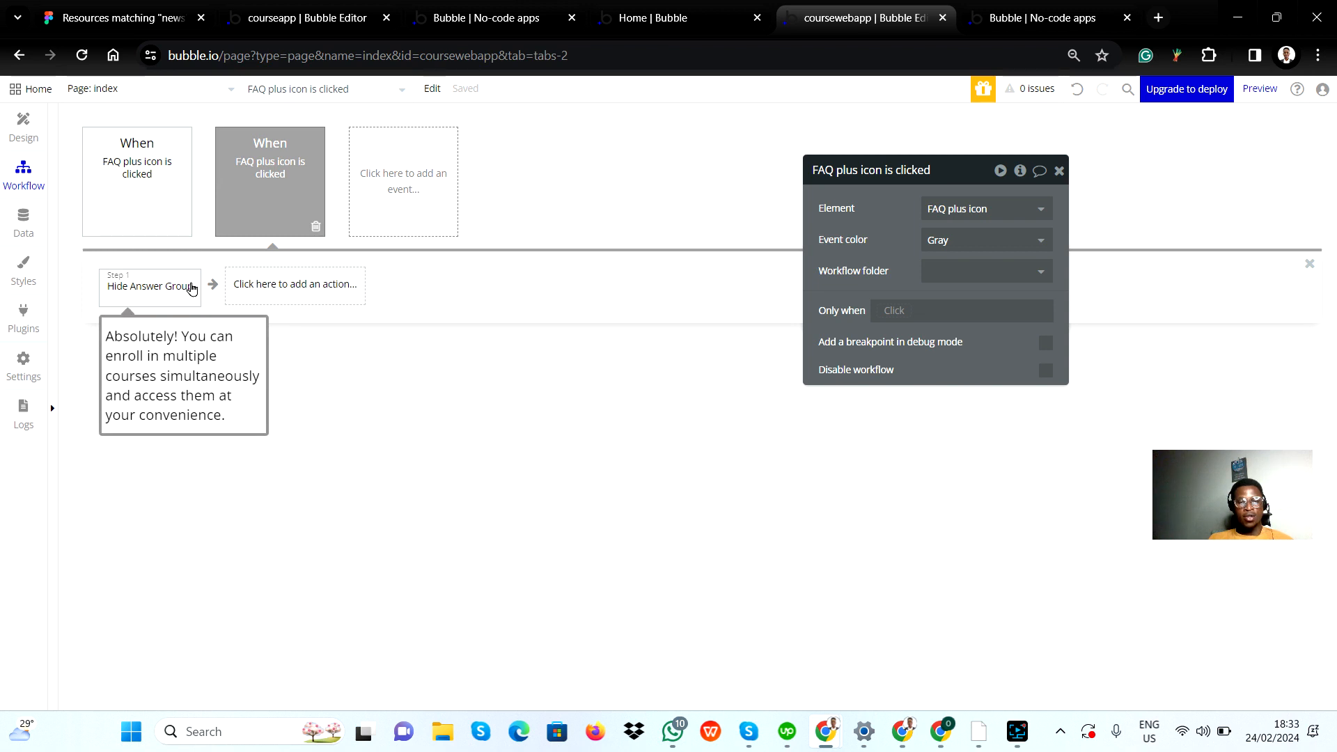
click(890, 314)
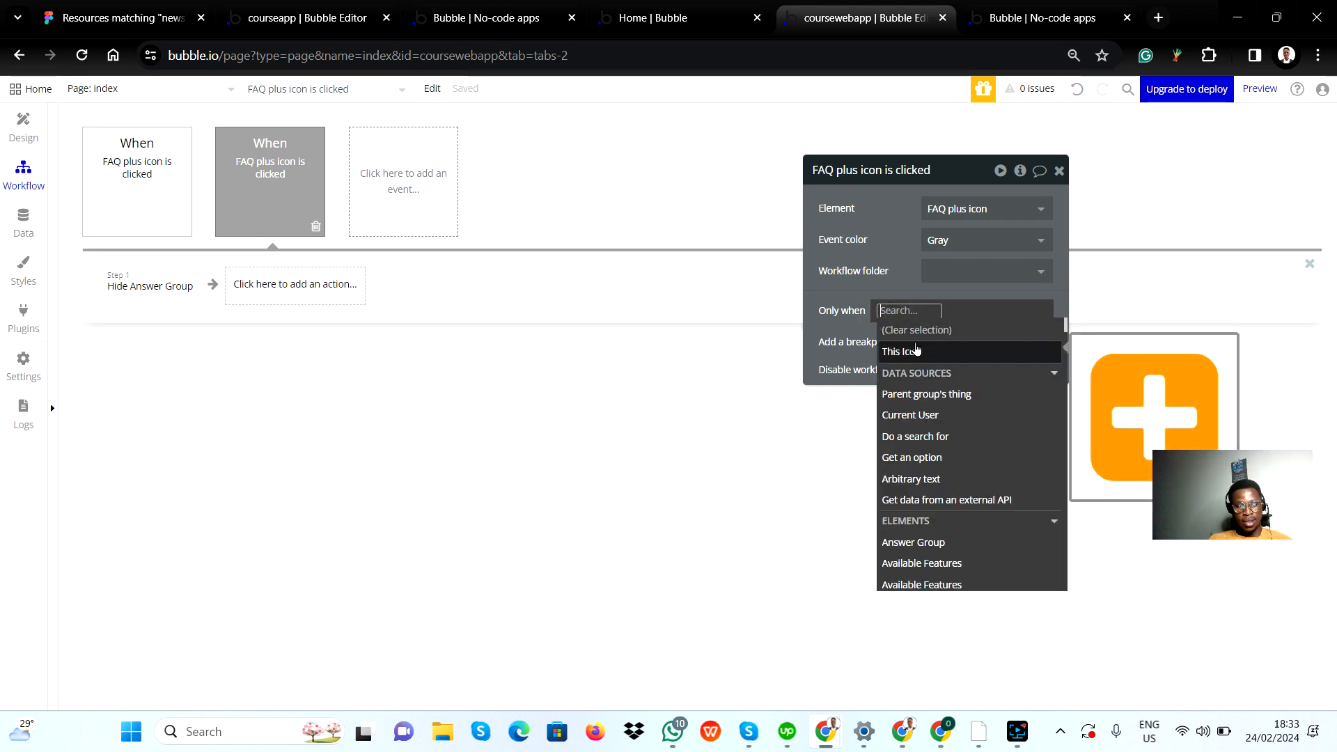
text(answ)
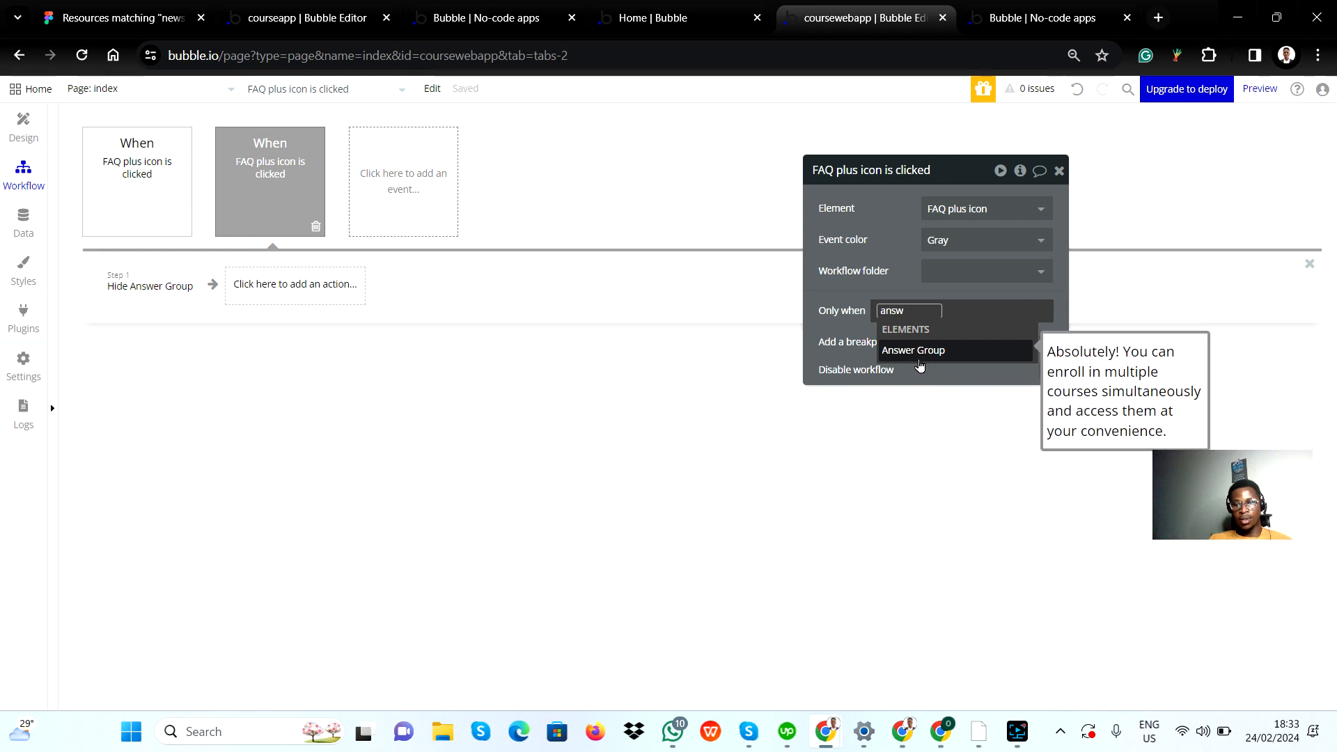
click(924, 354)
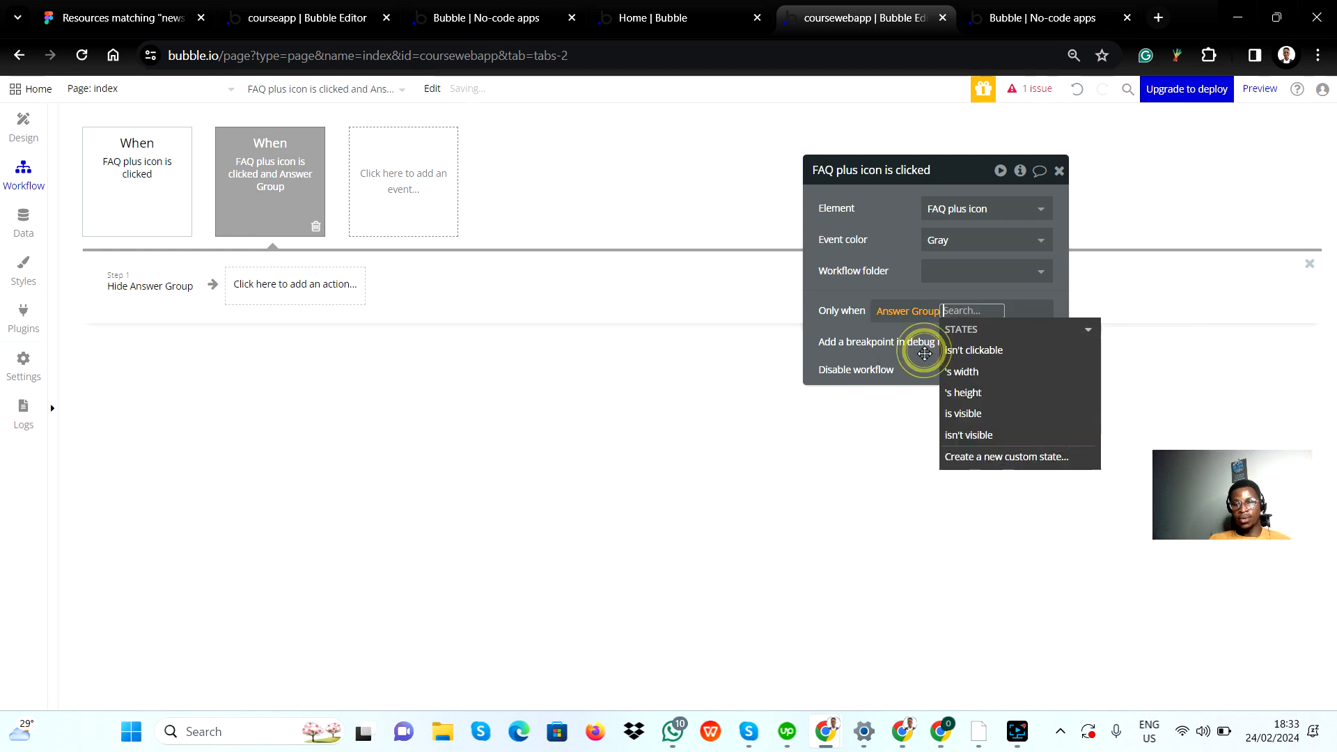
click(968, 415)
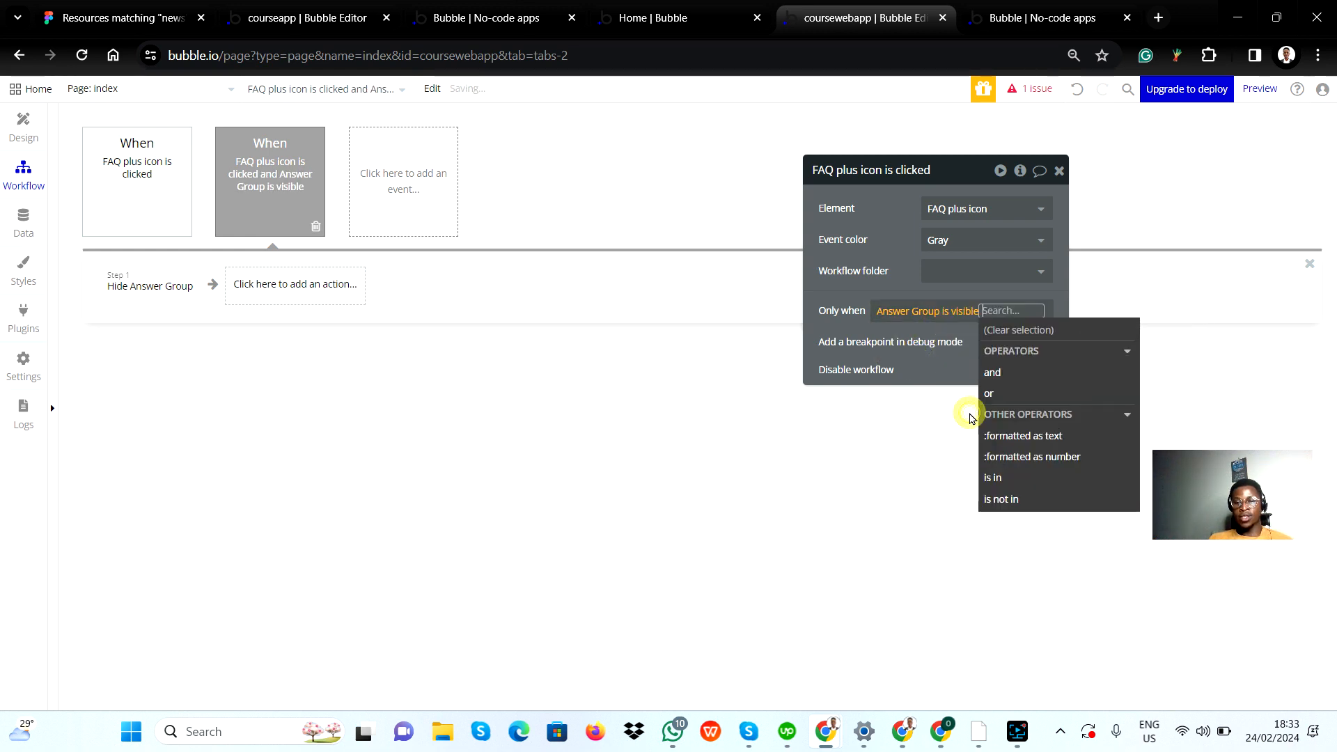
click(928, 367)
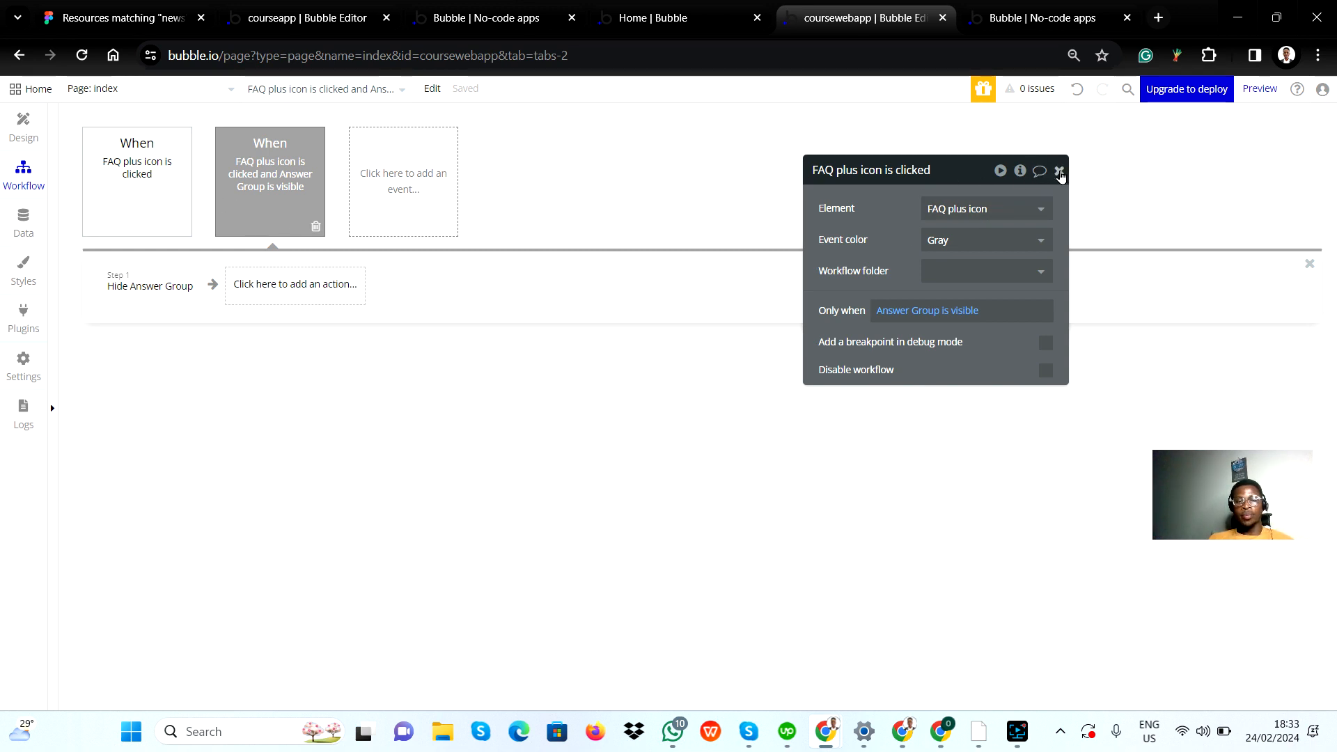
mouse_move(173, 213)
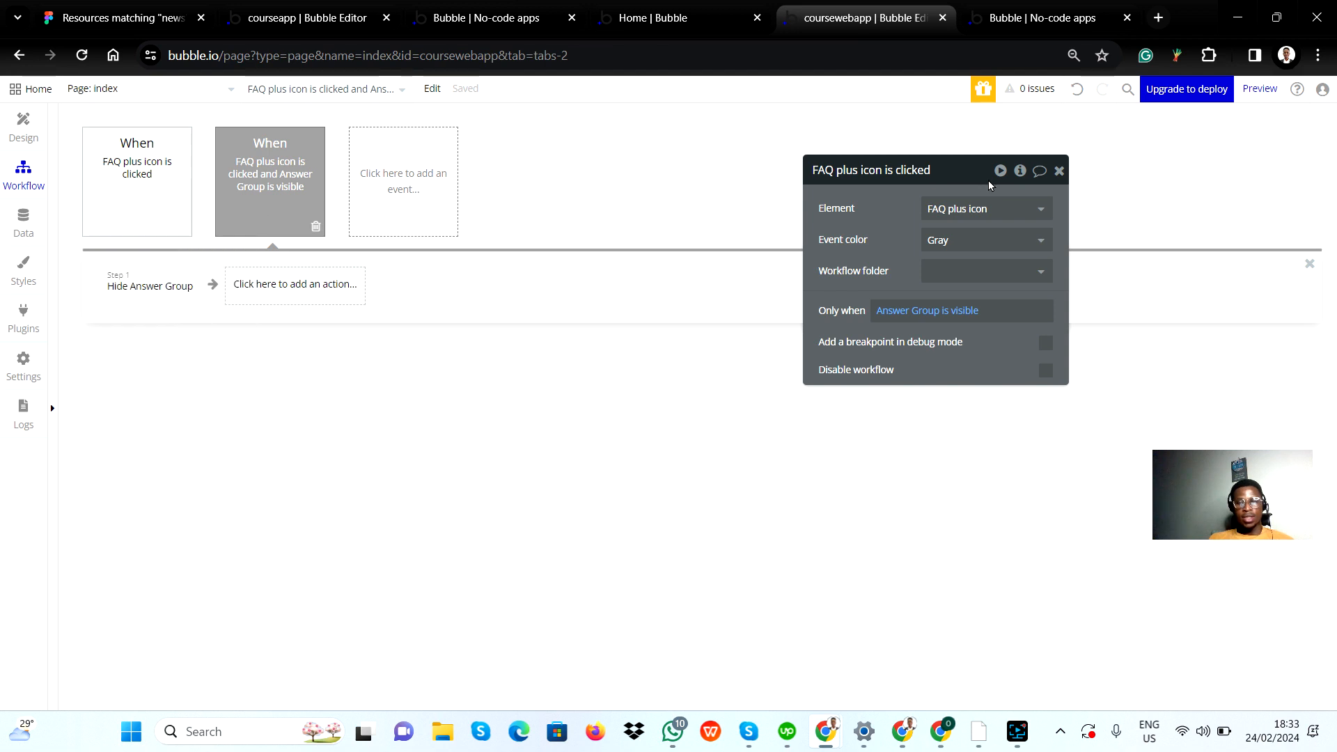
click(1057, 171)
Step: Reload the app preview and test the plus icon beside "Can I enroll in multiple courses at once?"
click(1016, 17)
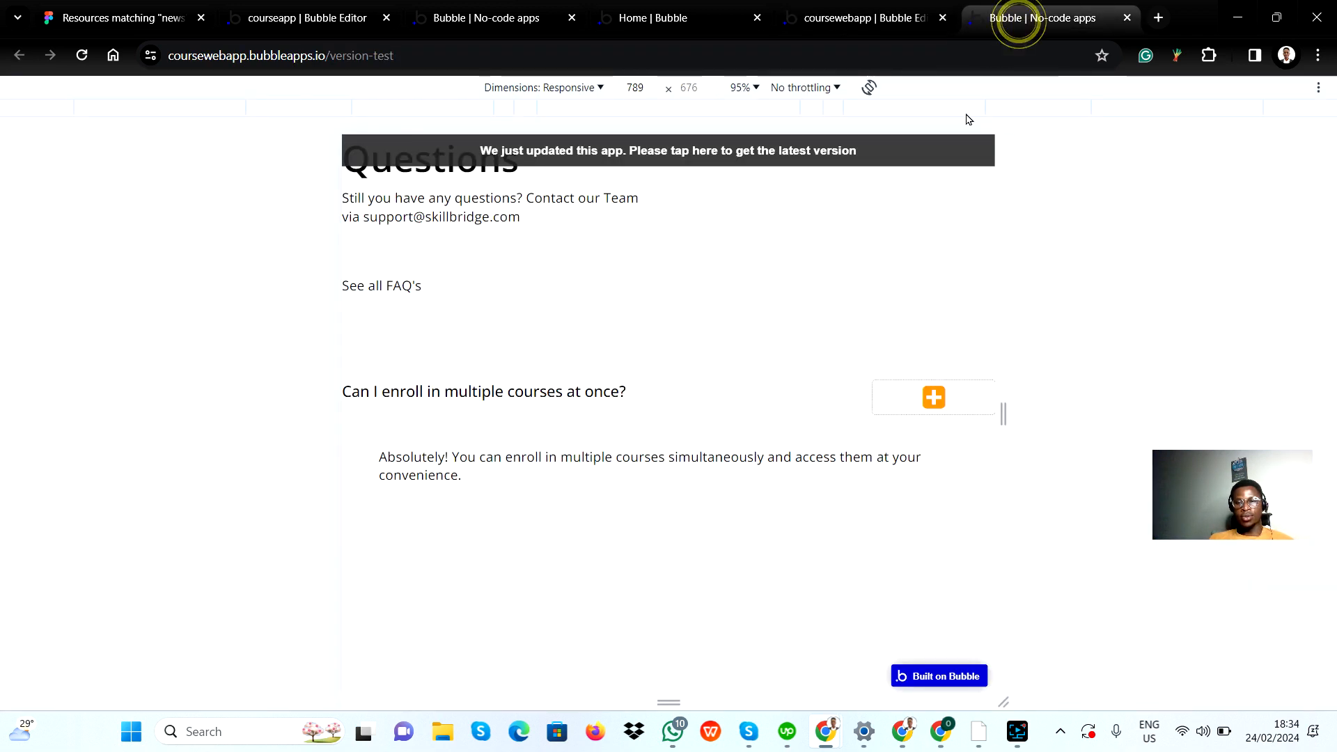
click(81, 55)
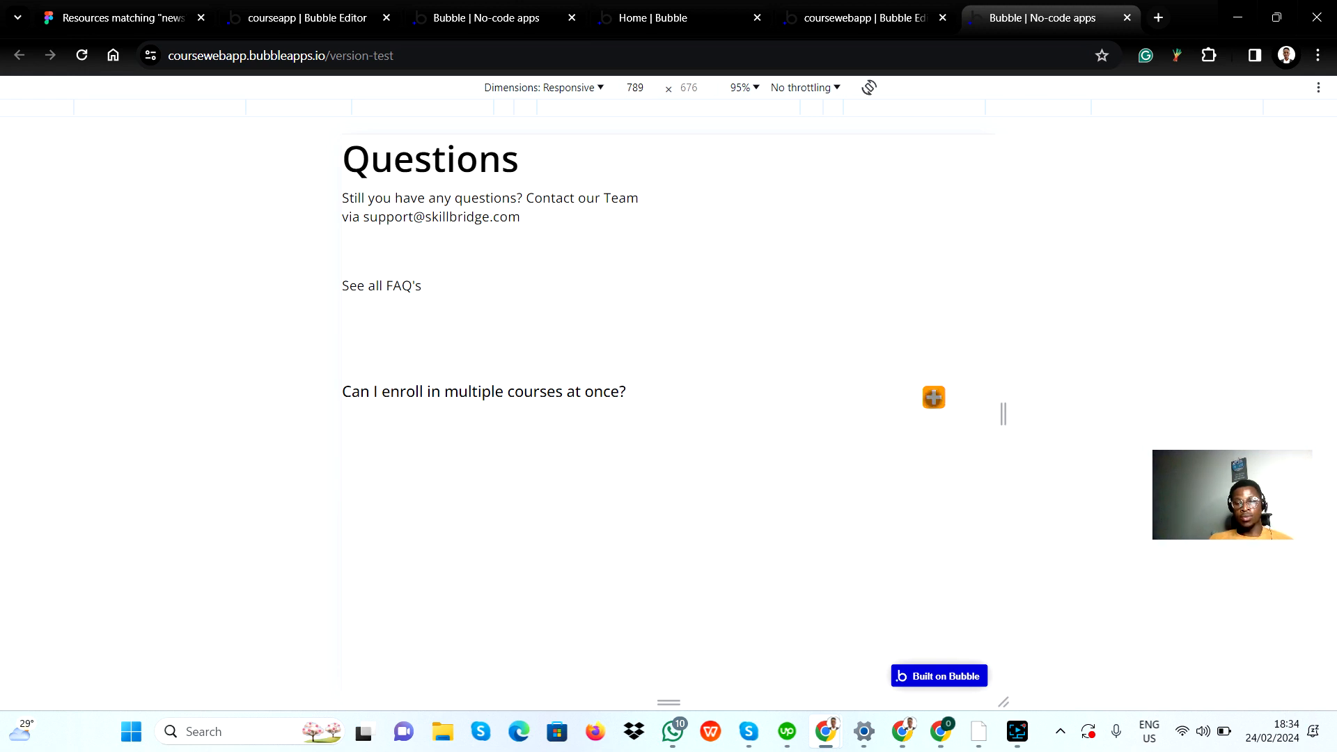
click(933, 397)
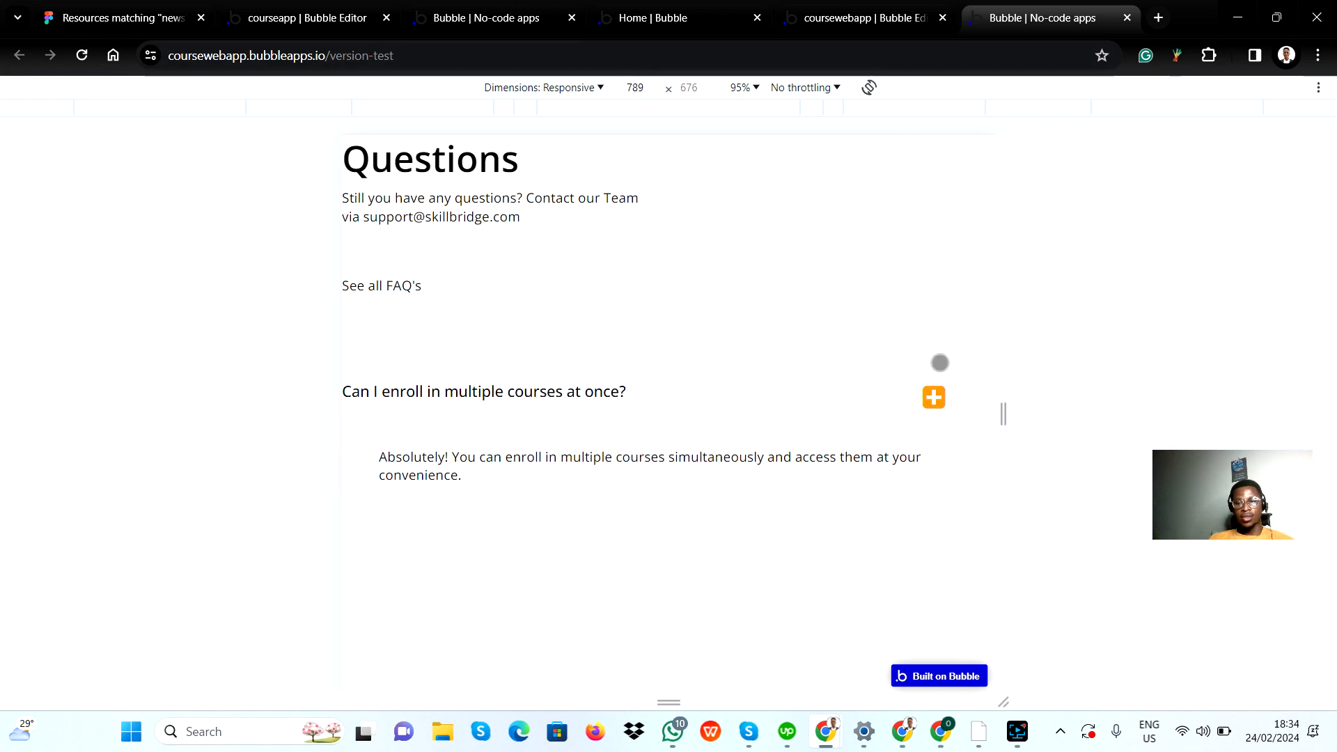
Step: Return to the workflow editor and review the triggers, conditions and actions of both FAQ plus icon click events
click(909, 17)
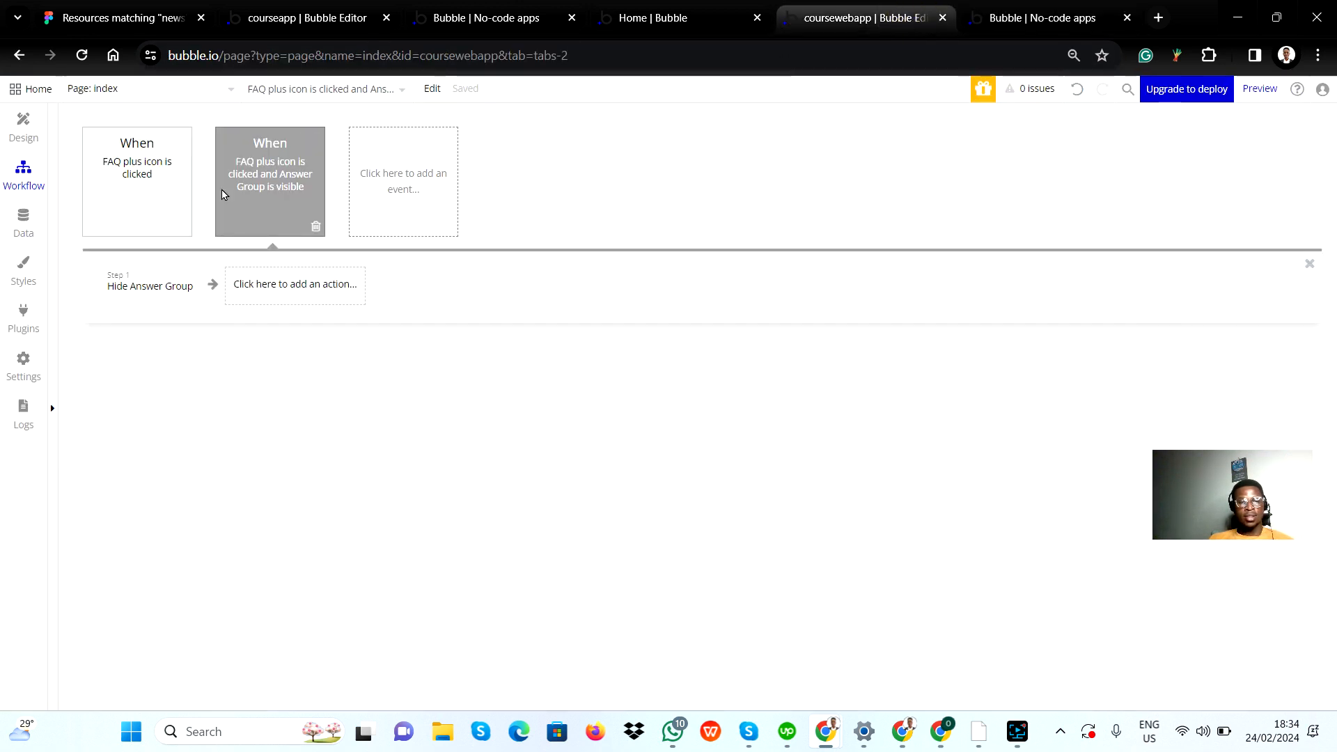
mouse_move(136, 182)
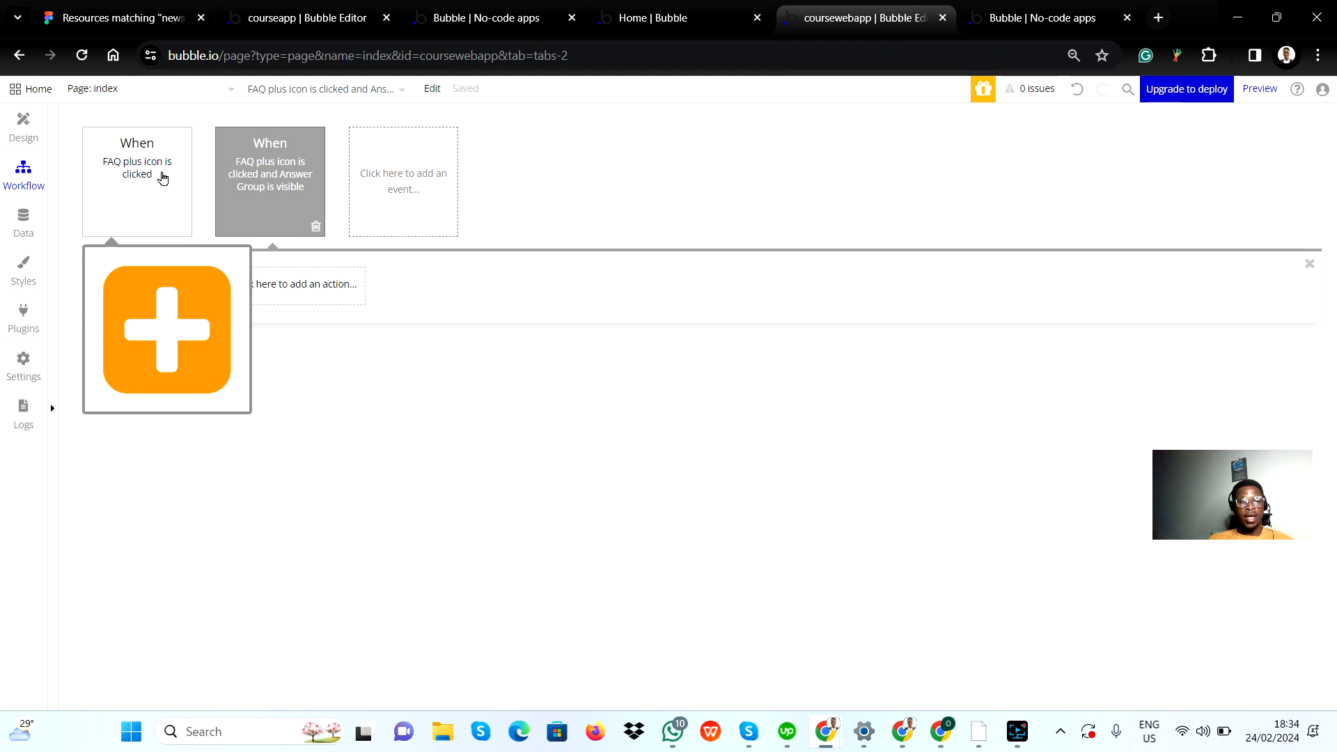
click(238, 172)
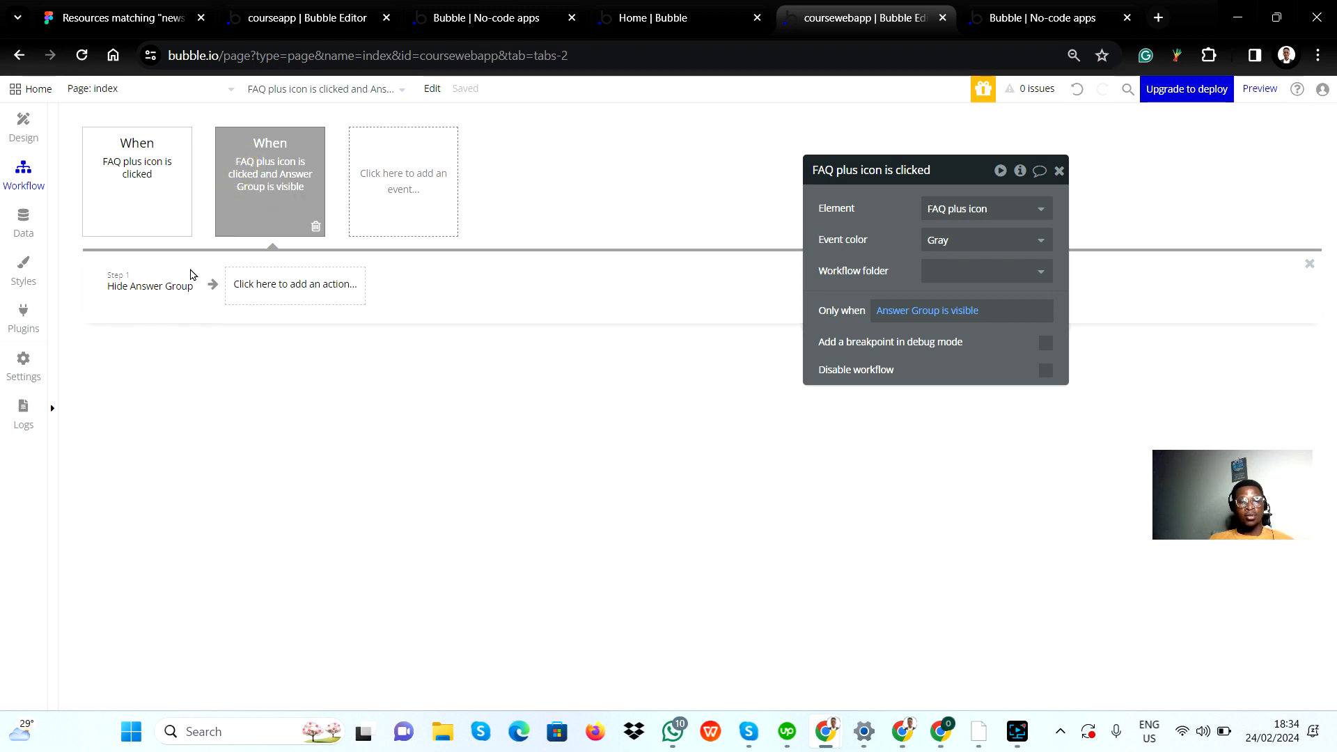
mouse_move(256, 195)
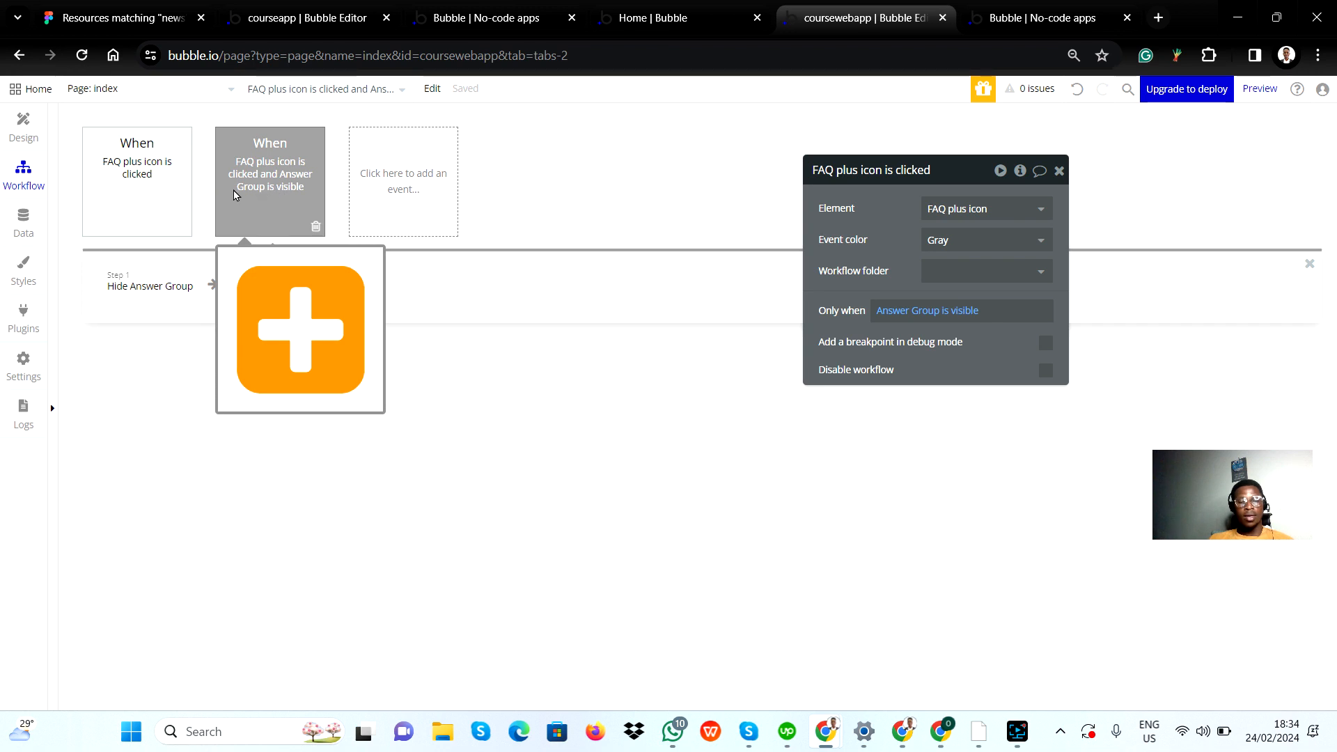
click(162, 201)
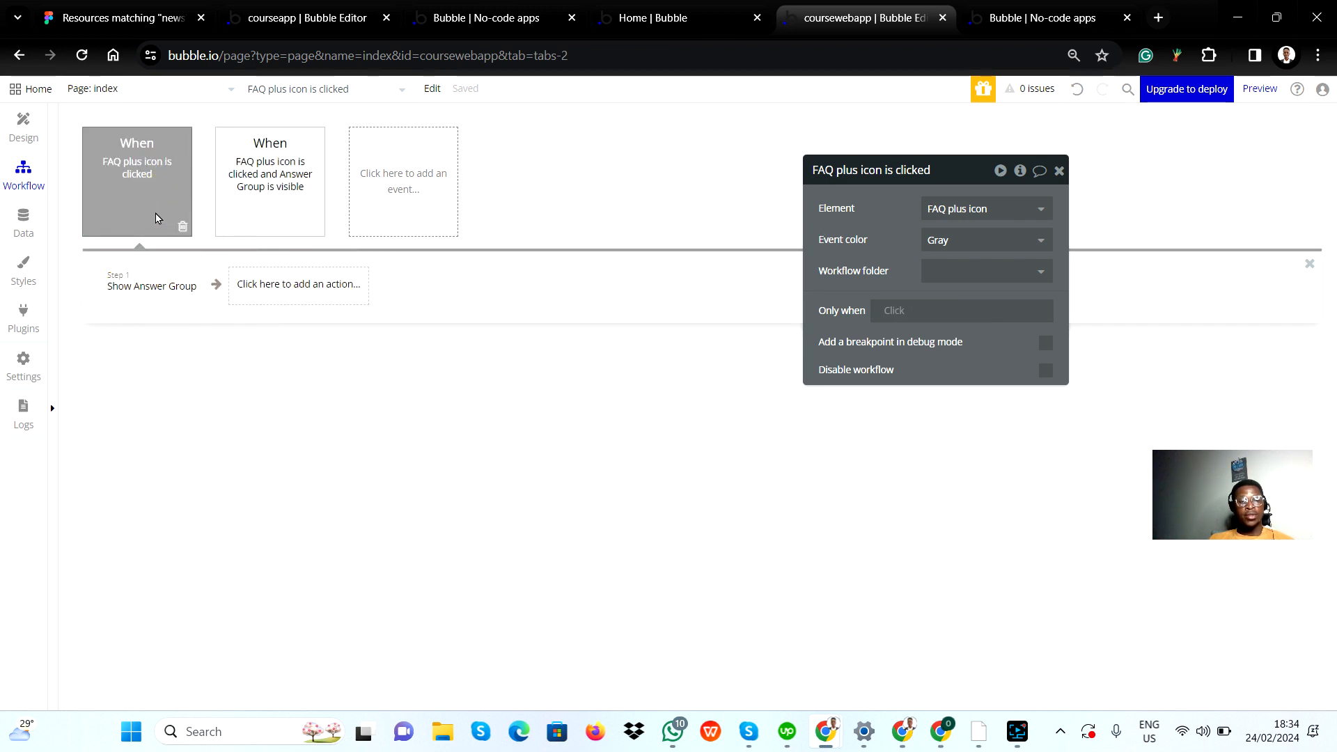
mouse_move(152, 295)
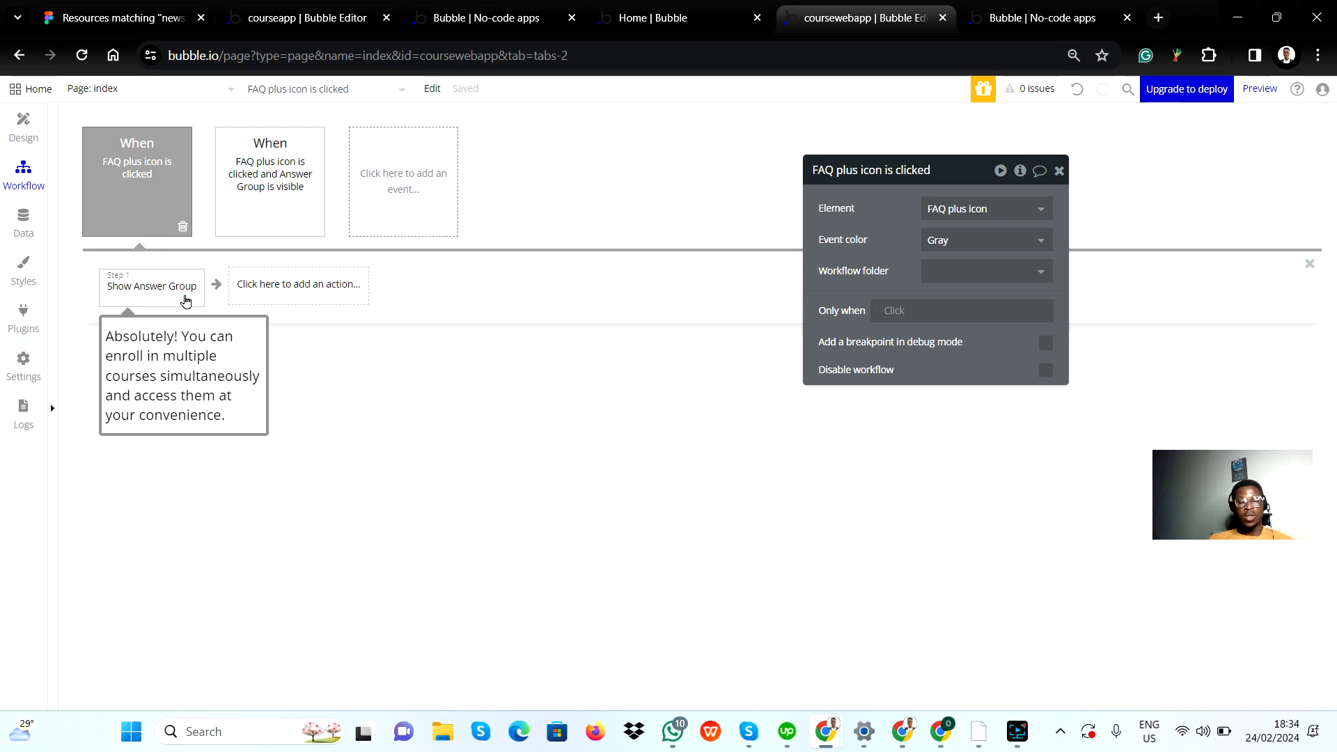
mouse_move(264, 220)
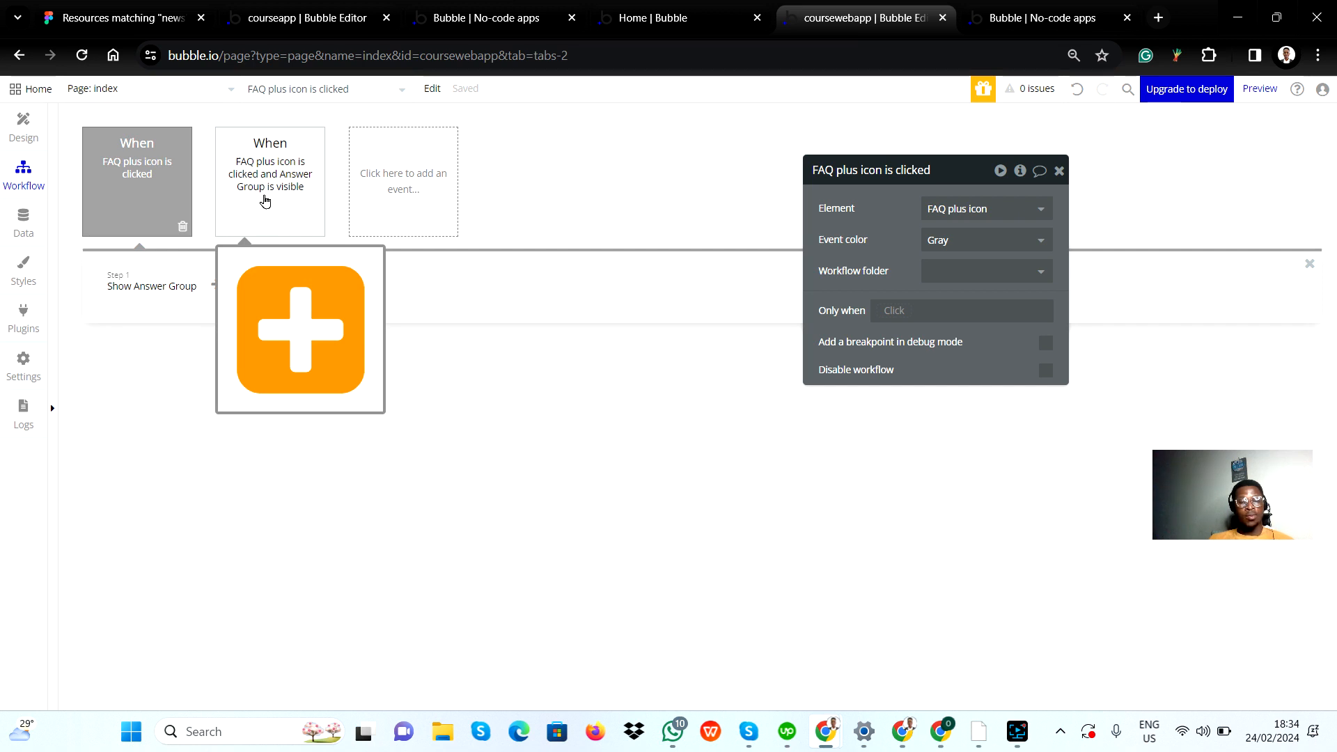
click(264, 202)
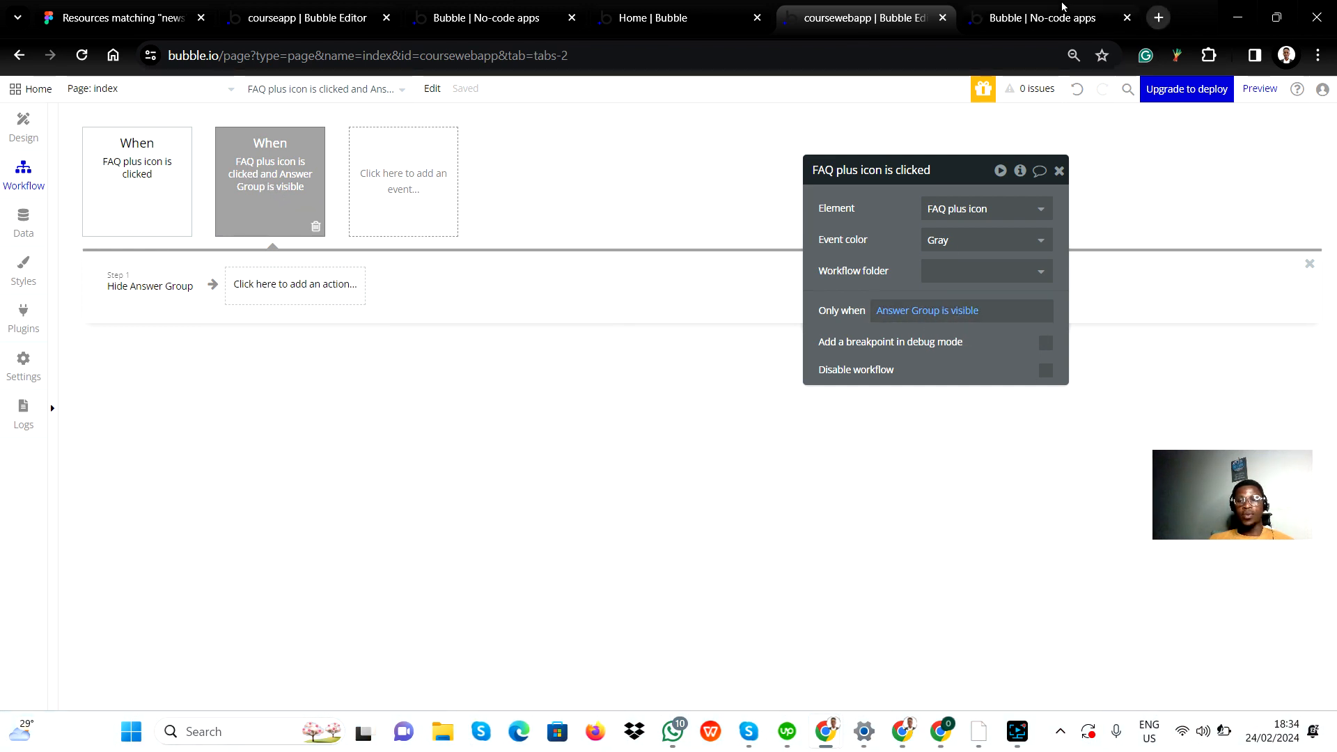
Step: Toggle the first FAQ answer repeatedly with its plus icon in the app preview
click(1021, 12)
click(935, 399)
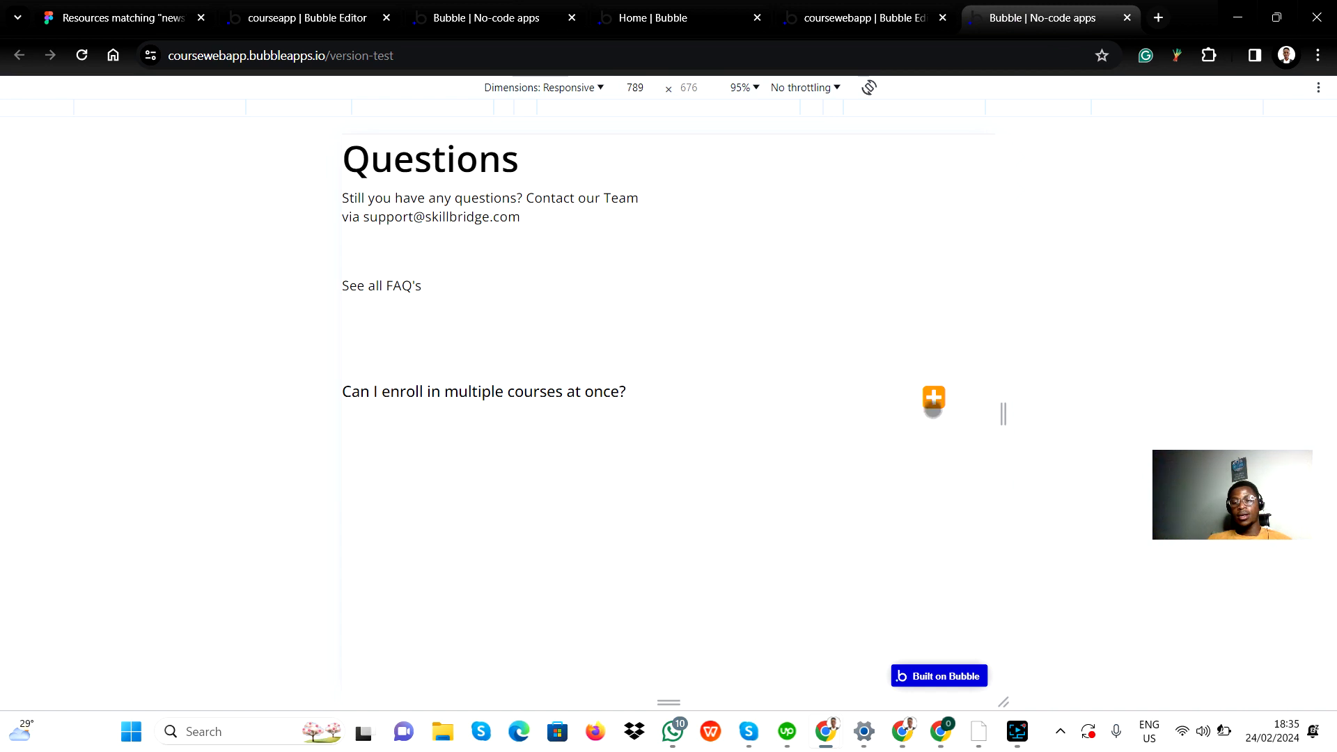
click(934, 397)
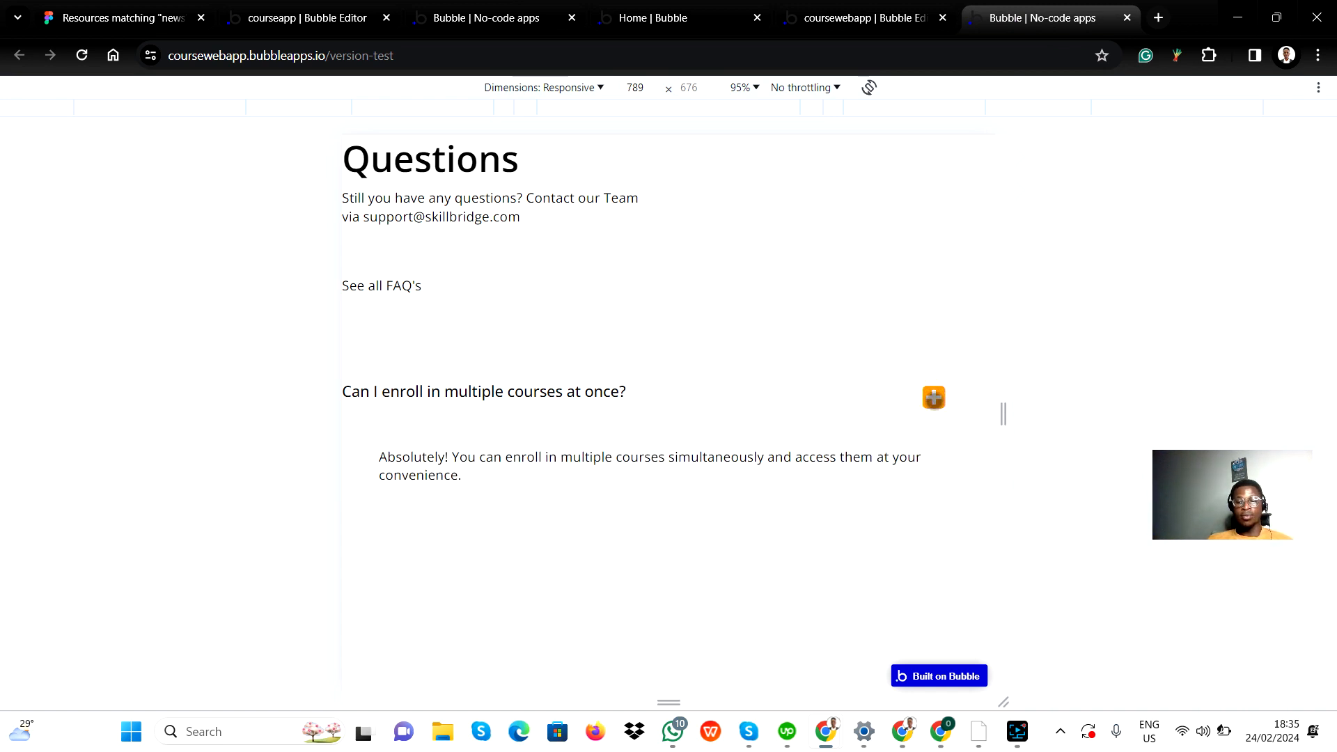
click(934, 397)
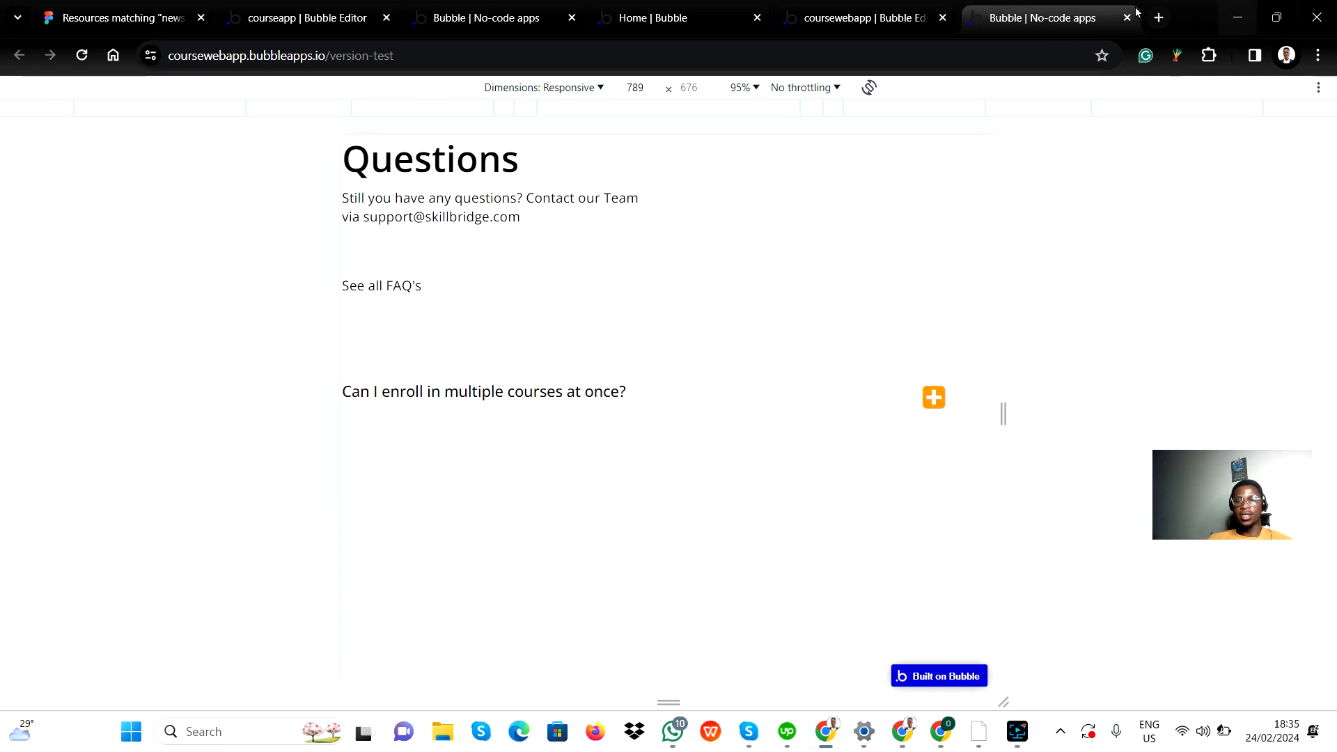
Step: Go back from the preview to the index page's design view in the editor and close the FAQ plus icon's properties
click(863, 17)
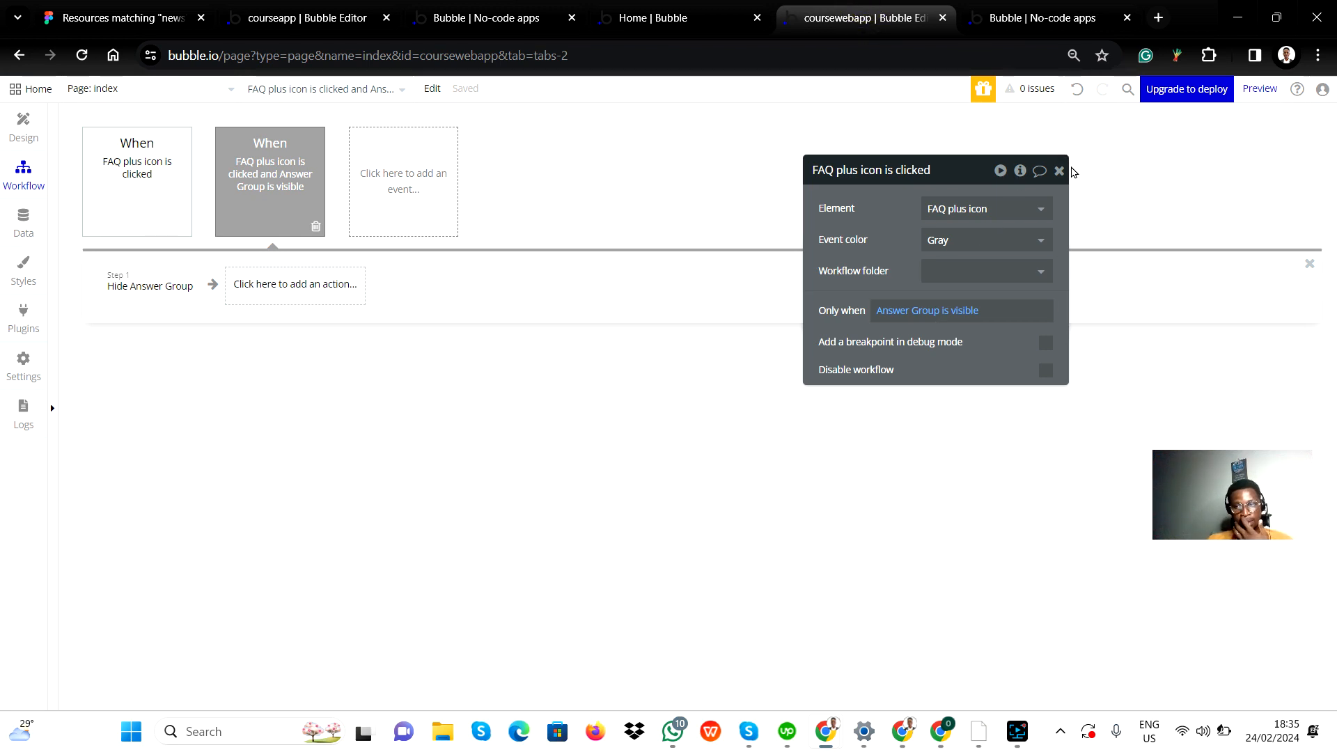
drag(1065, 185, 1070, 186)
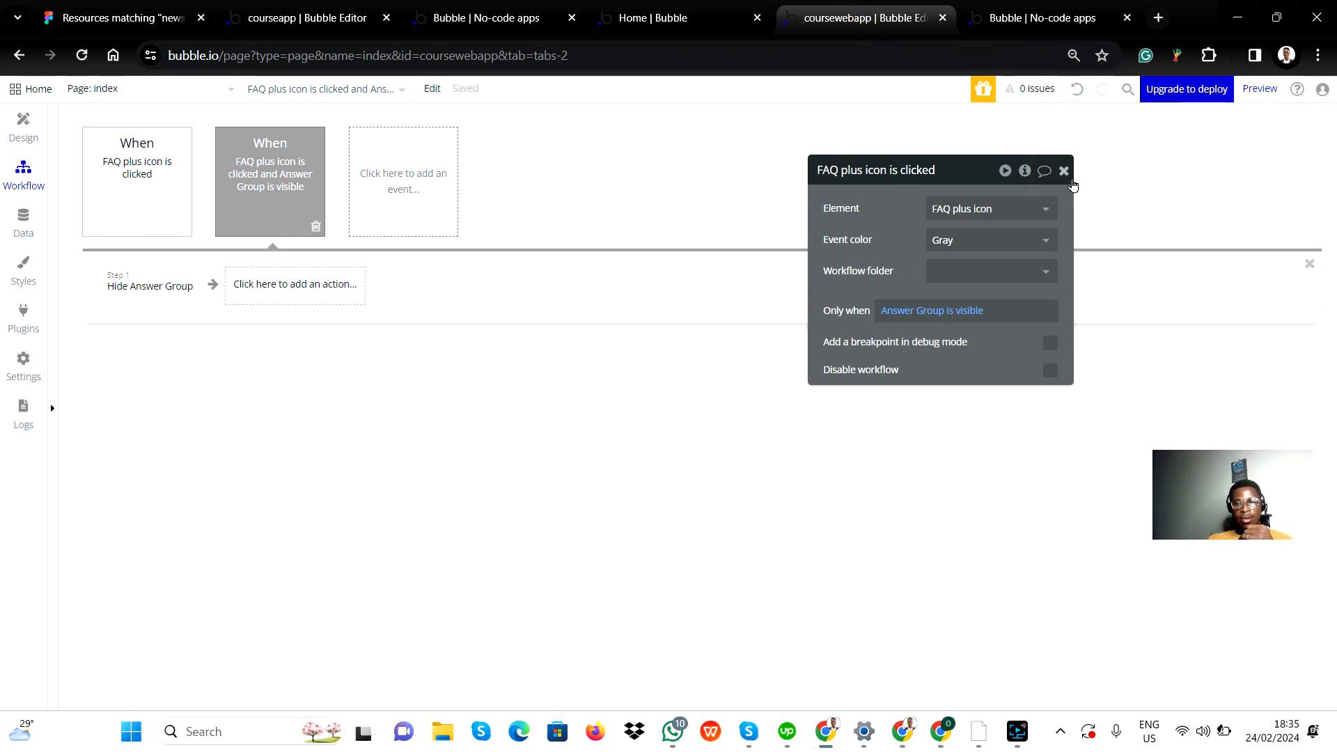
click(1063, 170)
click(12, 122)
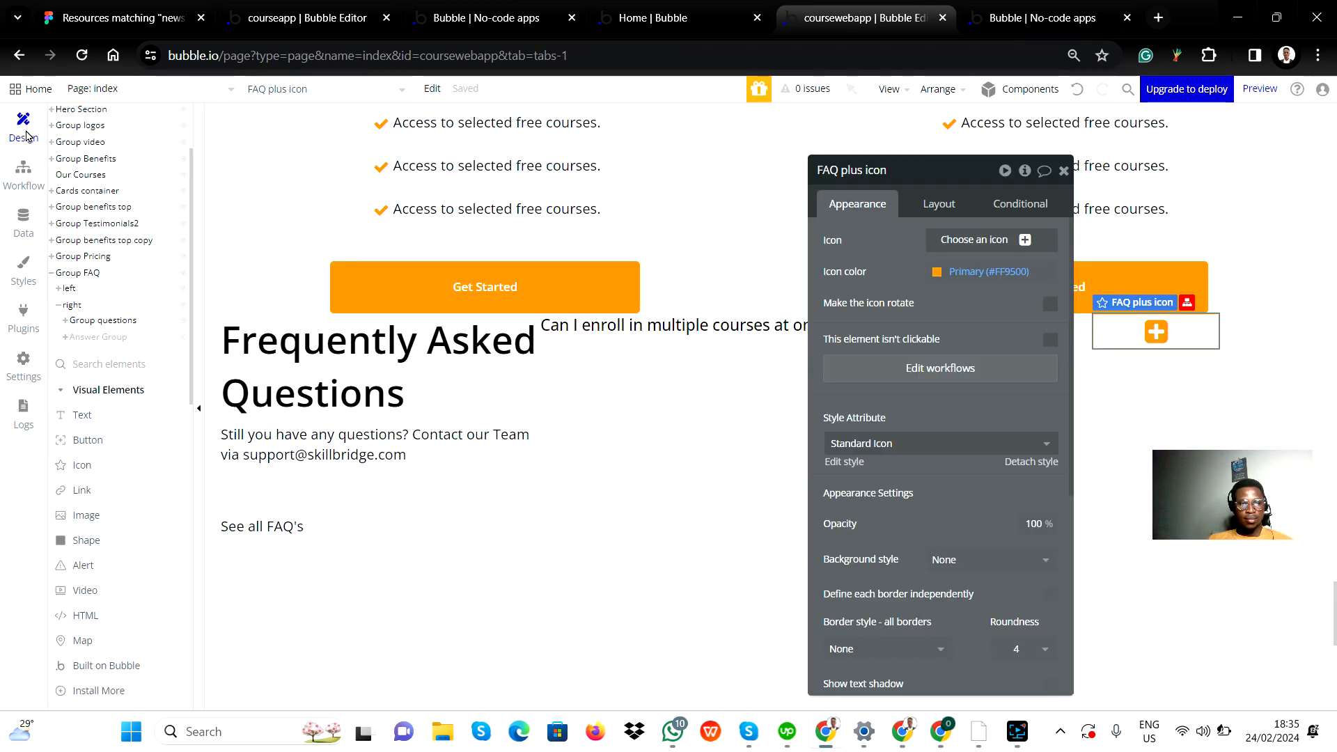
click(1064, 171)
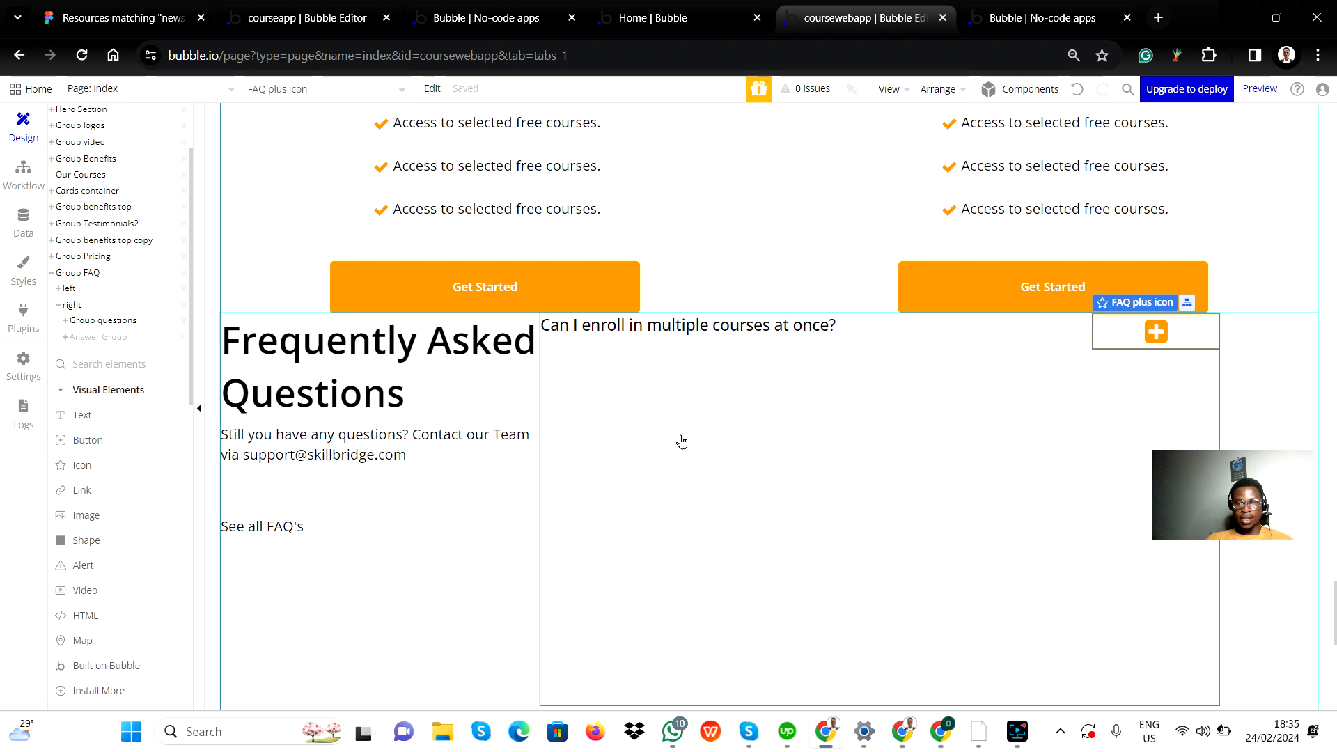
Step: Check the remaining FAQ questions and the first question's answer layout in the Figma design, then return to the Bubble editor
scroll(780, 513, down, 5)
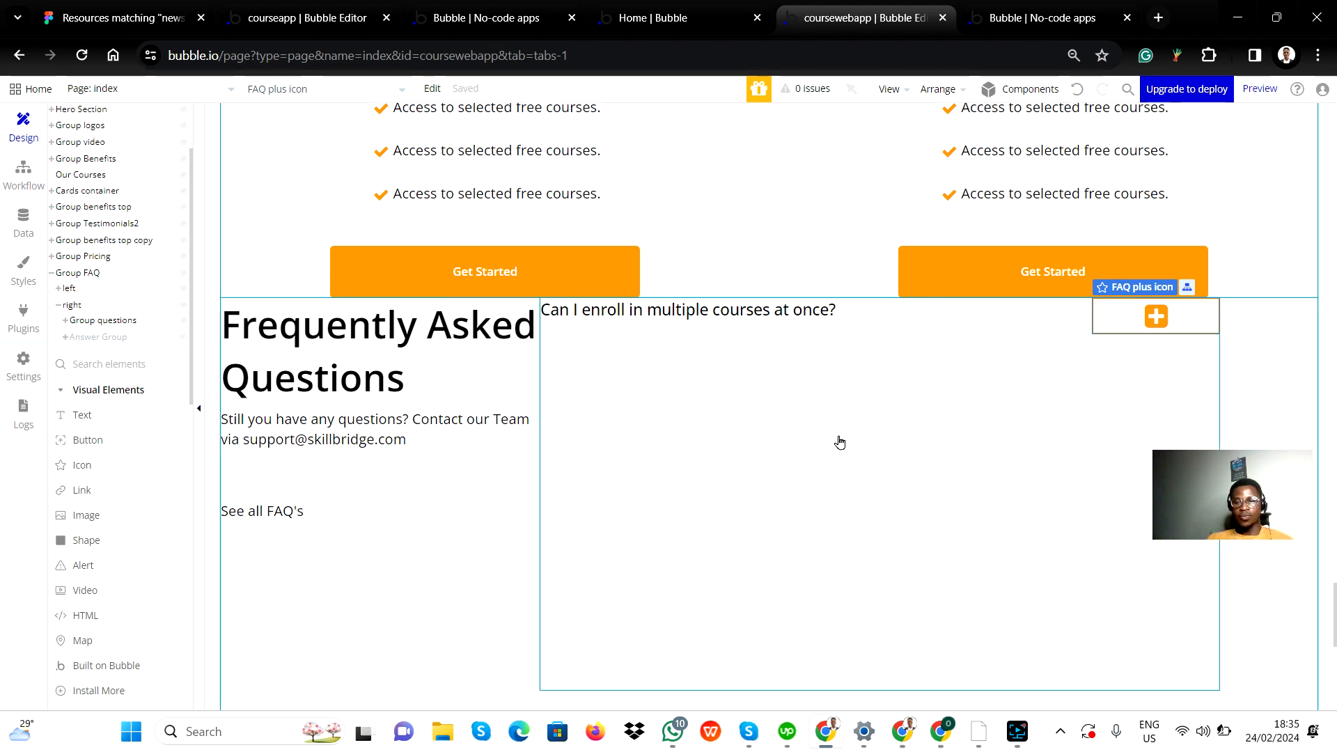
scroll(747, 514, up, 5)
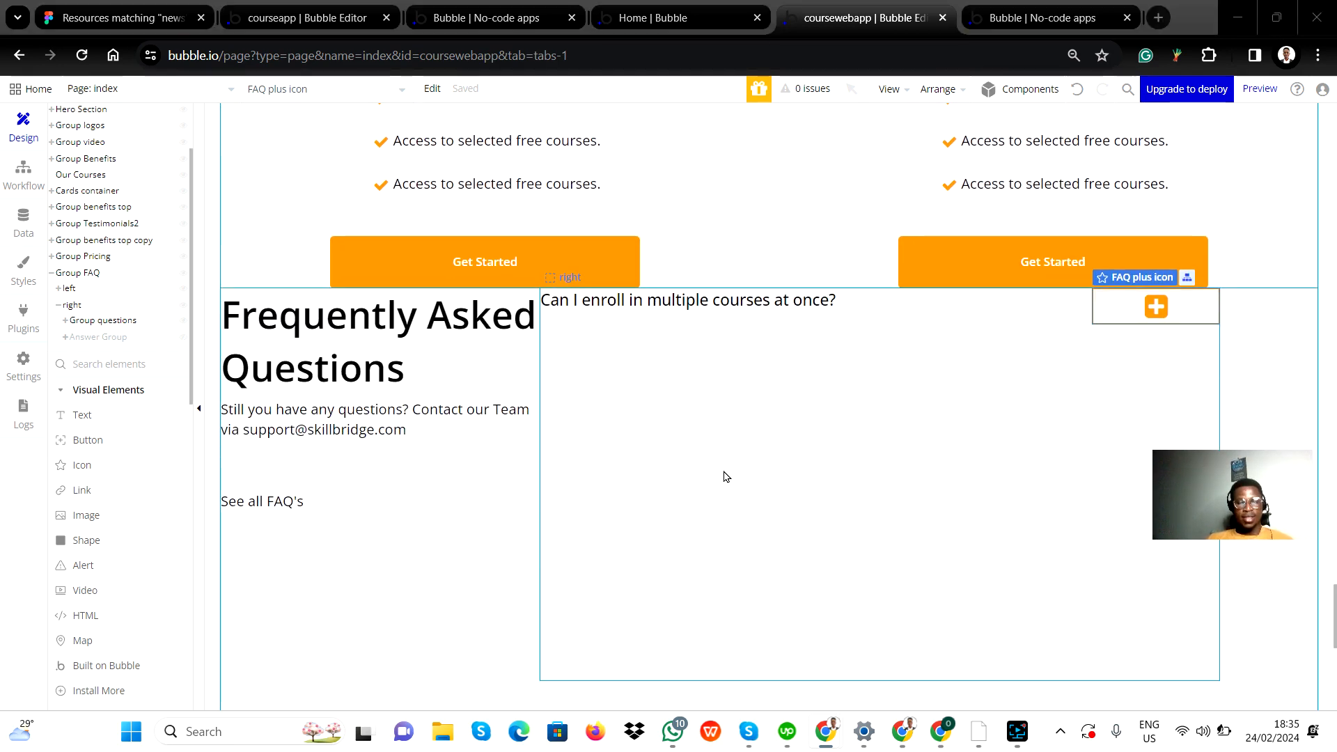
key(alt+Tab)
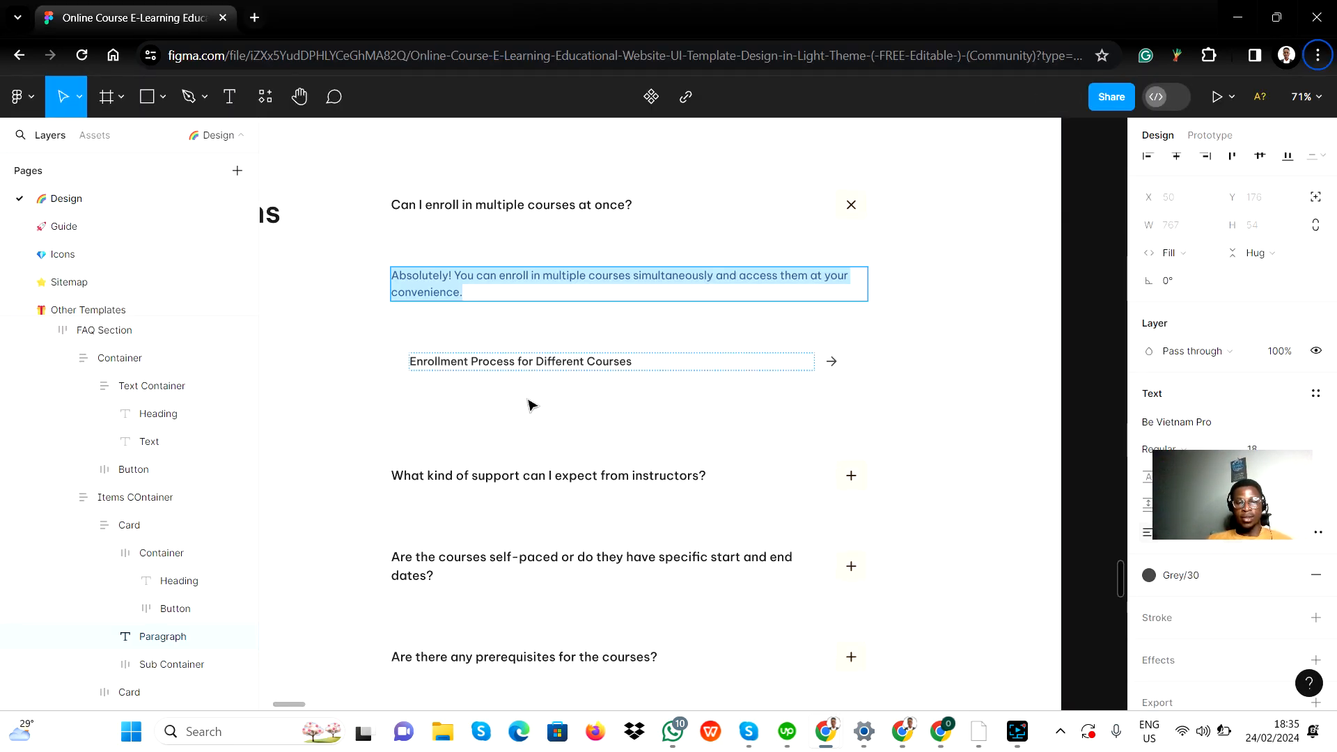
scroll(594, 440, down, 3)
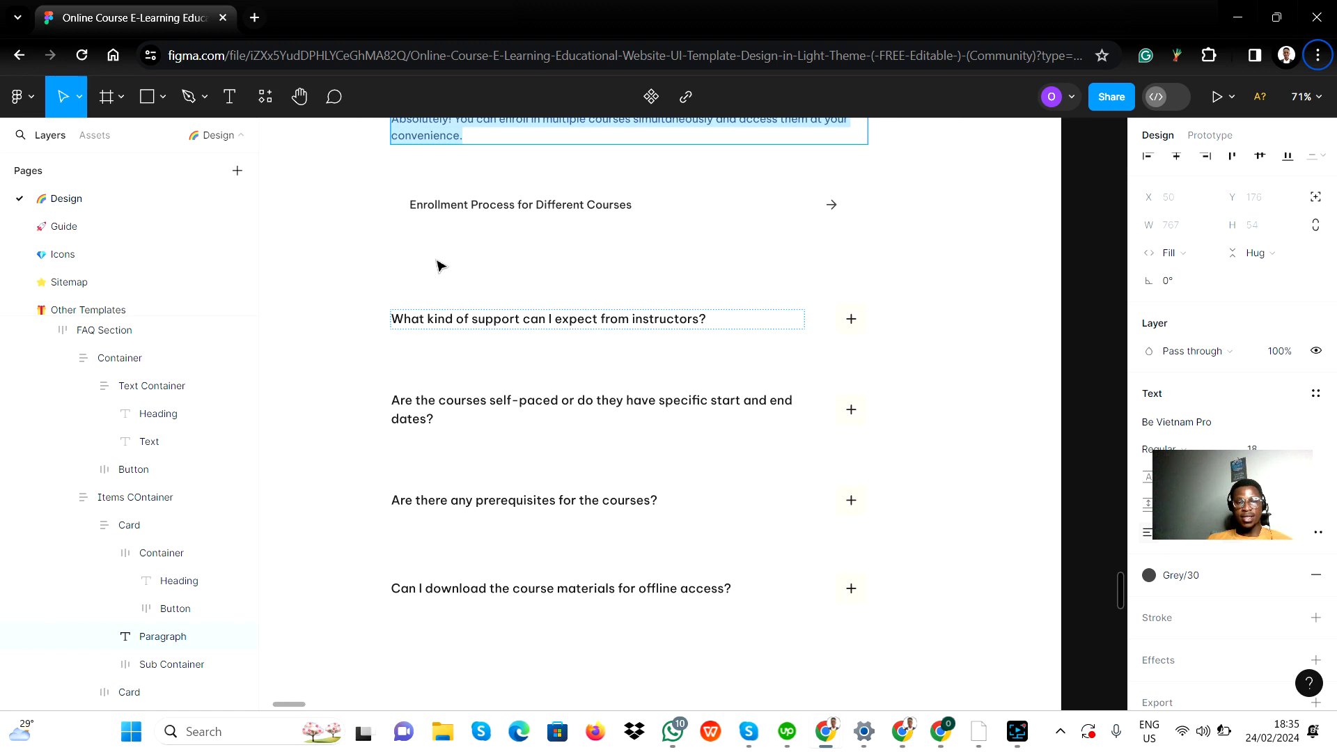
scroll(441, 302, down, 1)
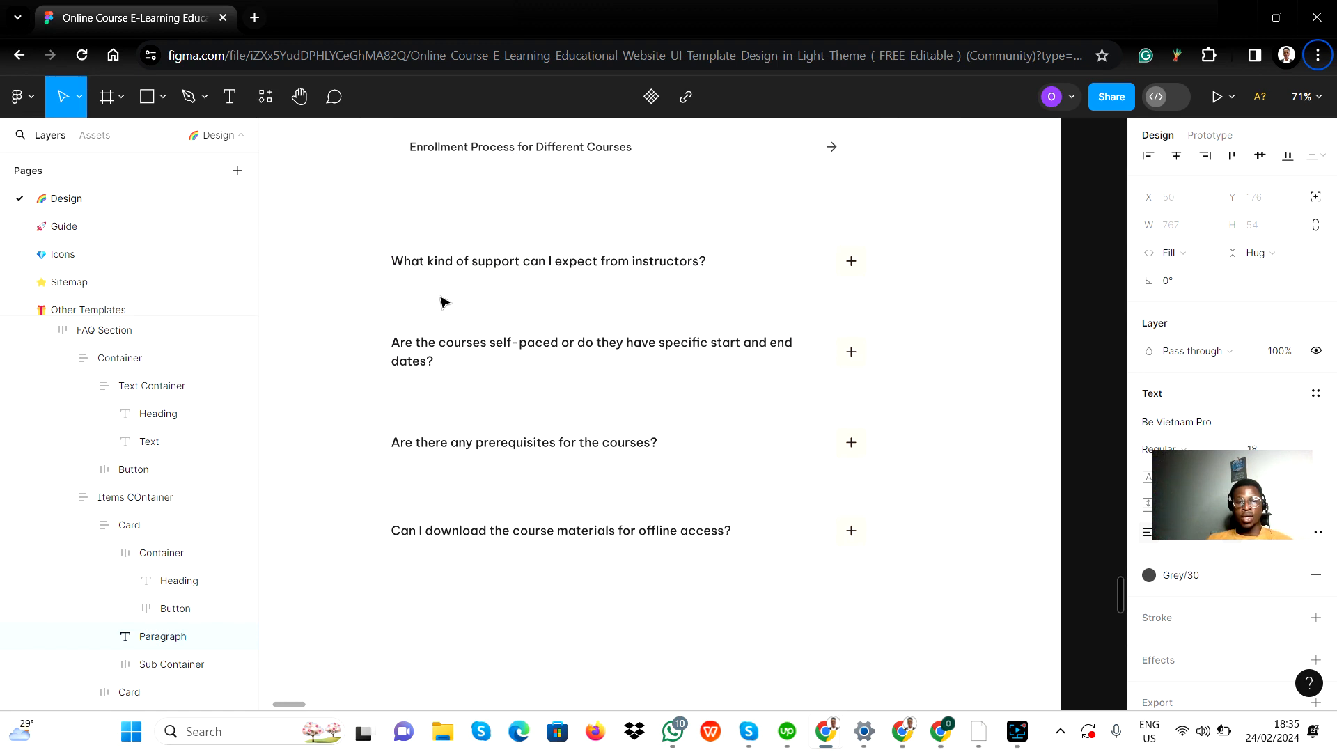
scroll(558, 346, up, 3)
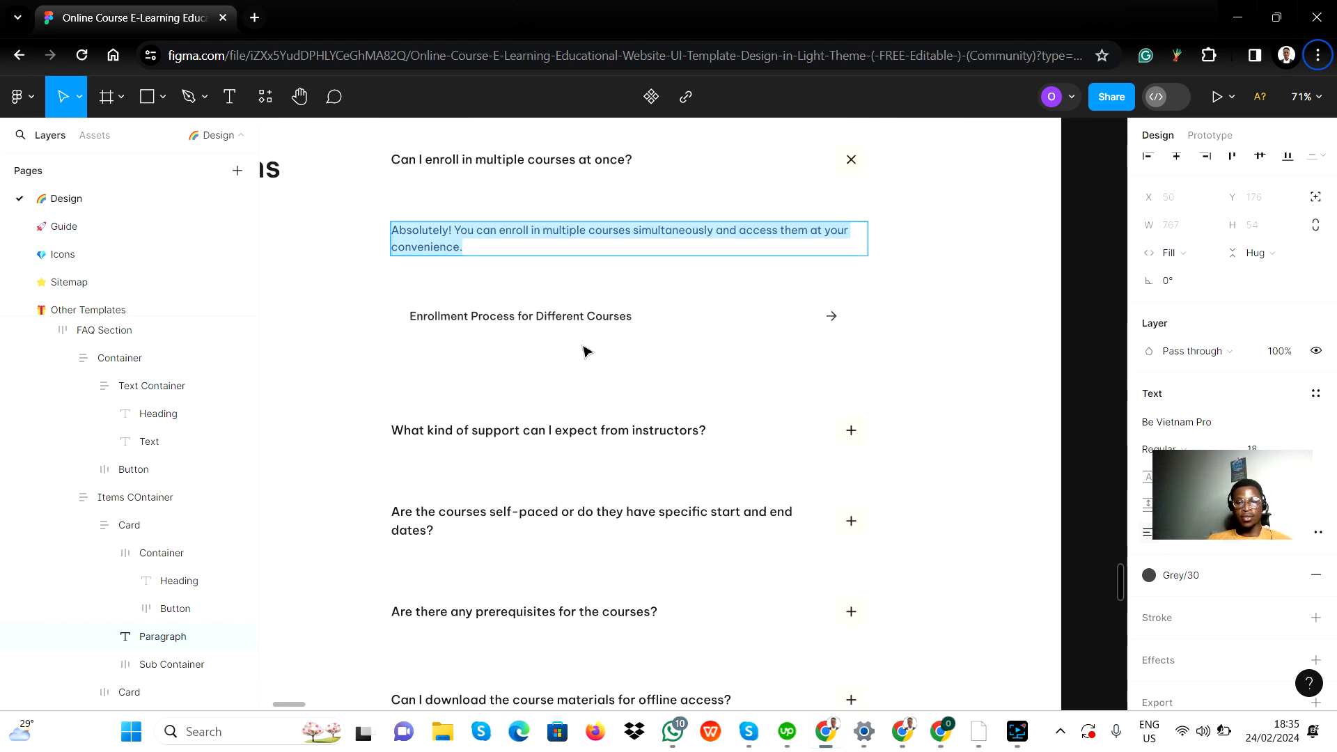
key(alt+Tab)
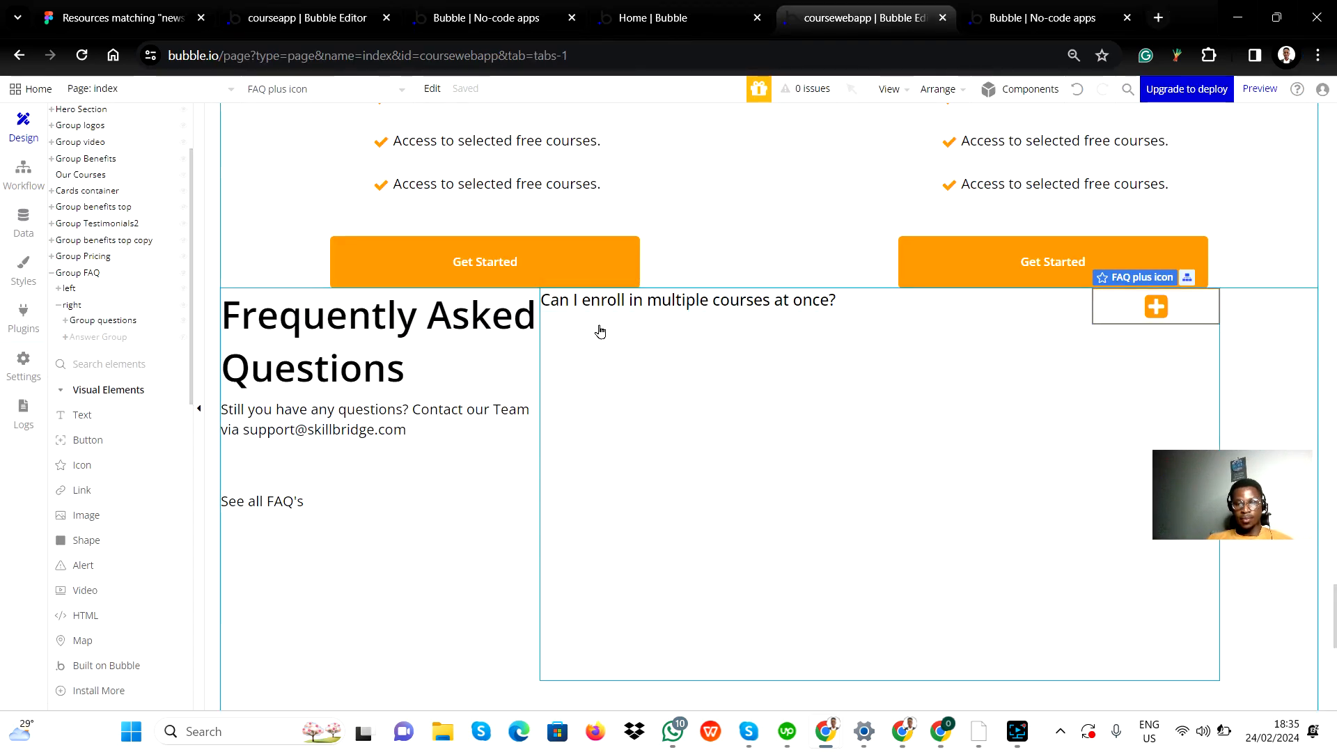
Step: Make the hidden Answer Group visible in the editor and compare its placement with Group questions inside the right group
click(598, 329)
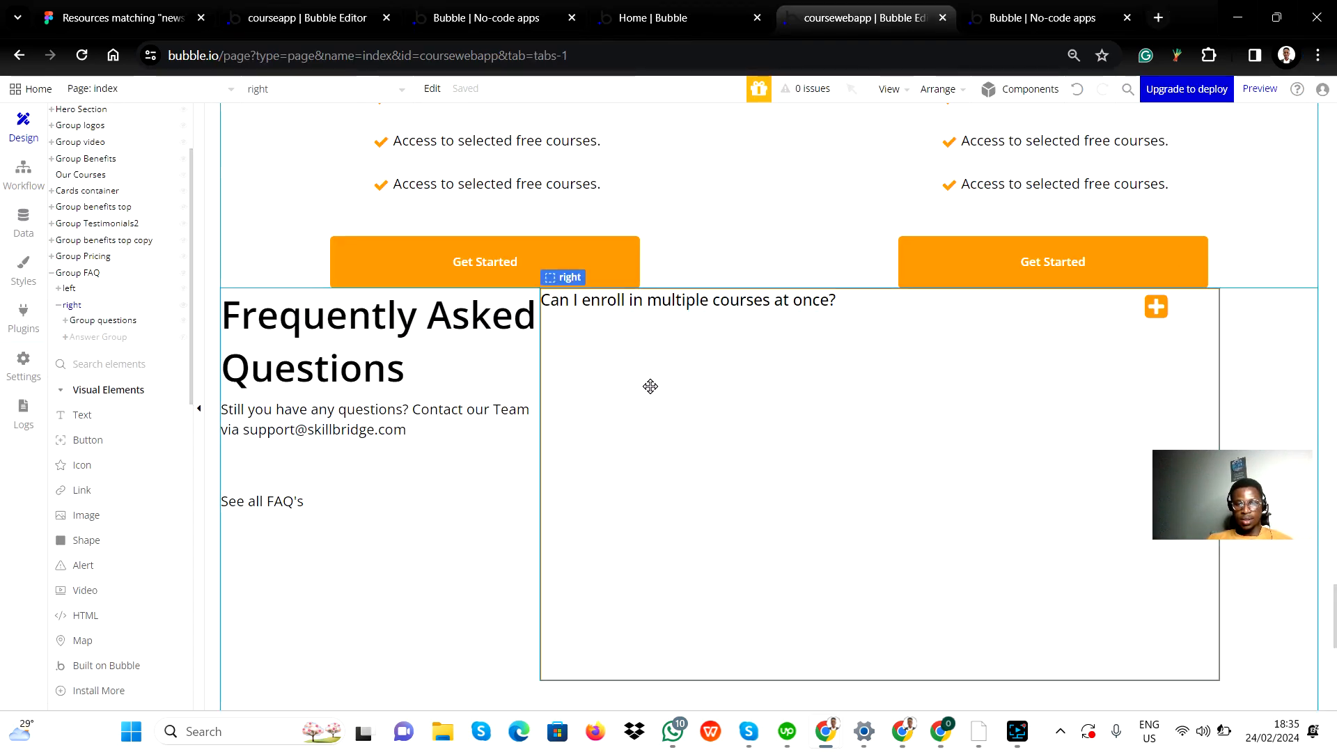
click(116, 346)
click(126, 328)
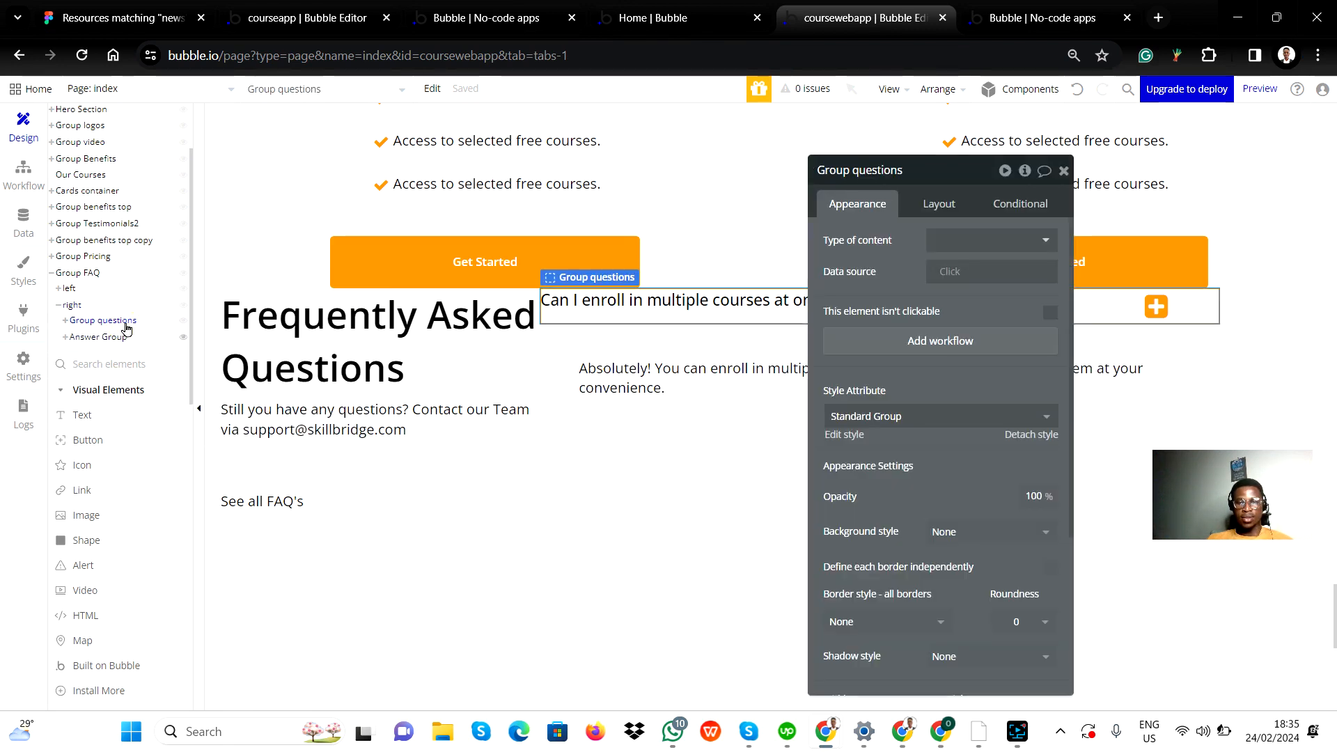
click(113, 338)
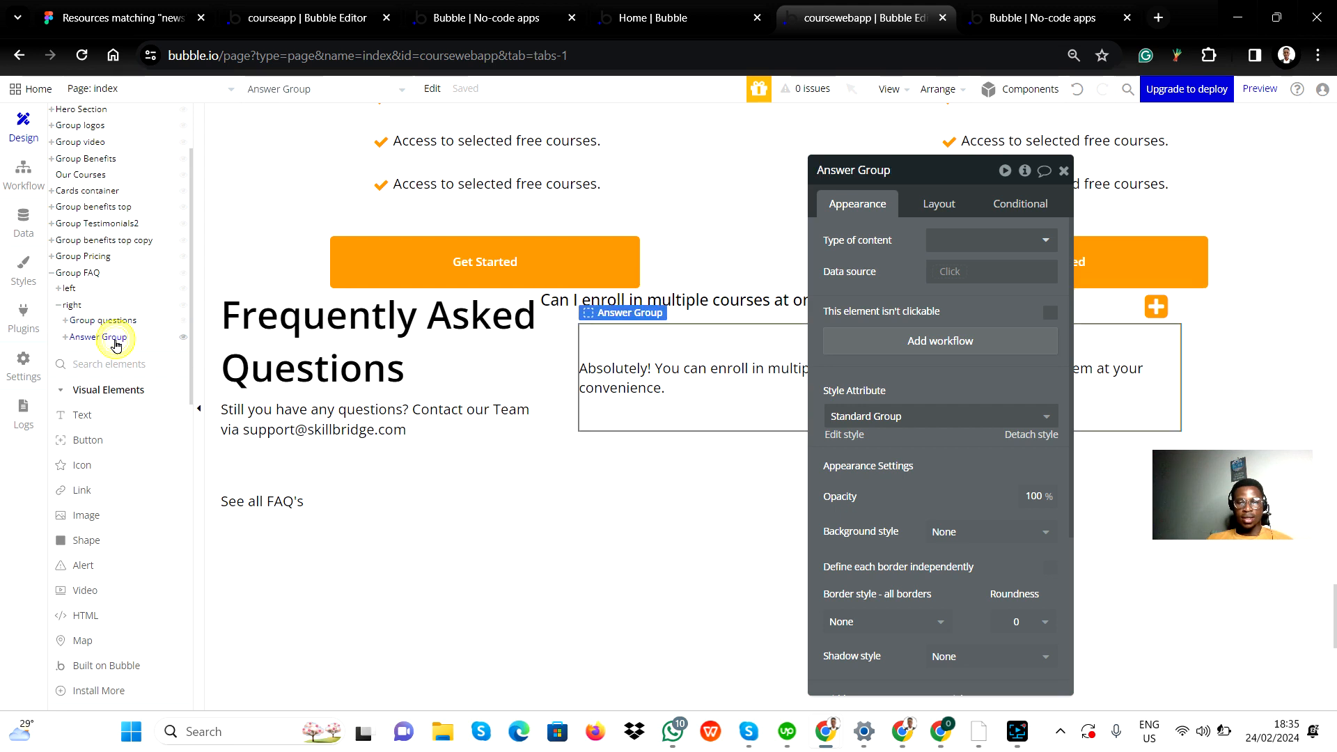
mouse_move(125, 327)
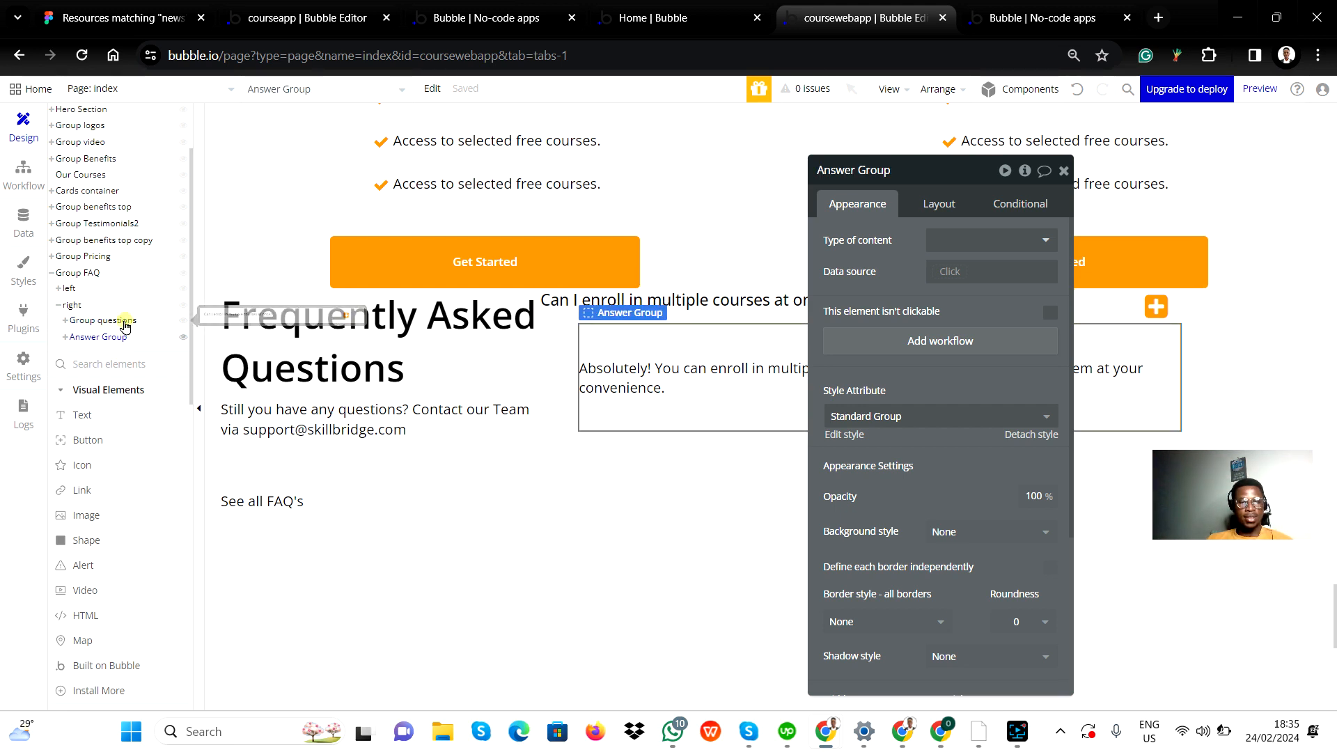
click(126, 324)
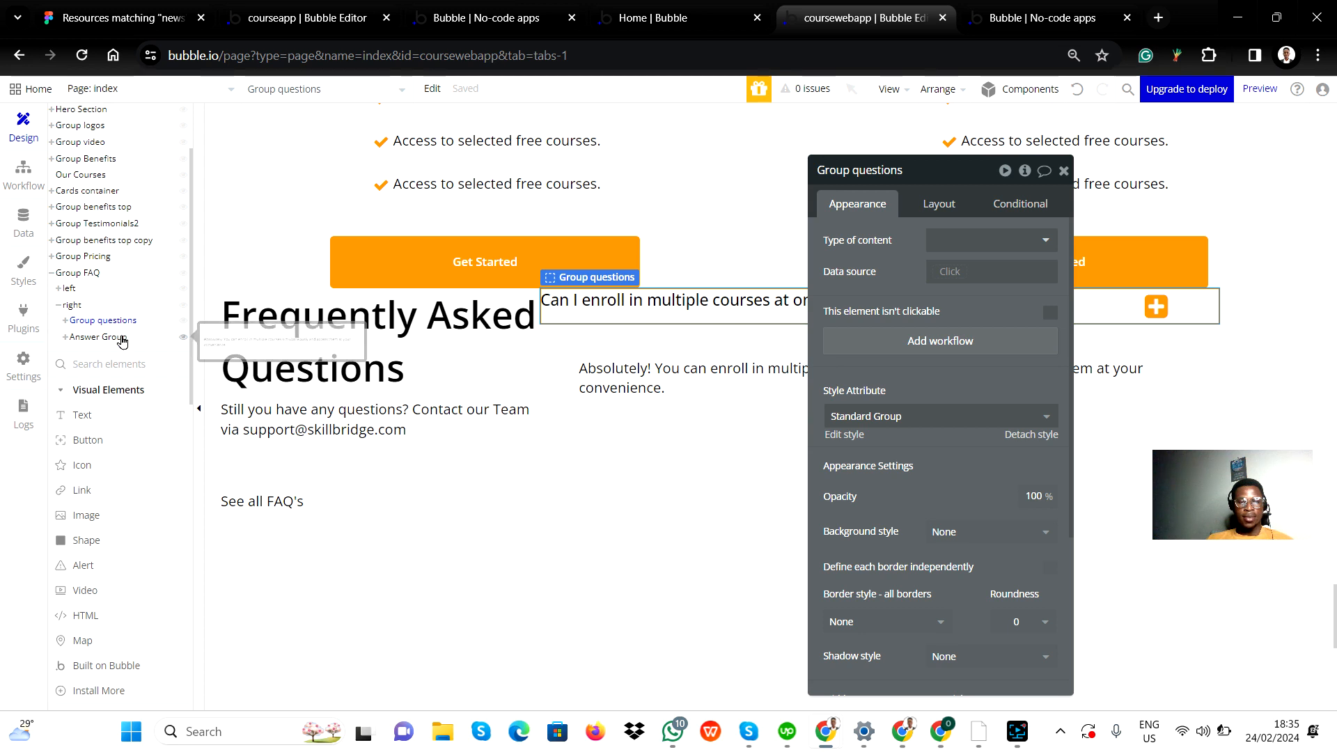
click(123, 337)
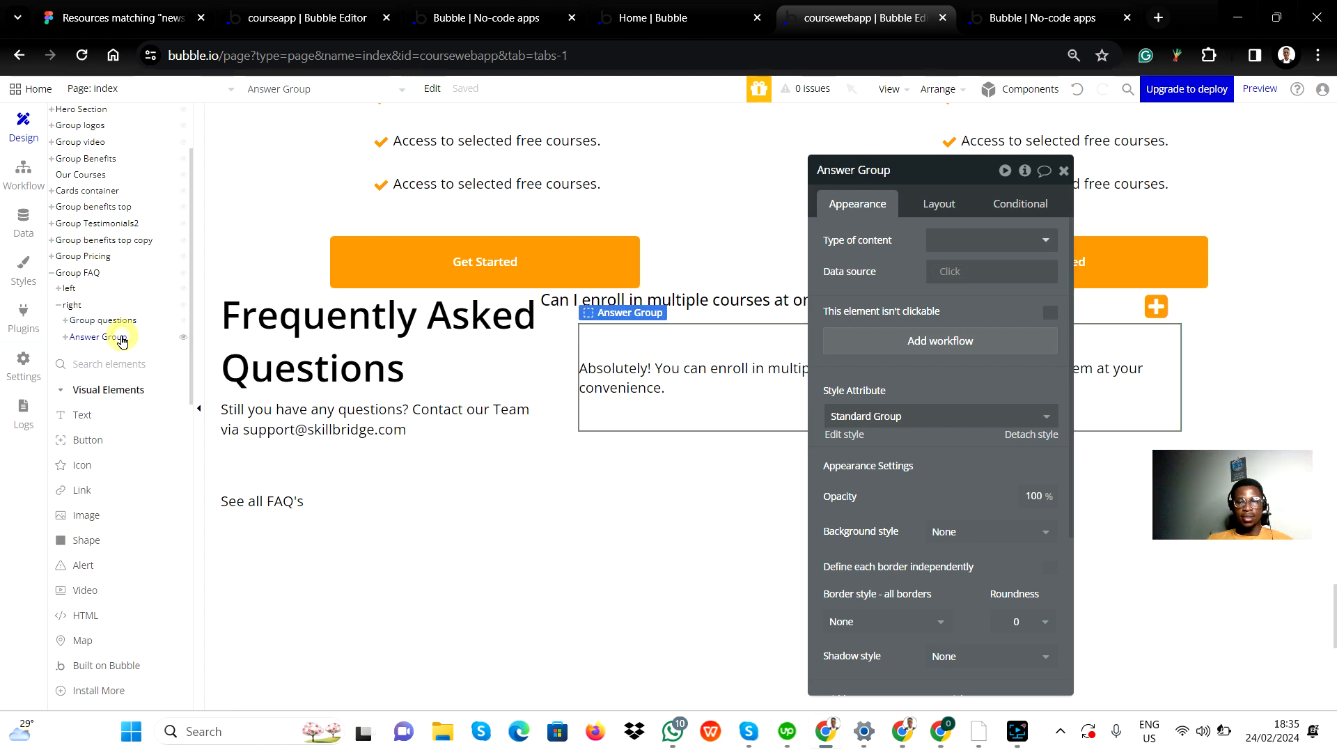
click(618, 440)
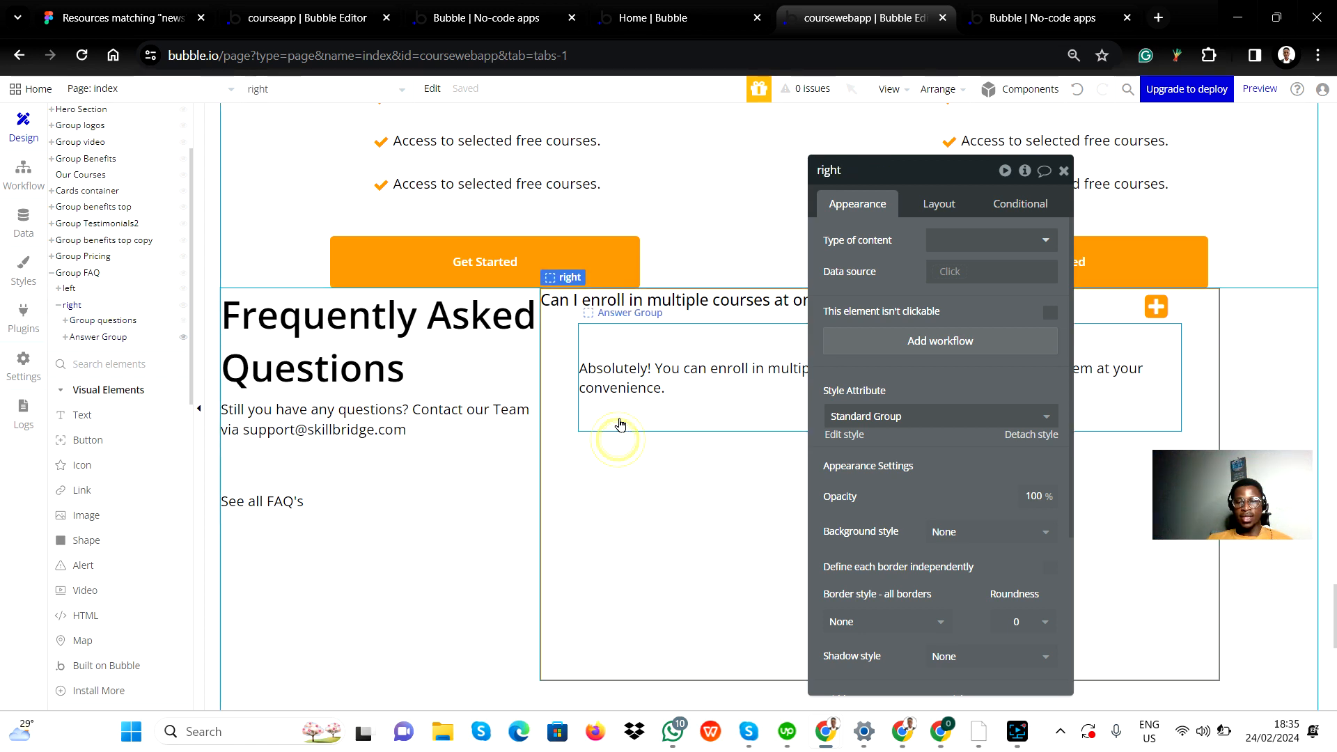
click(1064, 171)
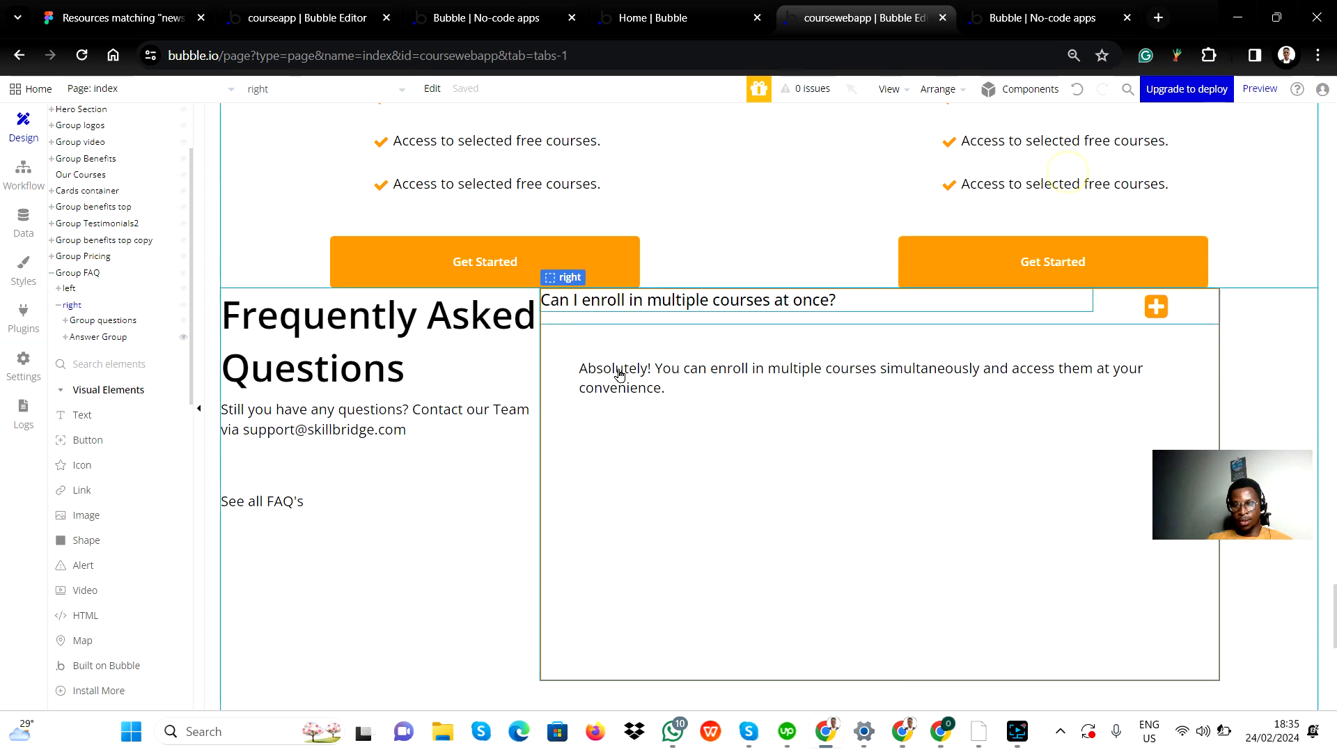
Step: Group Answer Group and Group questions together in a column container
click(662, 421)
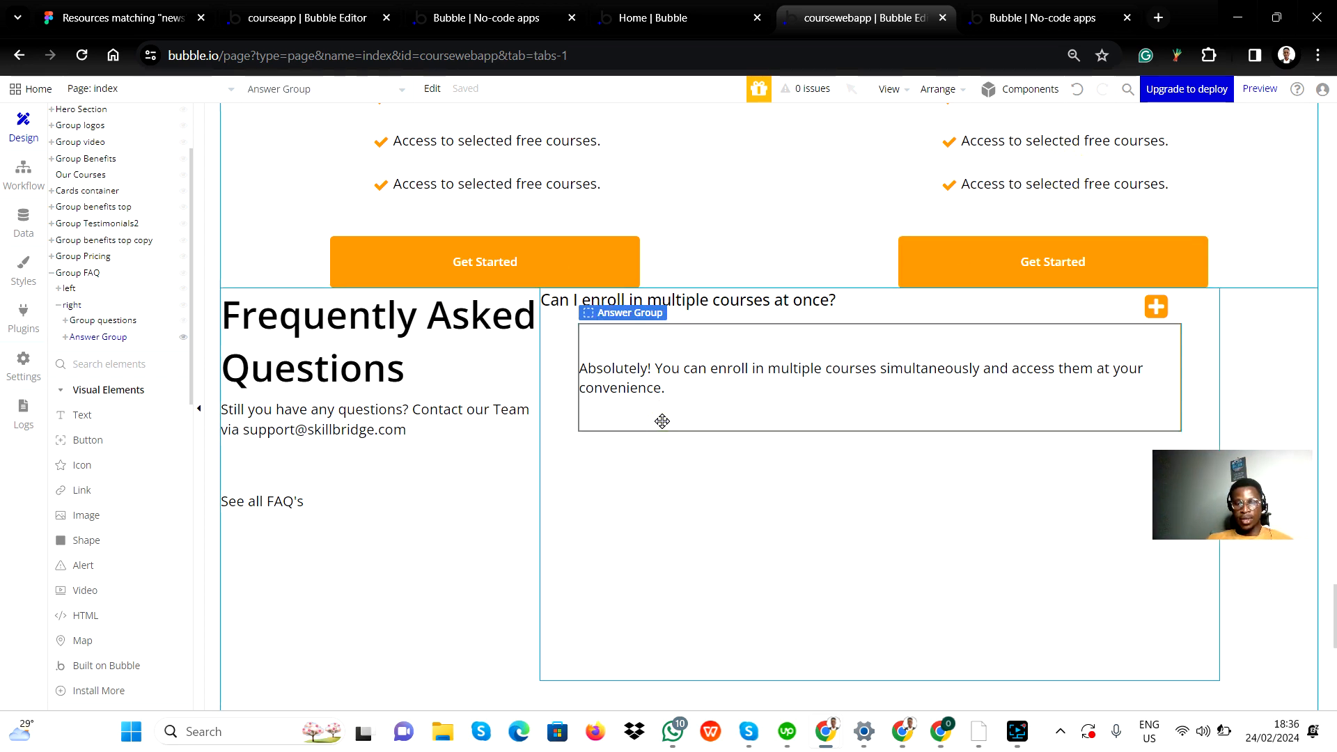
click(901, 321)
right_click(906, 322)
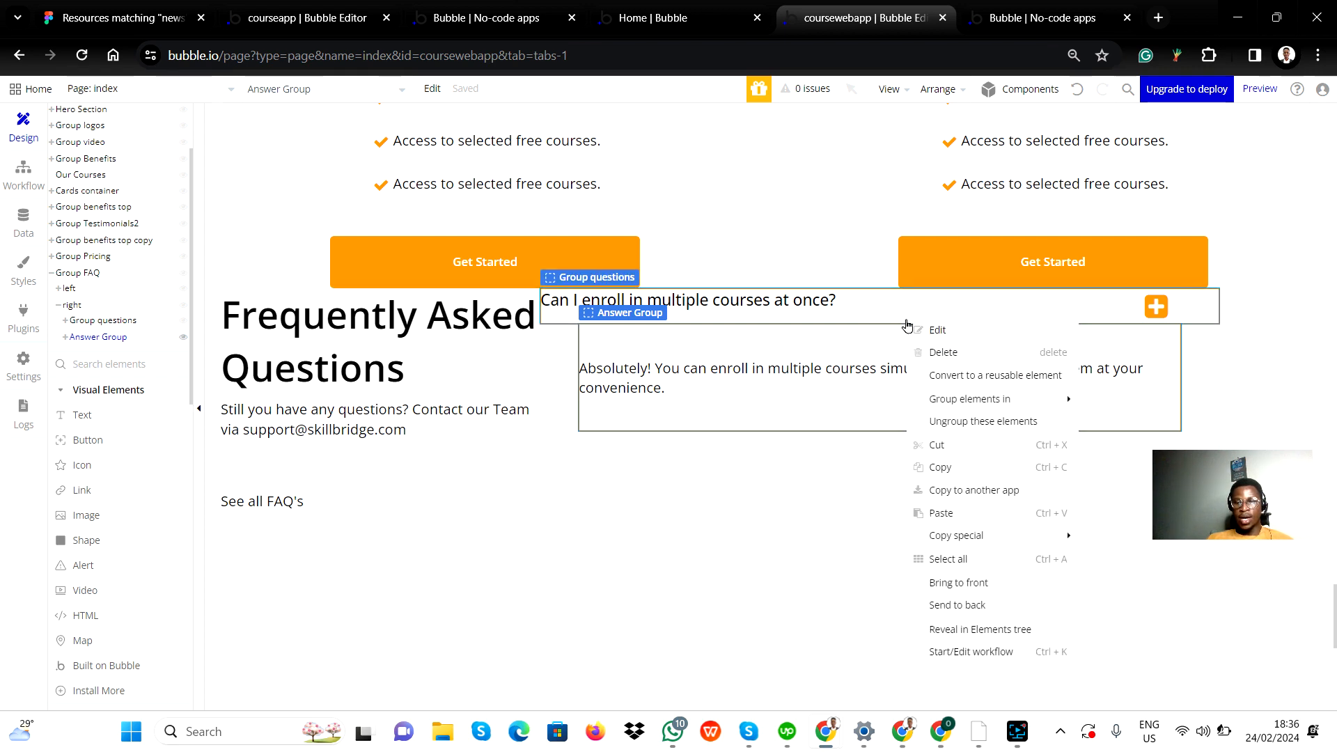
mouse_move(983, 404)
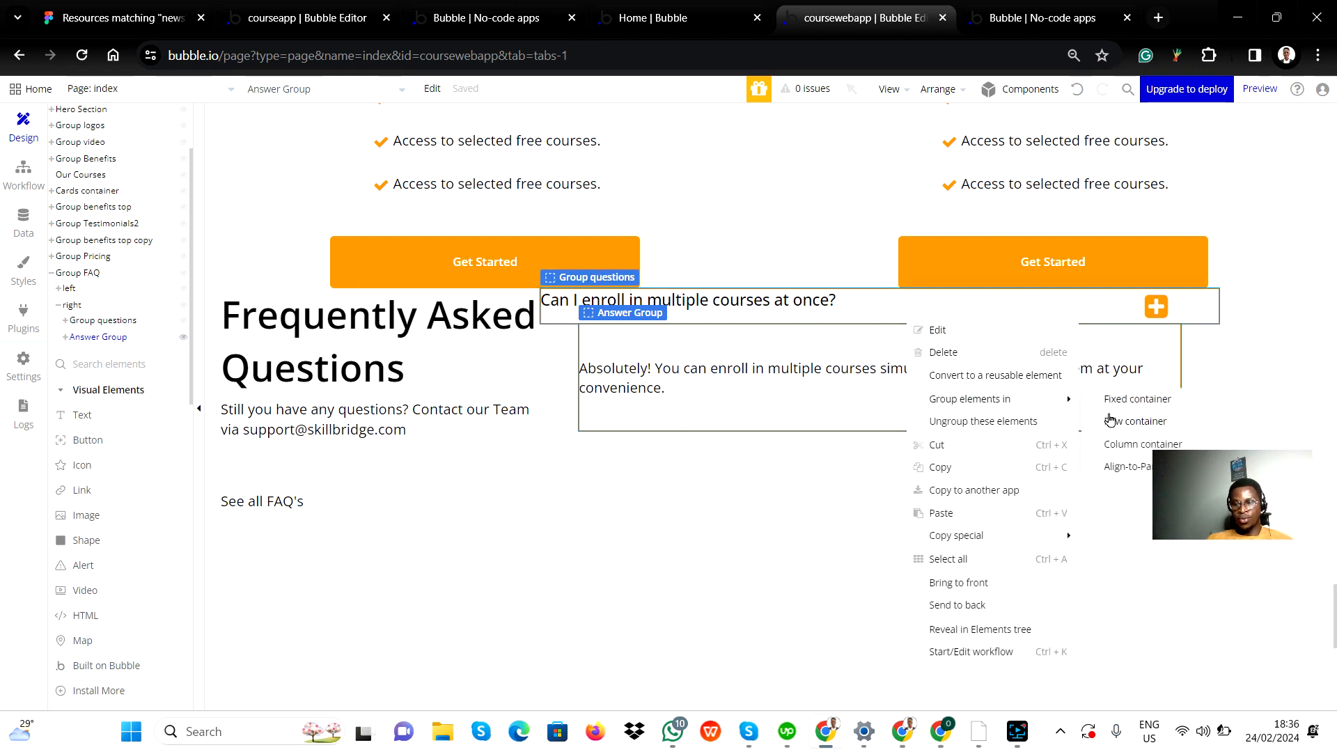
click(1138, 448)
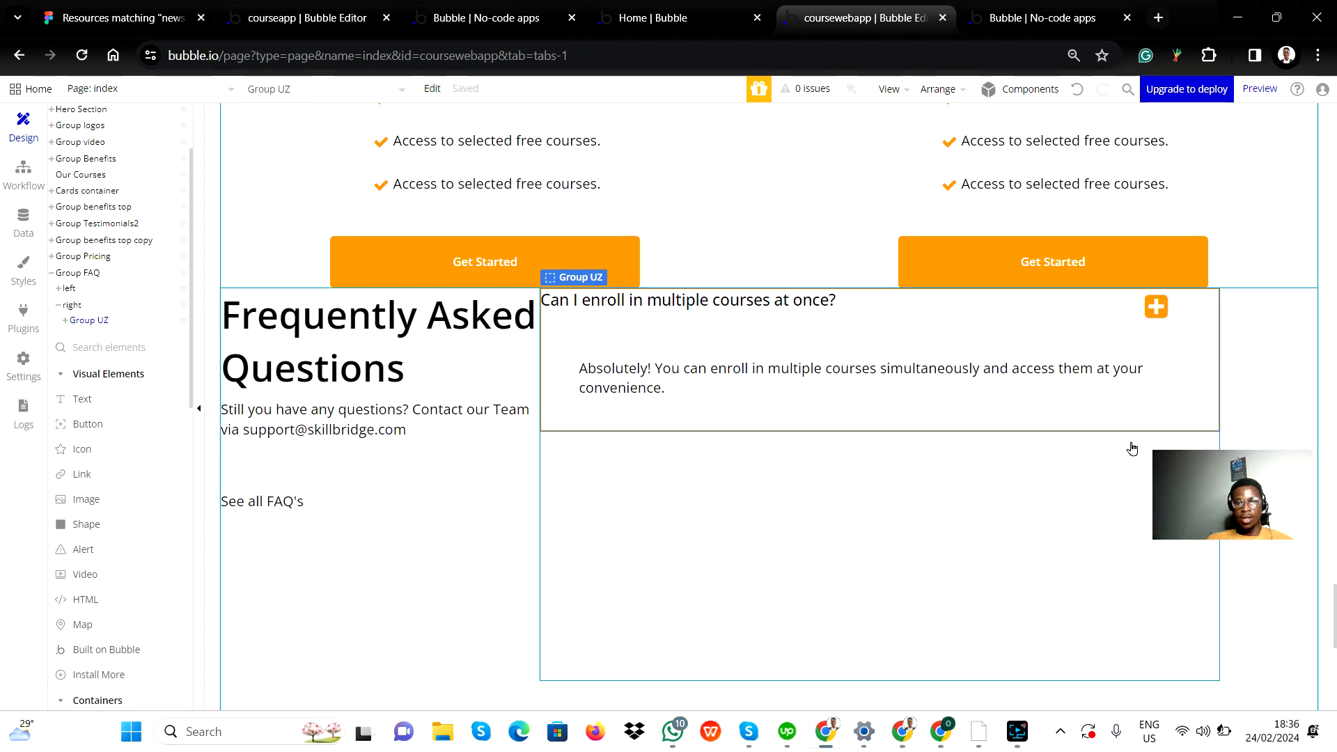
Step: Rename the new column container as "QA group"
double_click(583, 277)
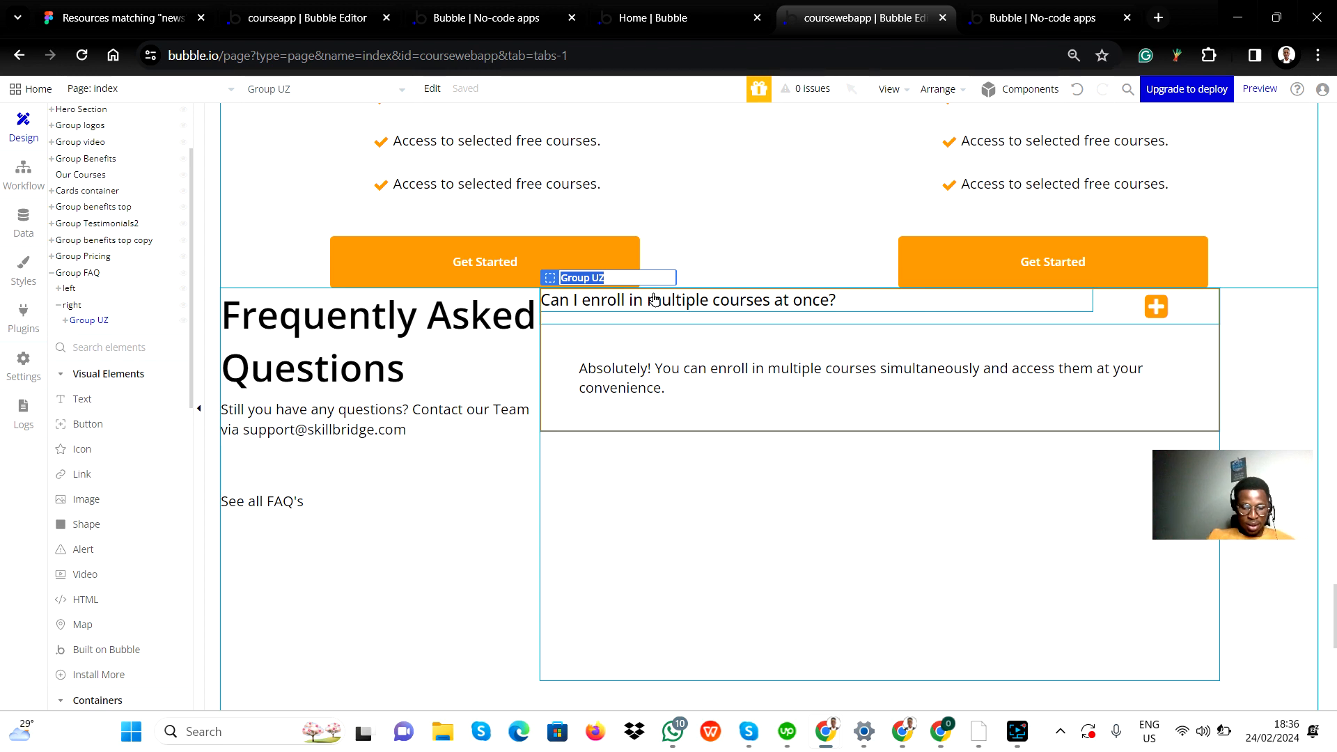
text(QA gr)
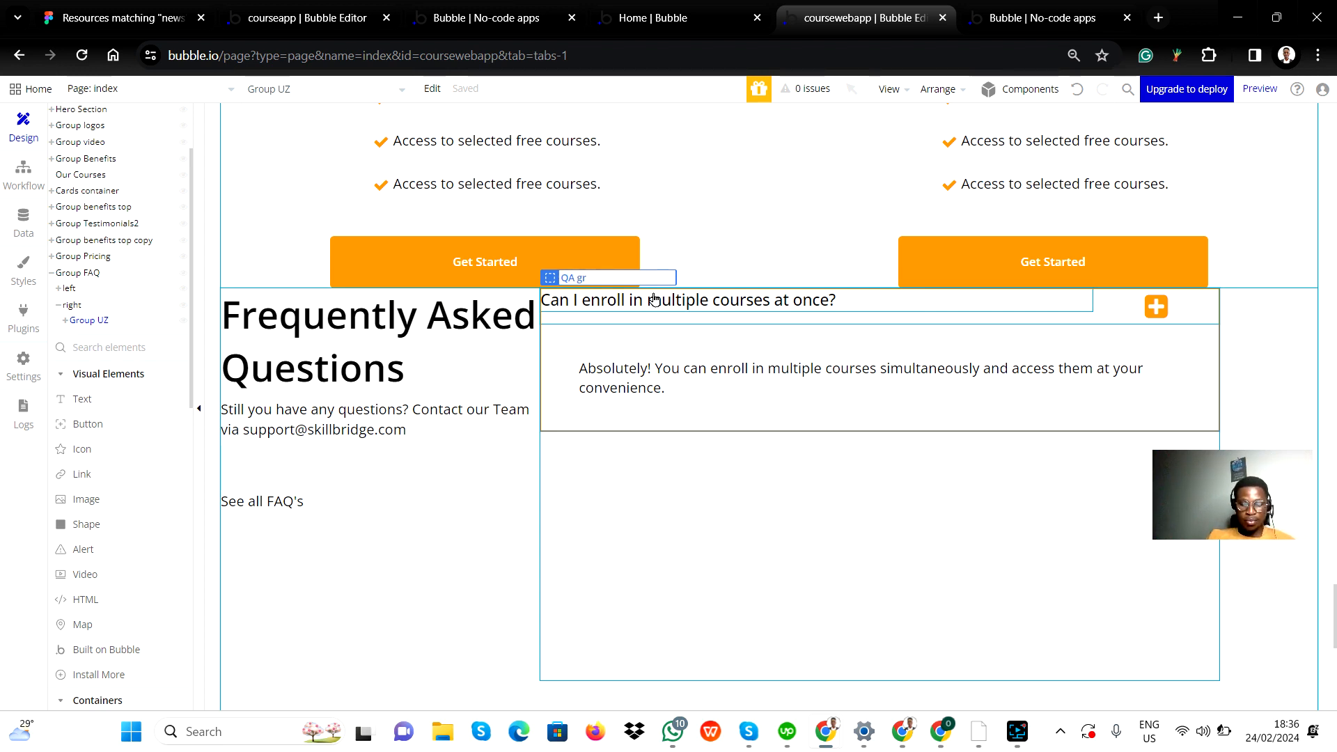
text(oup)
key(Return)
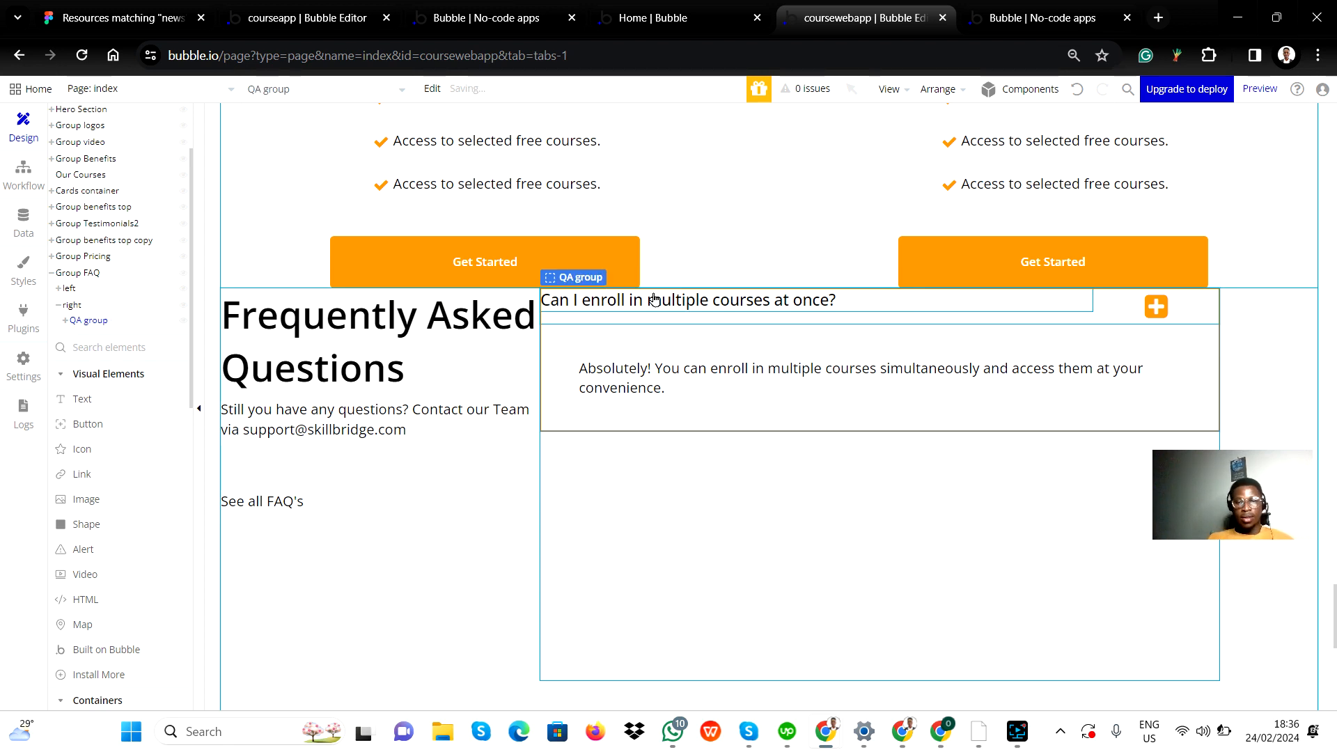
Step: Review Answer Group's layout settings inside QA group and hide Answer Group in the editor again
click(599, 547)
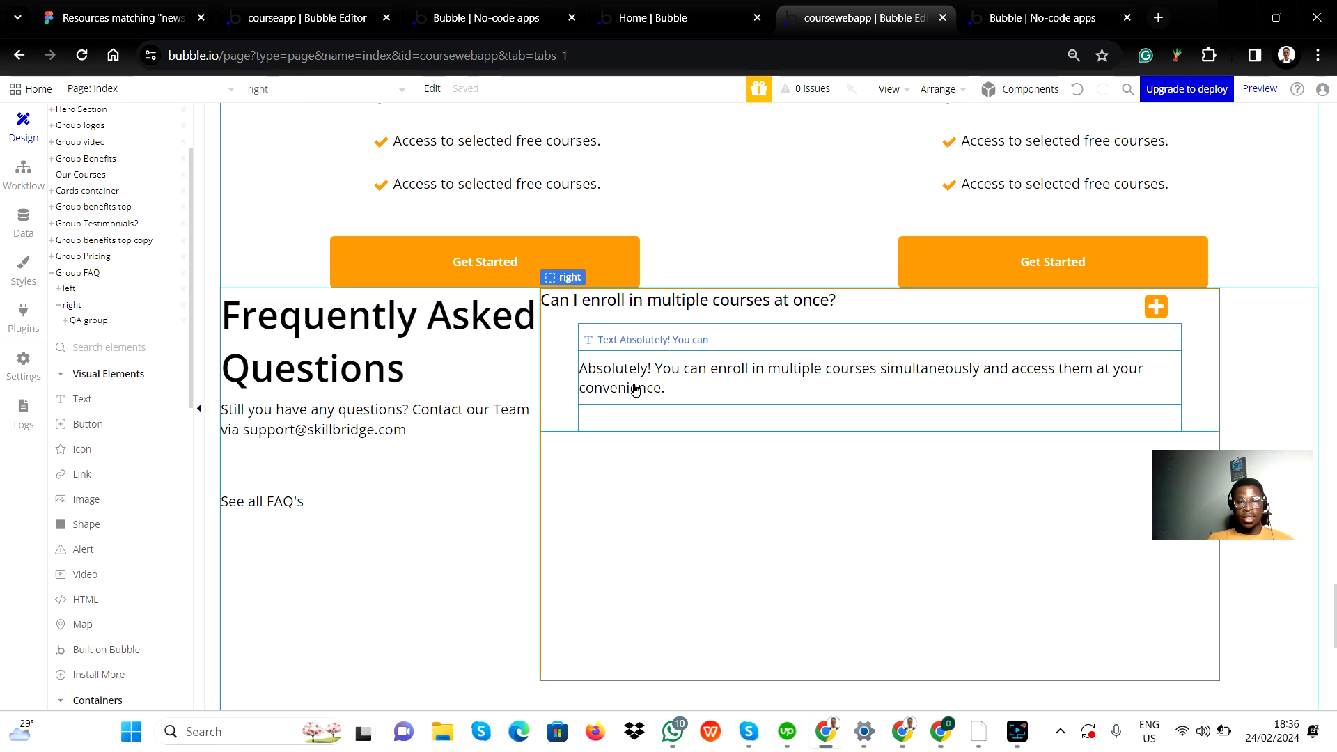
click(65, 326)
click(64, 323)
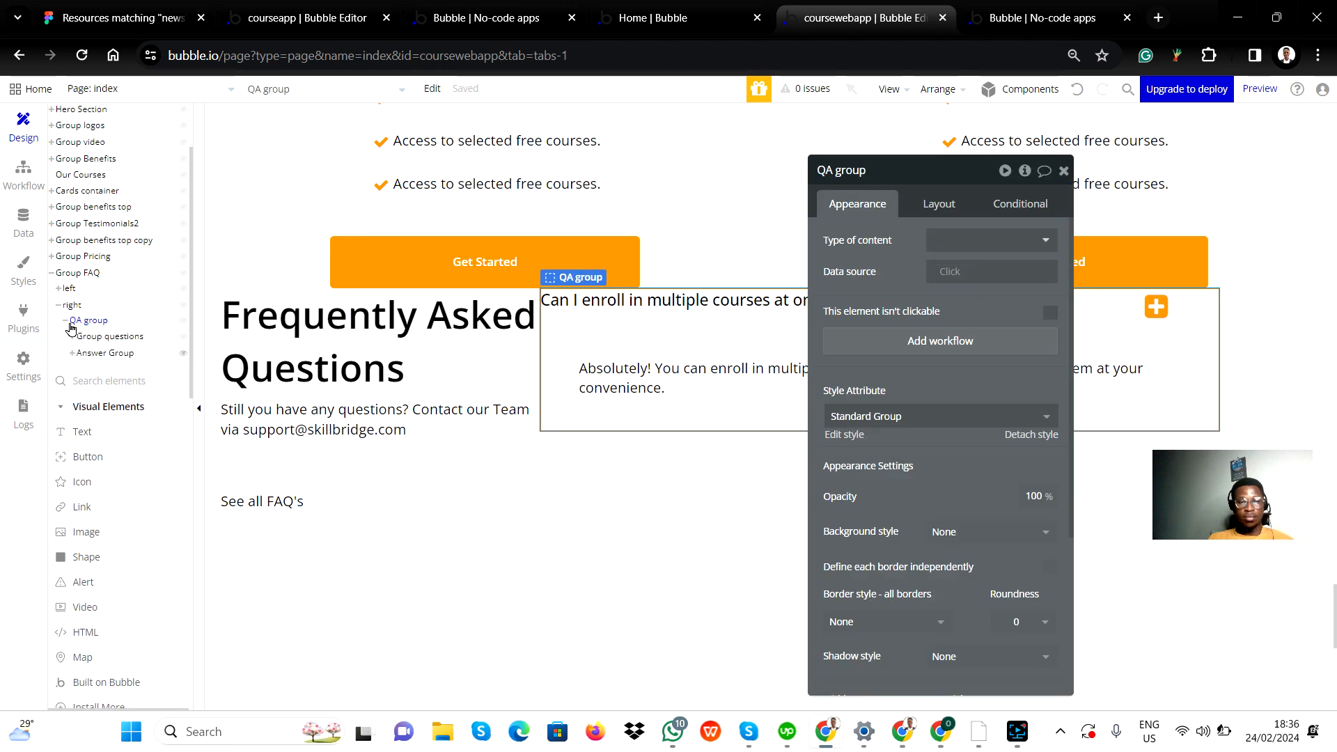
click(108, 354)
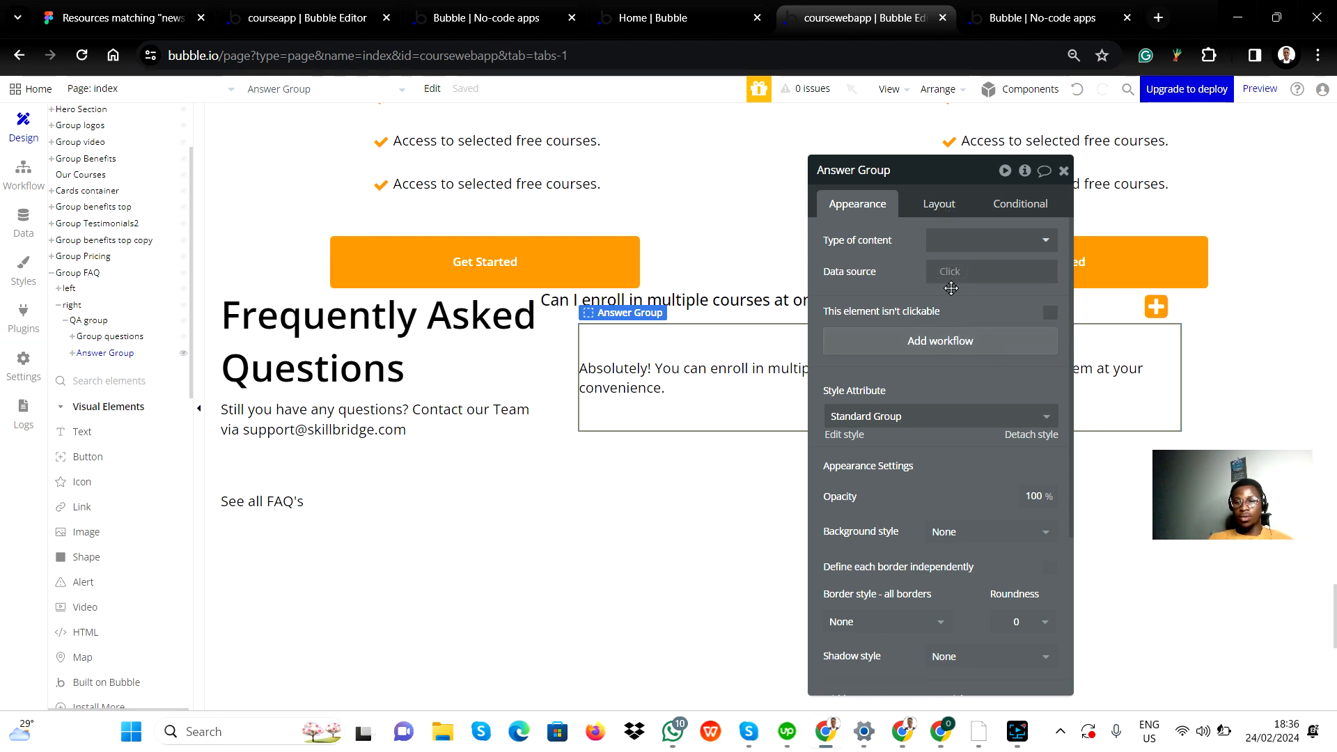
click(951, 203)
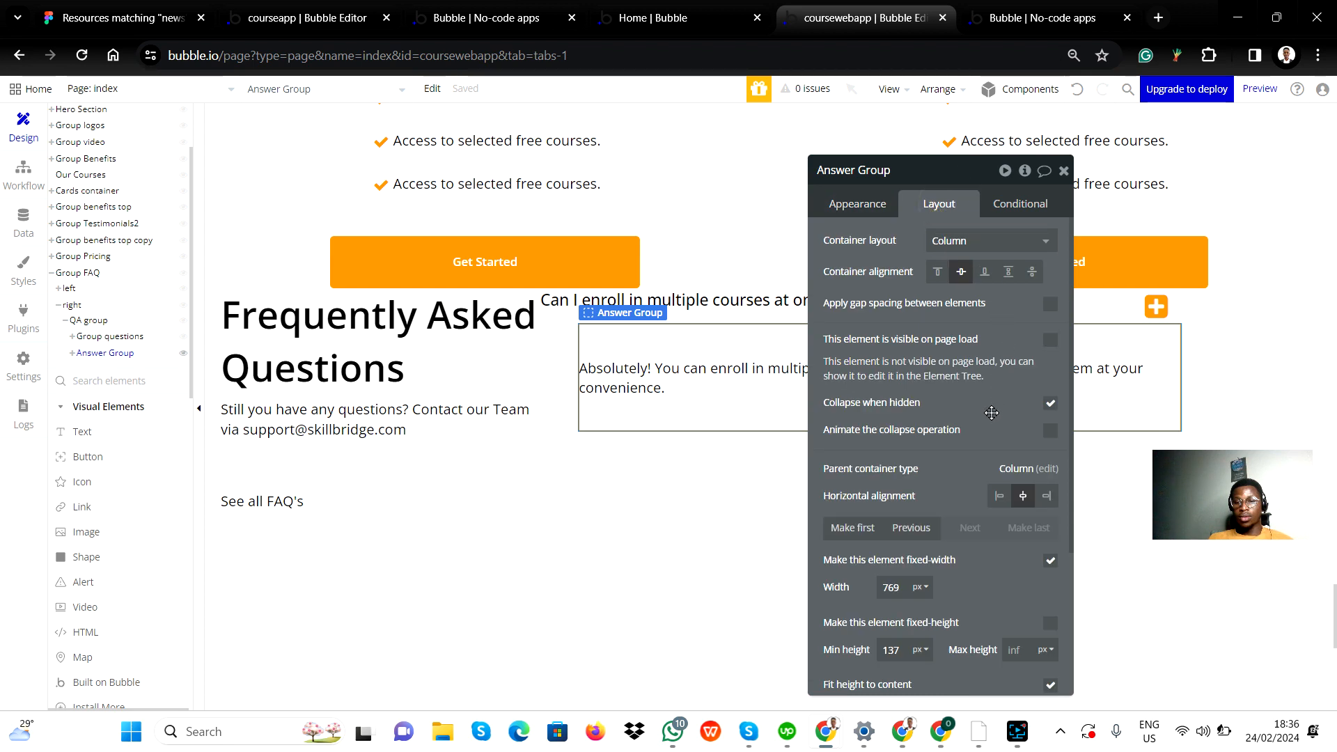
click(1063, 172)
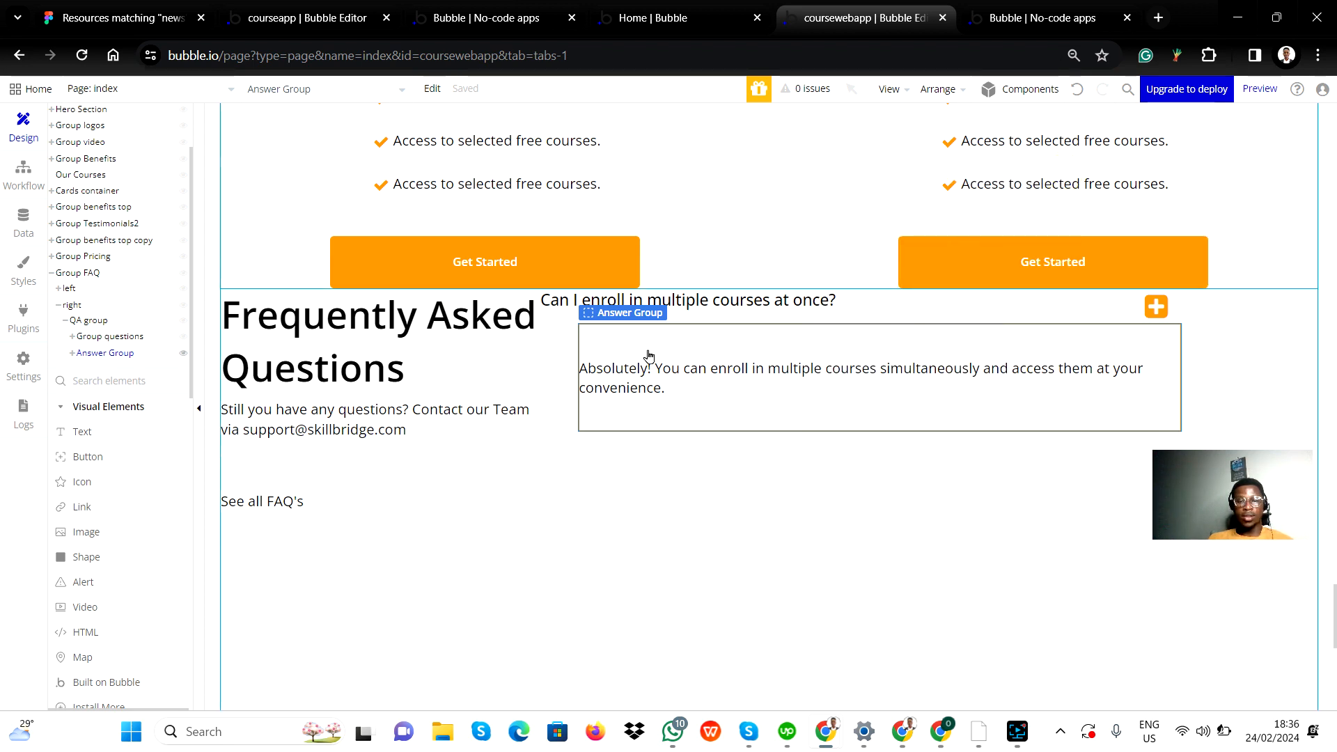
click(180, 354)
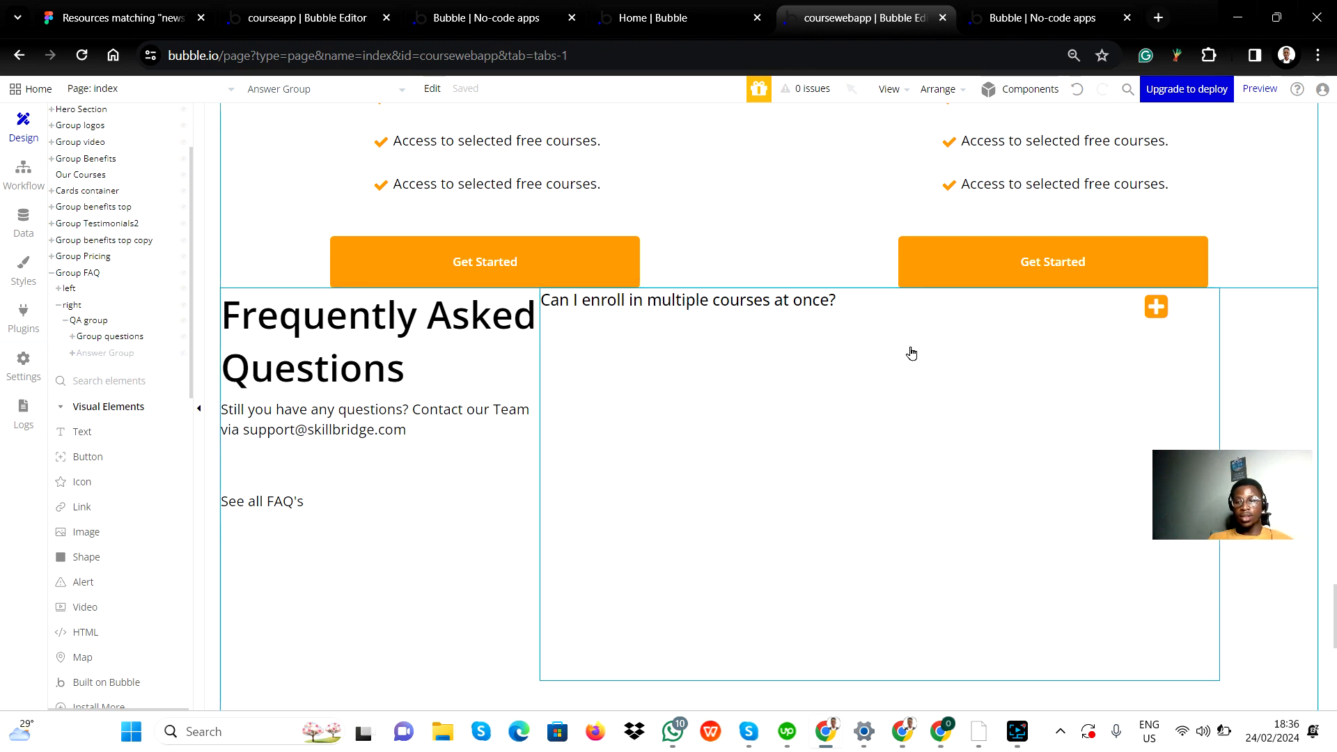
Step: Review QA group's layout settings and collapse its contents in the element tree
click(90, 322)
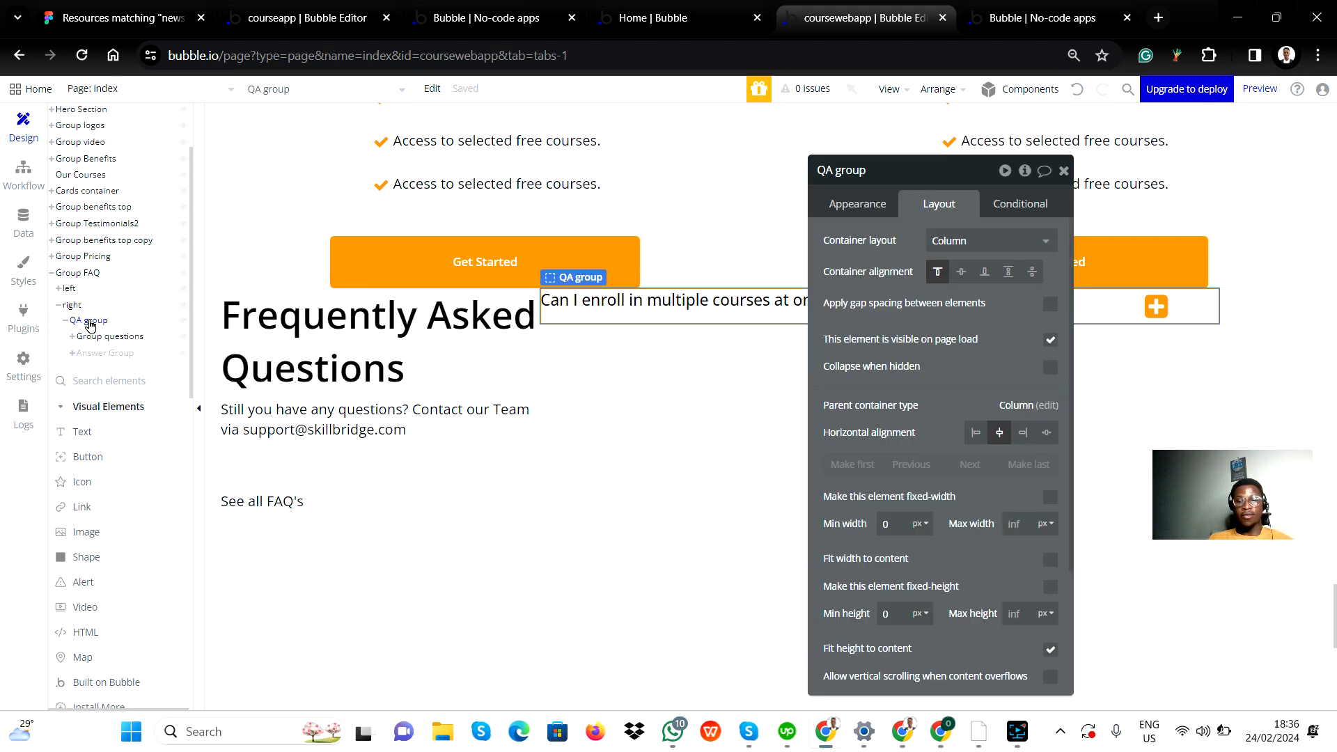
click(68, 321)
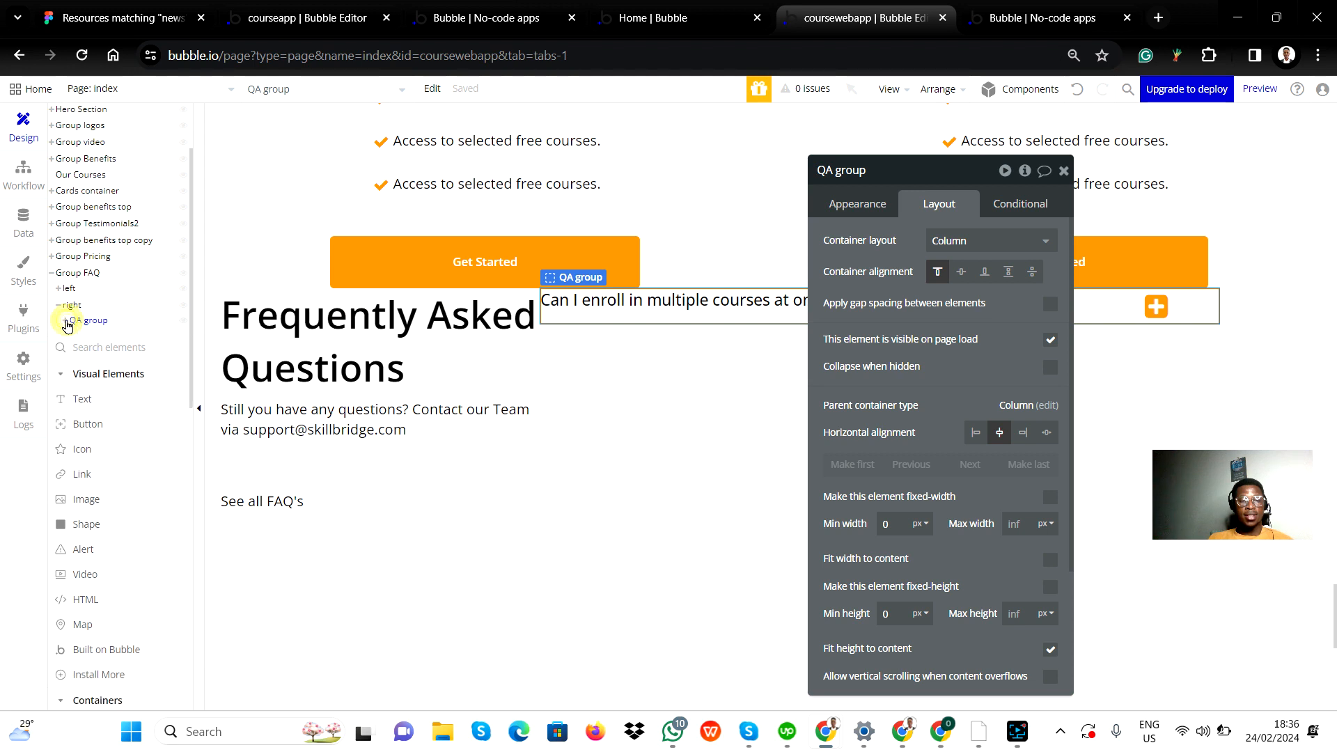
click(1063, 171)
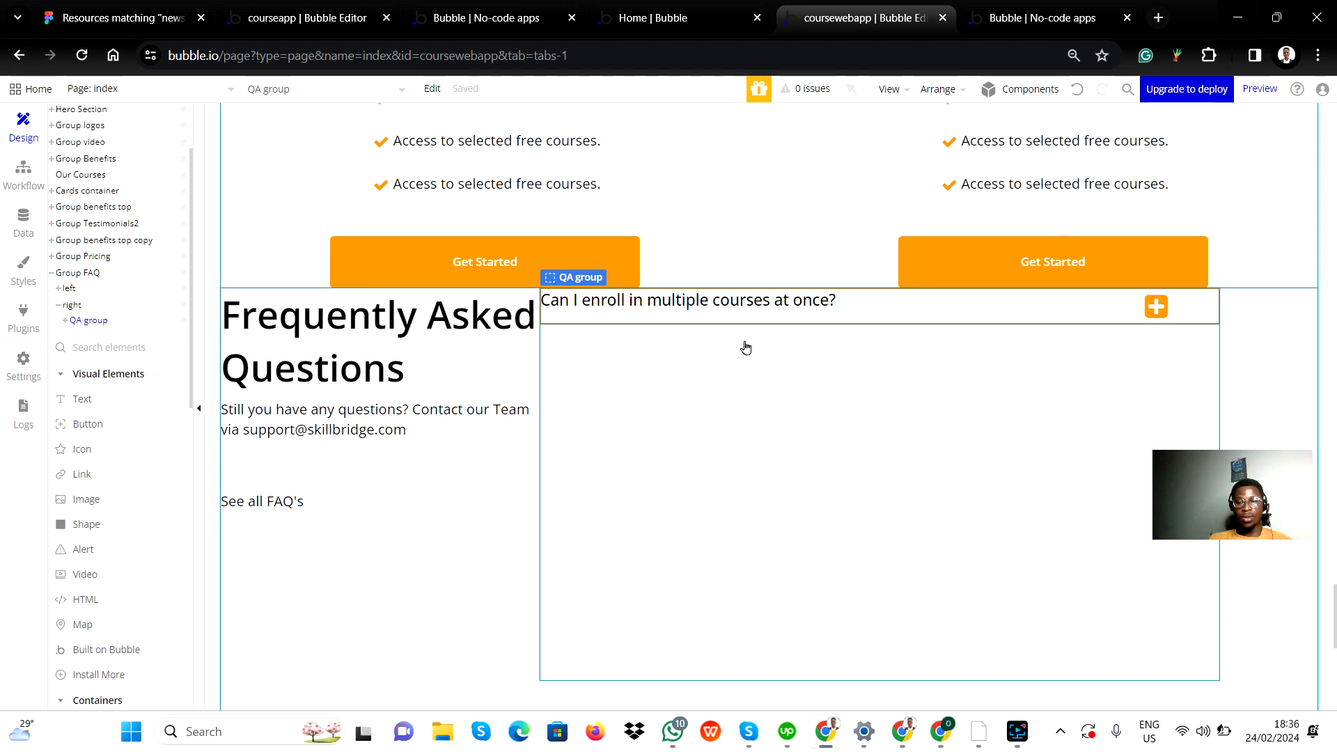
Step: Try to paste the copied group below QA group inside the right FAQ group
click(783, 480)
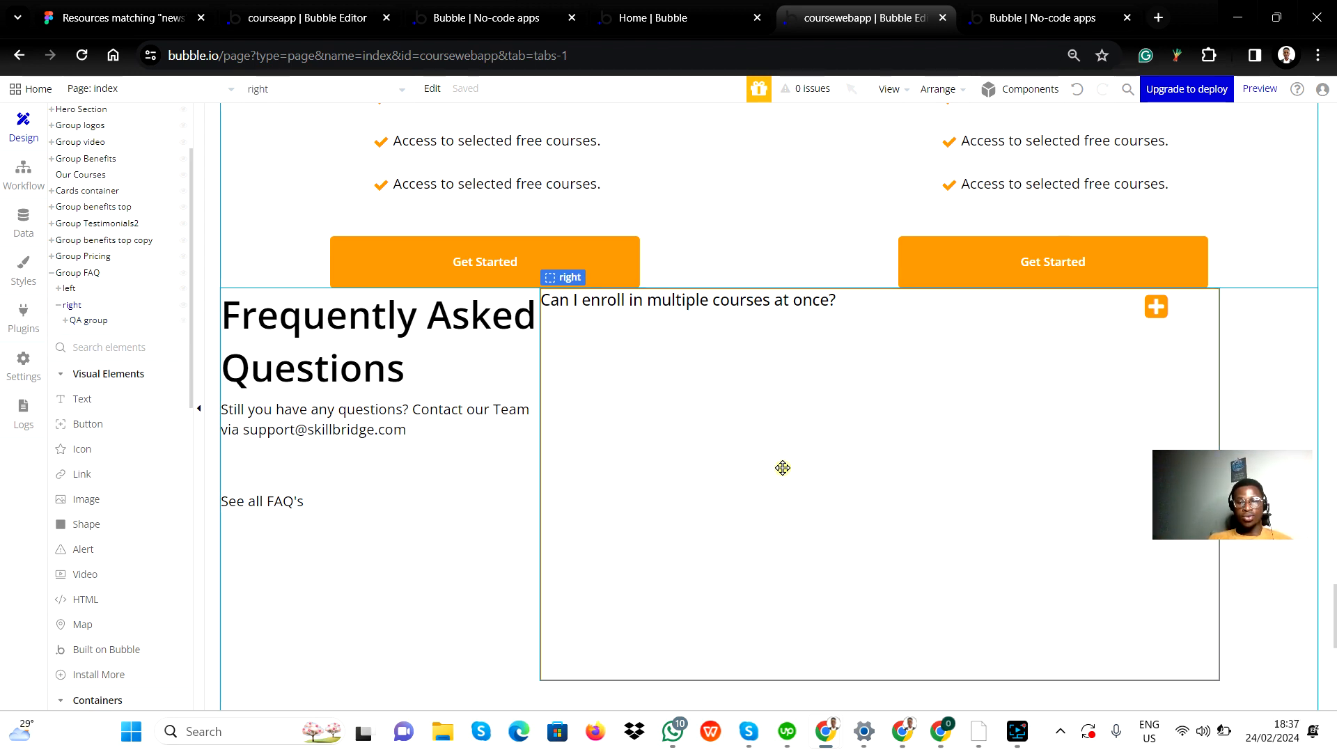
key(ctrl+v)
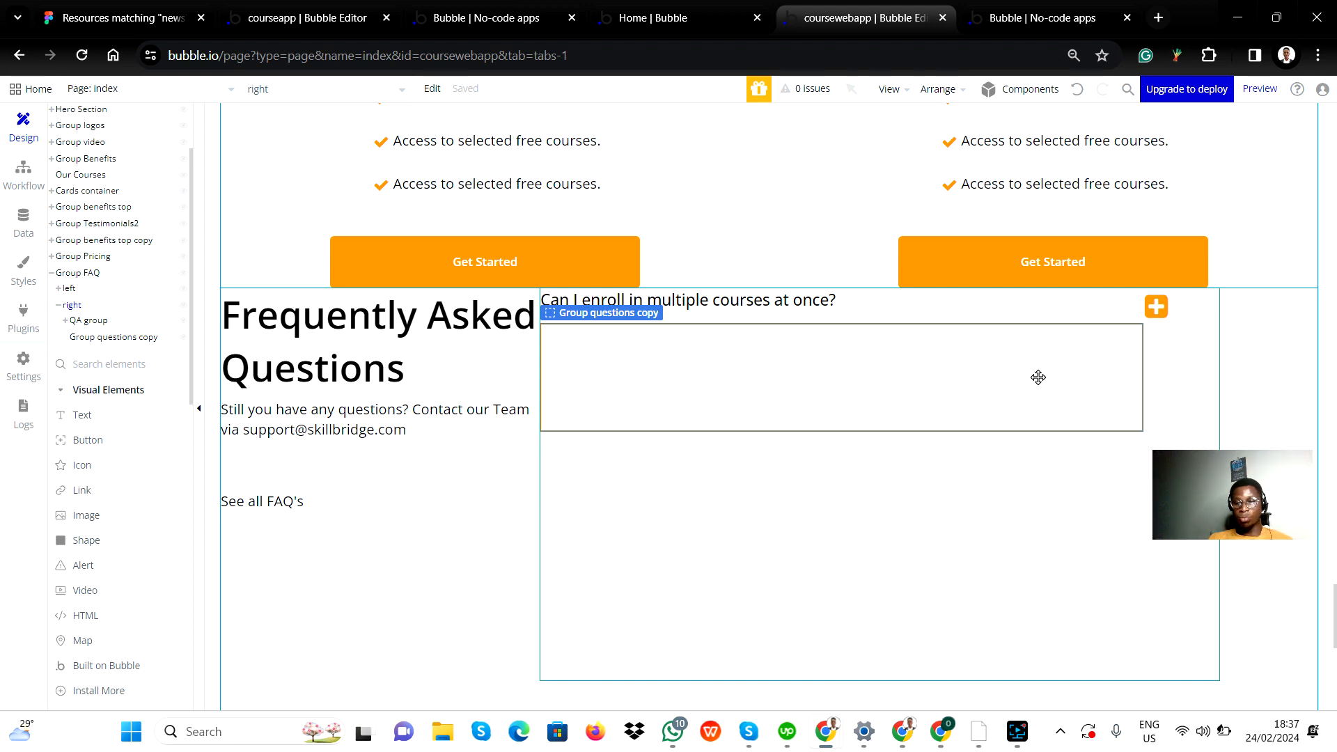
click(861, 388)
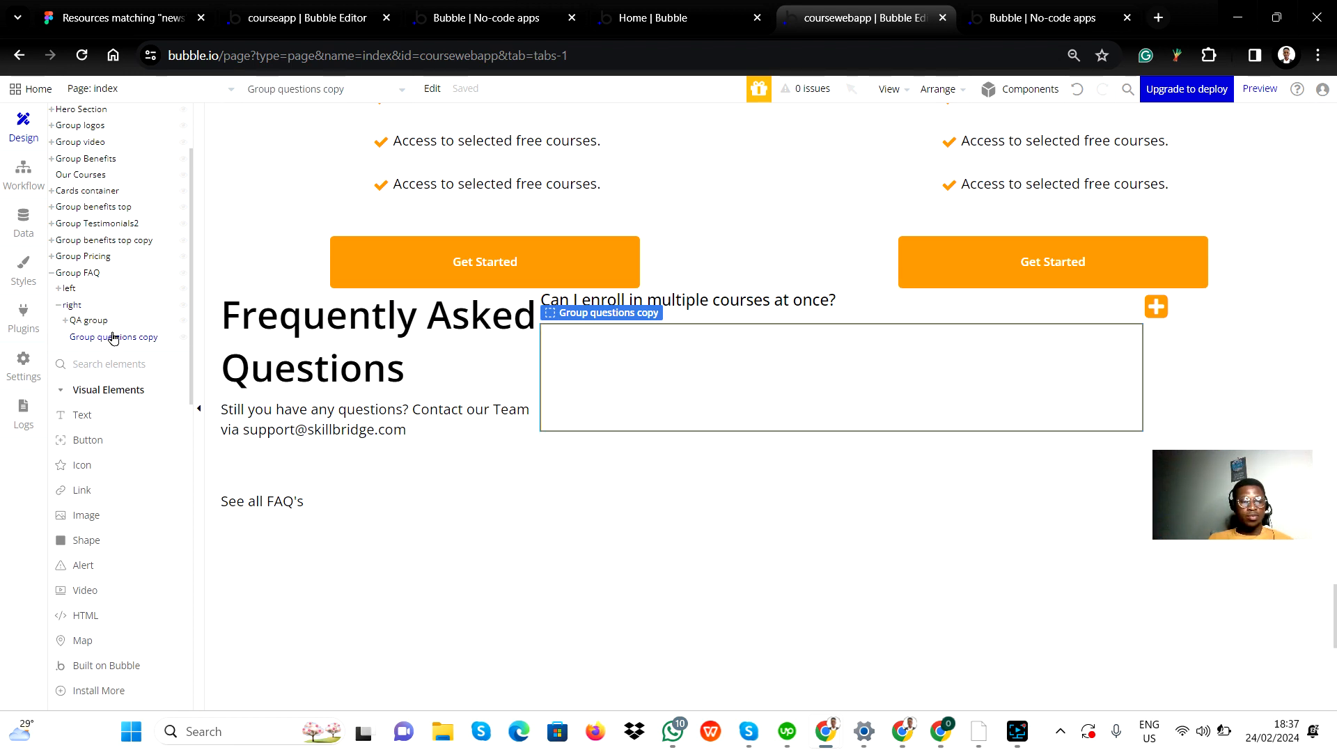
right_click(741, 394)
click(775, 355)
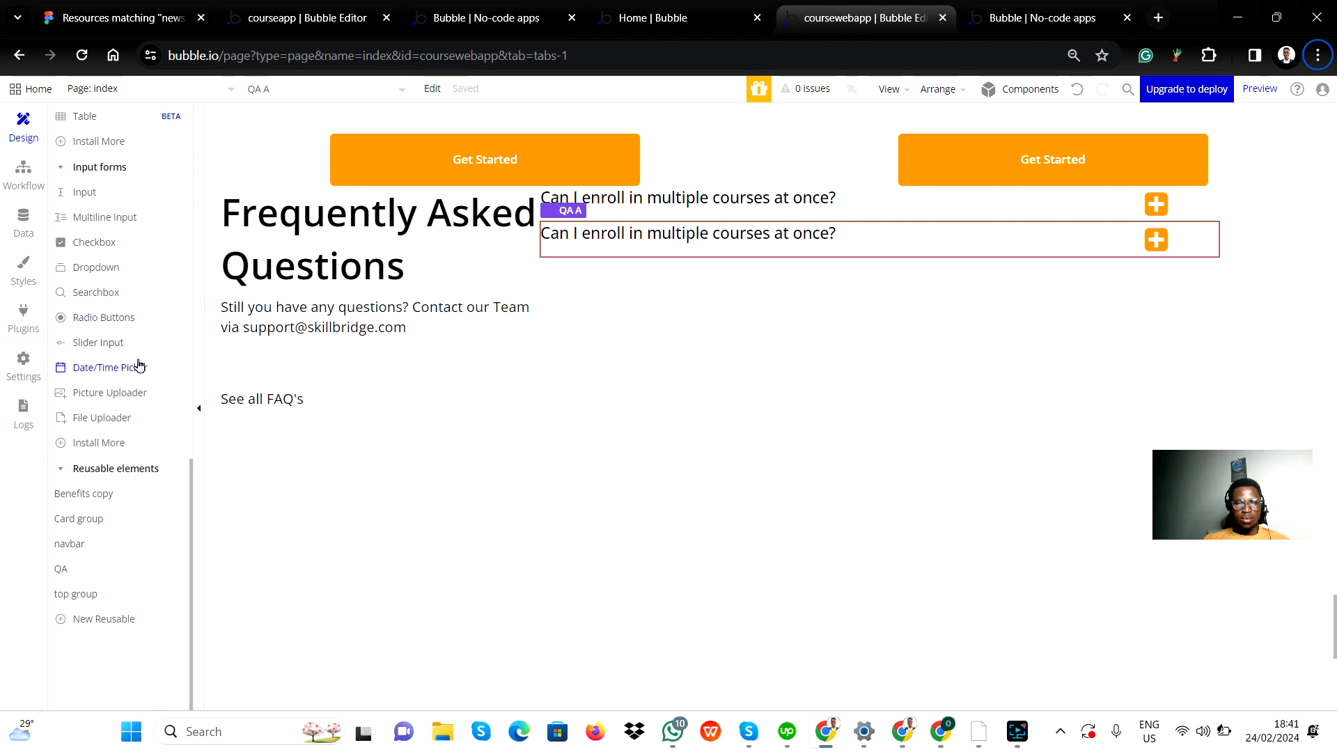
Step: Inspect the pasted QA A element and the layout settings of Group questions in the FAQ section
scroll(140, 358, up, 10)
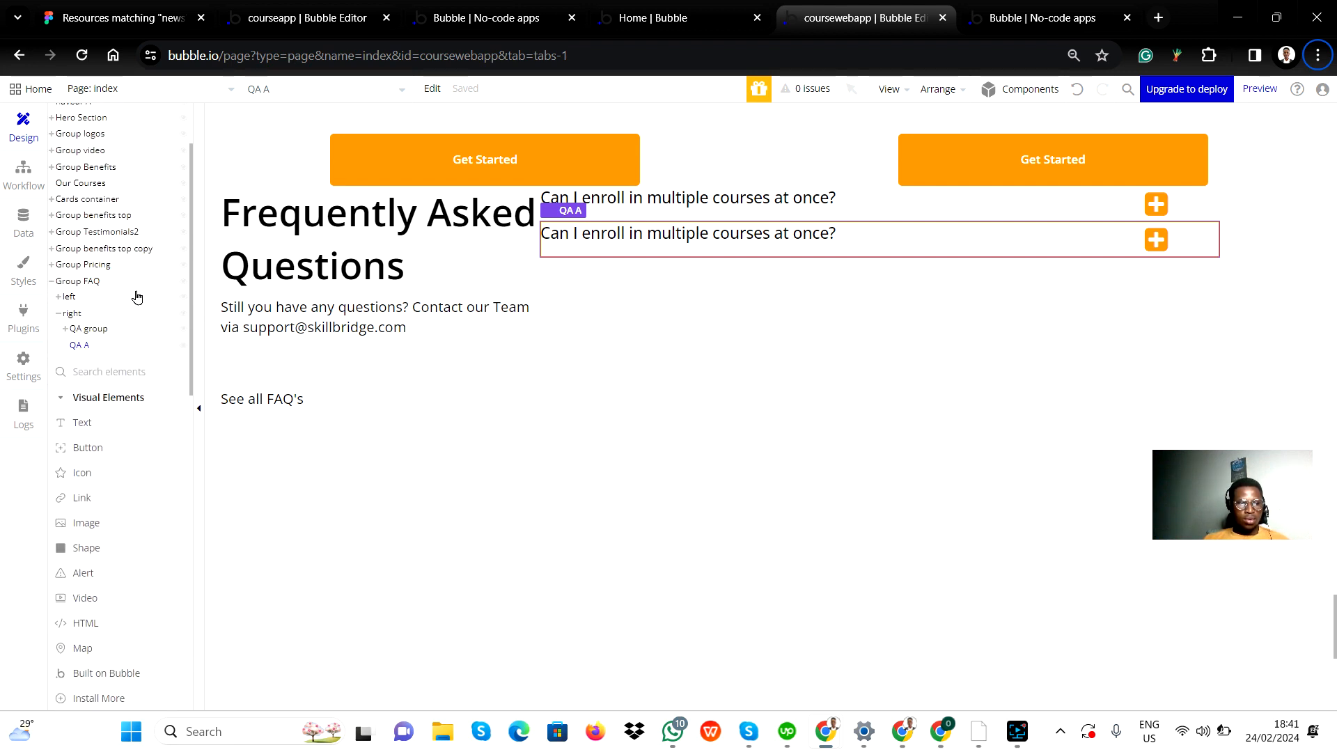
scroll(130, 341, up, 1)
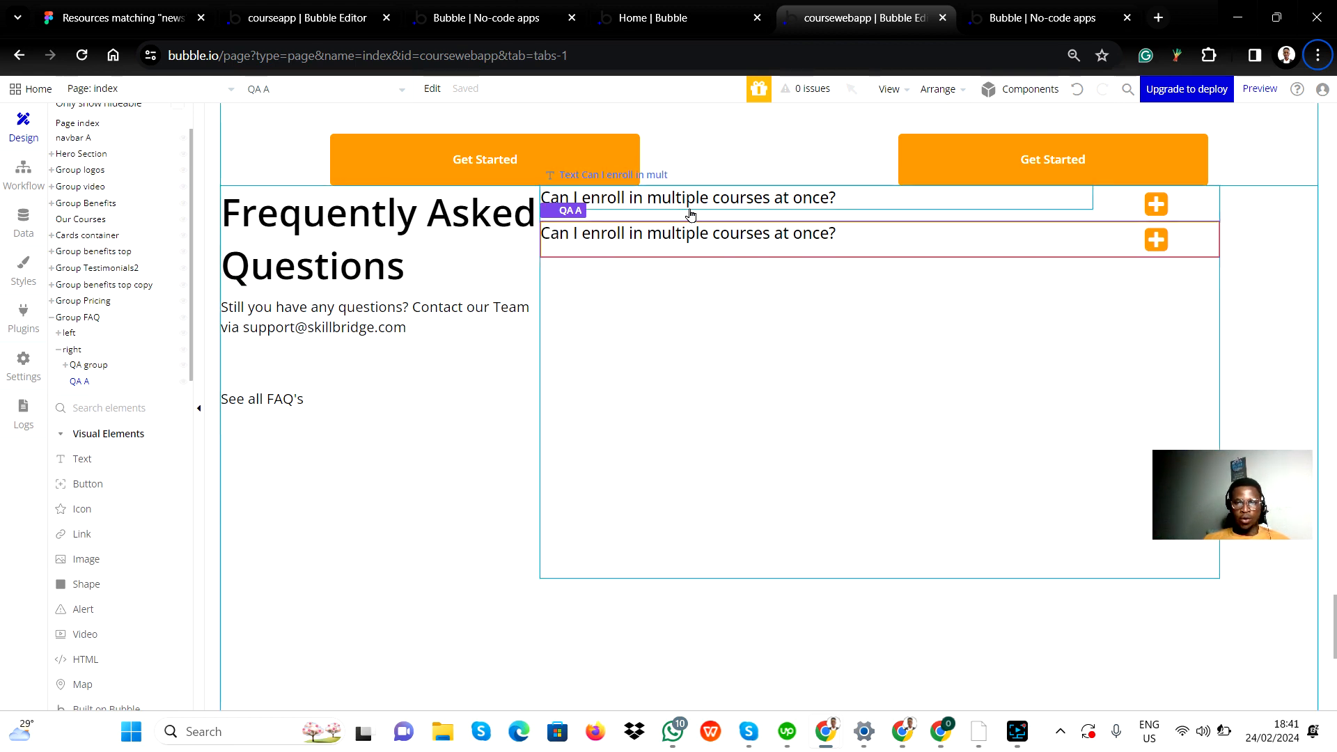
click(693, 211)
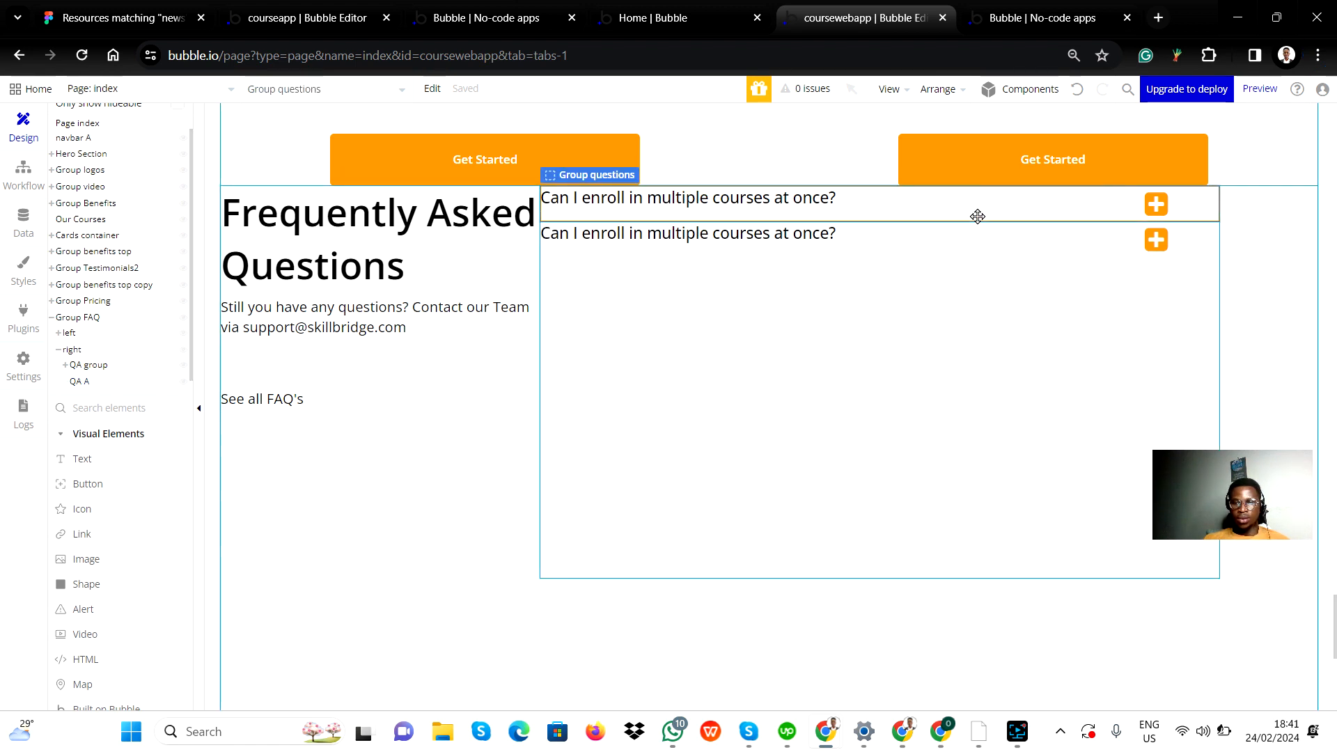
double_click(1052, 216)
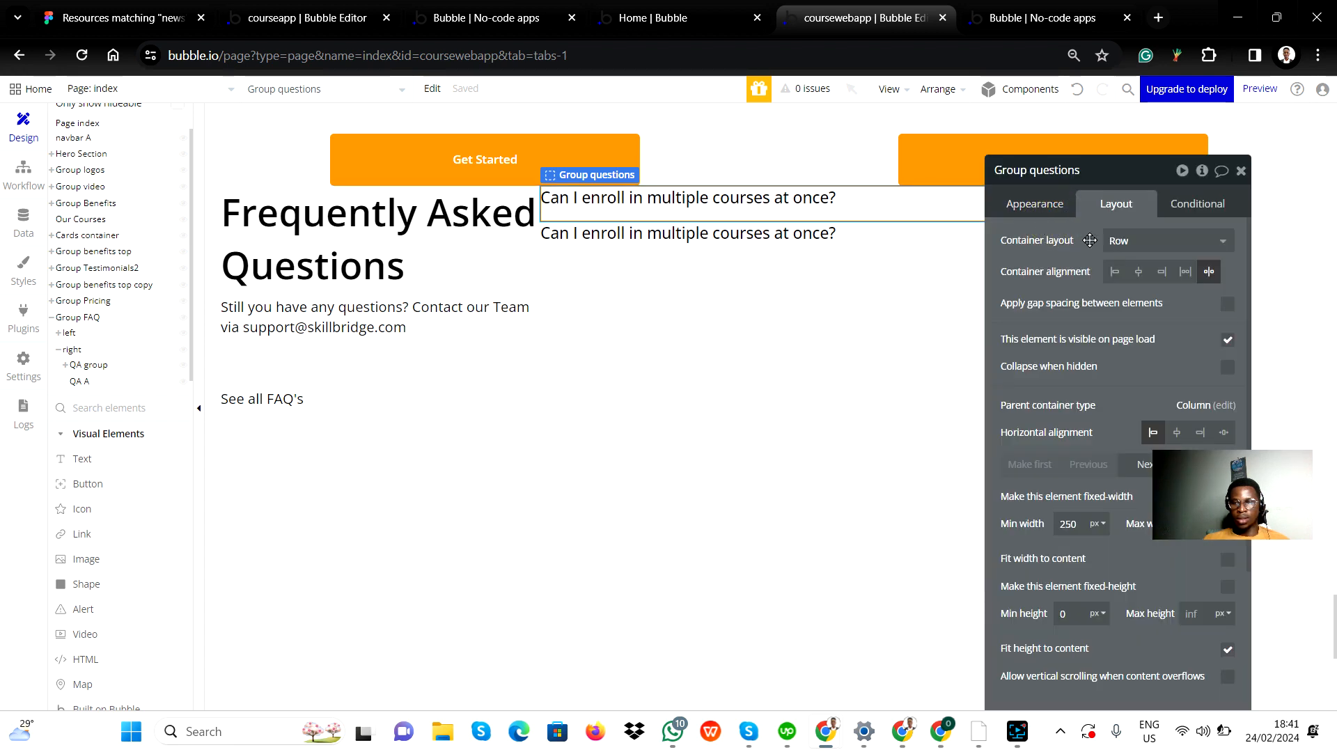
click(1241, 171)
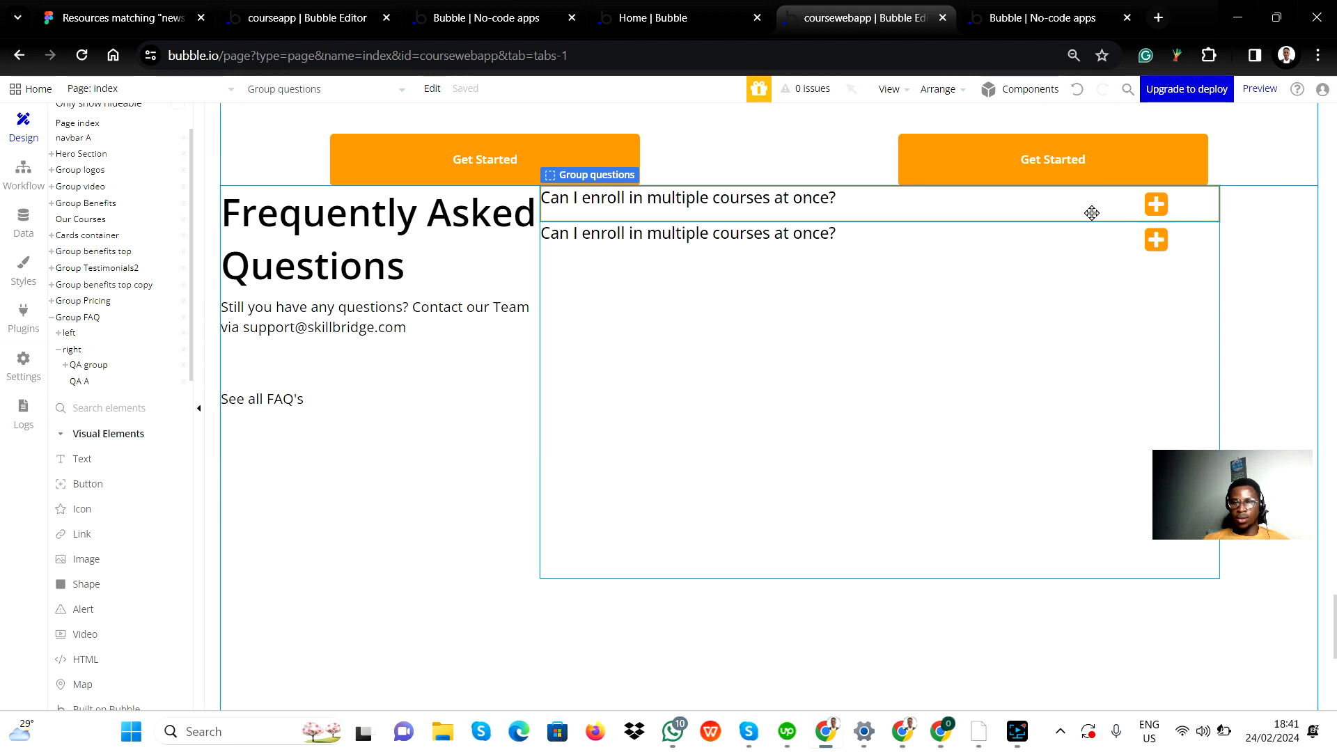
Step: Convert QA group in the right FAQ container to a reusable element named "QA3"
click(84, 366)
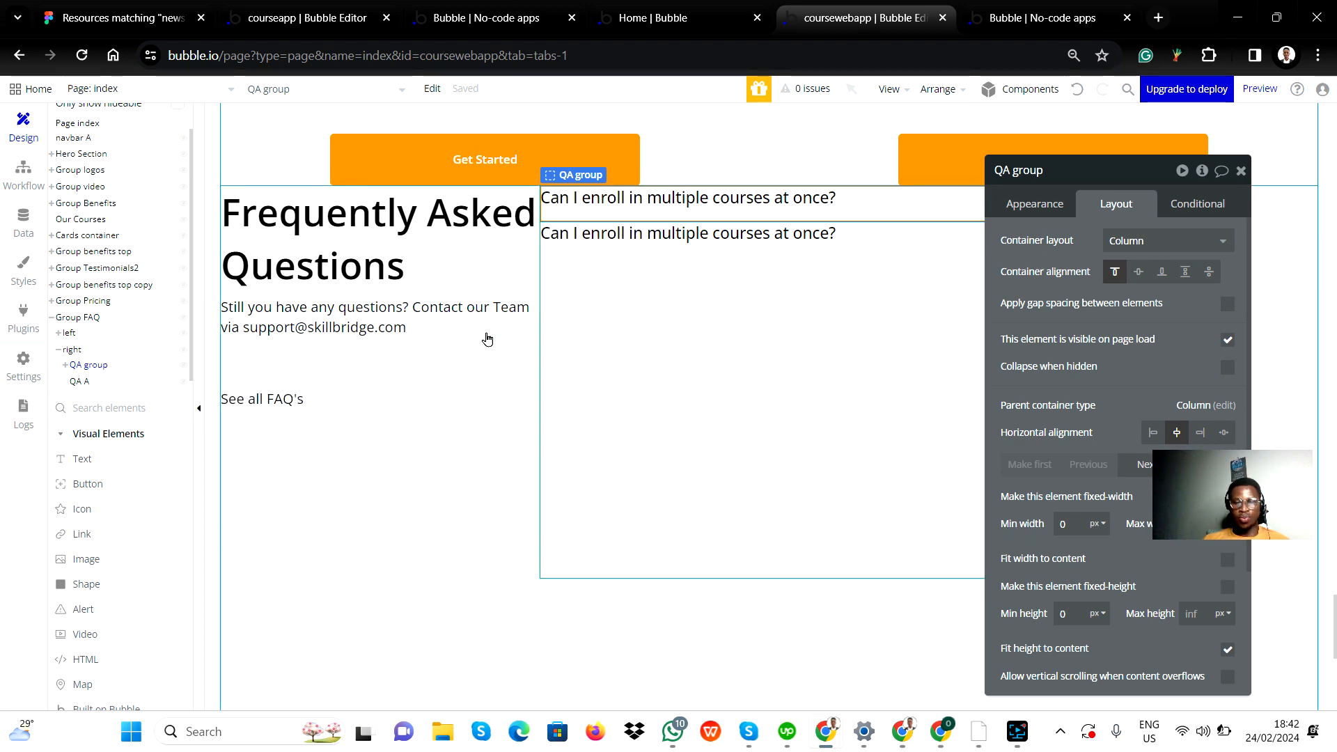
right_click(86, 367)
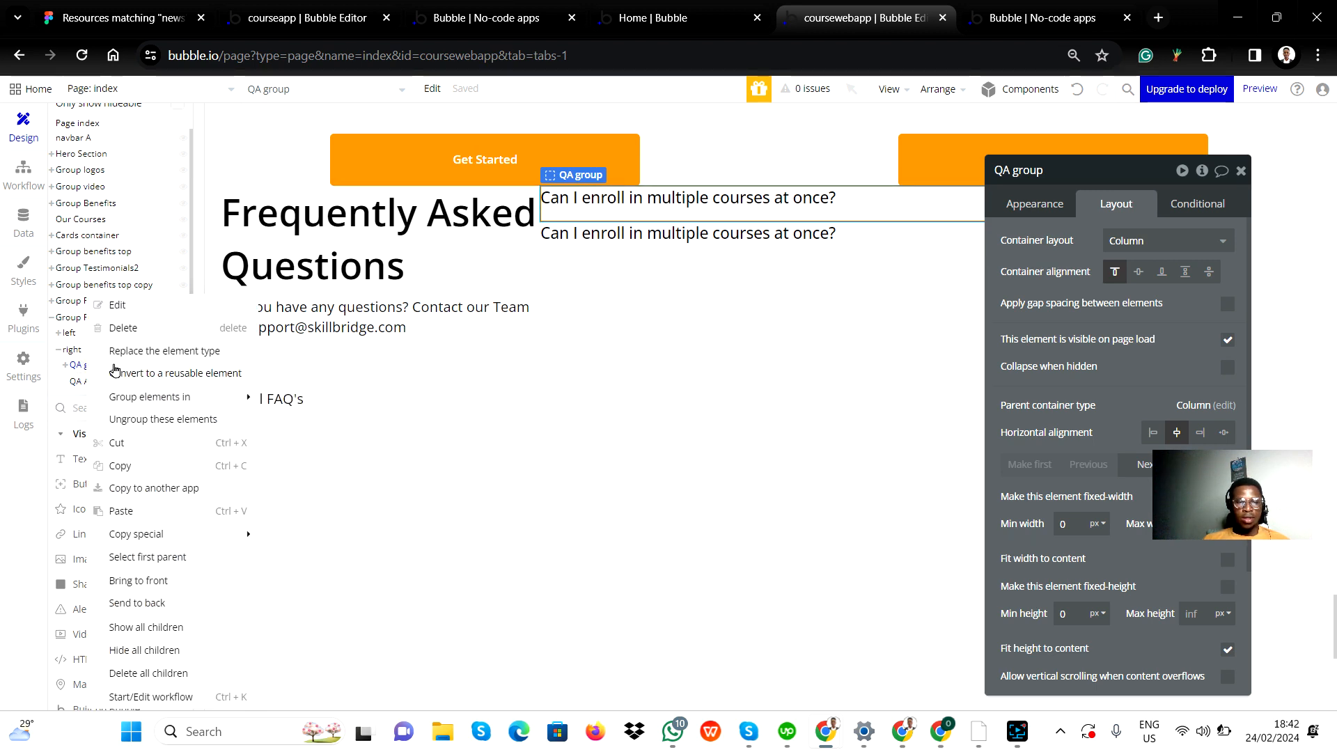
click(162, 380)
click(665, 195)
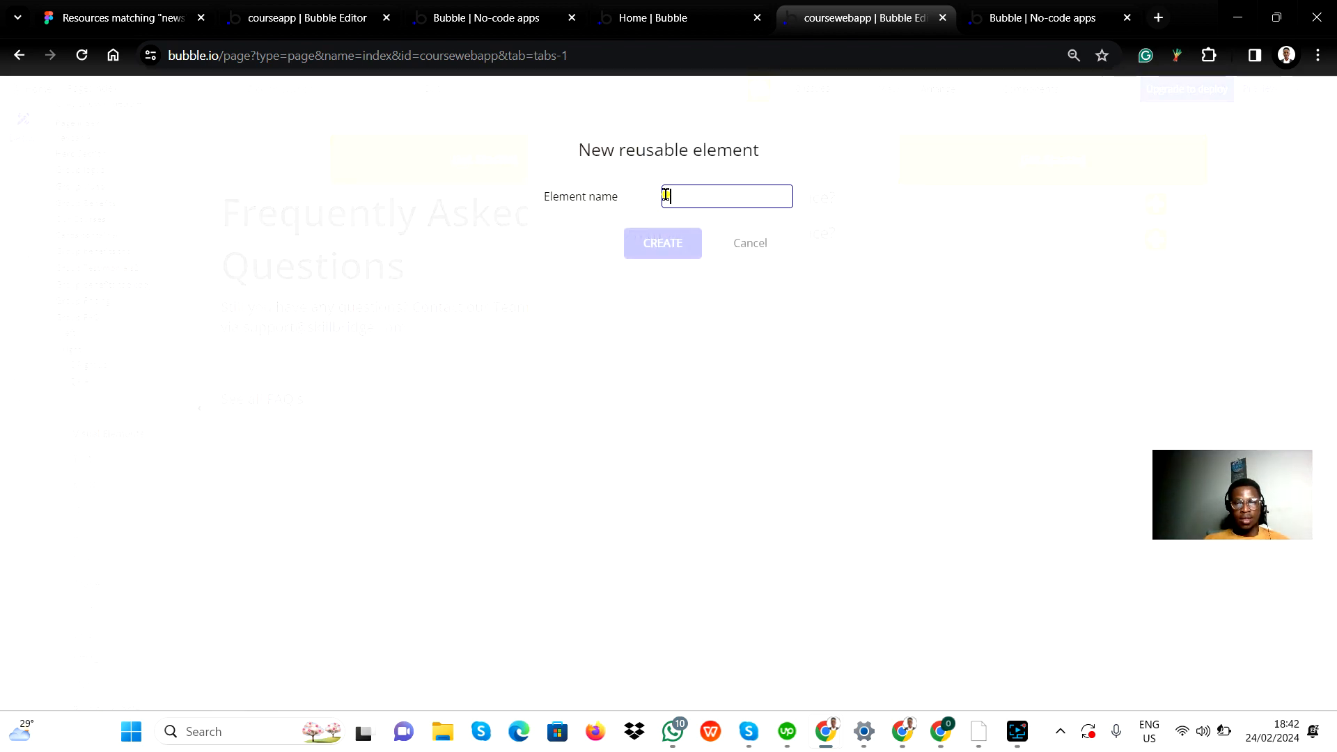
text(QA3)
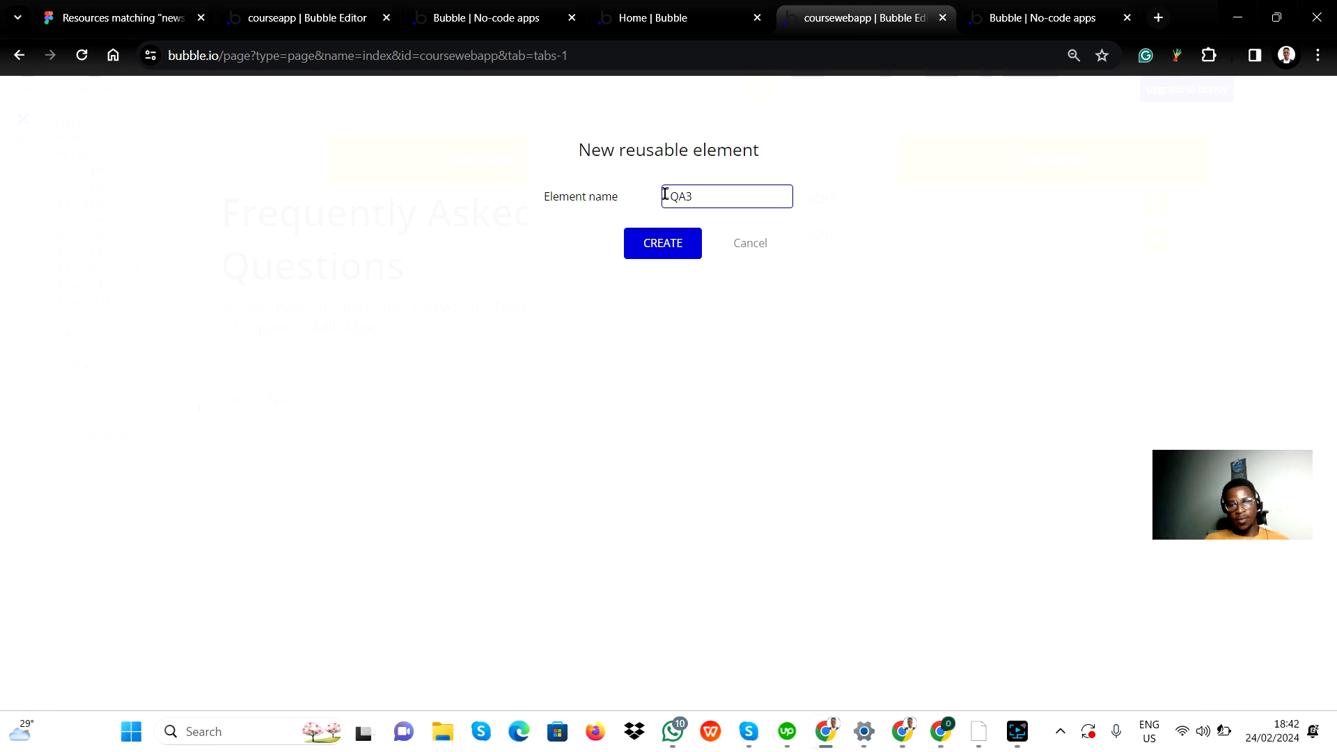
click(671, 248)
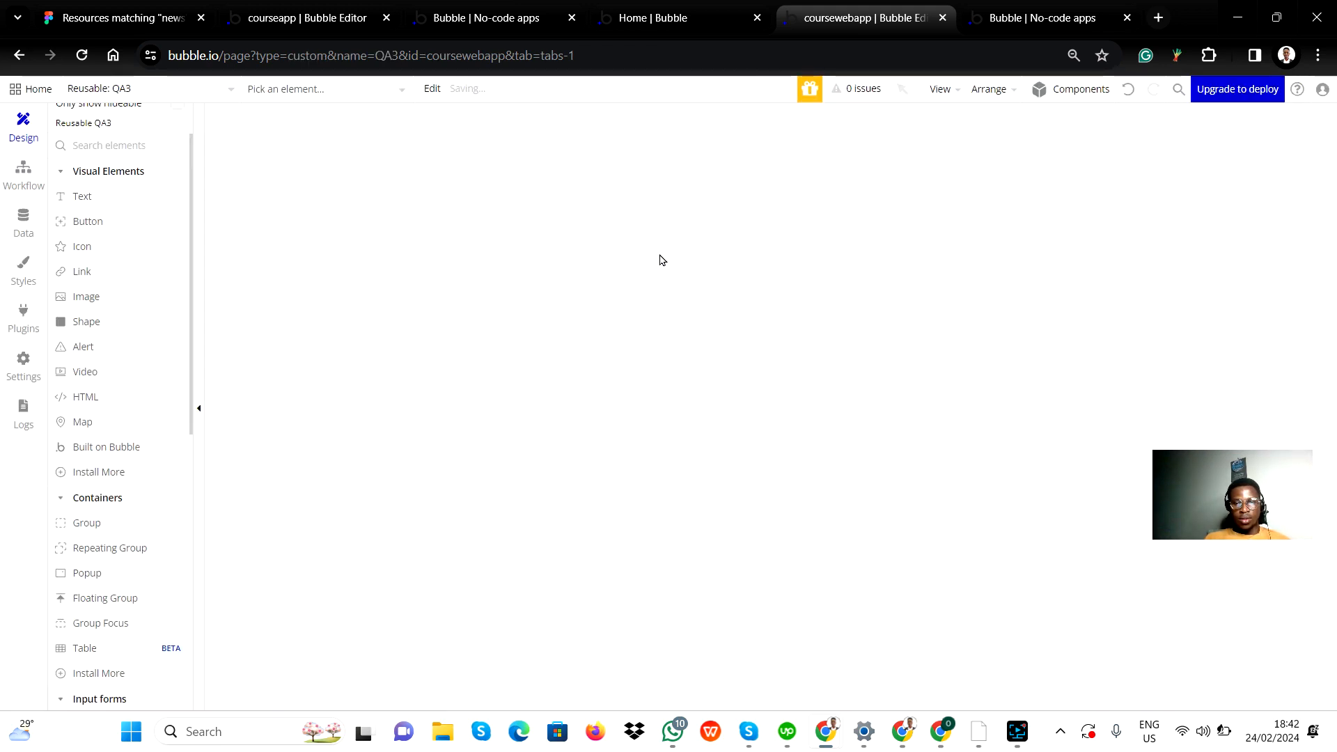
Step: Leave the QA3 reusable element and reopen the index page
click(111, 88)
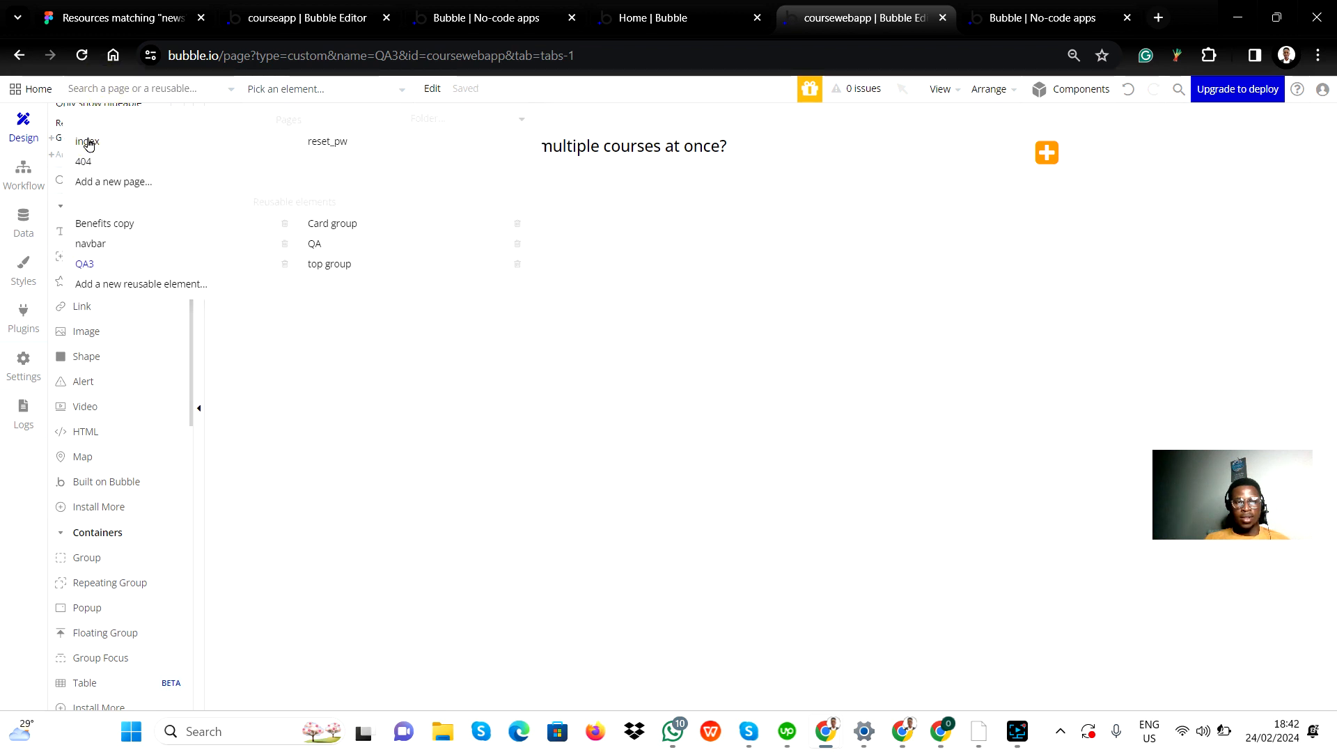
click(88, 141)
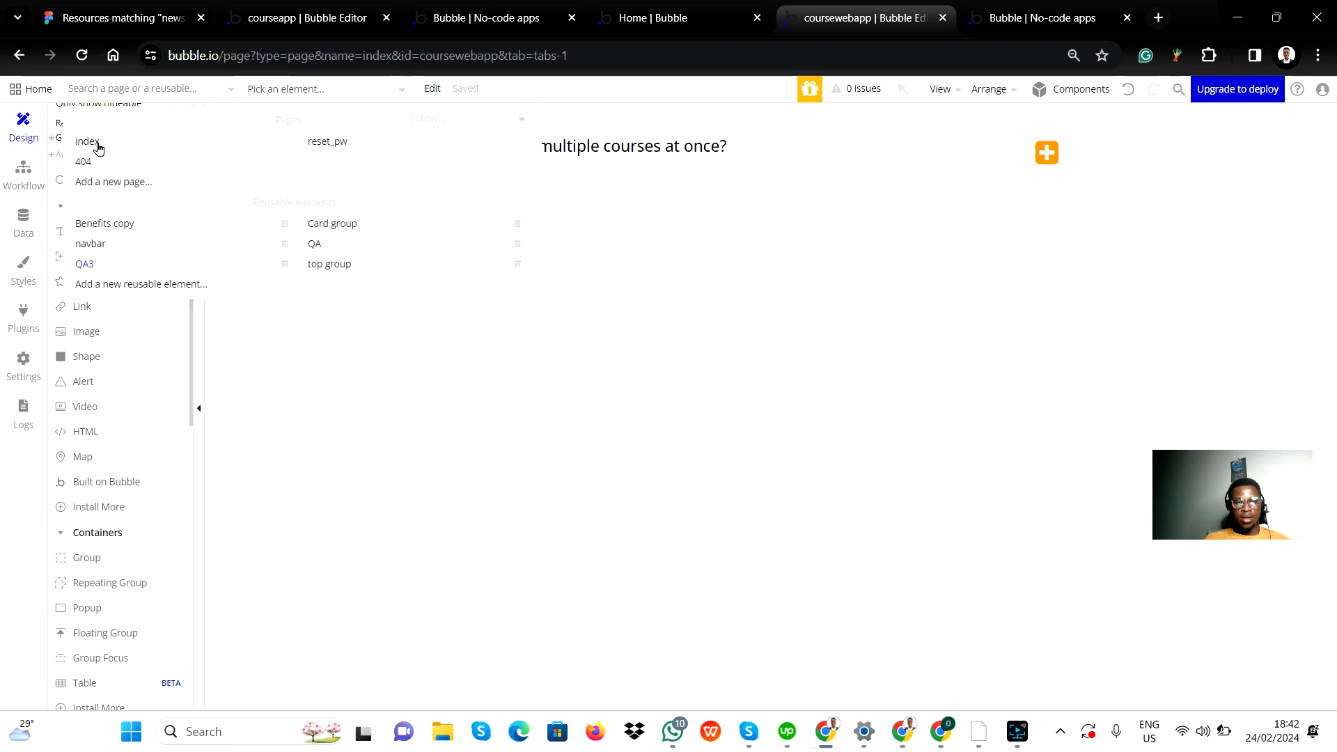
click(93, 145)
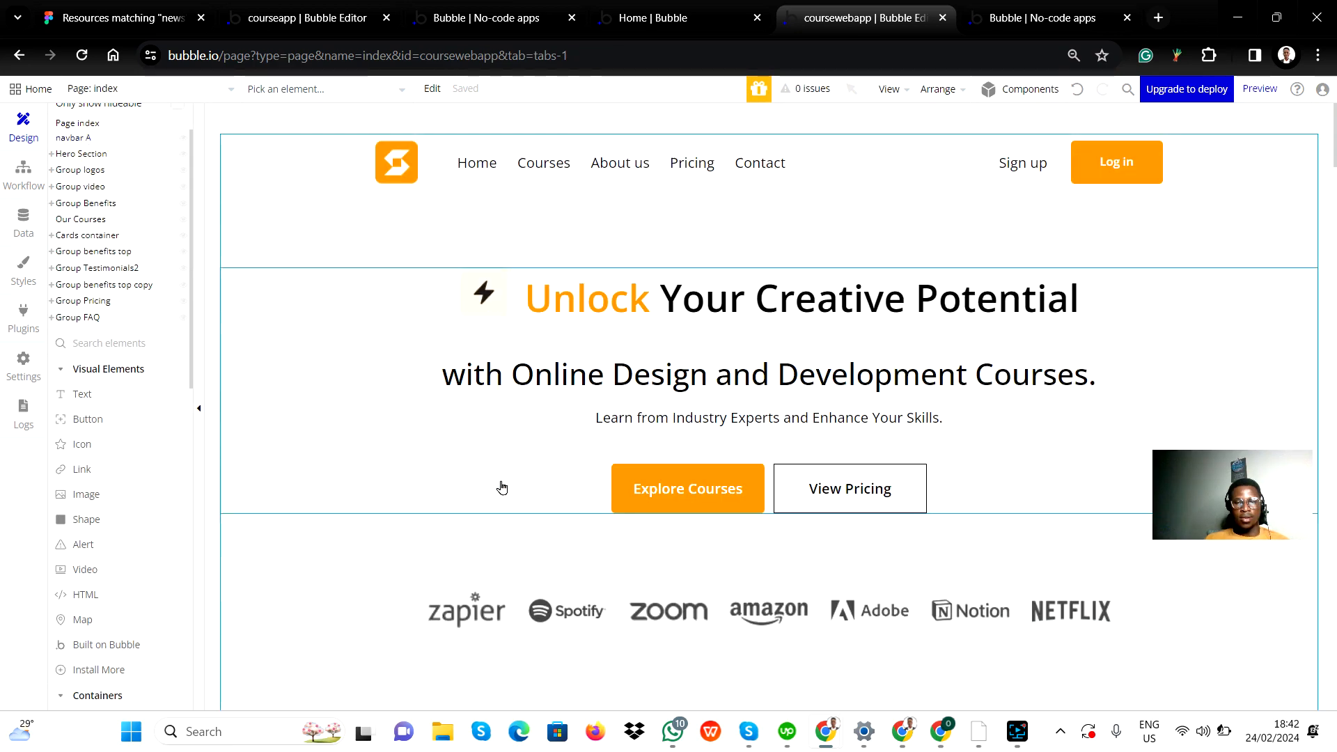
scroll(480, 494, down, 10)
scroll(469, 497, down, 10)
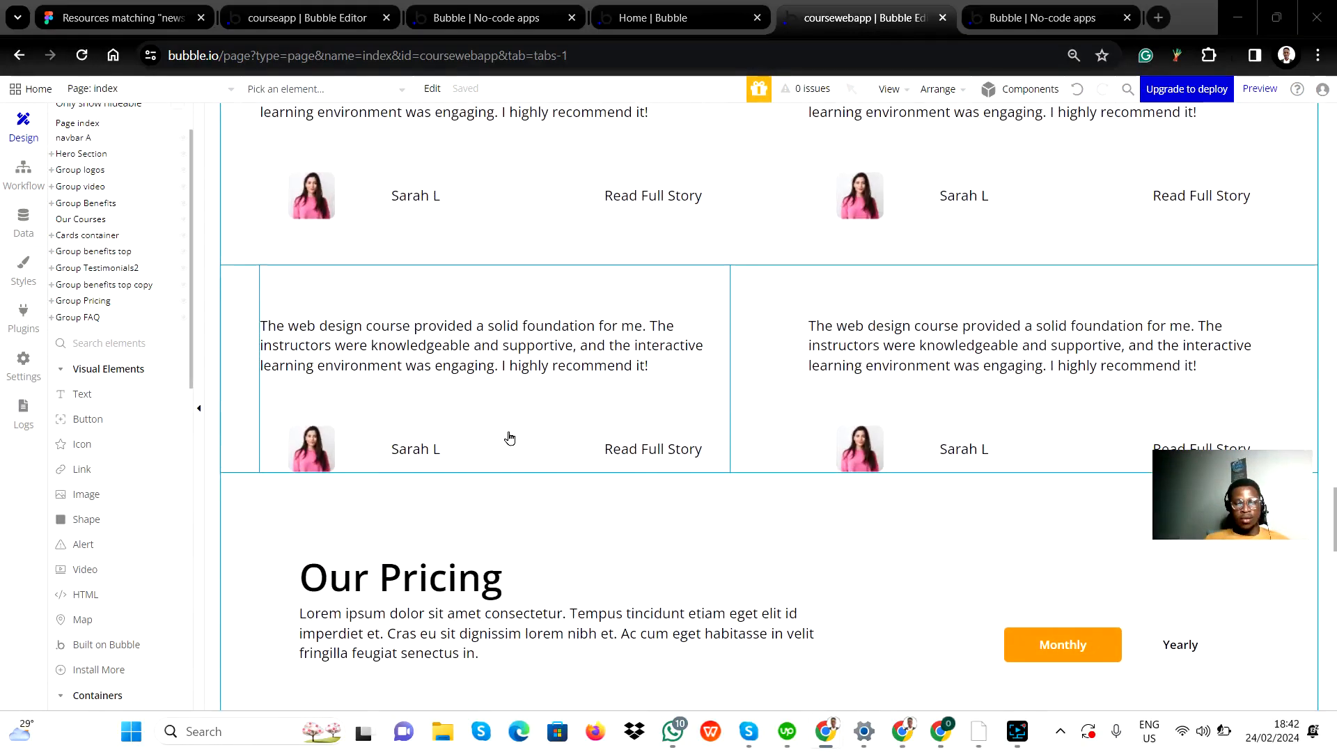
Step: Switch to Figma to check the remaining FAQ questions in the design, and return to Bubble
key(alt+Tab)
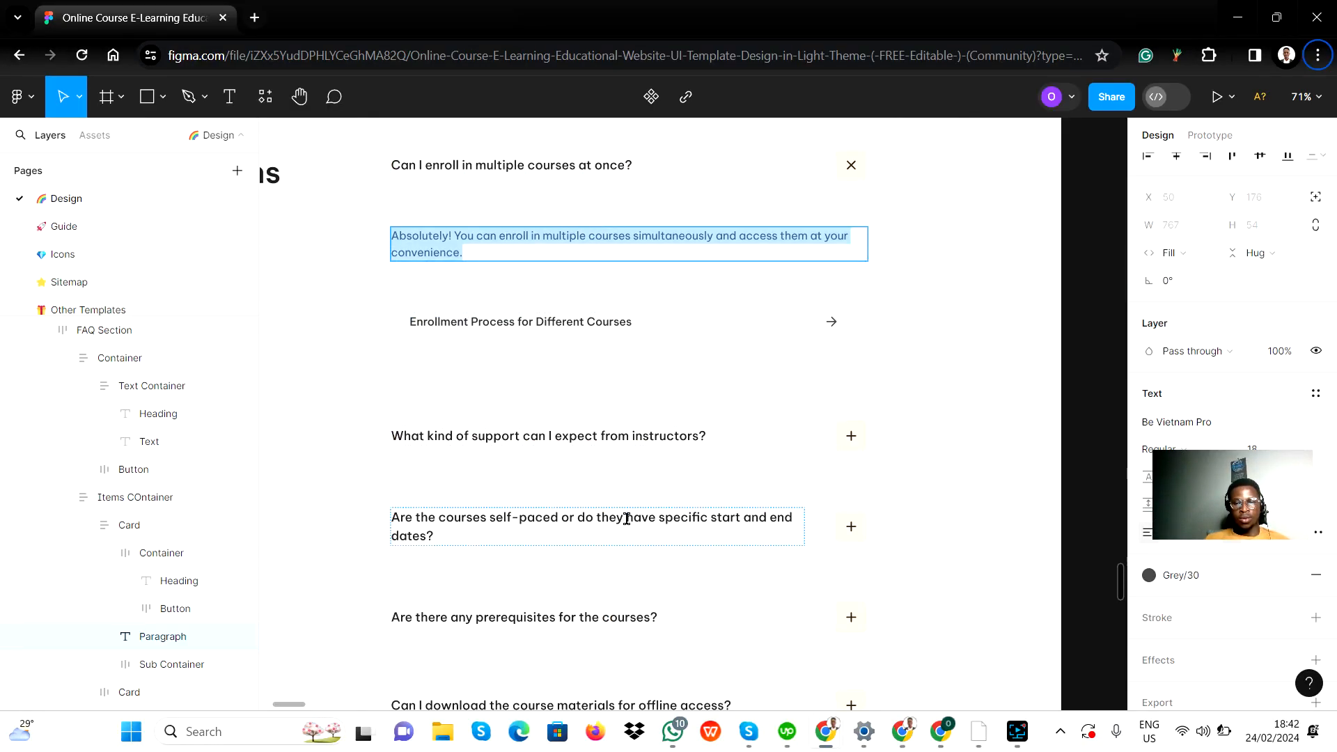
scroll(626, 611, down, 3)
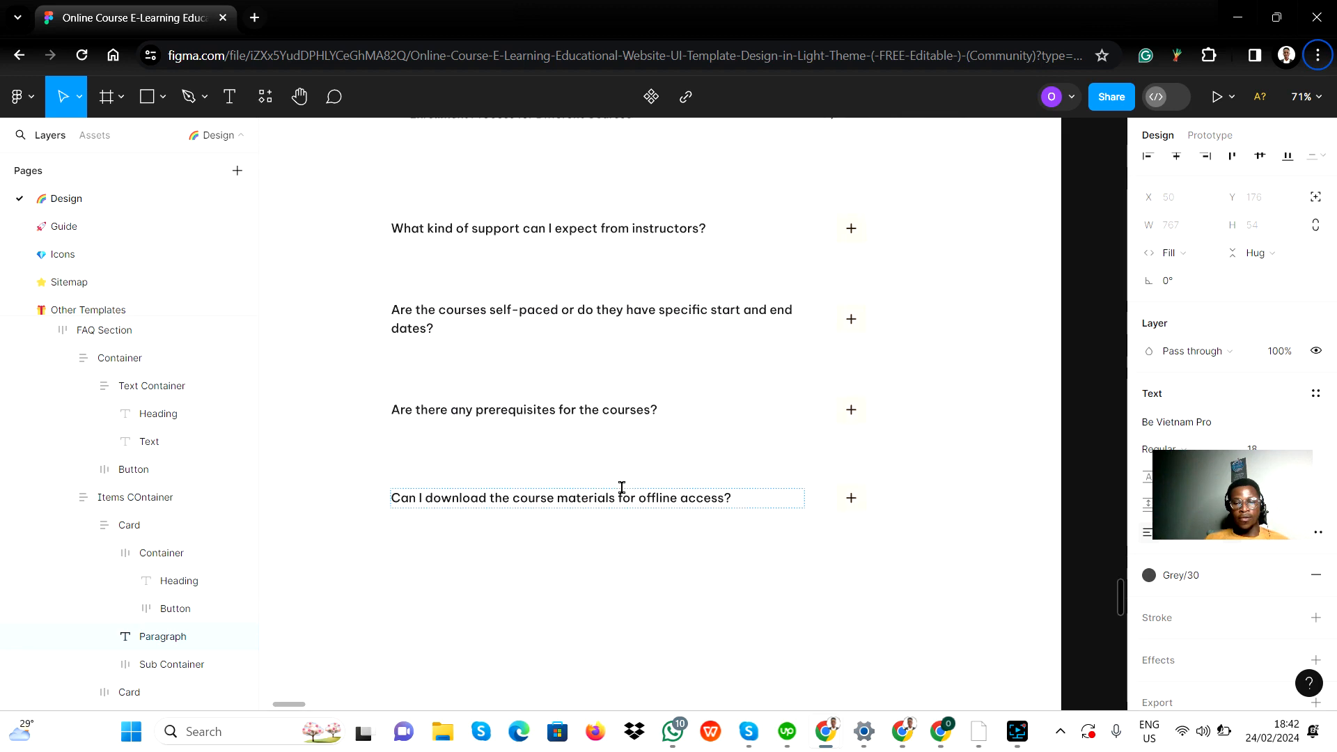
key(alt+Tab)
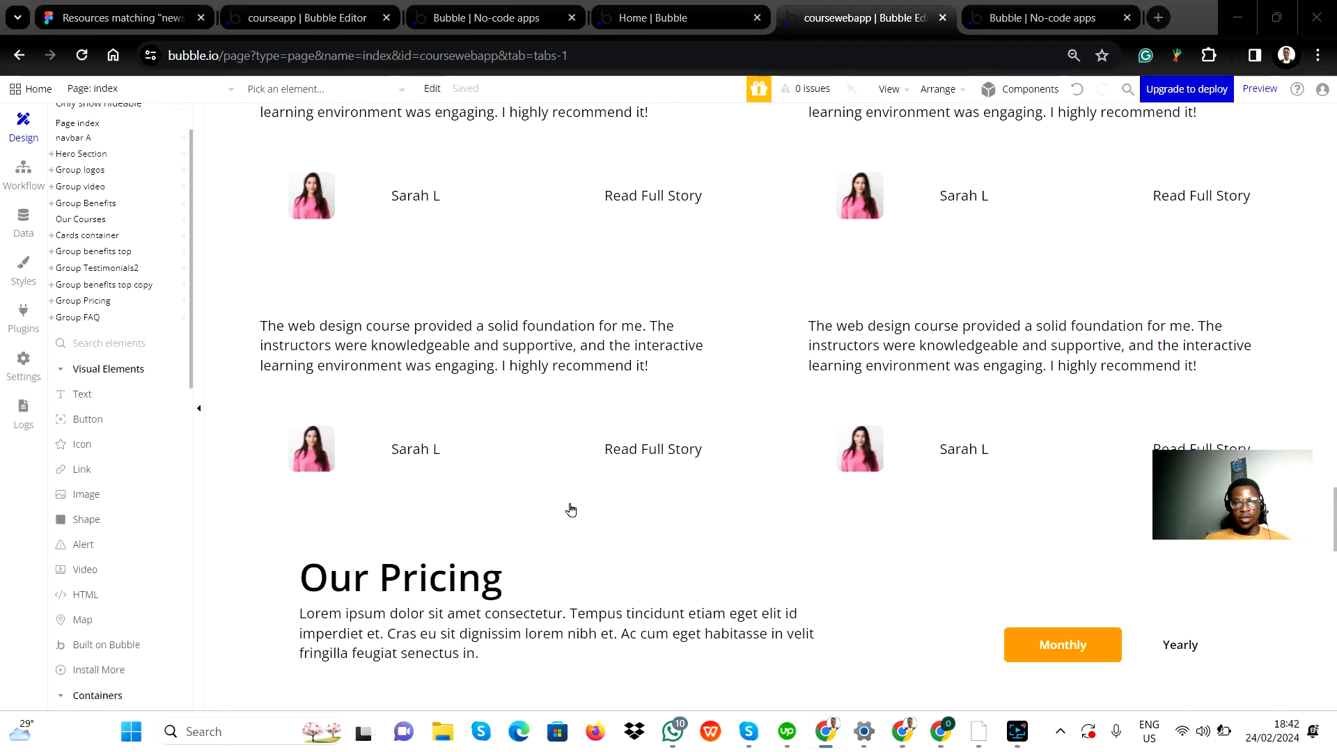
Step: Convert Group questions in the index page's FAQ section to a reusable element named "QA4"
scroll(557, 557, down, 6)
scroll(580, 552, down, 8)
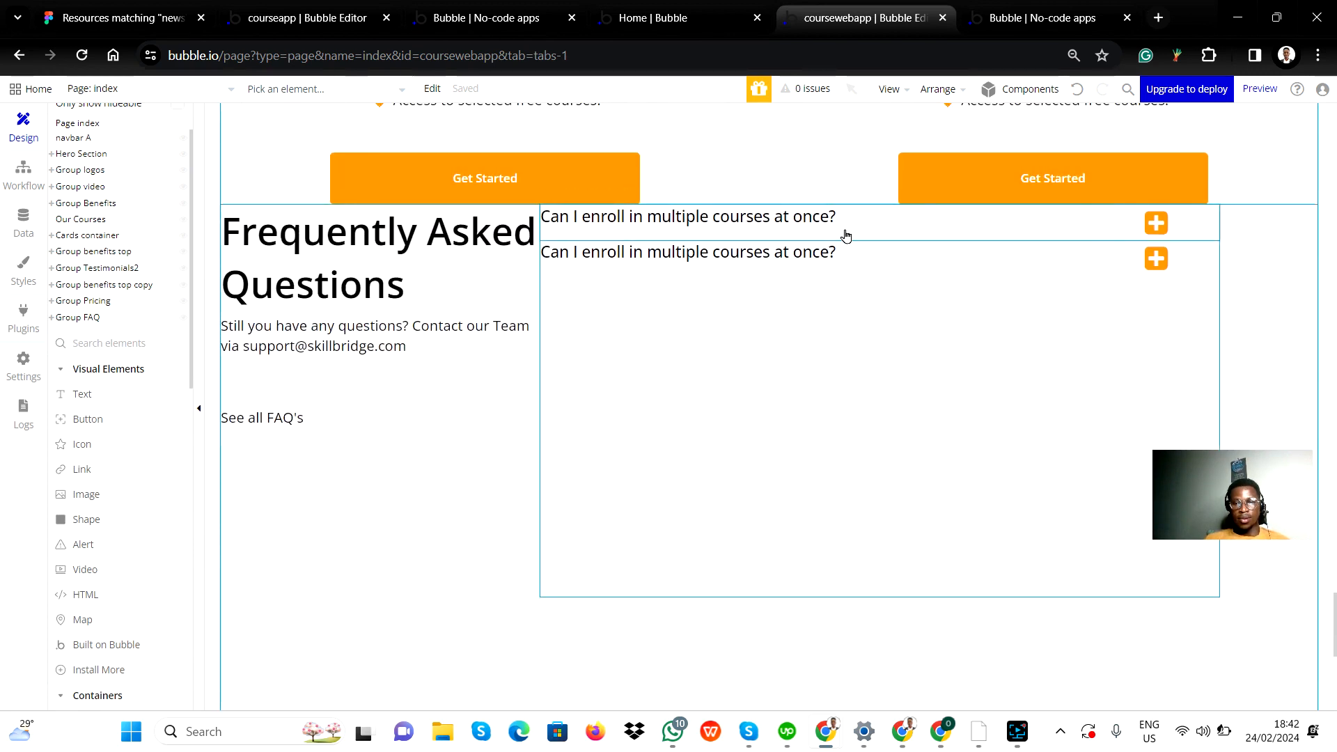
double_click(848, 230)
right_click(848, 230)
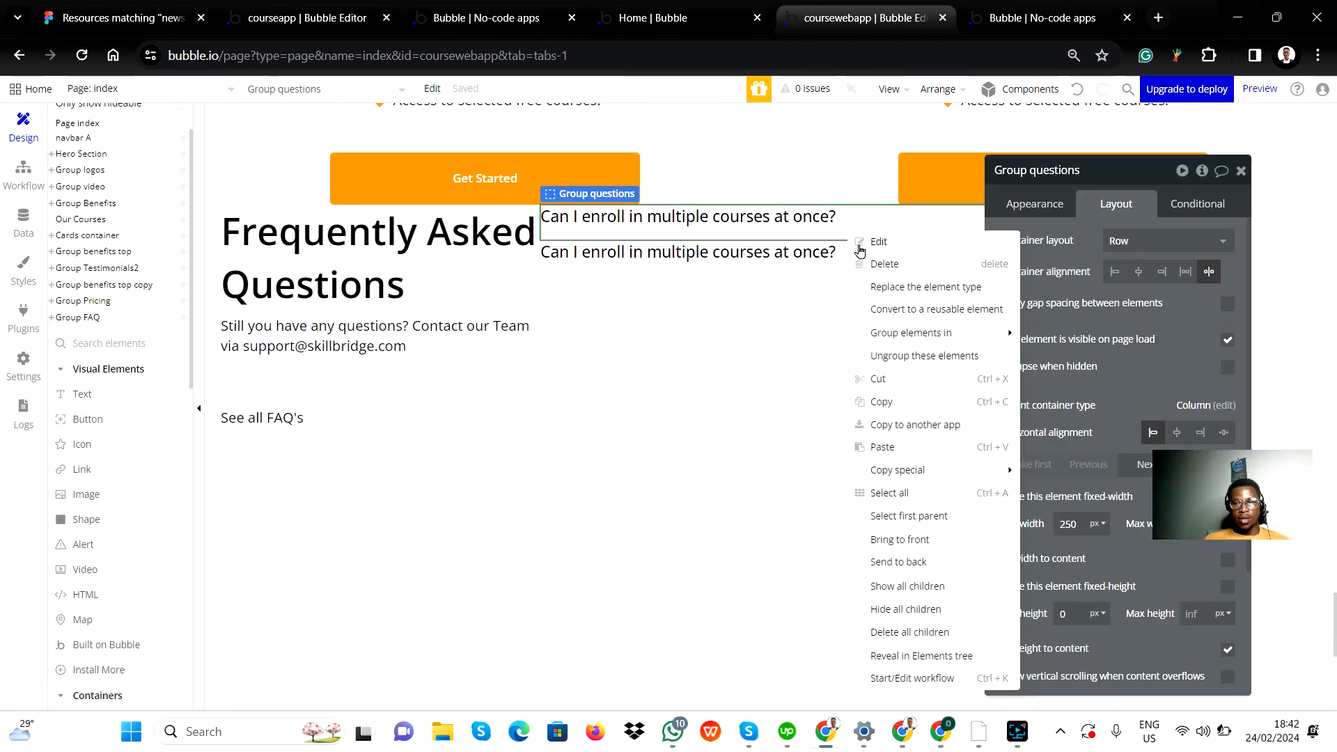
click(914, 310)
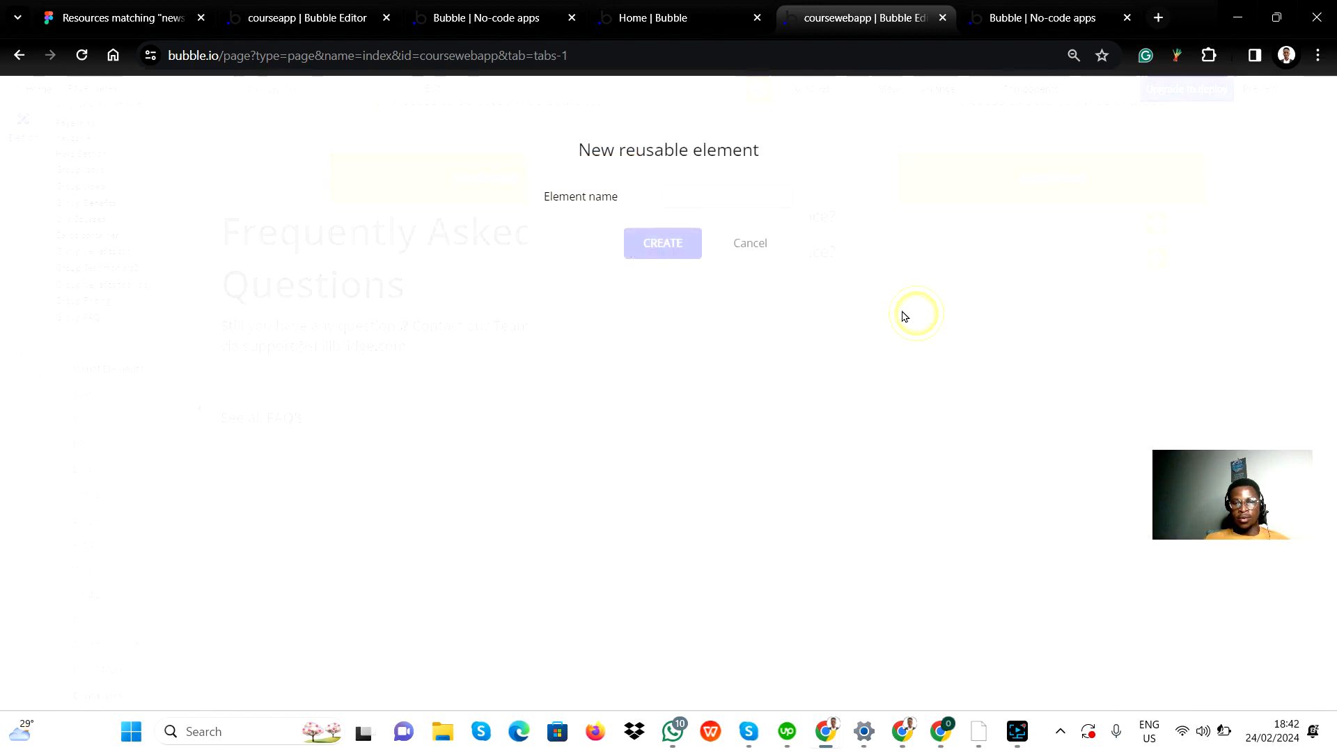
click(676, 198)
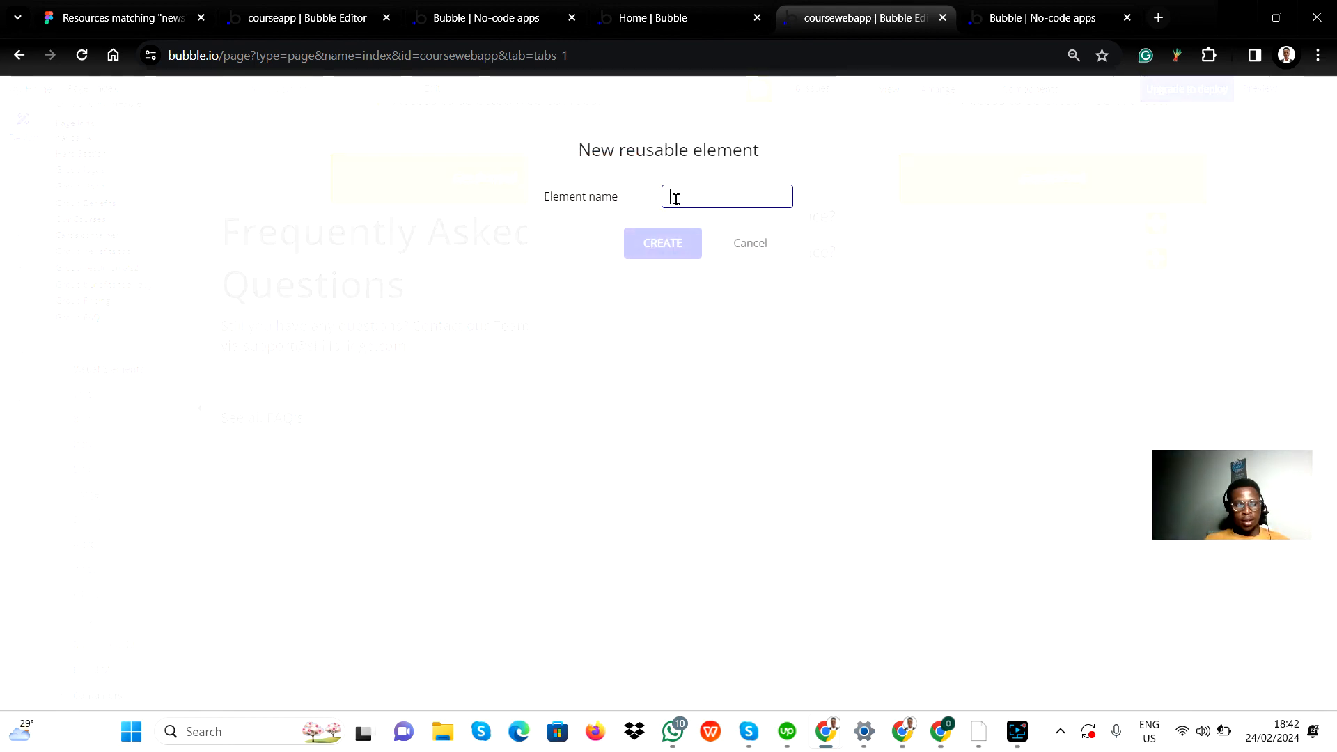
text(g)
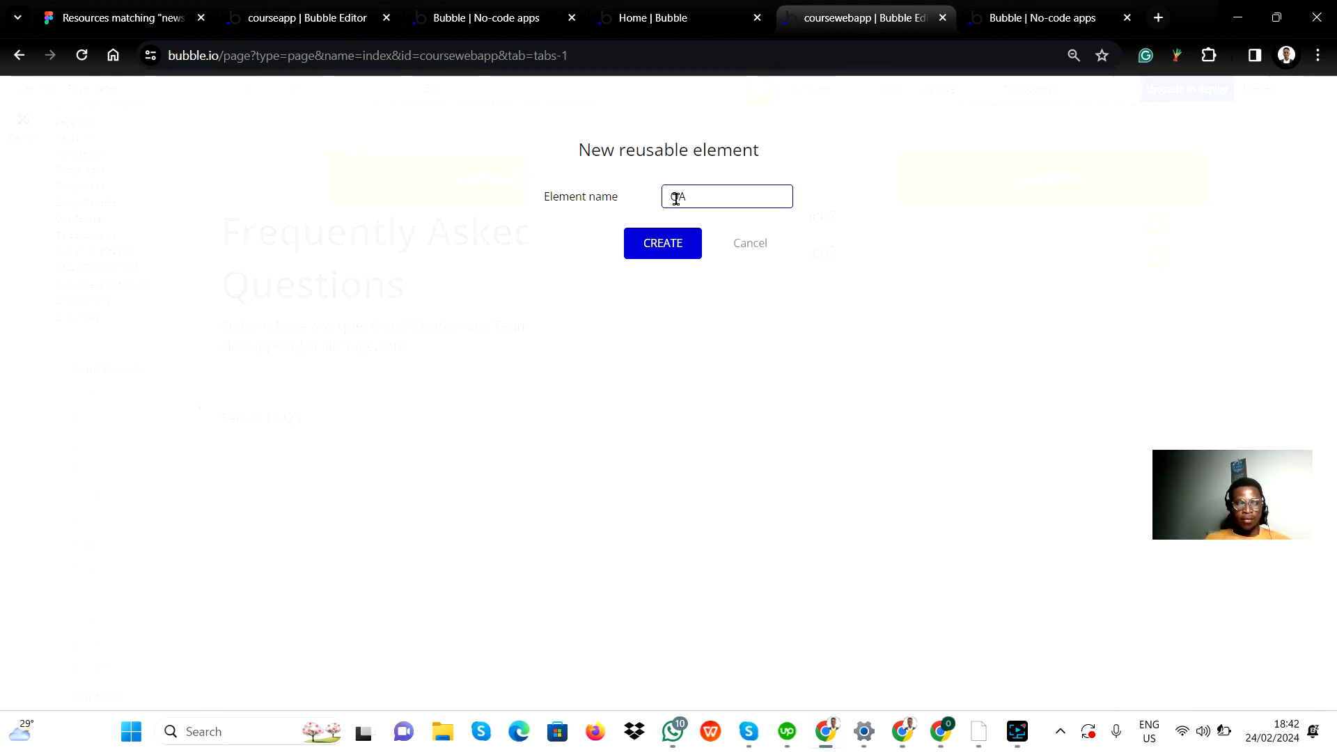
click(681, 242)
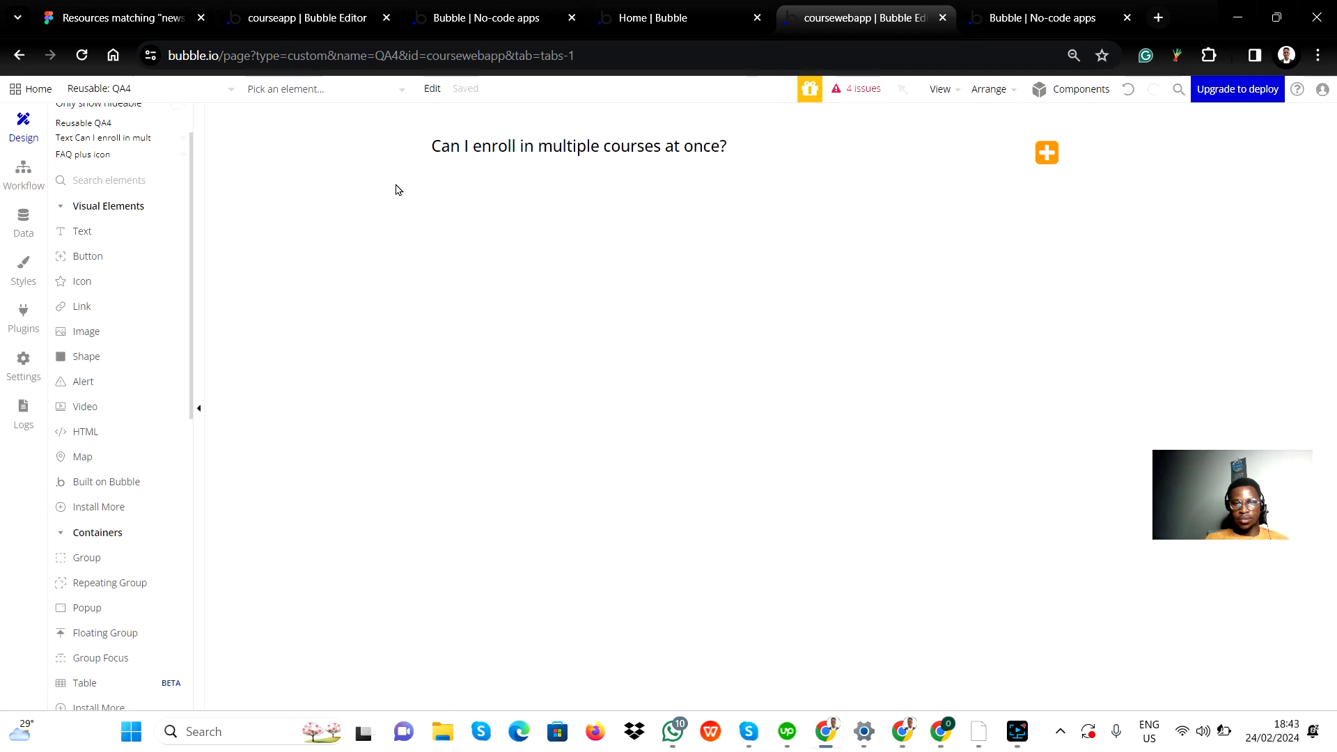
Step: Go from the QA4 reusable element back to the index page's FAQ section, closing navbar A's property editor
click(96, 87)
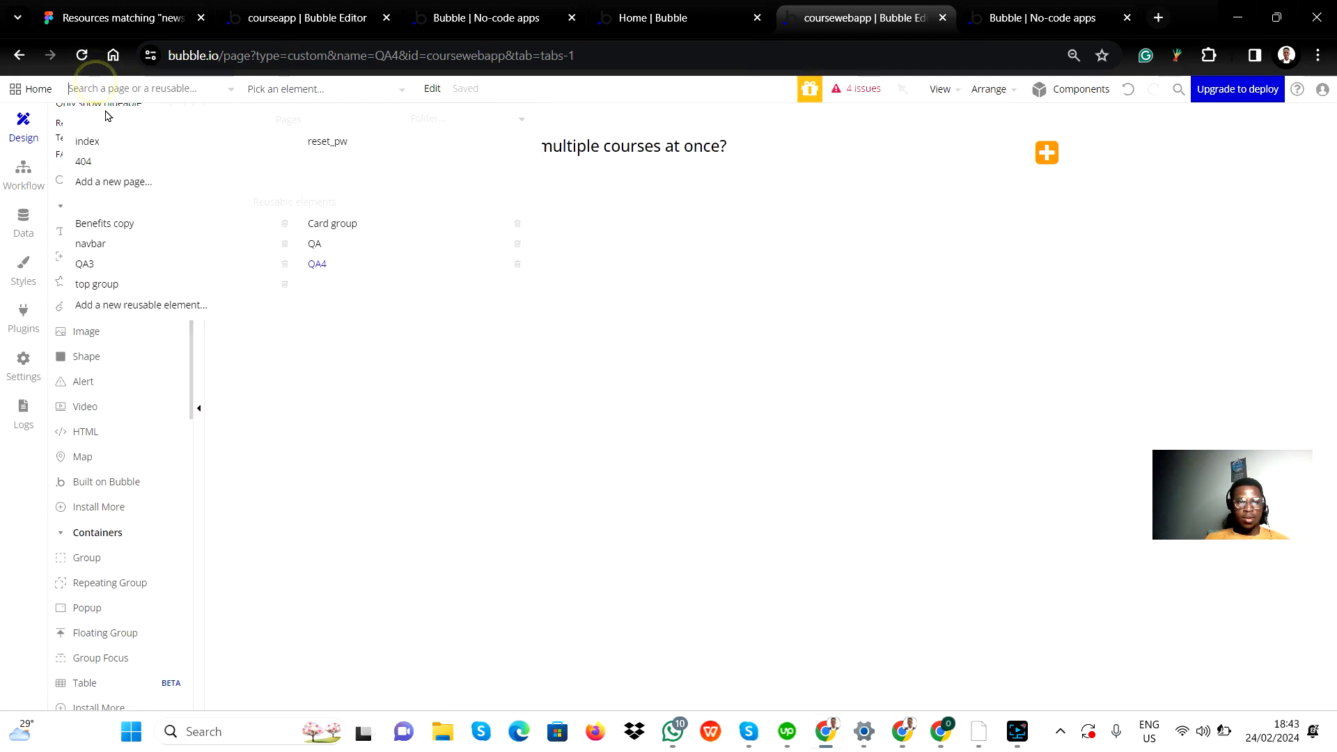
click(93, 146)
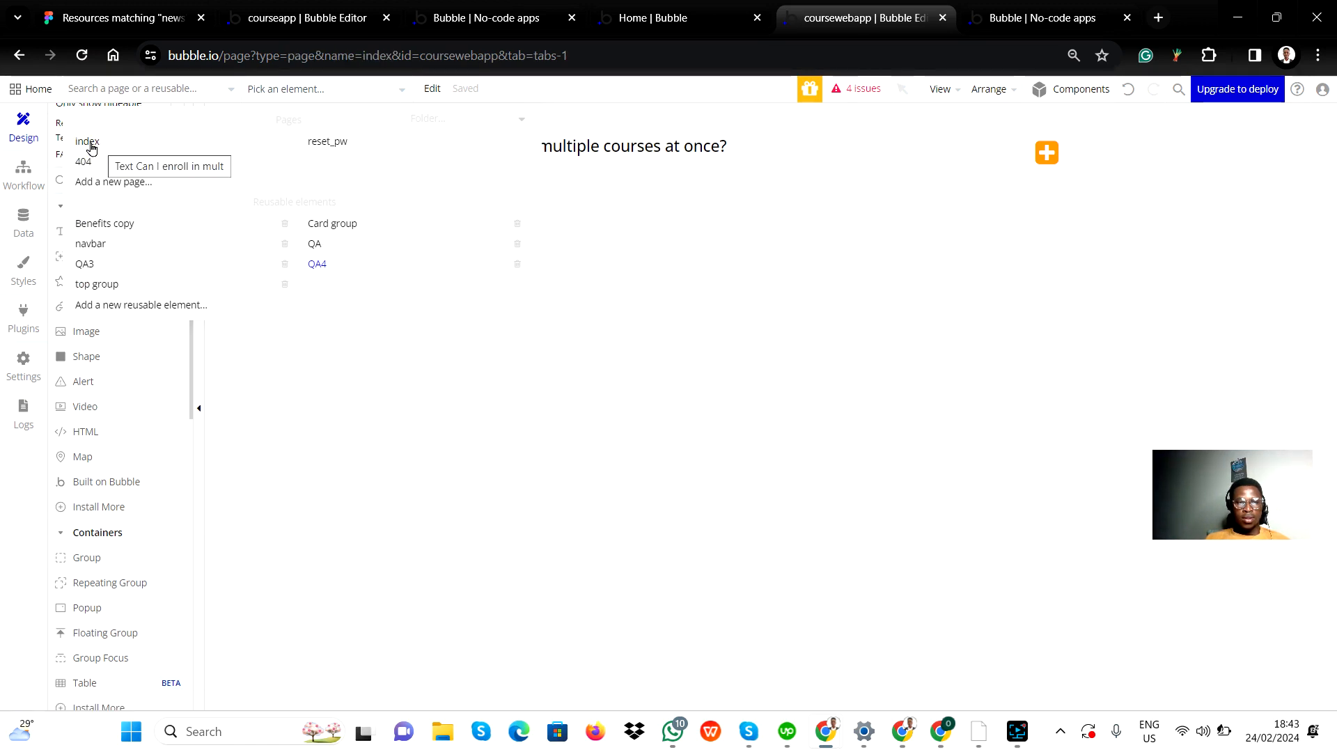
click(82, 138)
scroll(288, 298, down, 10)
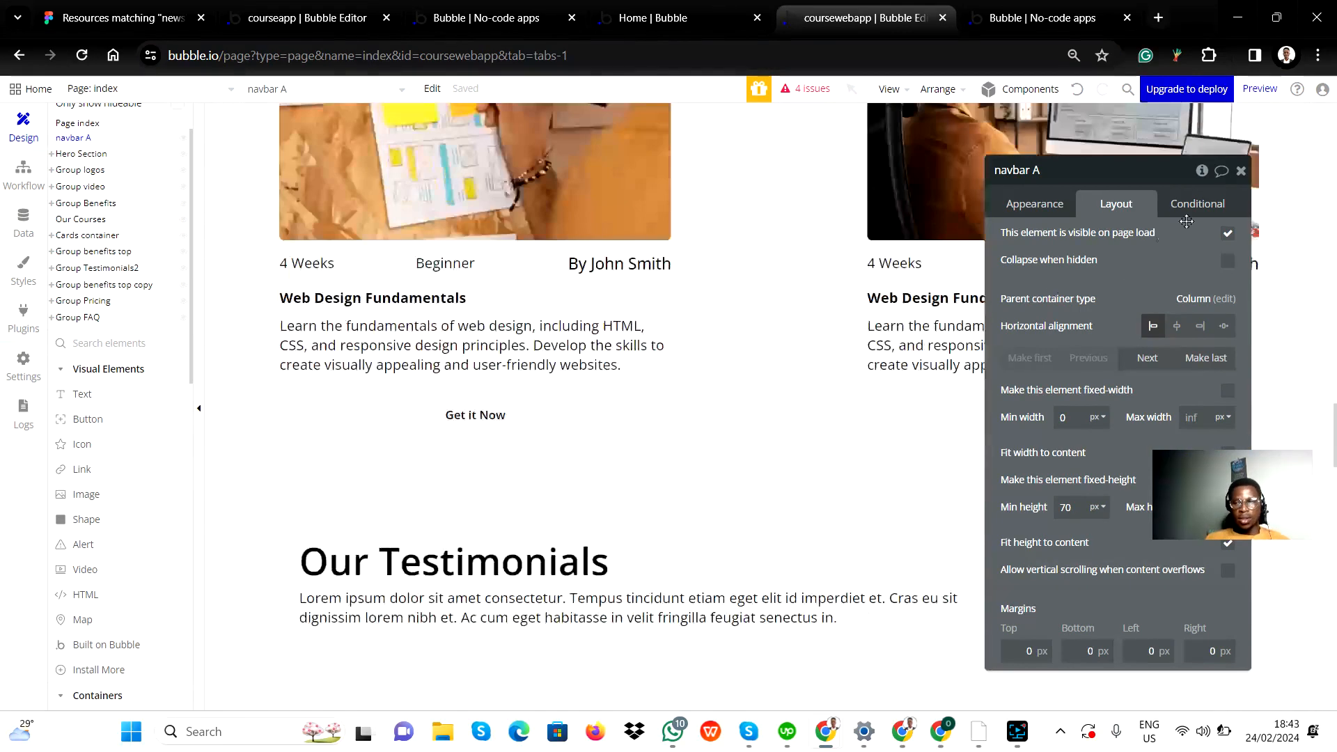
click(1240, 171)
scroll(698, 558, down, 15)
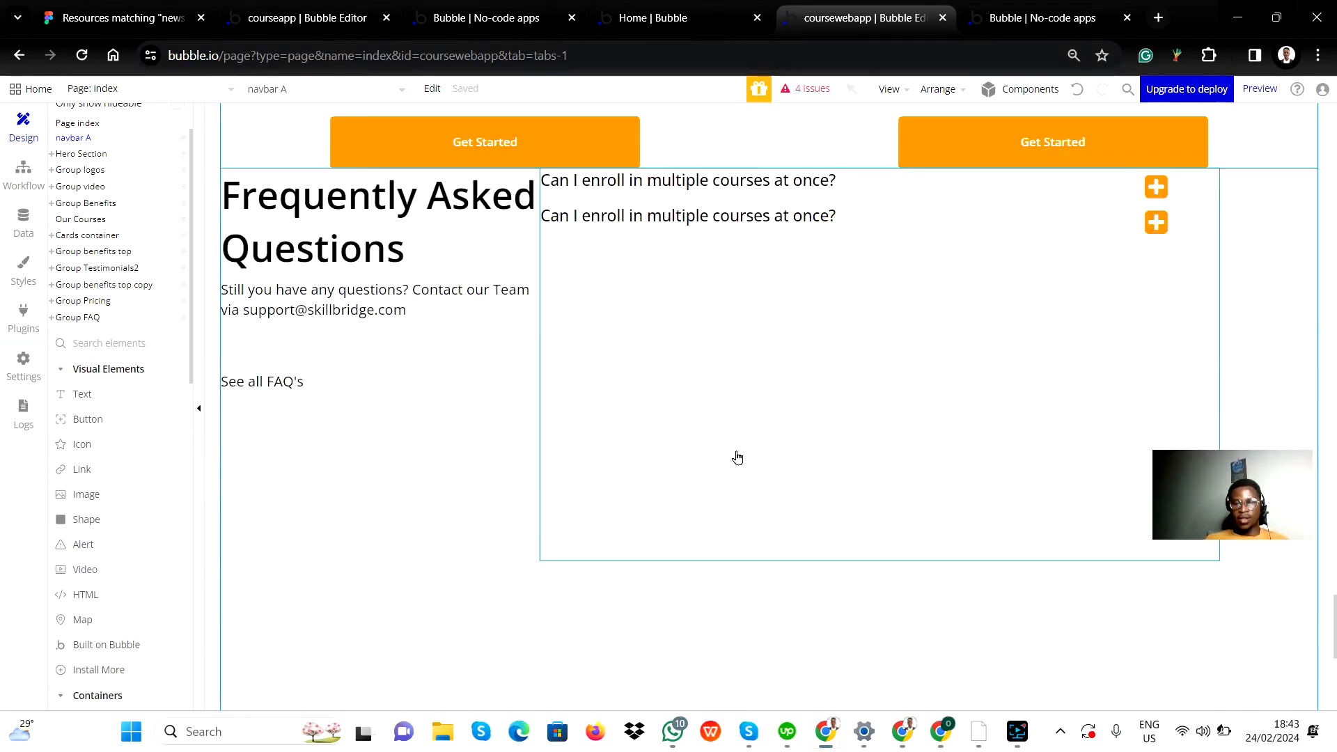
Step: Create another reusable element named "QA5" from Group questions in the FAQ section
scroll(728, 448, up, 5)
scroll(794, 409, up, 1)
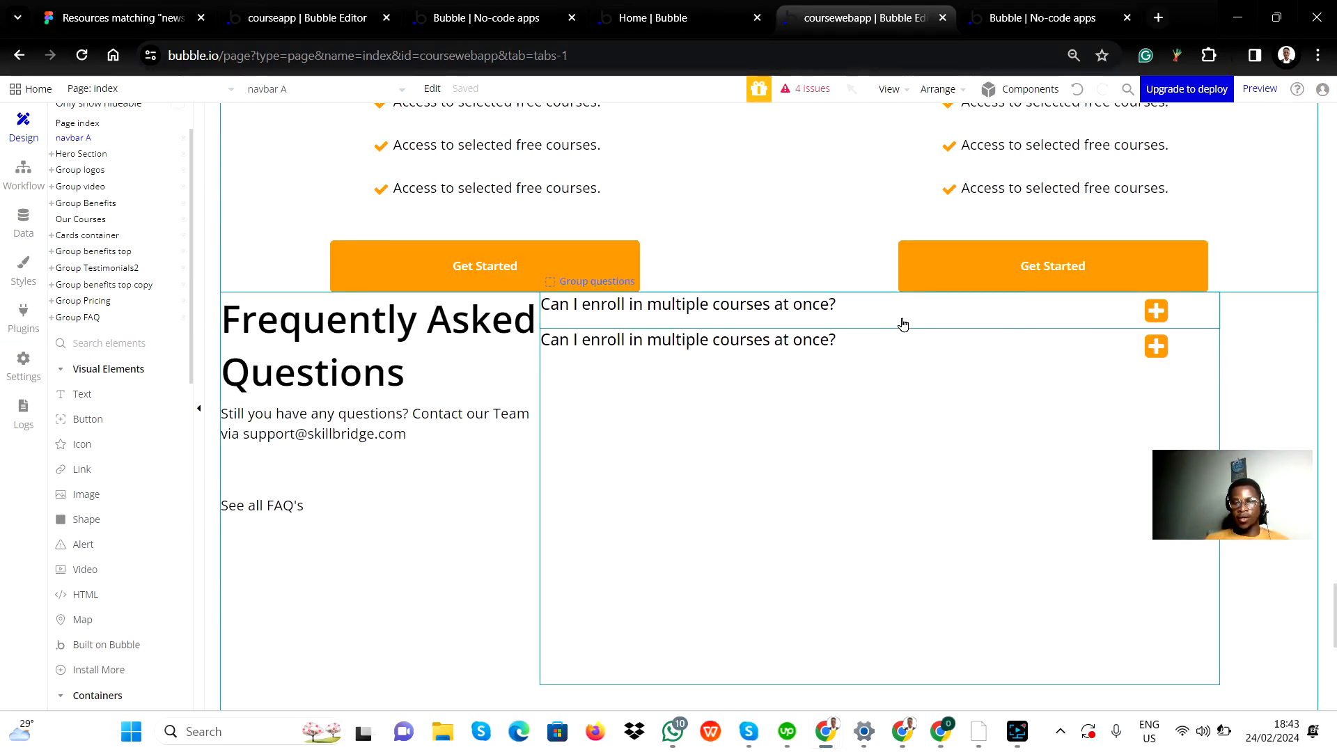
right_click(903, 323)
click(952, 328)
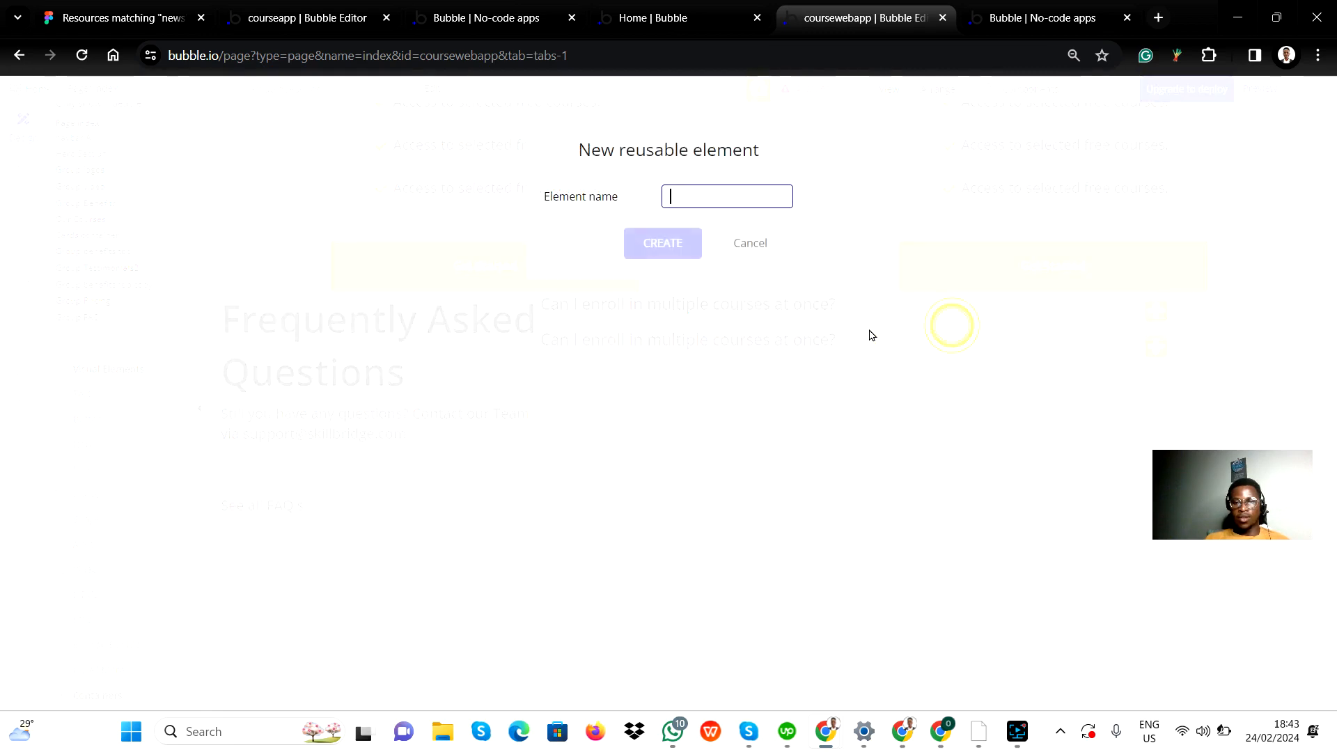
text(QA5)
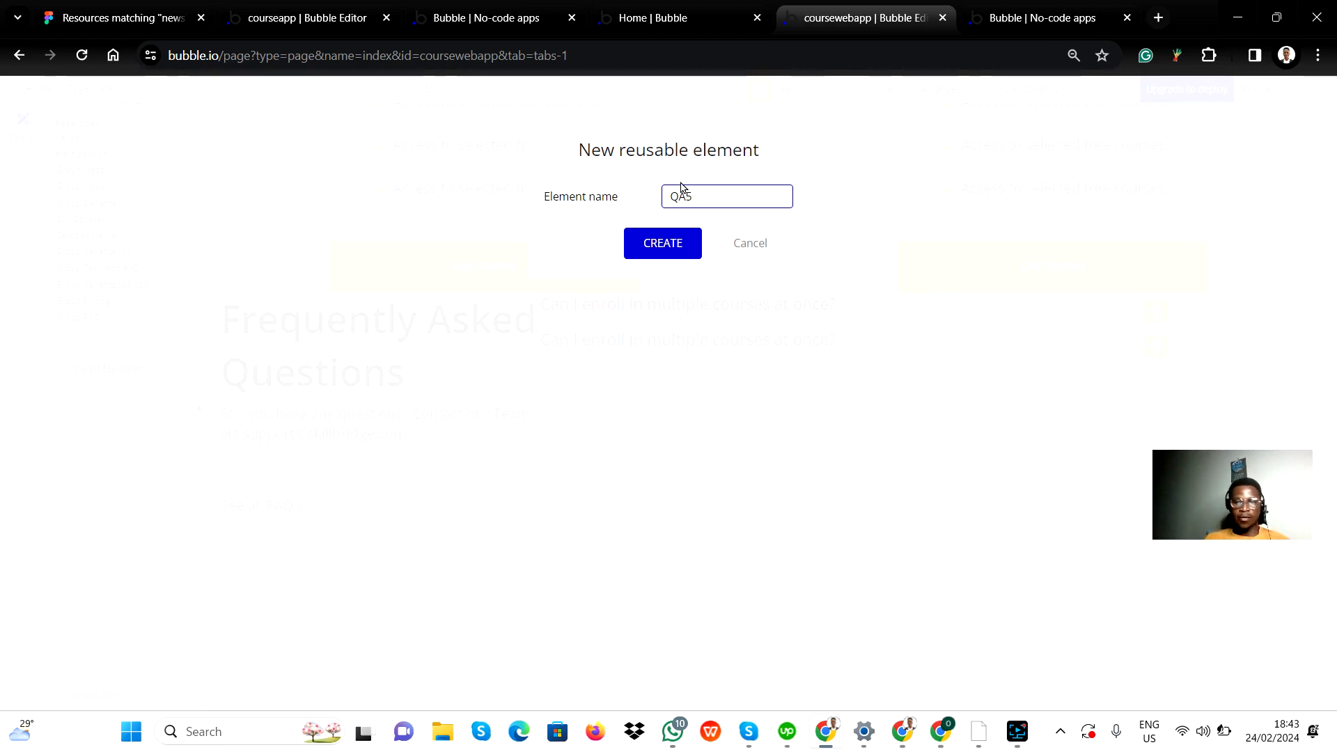
click(650, 244)
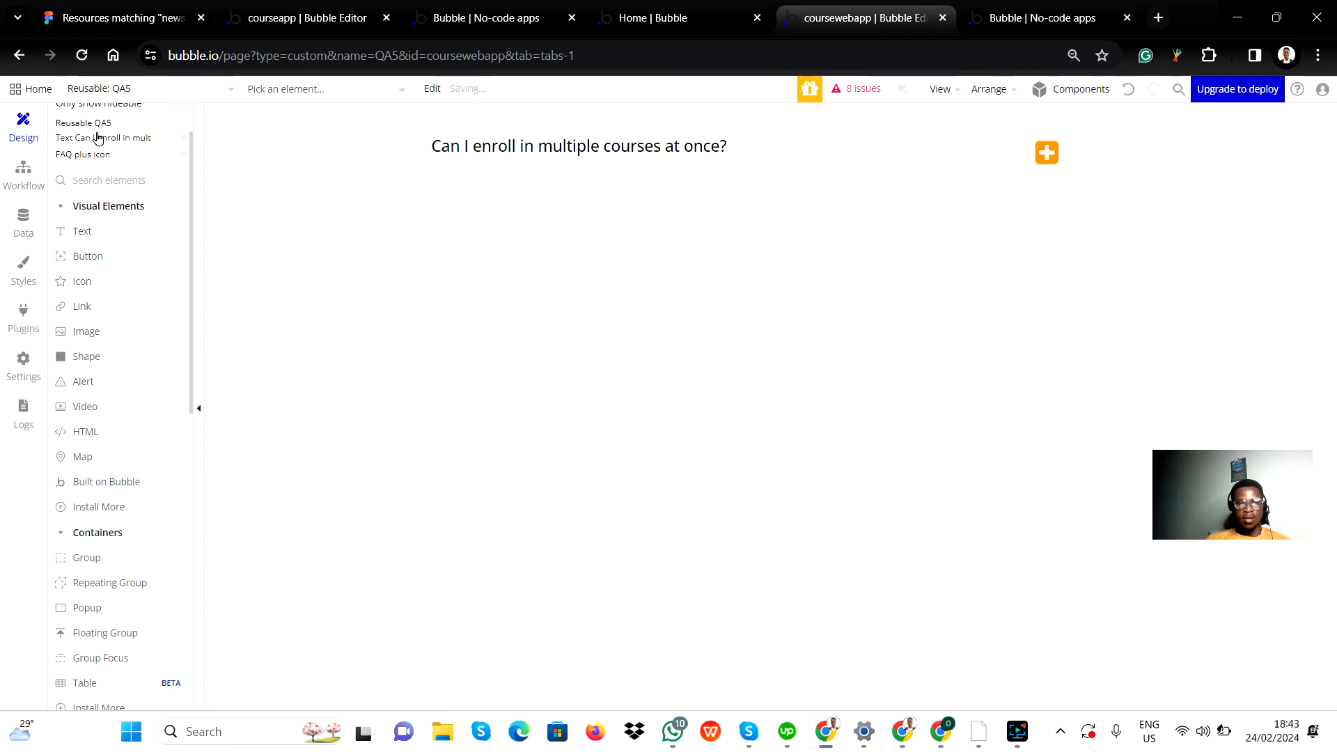
Step: Go from the QA5 reusable element back to the FAQ section of the index page
scroll(97, 136, up, 1)
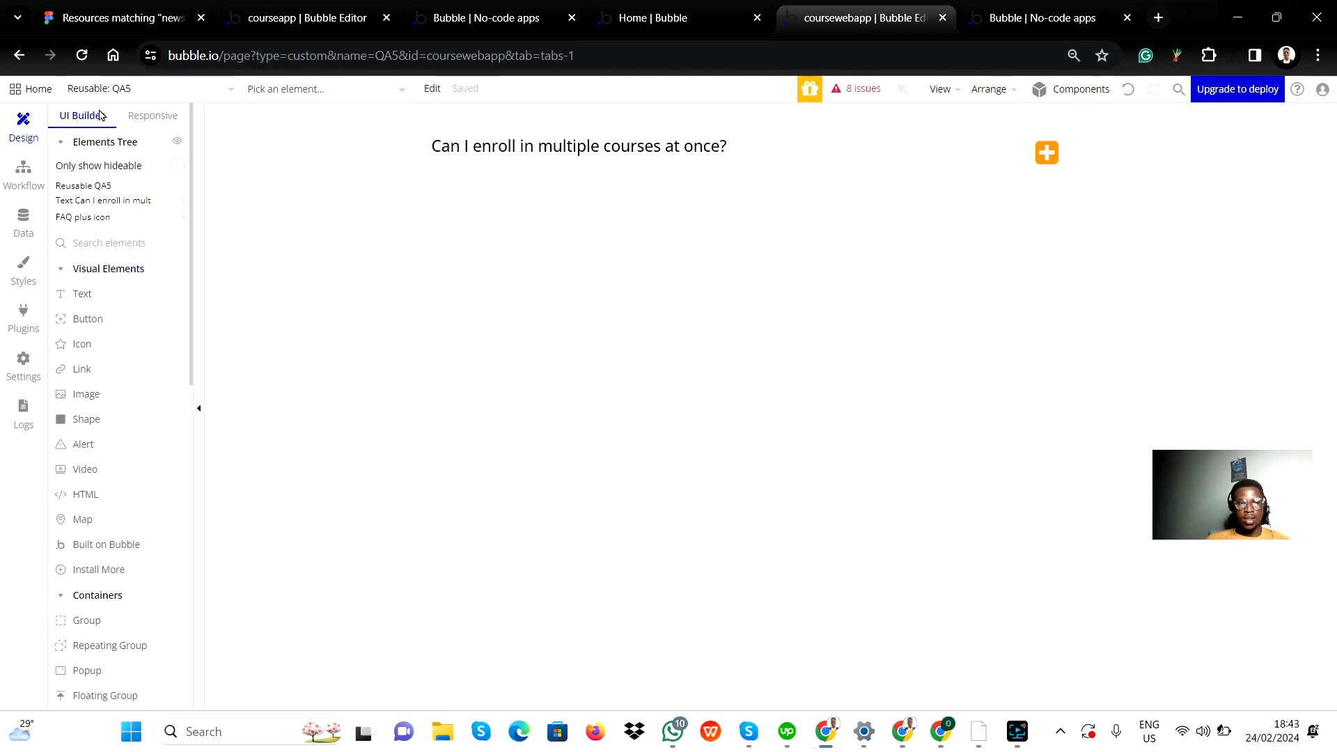
click(88, 91)
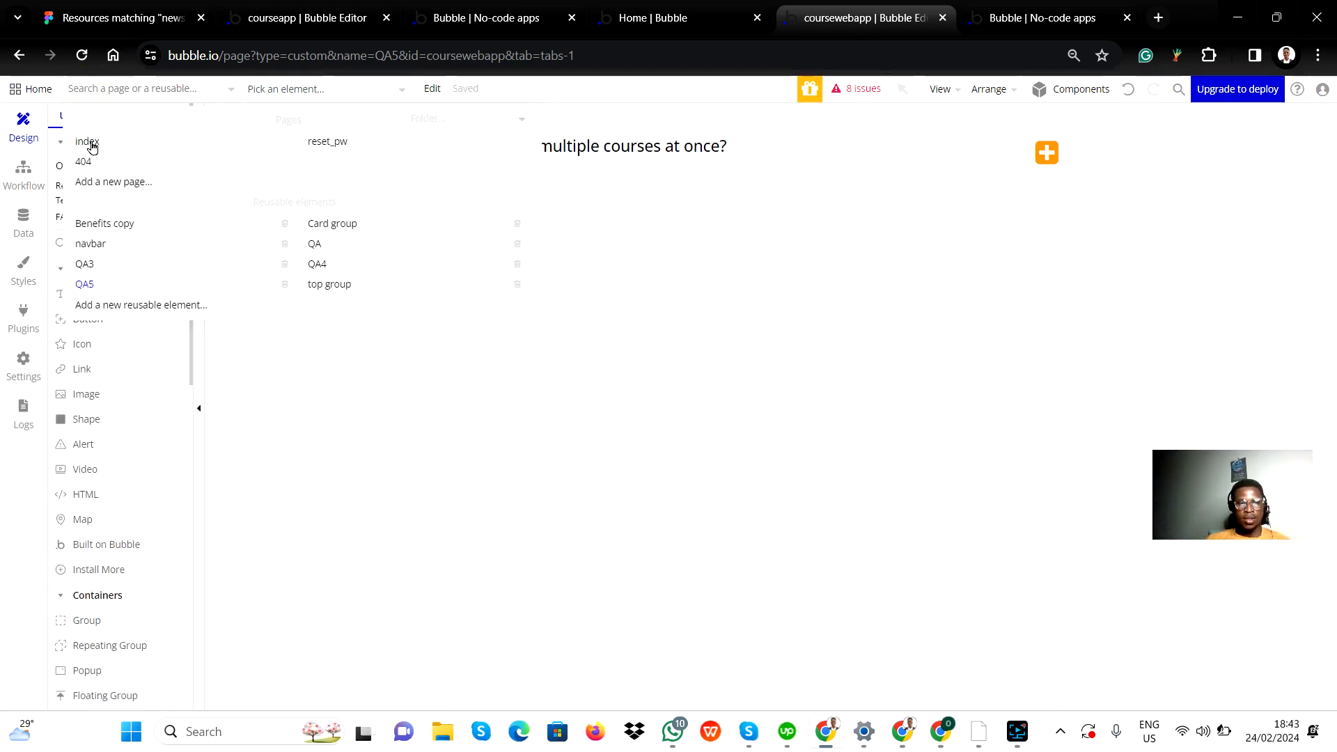
click(87, 143)
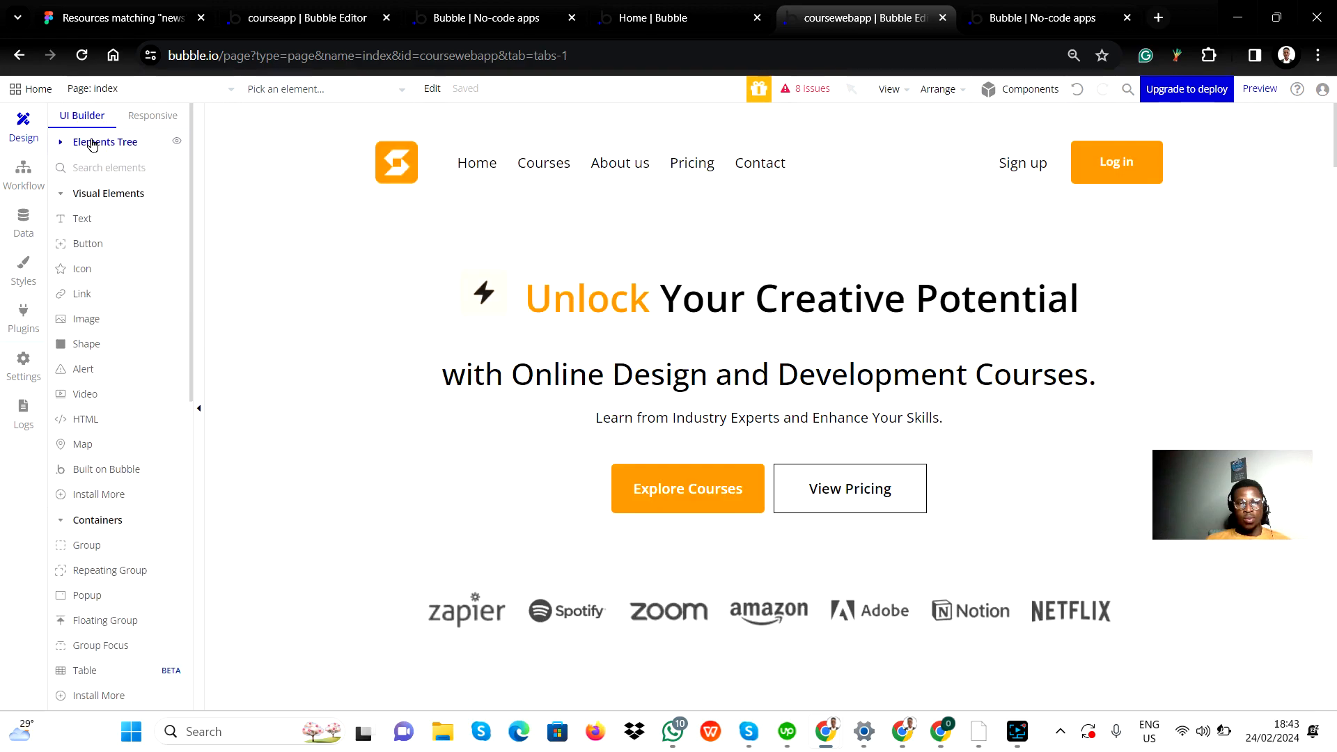
scroll(686, 419, down, 8)
scroll(685, 418, down, 15)
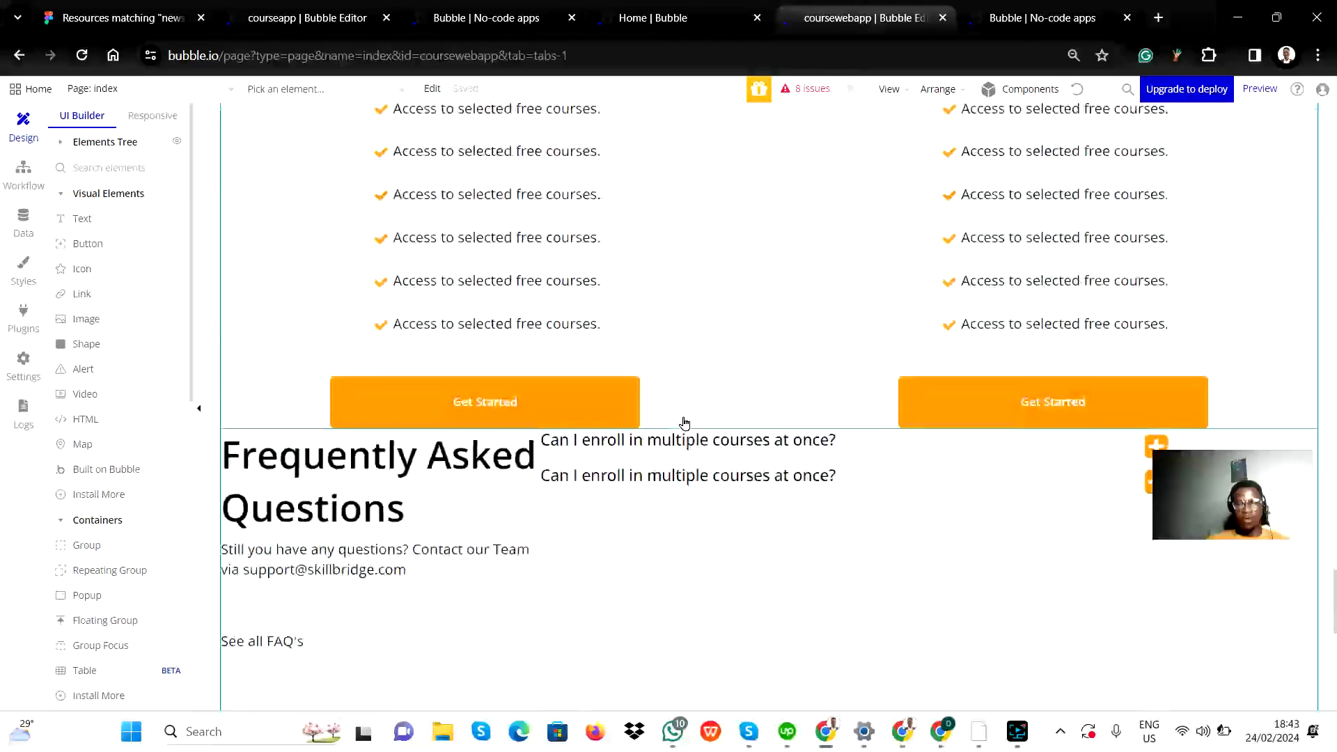
Step: Open the QA reusable element for editing from its instance below the first question in the FAQ section
scroll(684, 422, up, 4)
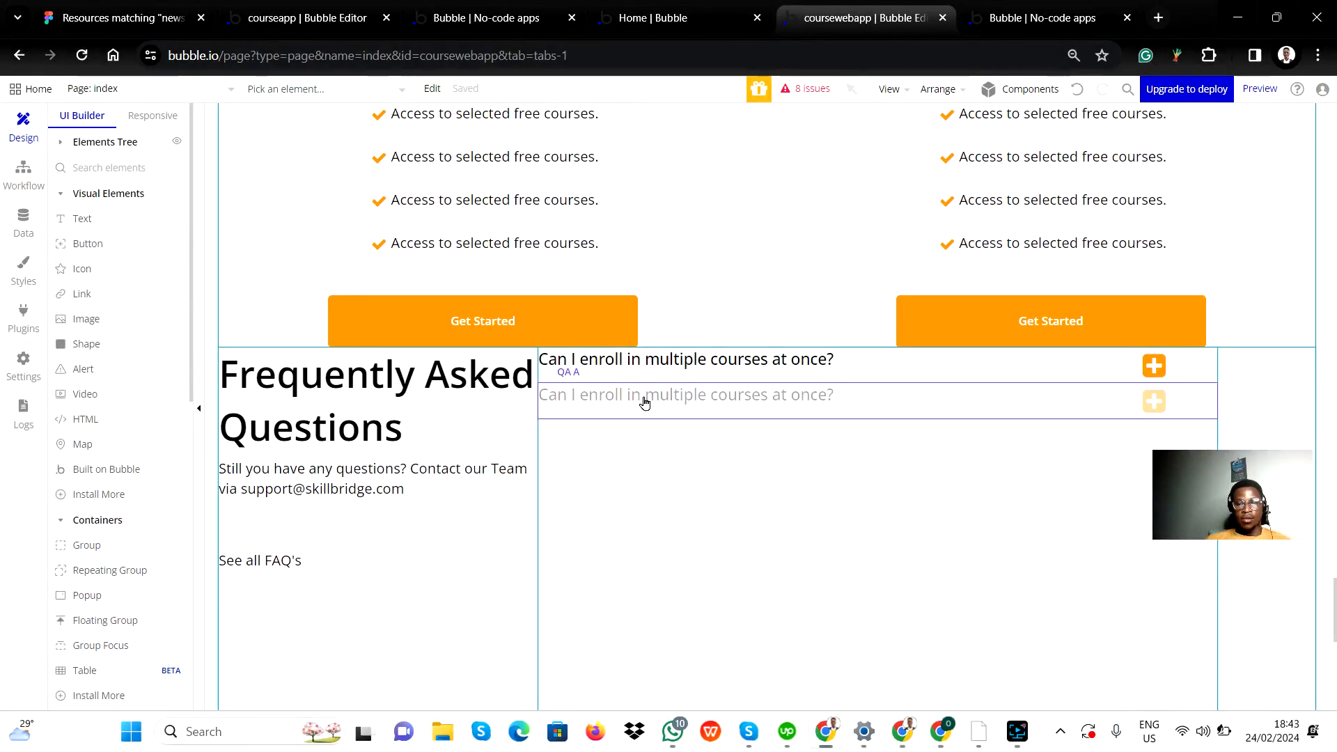
click(644, 395)
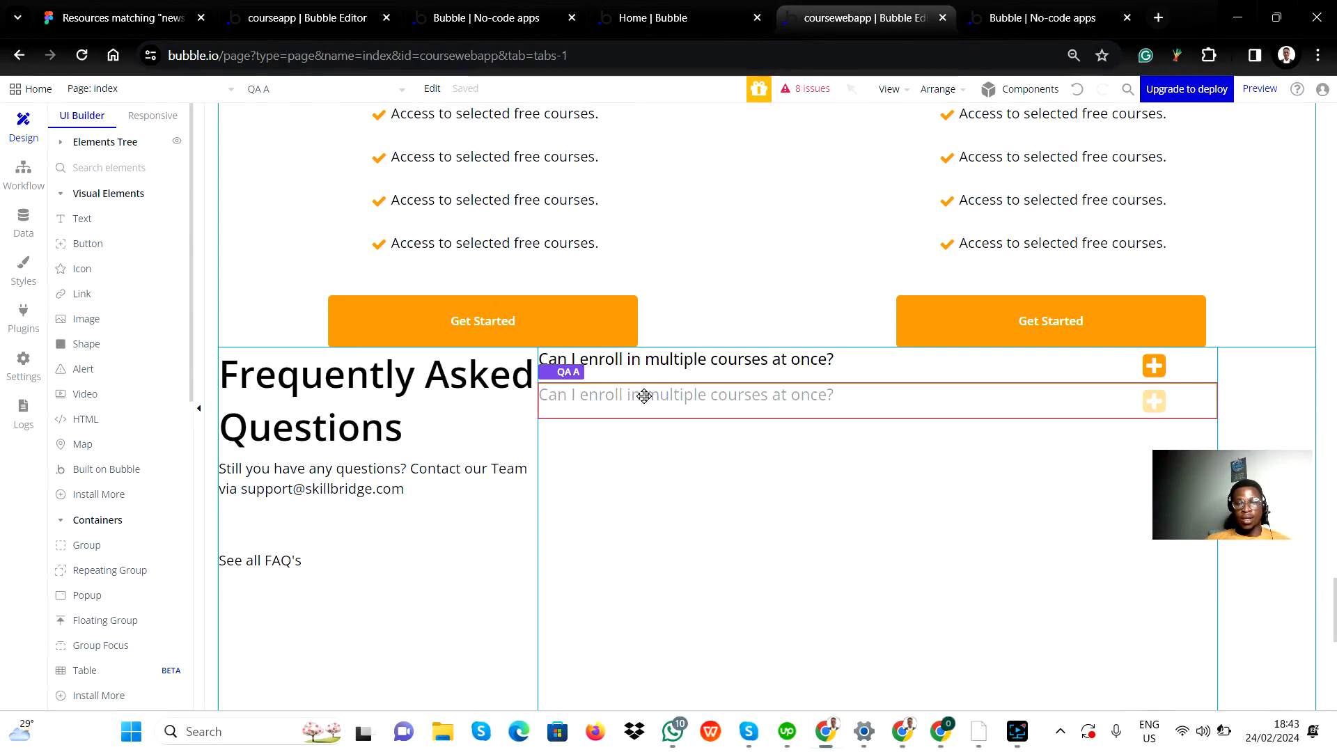
right_click(644, 396)
right_click(677, 401)
click(677, 400)
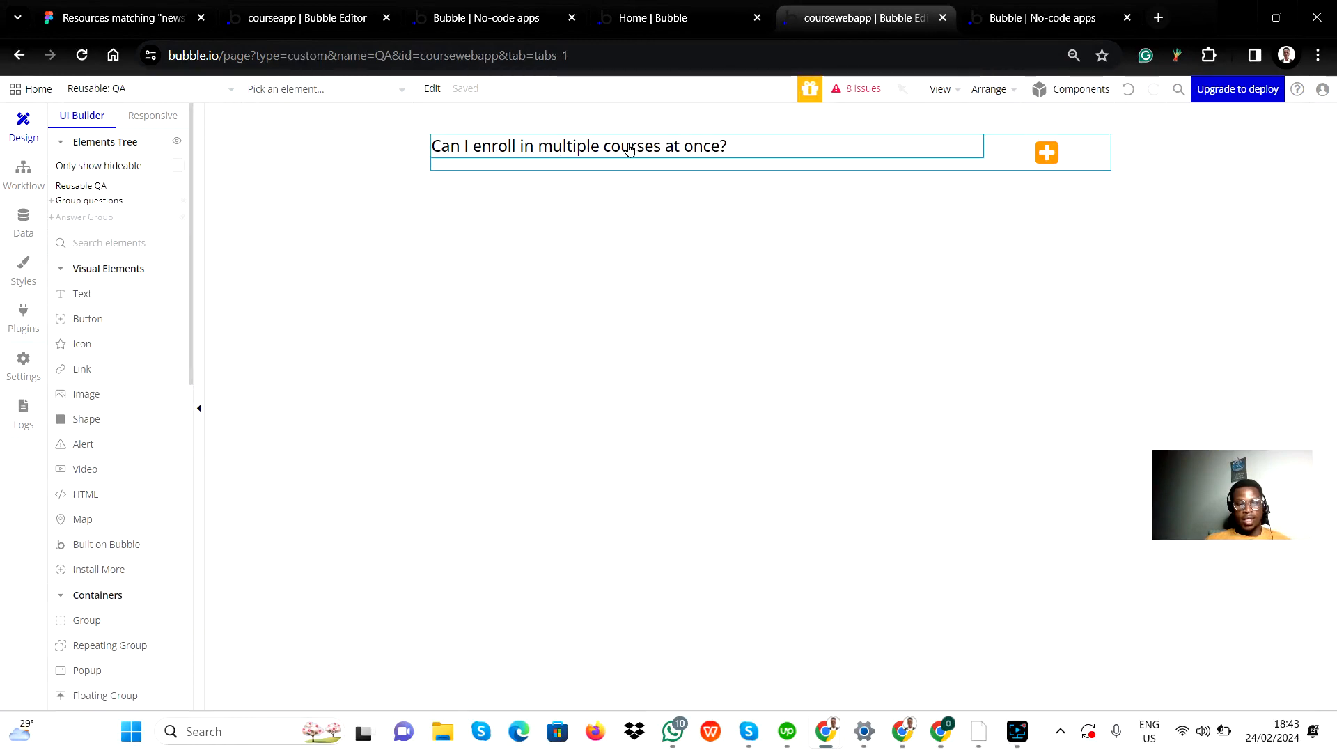
Step: Switch to the Figma design and copy the FAQ question "What kind of support can I expect from instructors?"
key(alt+Tab)
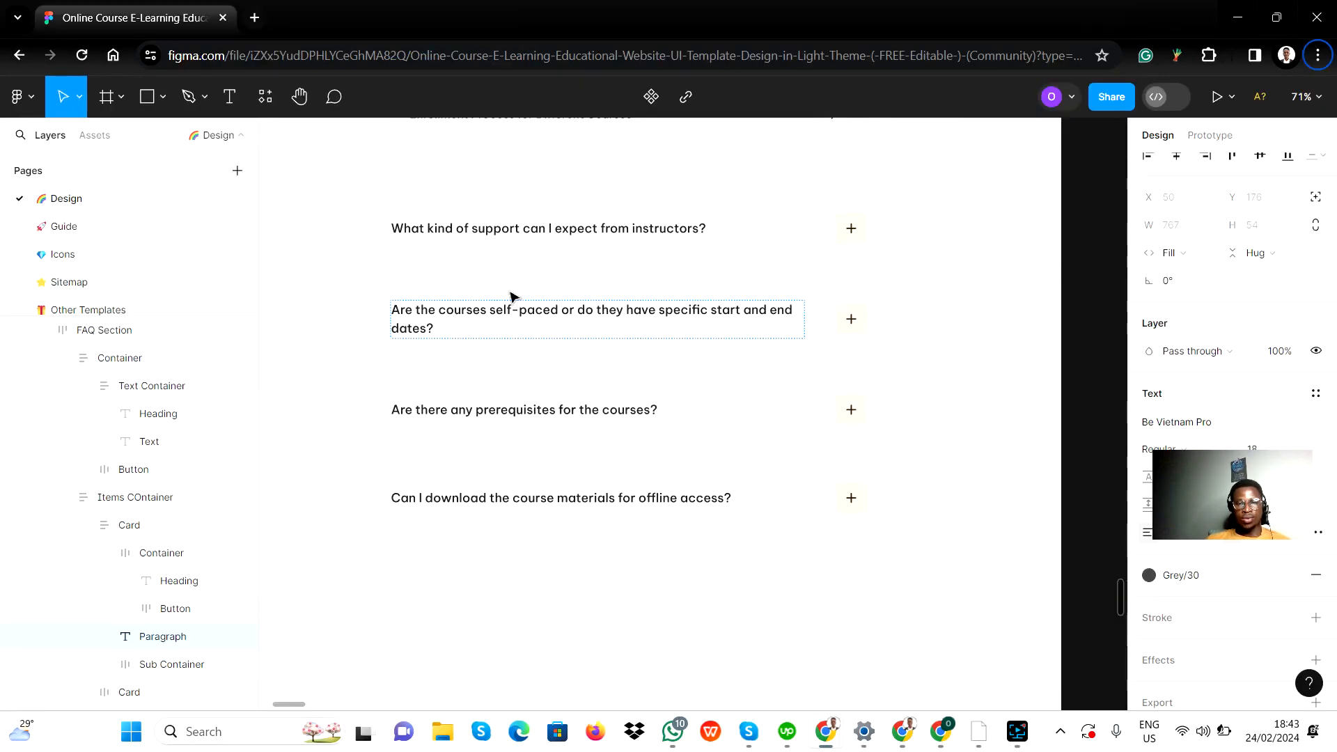
scroll(513, 267, up, 5)
scroll(536, 446, down, 2)
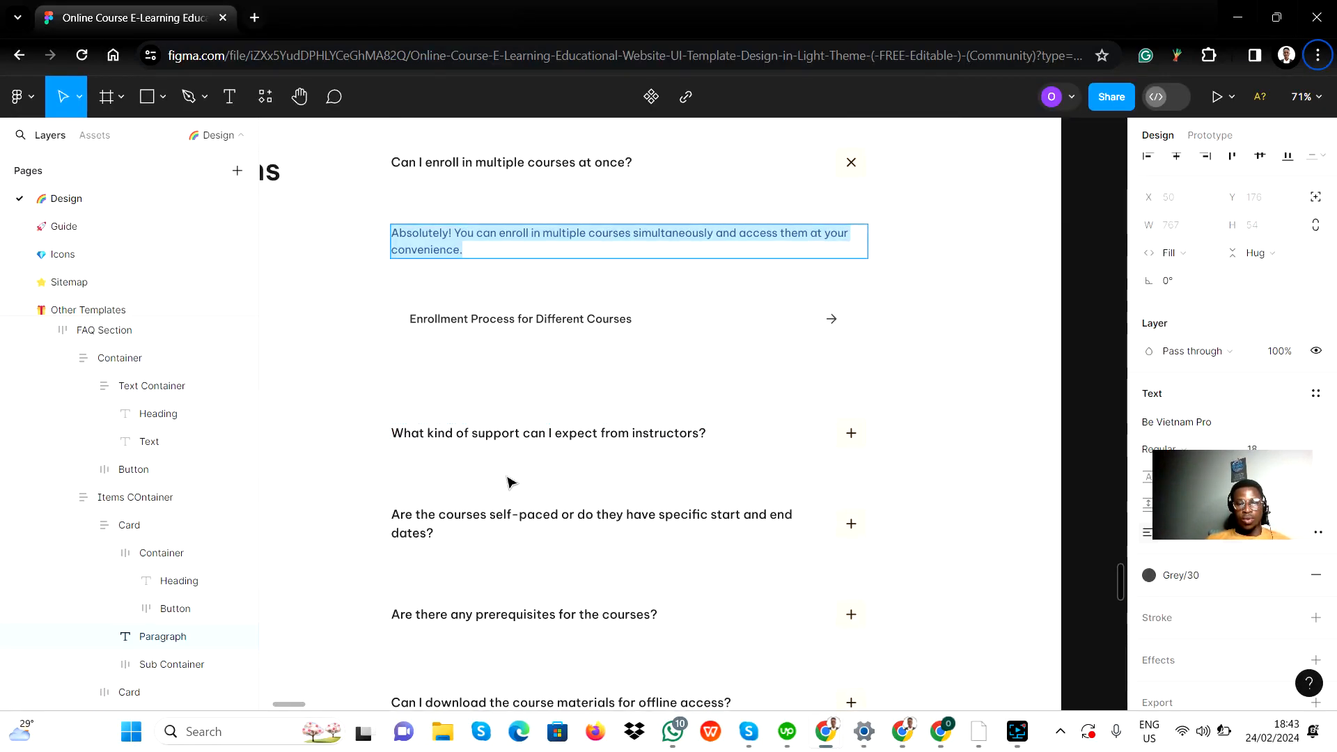
double_click(516, 435)
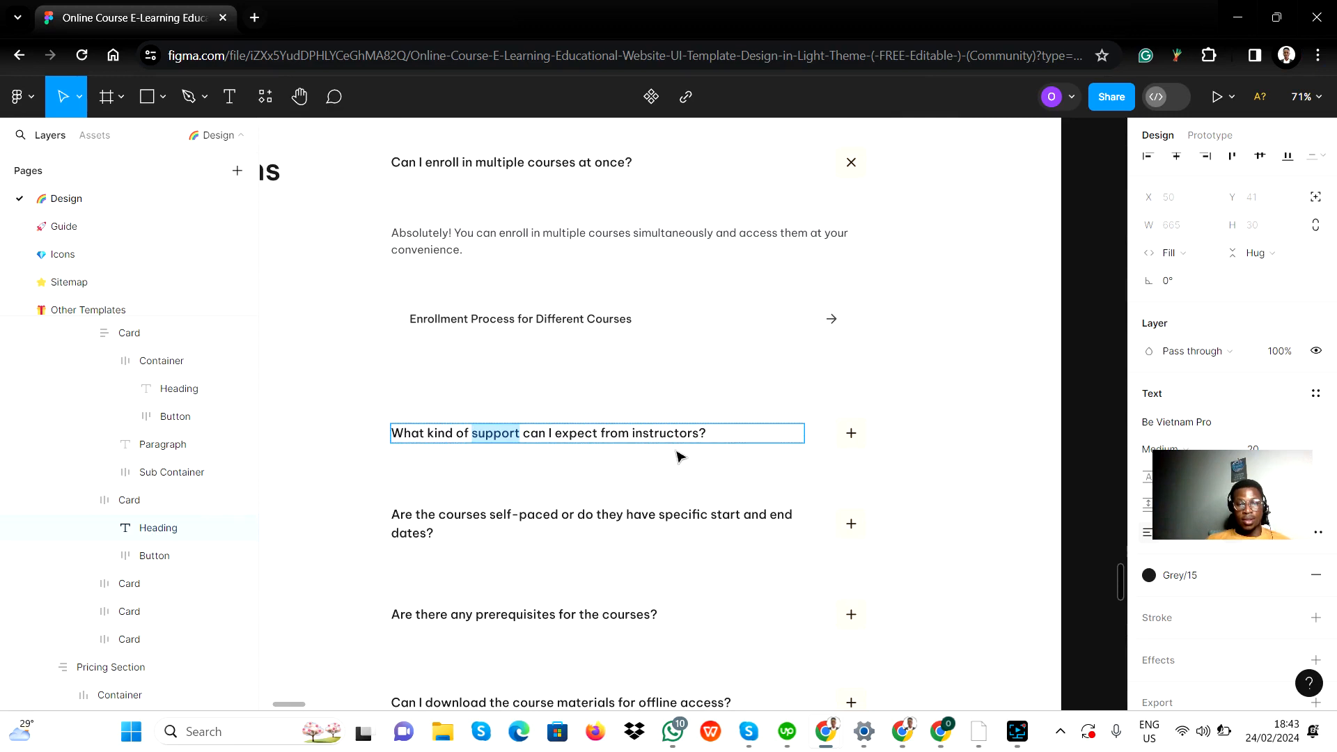
key(ctrl+a)
key(ctrl+c)
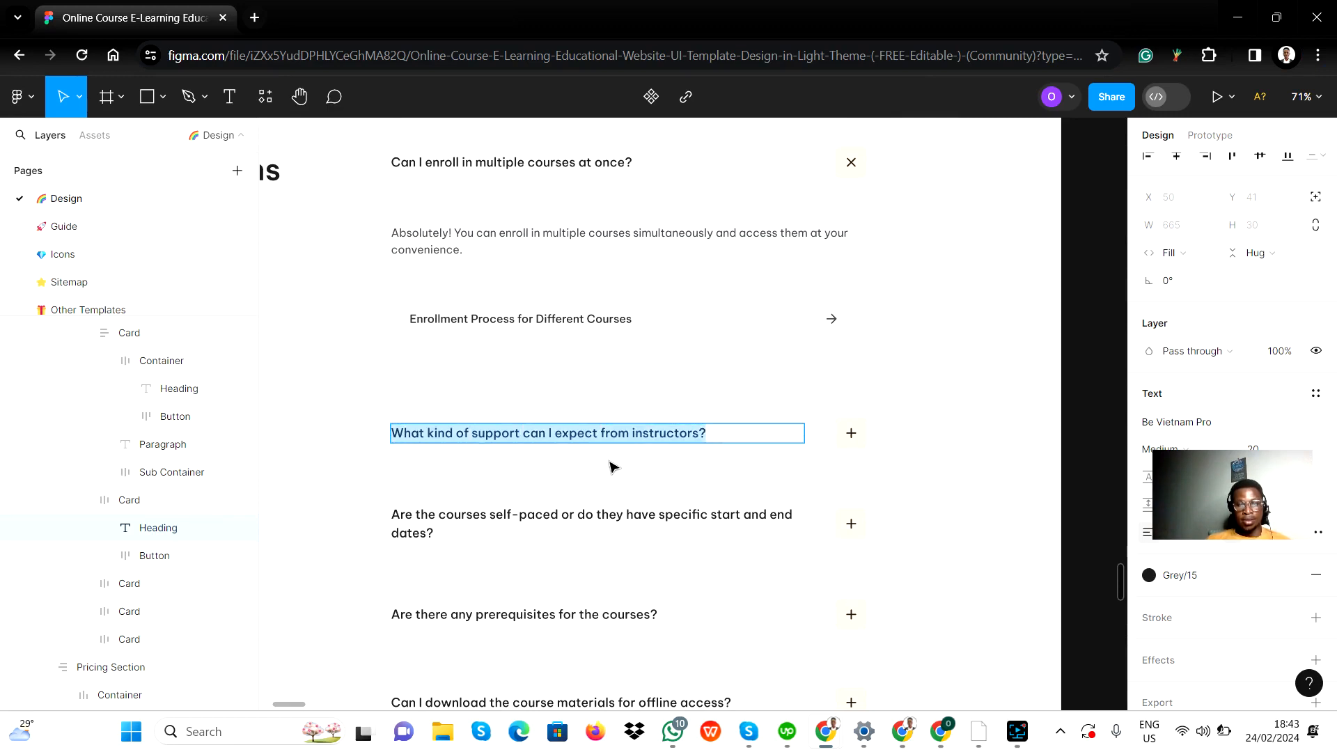
Step: Back in Bubble, replace the QA element's question text with "What kind of support can I expect from instructors?" and close its property editor
key(alt+Tab)
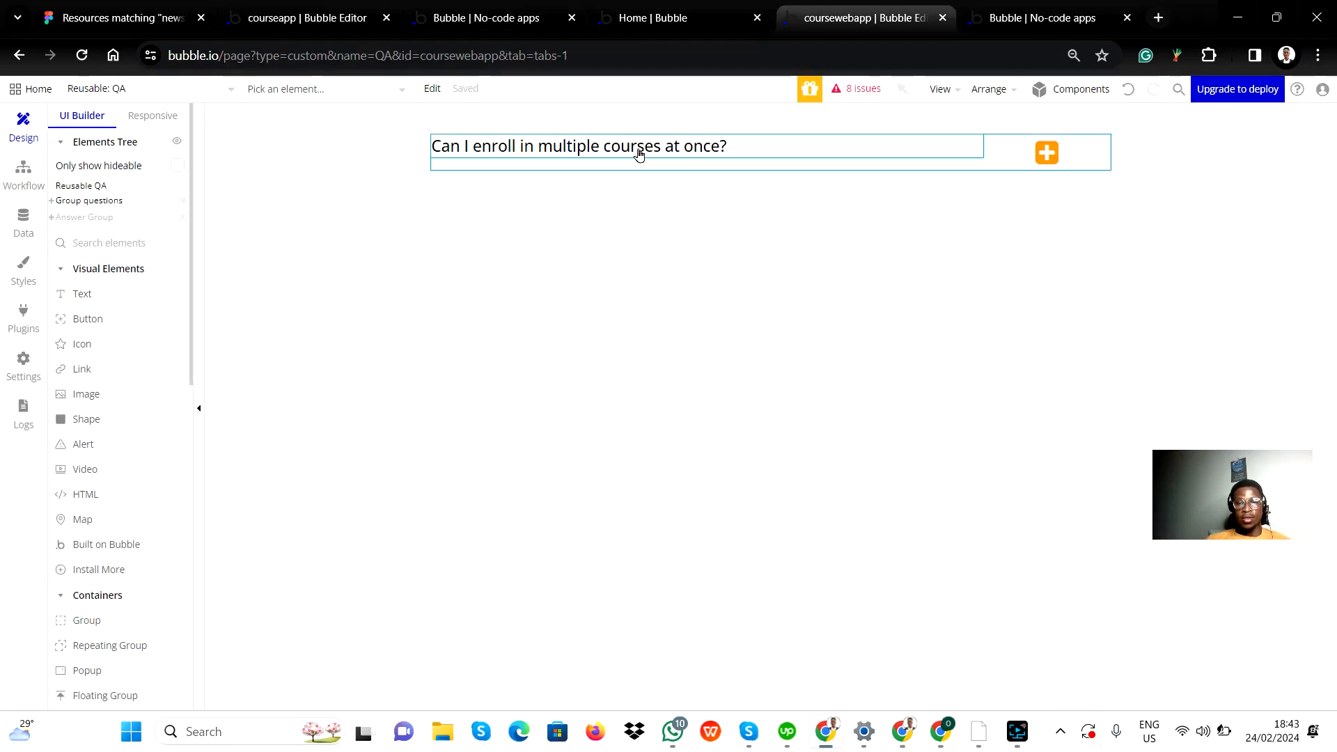
double_click(851, 143)
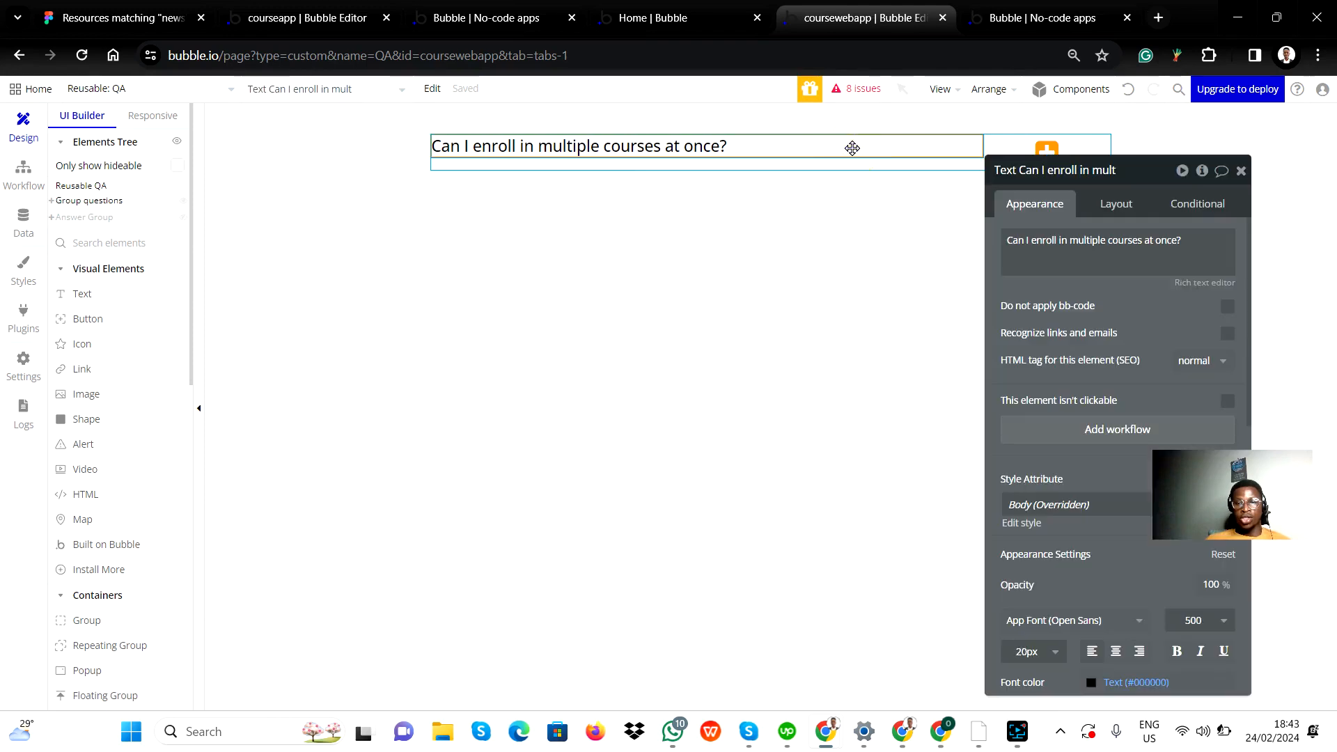
key(ctrl+v)
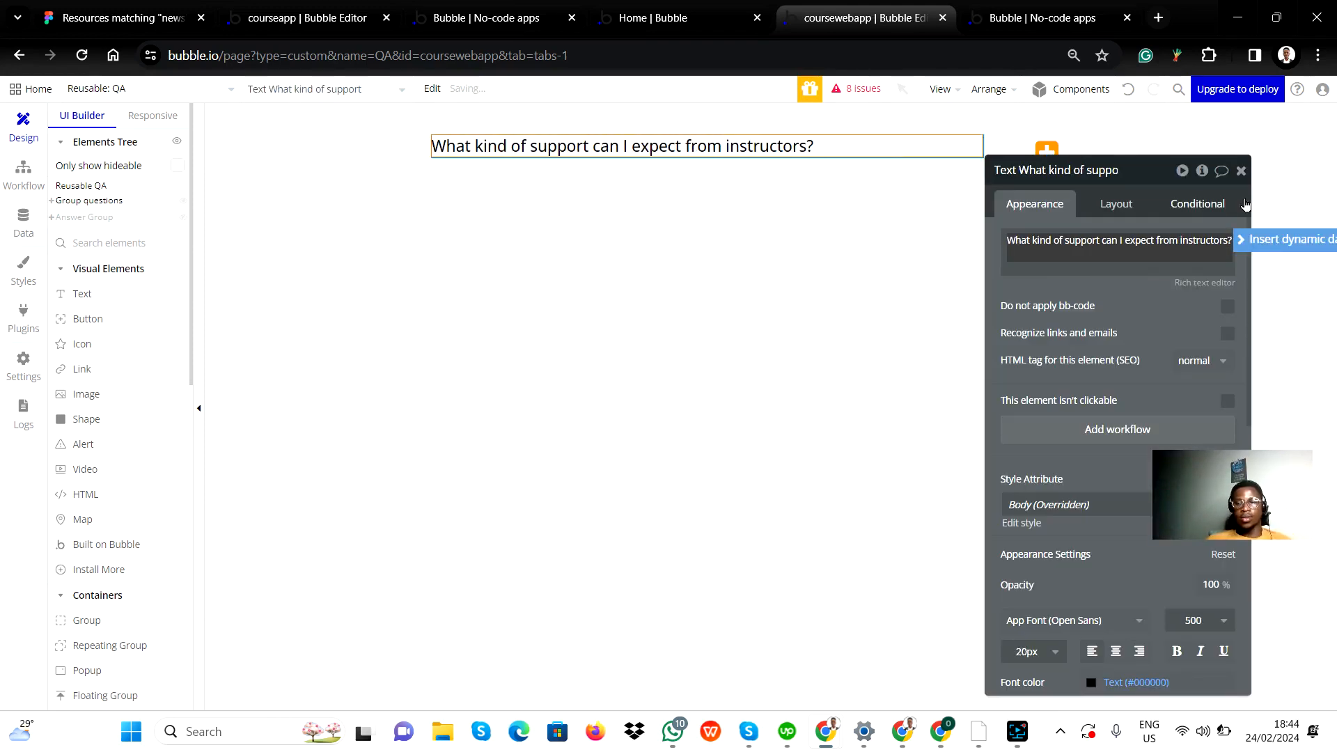
click(1241, 172)
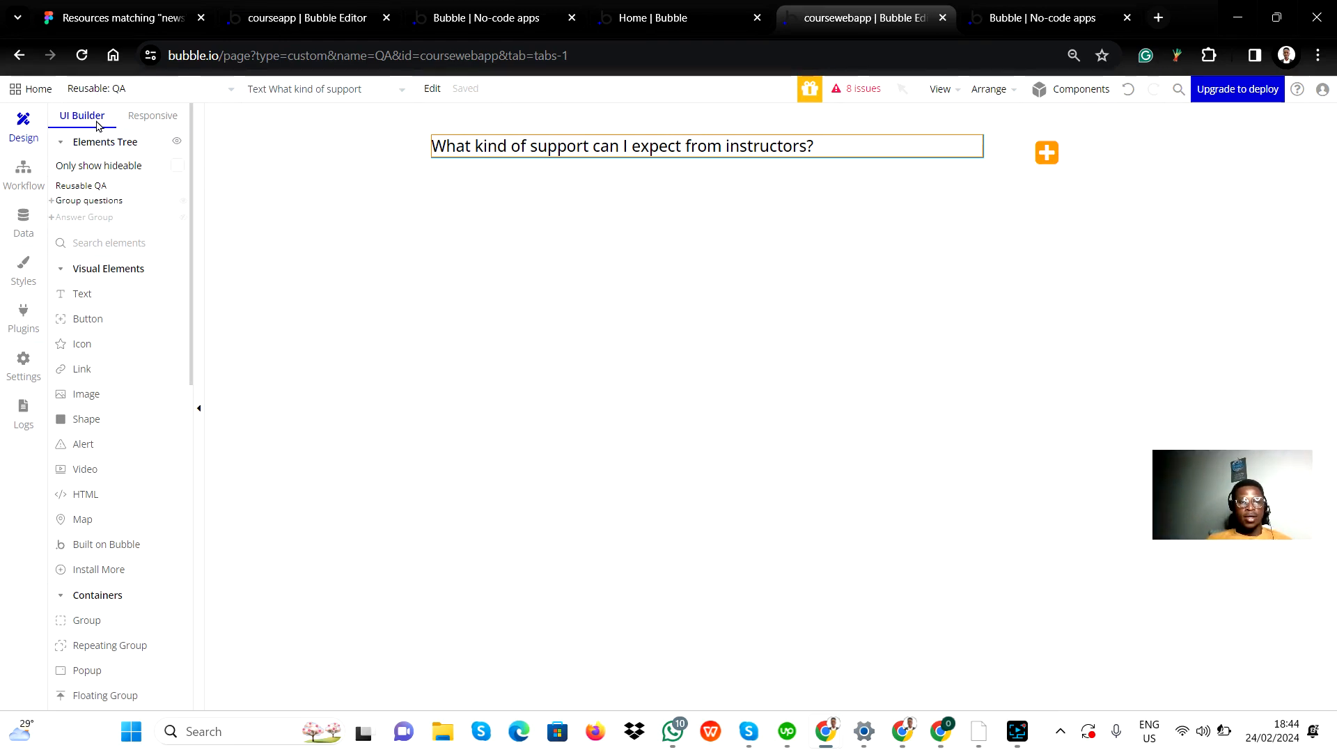
Step: Go from the QA reusable element back to the index page's FAQ section and check the second question
click(93, 89)
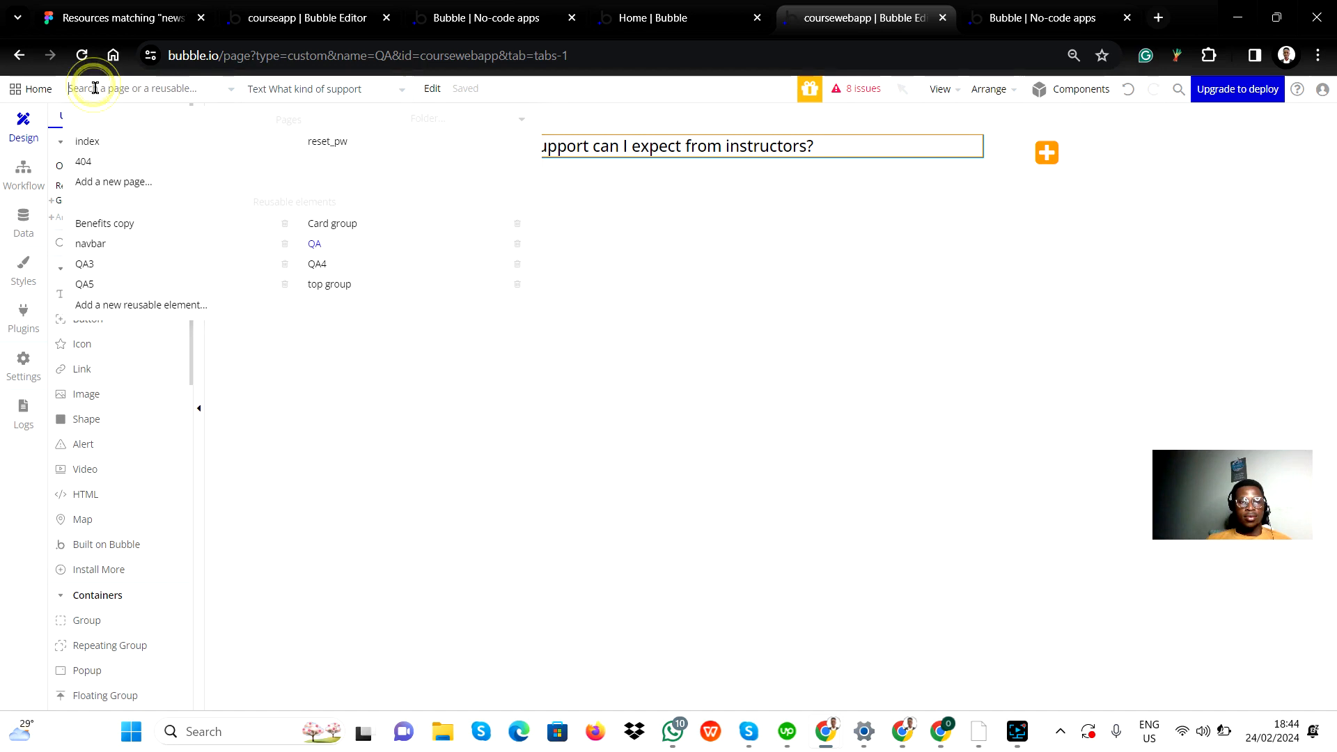
click(92, 143)
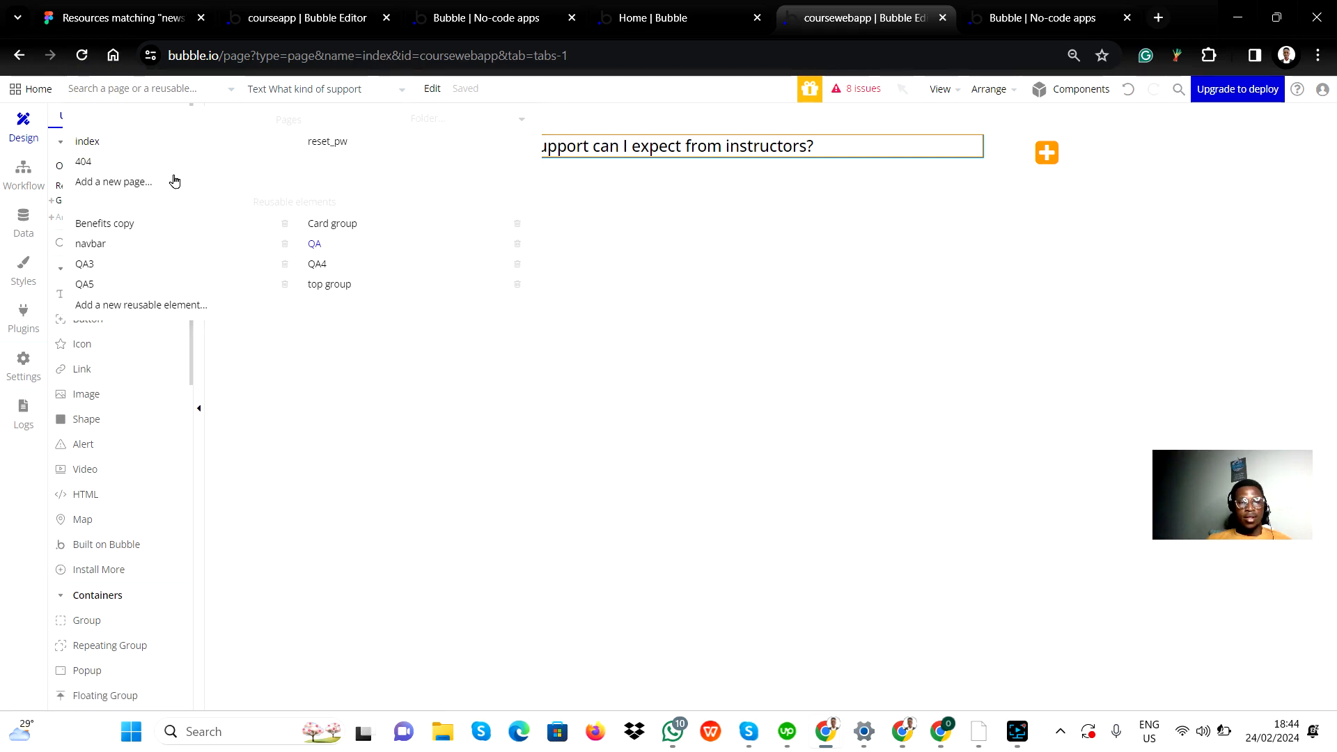
click(85, 143)
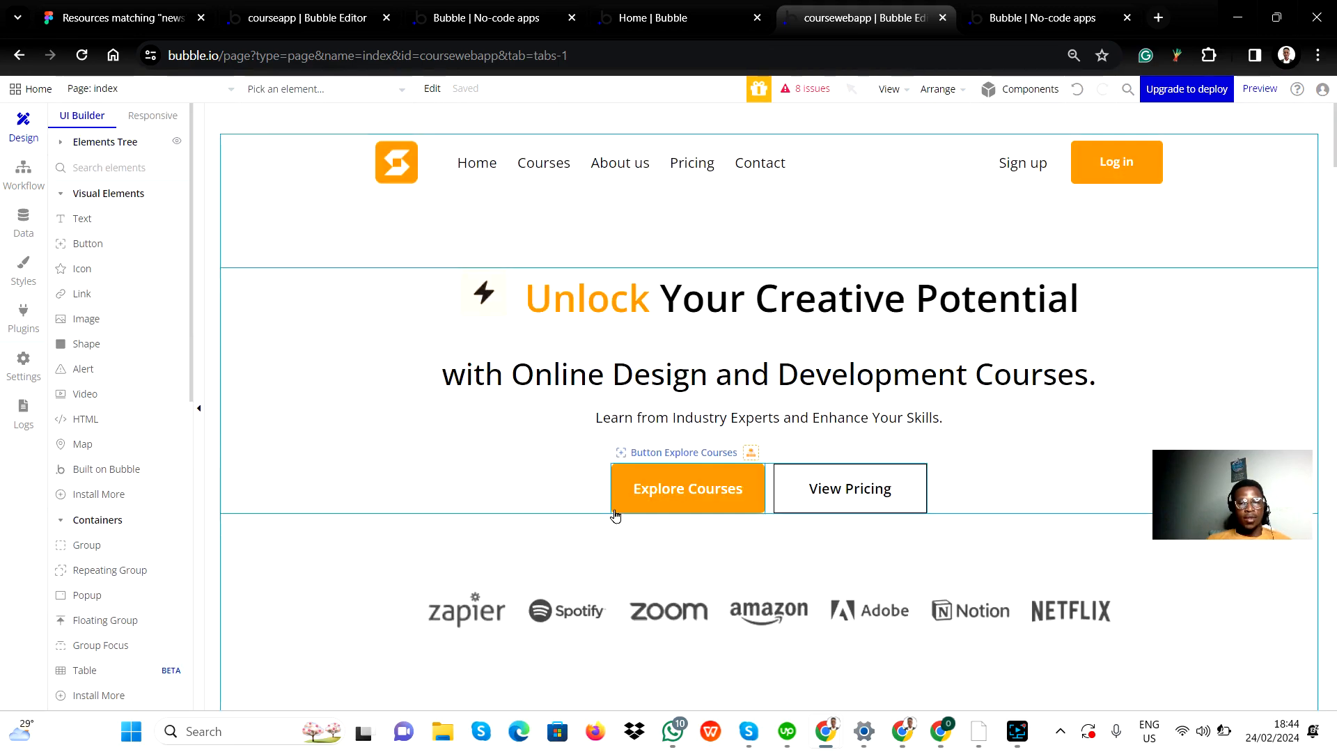
scroll(614, 515, down, 20)
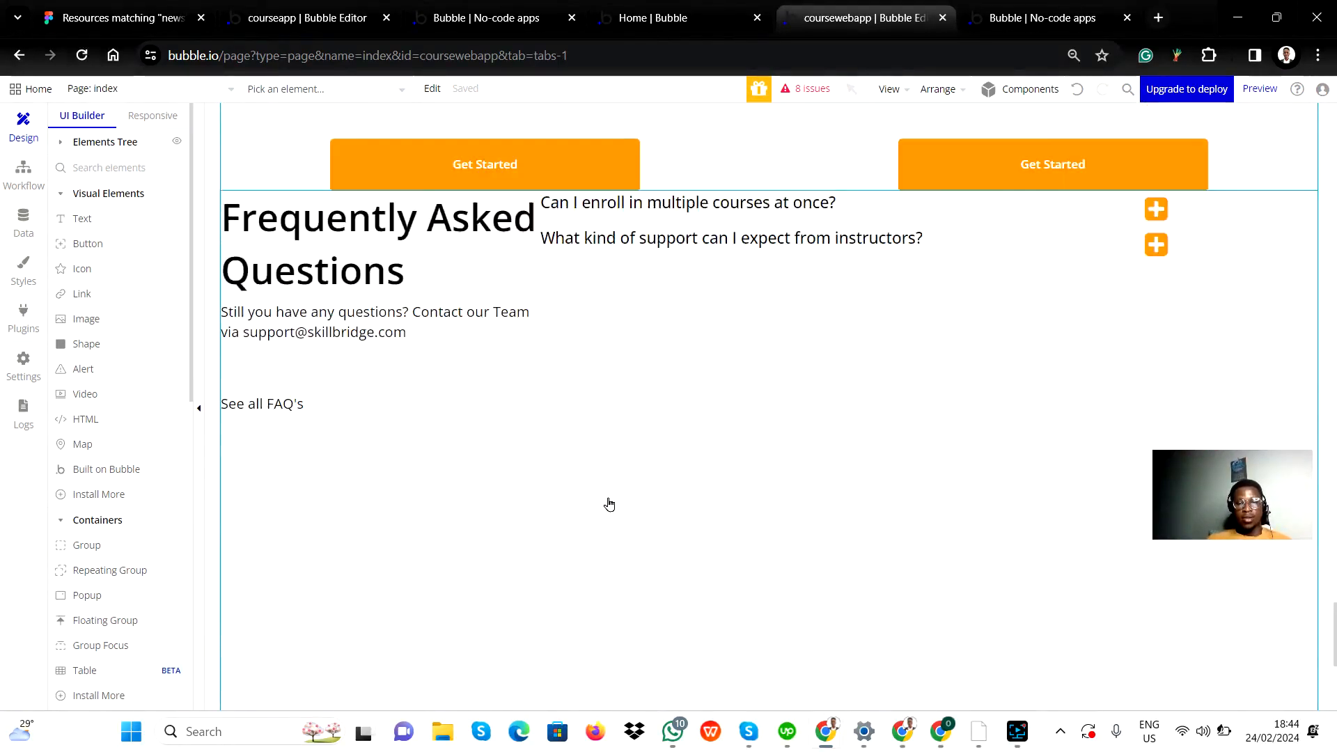
scroll(609, 504, up, 2)
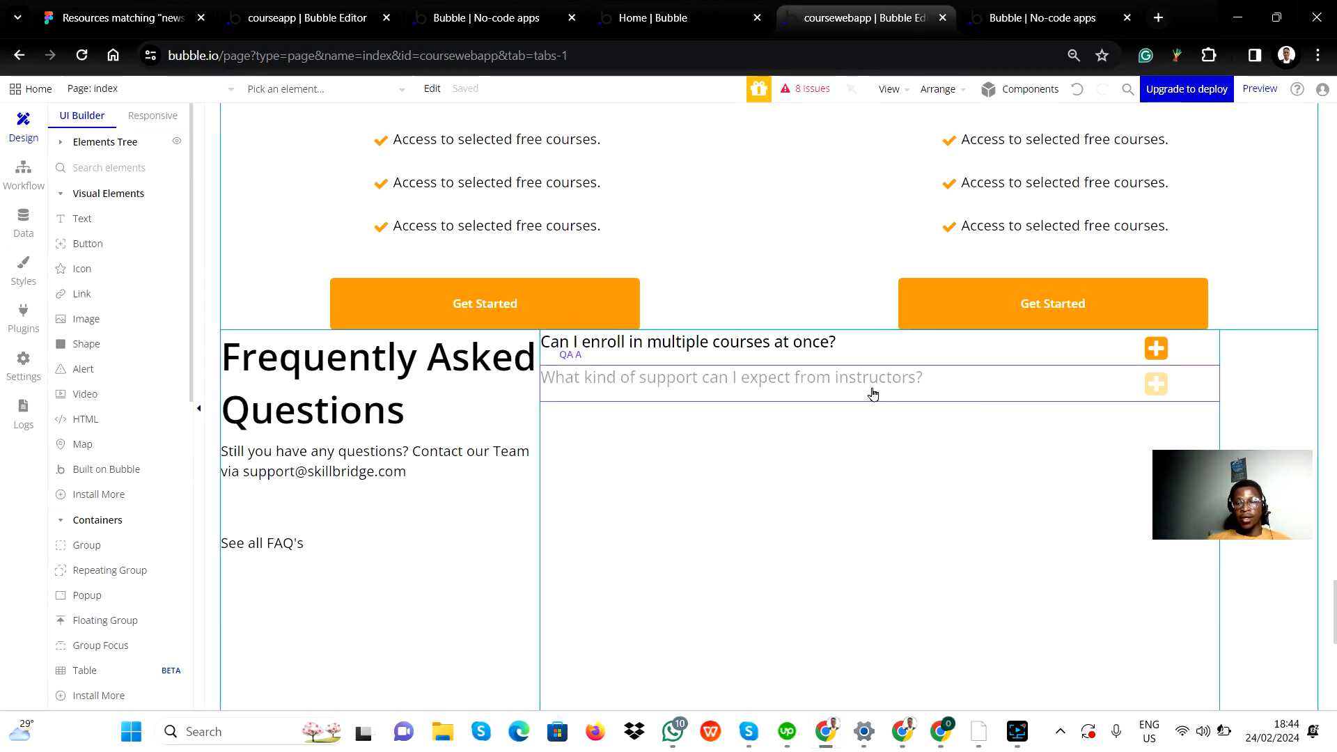
scroll(566, 483, down, 1)
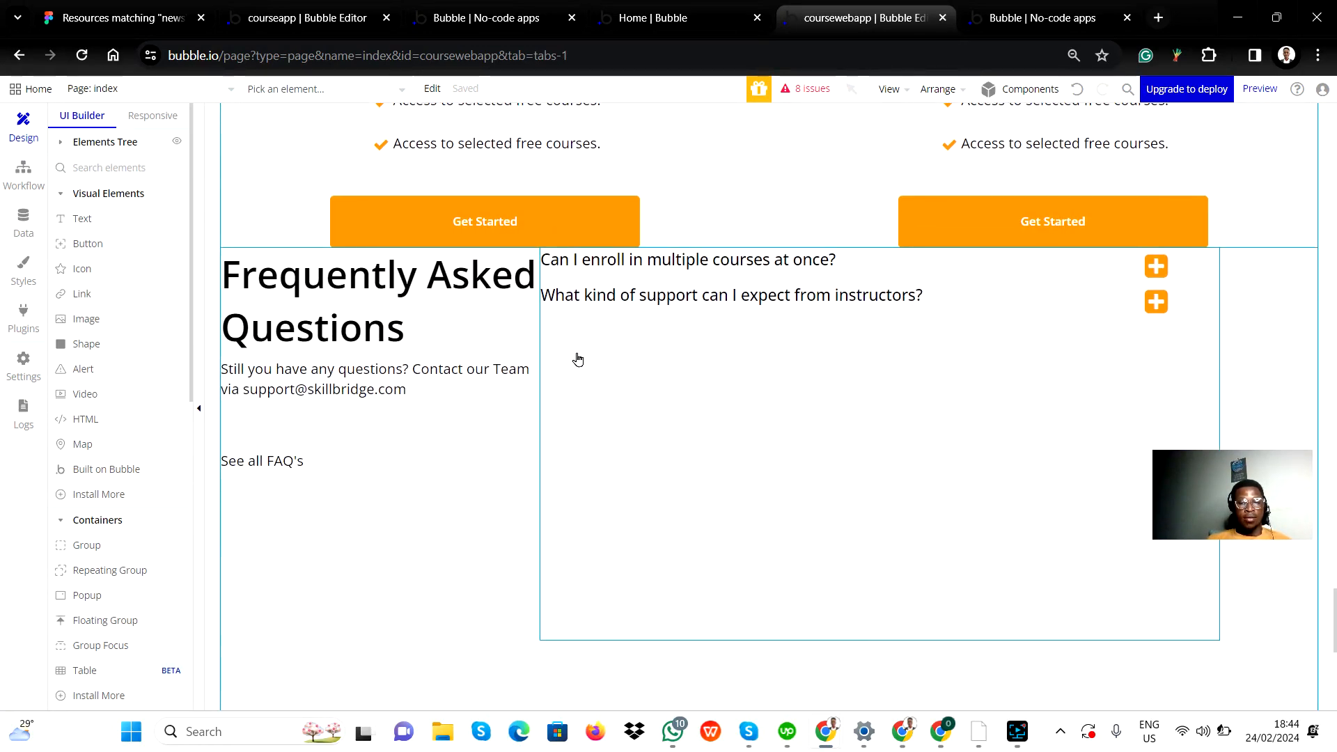
Step: Add the reusable elements QA3, QA4 and QA5 in order below the second question in the FAQ section's right group
scroll(103, 602, down, 9)
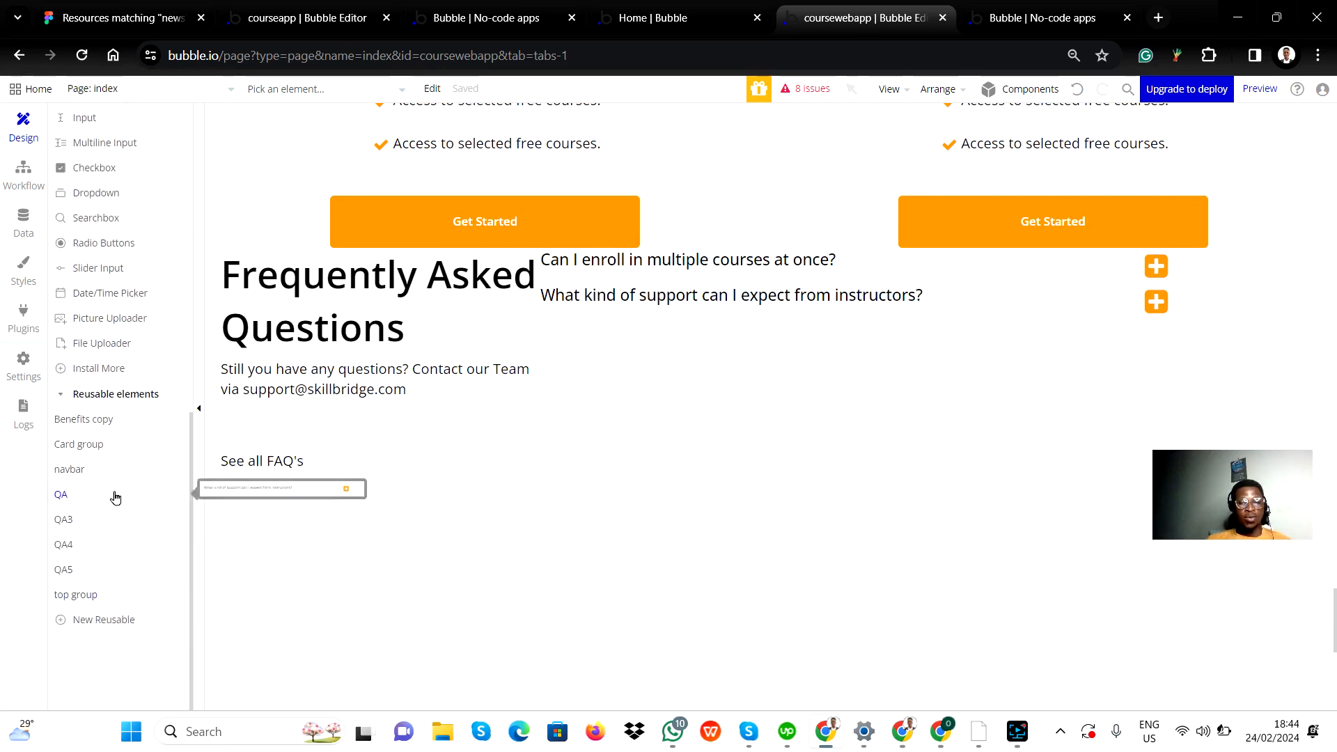
click(81, 520)
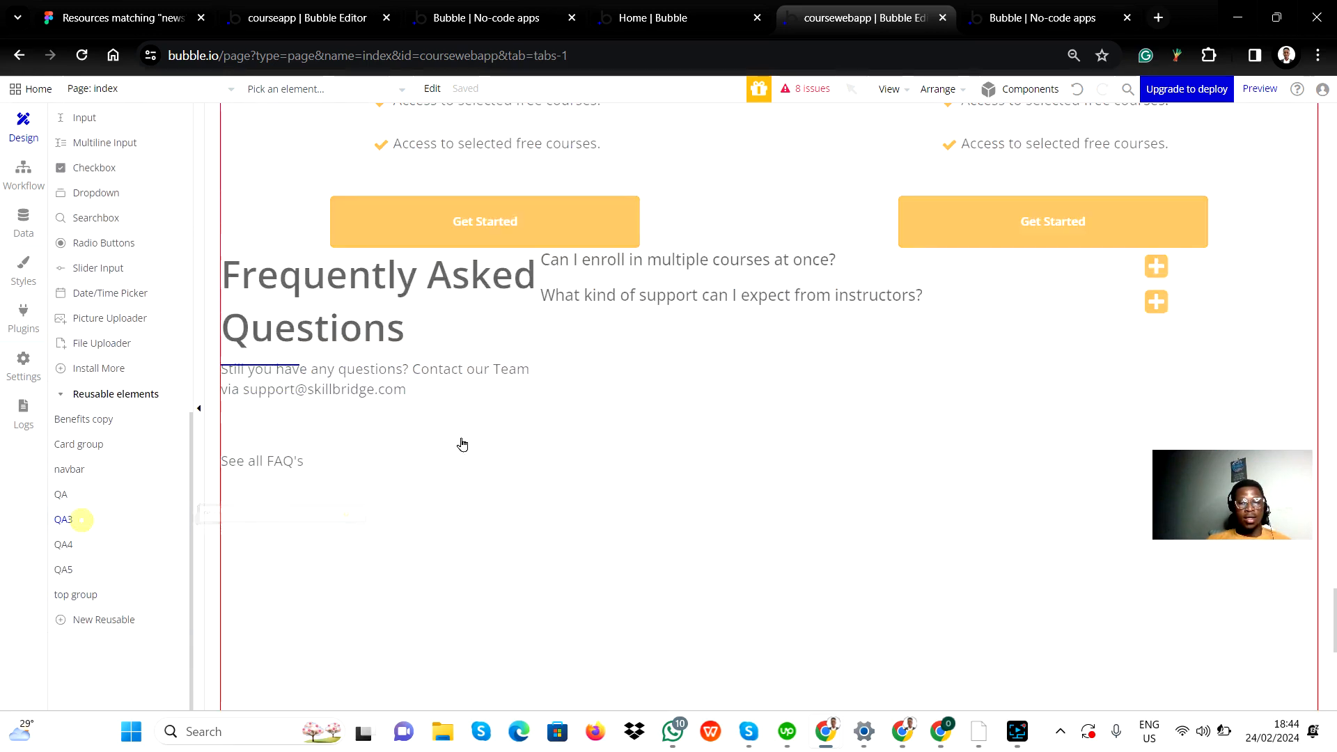
click(605, 370)
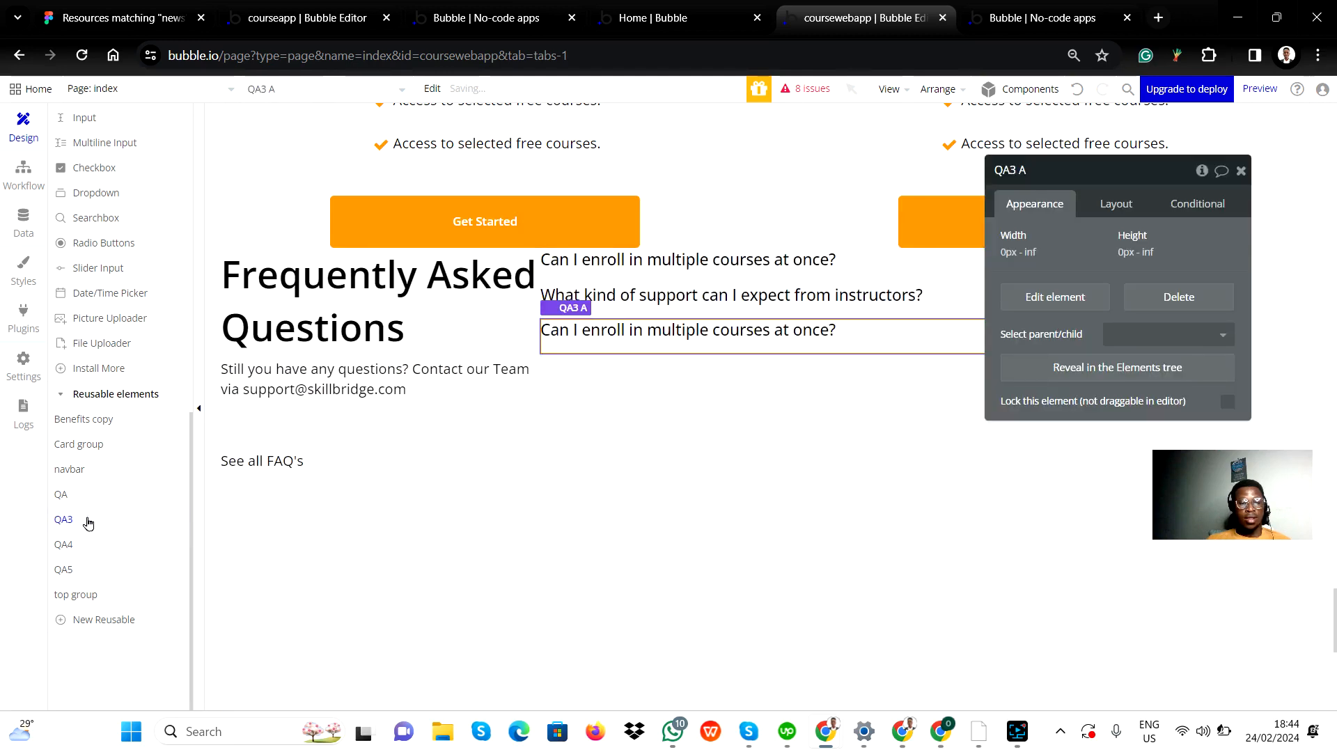
click(82, 547)
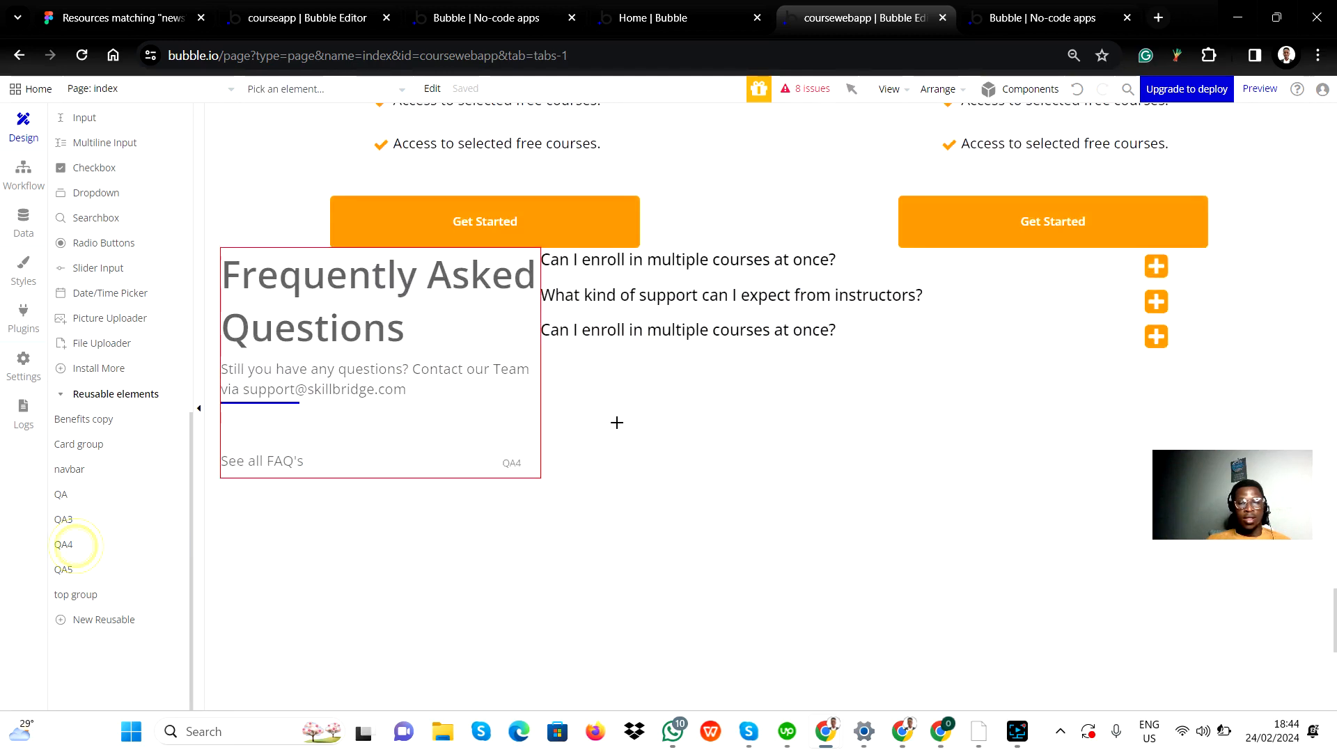
click(420, 482)
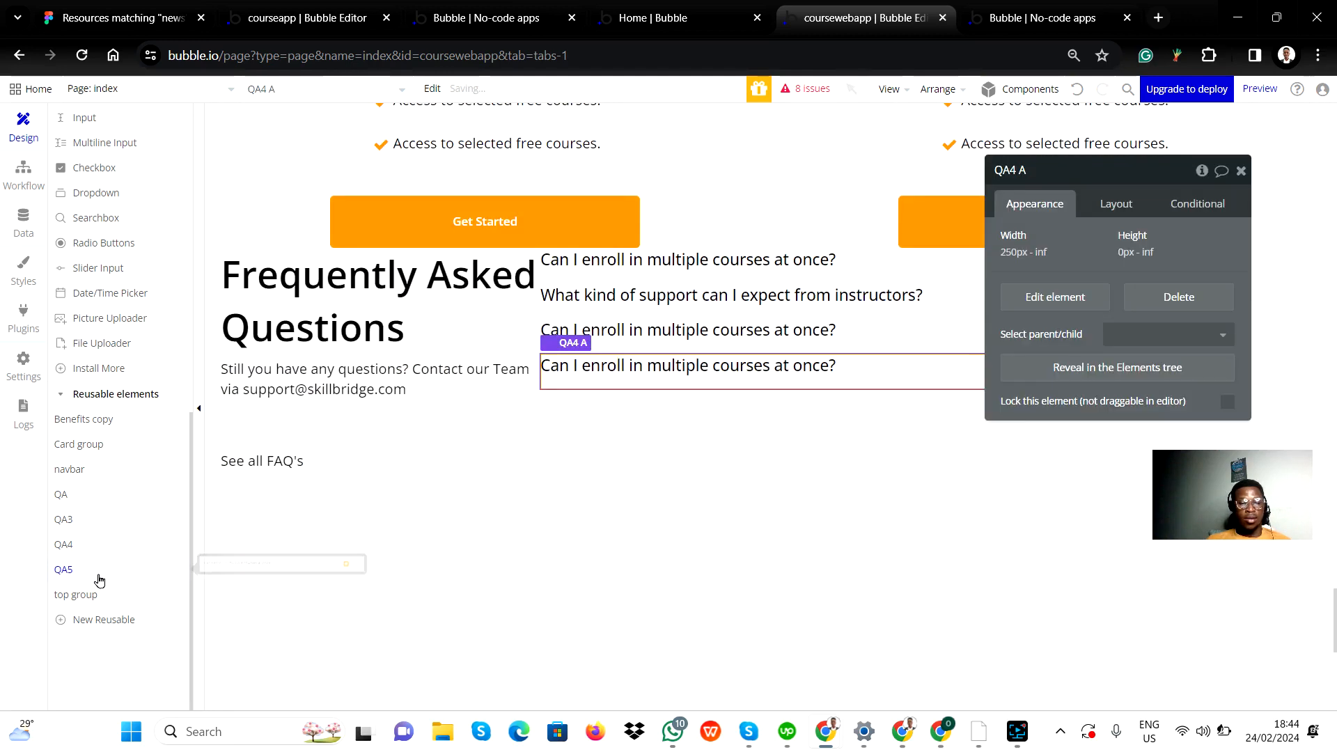
click(79, 569)
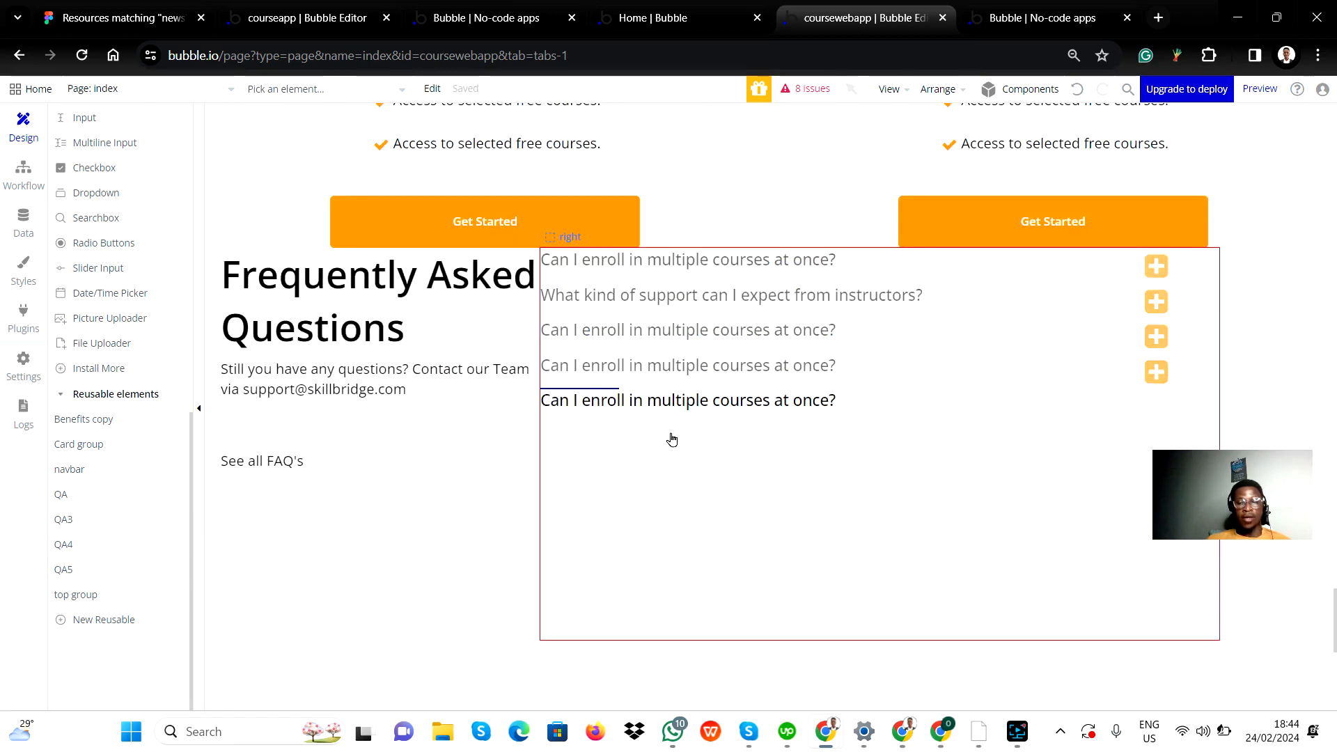
click(670, 440)
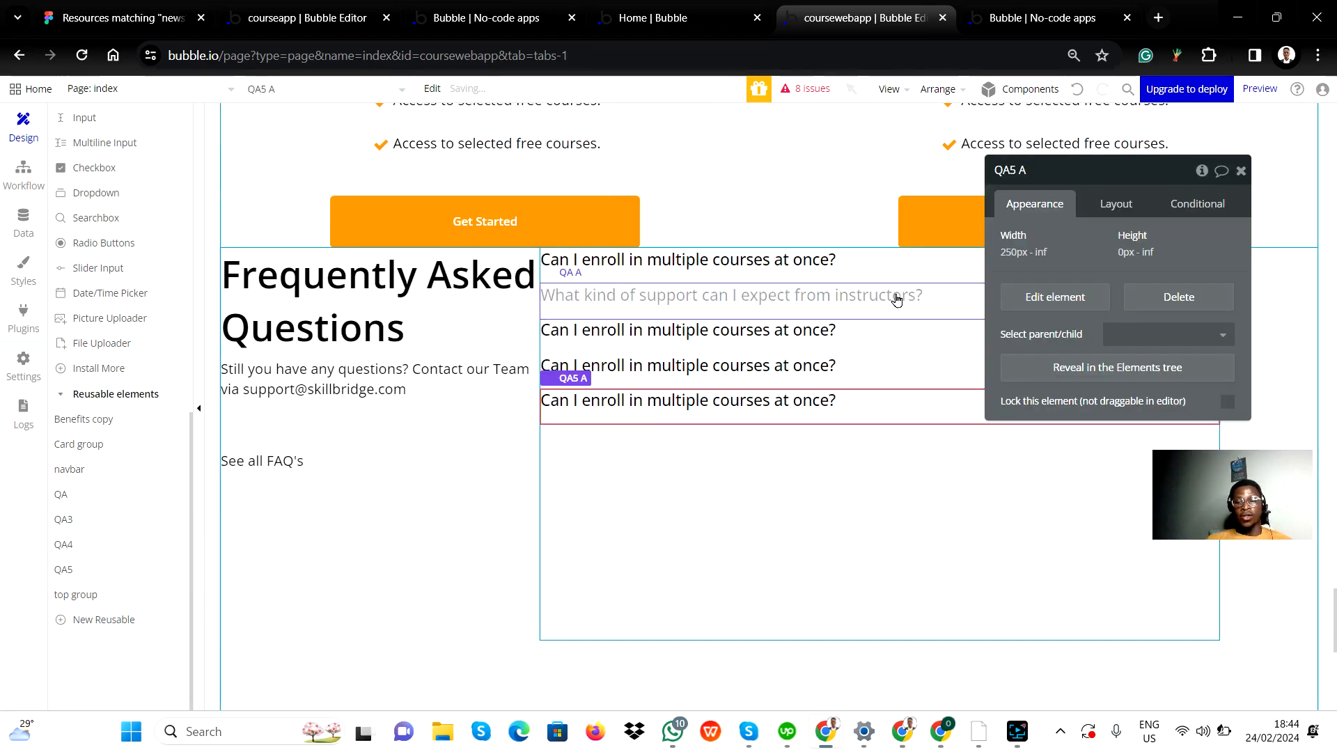
Step: Open the QA reusable element behind the FAQ question "What kind of support can I expect from instructors?" for editing
click(736, 299)
right_click(743, 303)
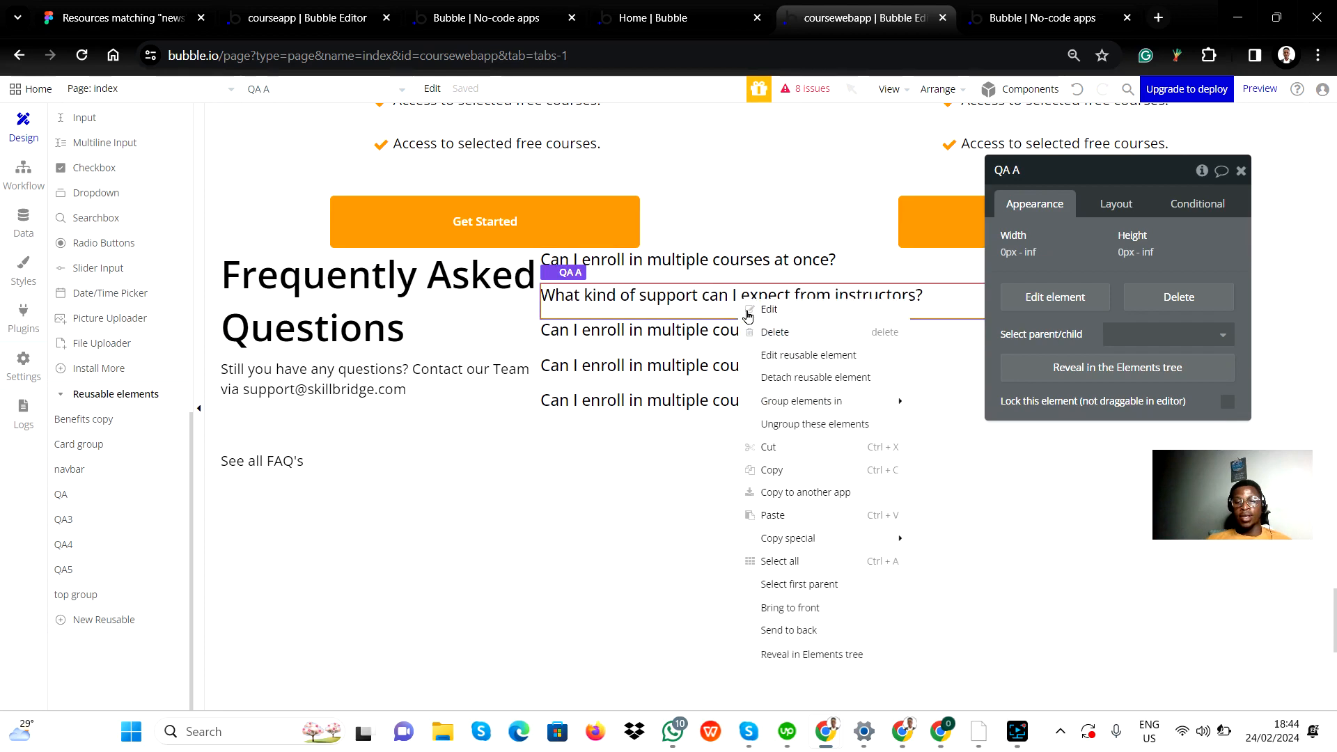
click(772, 310)
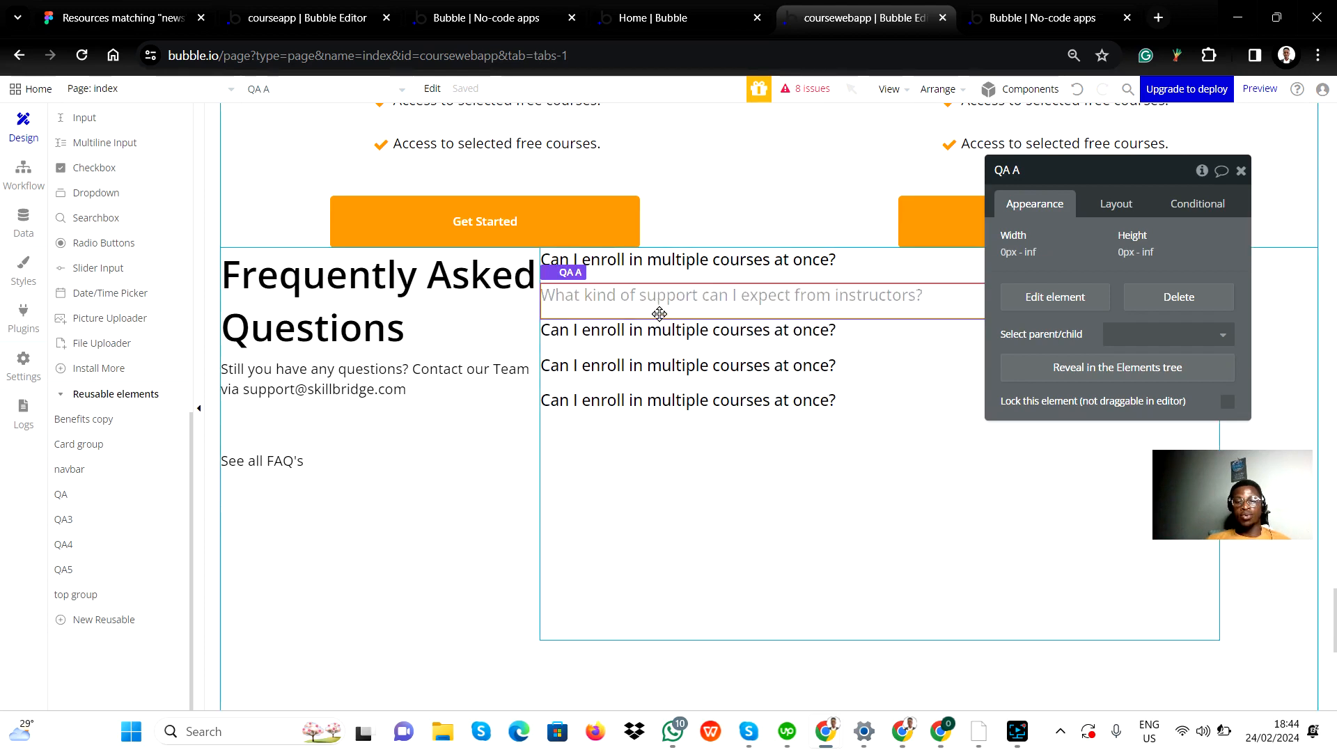
right_click(687, 299)
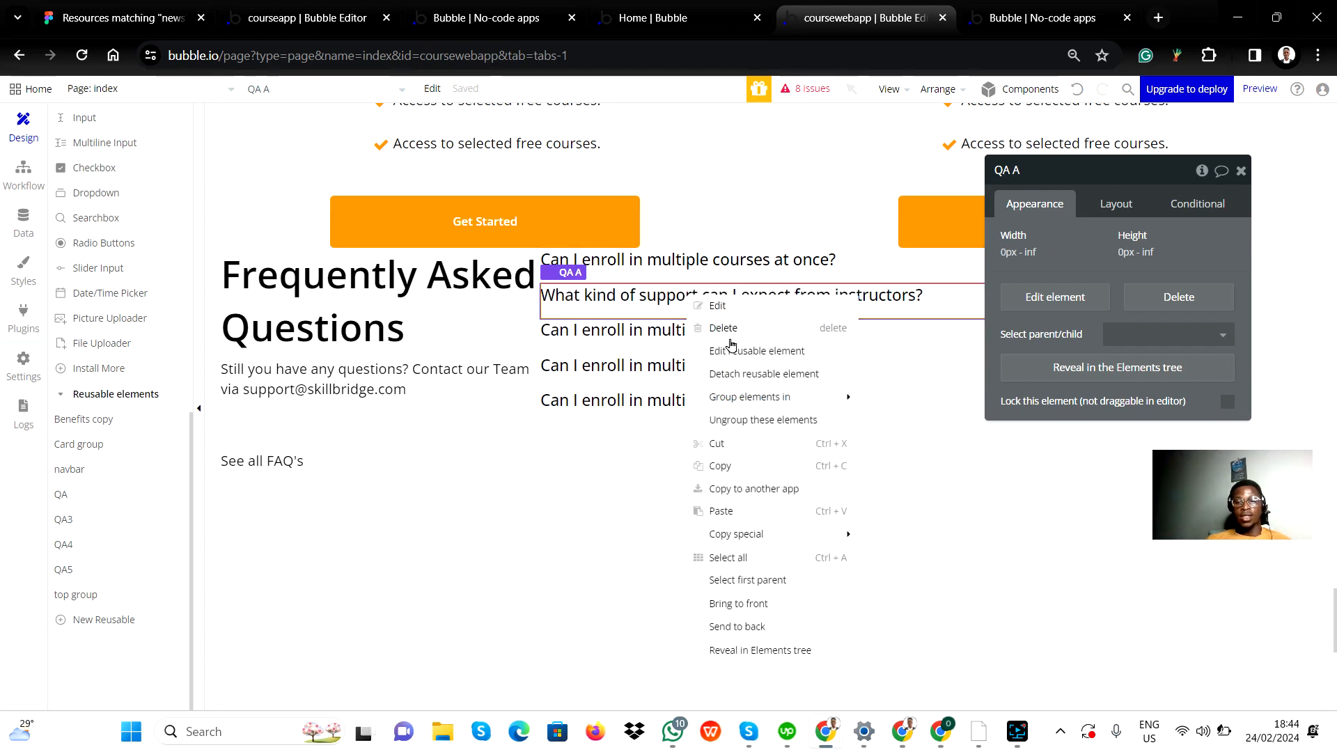
click(728, 353)
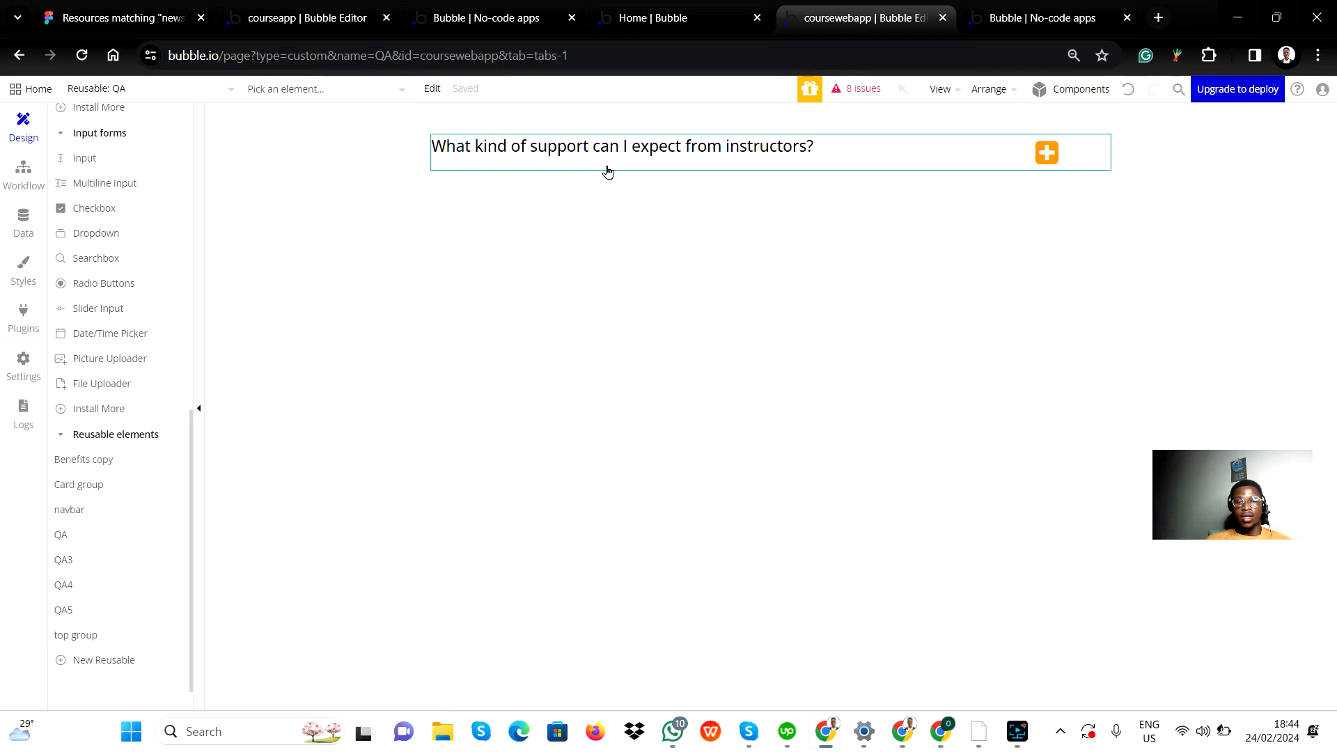
Step: Reveal the hidden Answer Group in the QA element and open its answer text for editing
scroll(114, 210, up, 10)
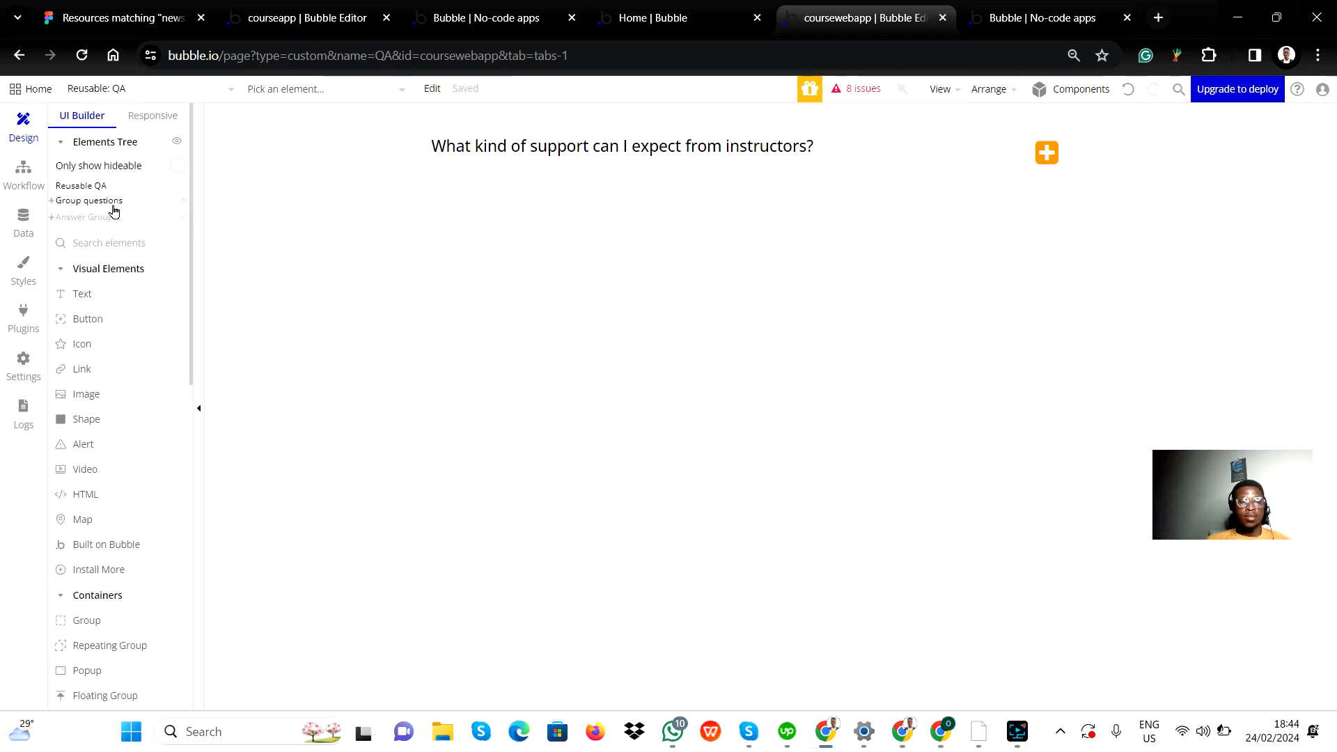
click(53, 219)
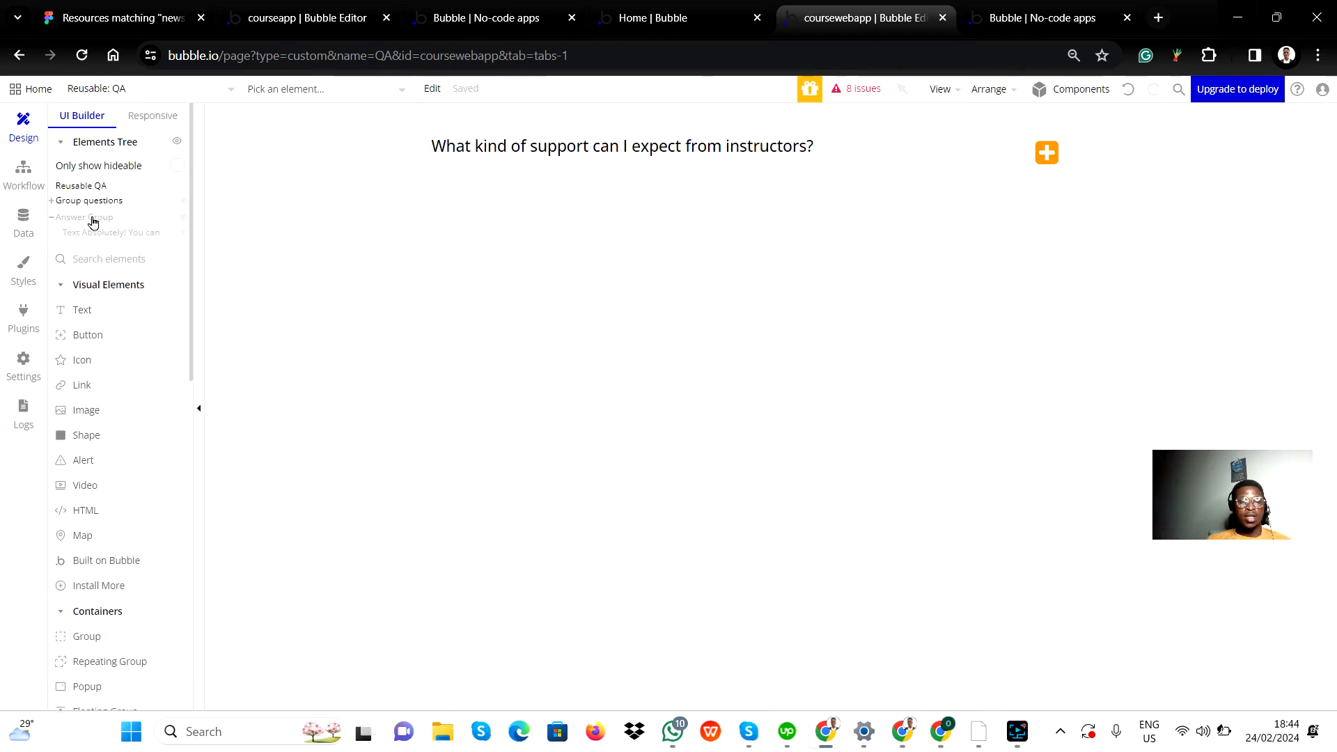
click(93, 218)
double_click(641, 226)
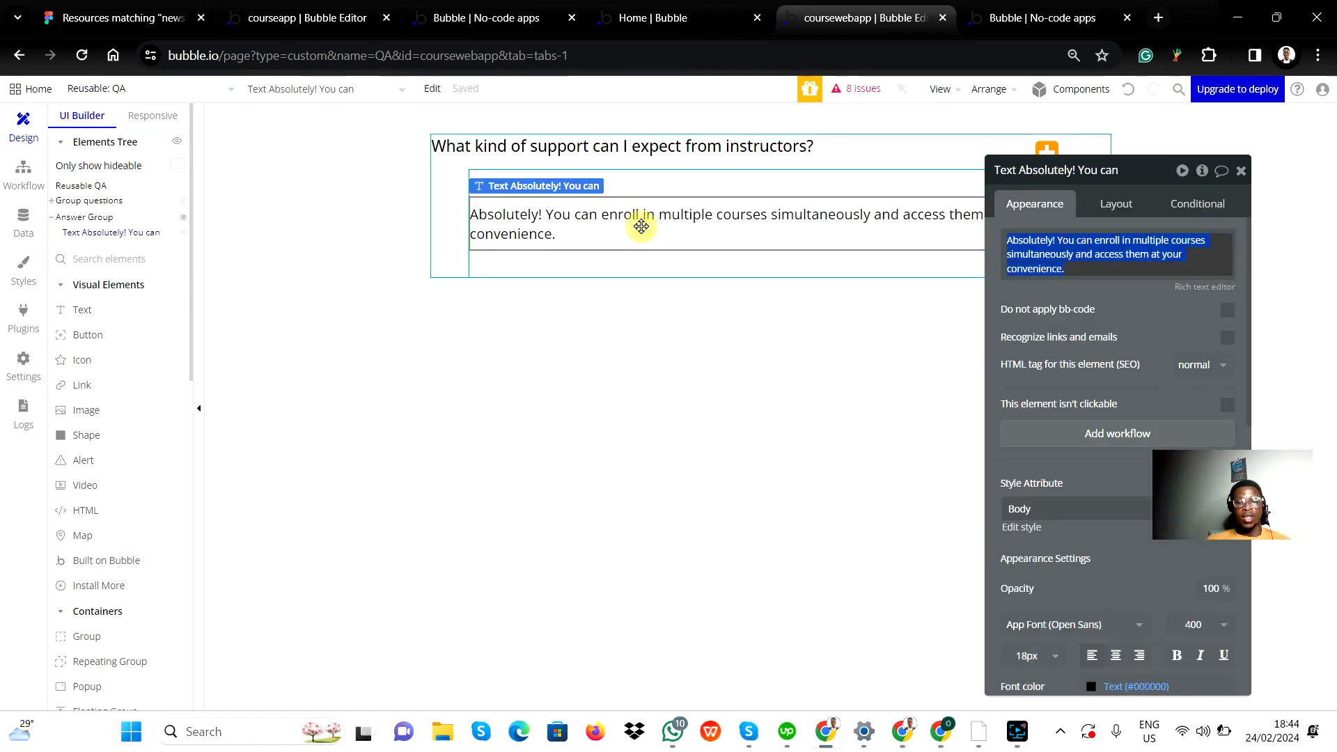
Step: Switch to the Figma design, check the answer paragraph under the first FAQ question, and return to the QA element in Bubble
key(alt+Tab)
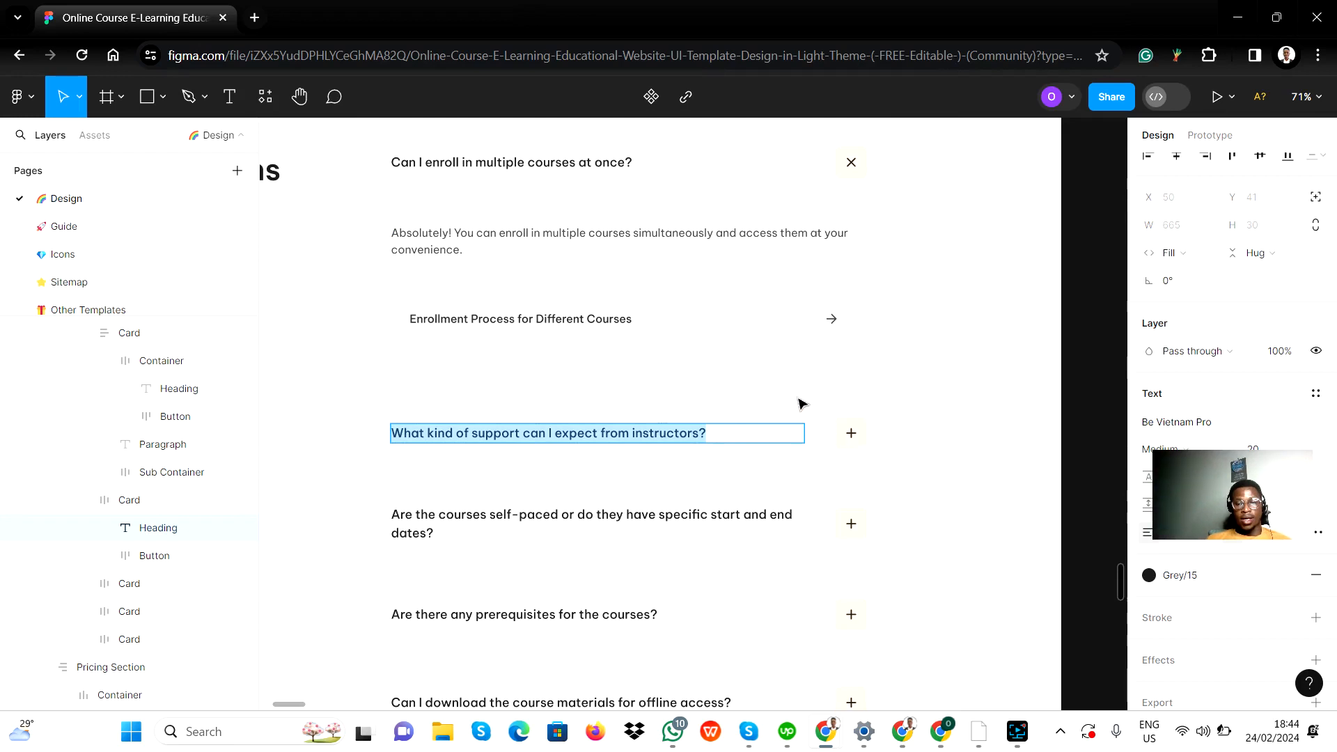
key(Escape)
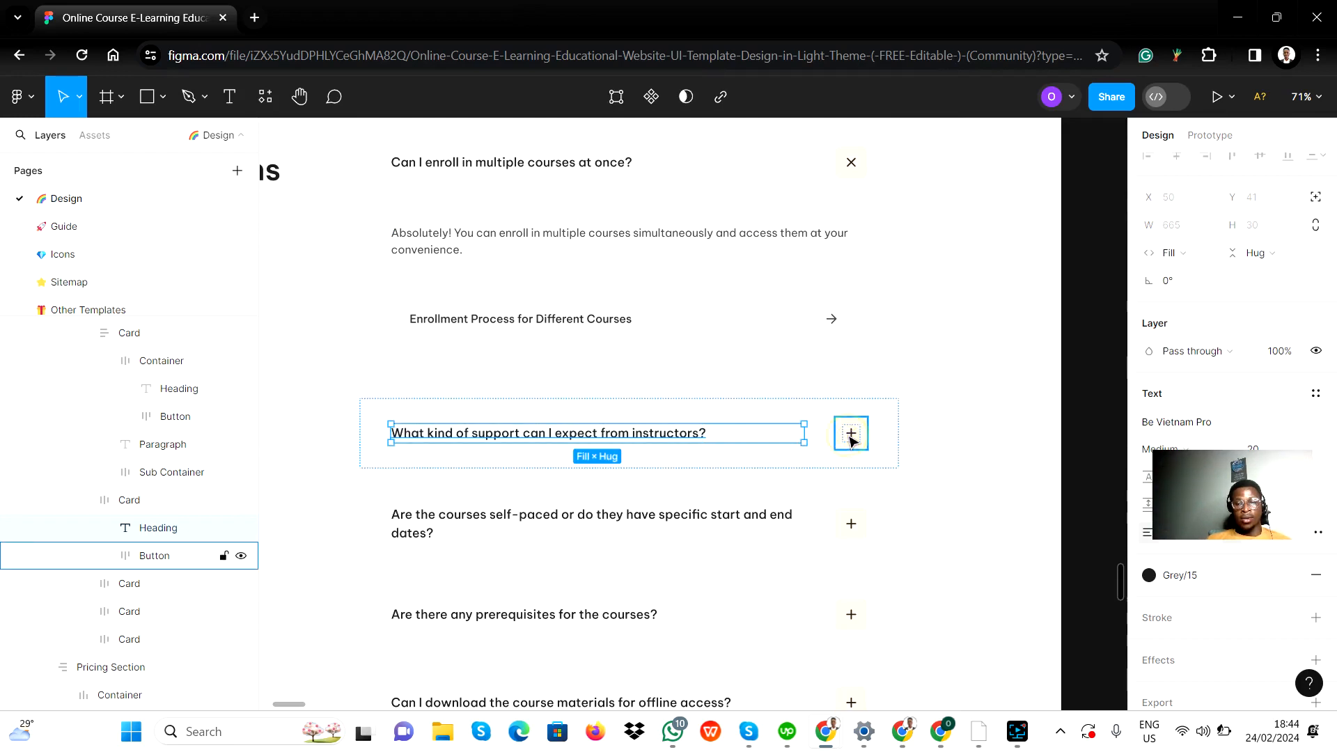
click(637, 244)
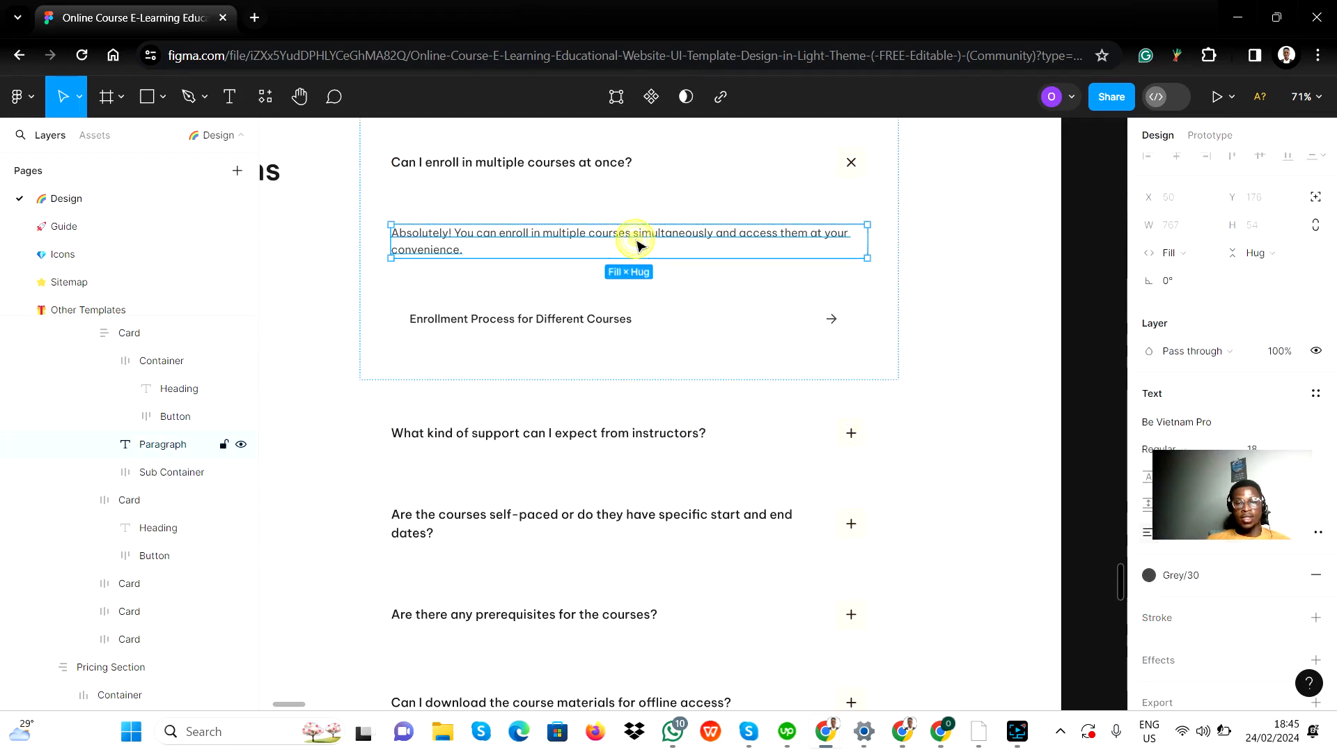
double_click(639, 240)
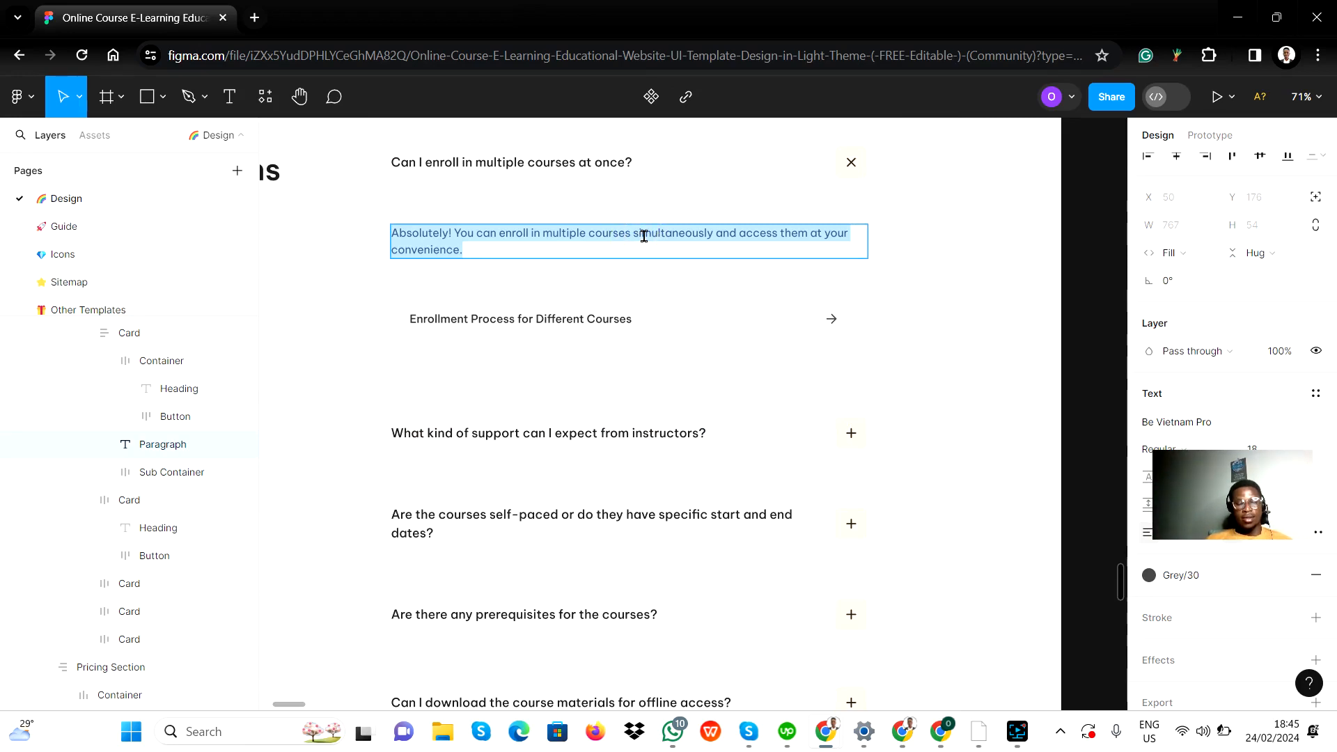
key(alt+Tab)
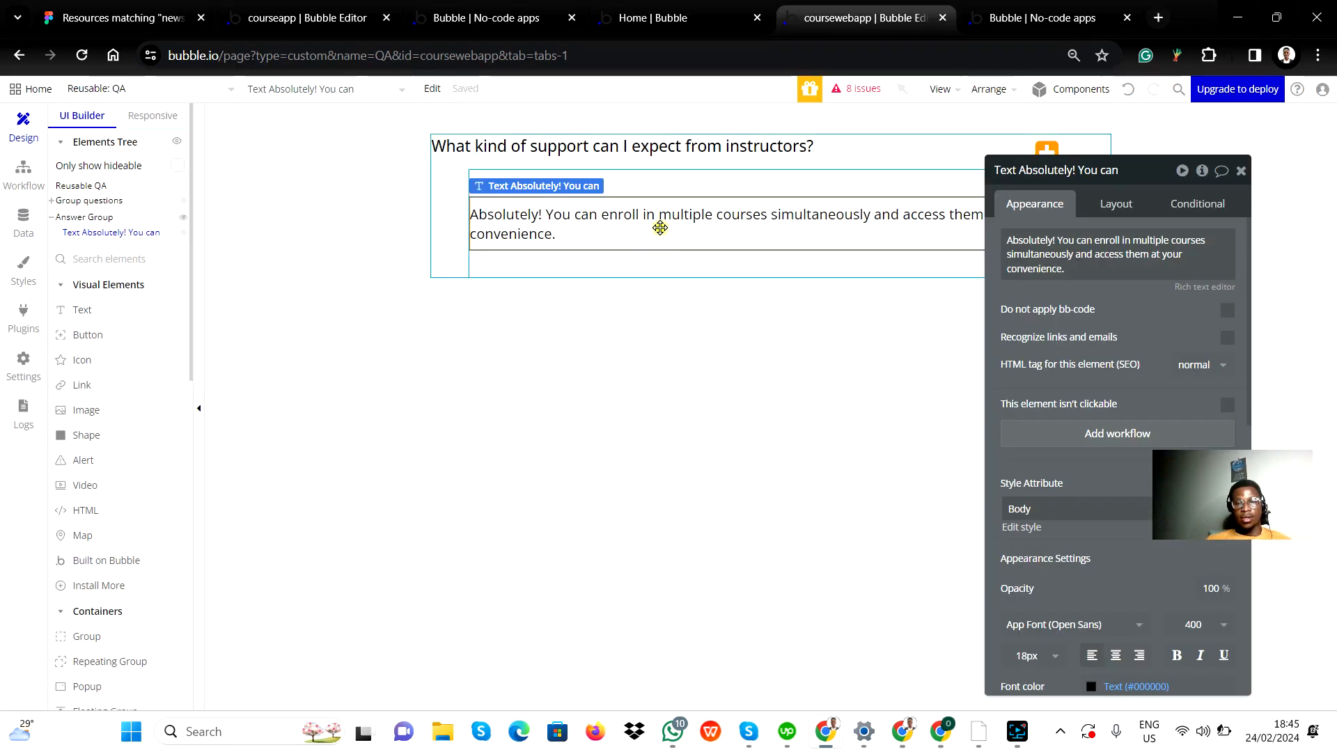
Step: Replace the answer text in the QA element's Answer Group with "You can expect all support!" and close its properties
double_click(660, 227)
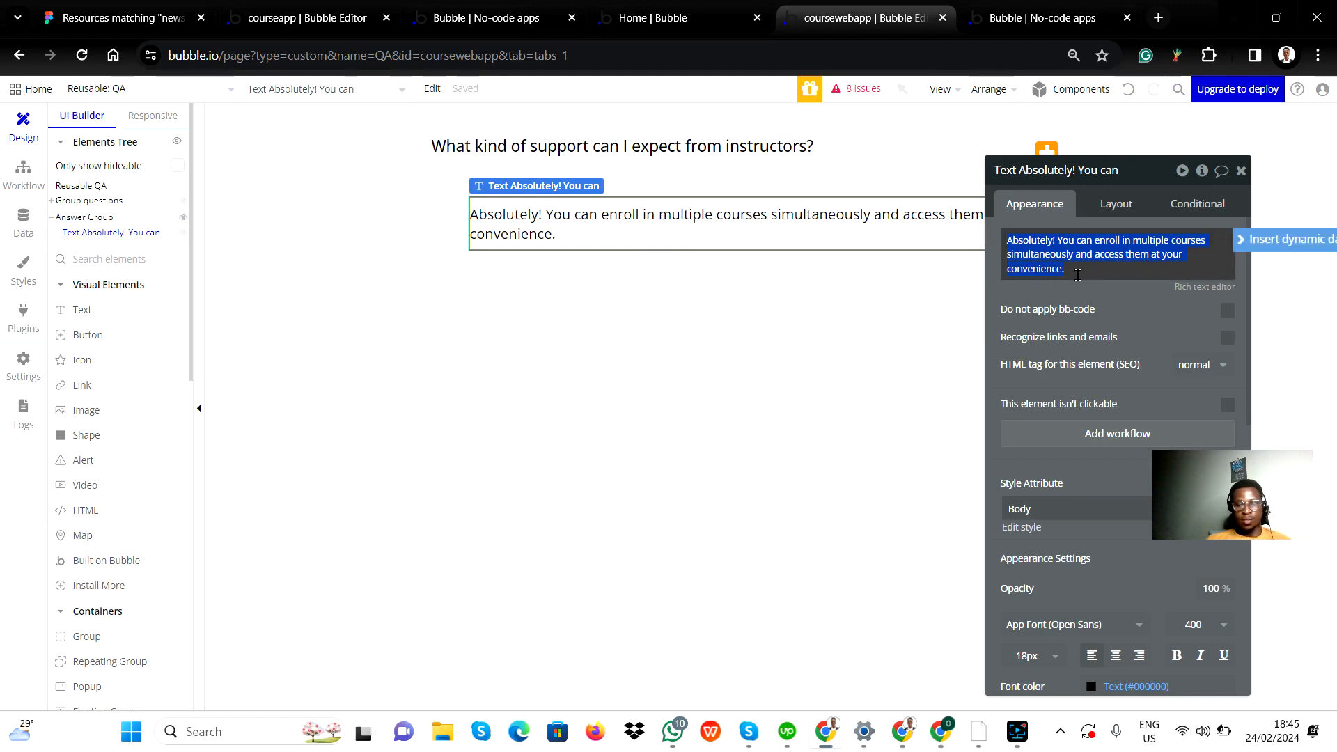
text(Yes)
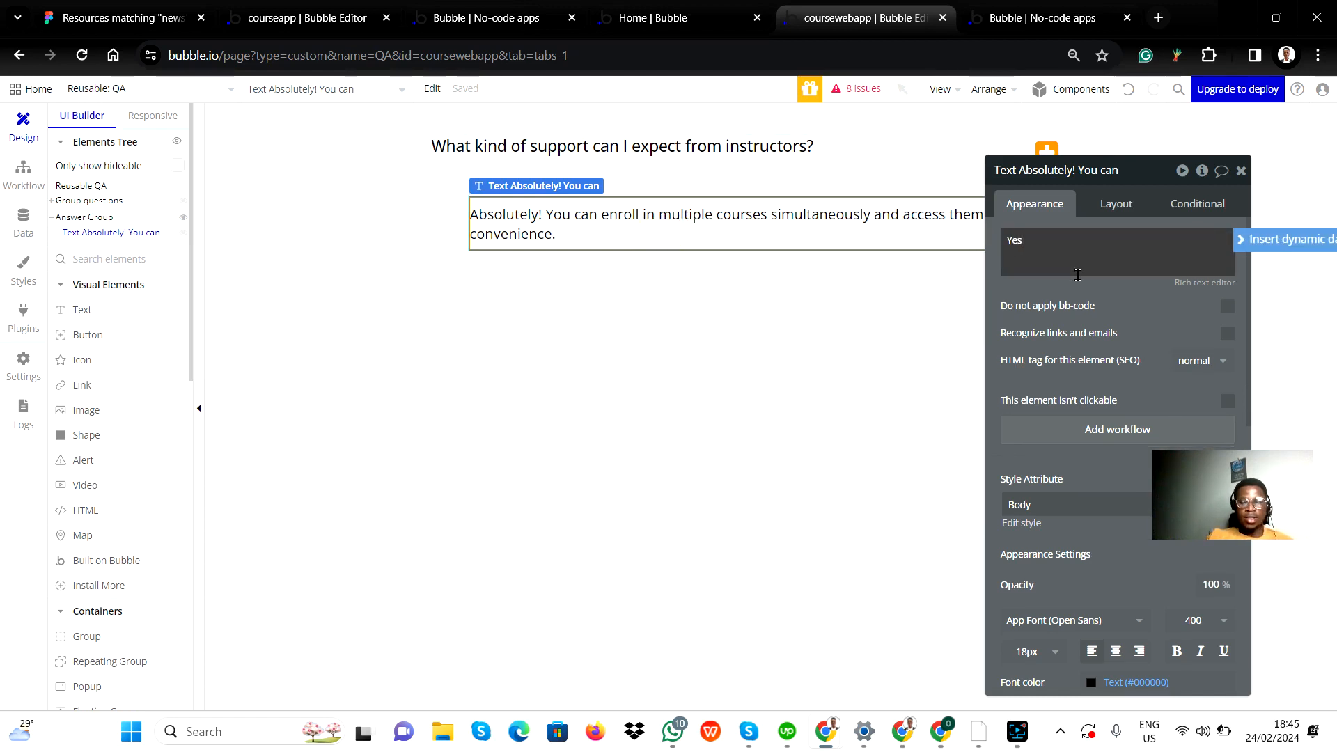
text(, )
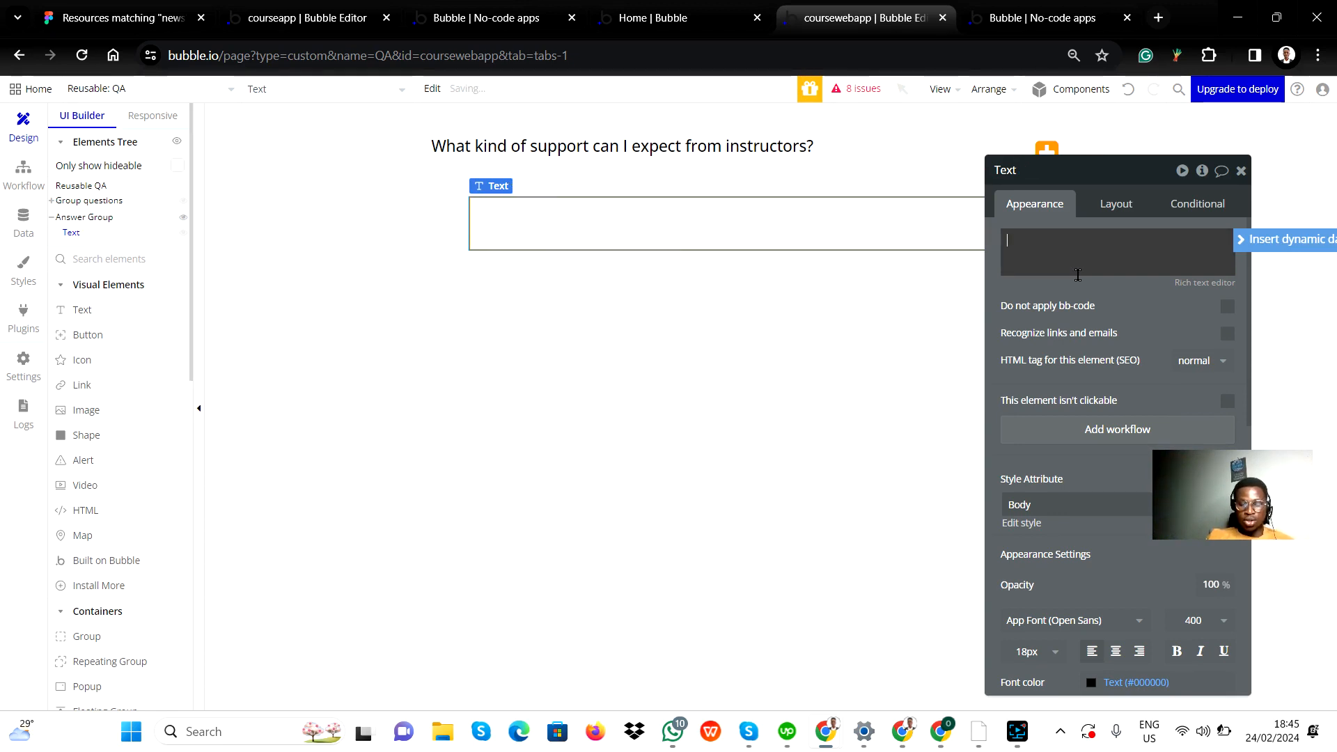
text(You can expe)
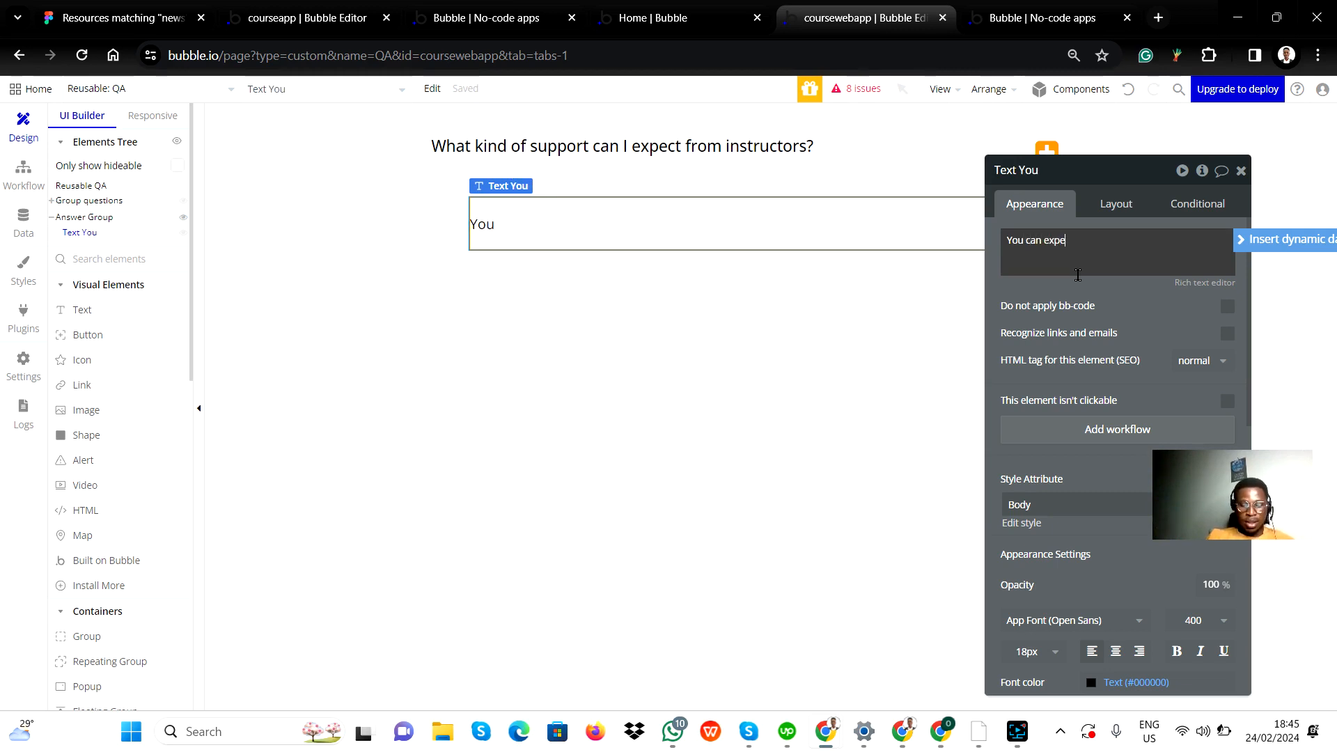
text(ct all support!)
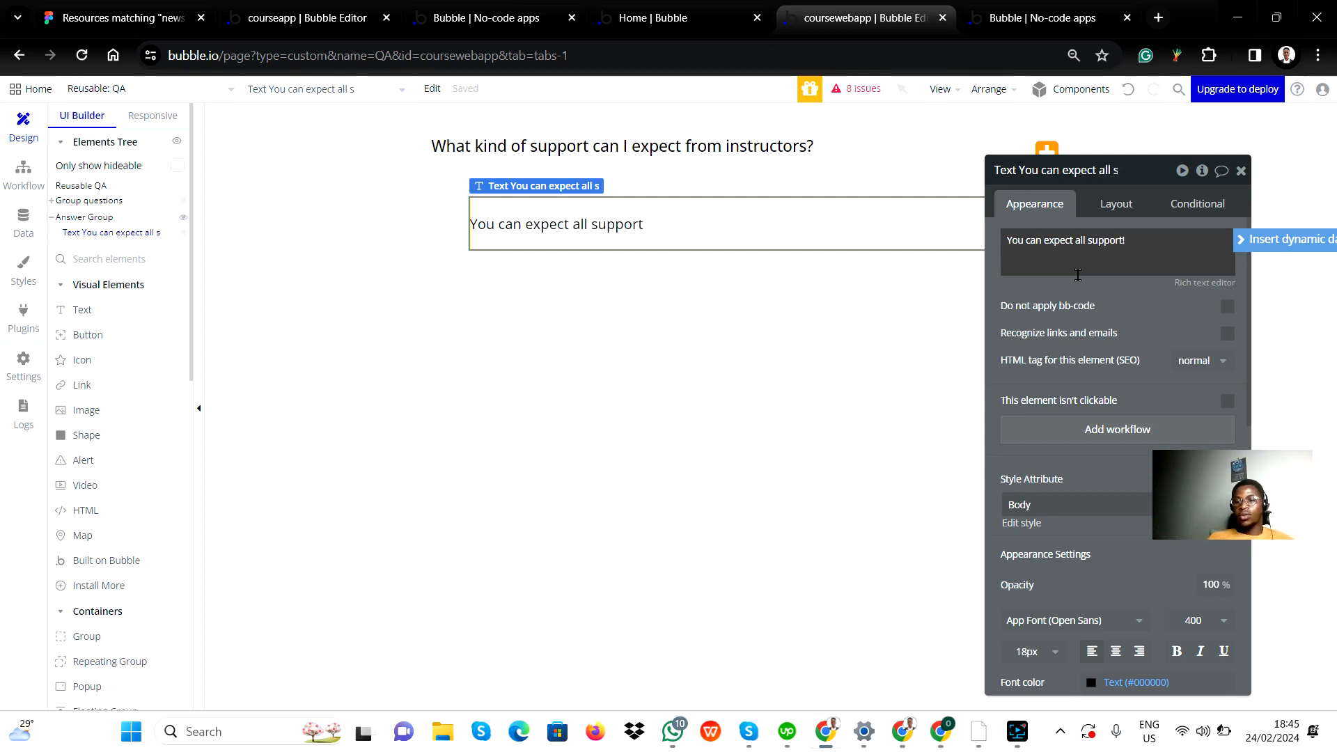
click(1241, 171)
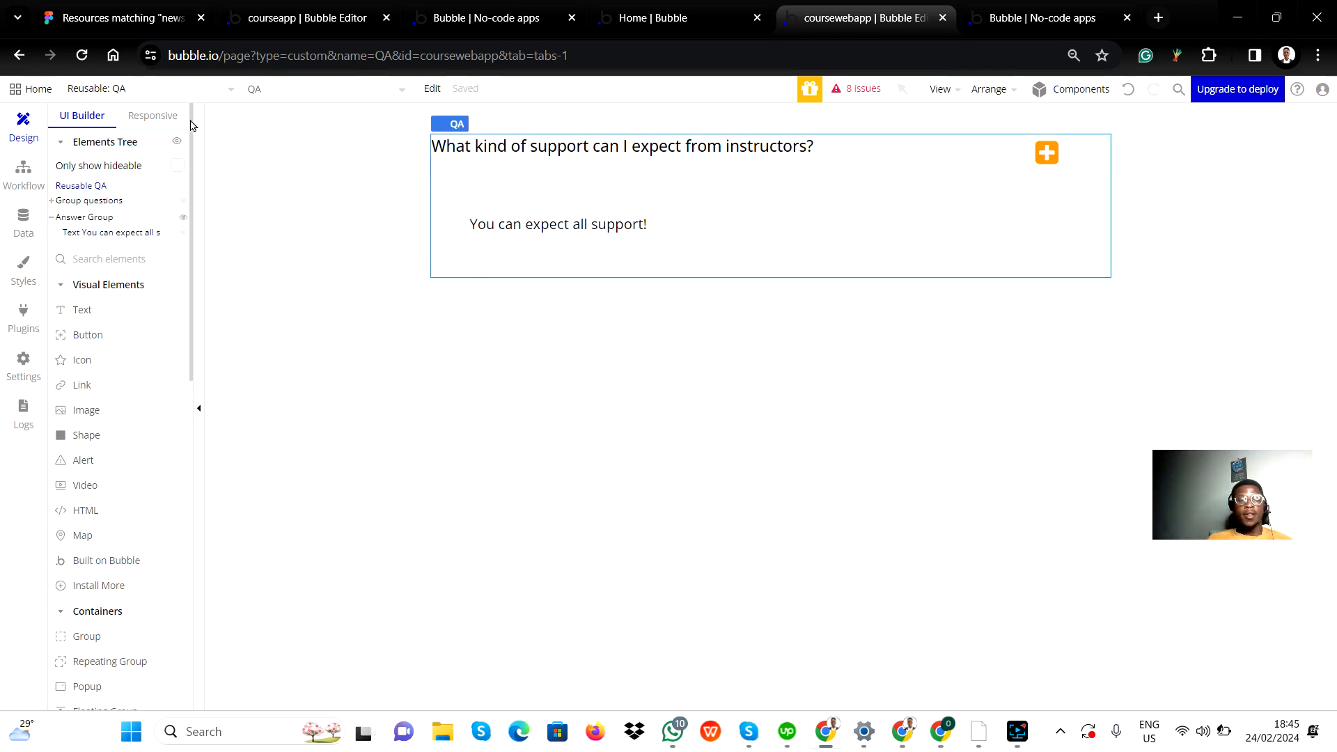
Step: Go from the QA reusable element back to the index page and find the Frequently Asked Questions section
click(83, 89)
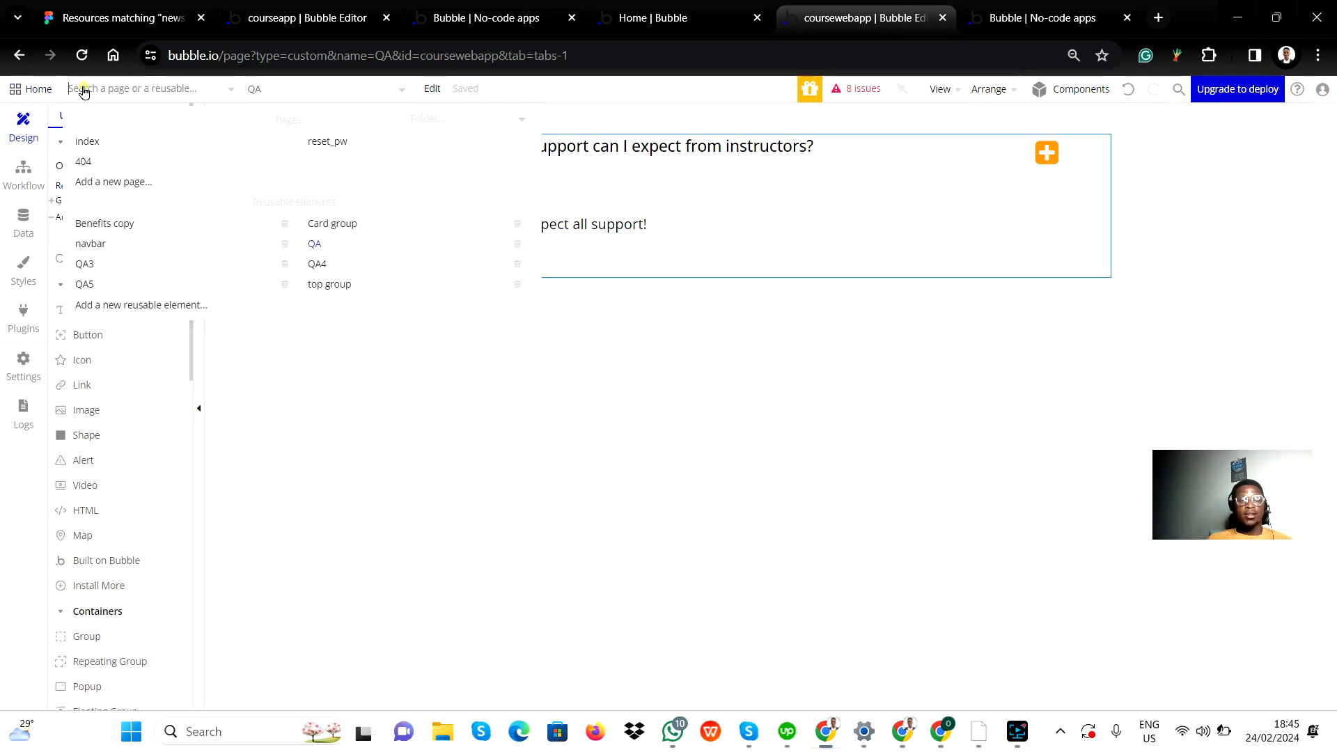
click(90, 149)
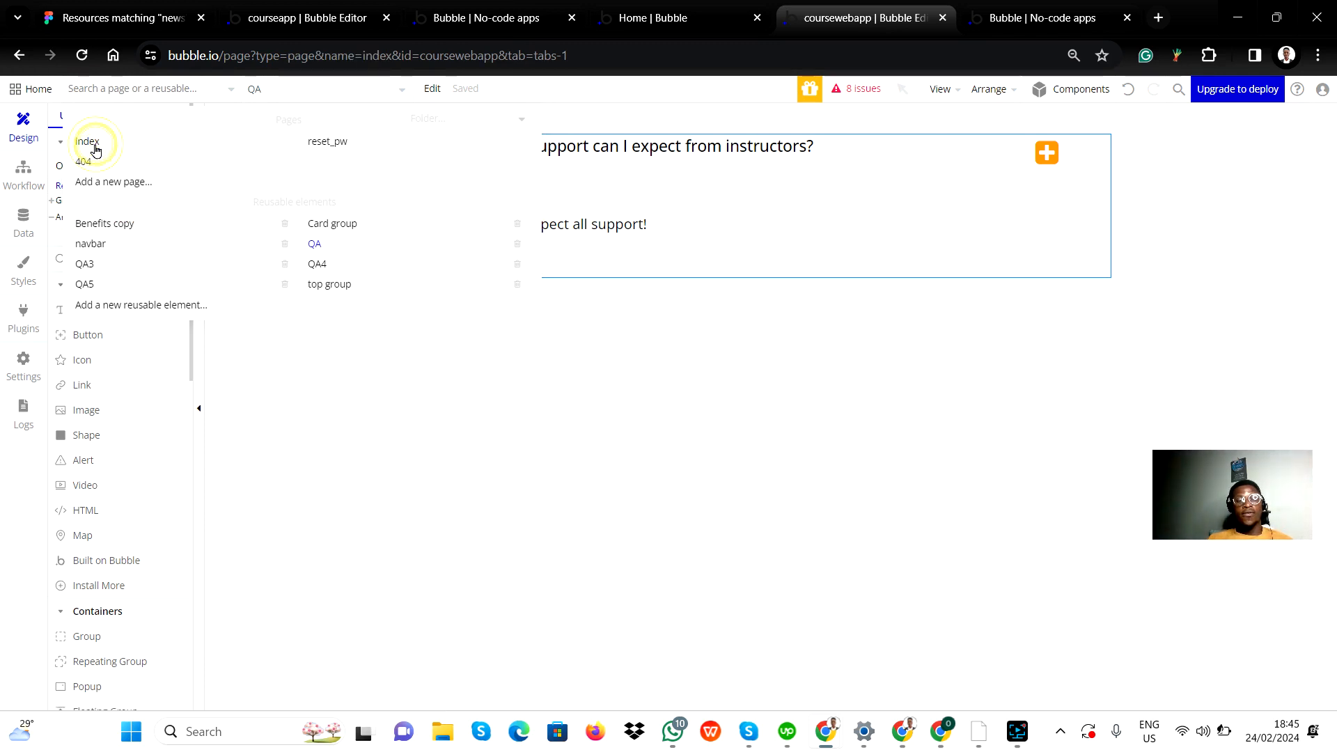
scroll(613, 502, down, 10)
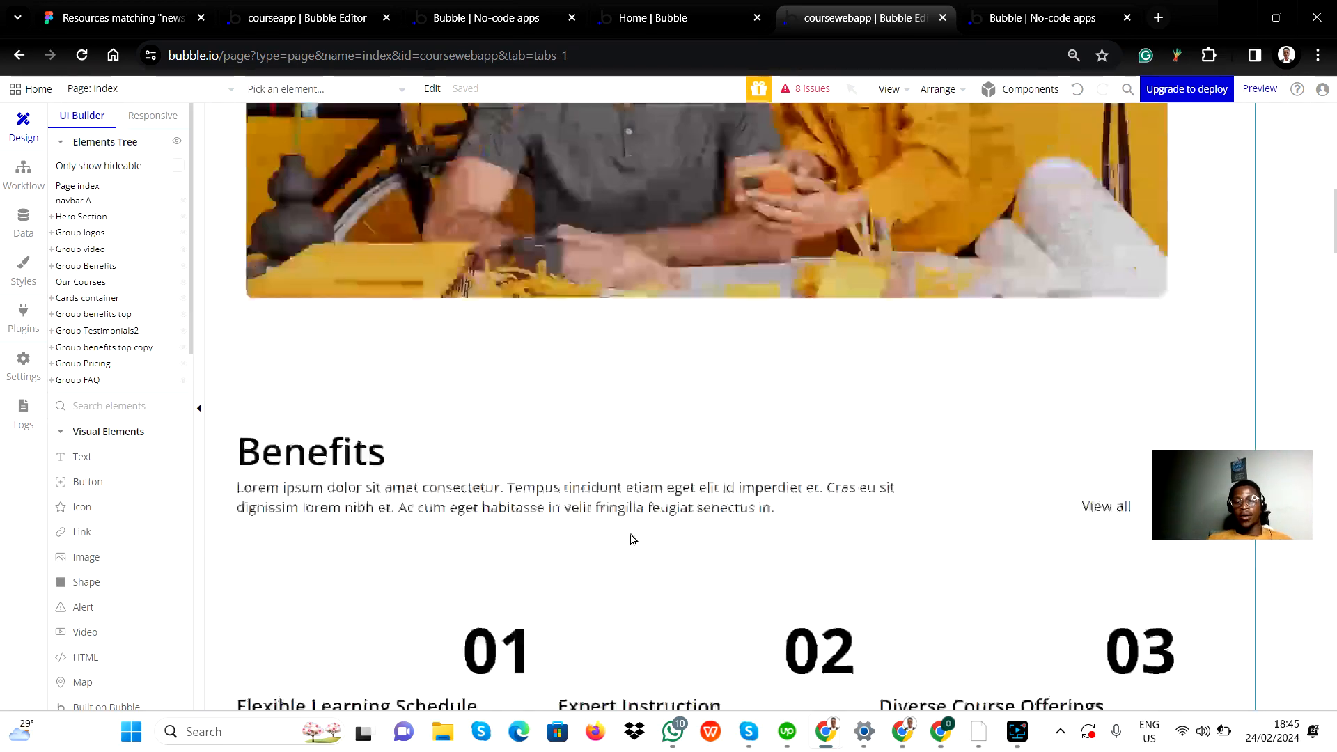
scroll(632, 539, down, 15)
scroll(631, 539, up, 3)
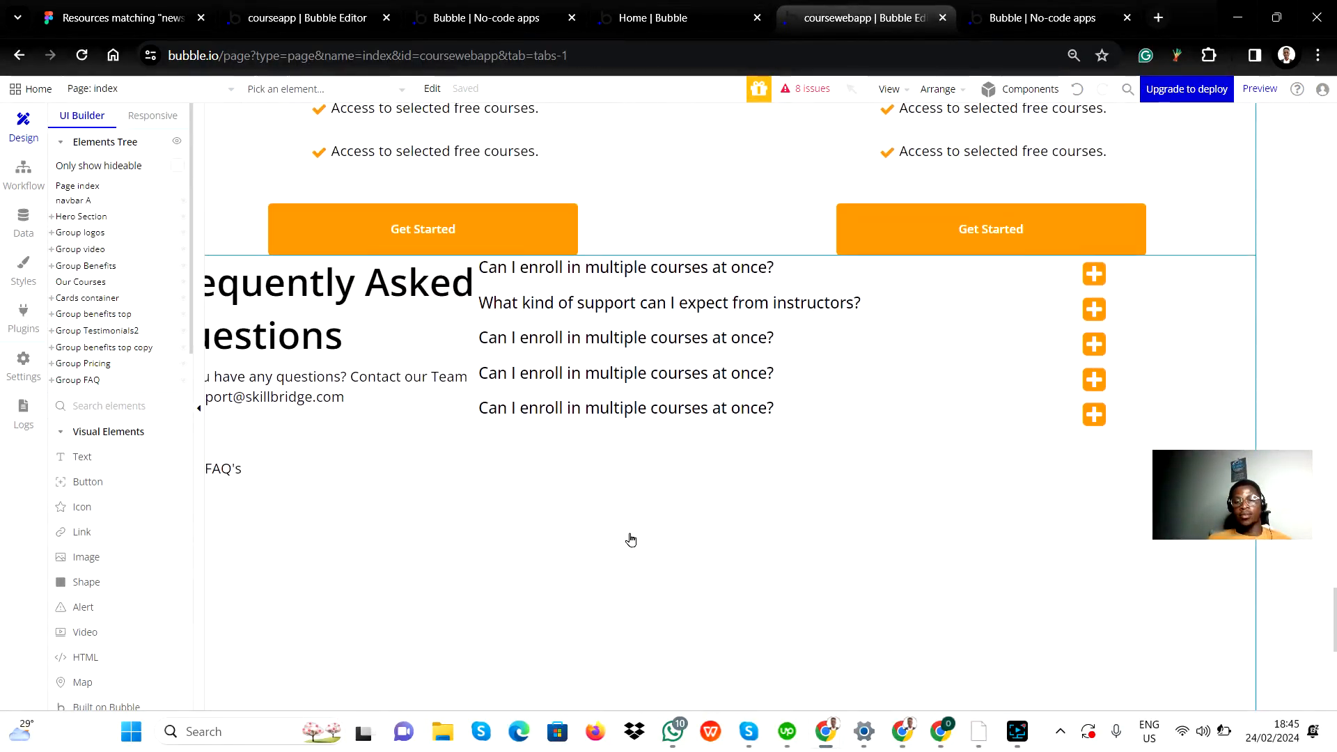
scroll(630, 539, up, 1)
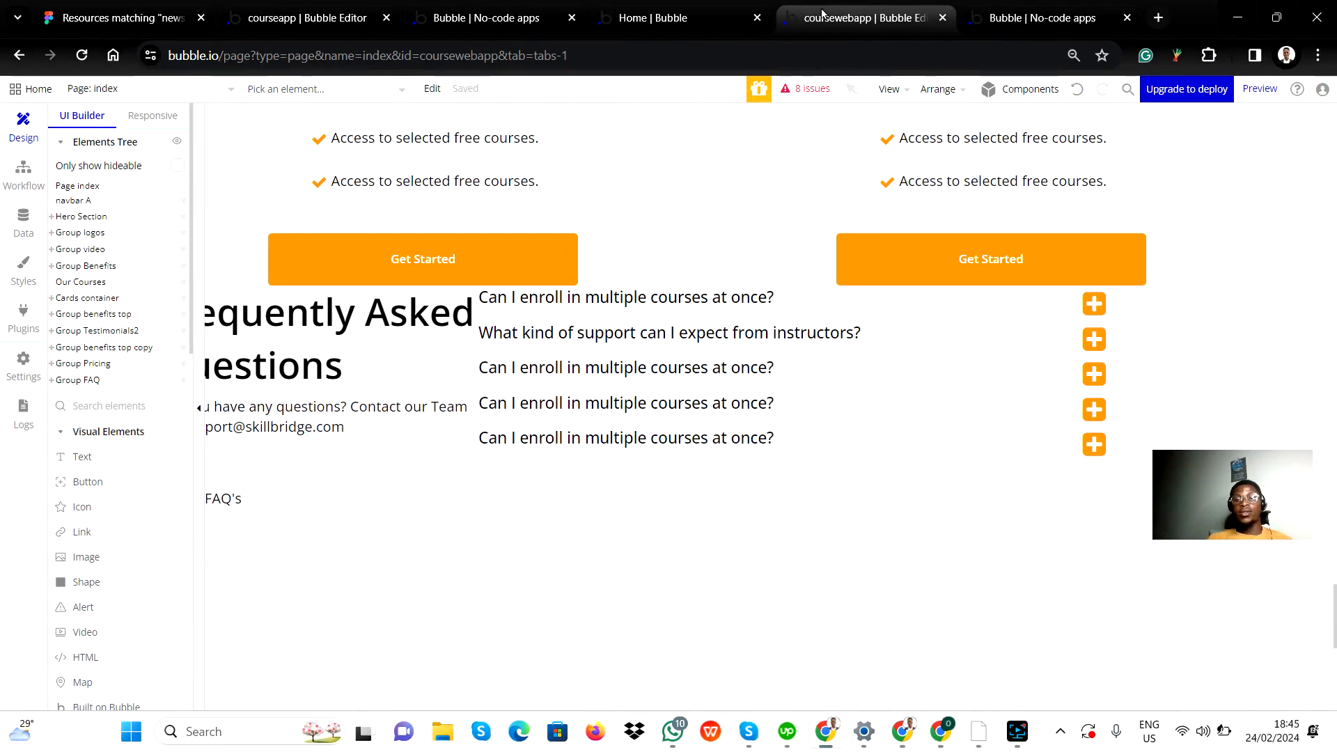
Step: Reload the app preview and test expanding and collapsing the answers of the first three FAQ questions
click(1010, 15)
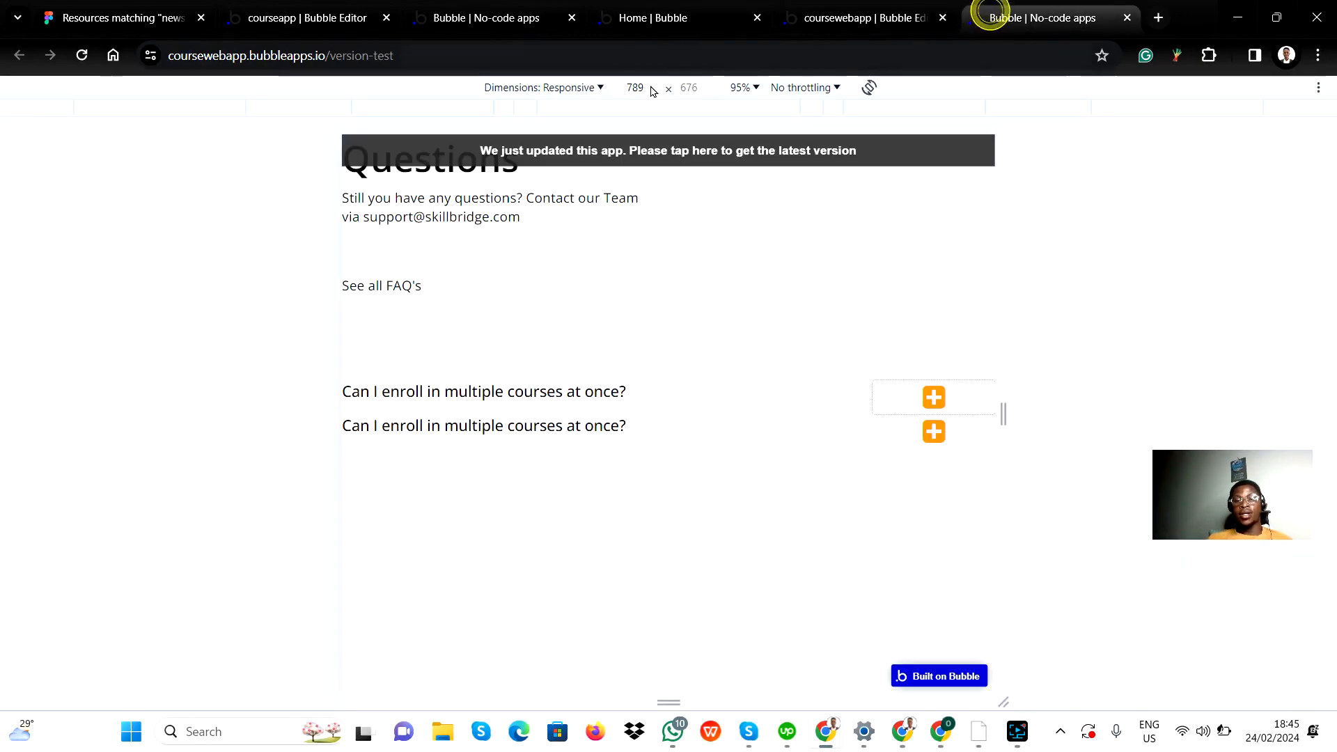
click(82, 55)
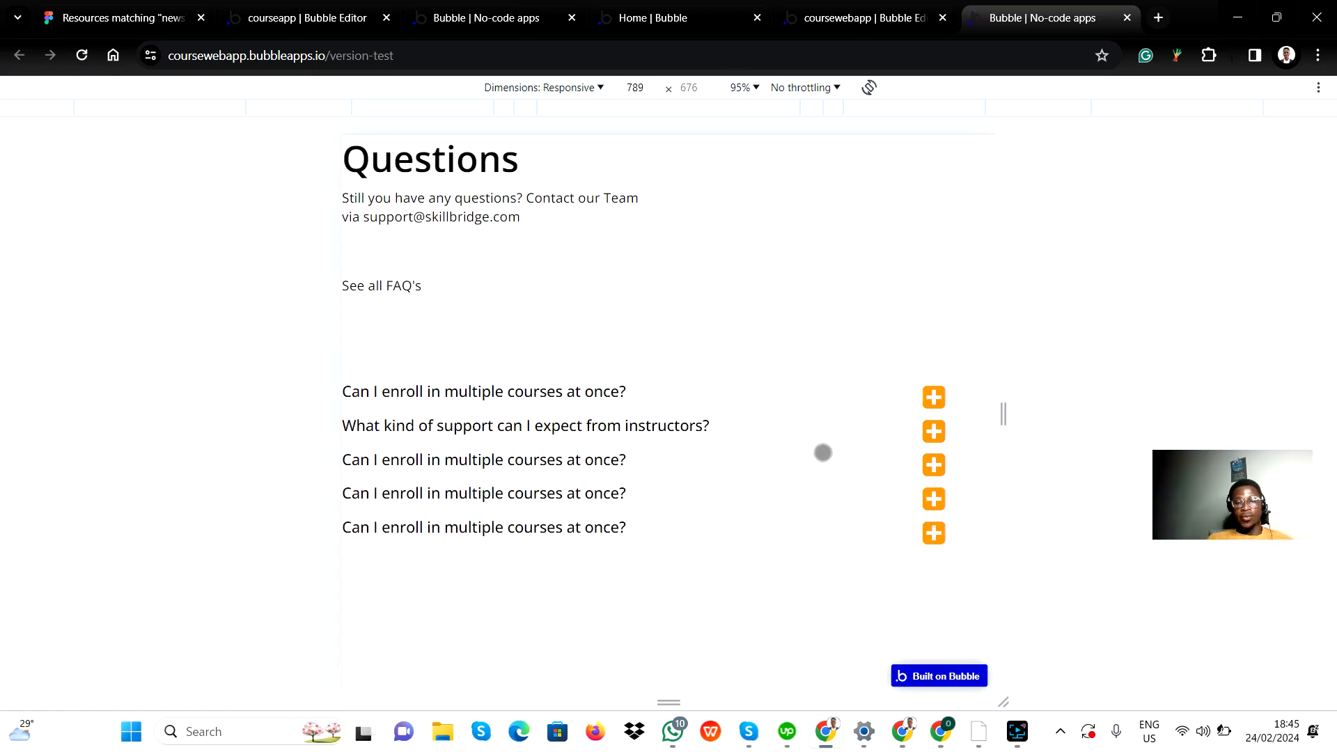
click(934, 401)
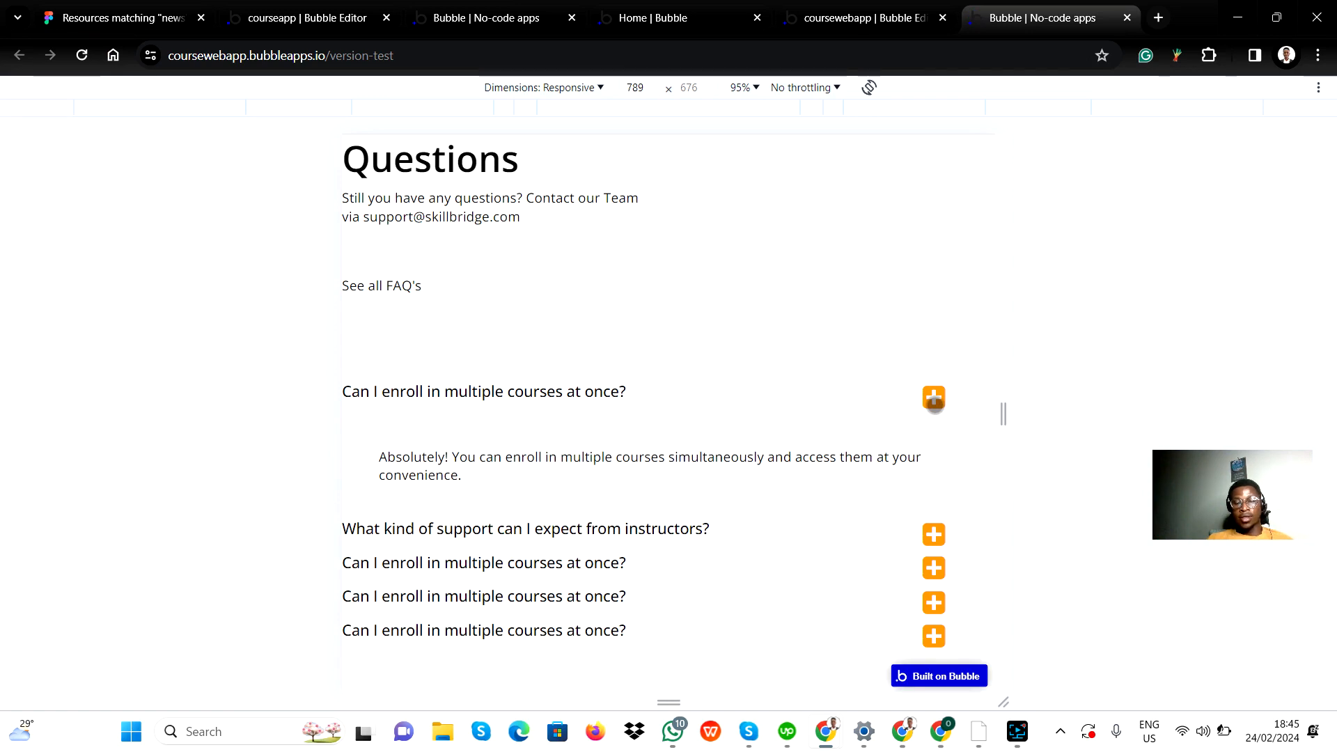
click(934, 402)
click(933, 432)
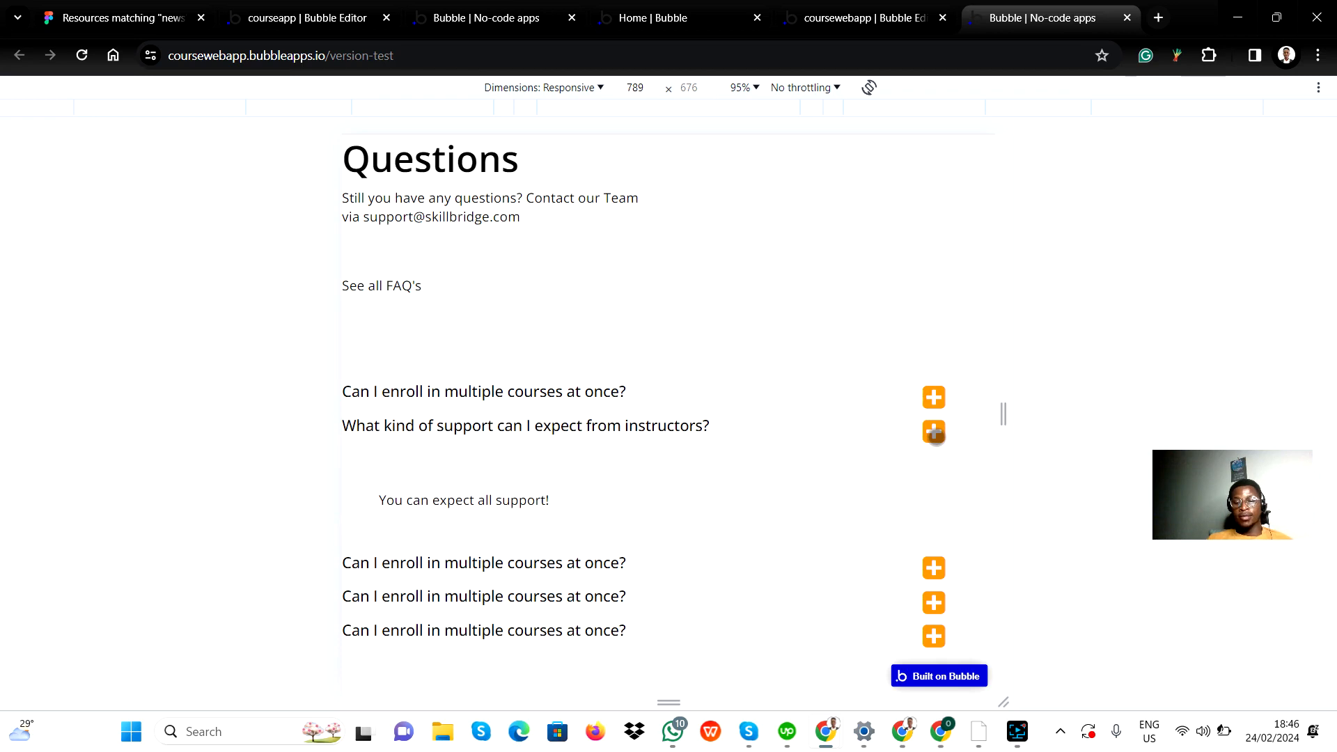
click(933, 433)
click(934, 464)
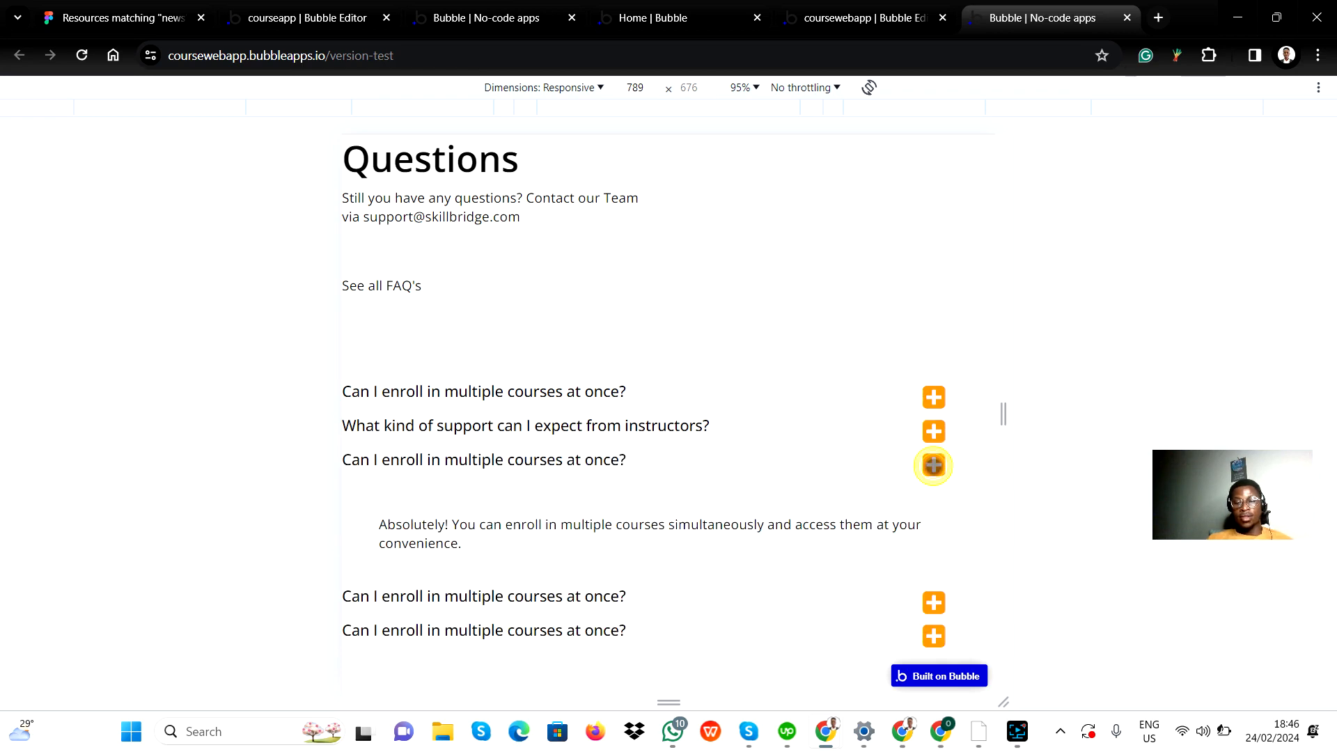
click(933, 465)
Step: Test the remaining FAQ toggles in the preview, including opening the first and second answers together, and collapse all answers
click(938, 500)
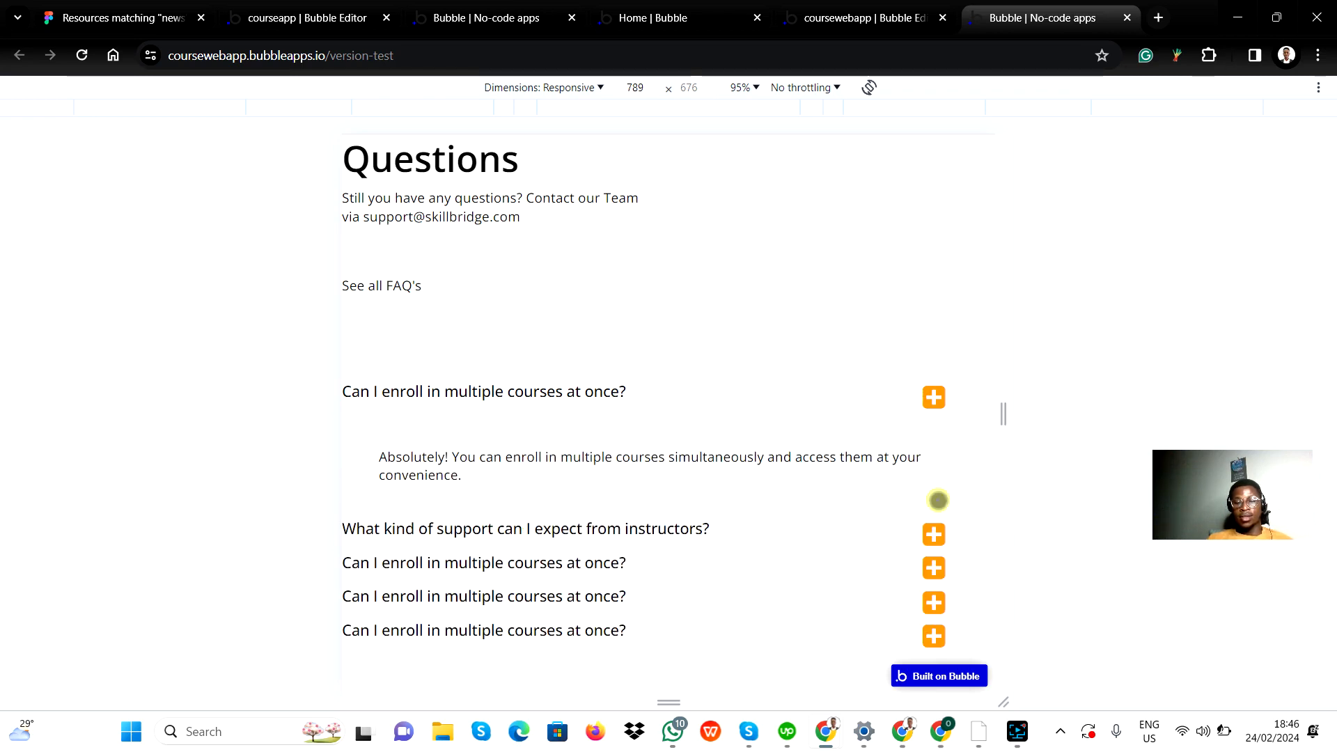
click(933, 534)
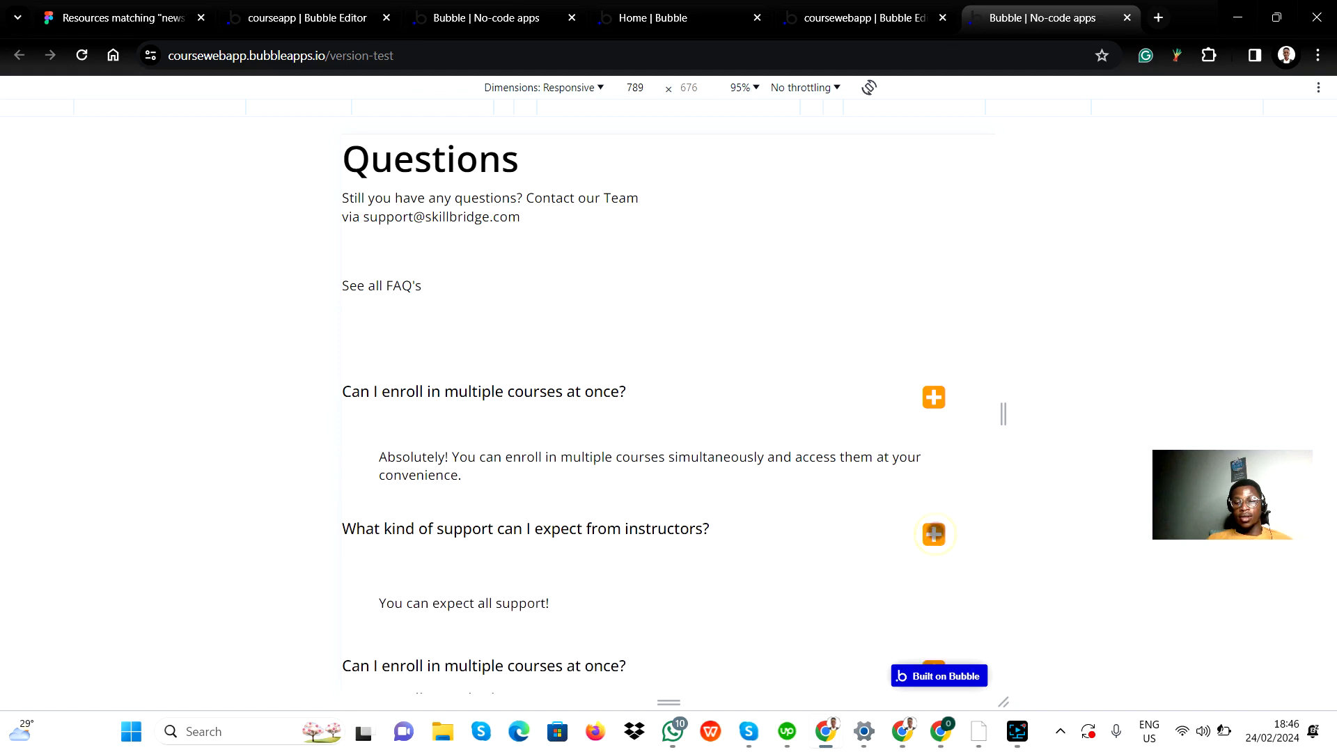
click(933, 534)
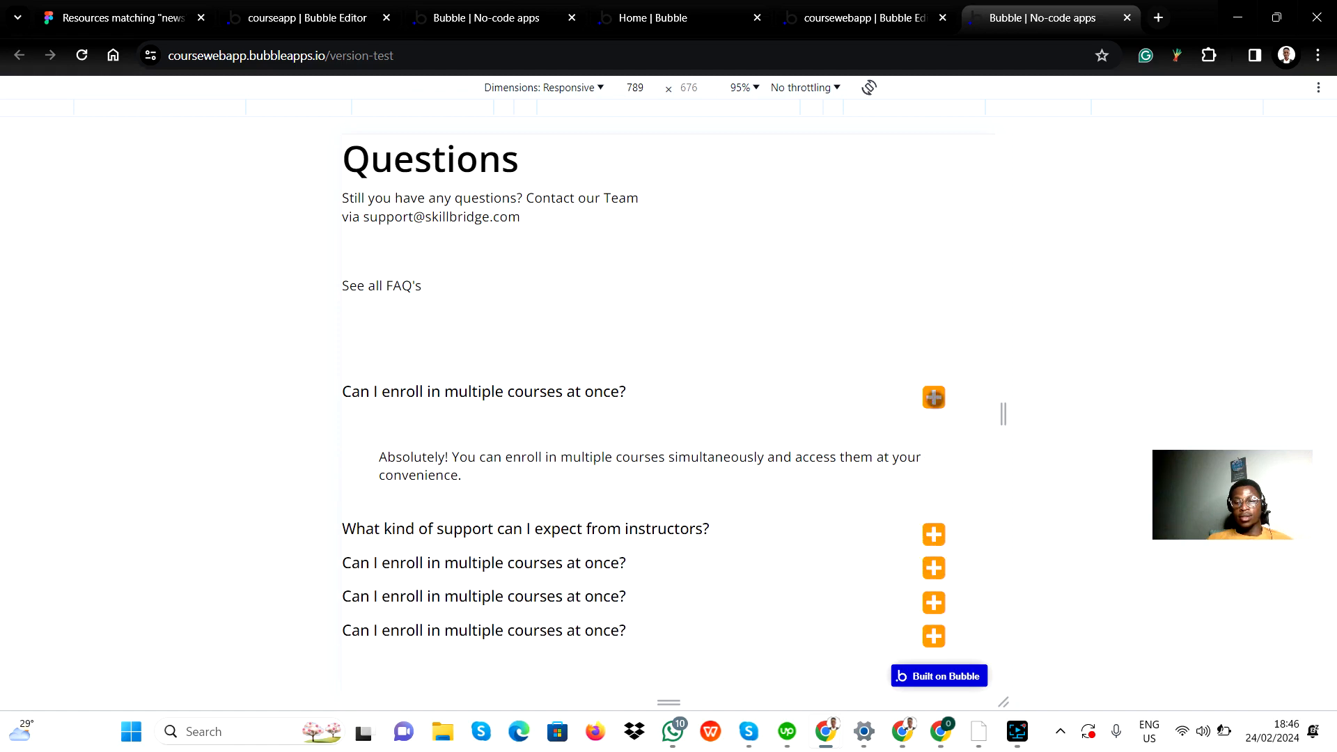
click(933, 398)
click(935, 501)
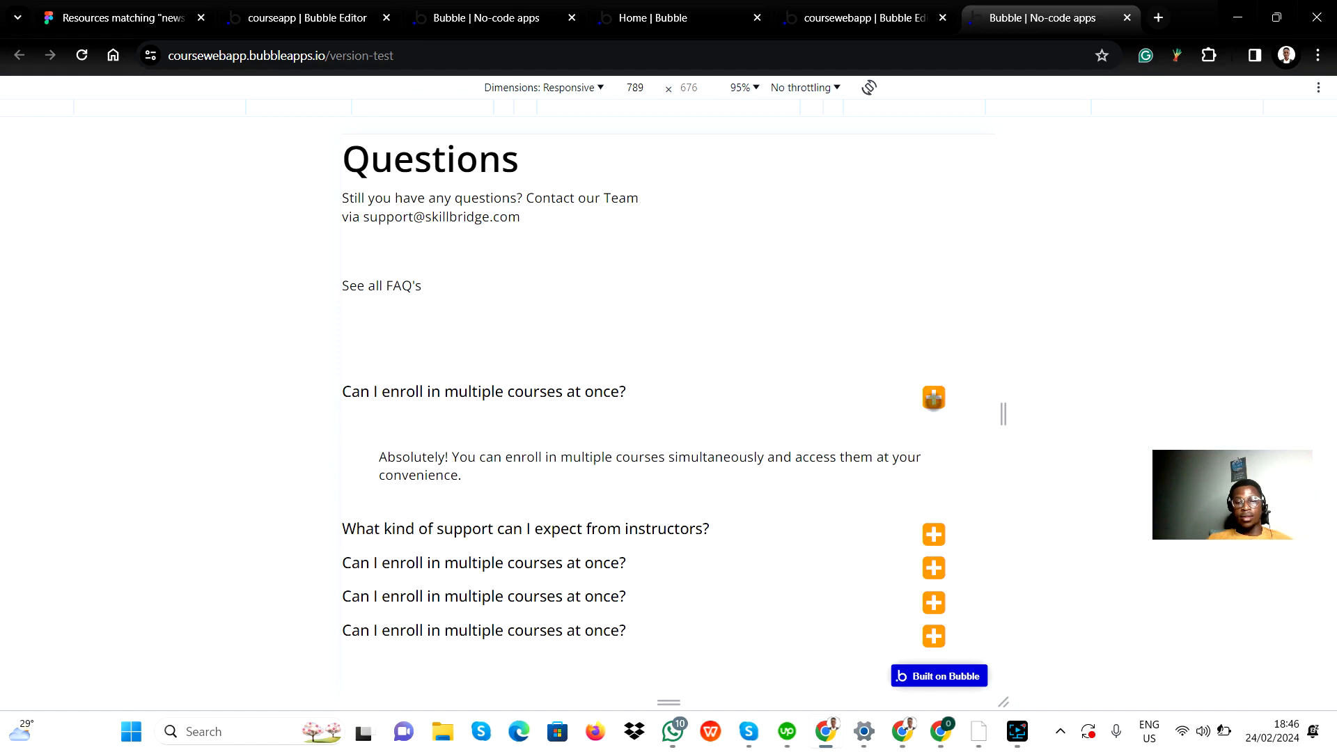
click(934, 398)
click(933, 528)
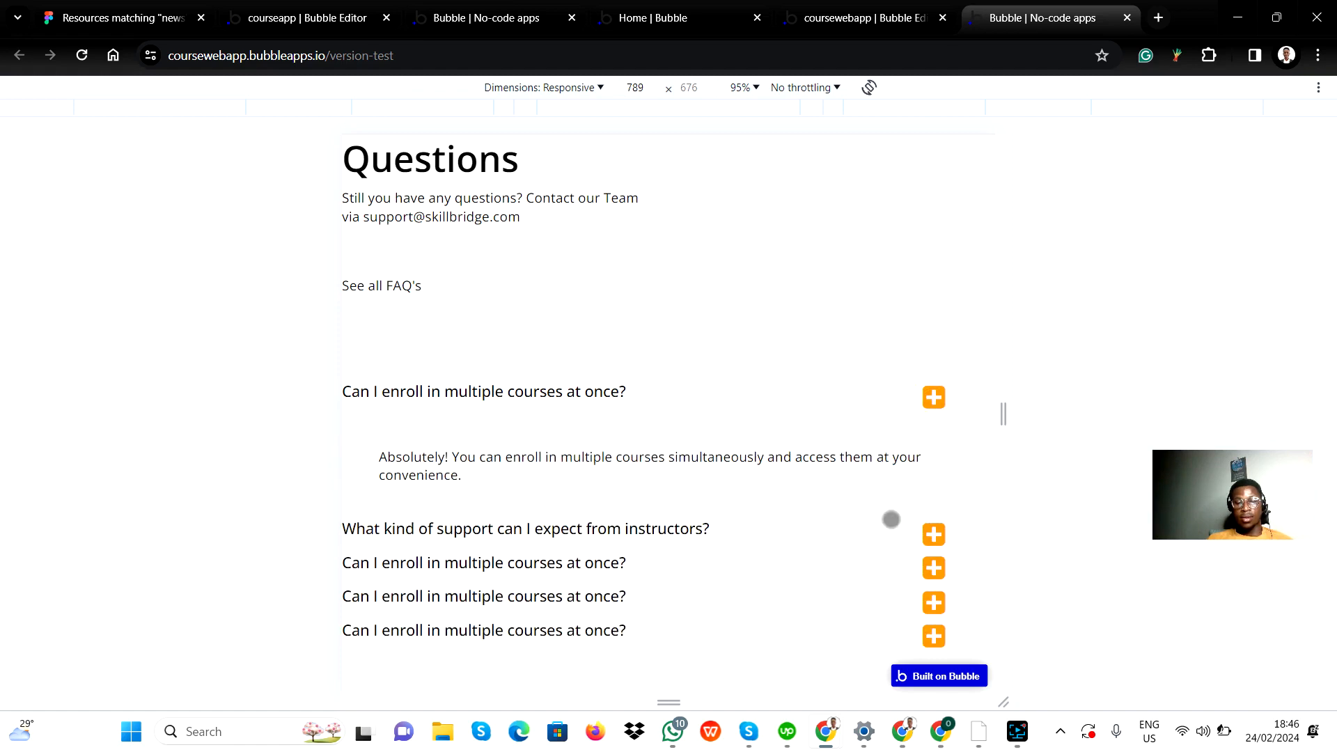
scroll(778, 380, down, 1)
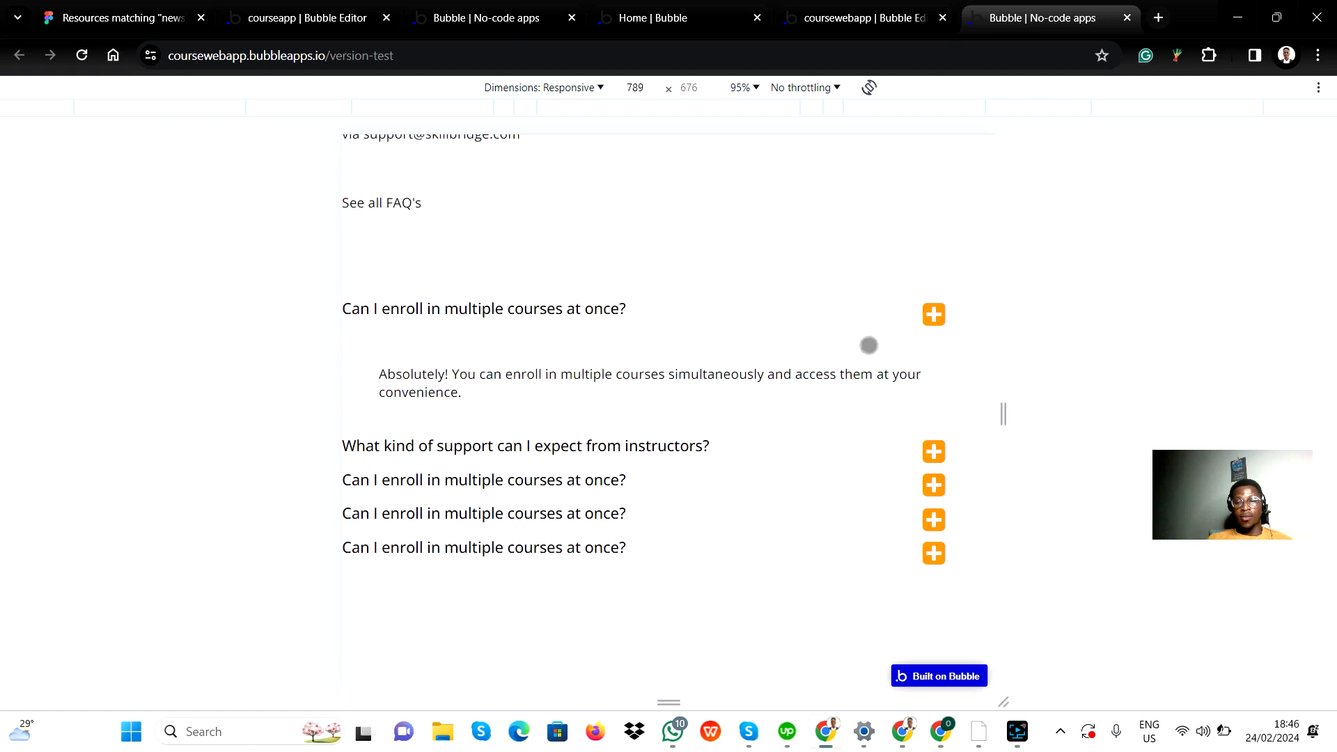
click(933, 520)
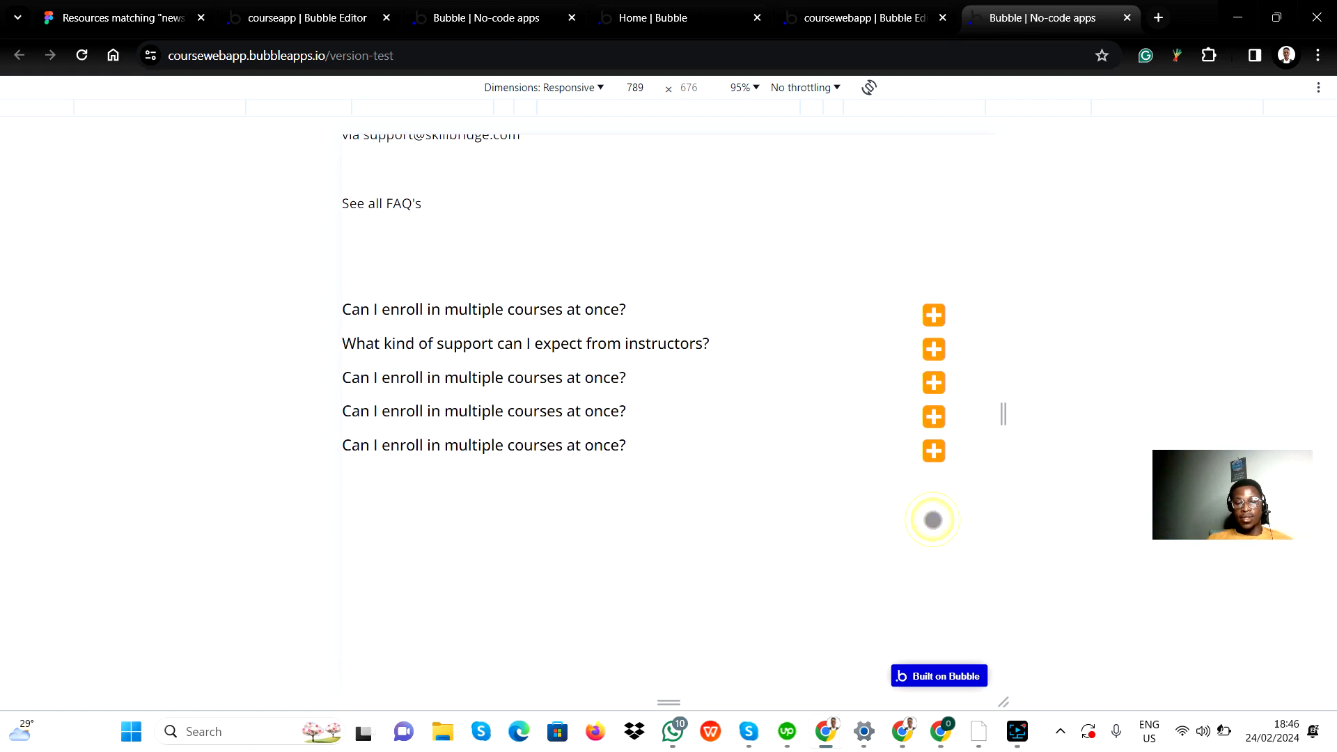
click(933, 421)
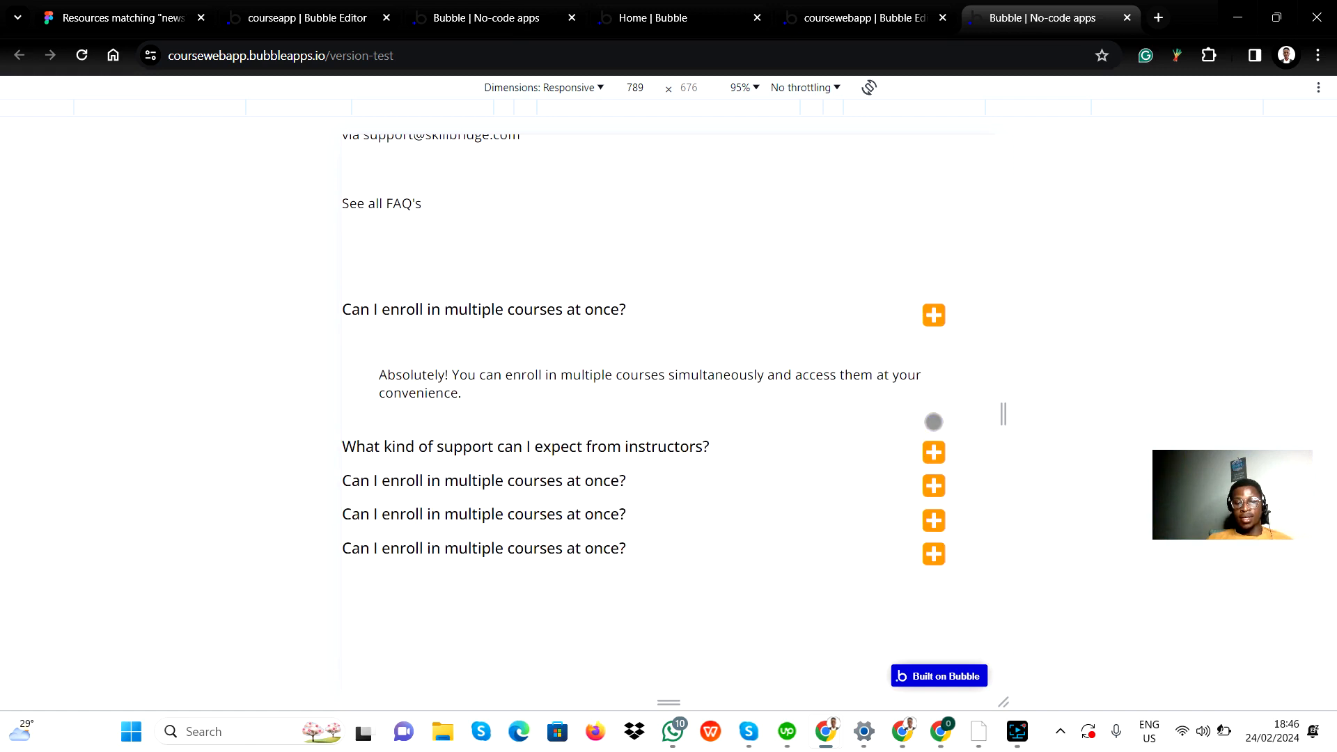
click(933, 315)
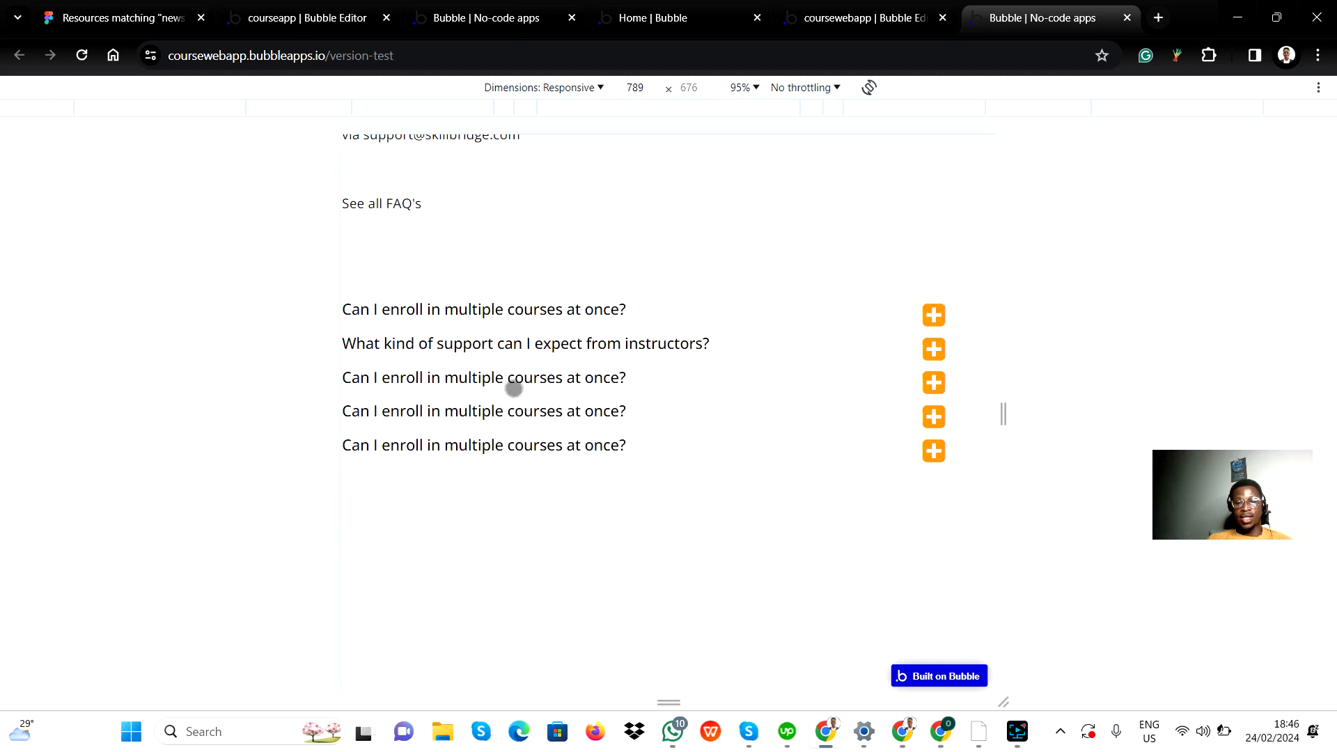
Step: Return to the index page in the editor and open the fifth FAQ question's reusable element, QA5, for editing
click(869, 9)
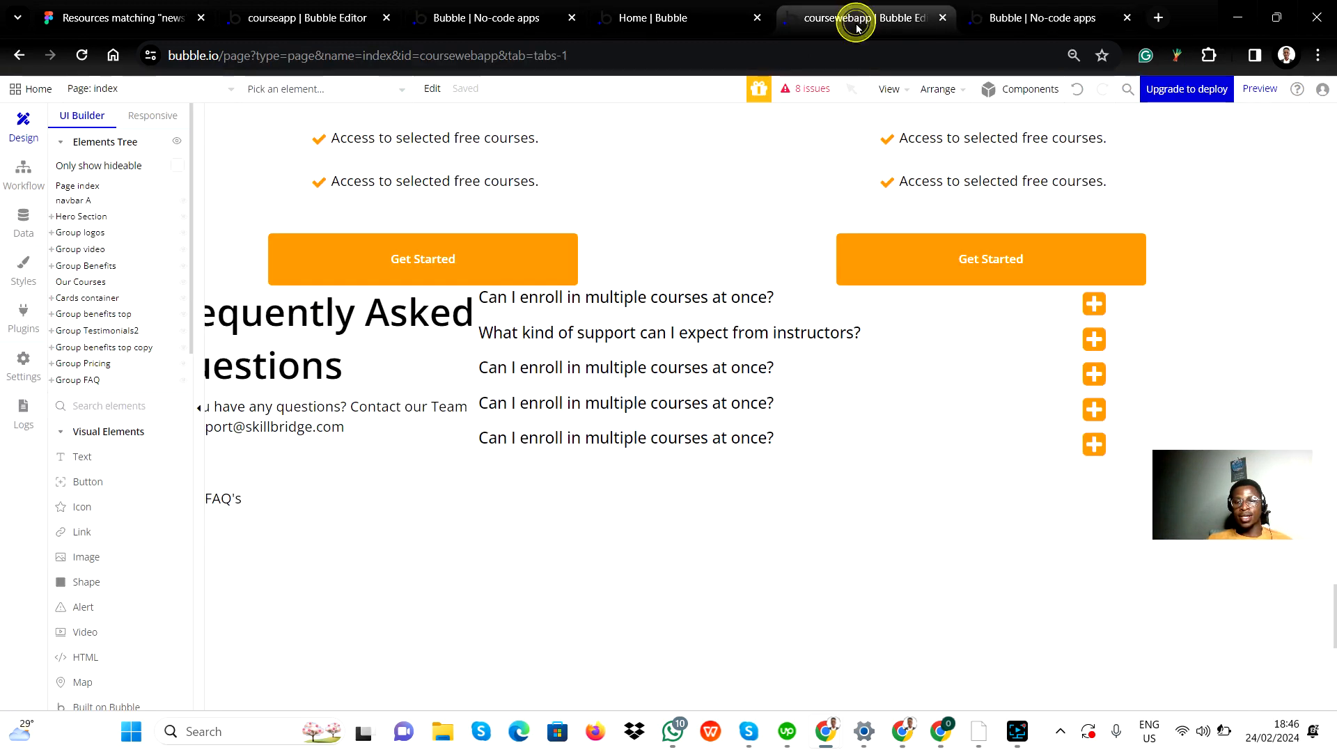
click(706, 452)
right_click(707, 446)
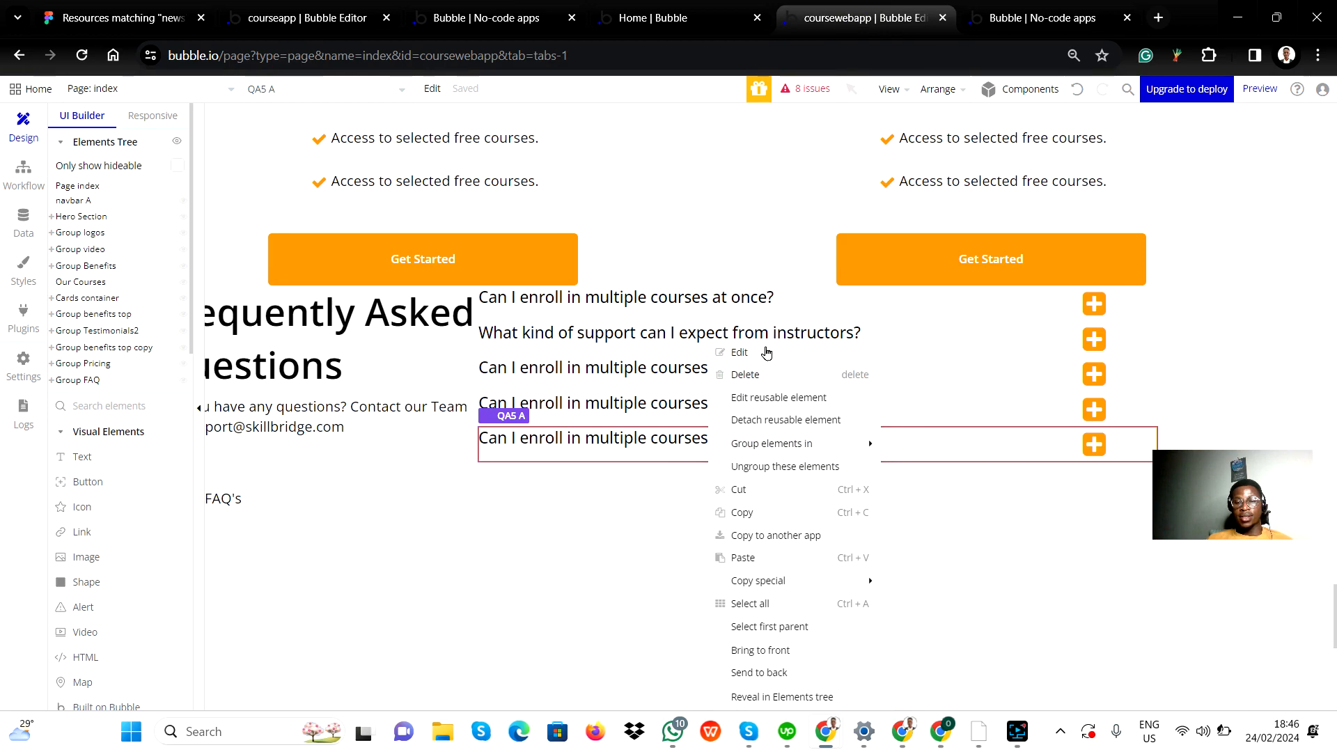
click(739, 352)
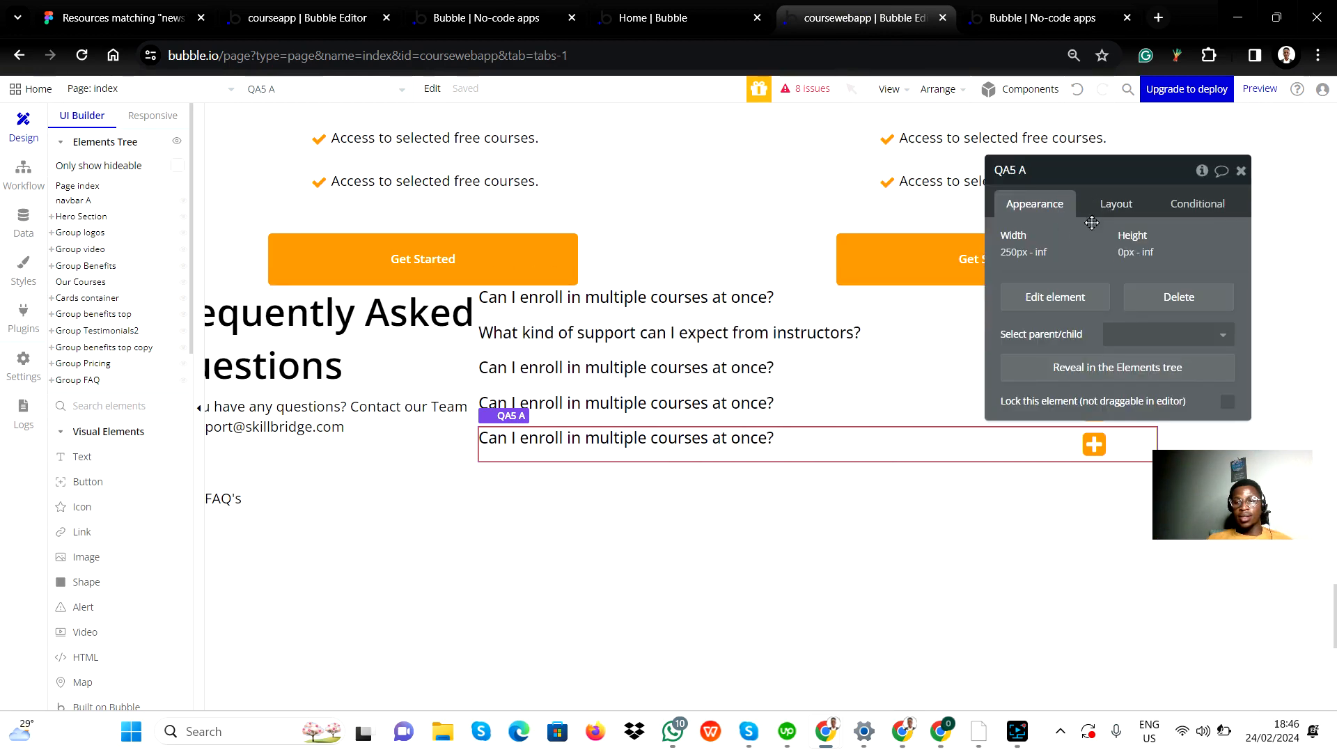
right_click(669, 440)
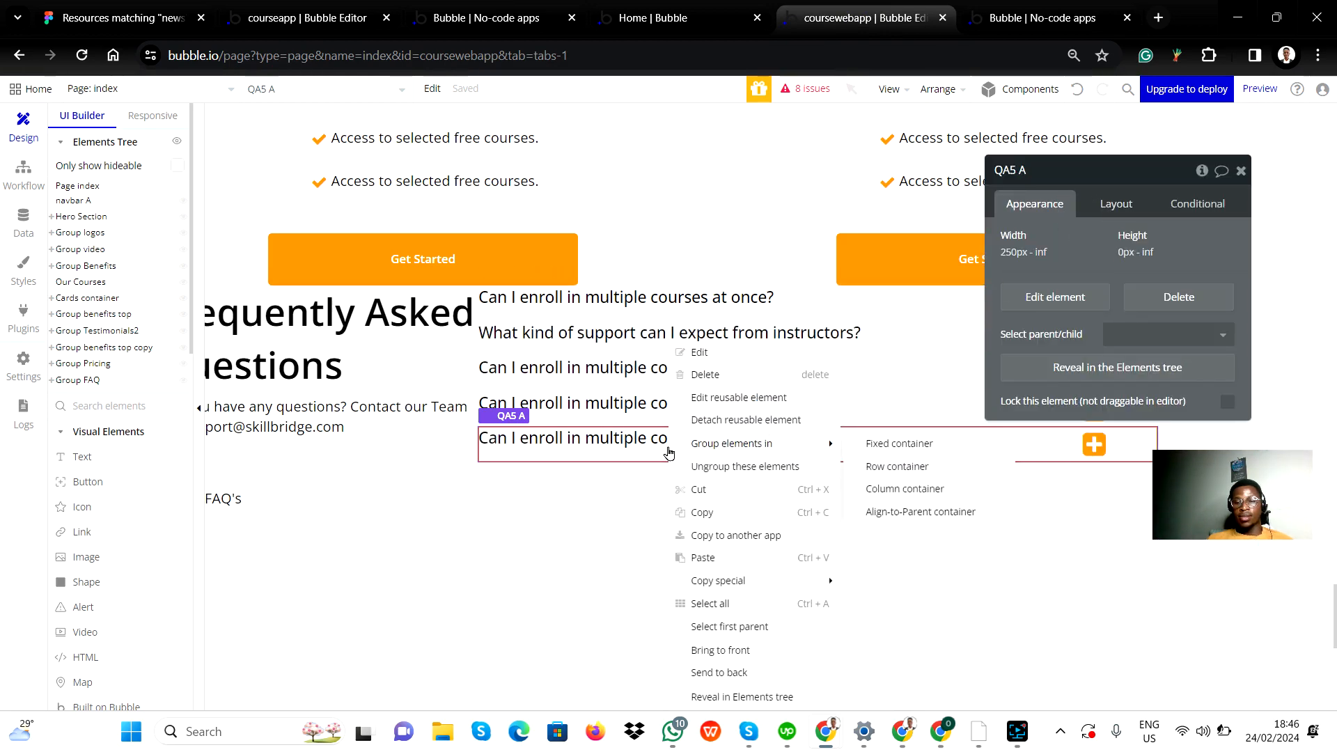
click(741, 403)
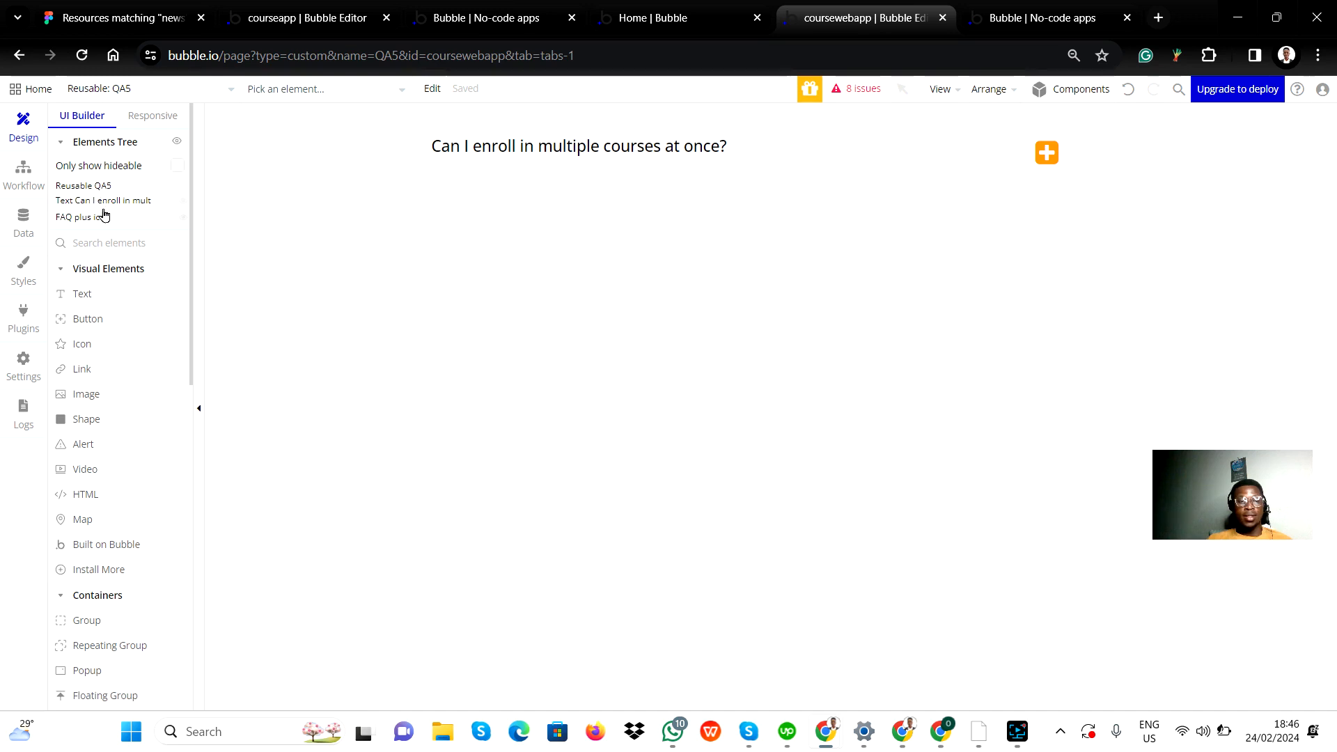
Step: Examine the properties of the QA5 reusable group, its question text and its FAQ plus icon
click(78, 184)
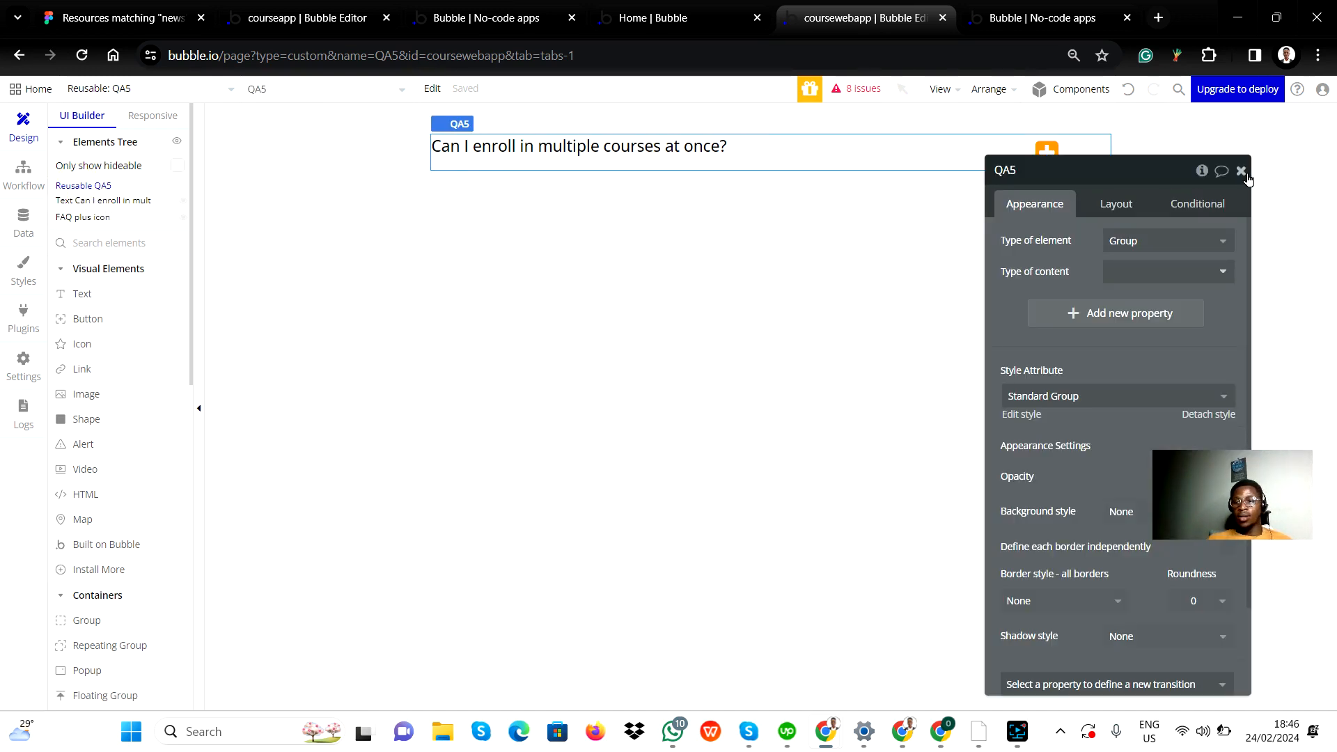
click(1241, 171)
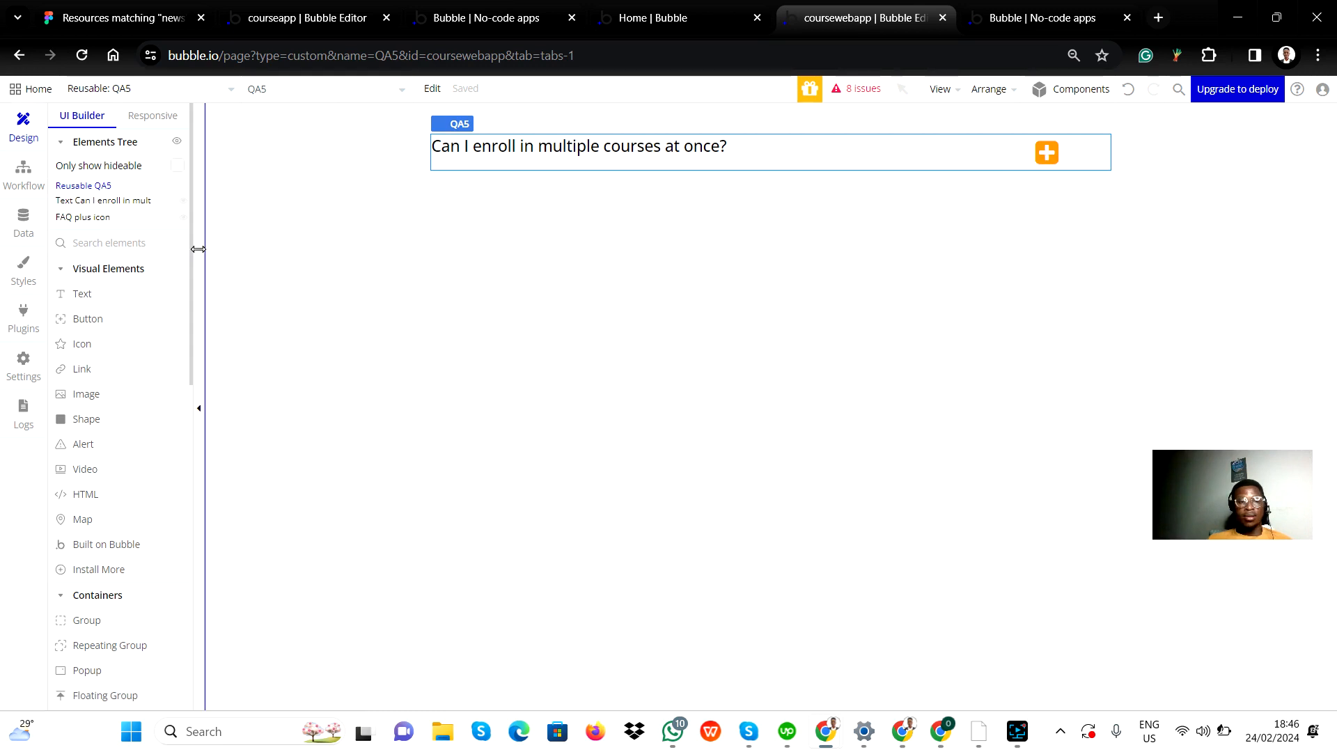
click(103, 207)
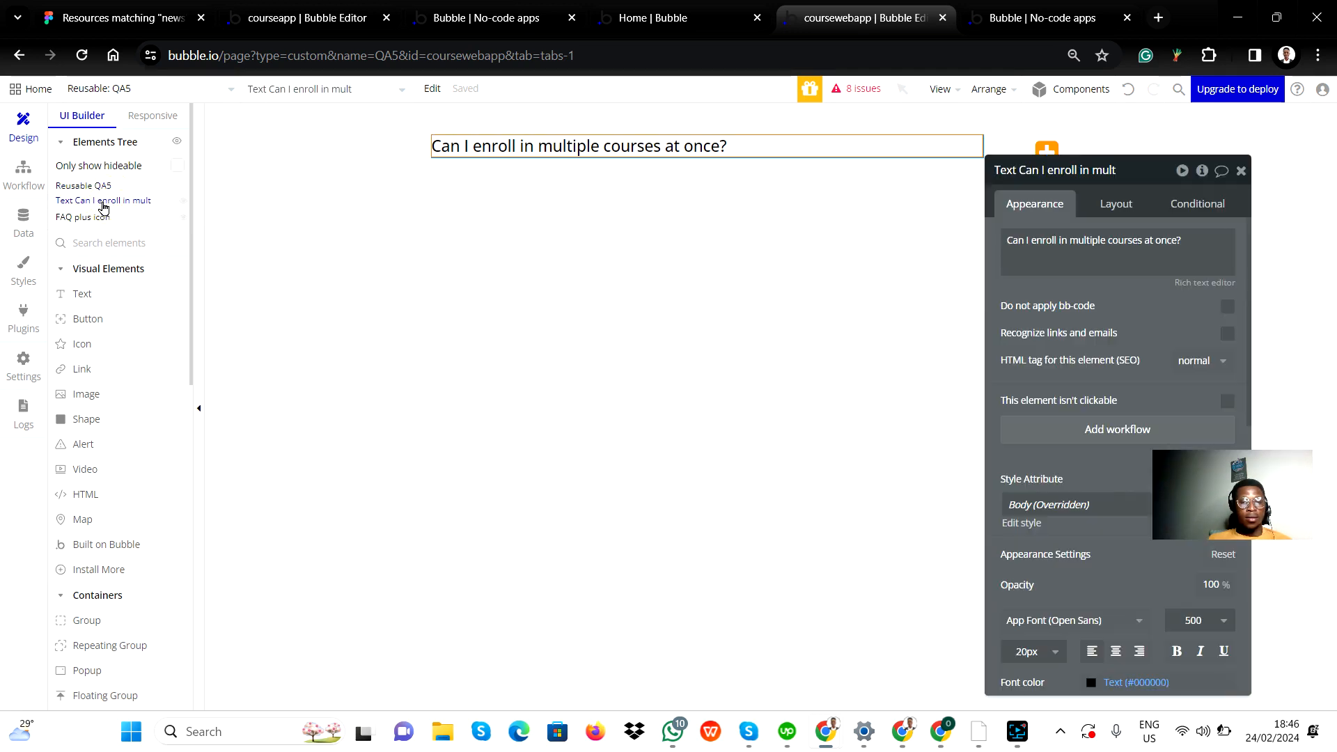
mouse_move(90, 220)
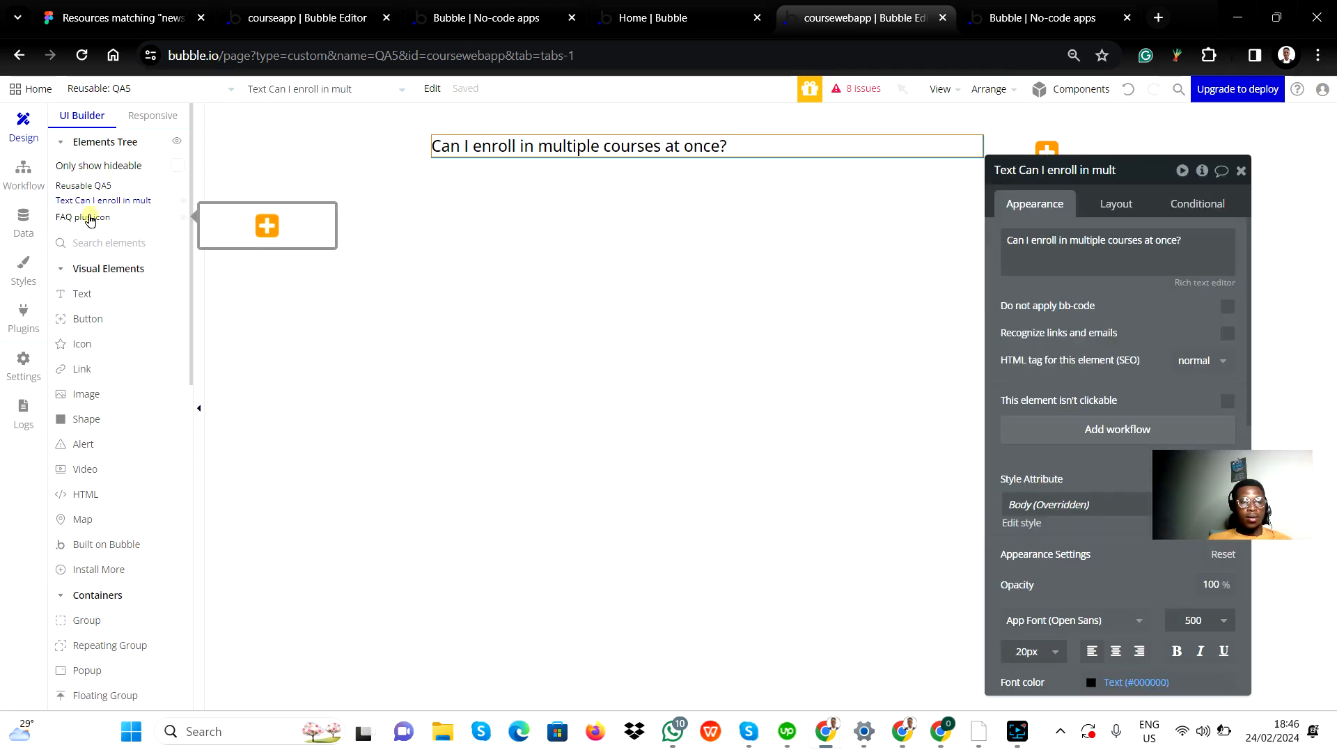
click(89, 218)
click(98, 186)
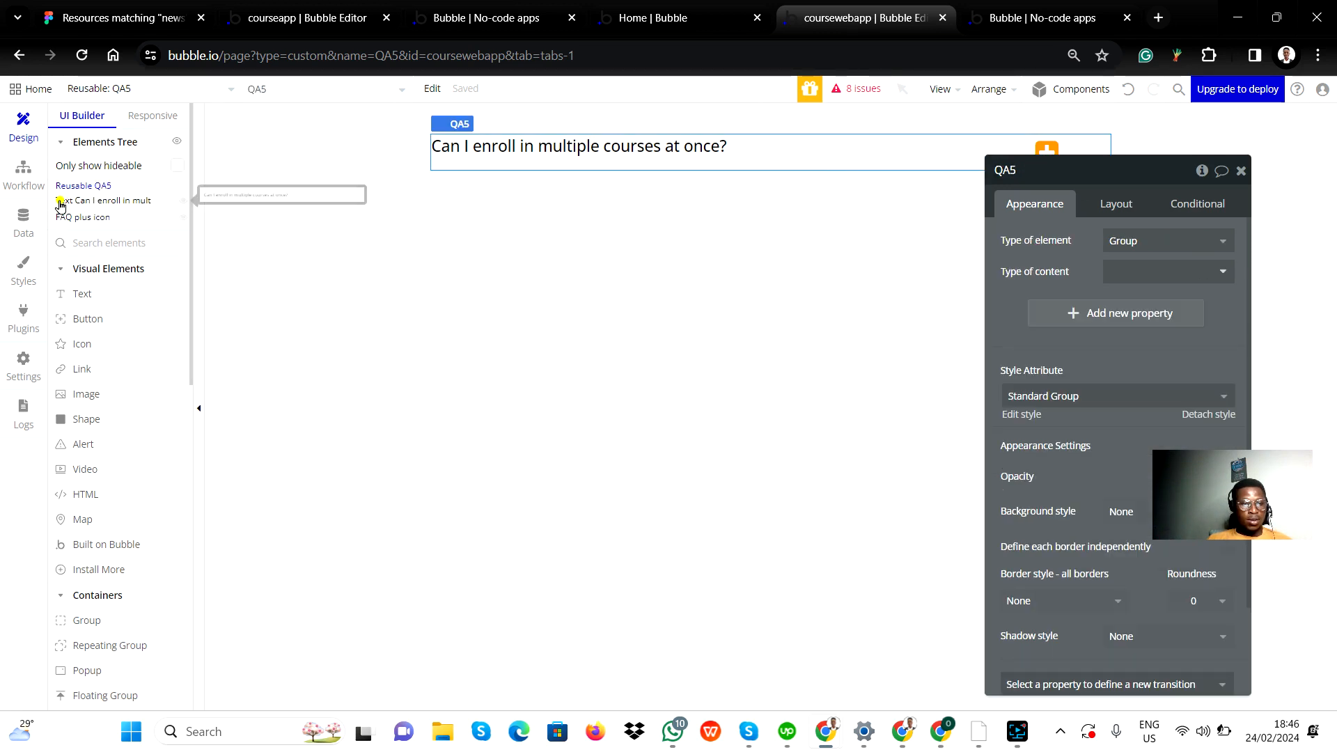
click(98, 202)
key(Escape)
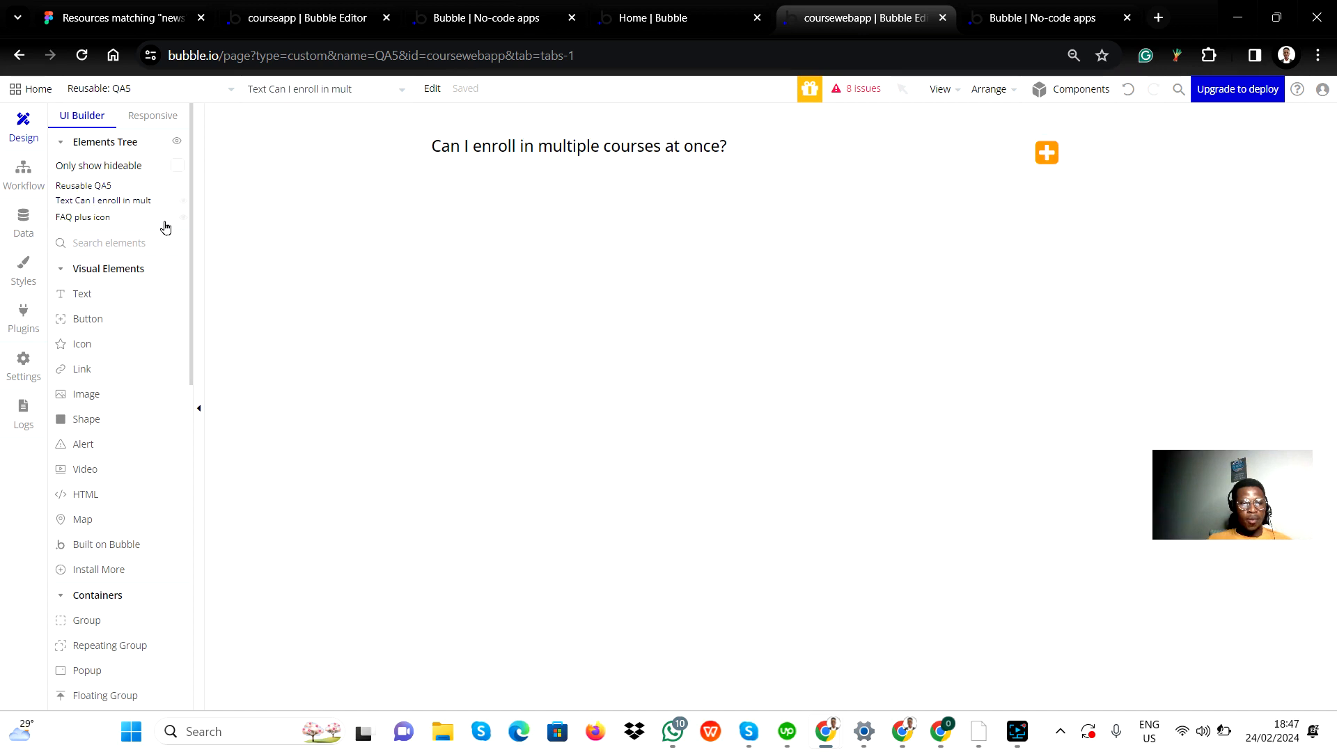
click(146, 217)
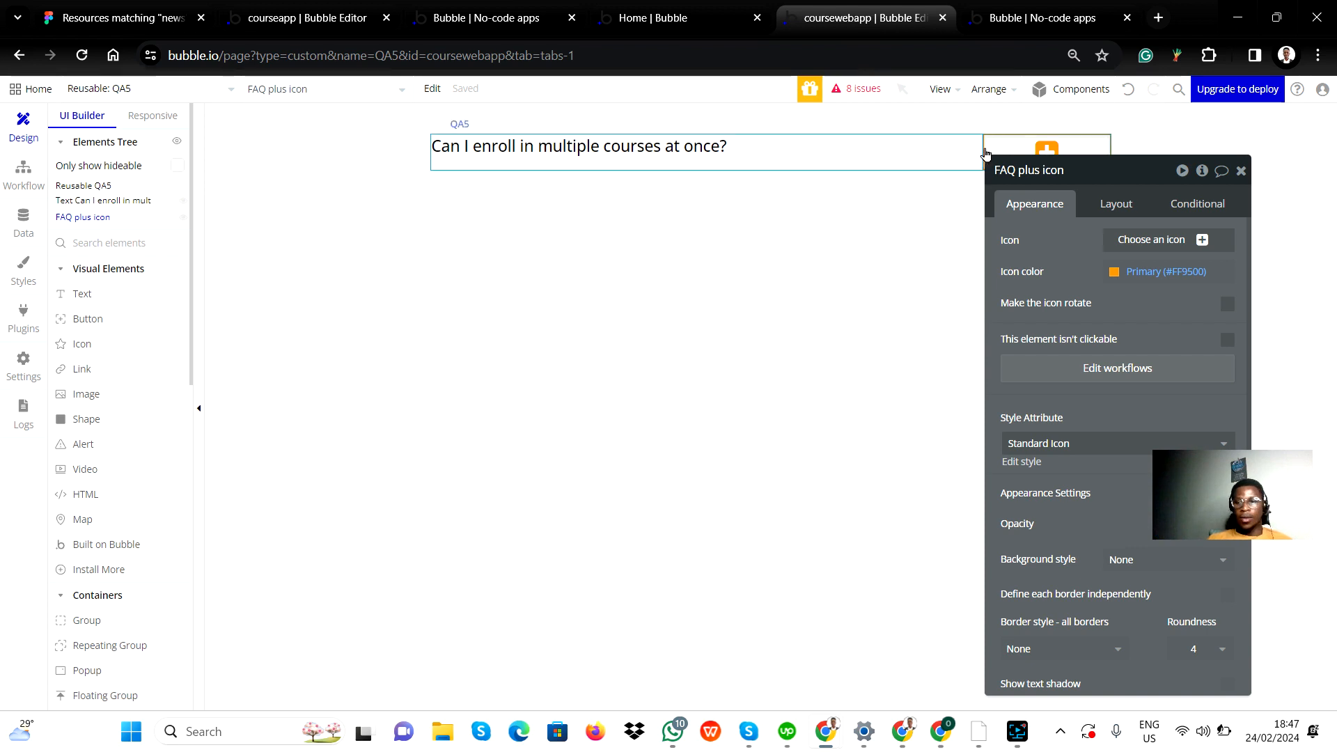
click(1242, 172)
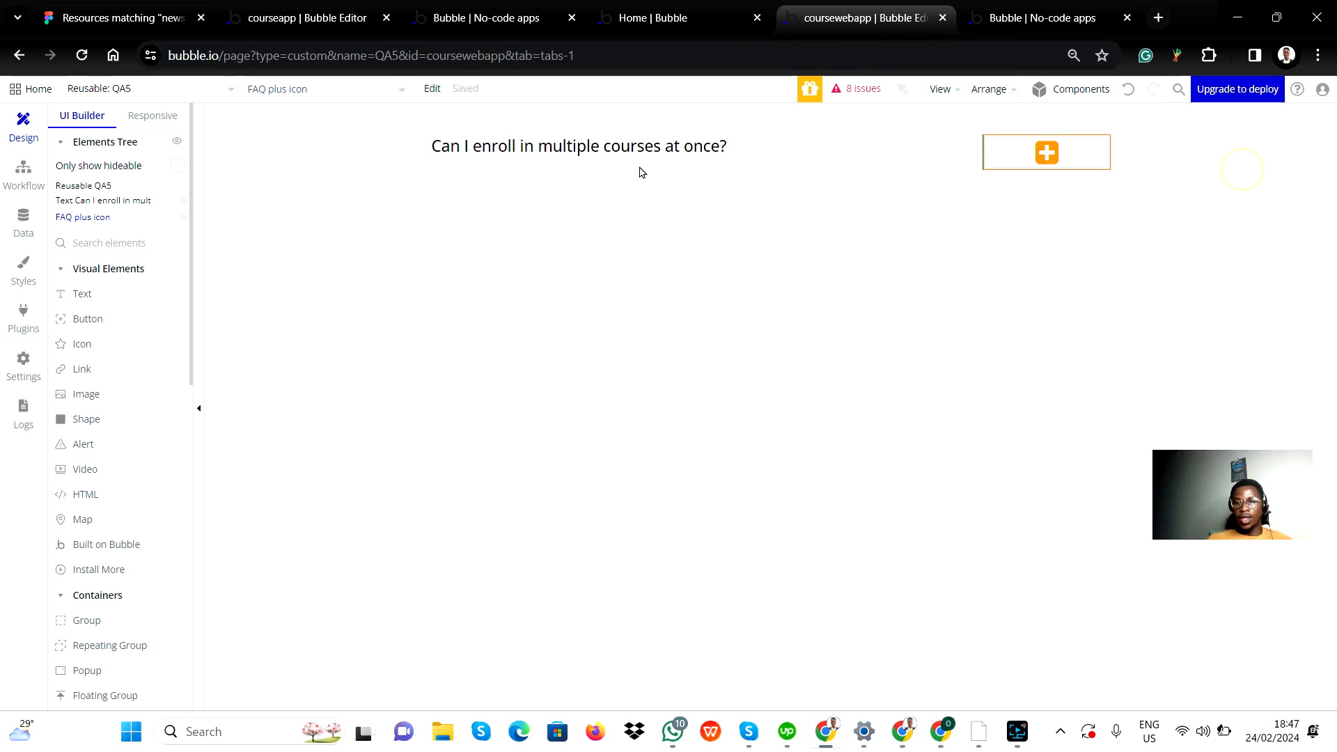
click(632, 238)
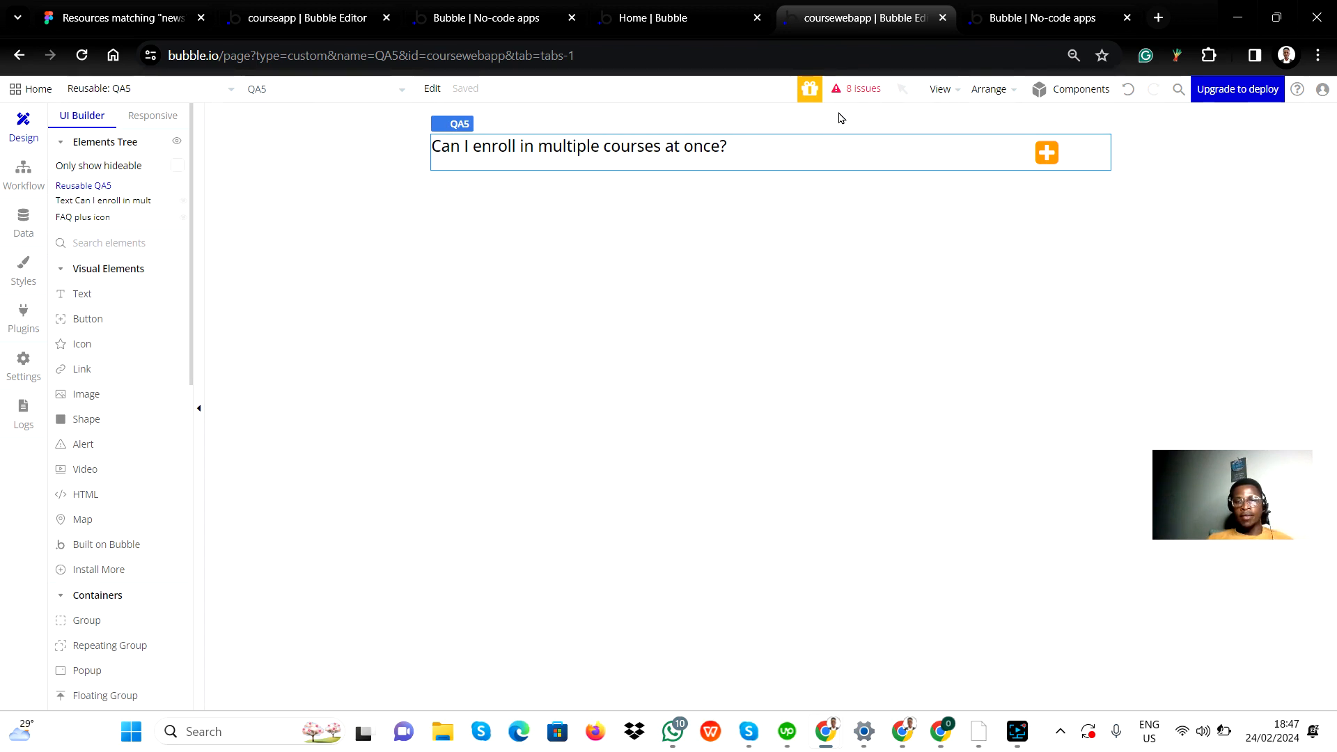
Step: Review the app's issue list and the available reusable elements, and check the QA5 question text's properties again
click(851, 93)
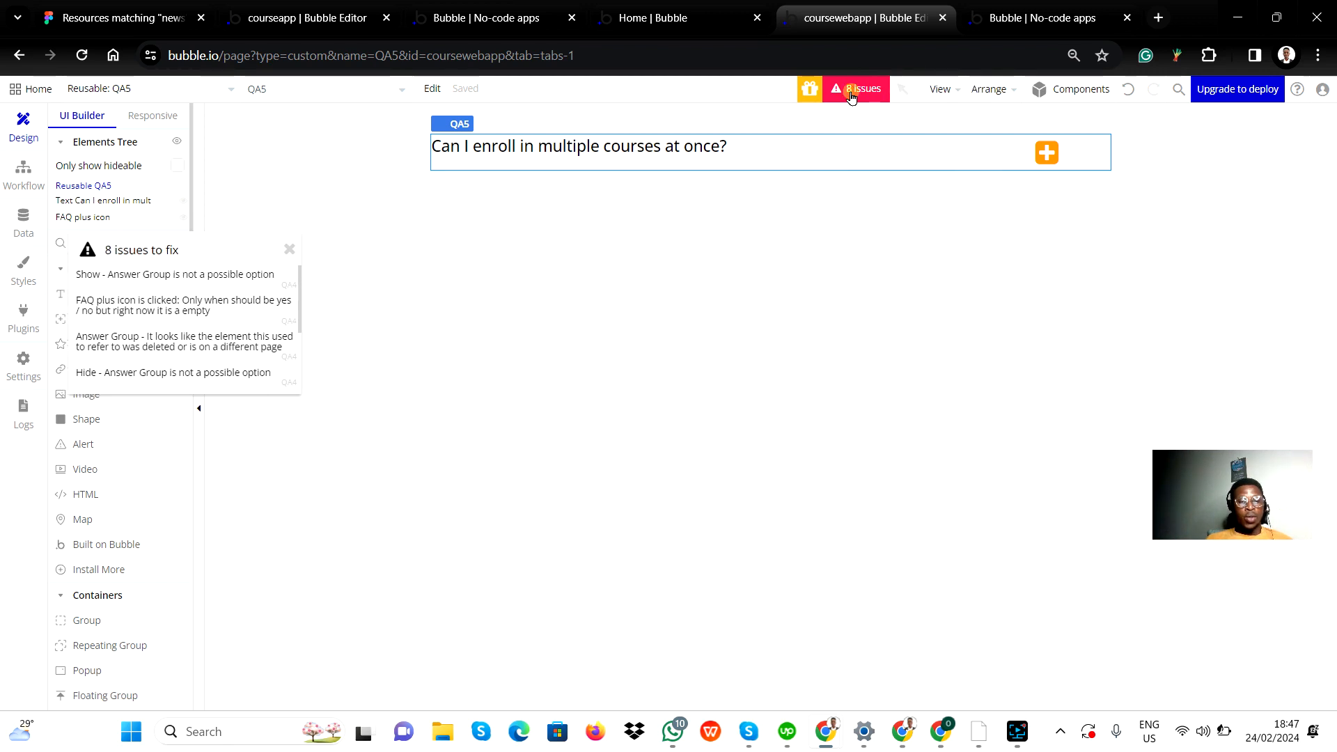
click(852, 91)
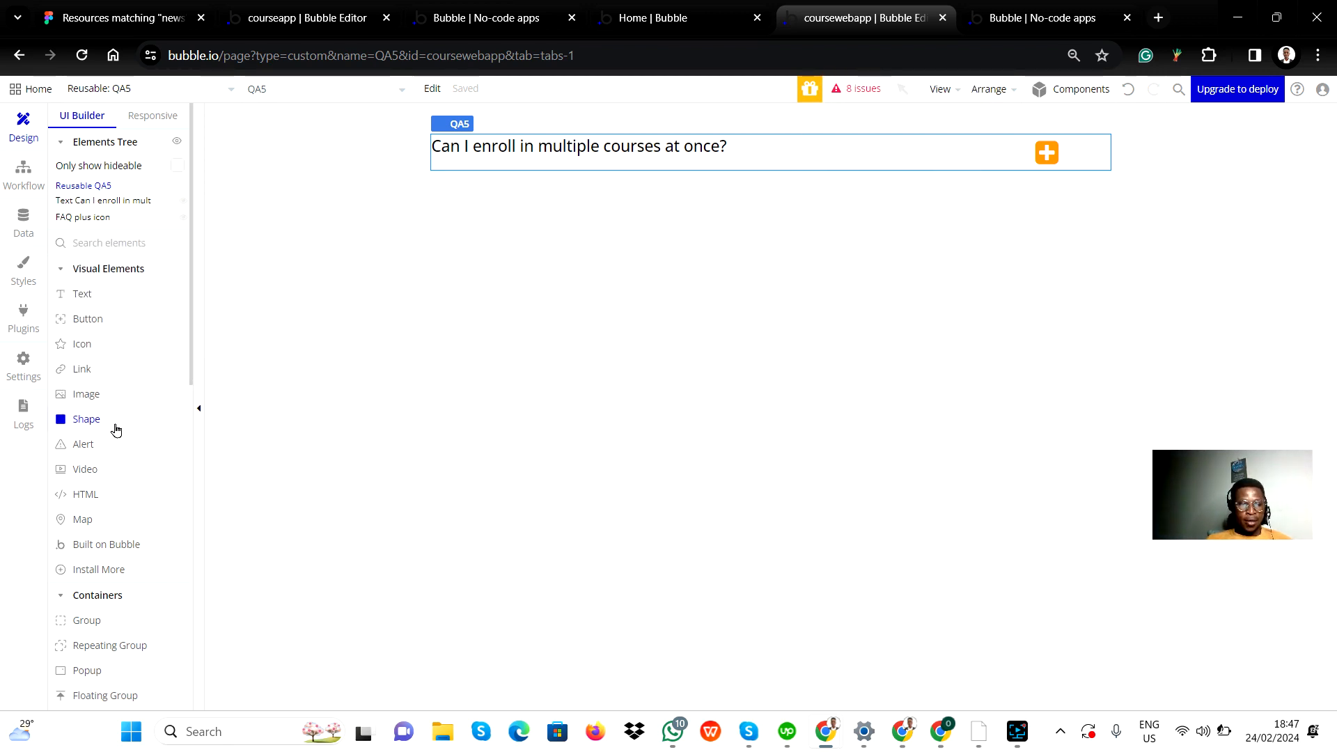
scroll(125, 549, down, 10)
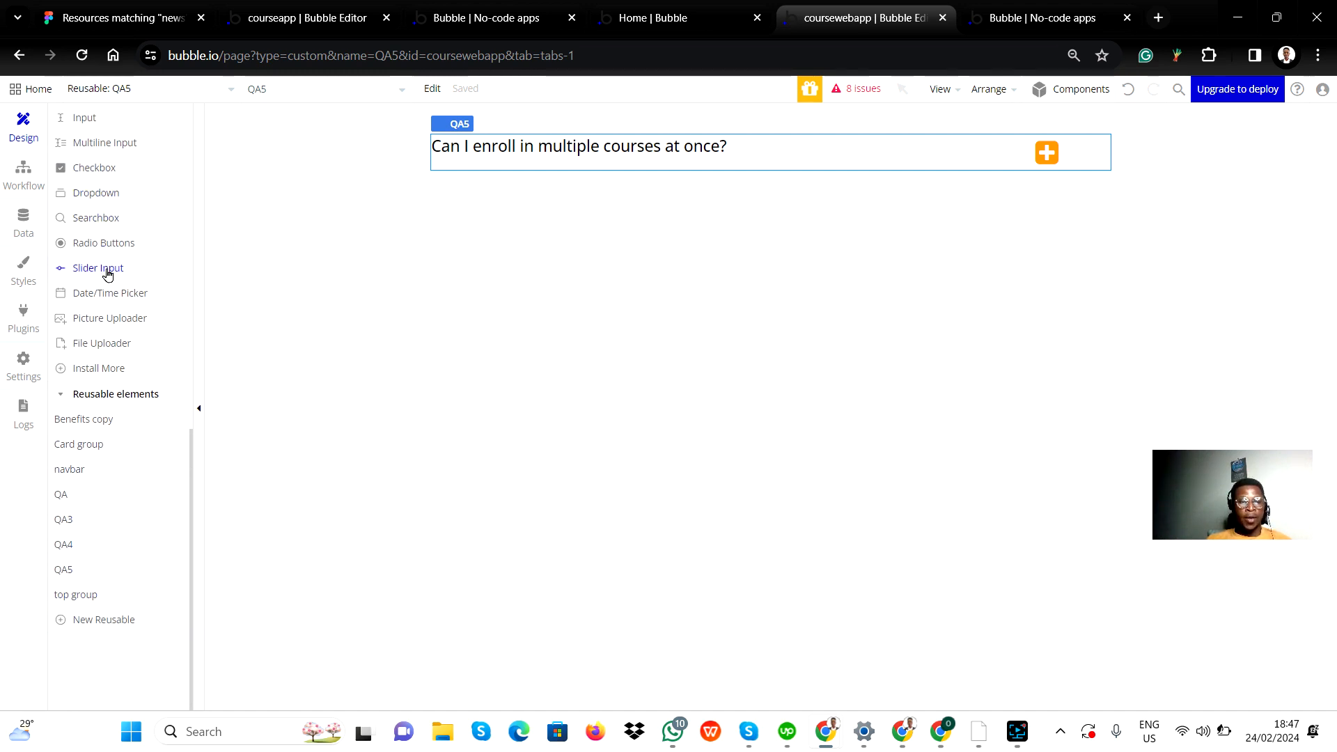
scroll(108, 271, up, 10)
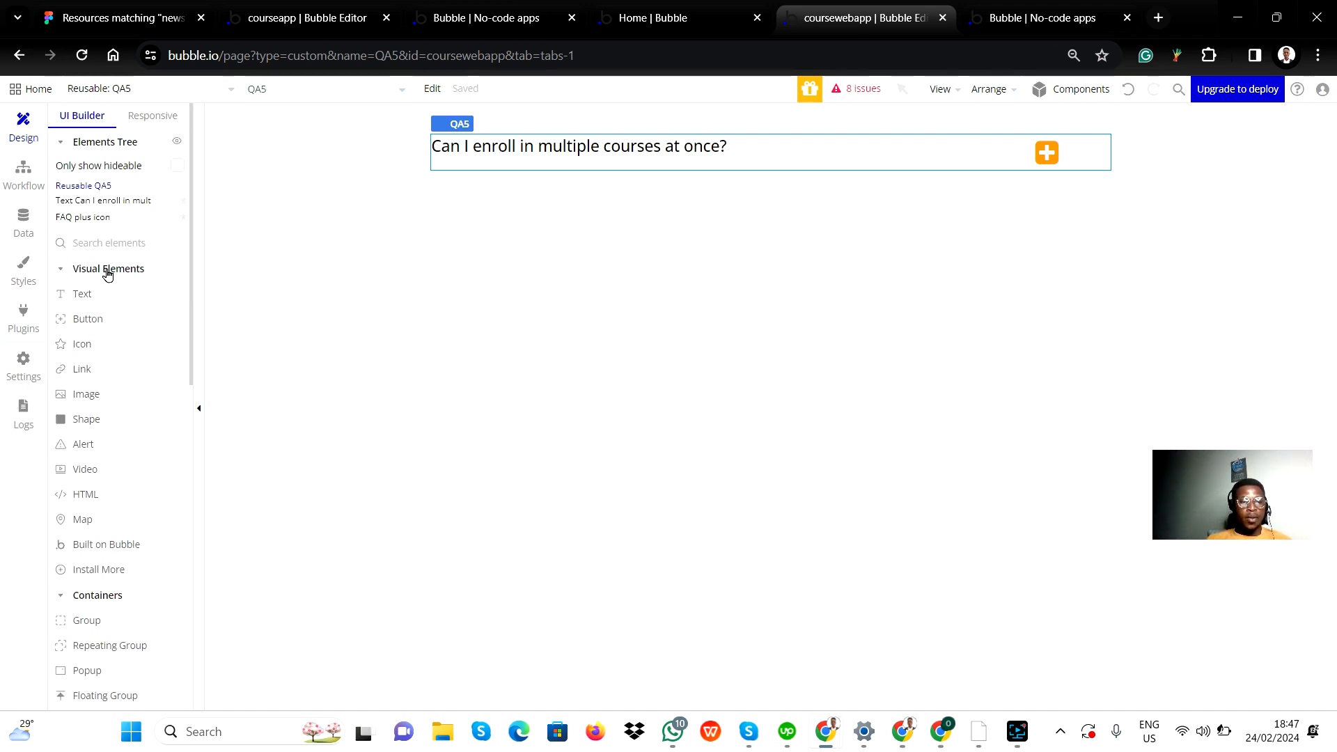
click(117, 207)
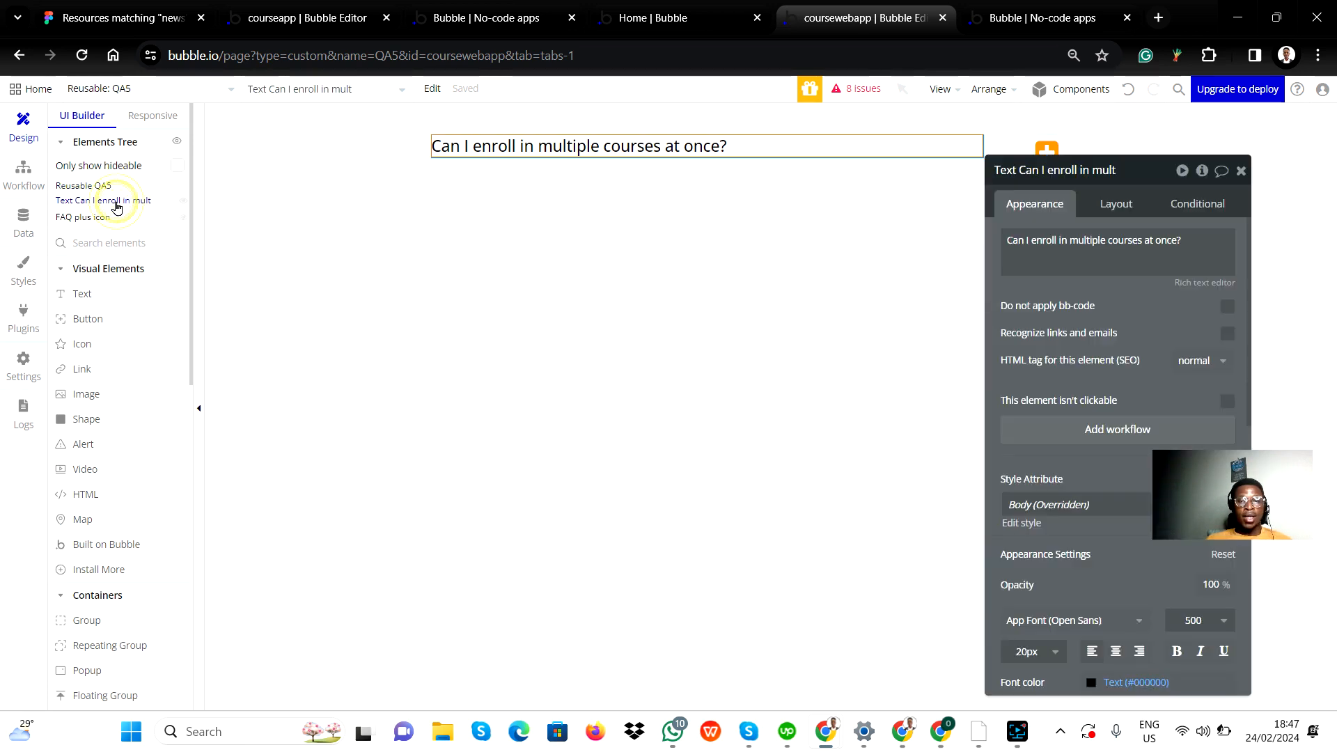
click(1243, 171)
Step: Switch to the app preview and expand and collapse the answers of the first three FAQ questions
click(1008, 16)
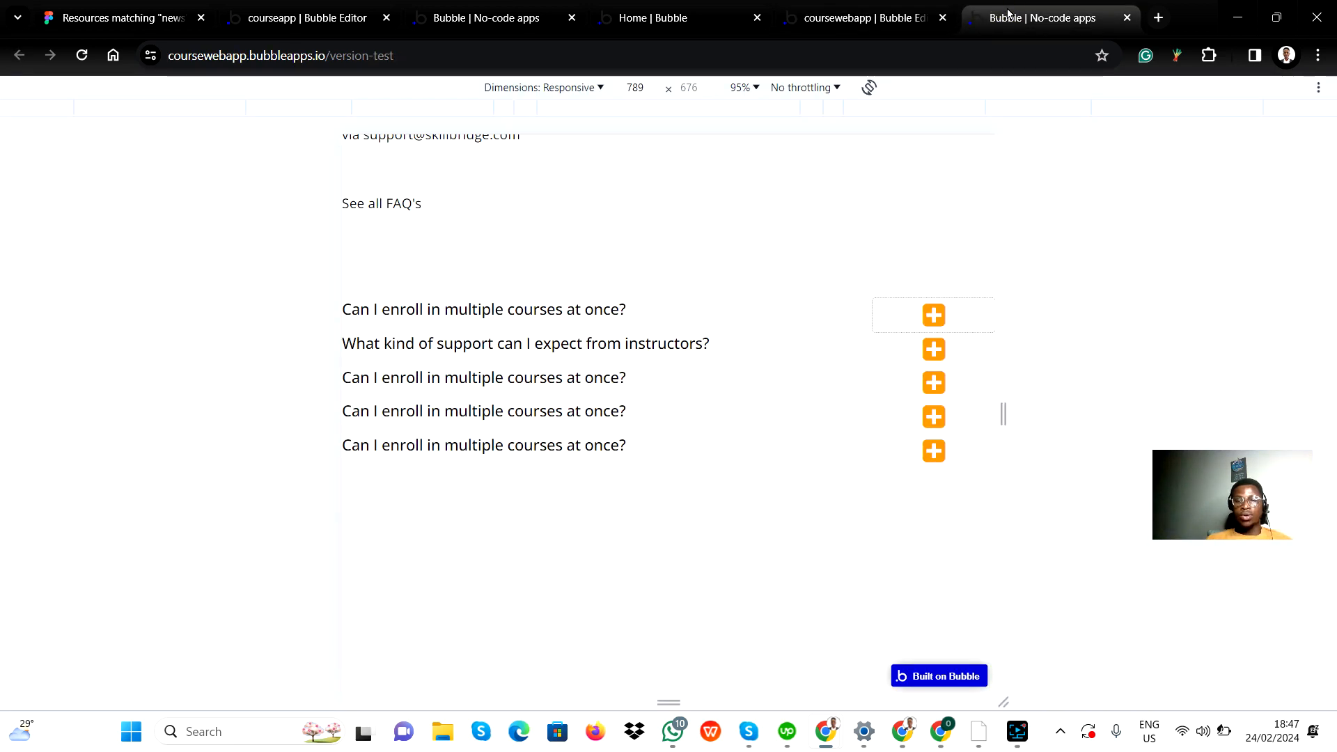
click(934, 316)
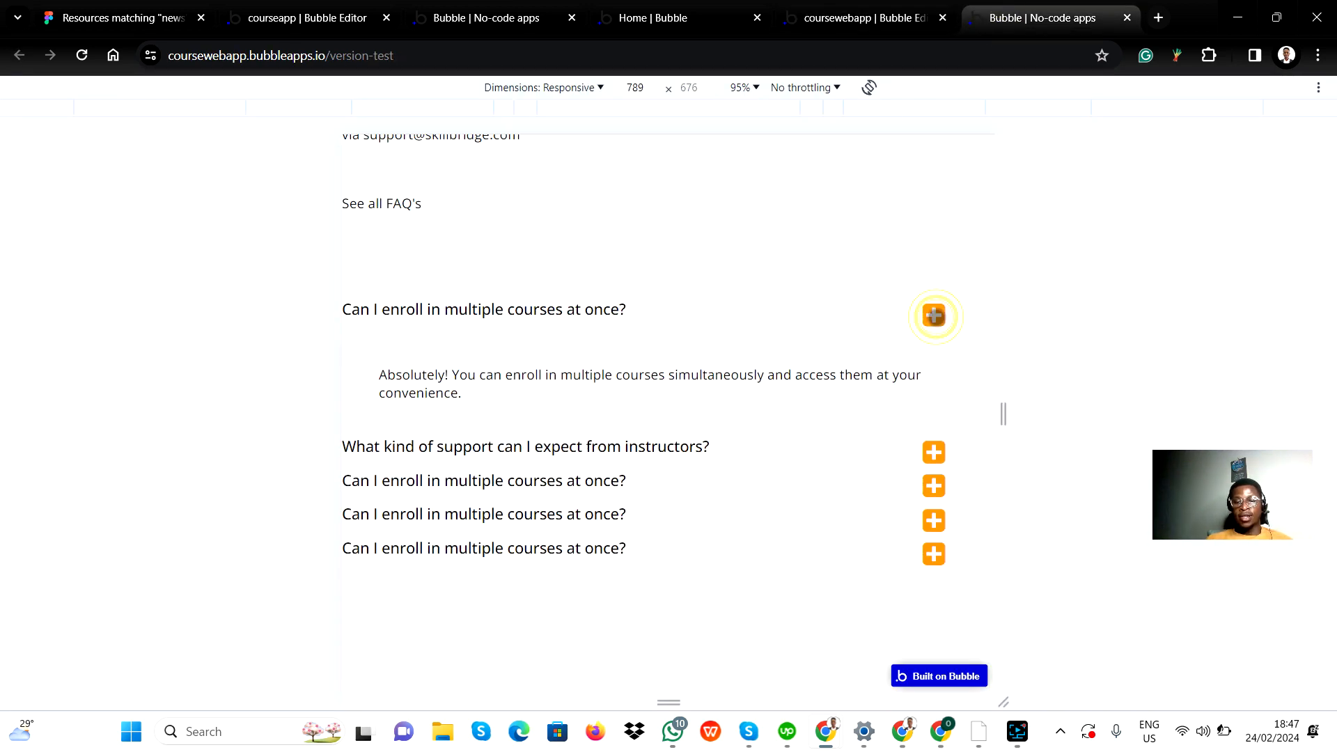
click(933, 316)
click(933, 347)
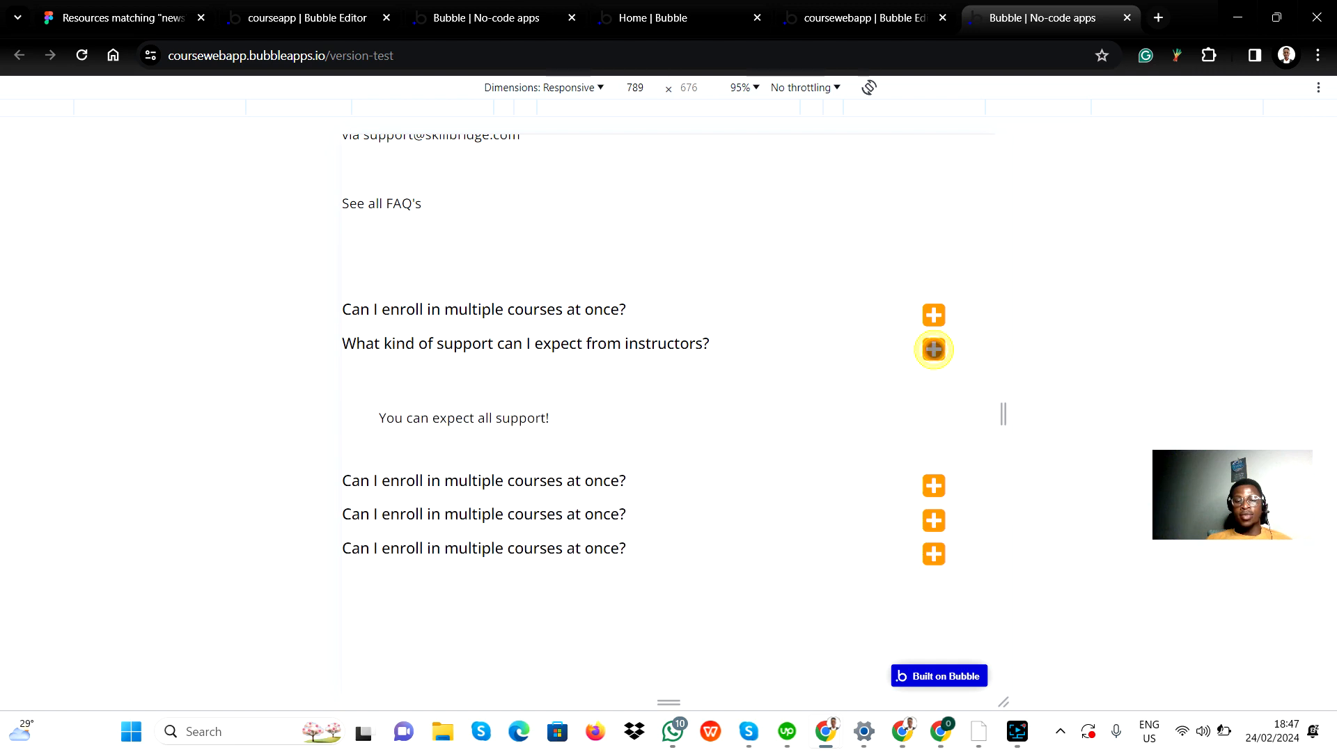
click(933, 348)
click(934, 383)
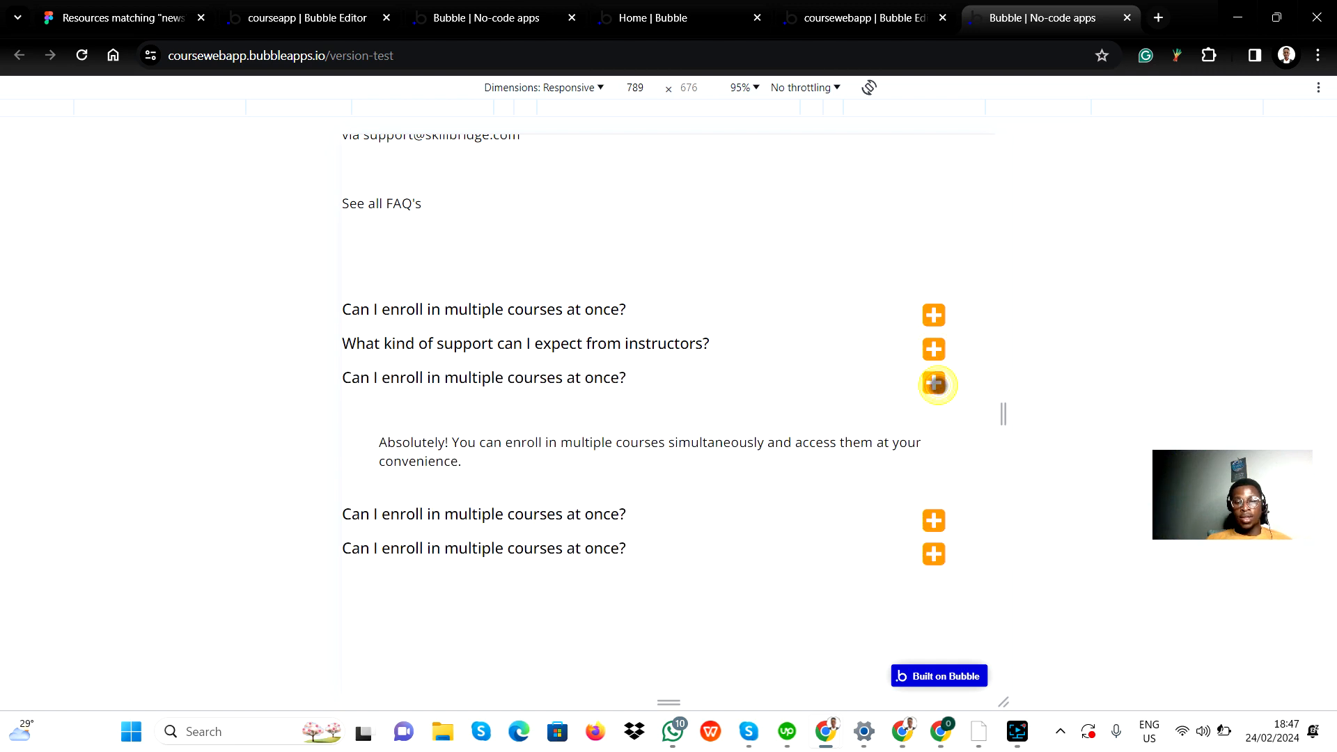
click(936, 384)
Step: Test the toggles of the fourth and fifth FAQ questions, and expand and collapse the third question's answer twice
click(931, 417)
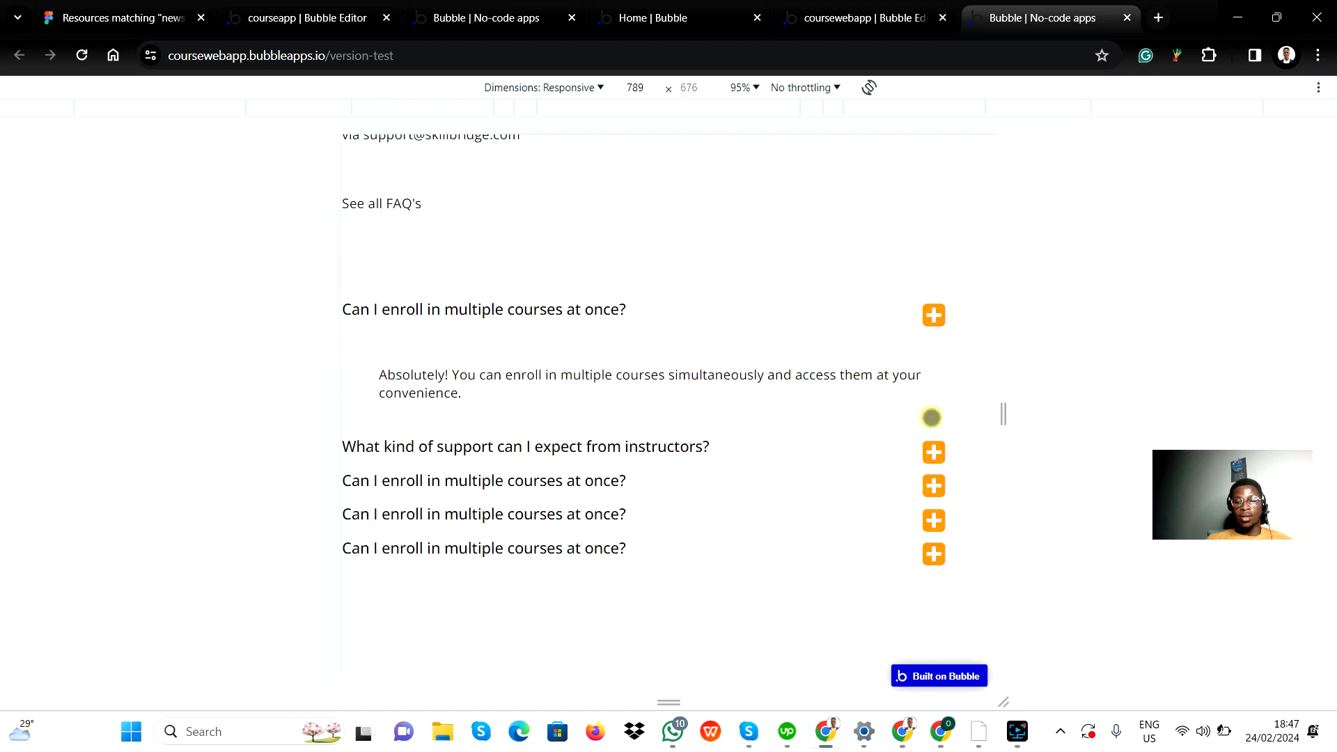
click(928, 517)
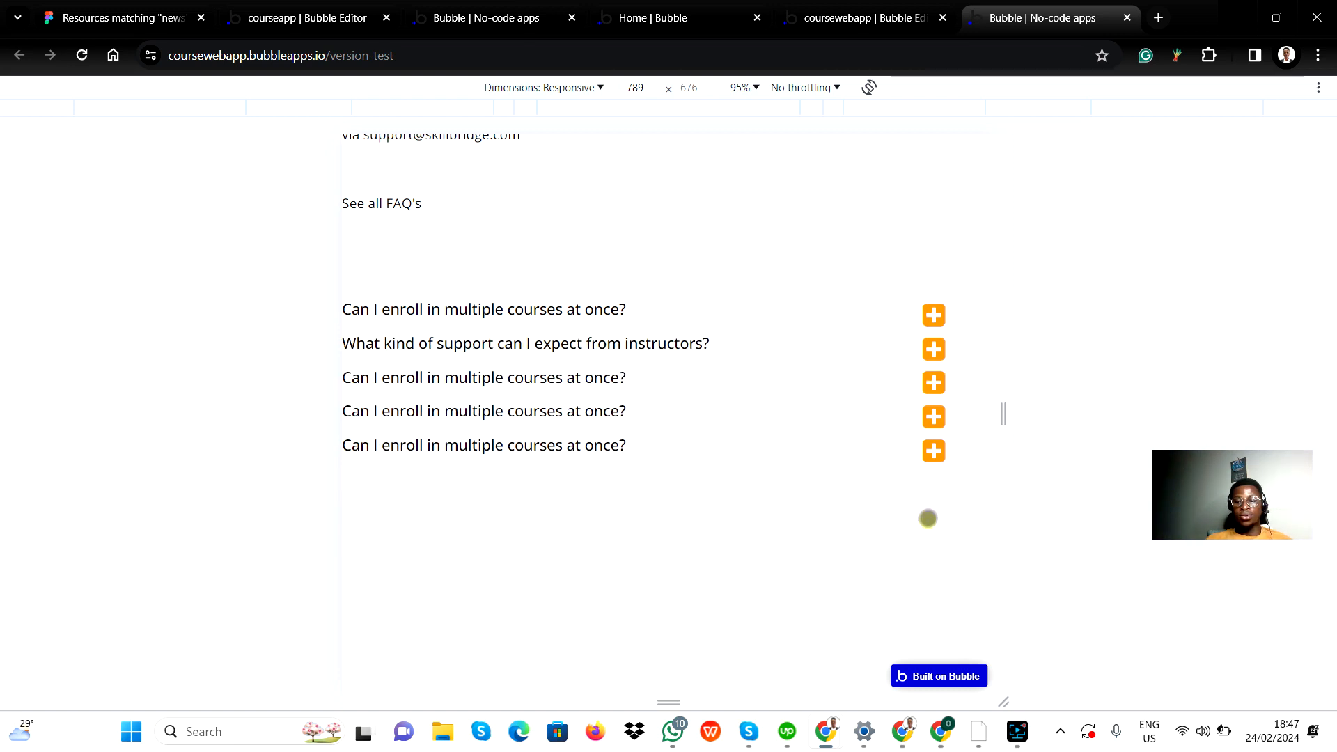
click(934, 451)
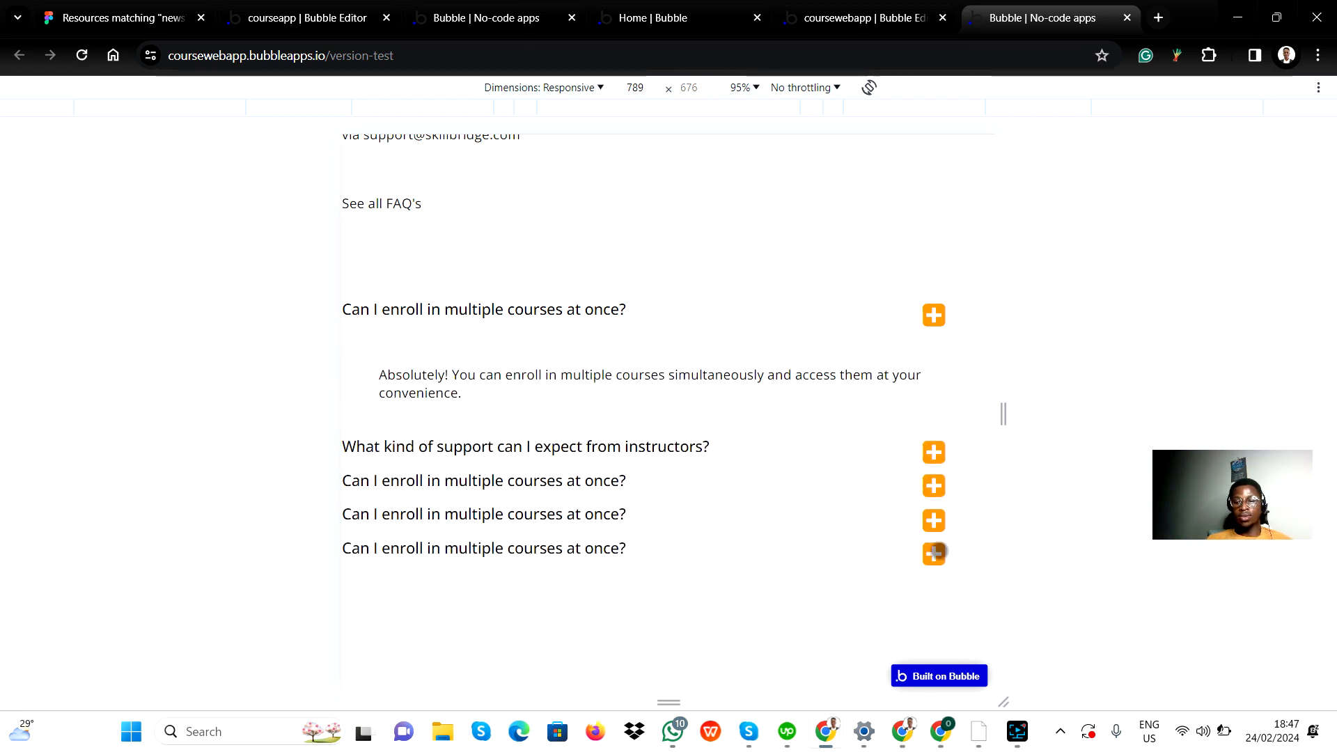
click(938, 550)
click(933, 384)
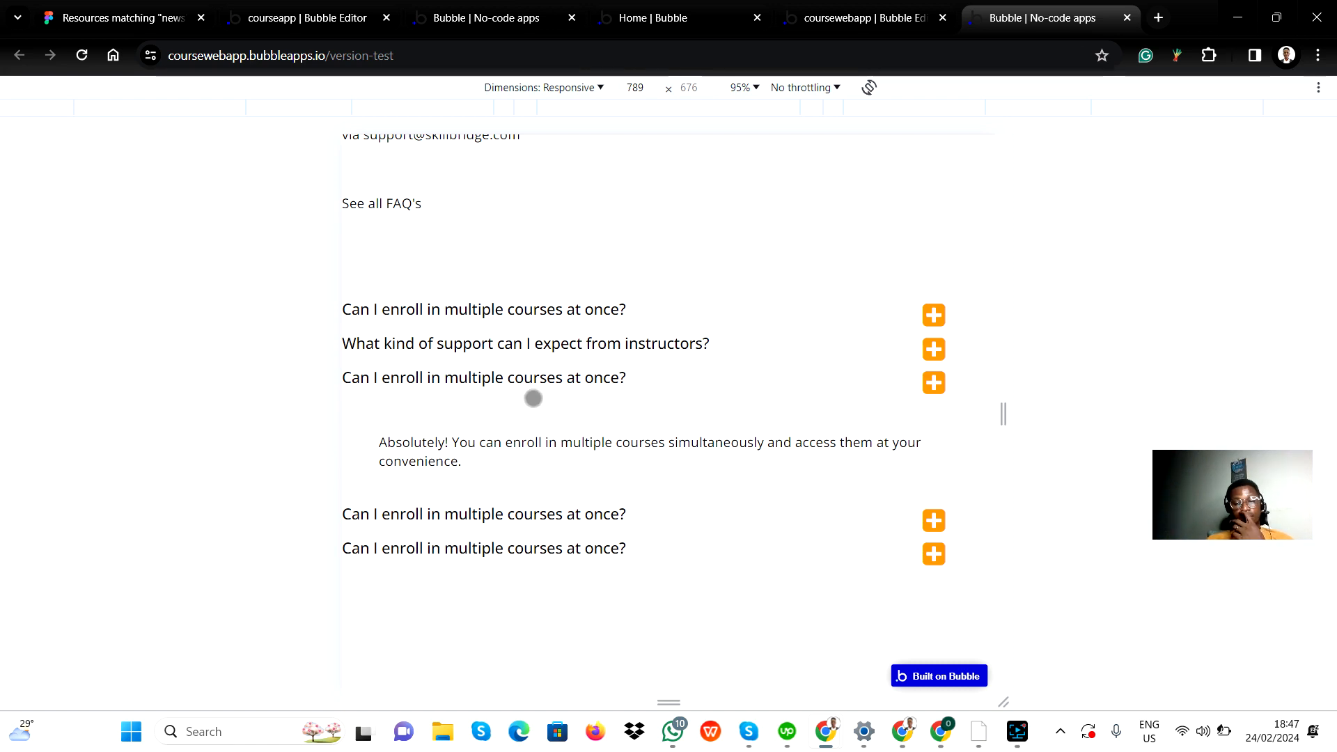
click(934, 383)
click(934, 383)
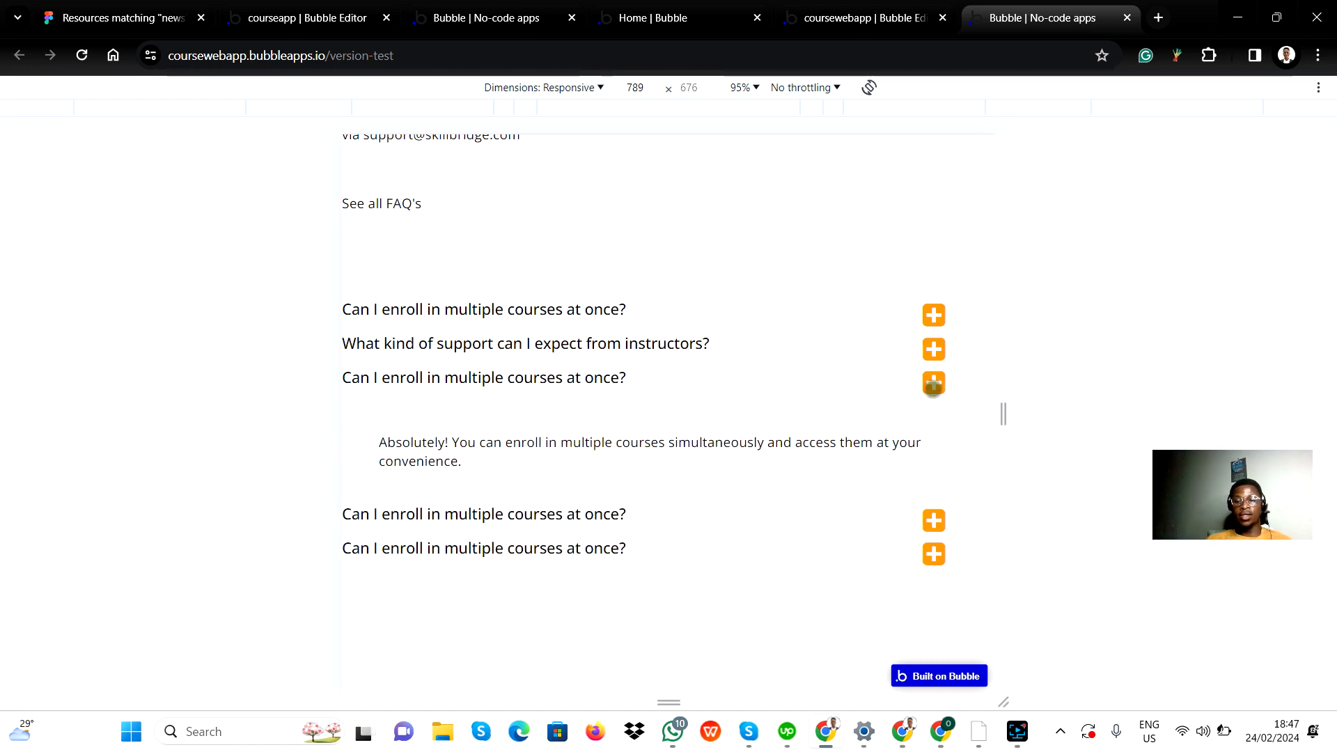
click(935, 384)
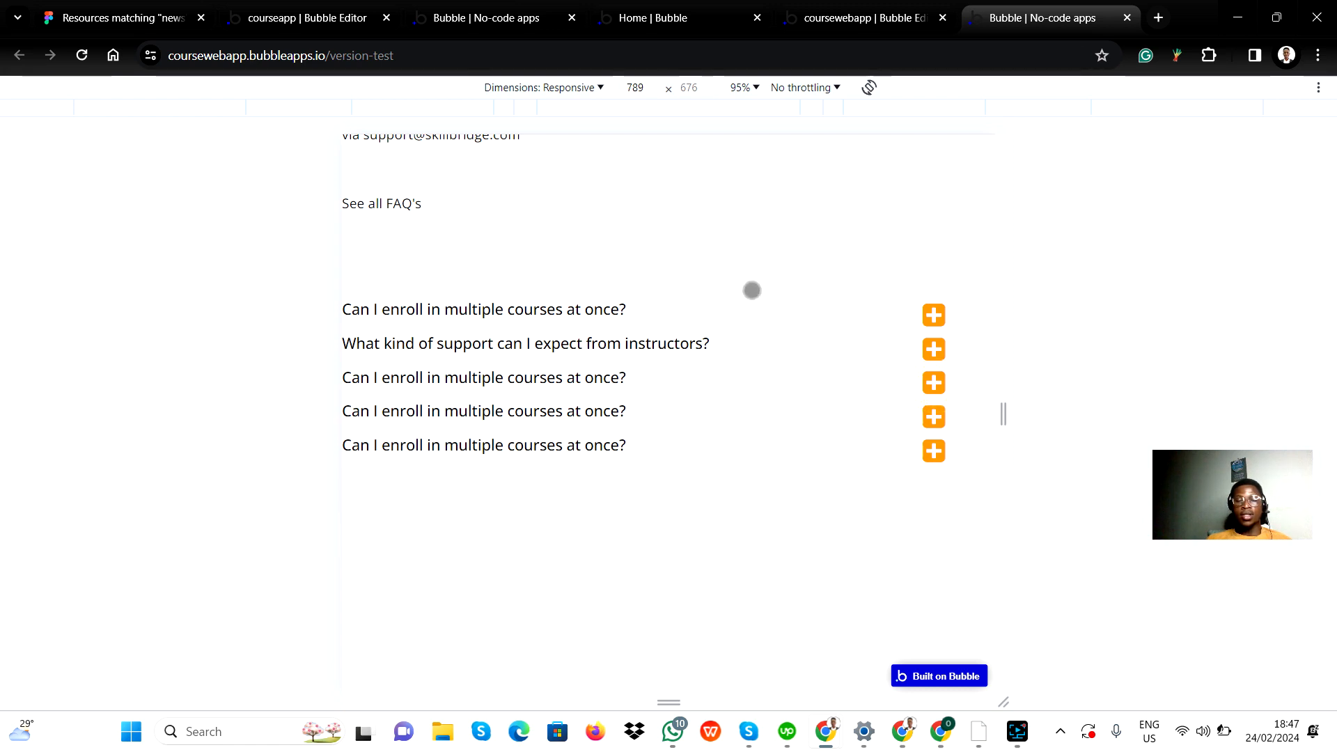
Step: Return to the QA5 editor and inspect its group, question text, FAQ plus icon and the list of available elements
click(864, 18)
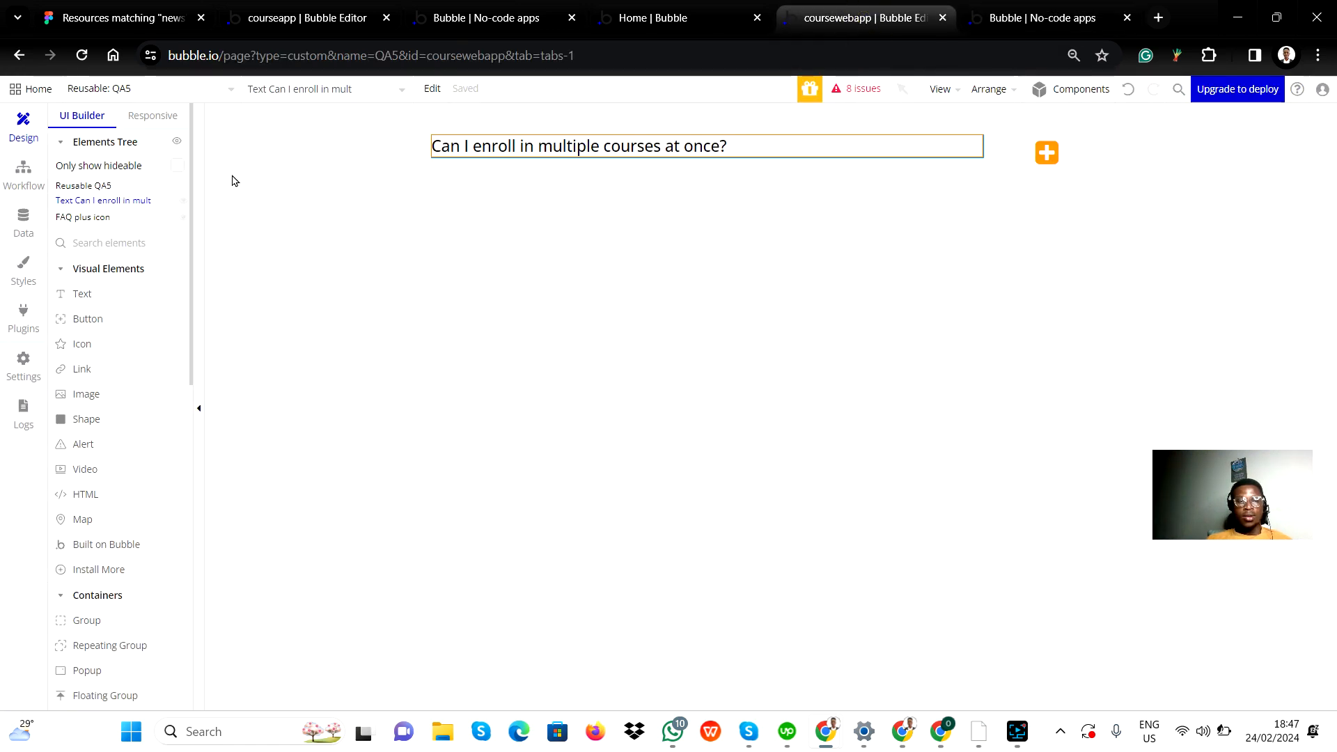
click(108, 187)
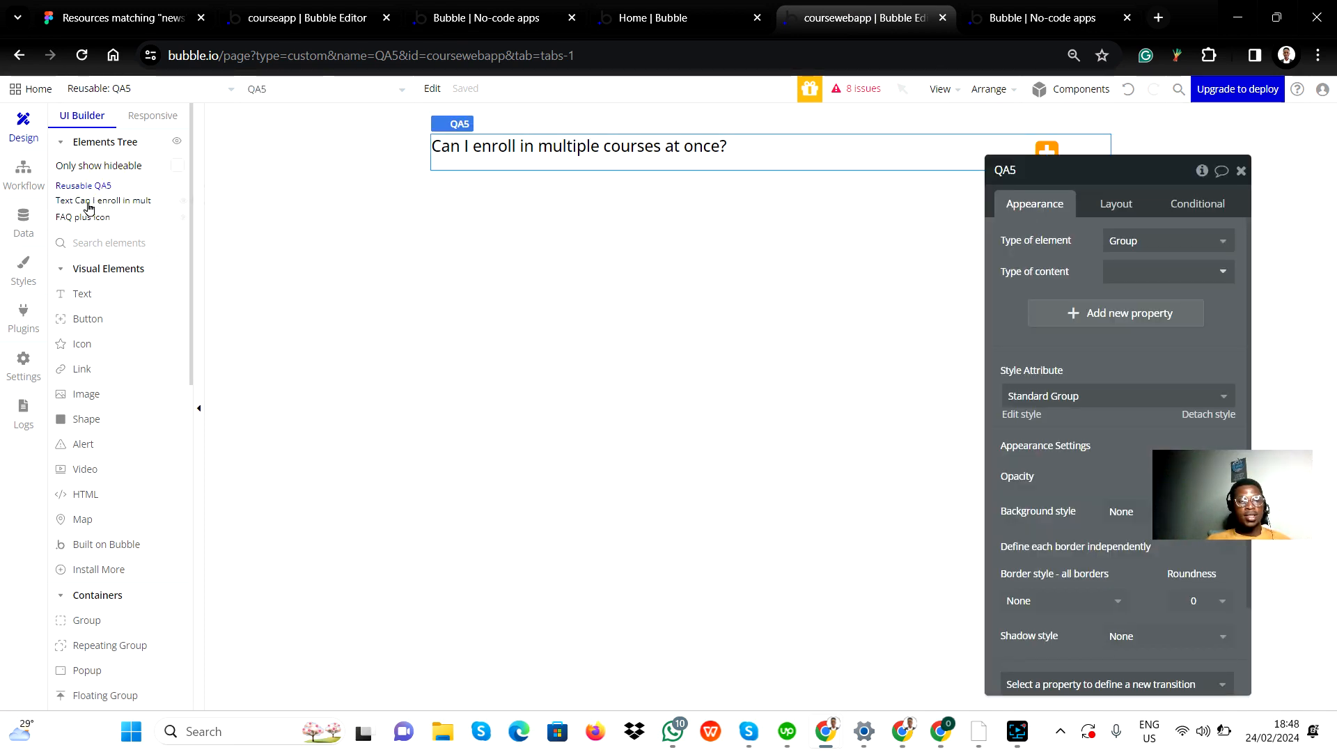
click(87, 202)
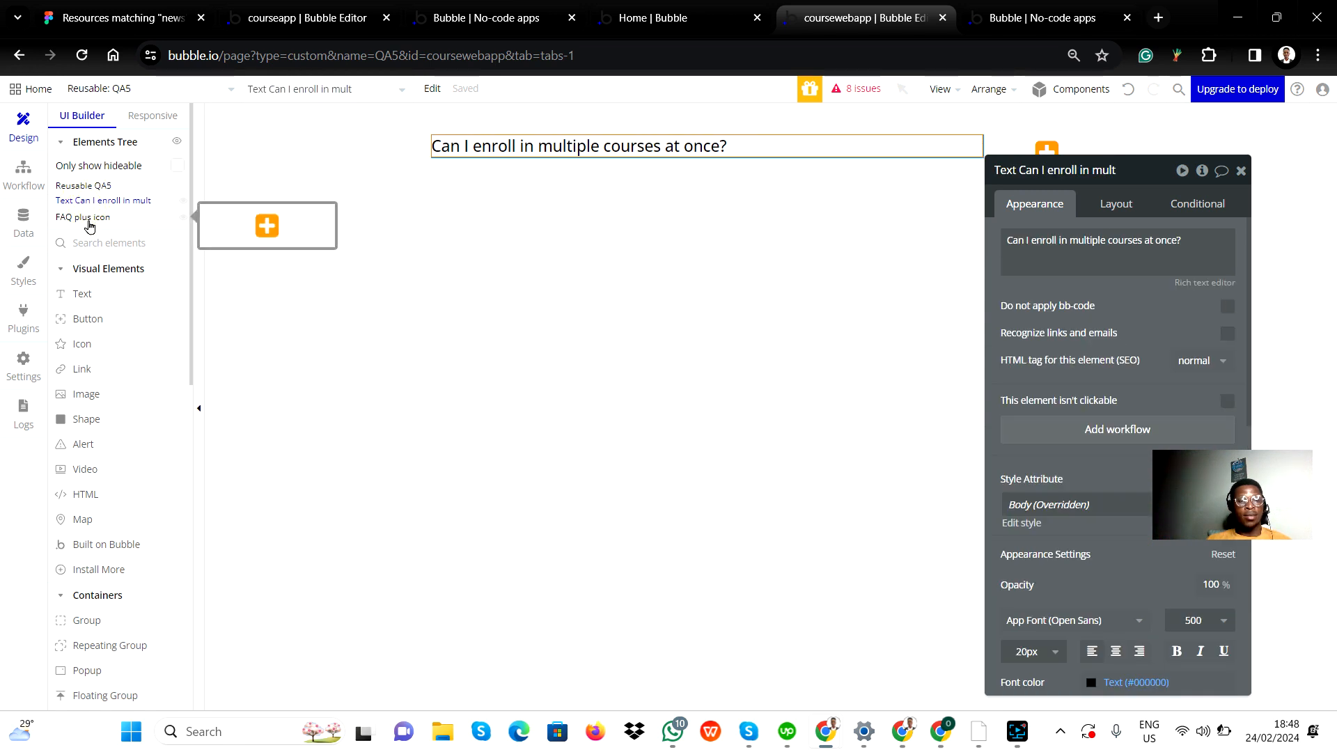
click(88, 218)
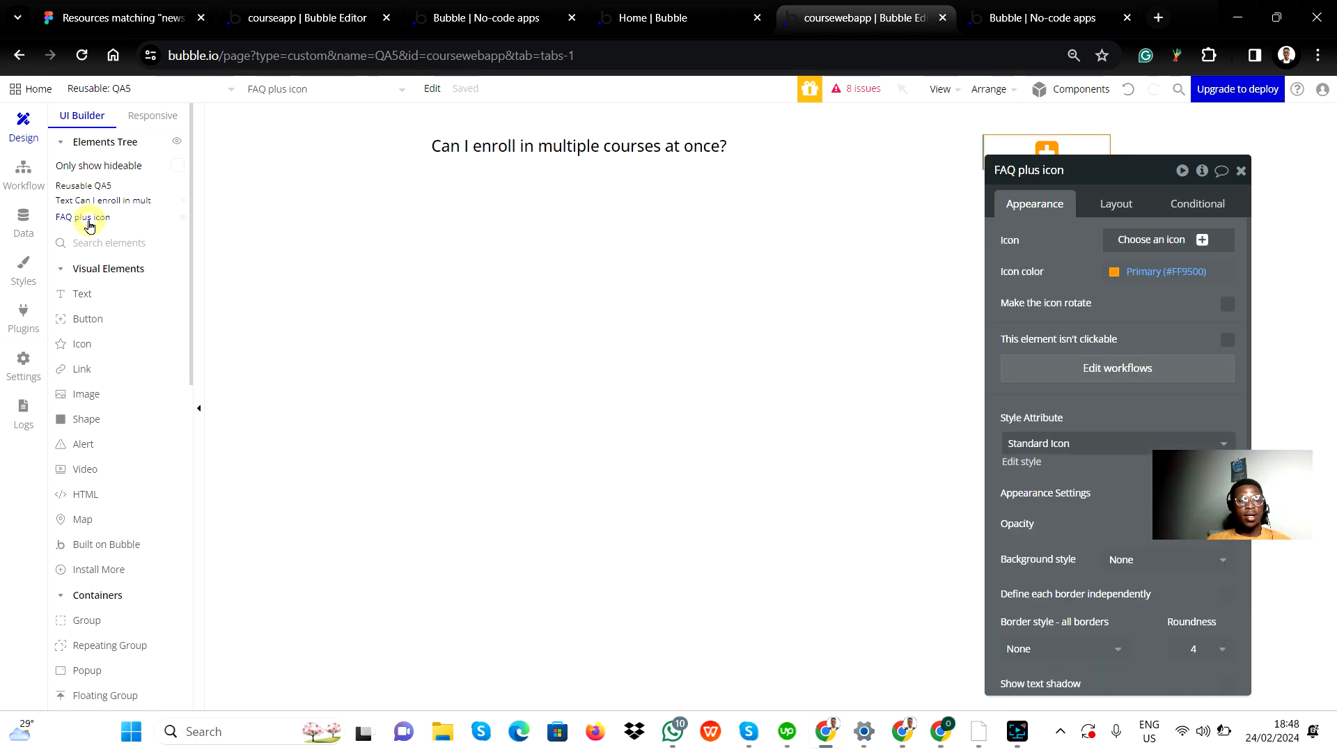
click(1241, 172)
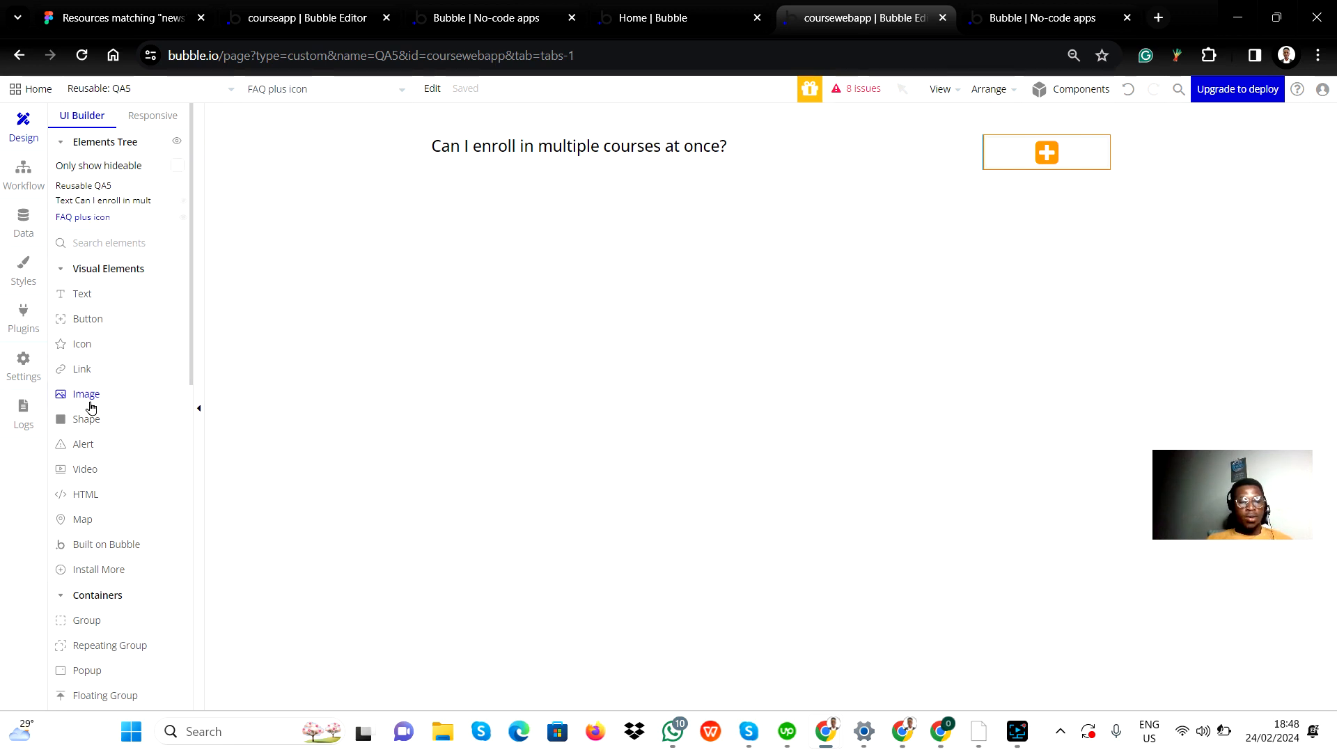
scroll(91, 408, down, 4)
scroll(107, 515, up, 2)
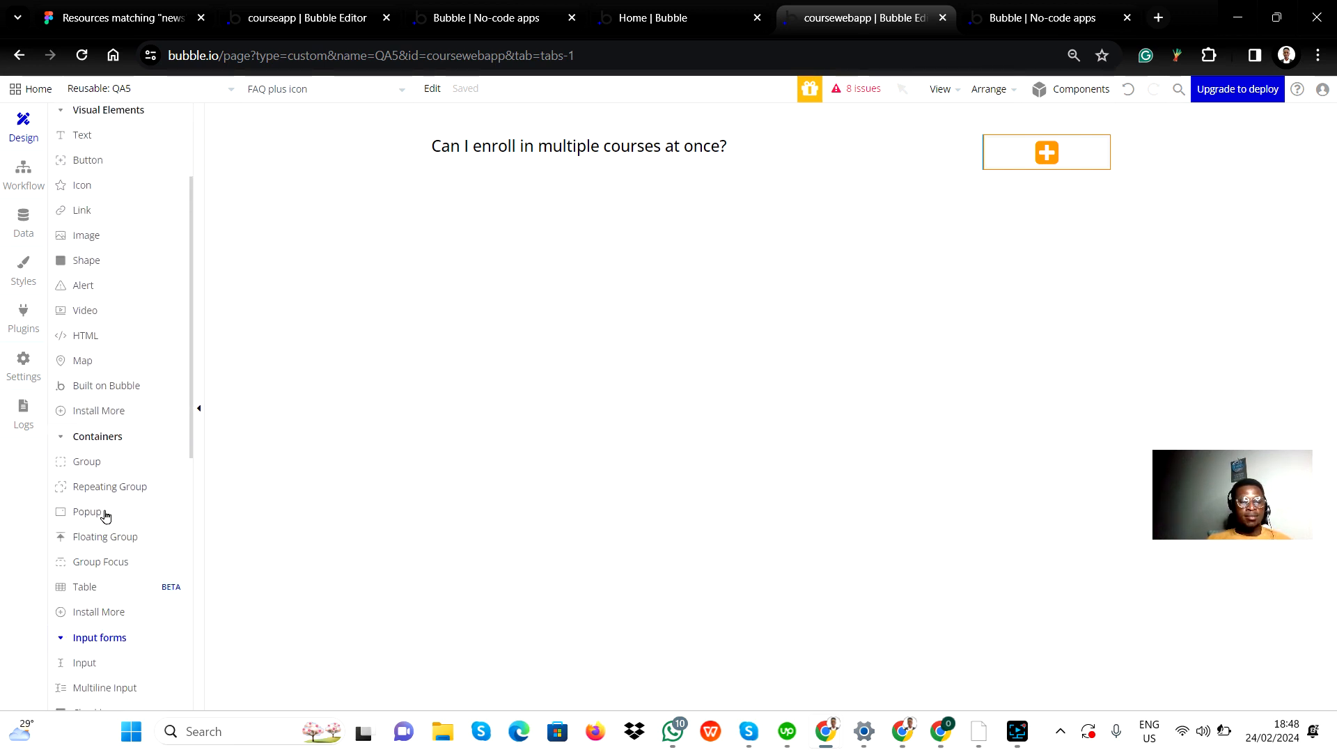
Step: Delete the reusable element QA5 from the app
scroll(117, 547, down, 8)
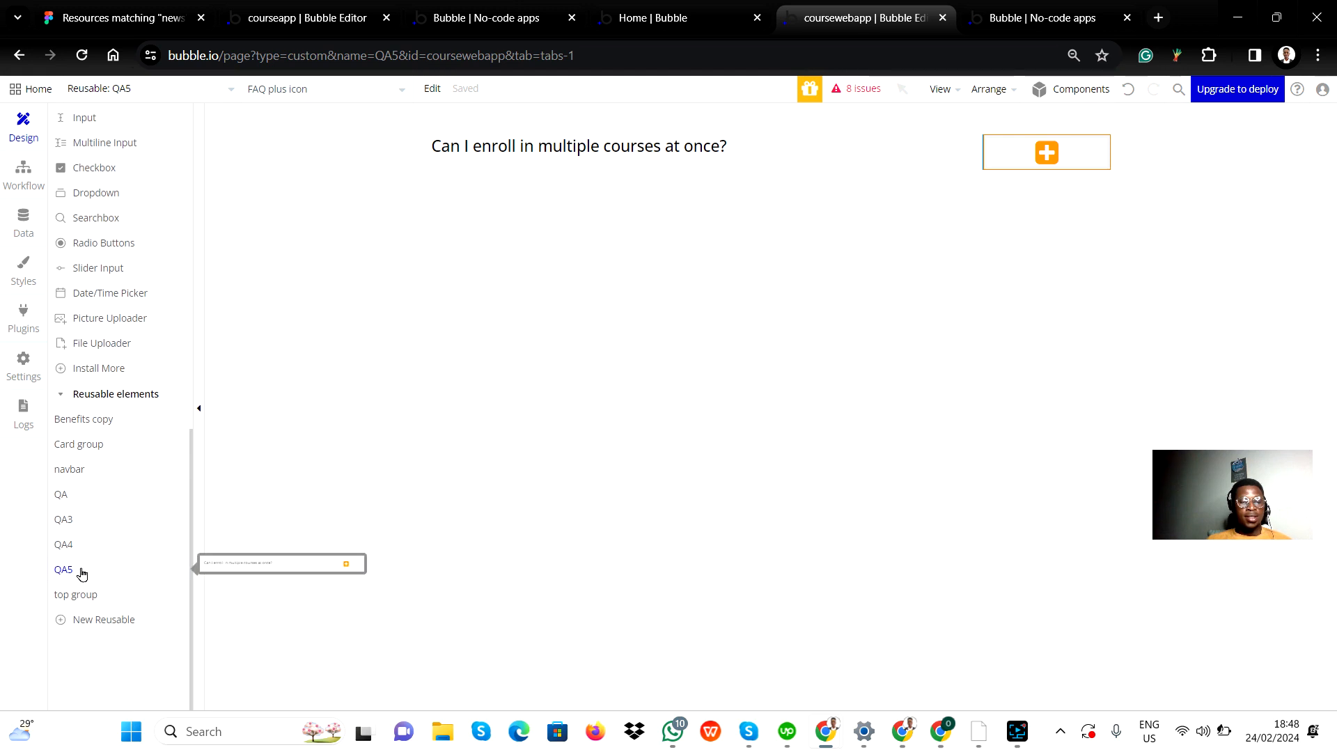
click(82, 572)
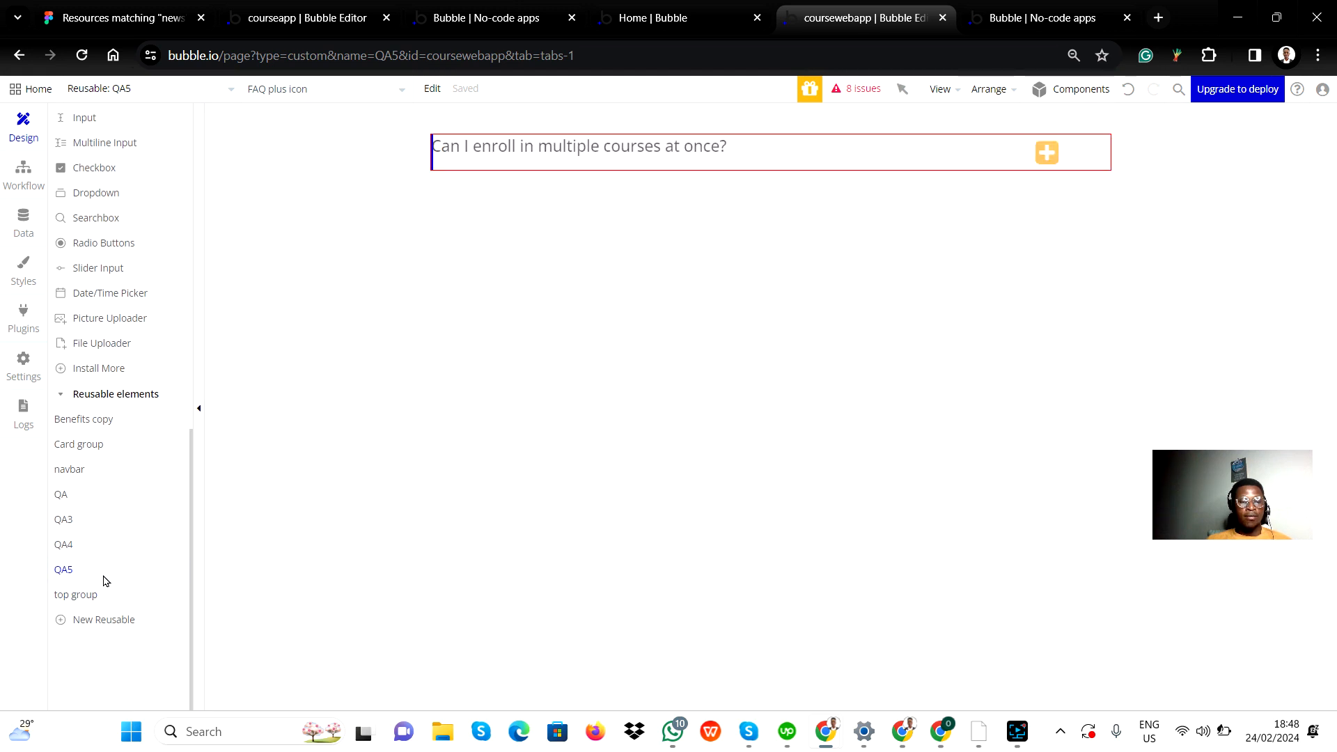
right_click(103, 569)
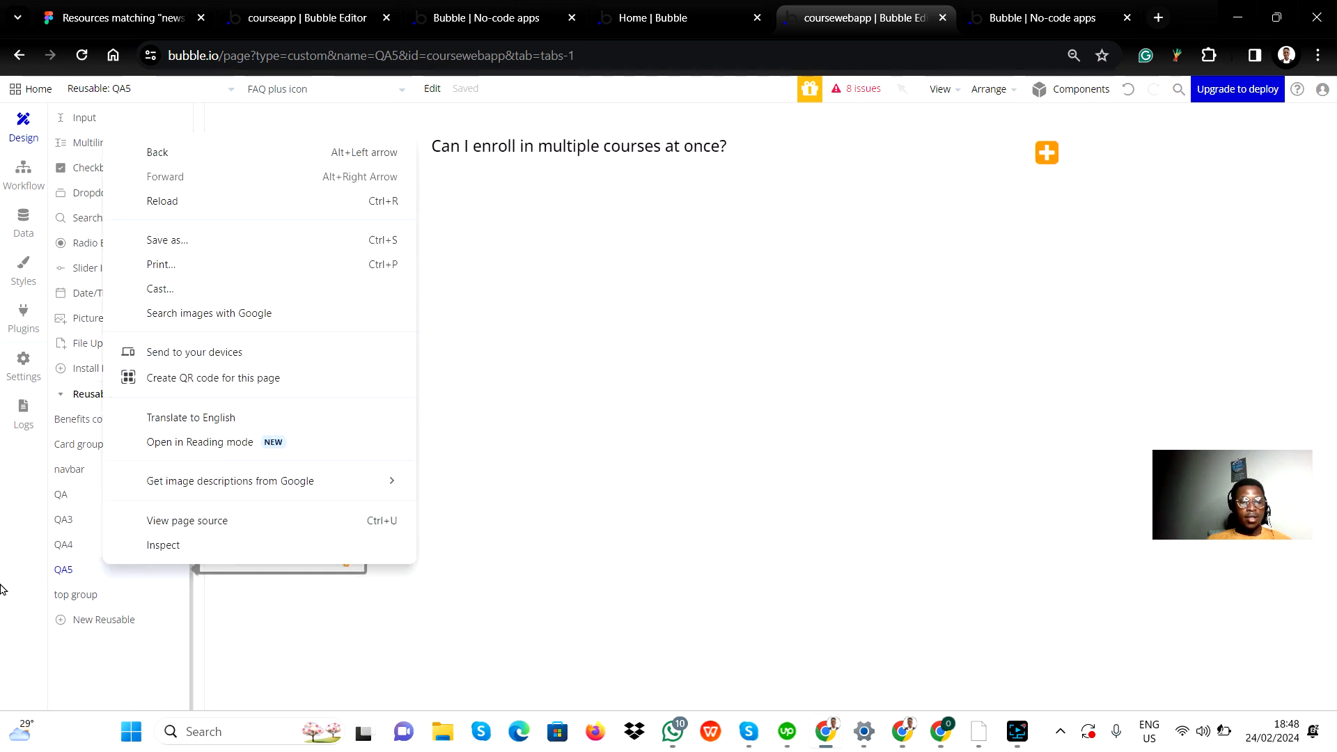
click(59, 574)
scroll(144, 111, up, 9)
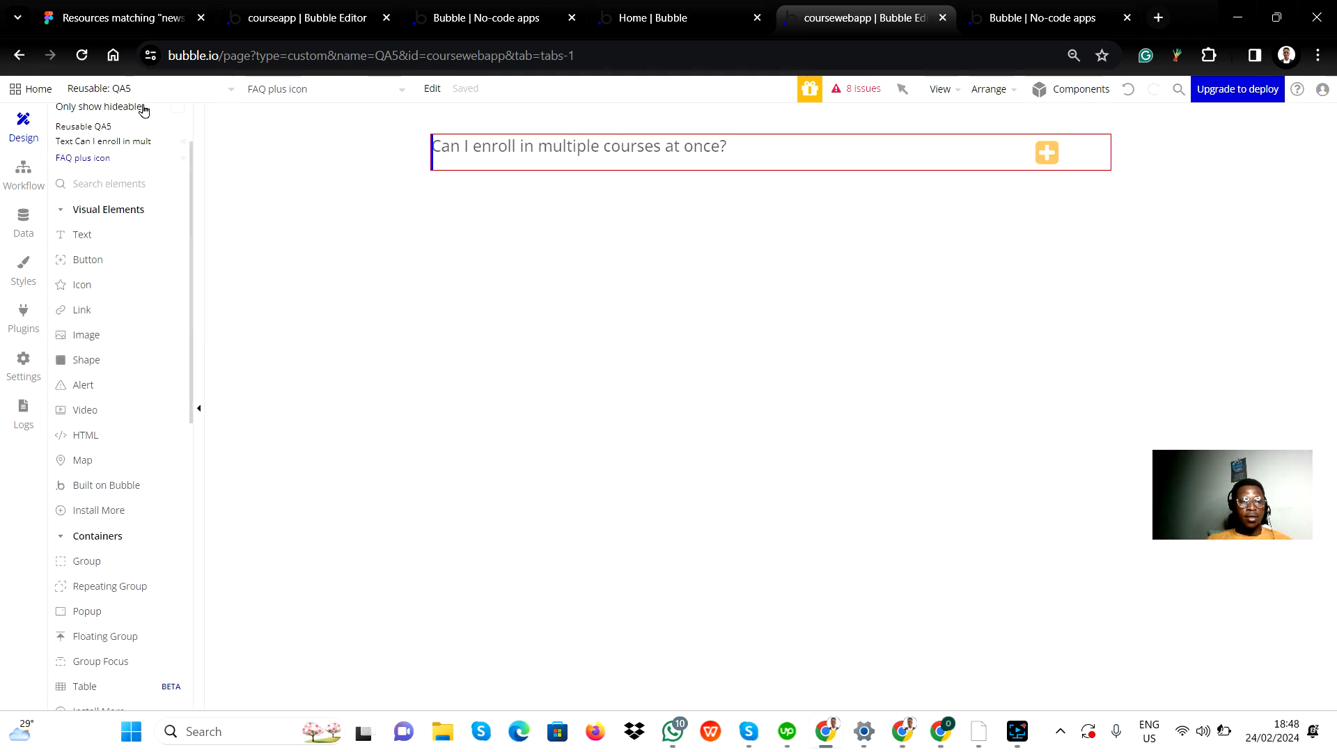
scroll(143, 112, up, 1)
click(227, 90)
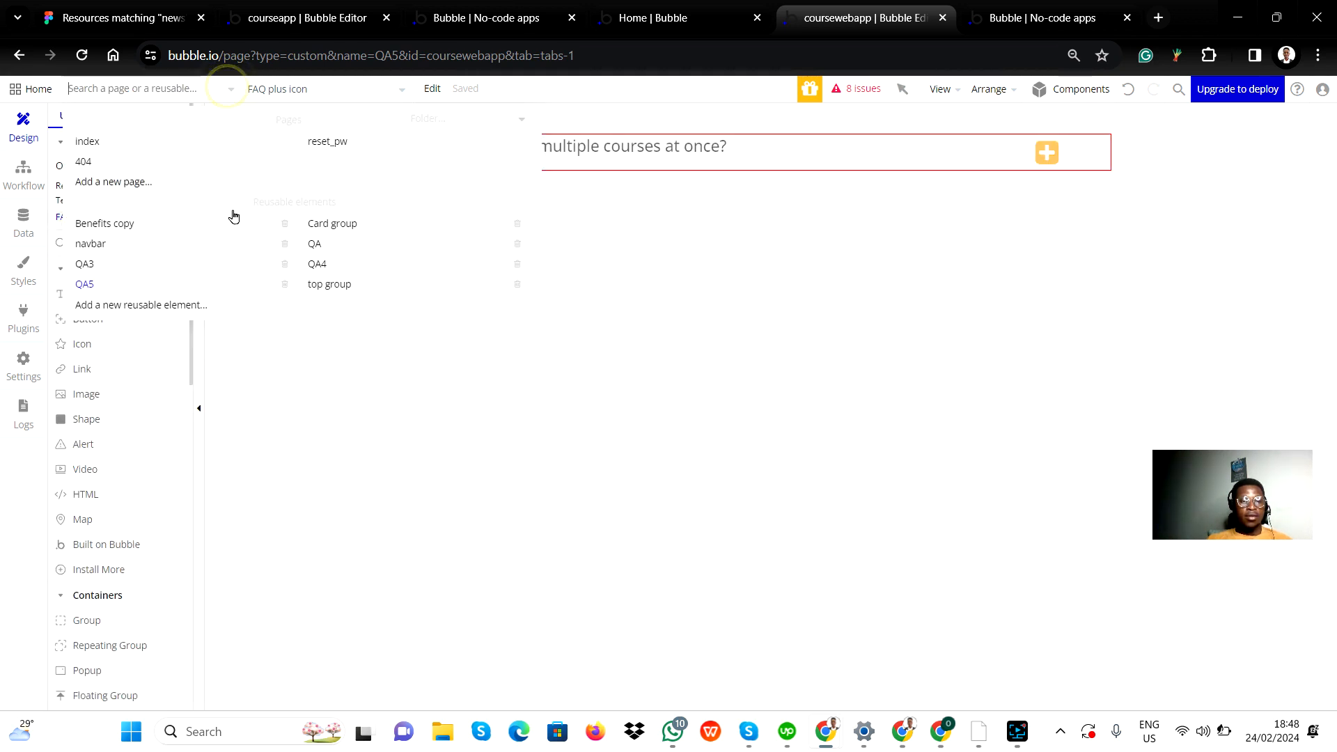
click(284, 285)
click(646, 256)
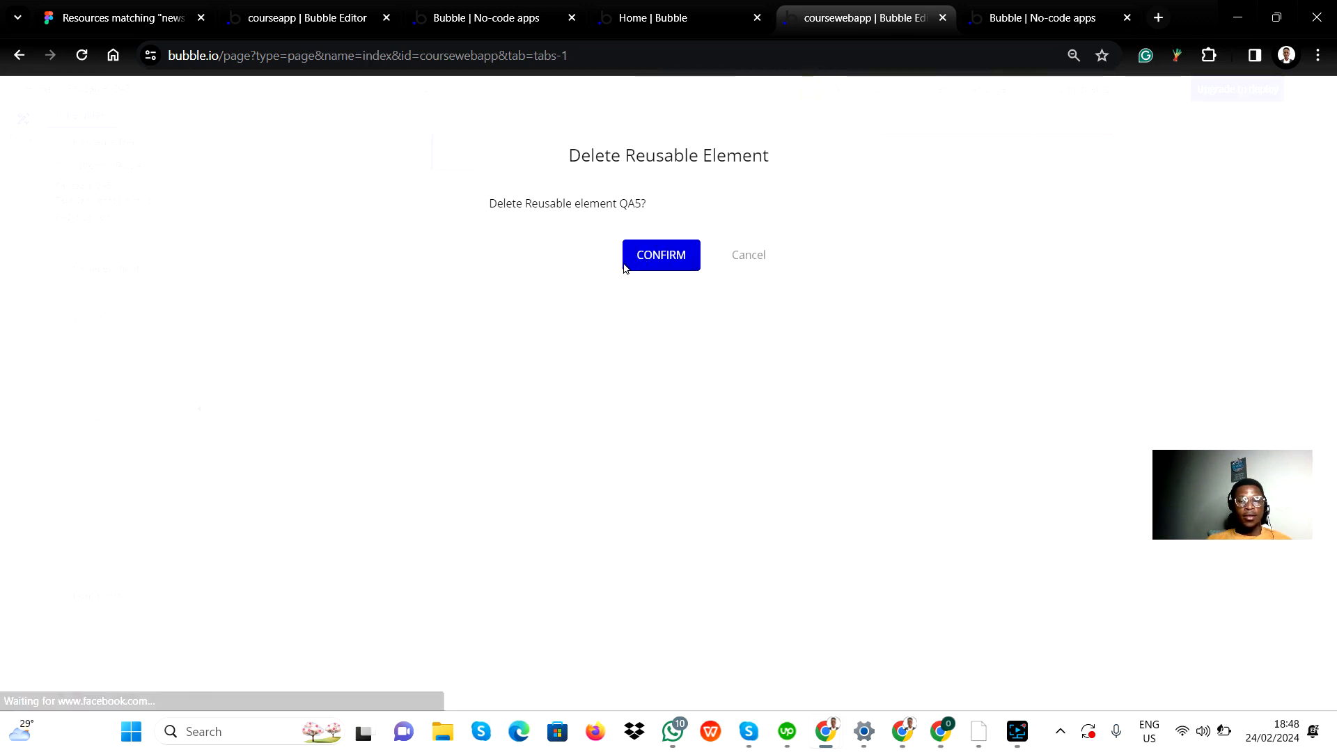
click(667, 256)
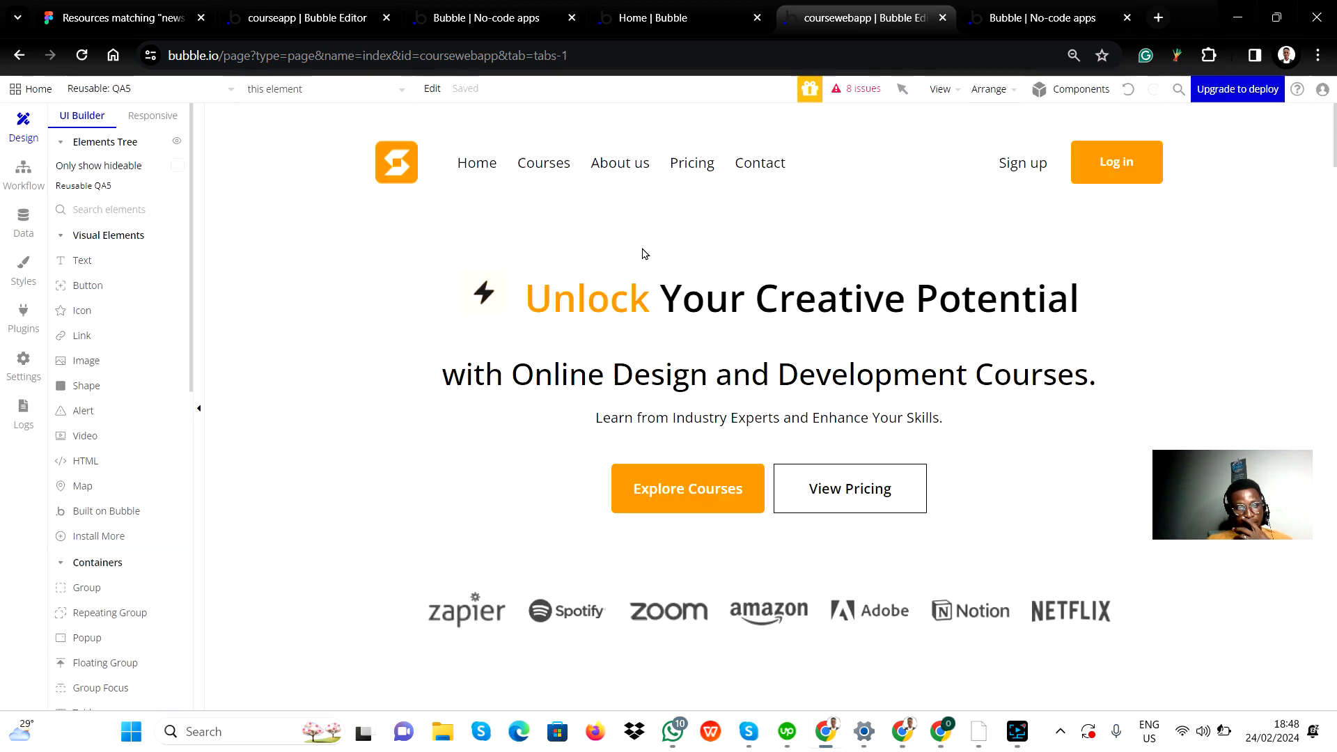
Step: Delete the reusable element QA4 from the app
click(116, 93)
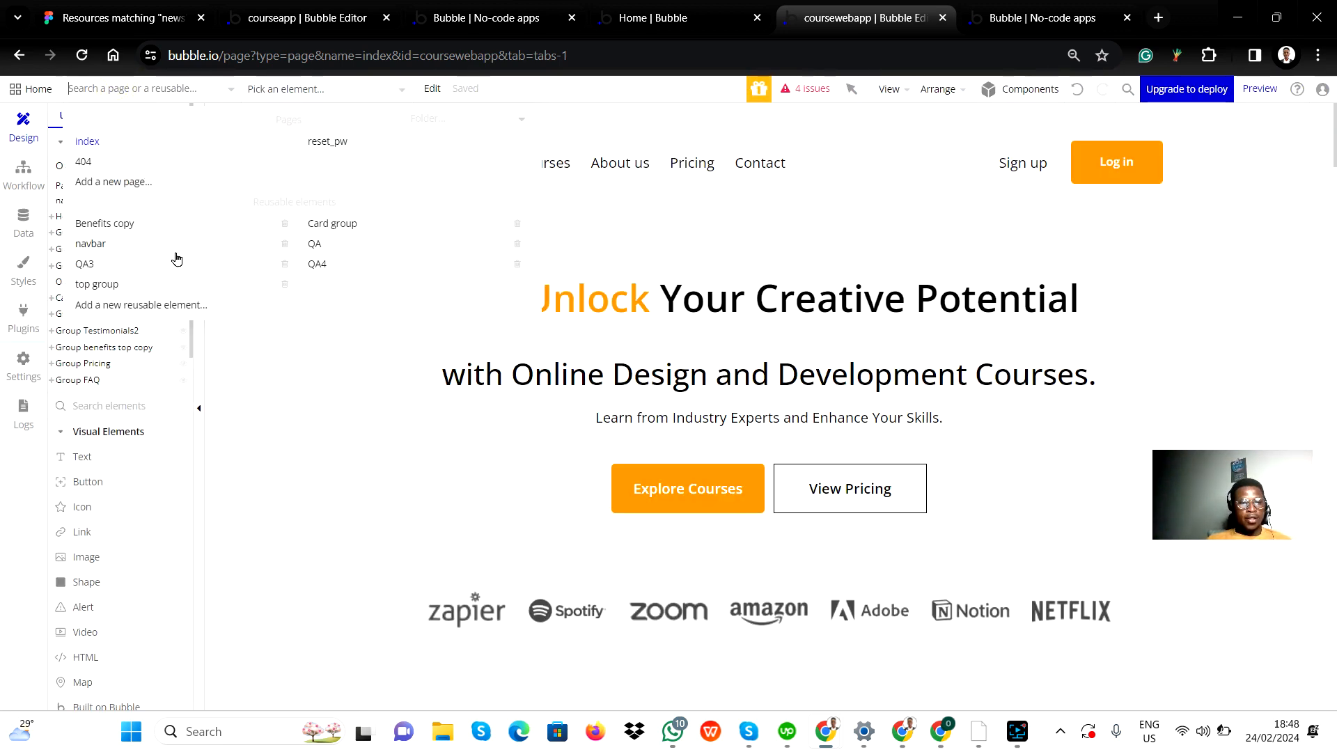
click(517, 264)
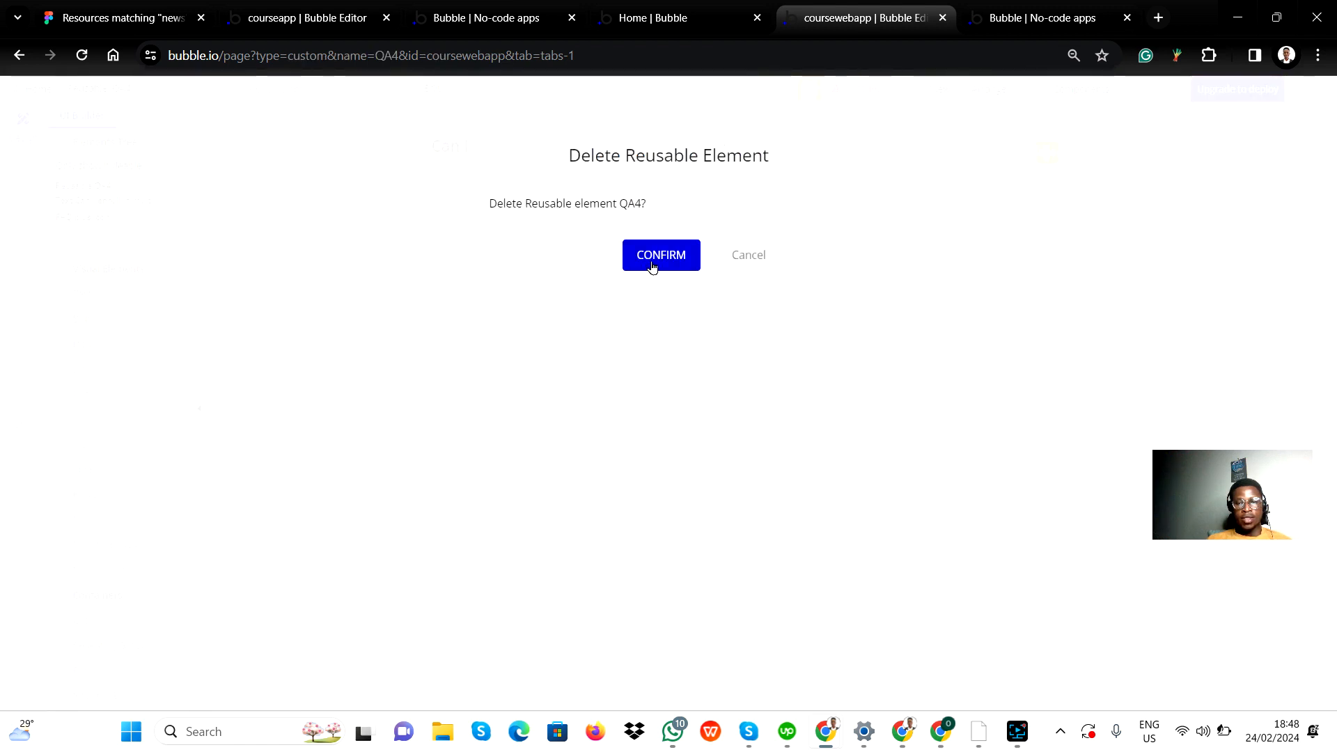
click(652, 268)
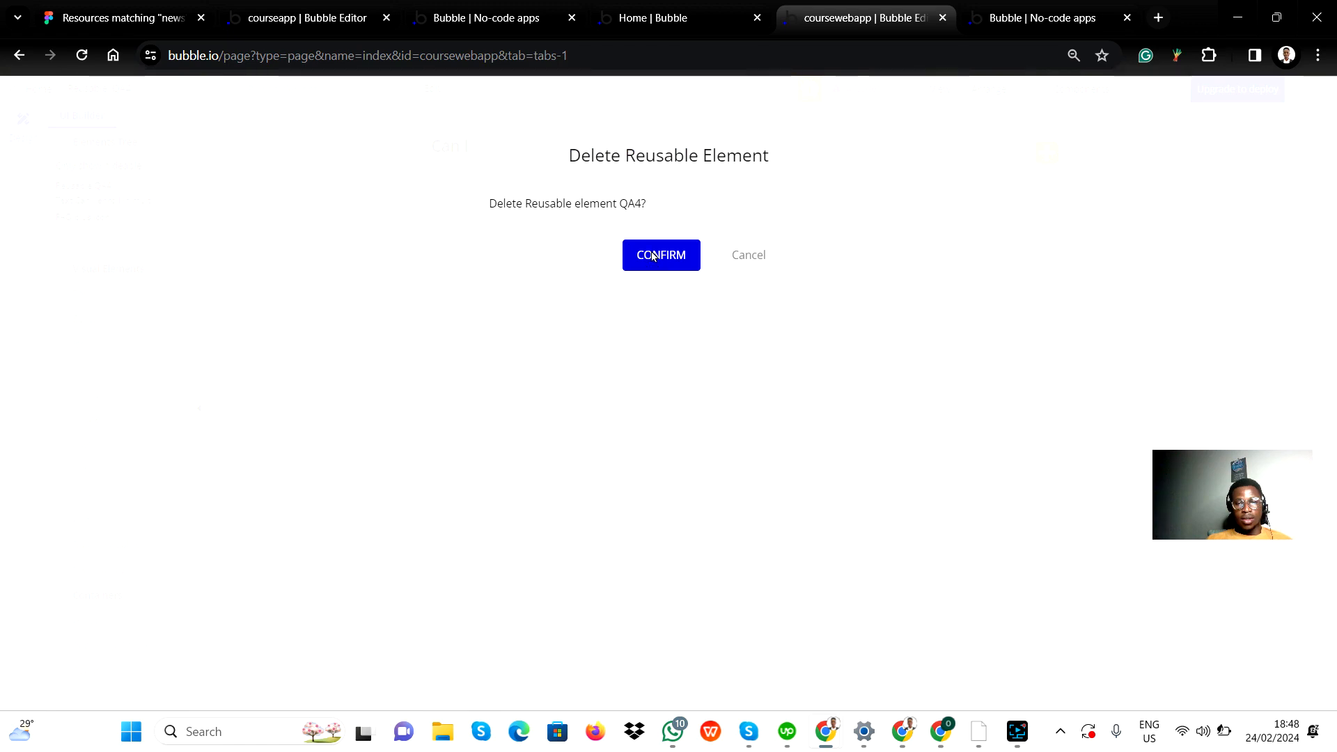
Step: Convert the first FAQ question's group, Group questions, on the index page into a new reusable element named QA4
scroll(528, 488, down, 15)
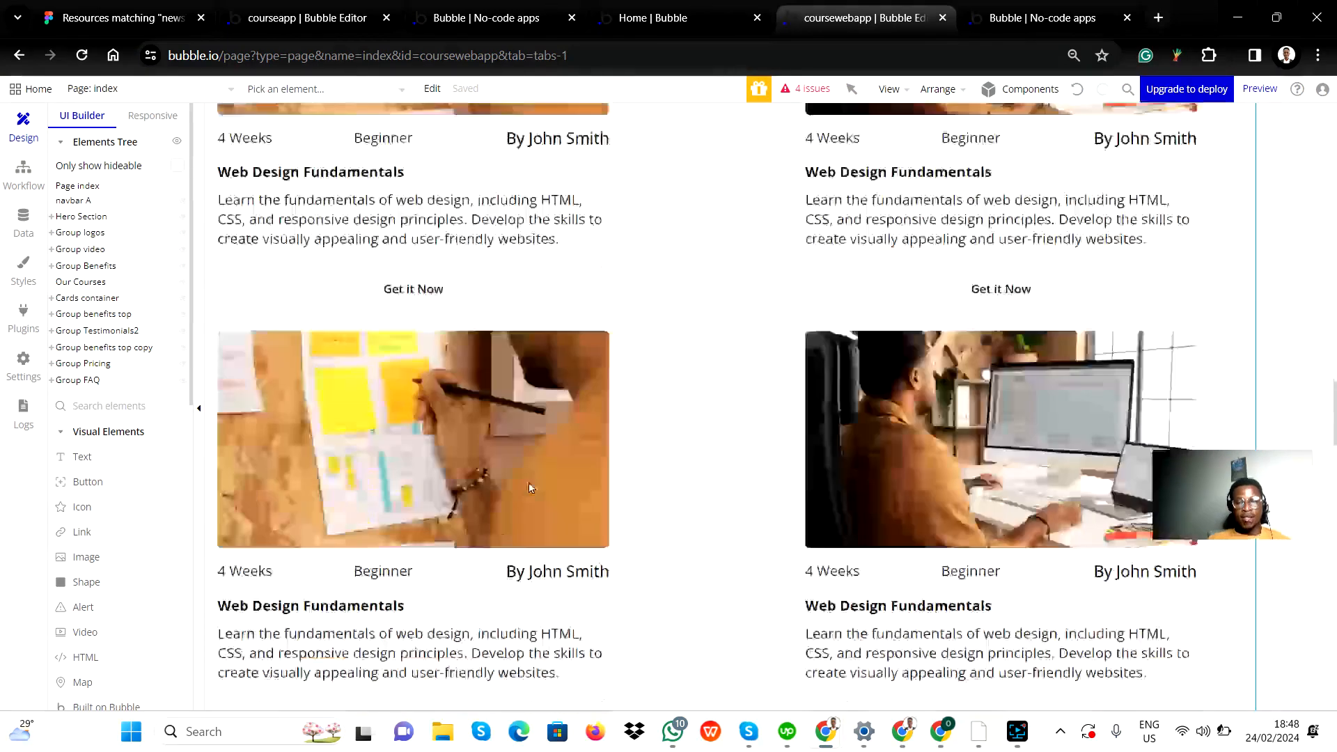
scroll(528, 487, down, 10)
scroll(528, 487, up, 3)
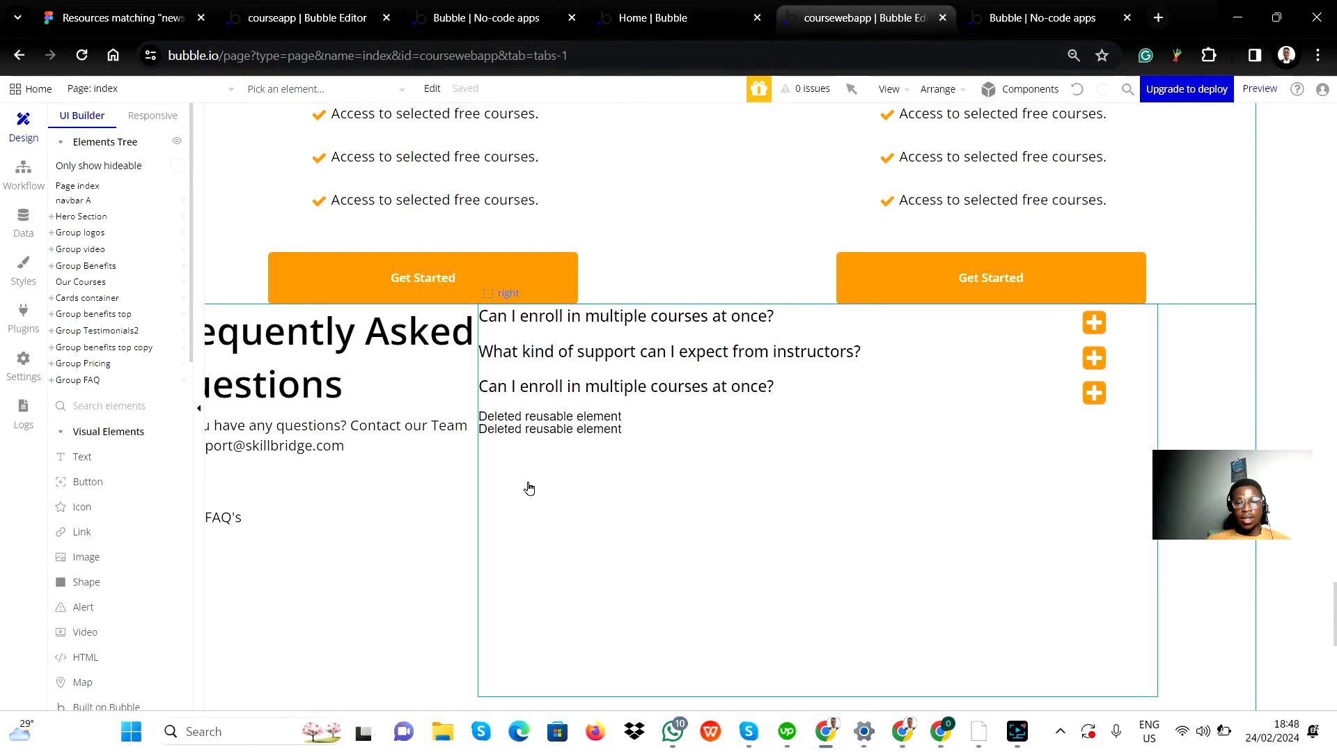
click(942, 355)
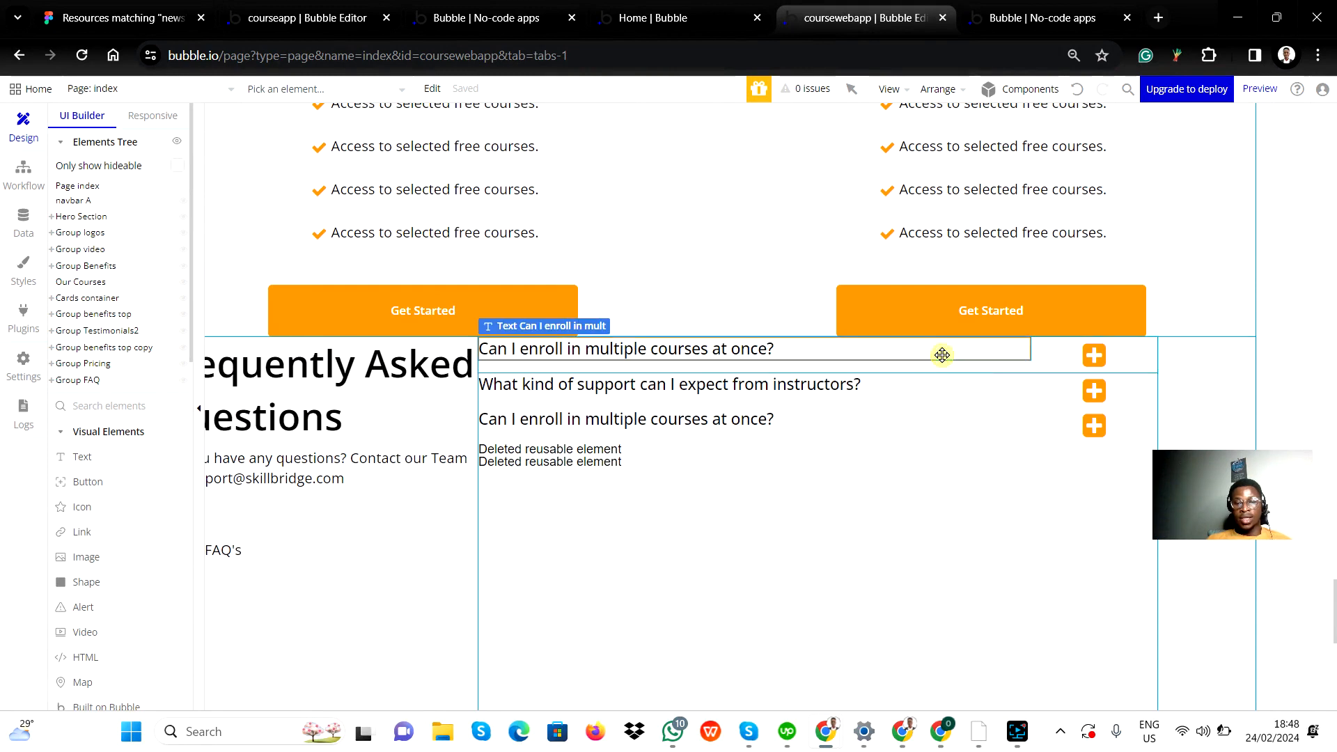
click(1018, 369)
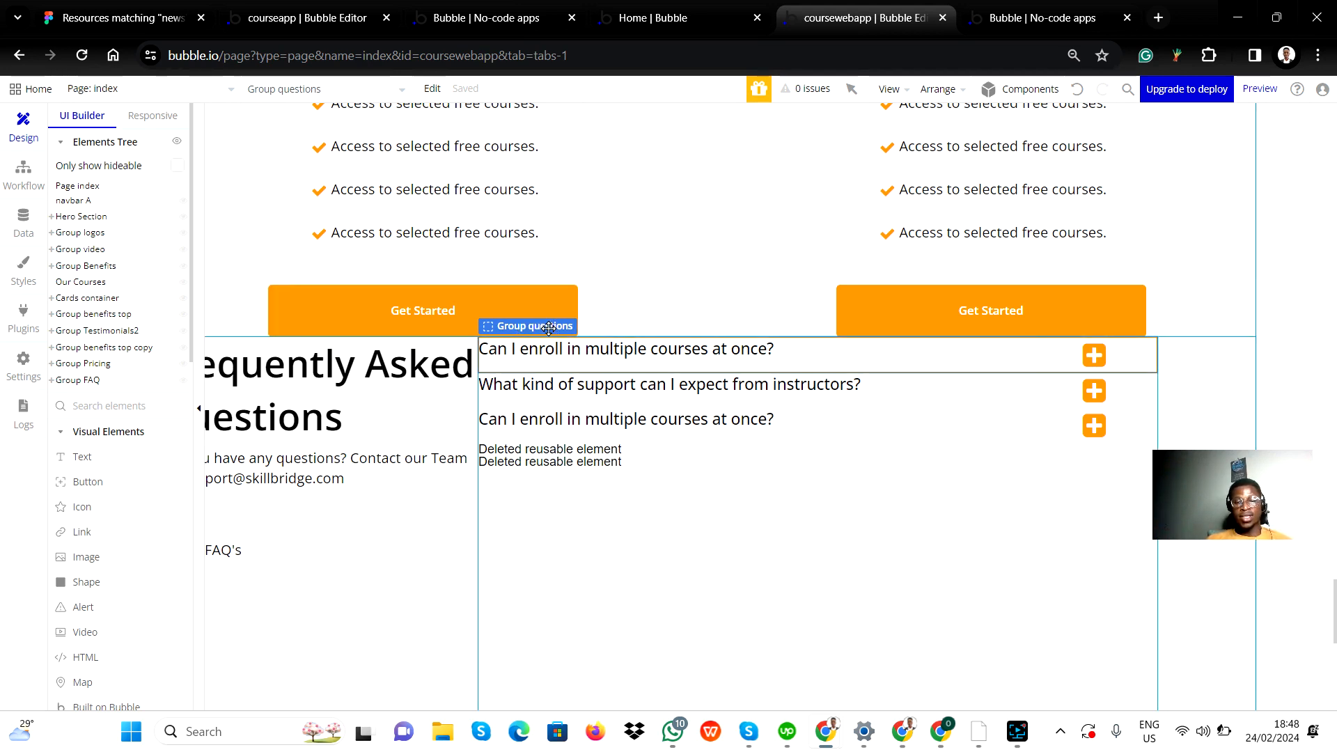
right_click(984, 366)
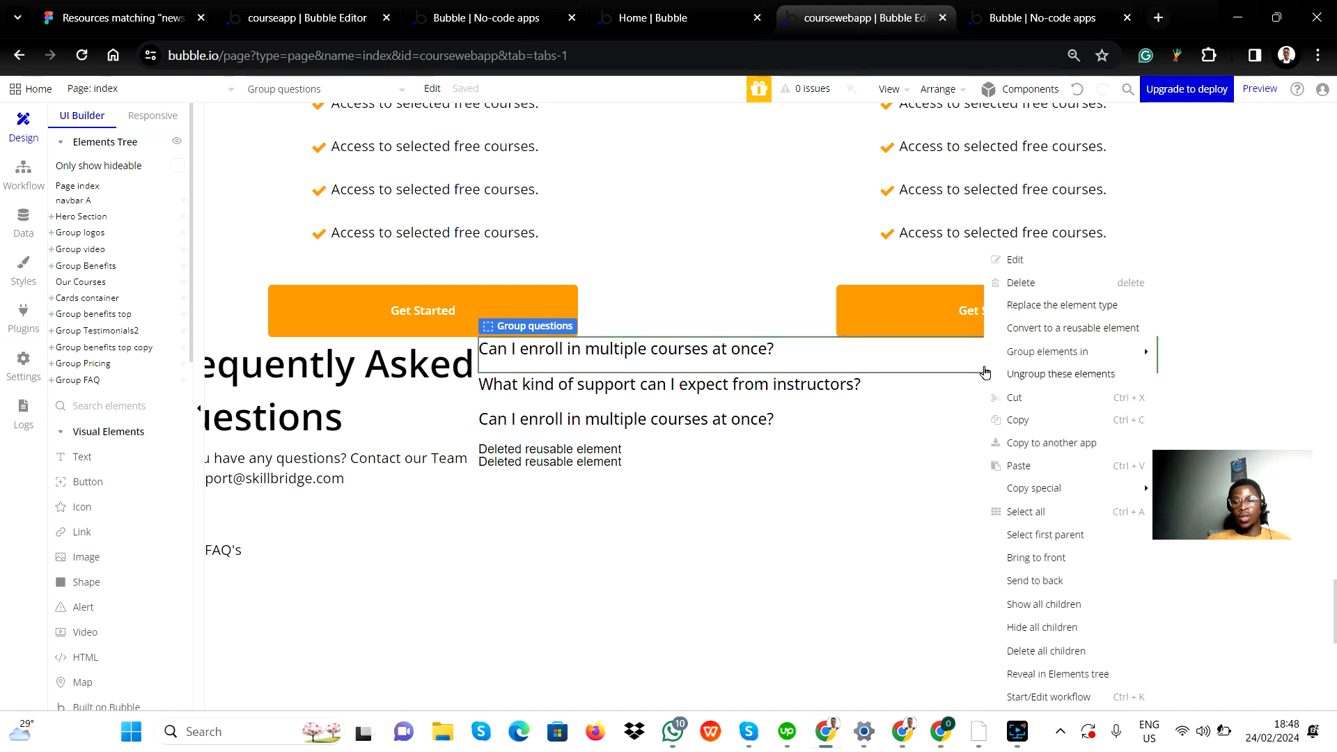
mouse_move(1043, 353)
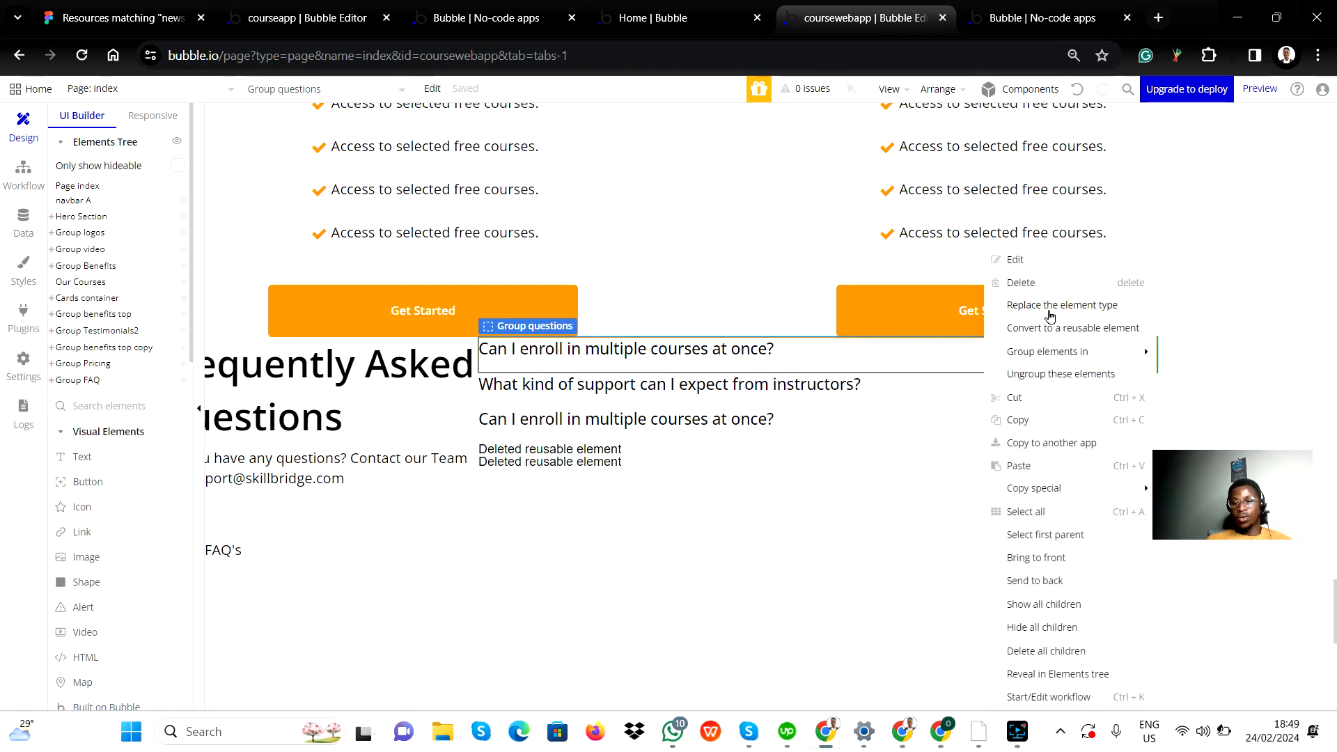
click(1056, 335)
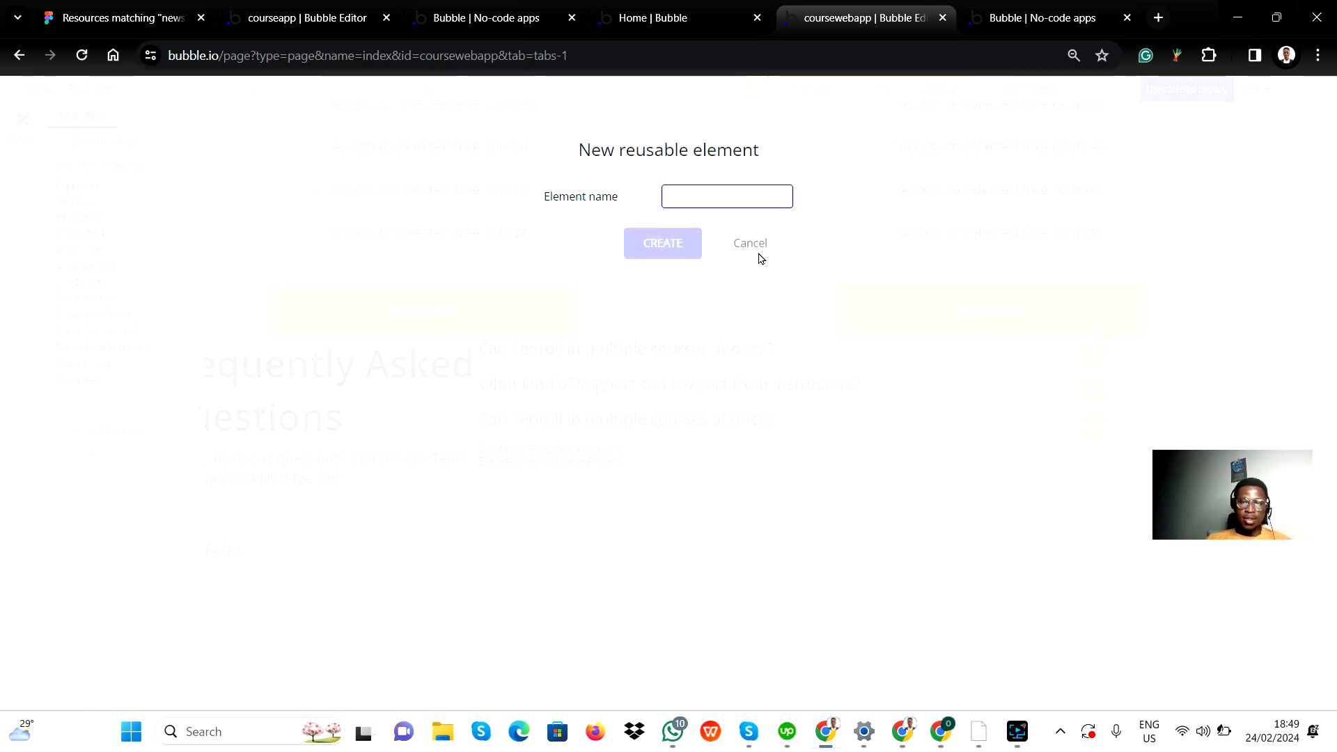
text(QA)
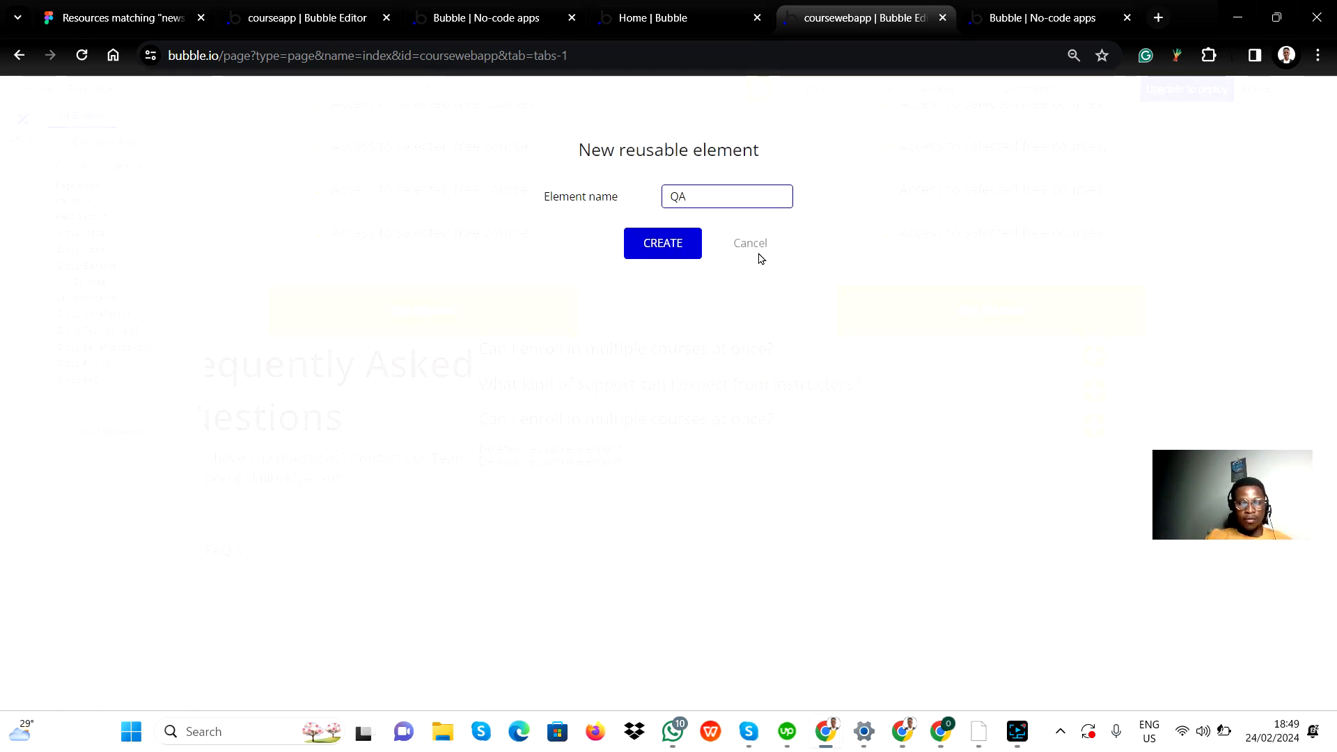
text(4)
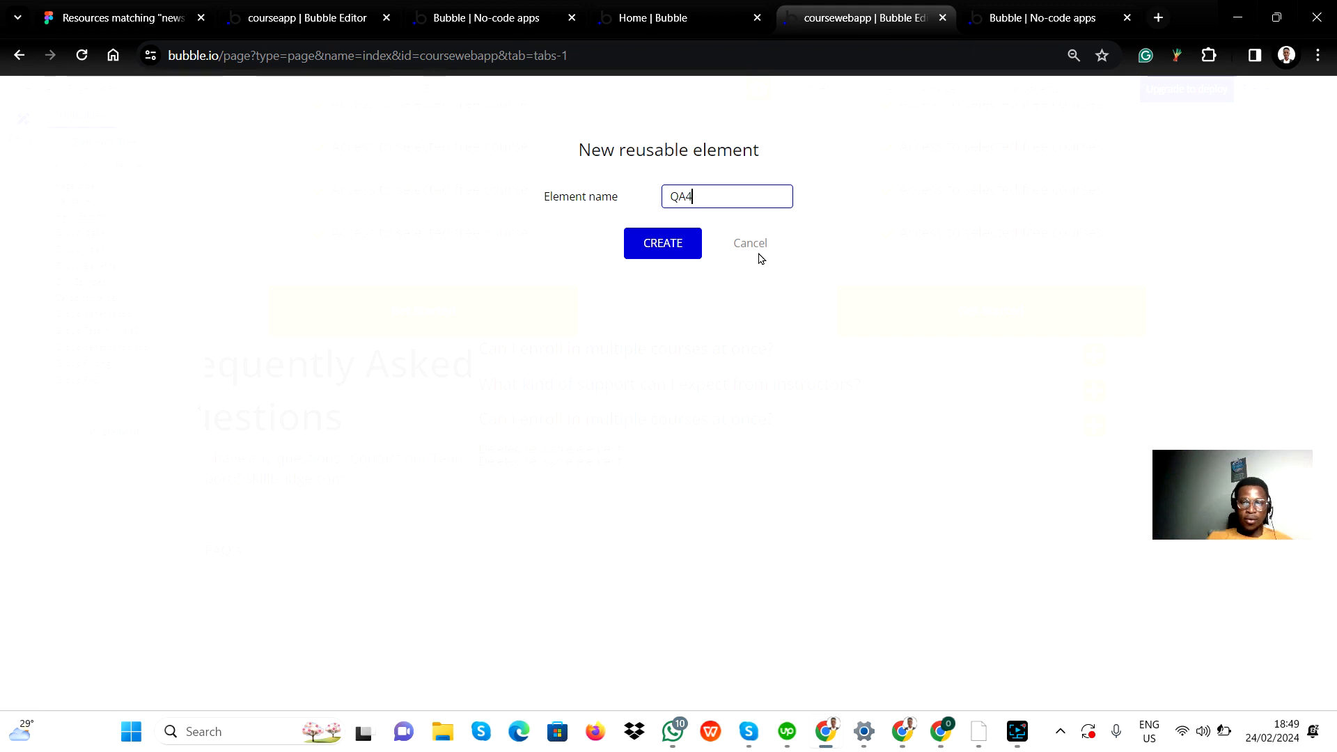
click(654, 249)
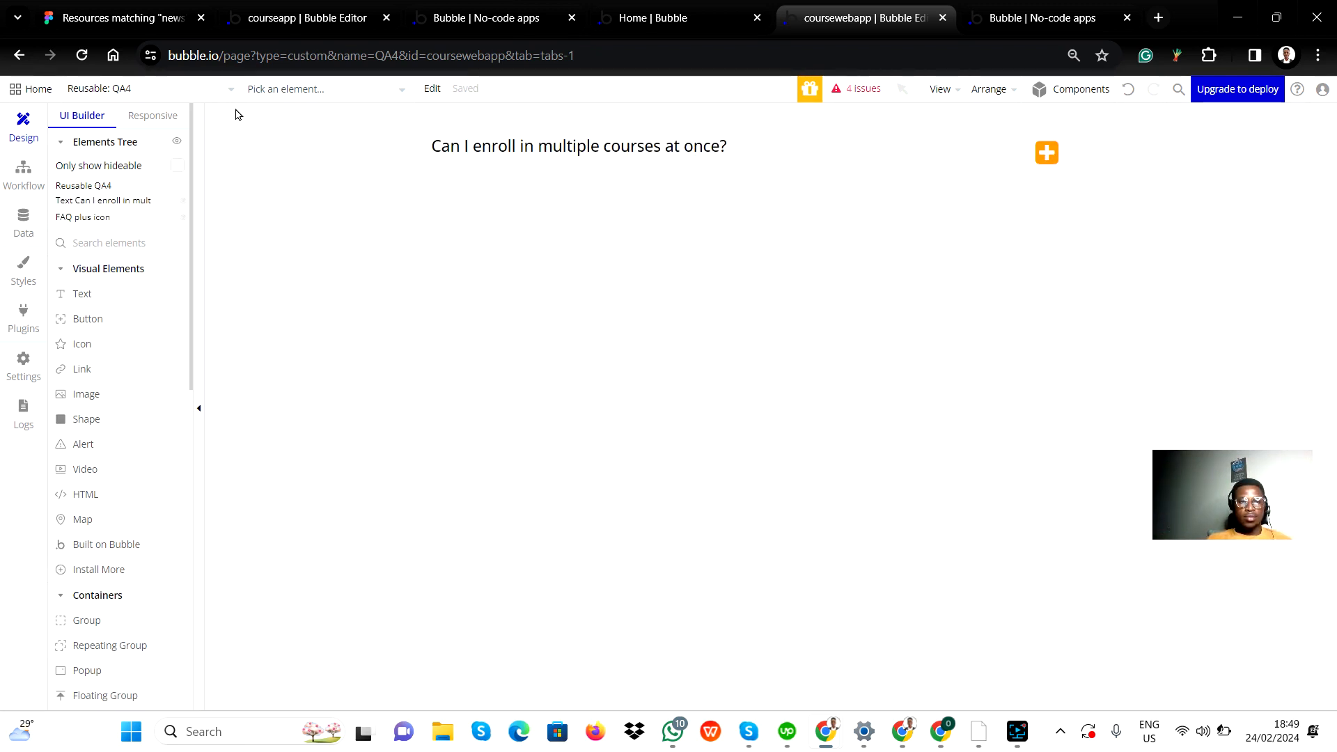
Step: Return to the index page and go to its Frequently Asked Questions section
click(85, 98)
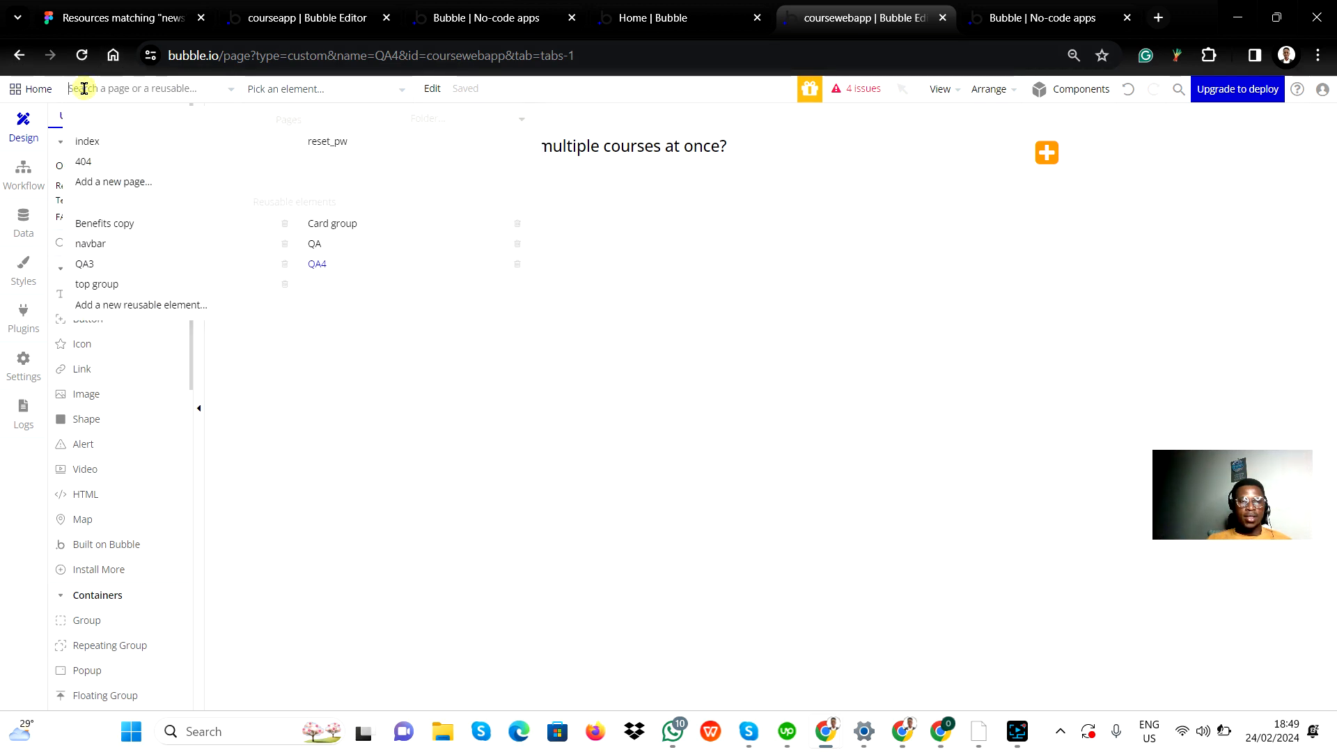
click(86, 142)
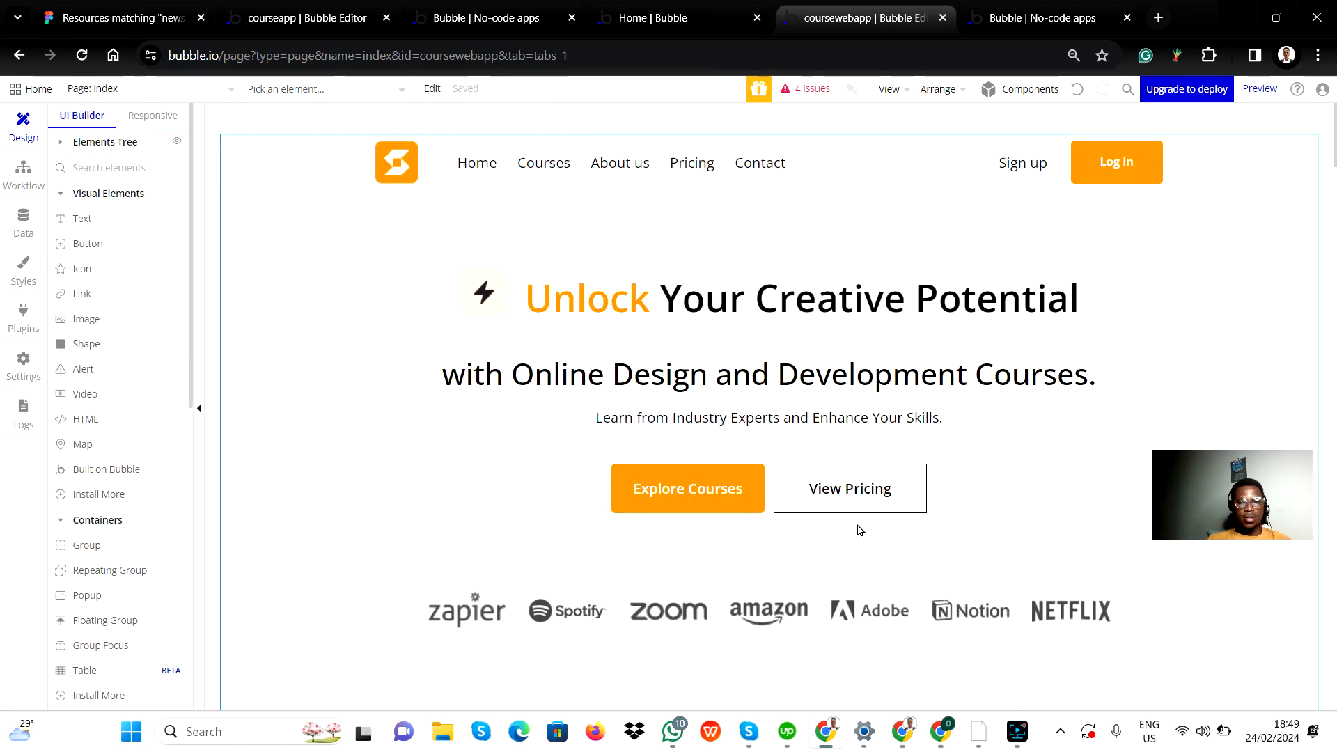
scroll(856, 529, down, 10)
scroll(827, 531, down, 15)
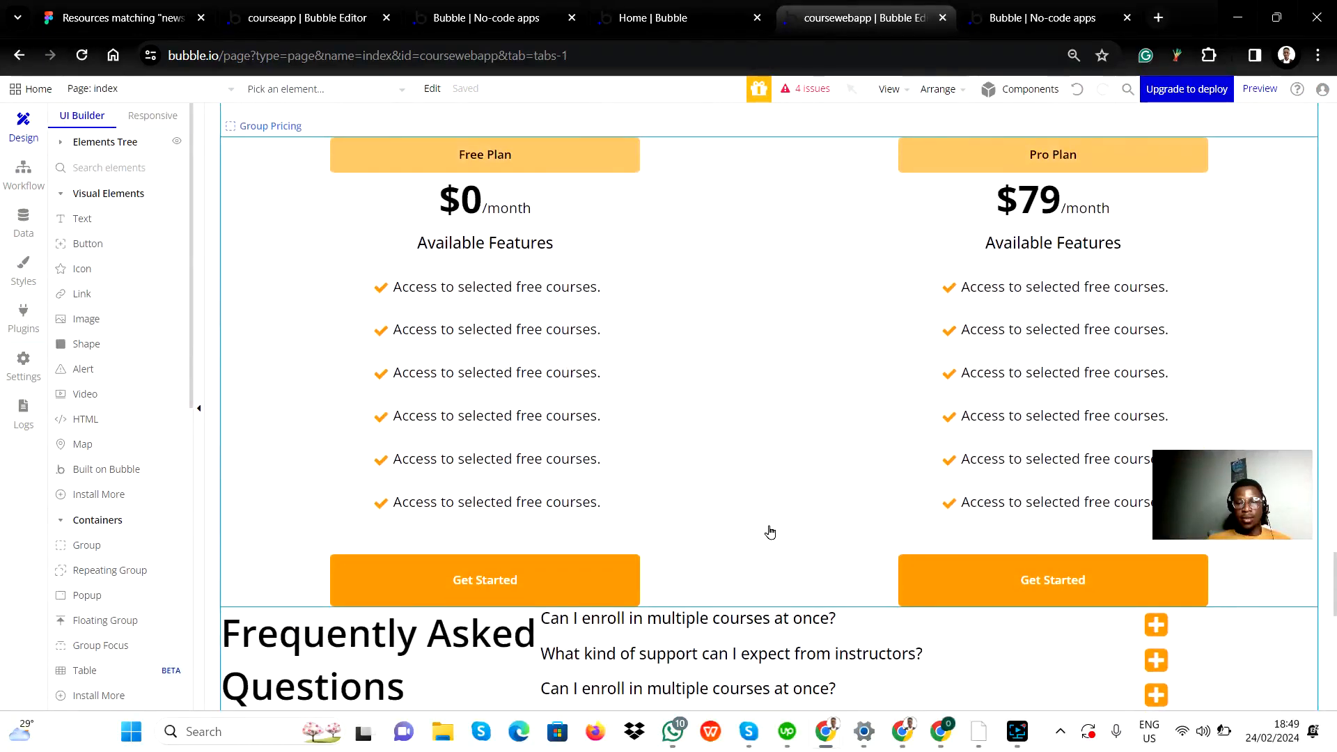
scroll(752, 477, up, 5)
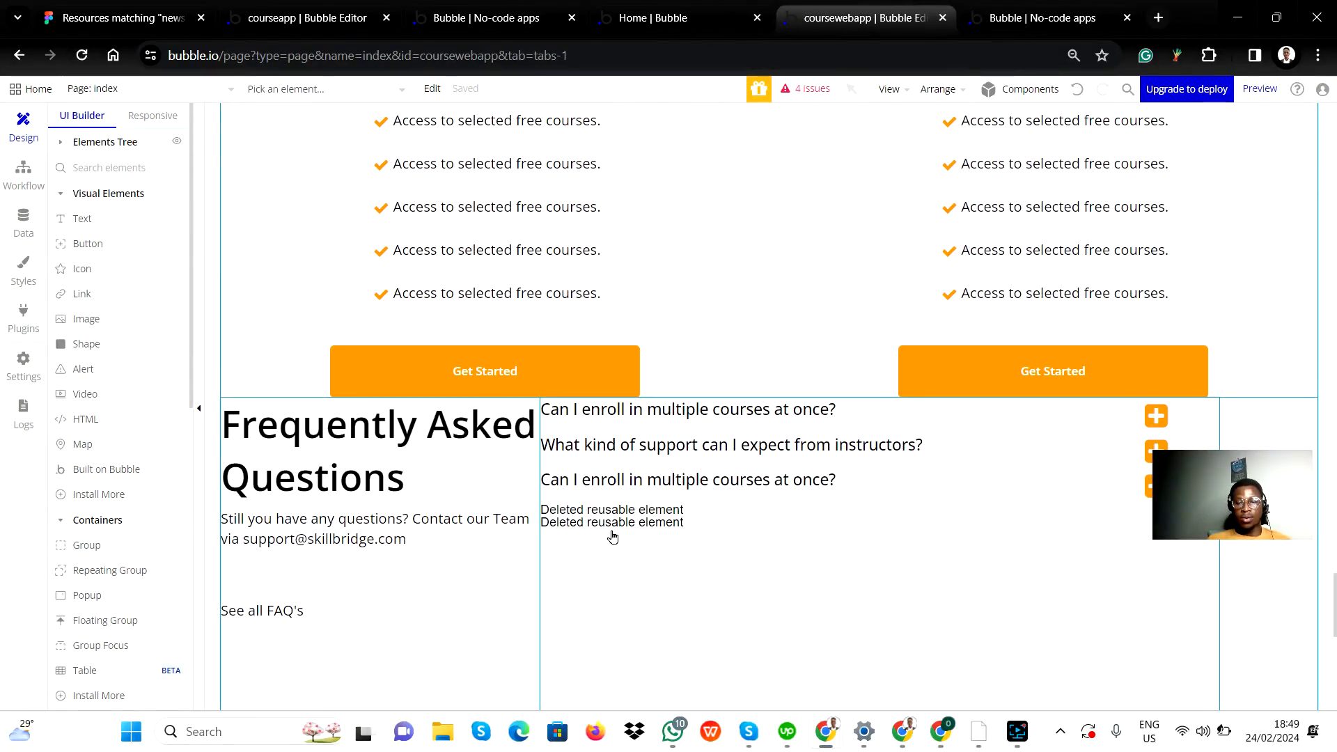
Step: Delete the group holding the FAQ questions, and undo that deletion
click(630, 516)
click(745, 496)
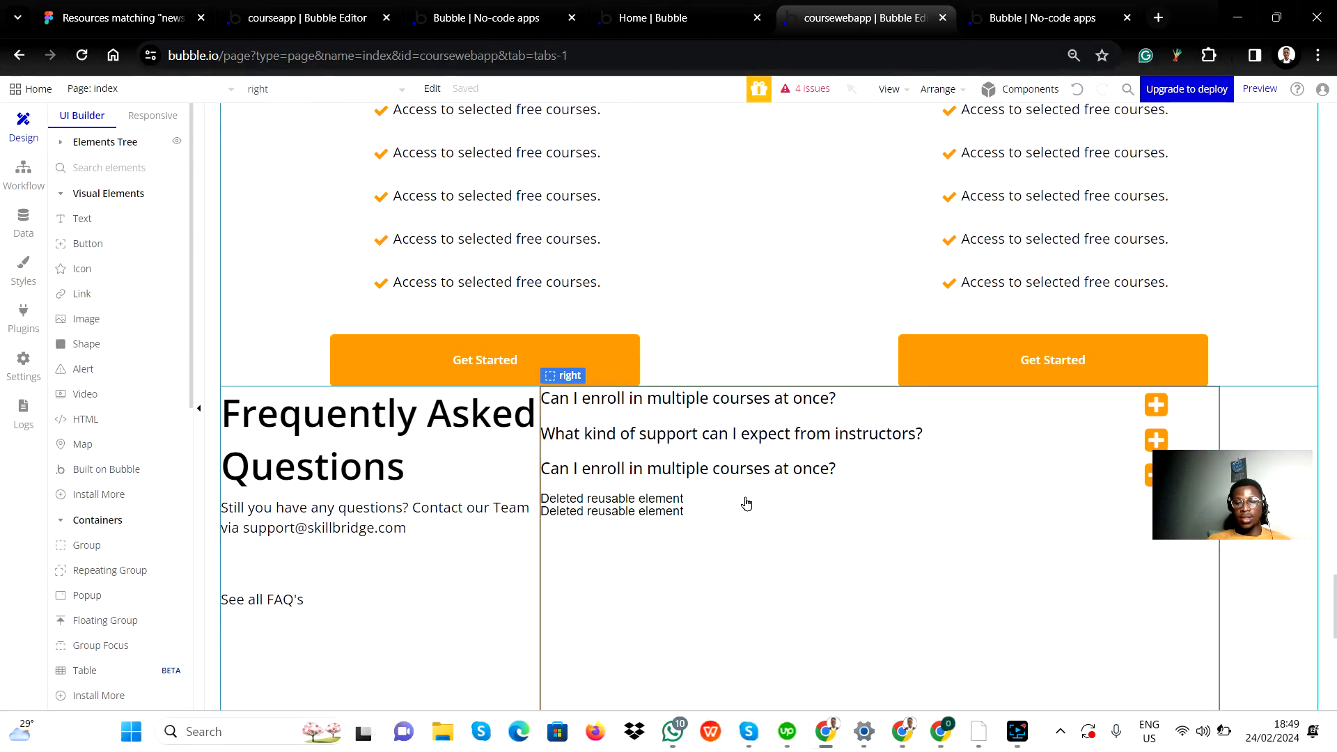
right_click(746, 503)
click(701, 503)
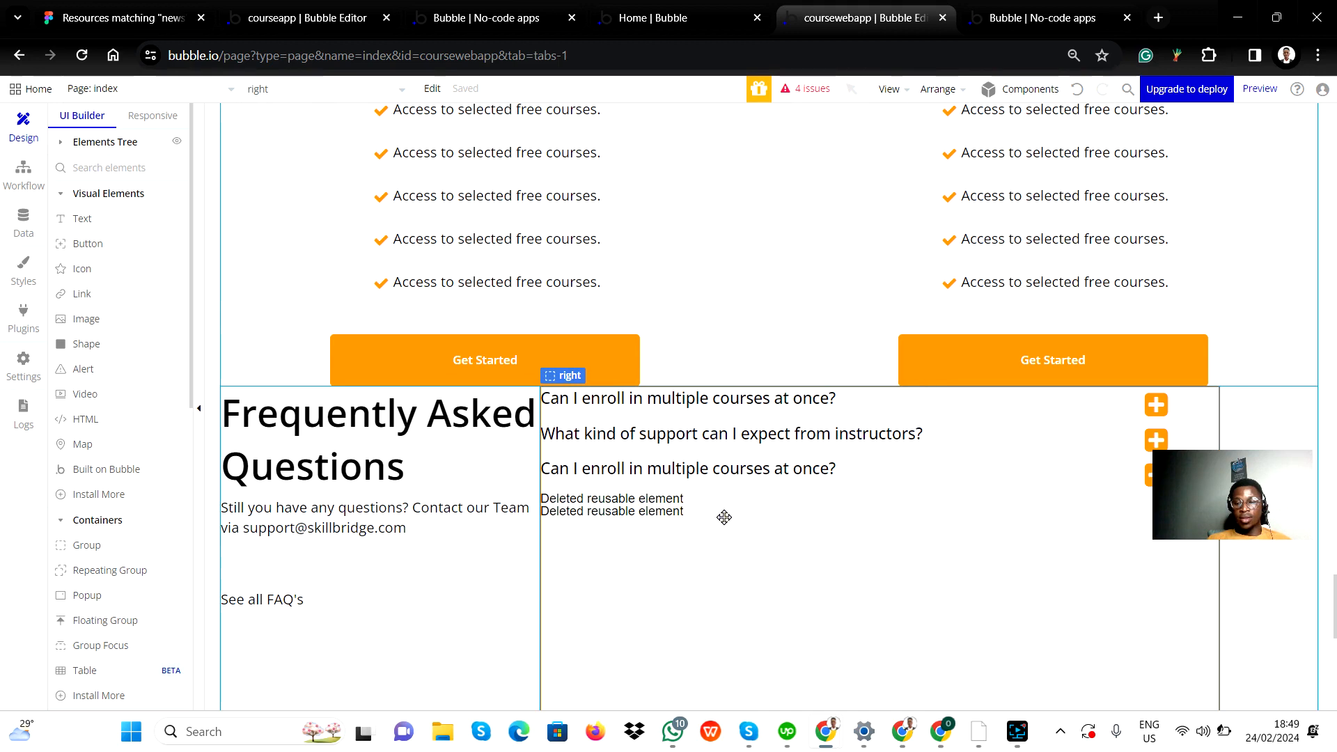
right_click(724, 518)
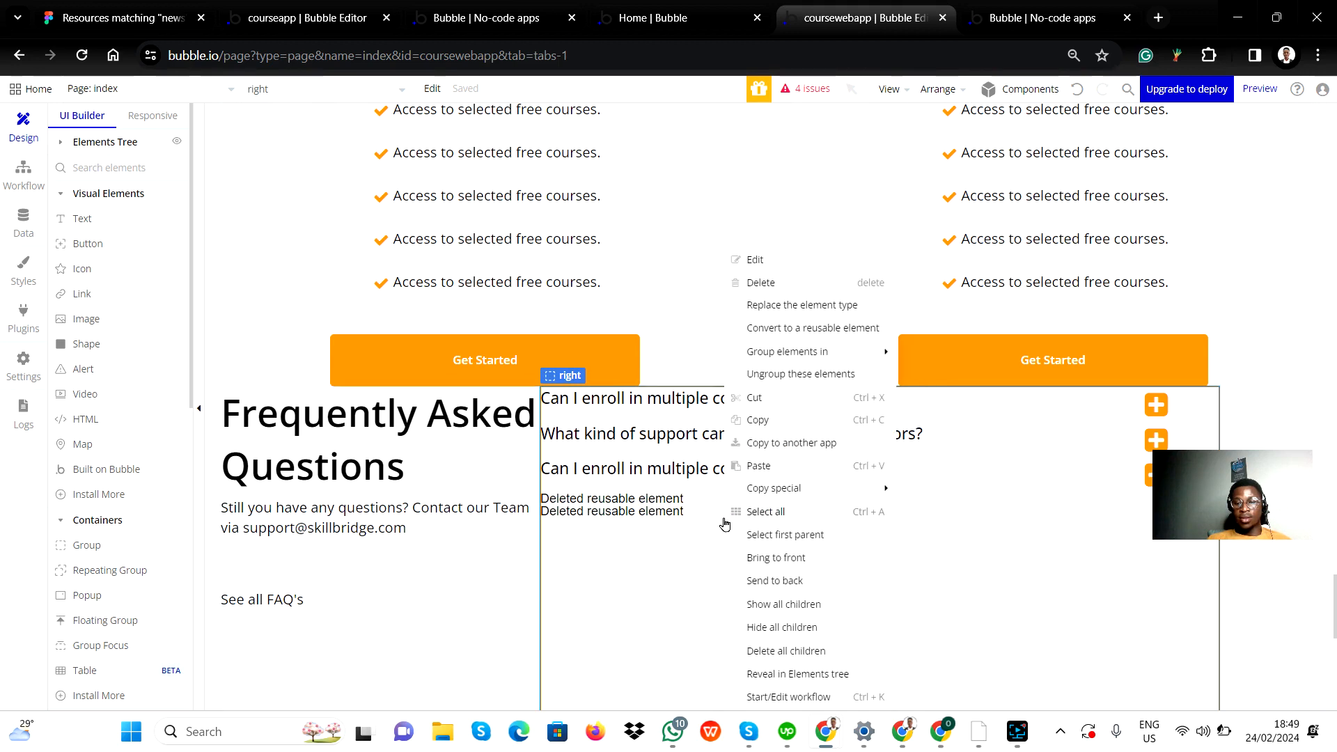
click(803, 282)
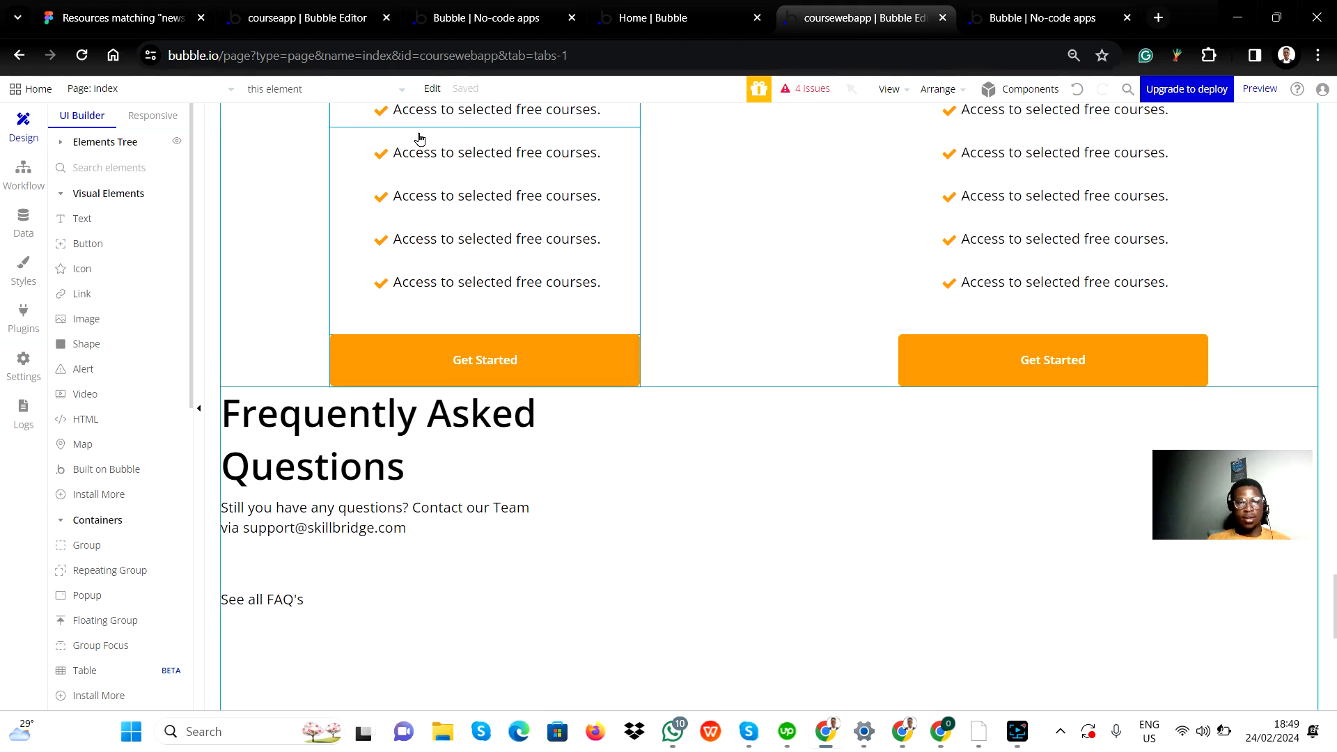
click(430, 89)
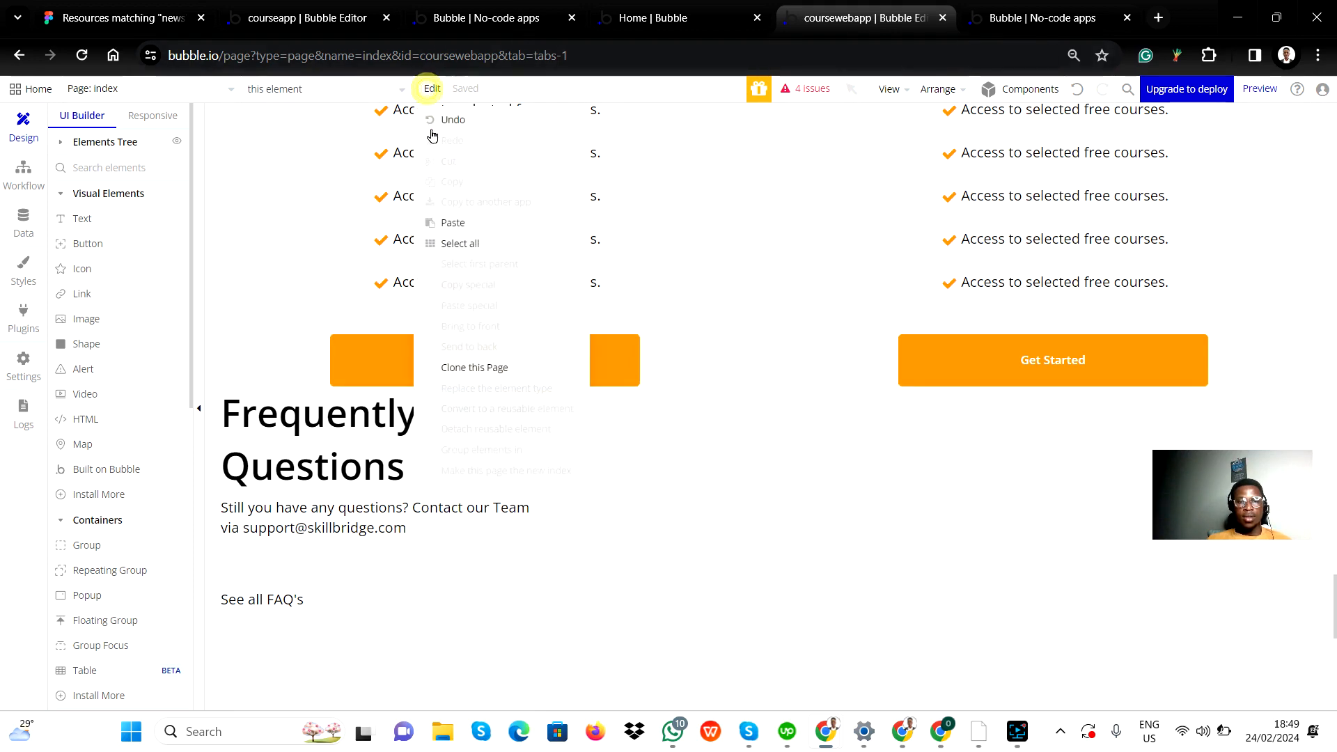
click(458, 123)
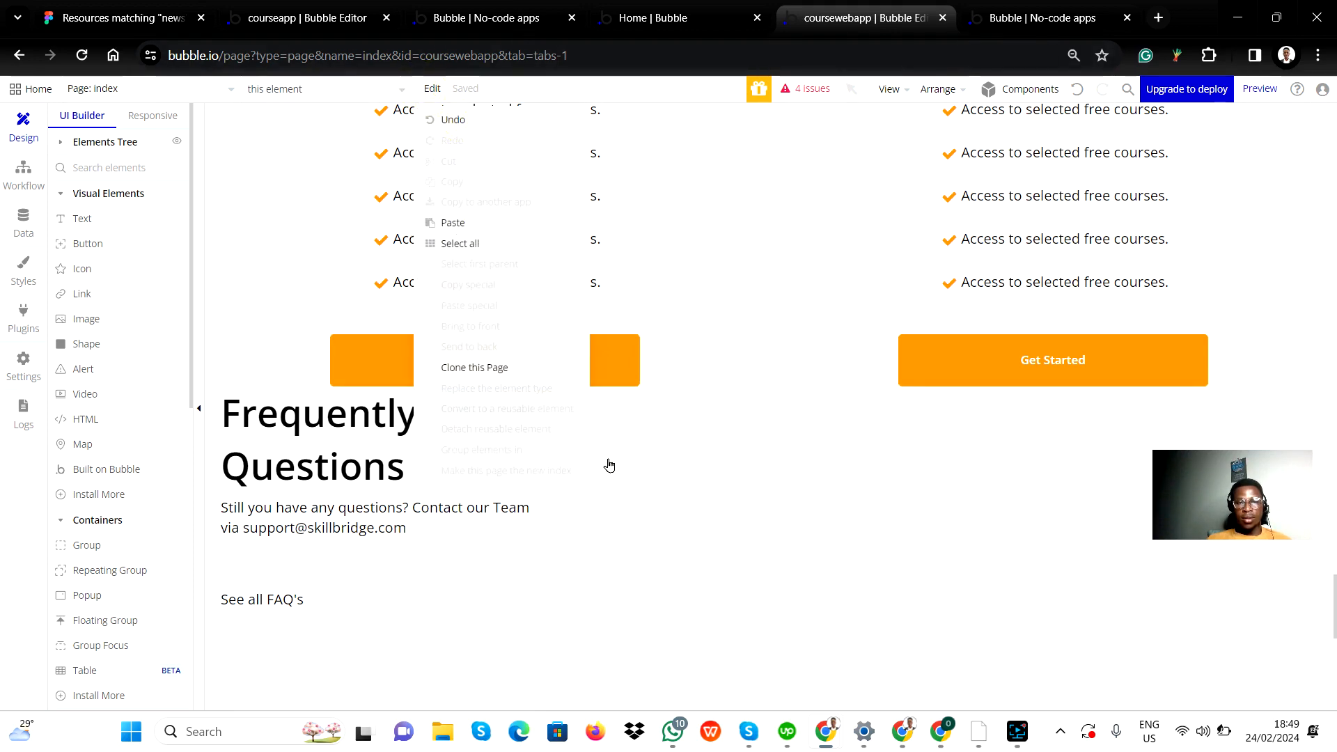
Step: Delete the two leftover deleted-reusable-element placeholders, QA4 A and QA5 A, below the third question in the FAQ section
scroll(850, 382, down, 3)
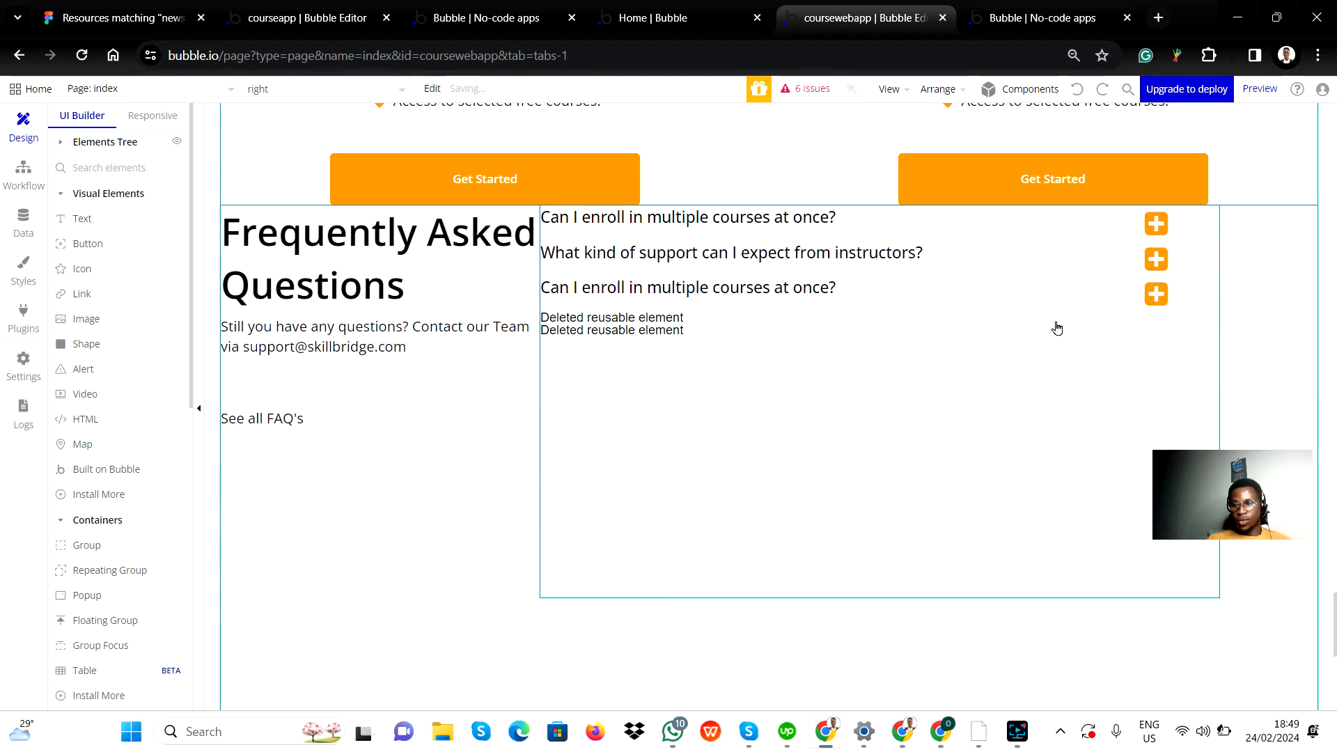
click(1098, 299)
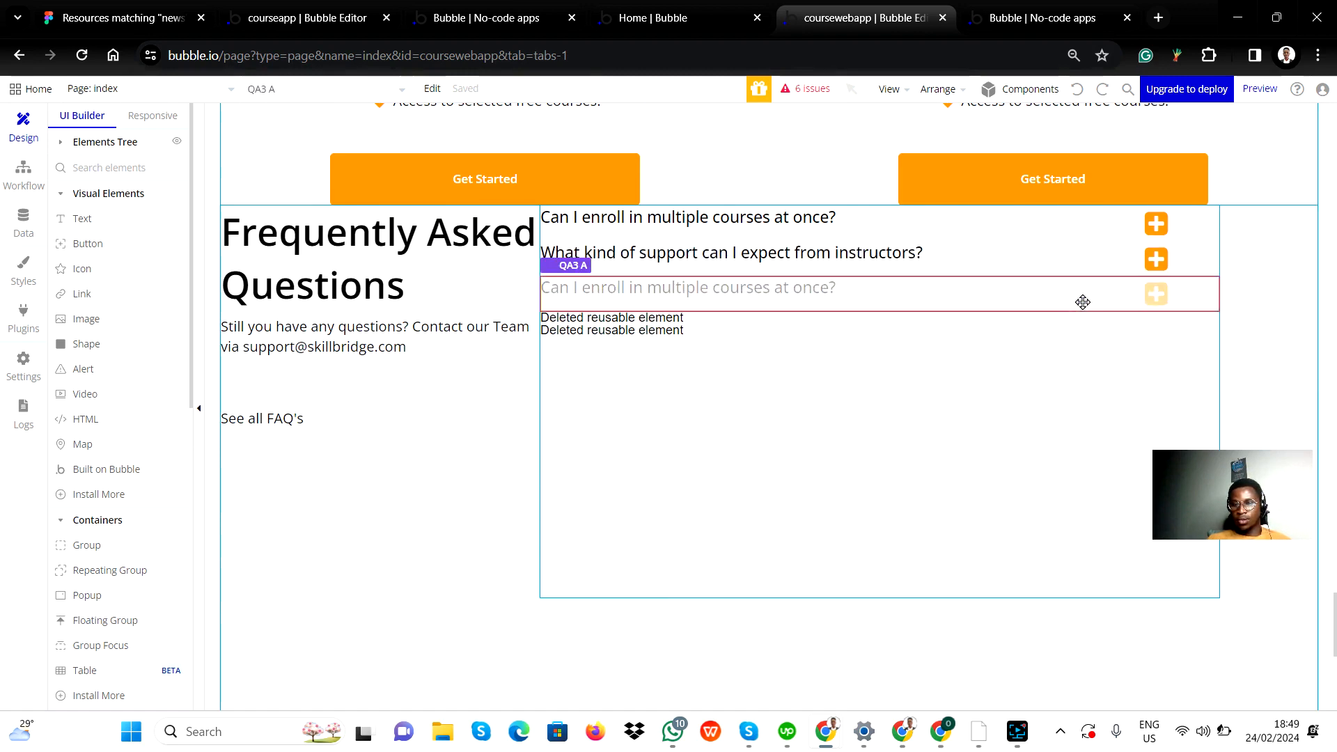
click(704, 323)
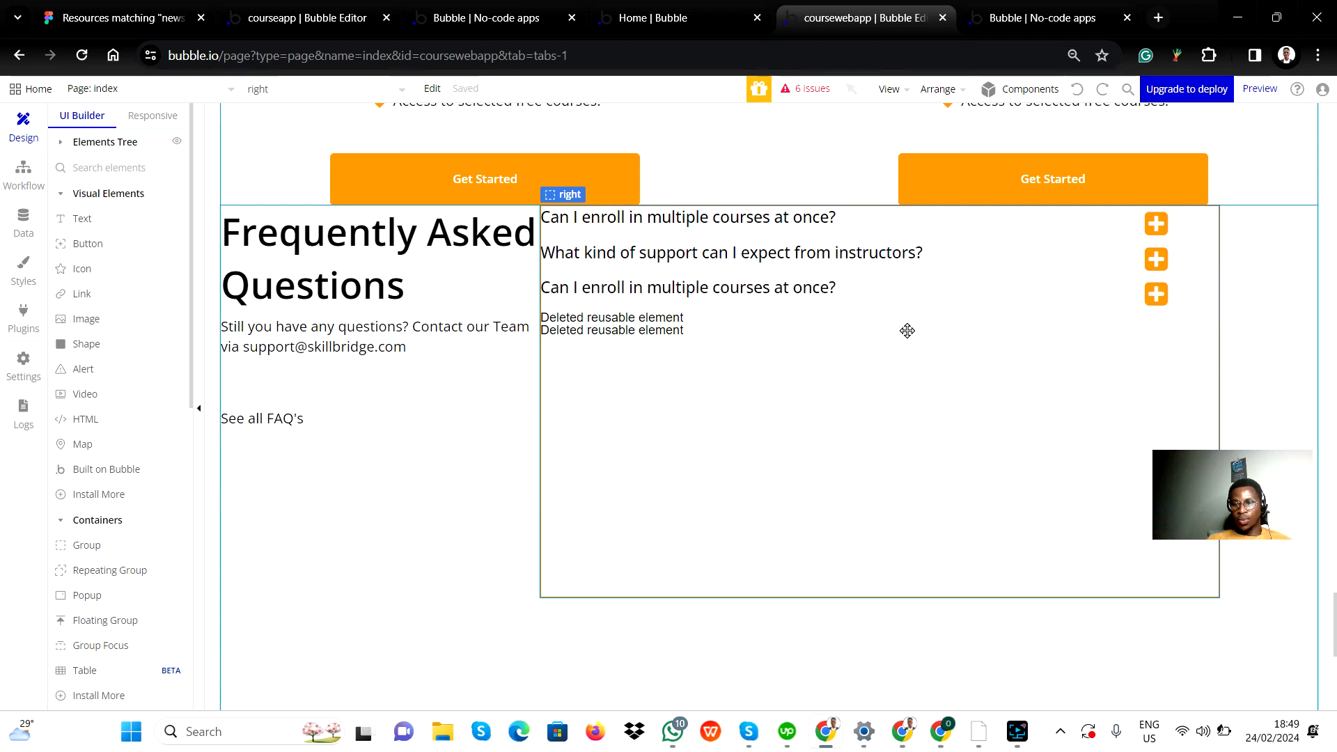
click(653, 322)
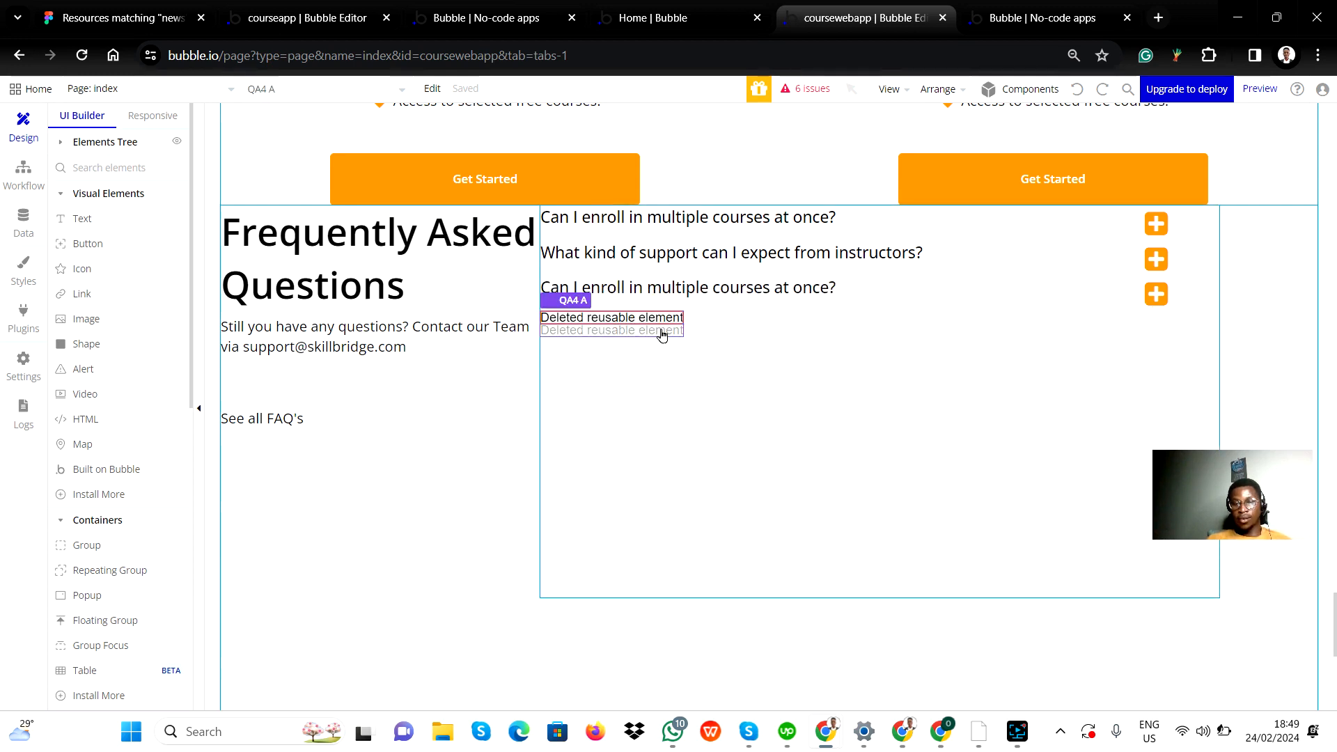
shift+click(662, 333)
right_click(663, 327)
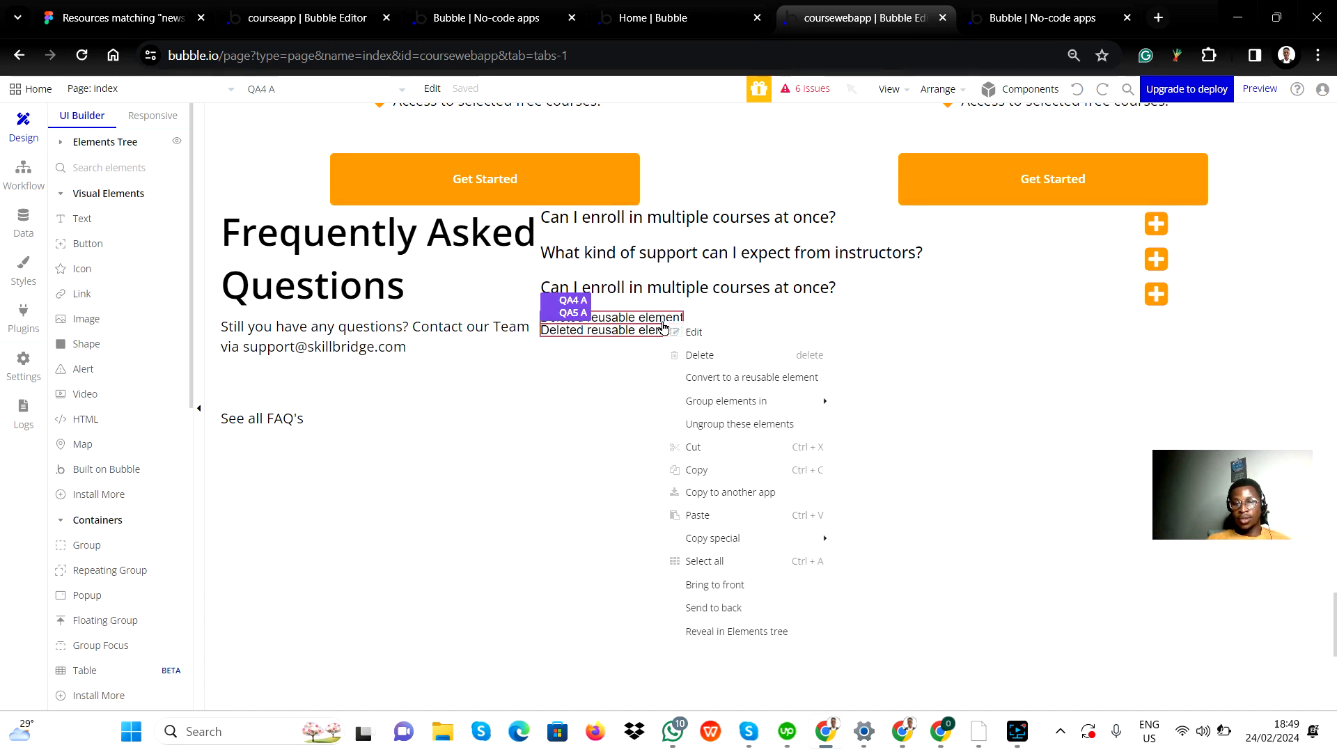
click(695, 353)
click(605, 334)
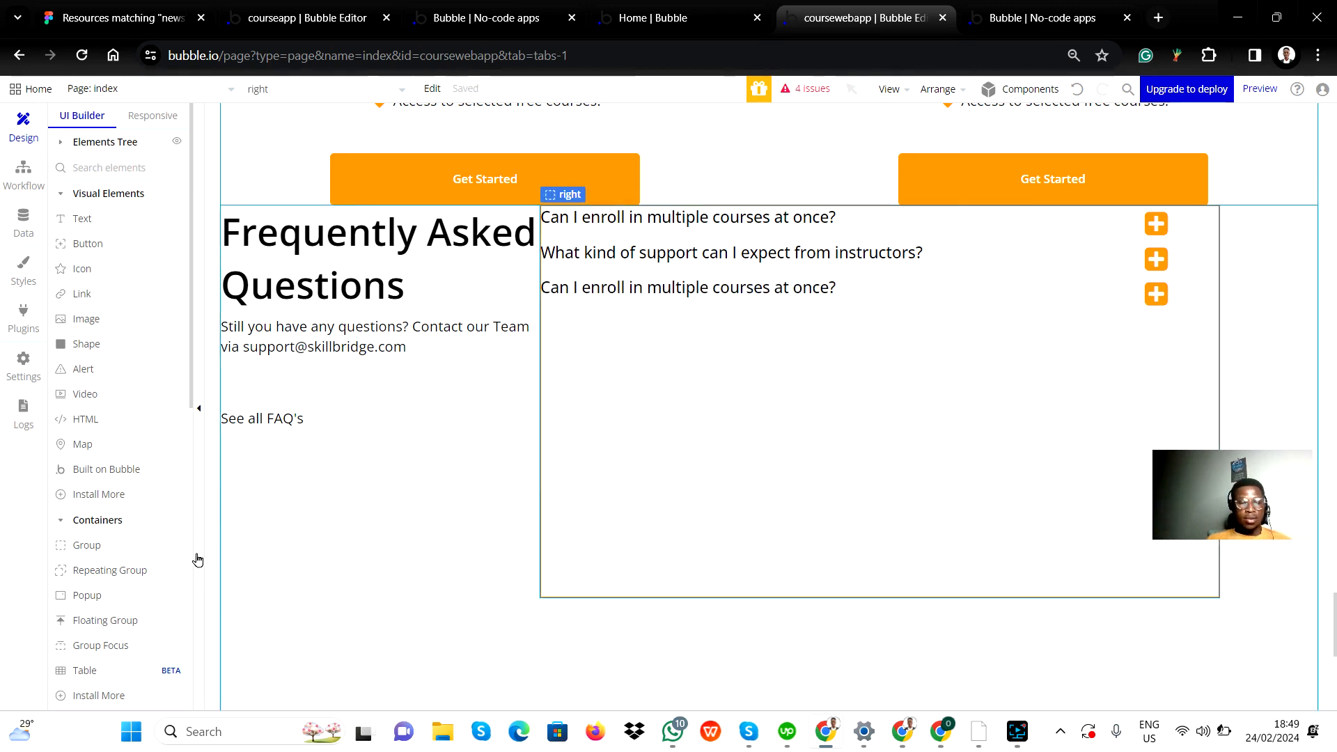
Step: Place the reusable element QA4 in the FAQ's right group, directly below the third question
scroll(134, 588, down, 9)
drag(85, 571, 665, 374)
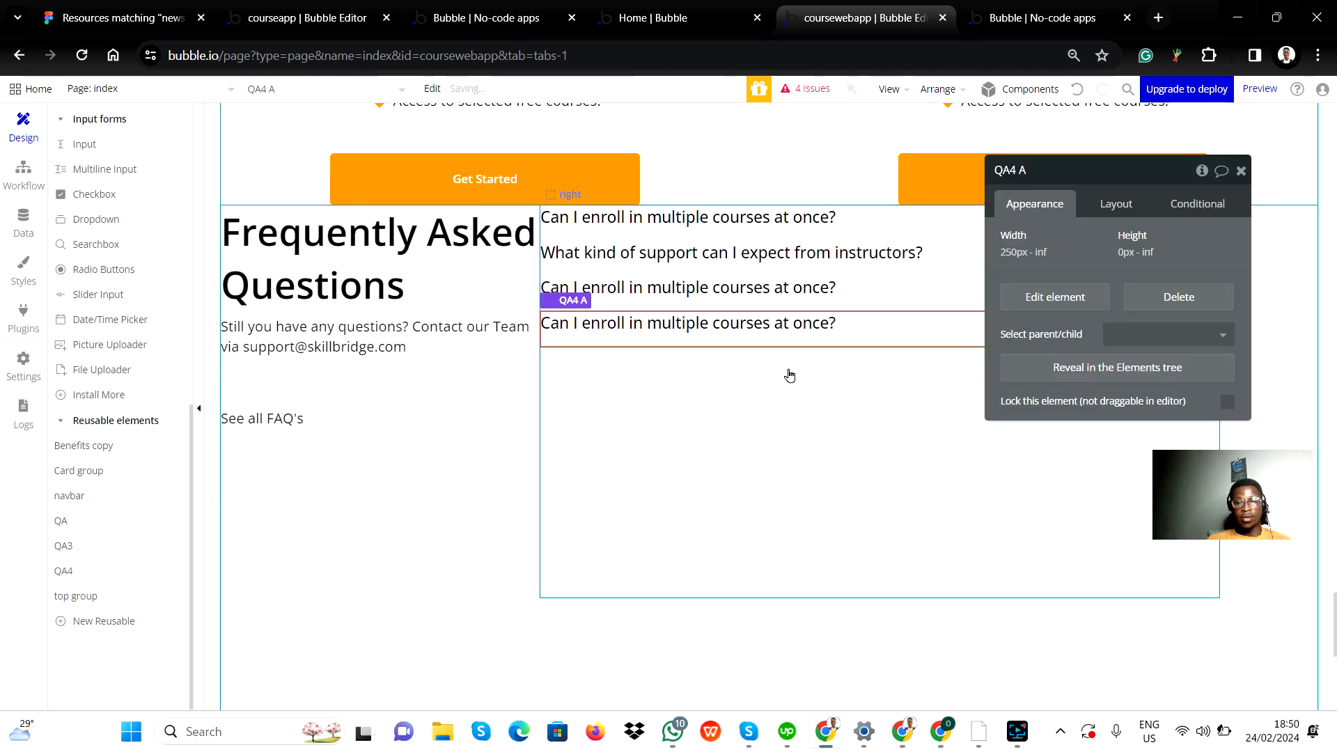
click(1241, 175)
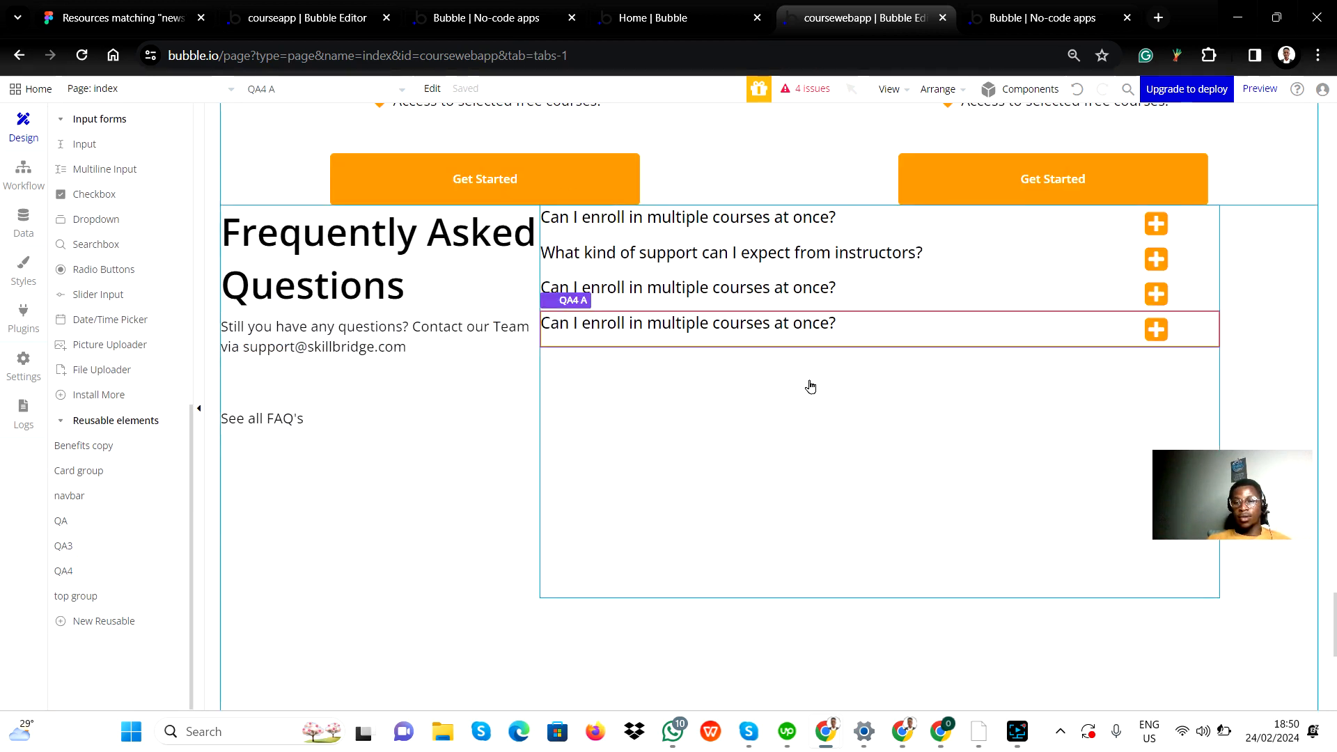
scroll(565, 235, up, 2)
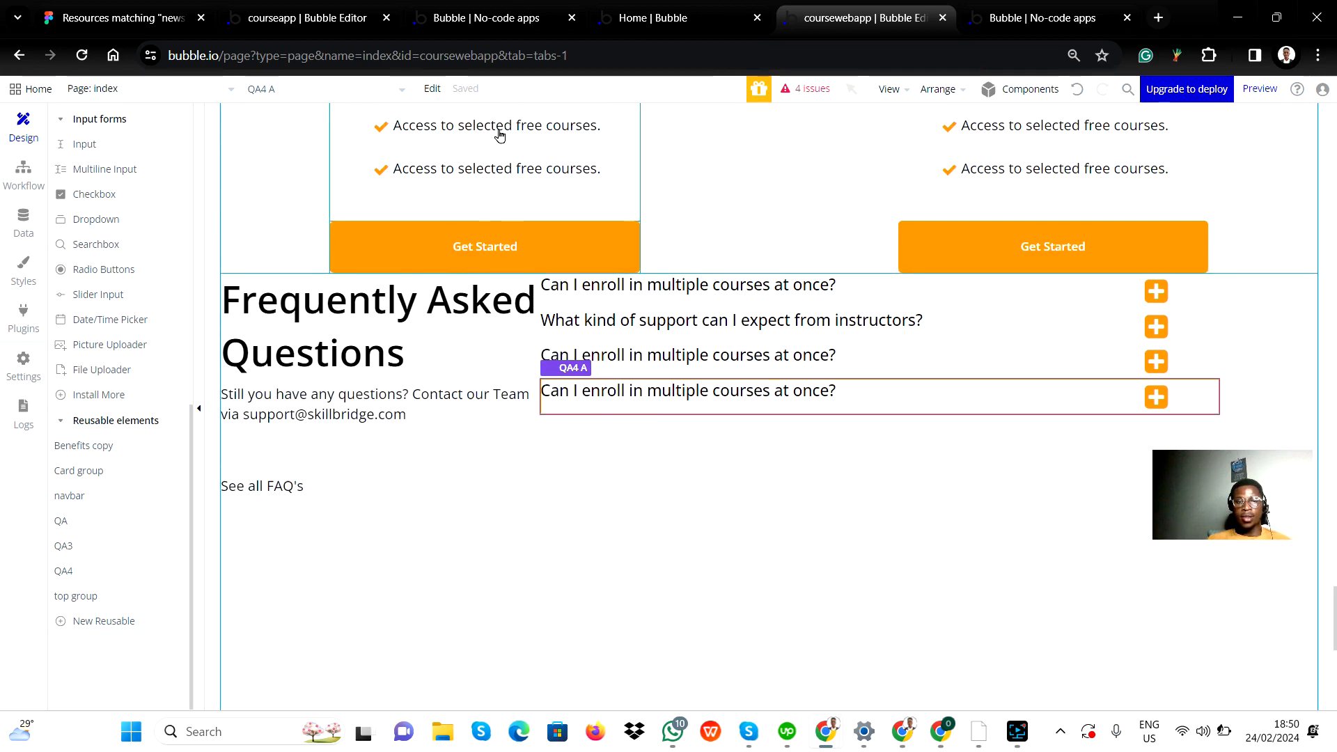
Step: Reload the app preview, test the plus toggles of the fourth and third FAQ questions, and return to the editor
click(1012, 19)
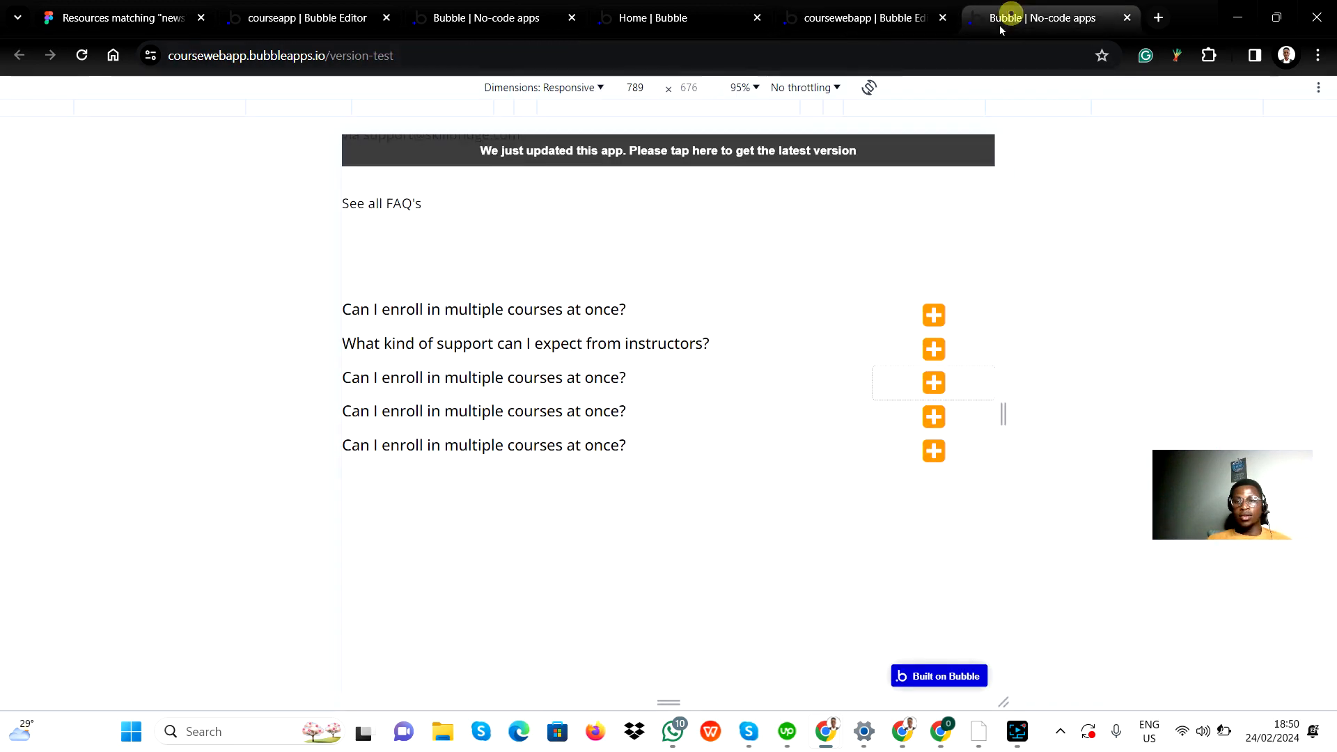
click(82, 55)
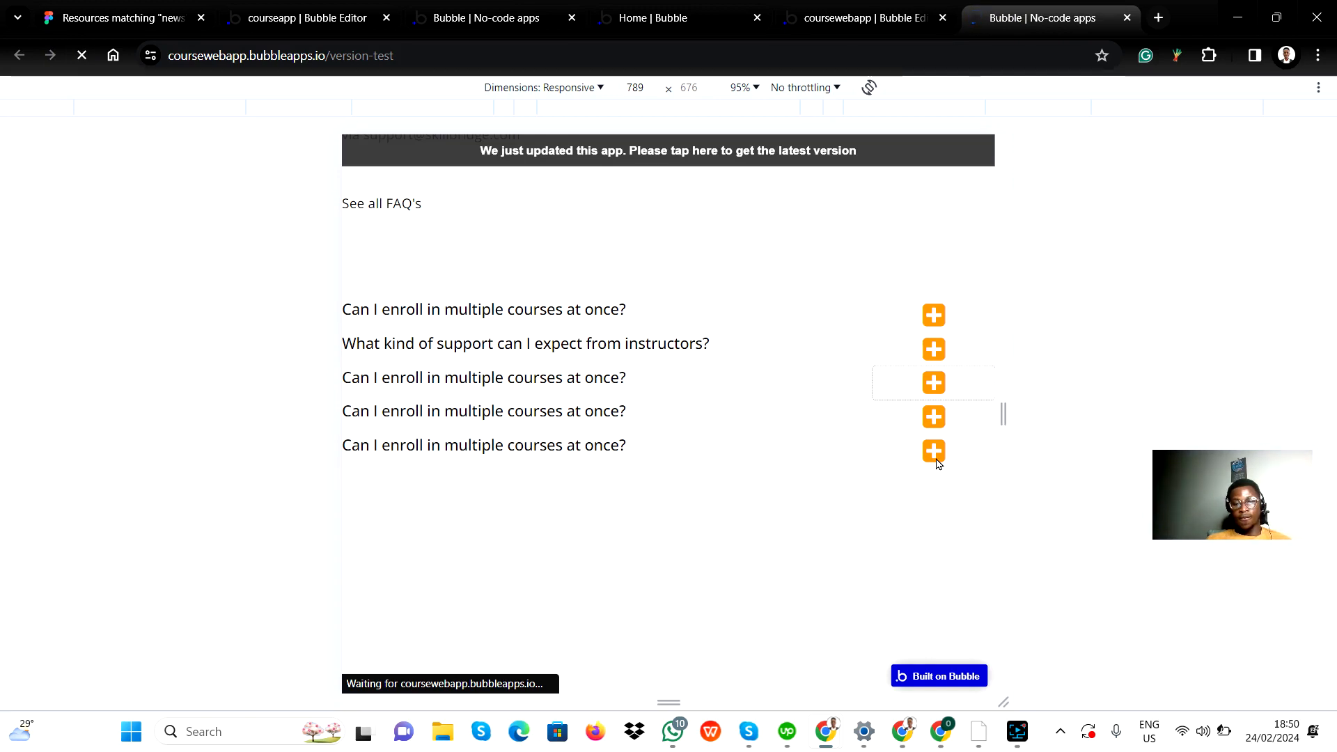
click(934, 417)
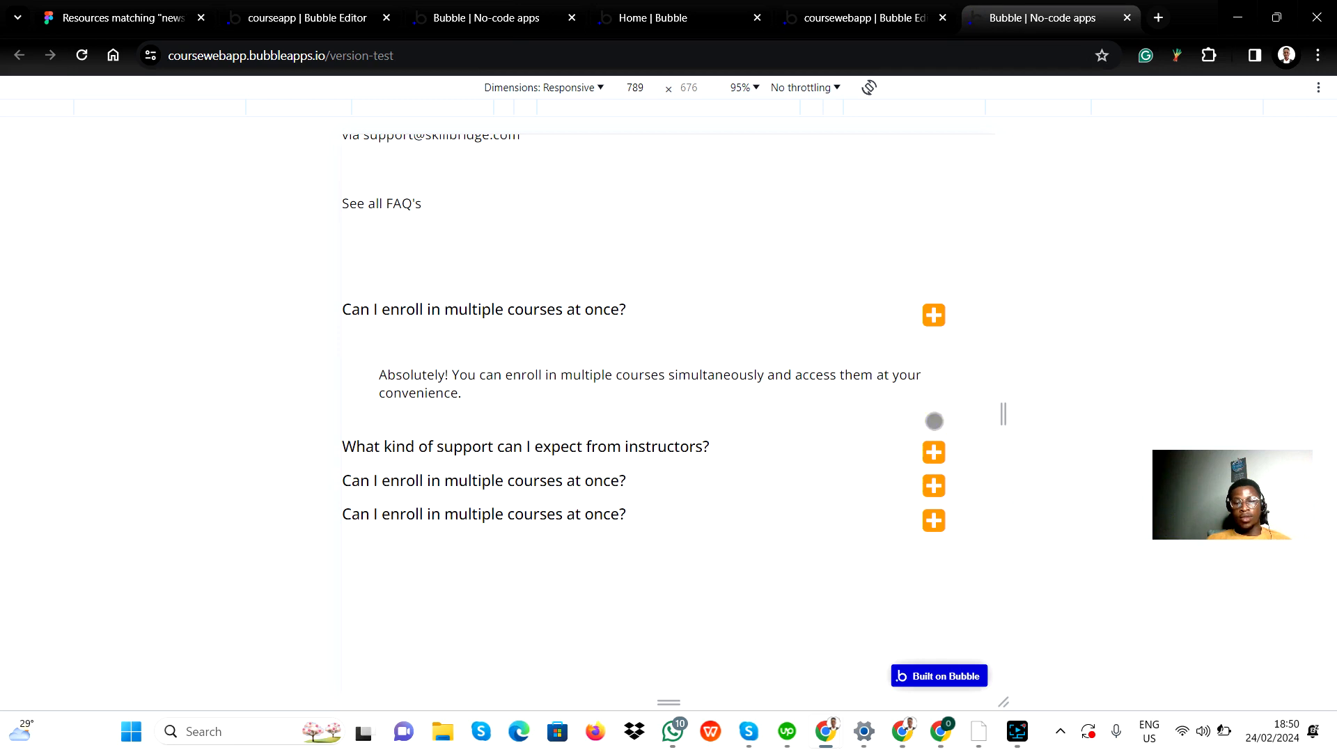
click(935, 520)
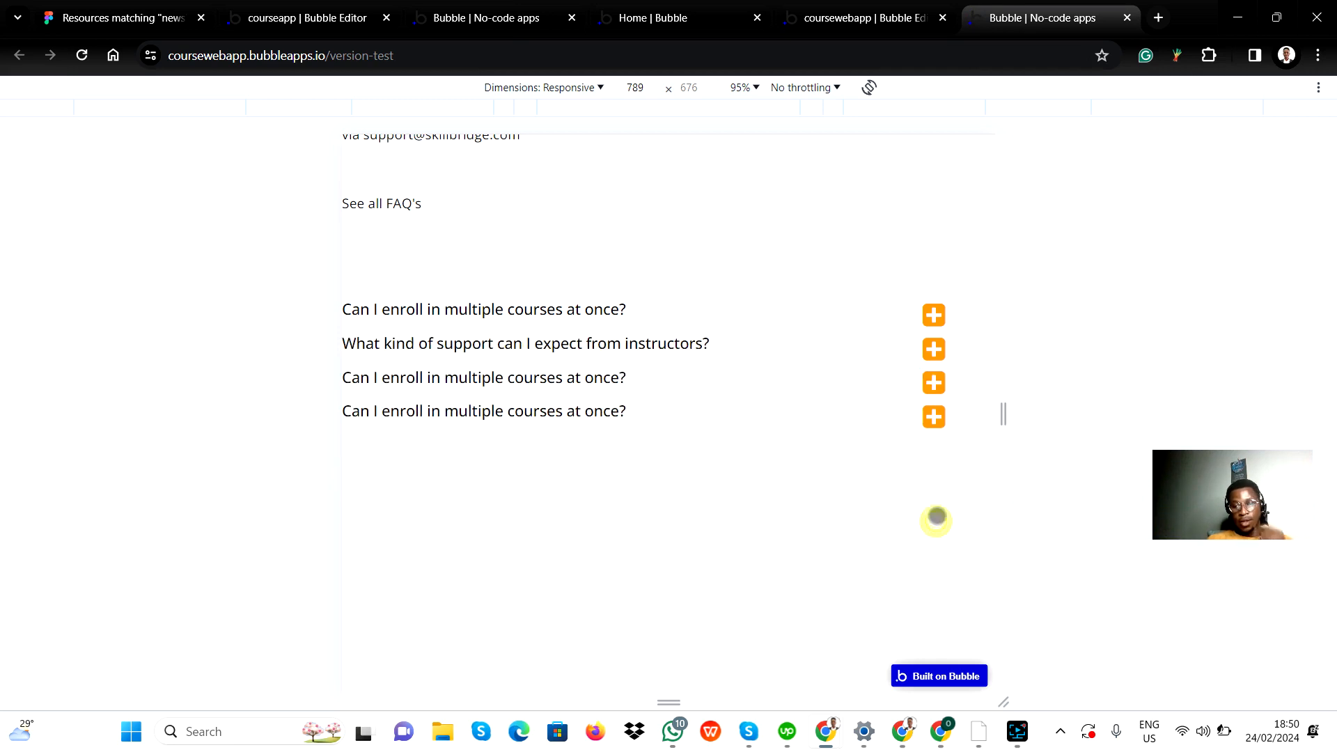
click(934, 417)
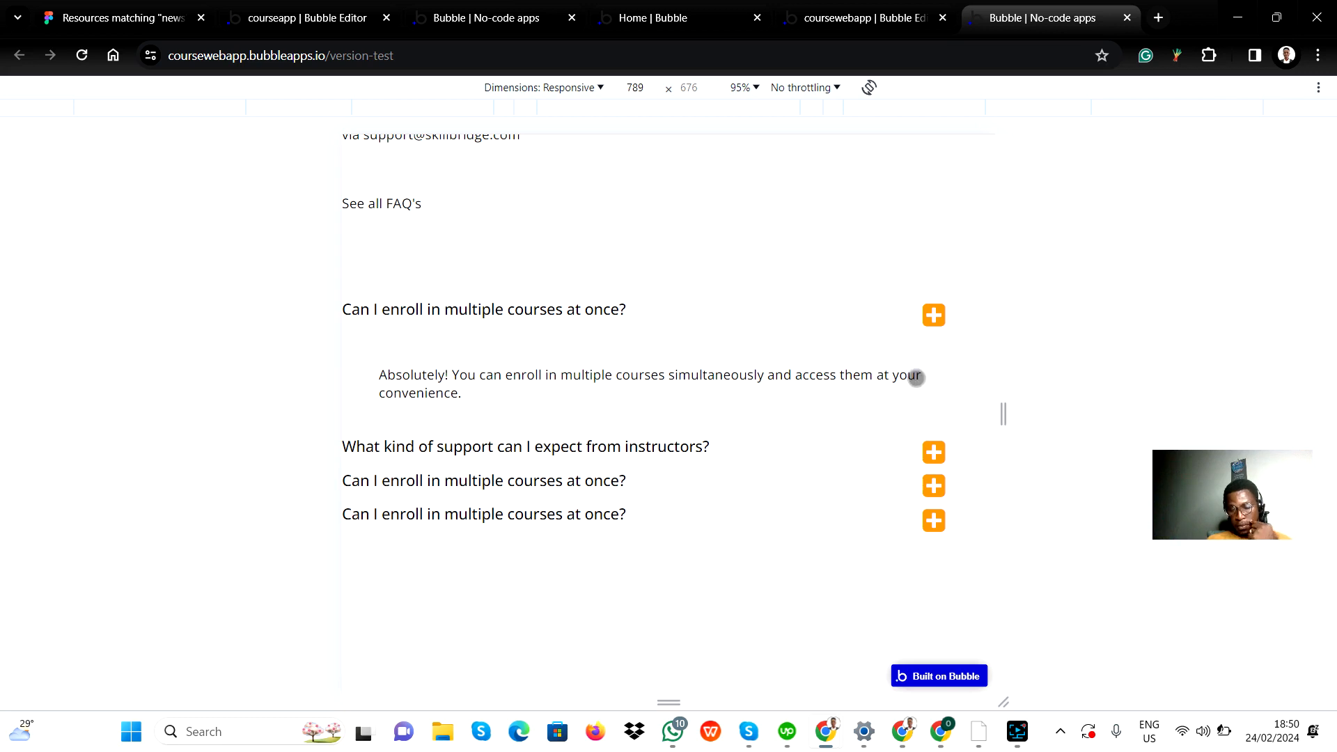
click(934, 520)
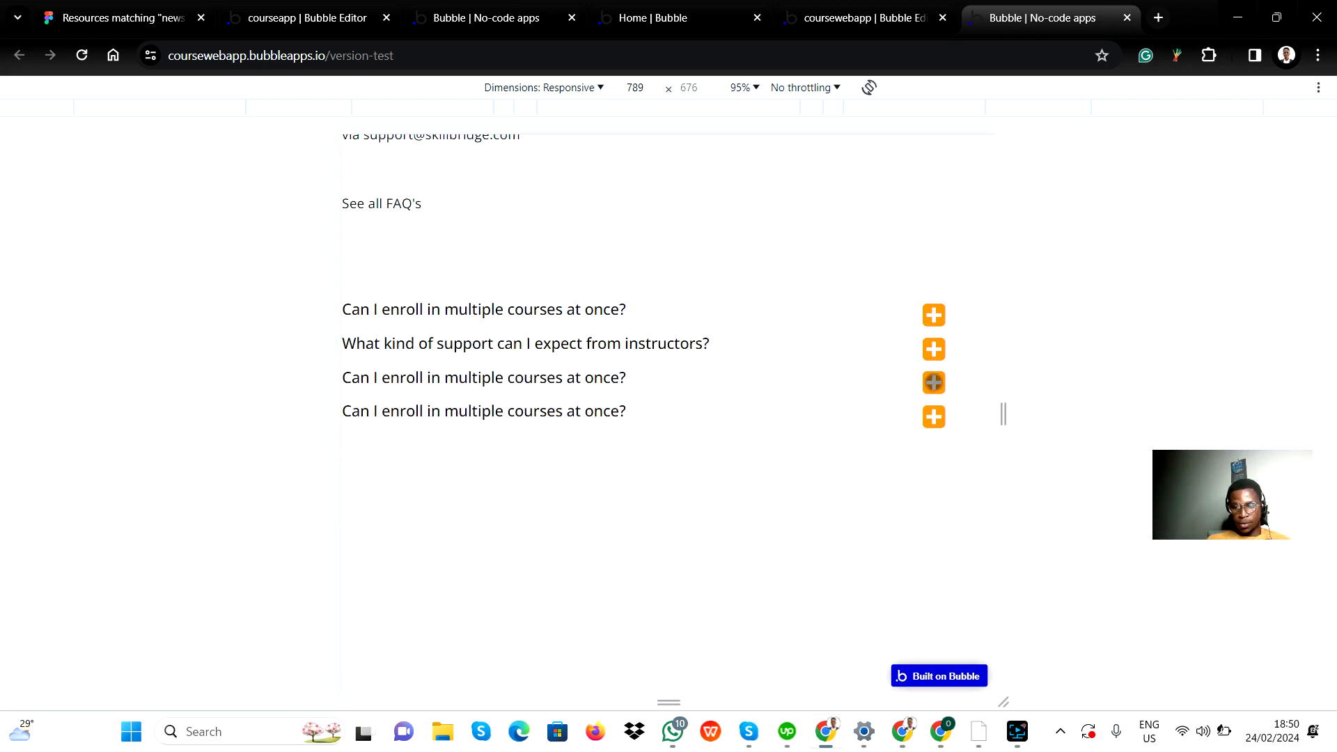
click(933, 382)
click(930, 385)
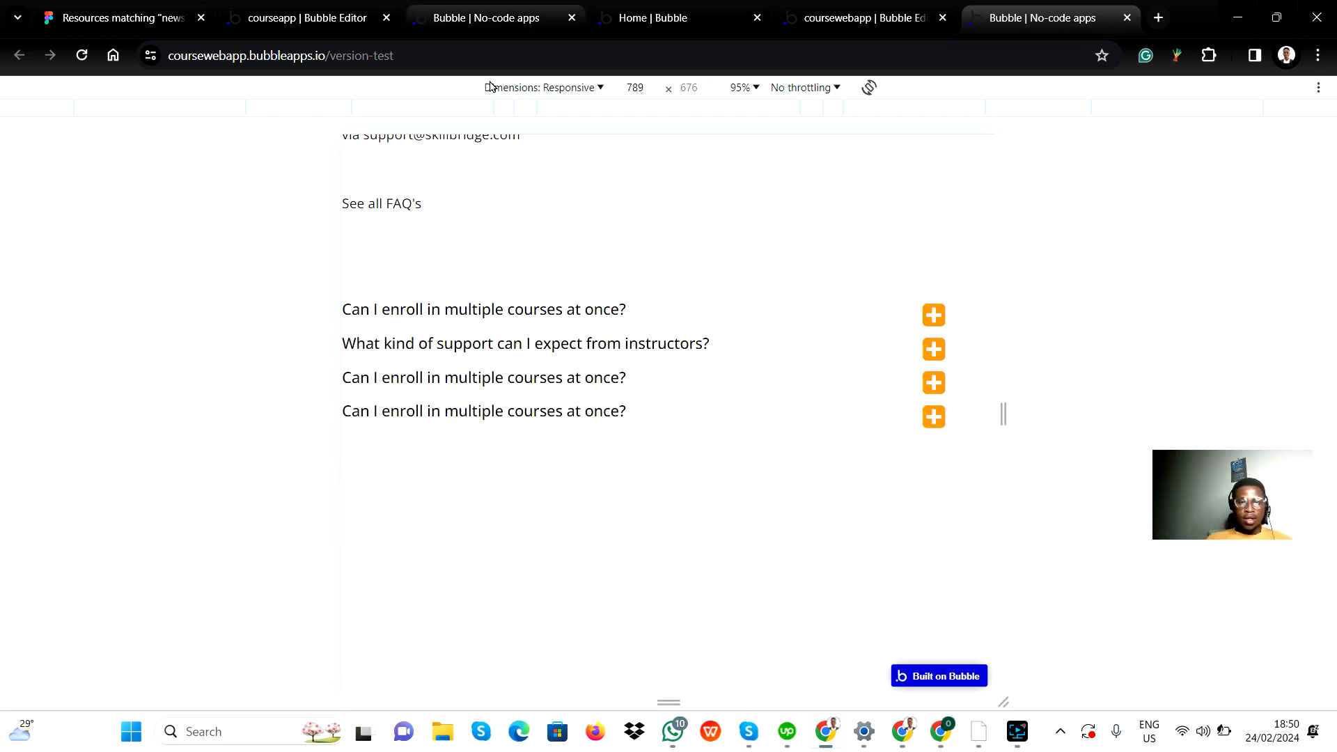
click(836, 15)
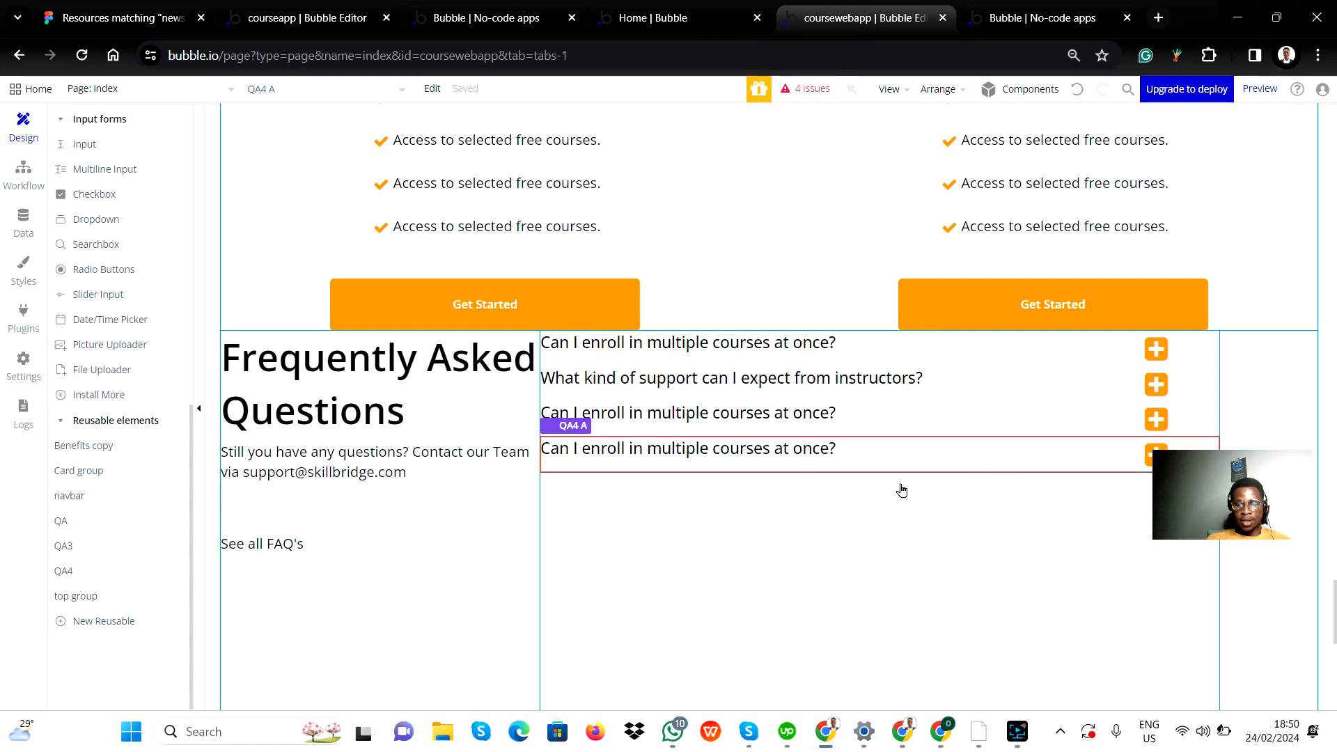
right_click(70, 575)
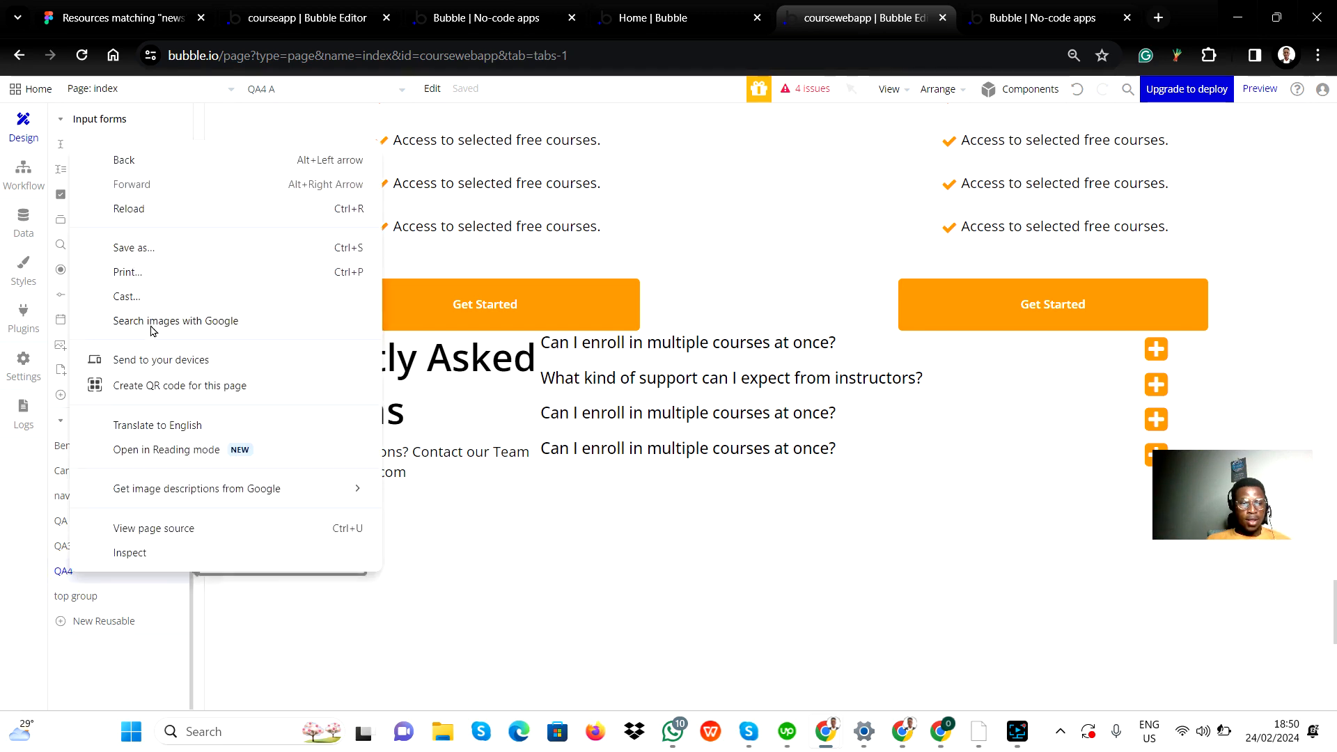
click(53, 577)
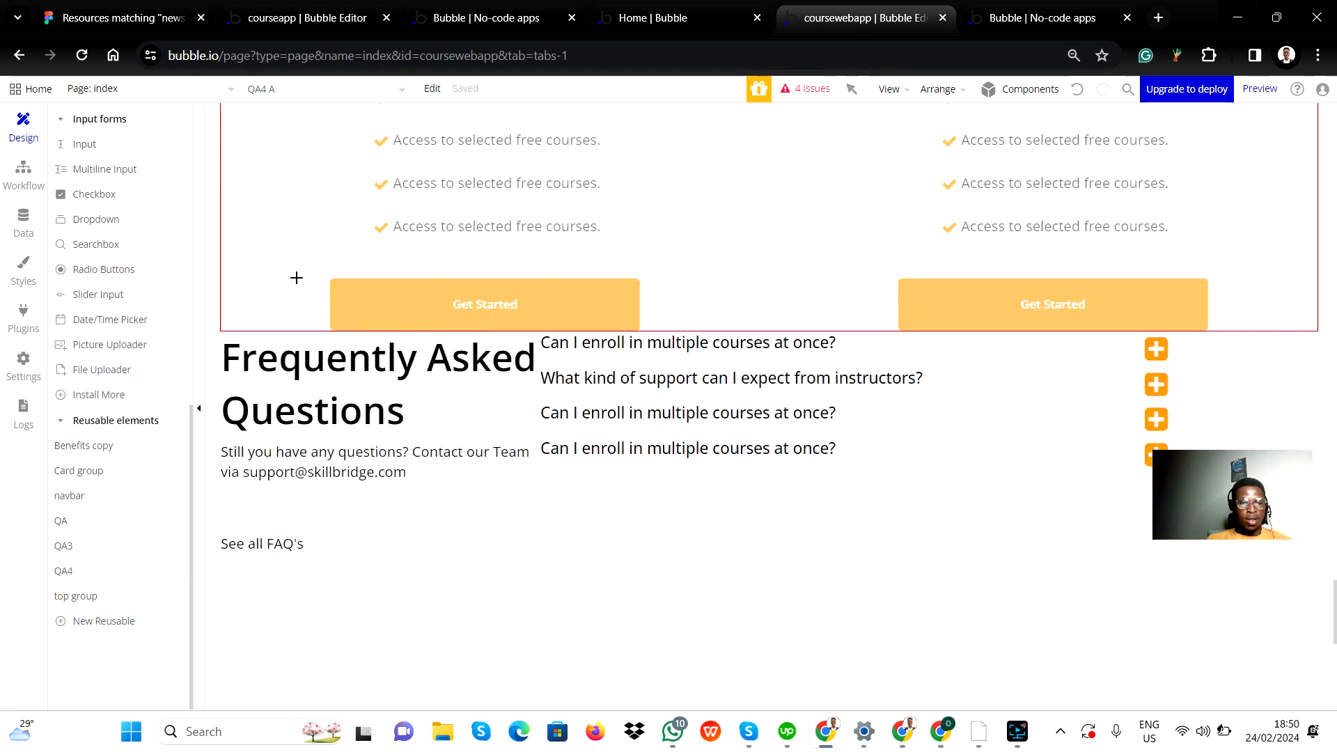
click(717, 465)
click(100, 526)
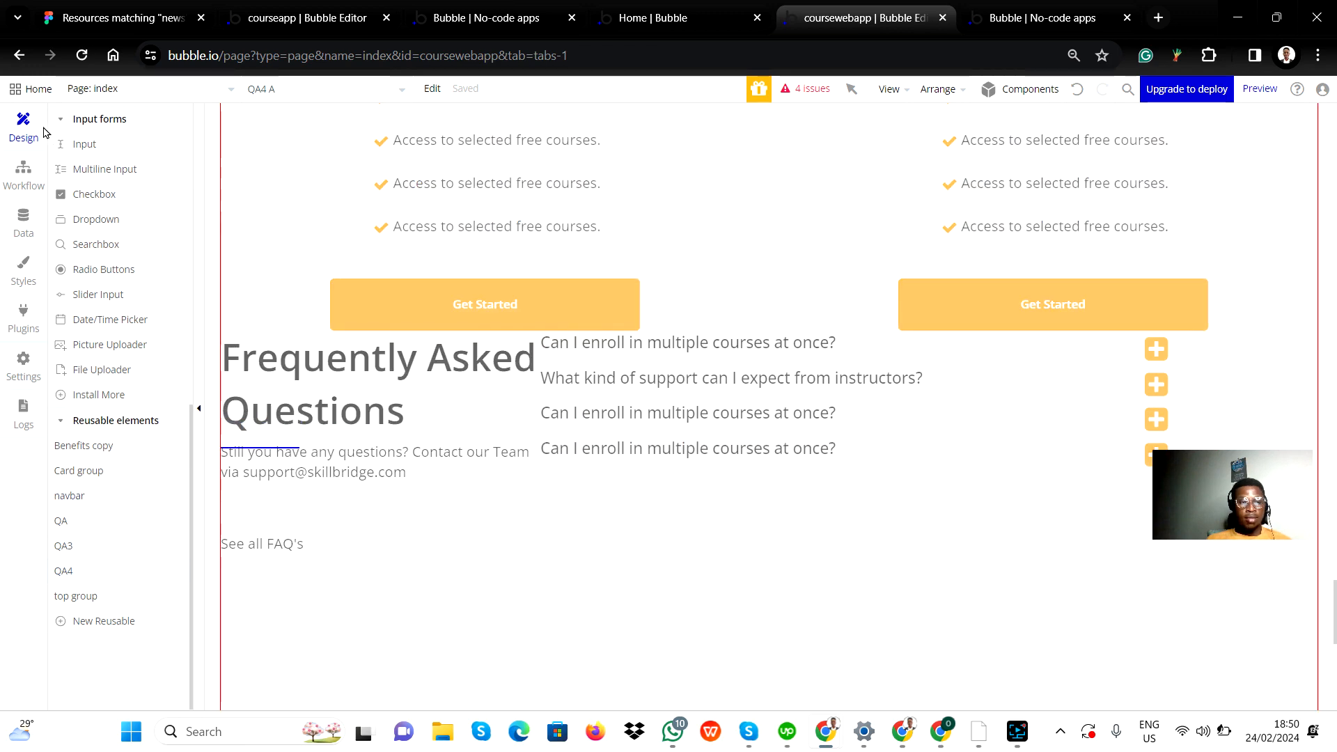
click(84, 573)
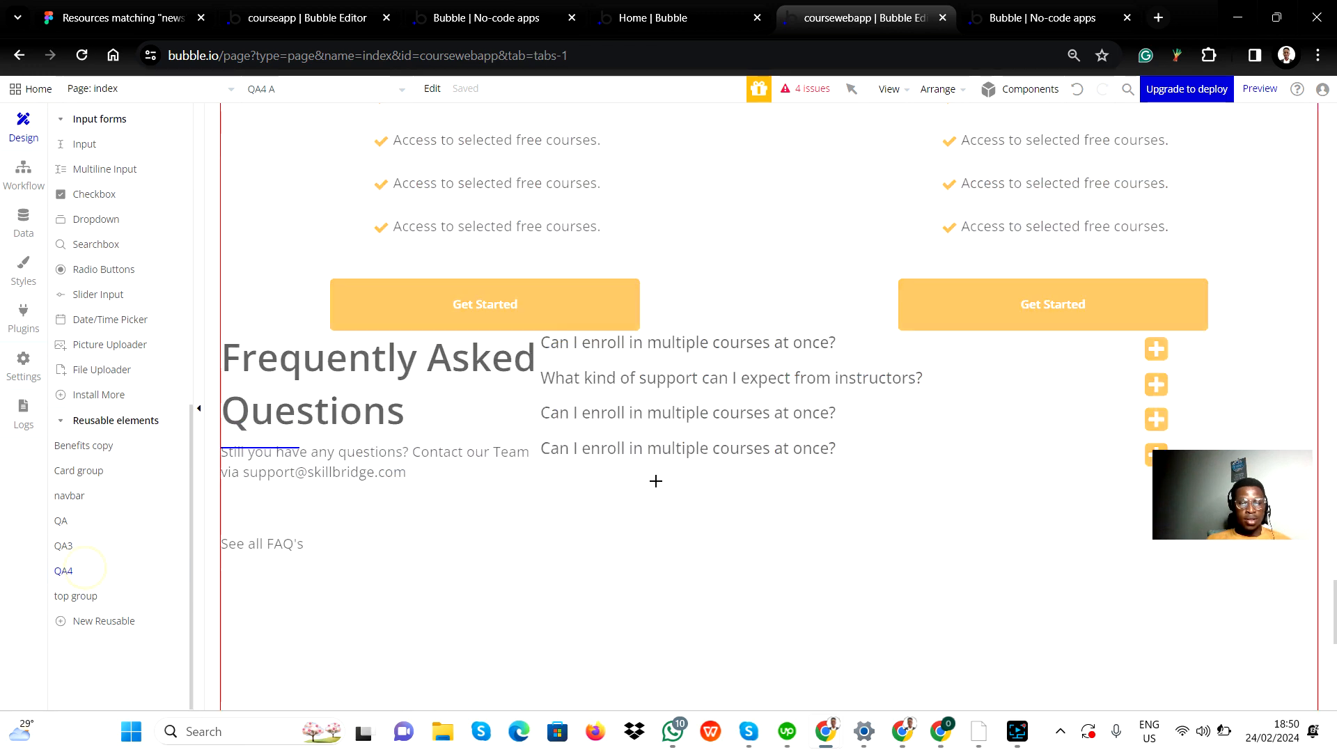
click(599, 447)
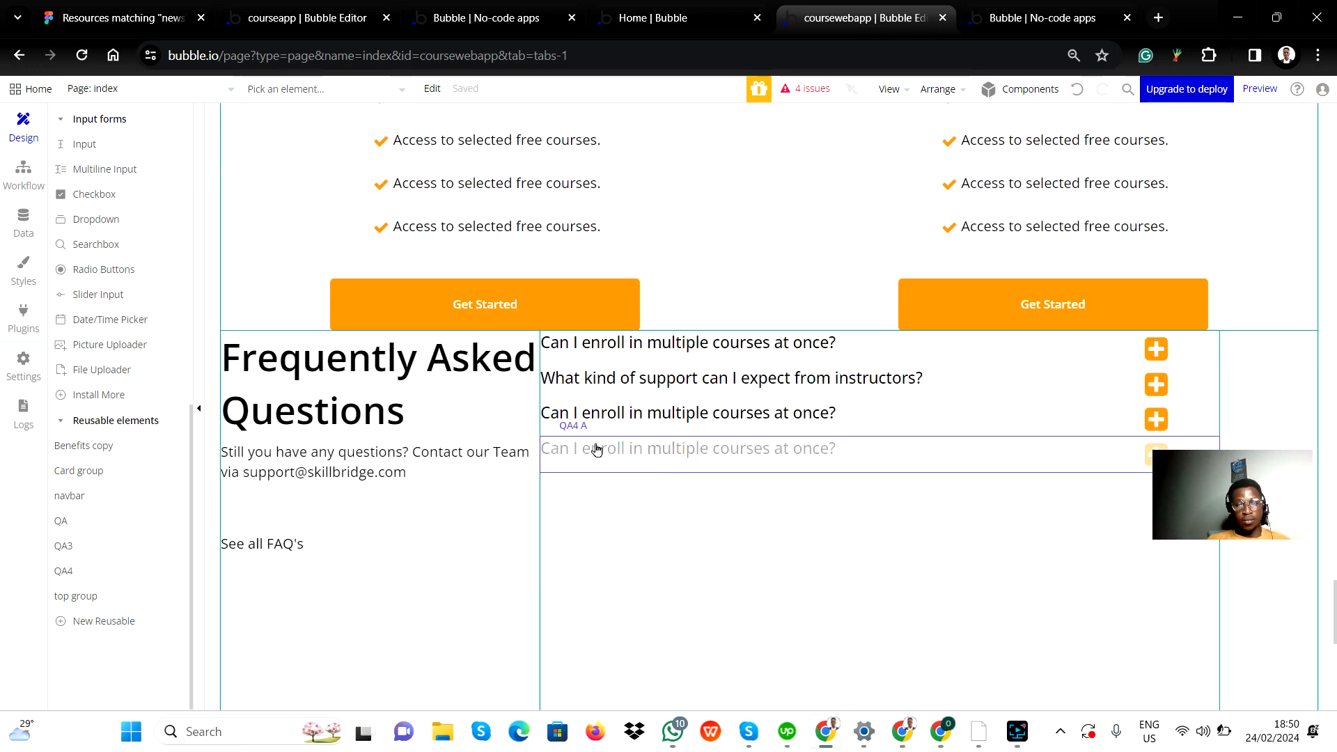
Step: Open the reusable element QA4 for editing from the fourth FAQ question on the index page
right_click(613, 447)
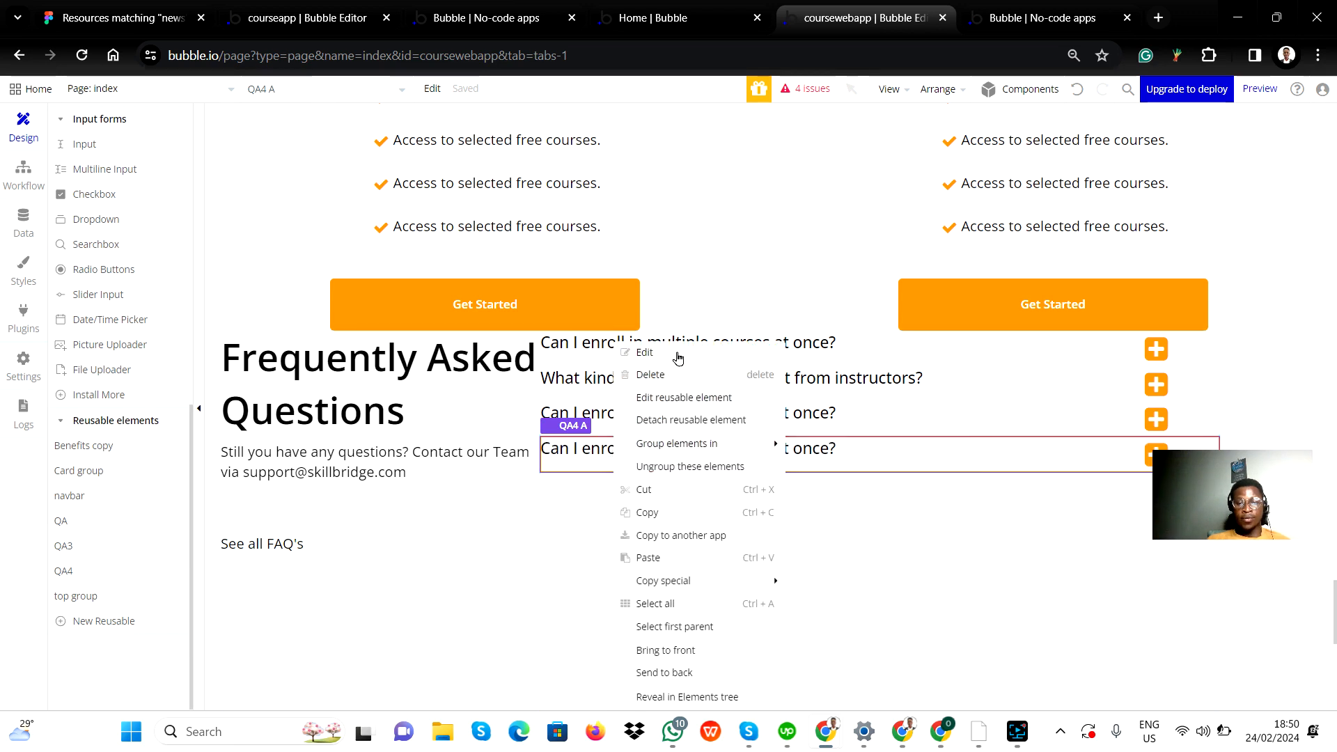
click(644, 352)
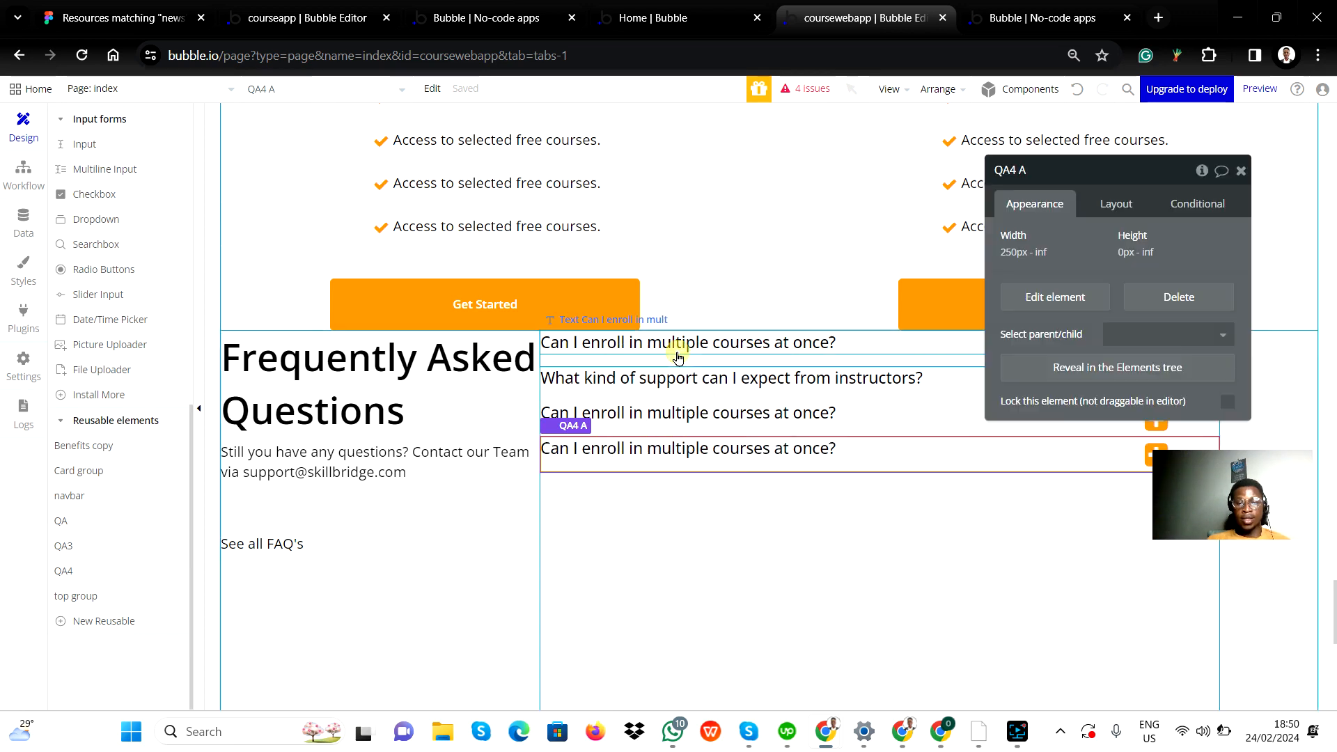
right_click(625, 461)
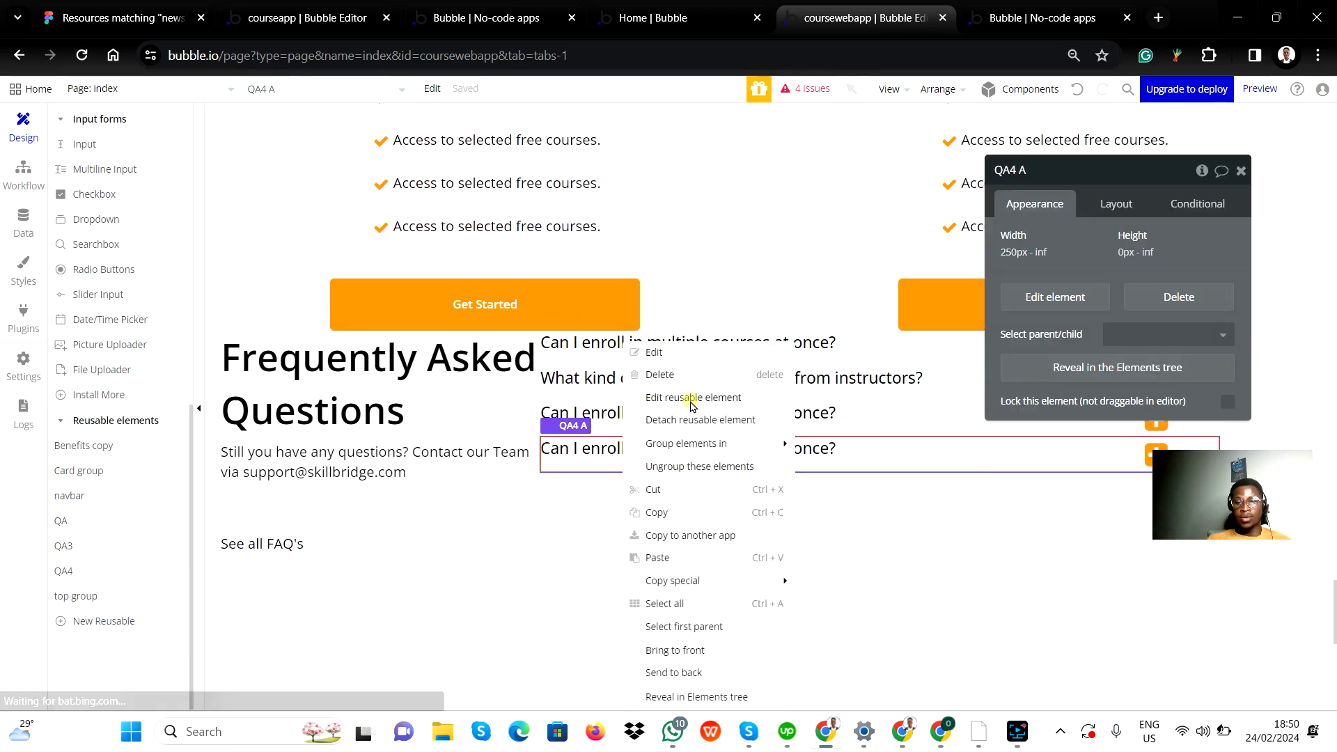
click(690, 398)
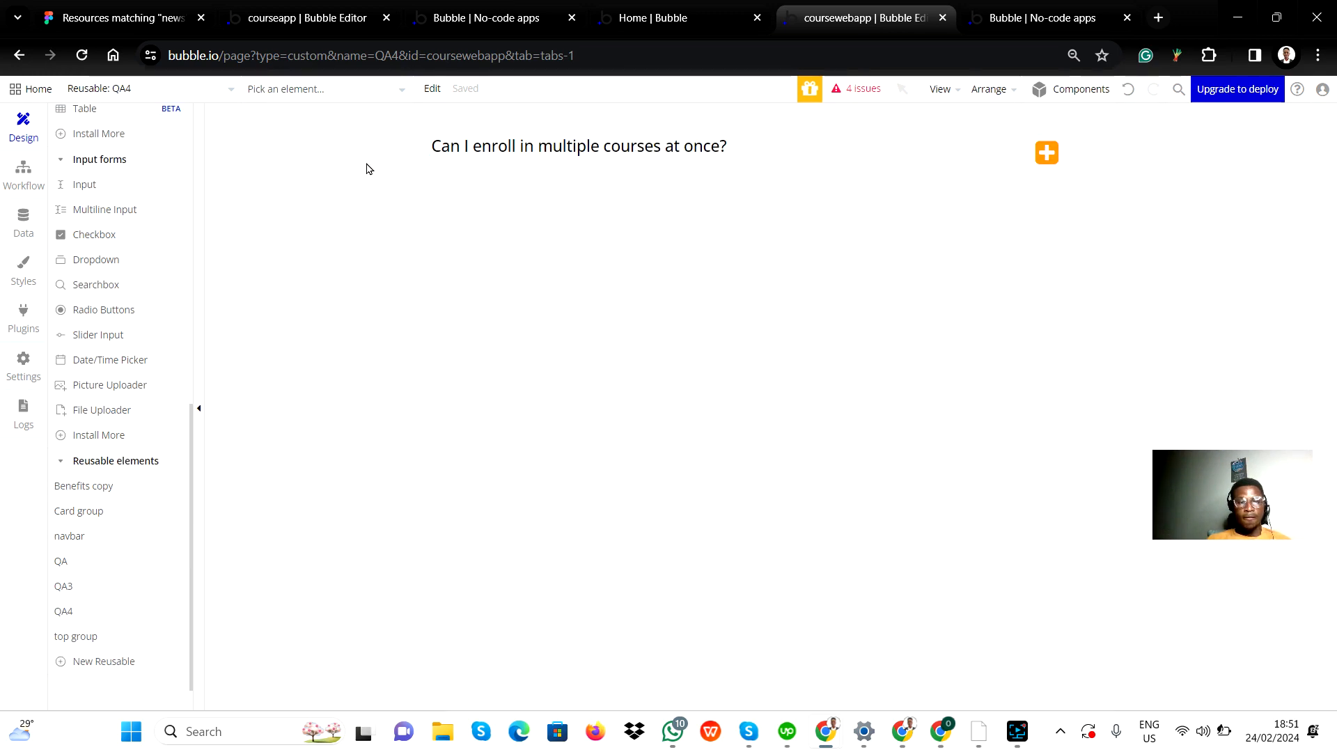
Step: Examine the elements inside QA4, checking its question text and FAQ plus icon
scroll(128, 173, up, 9)
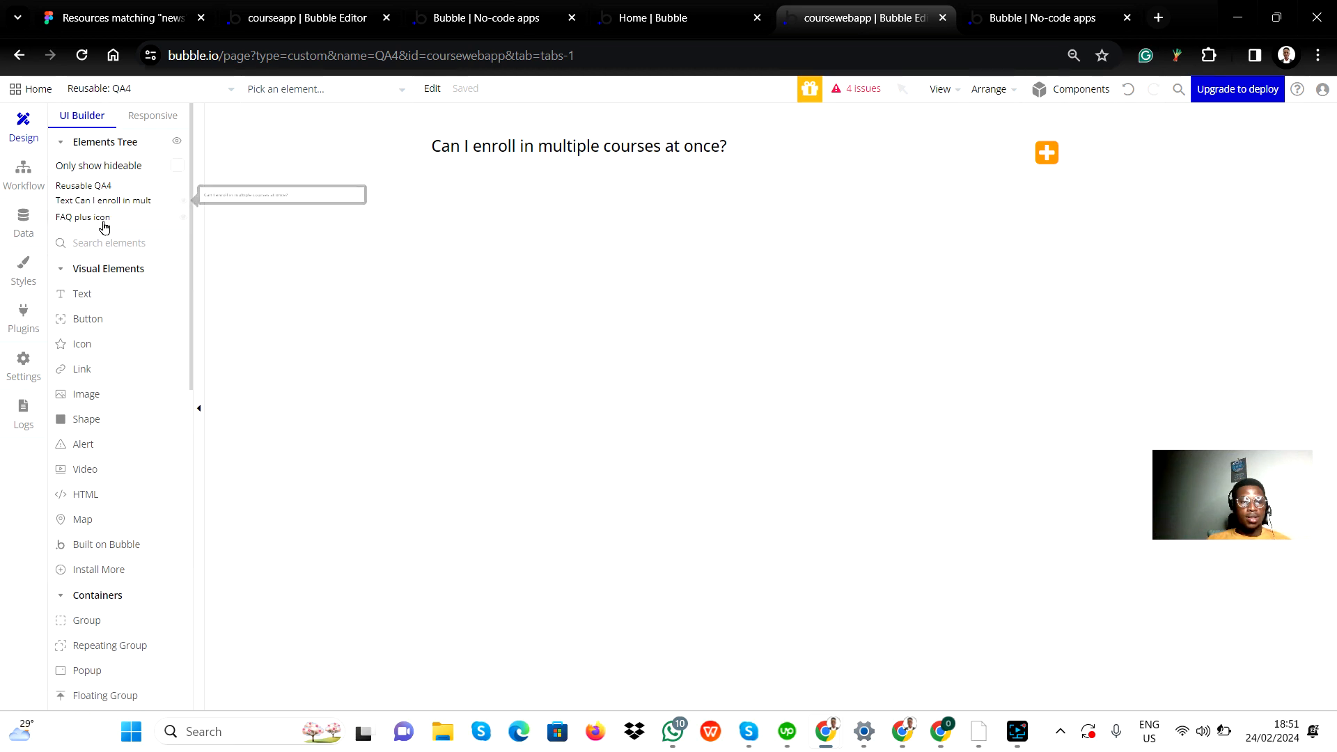
mouse_move(103, 223)
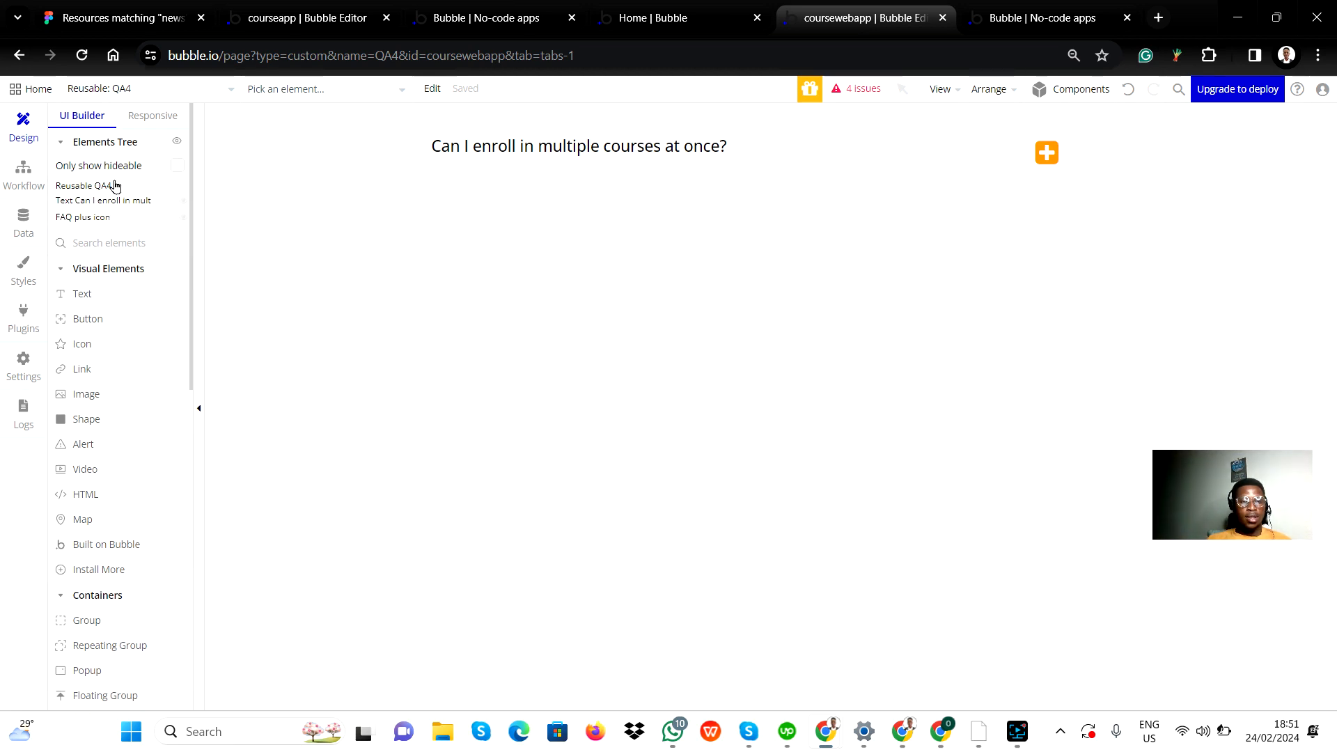
click(108, 200)
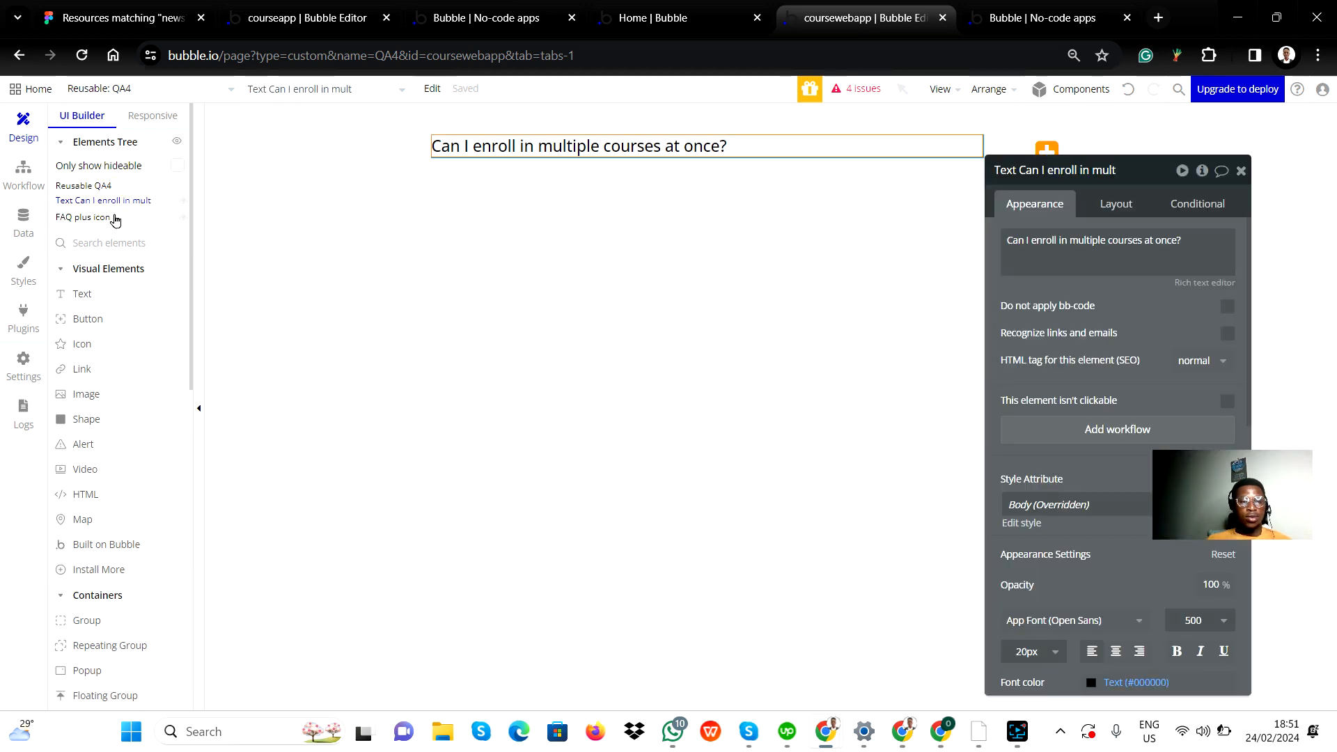
click(115, 218)
click(1241, 170)
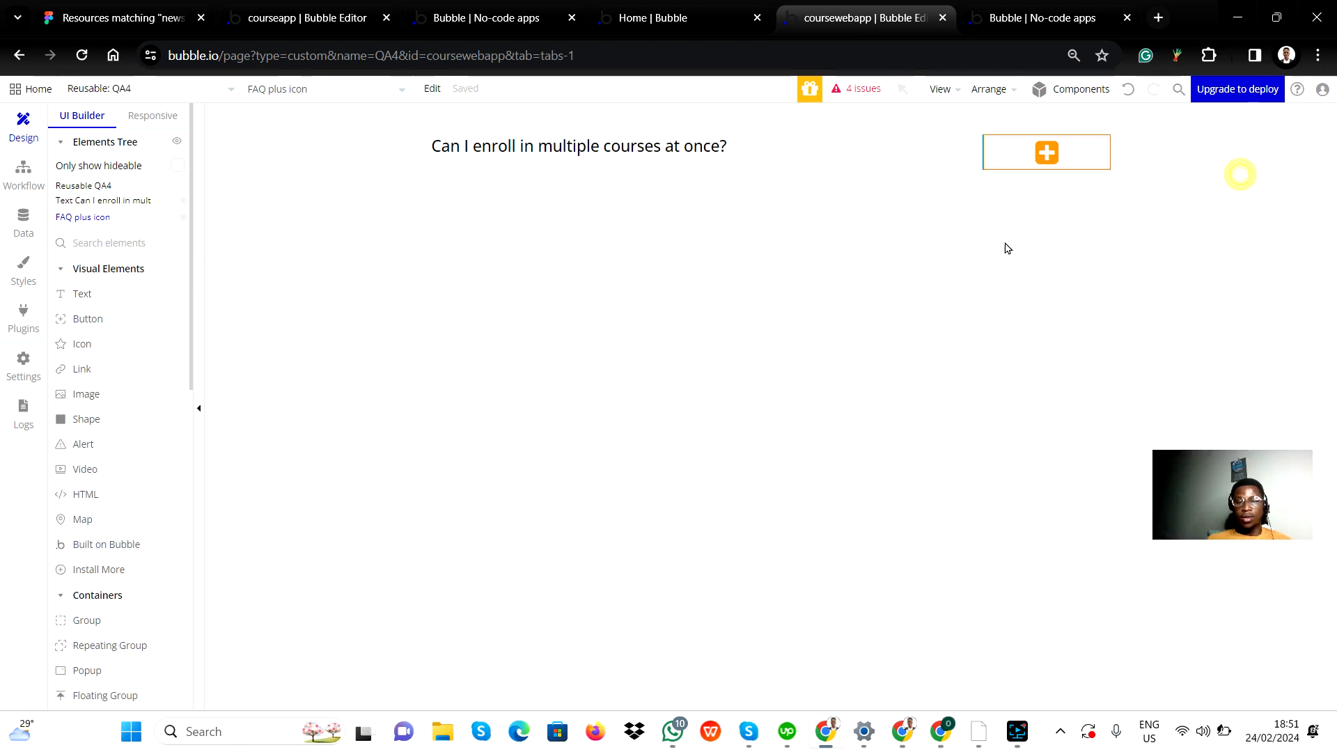
scroll(115, 488, down, 10)
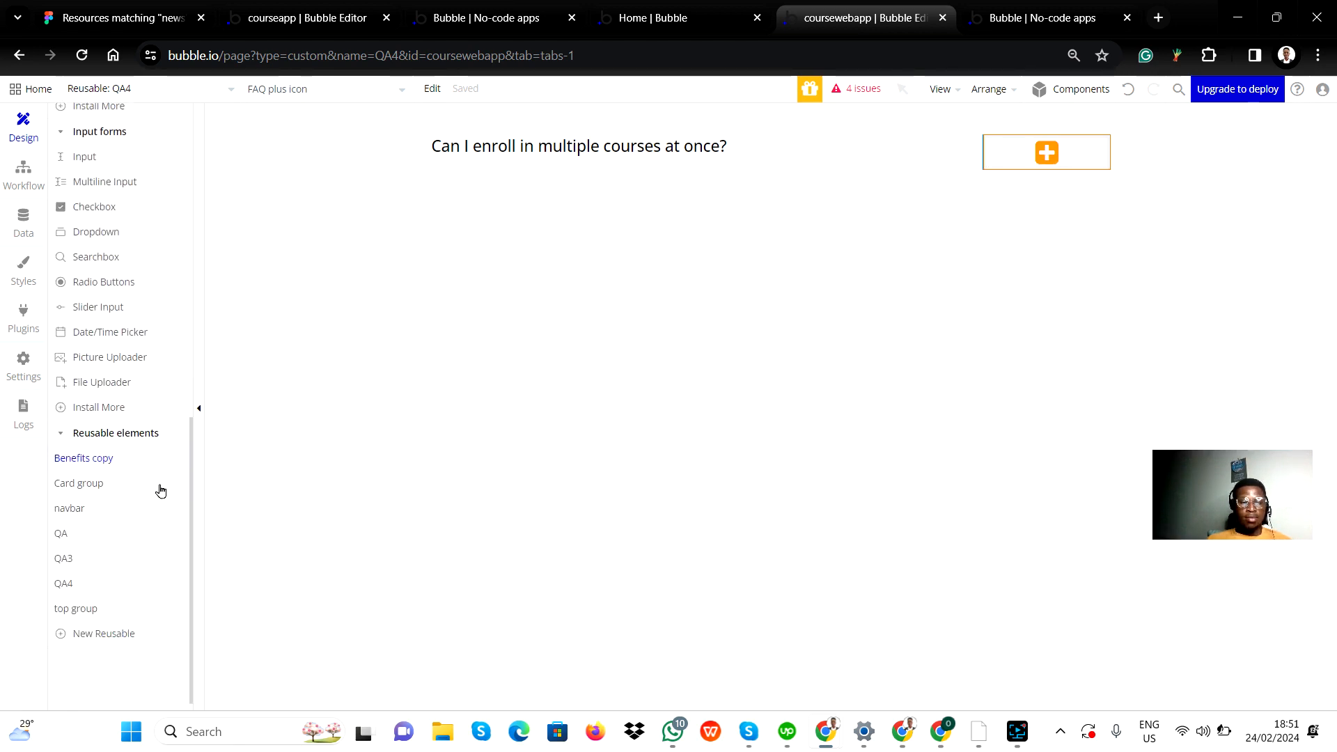
right_click(92, 550)
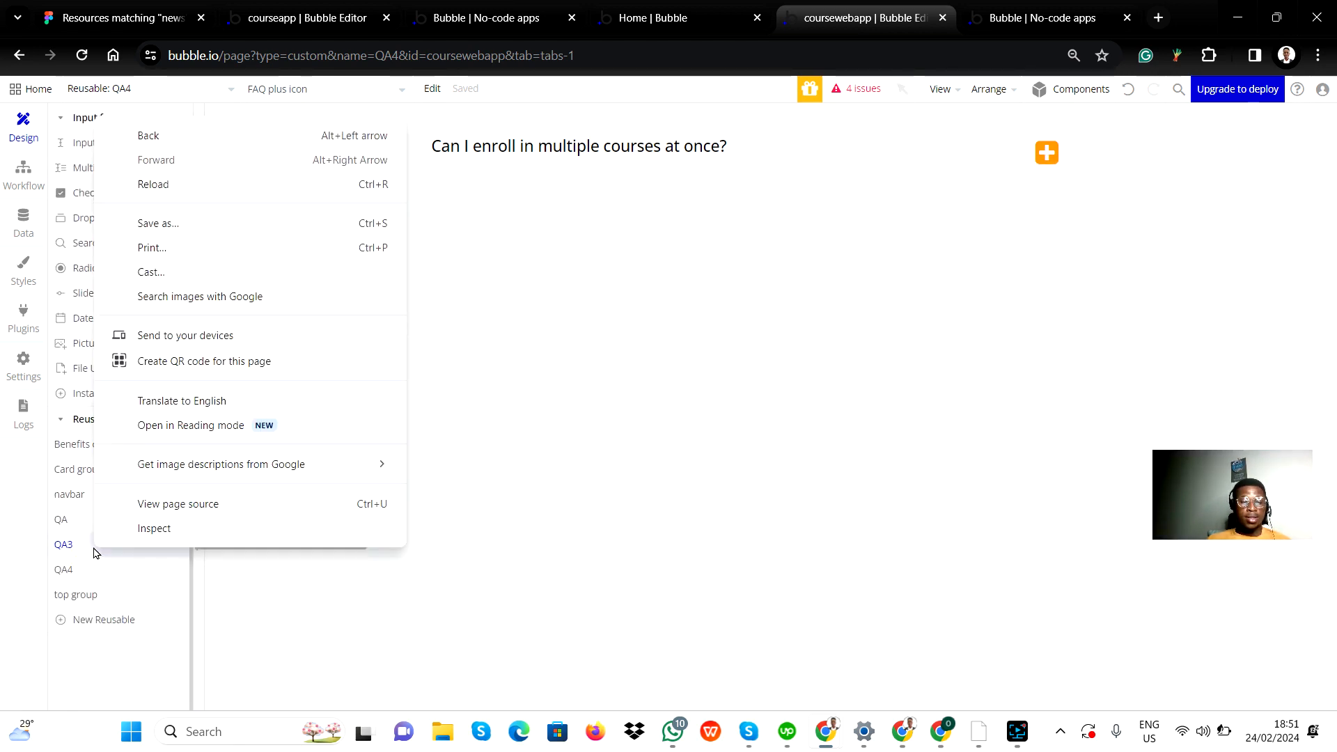
click(91, 550)
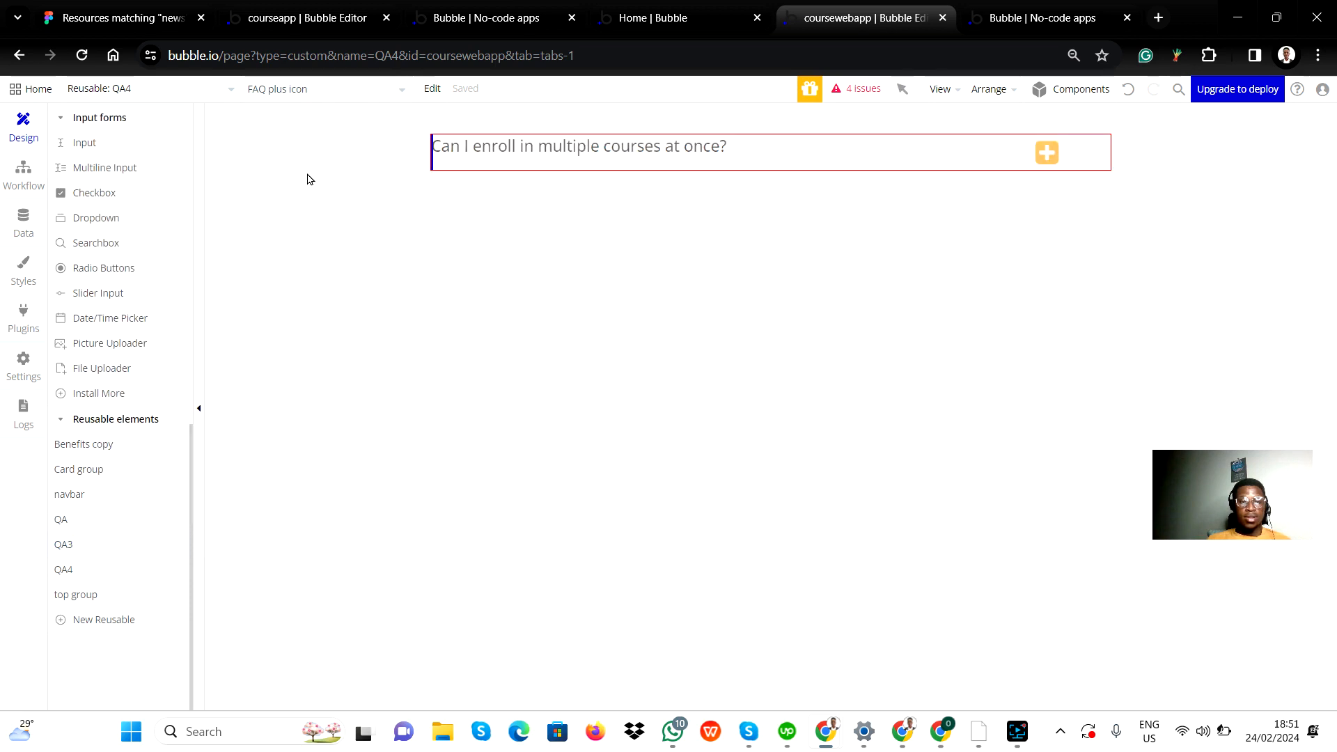
Step: Open the reusable element QA3 and examine how its Group questions and hidden Answer Group are structured
scroll(143, 253, up, 10)
scroll(112, 259, down, 10)
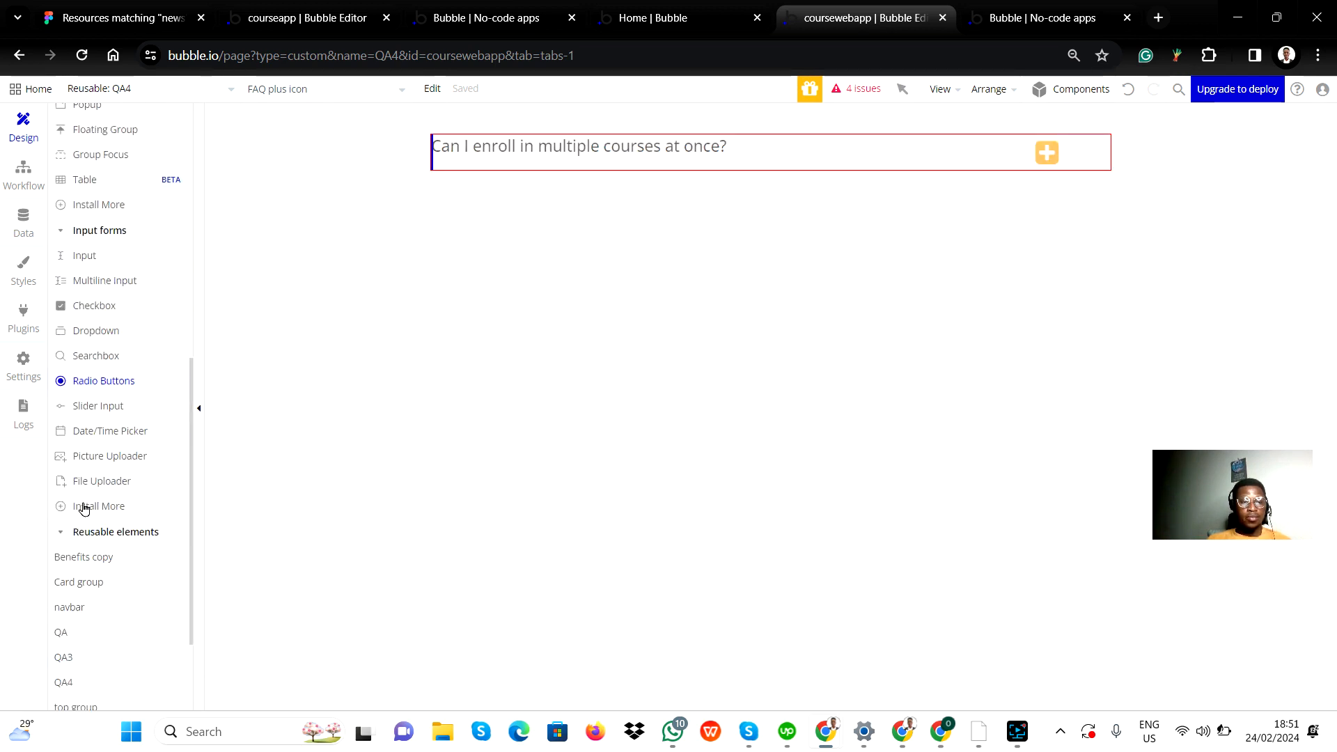
click(173, 91)
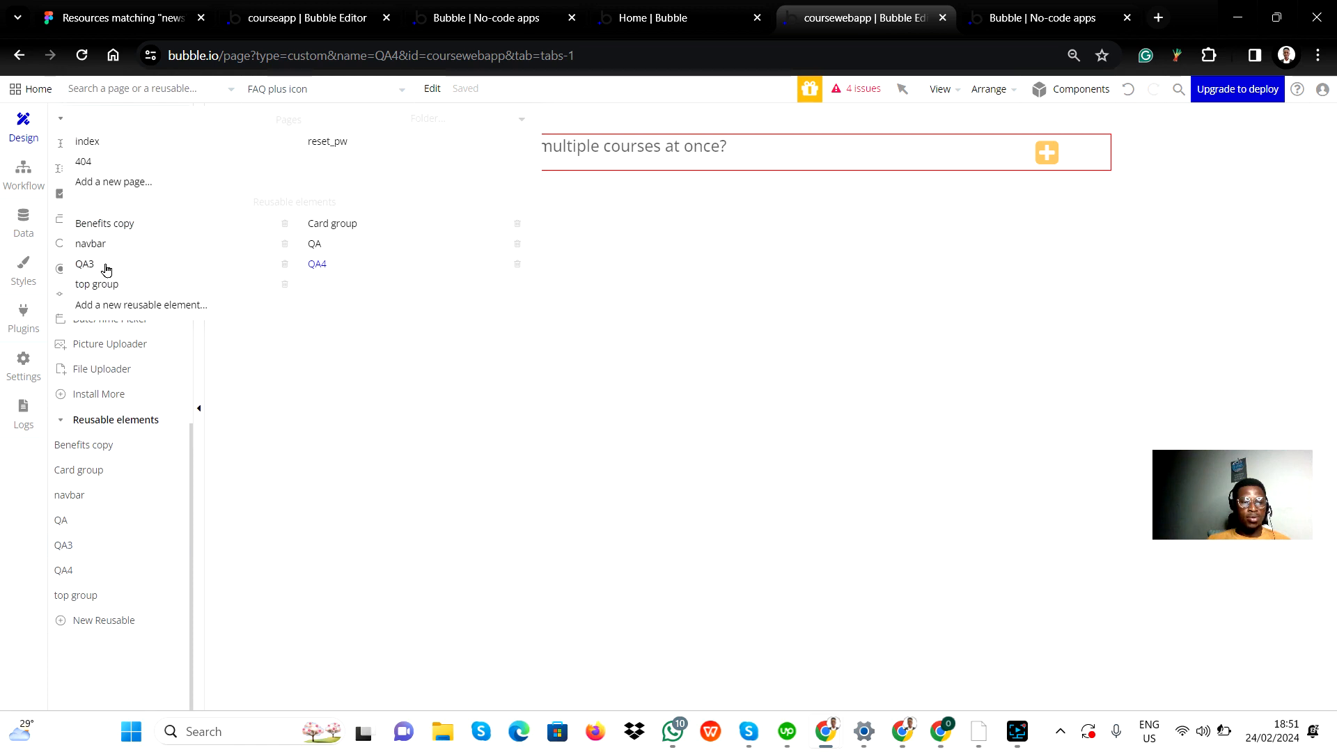
click(85, 264)
scroll(101, 217, up, 10)
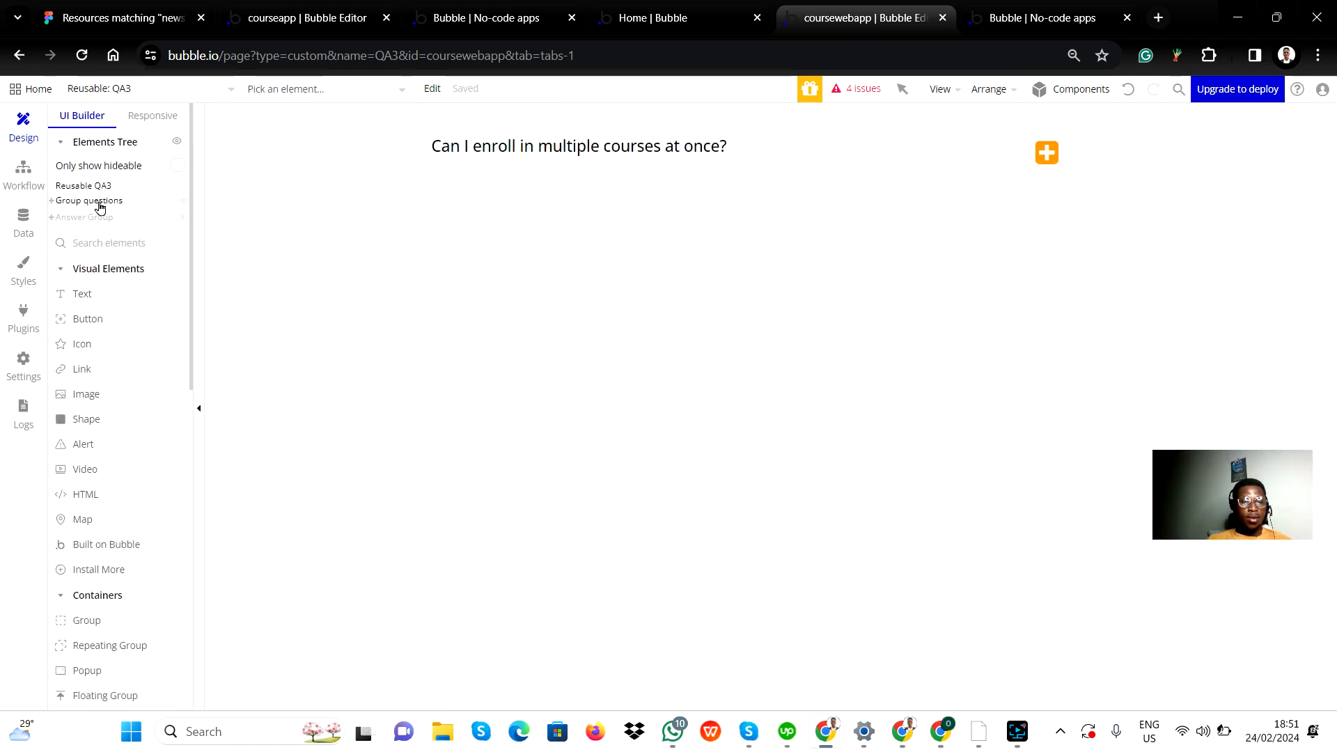
click(51, 203)
click(50, 205)
click(54, 221)
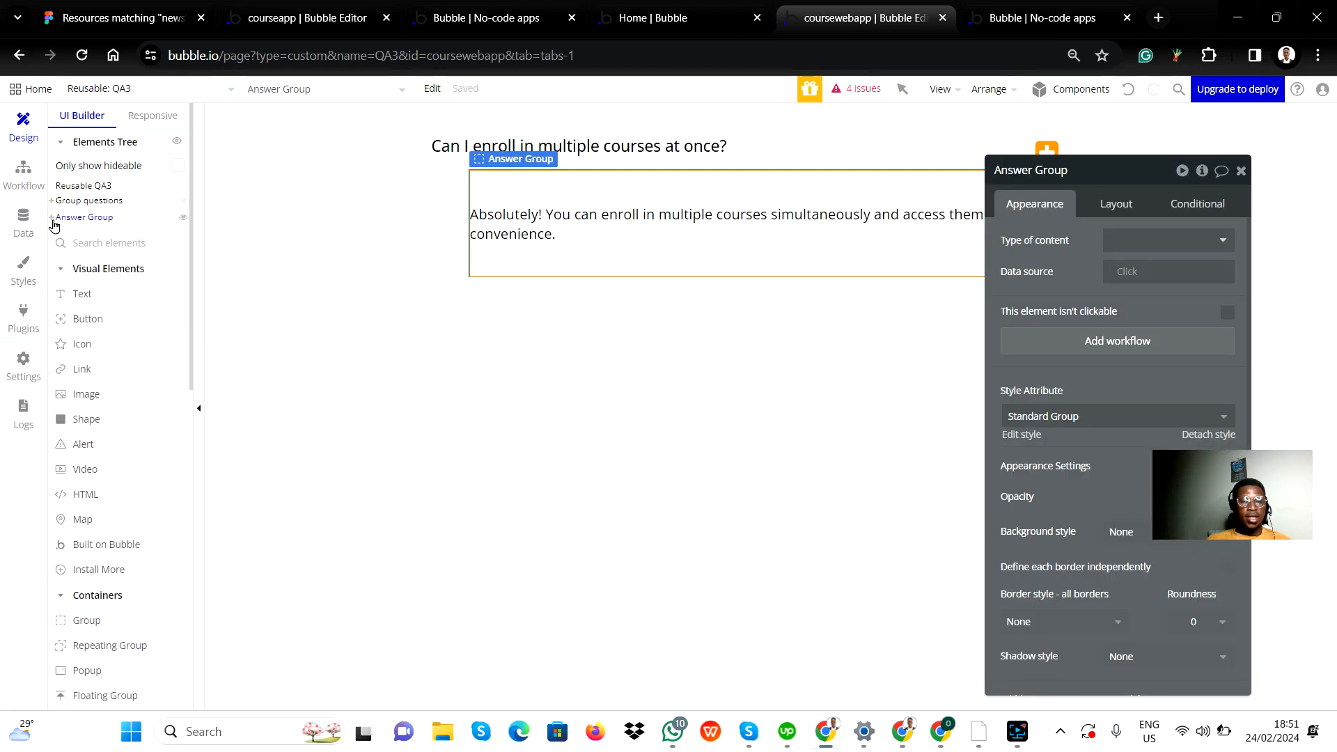
click(54, 221)
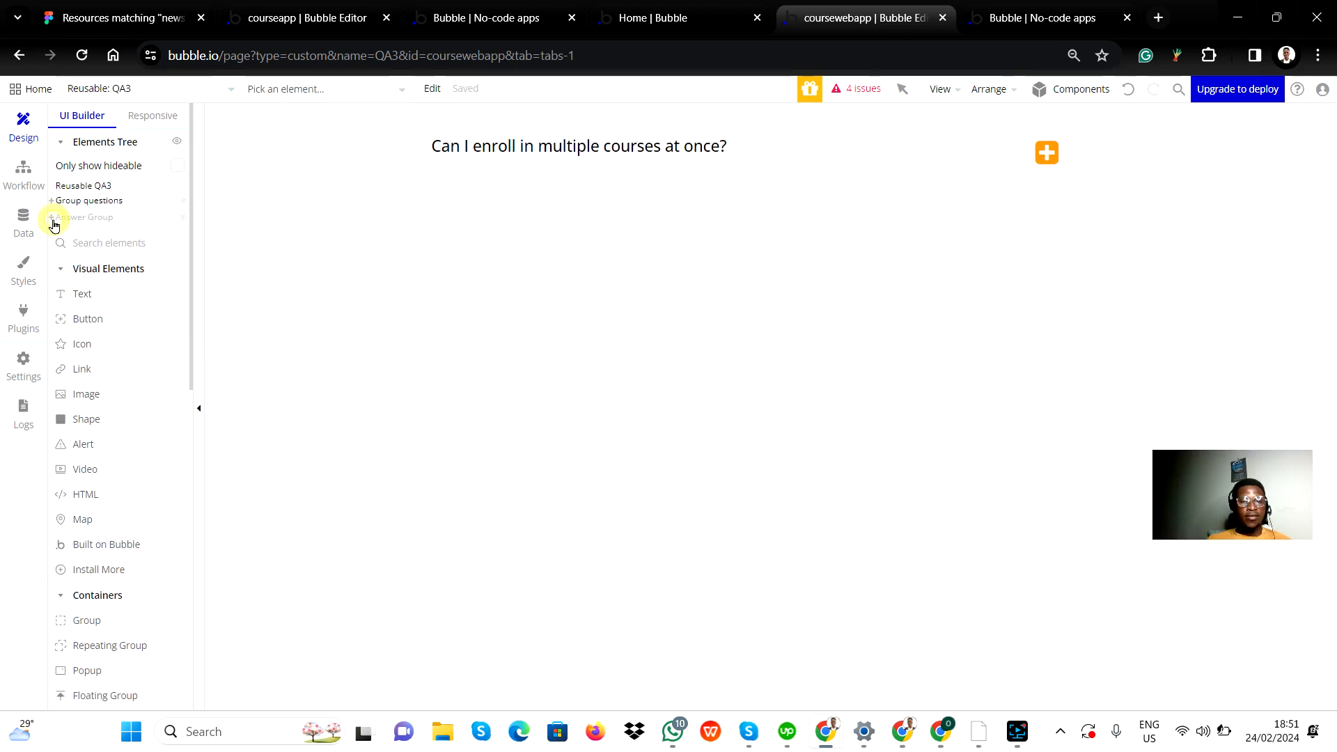
Step: Check the element structure of the reusable element QA, and reopen QA4 to compare it
click(141, 89)
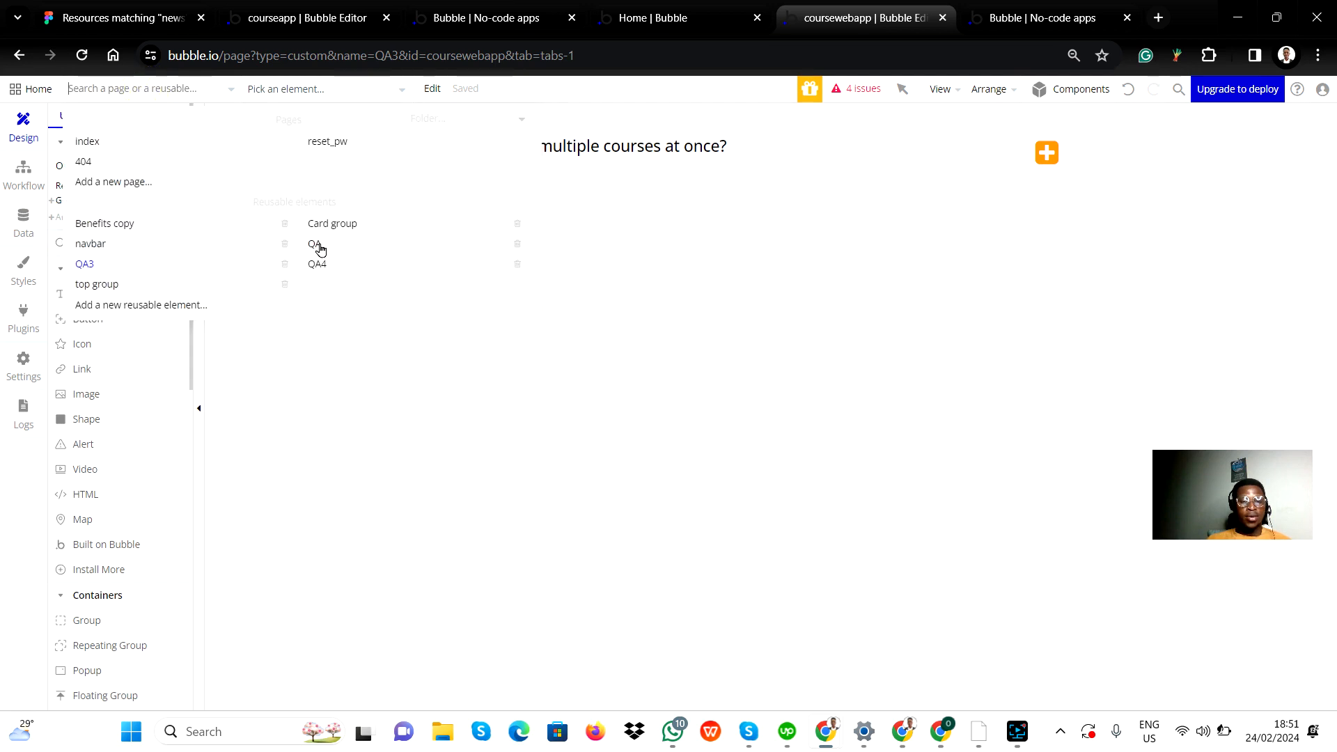
click(346, 246)
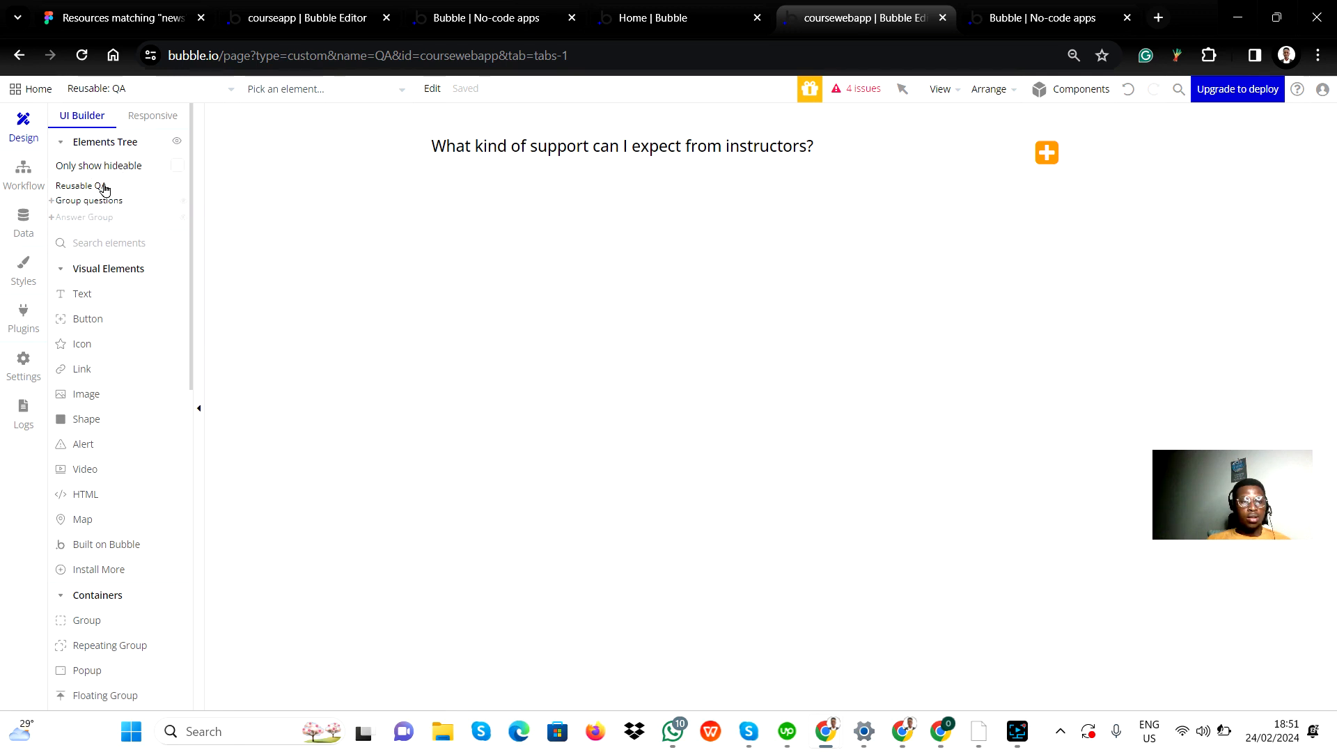
click(129, 96)
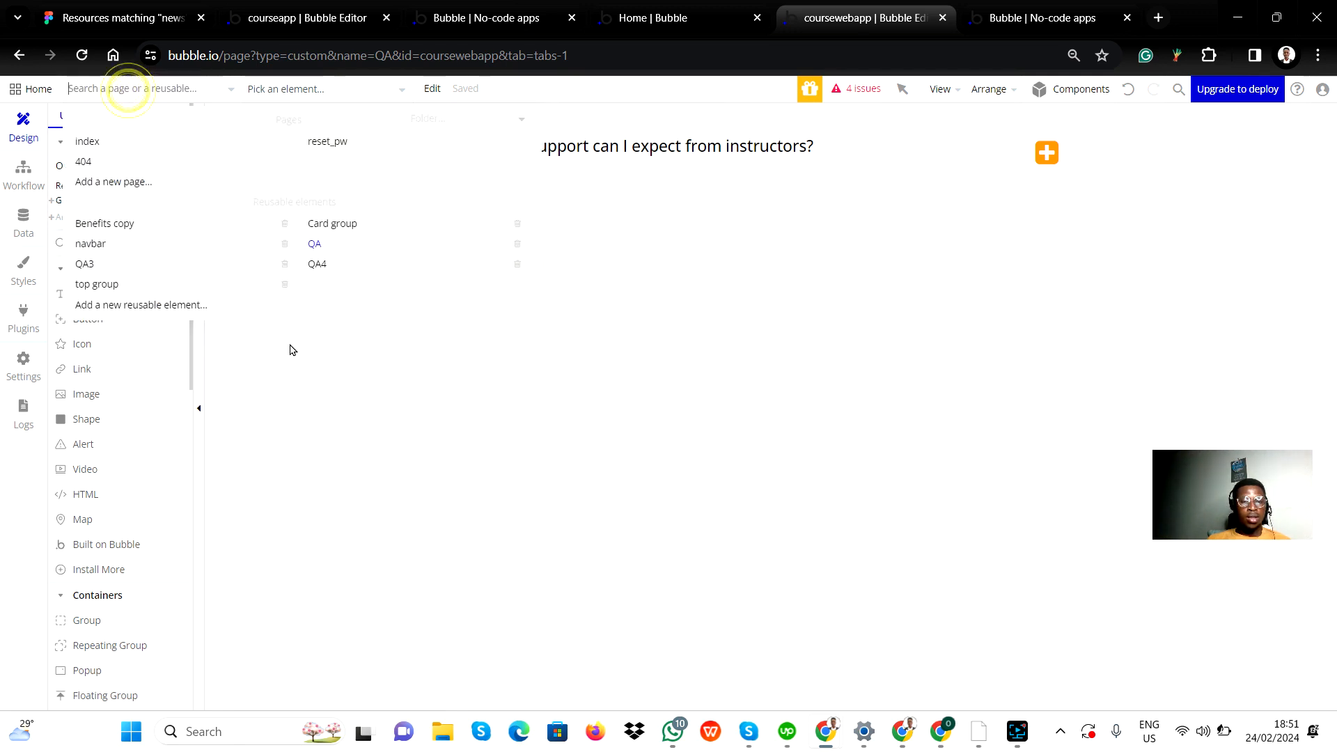
click(327, 269)
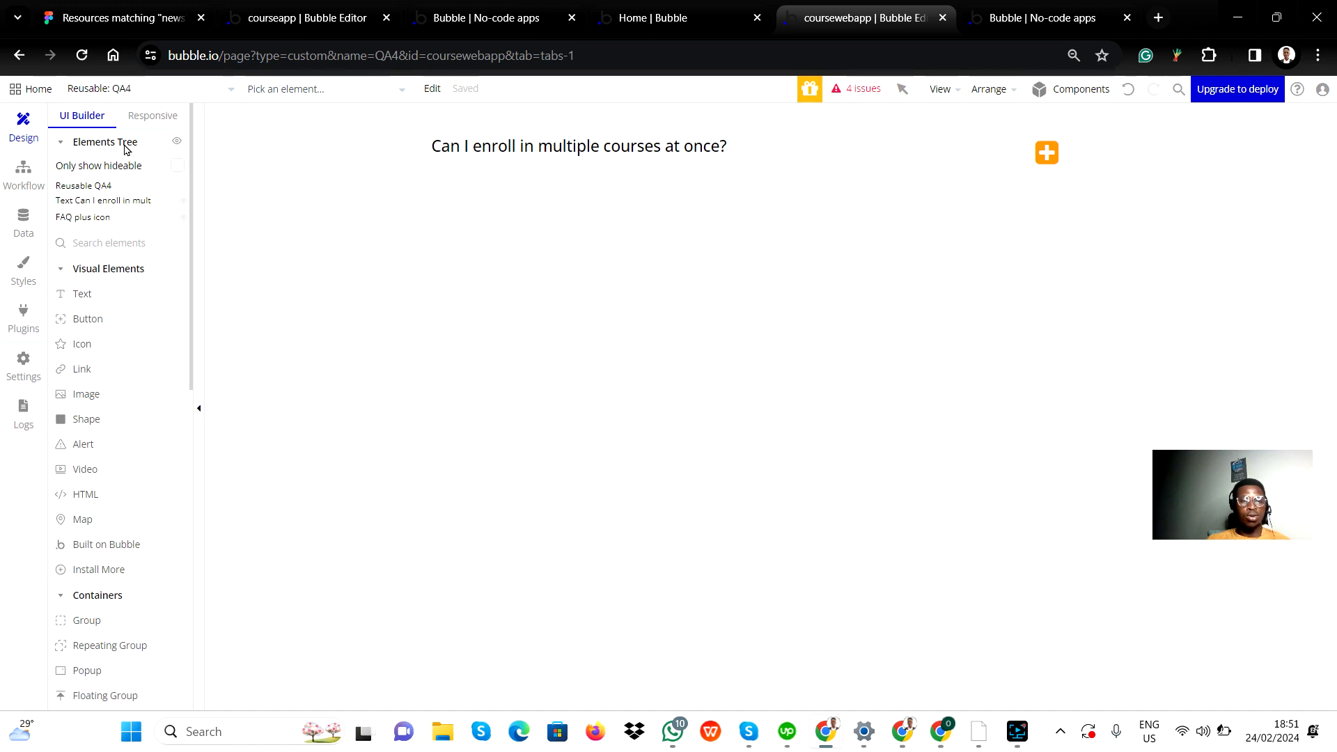
Step: Delete the reusable element QA4 from the app and confirm the deletion
click(125, 88)
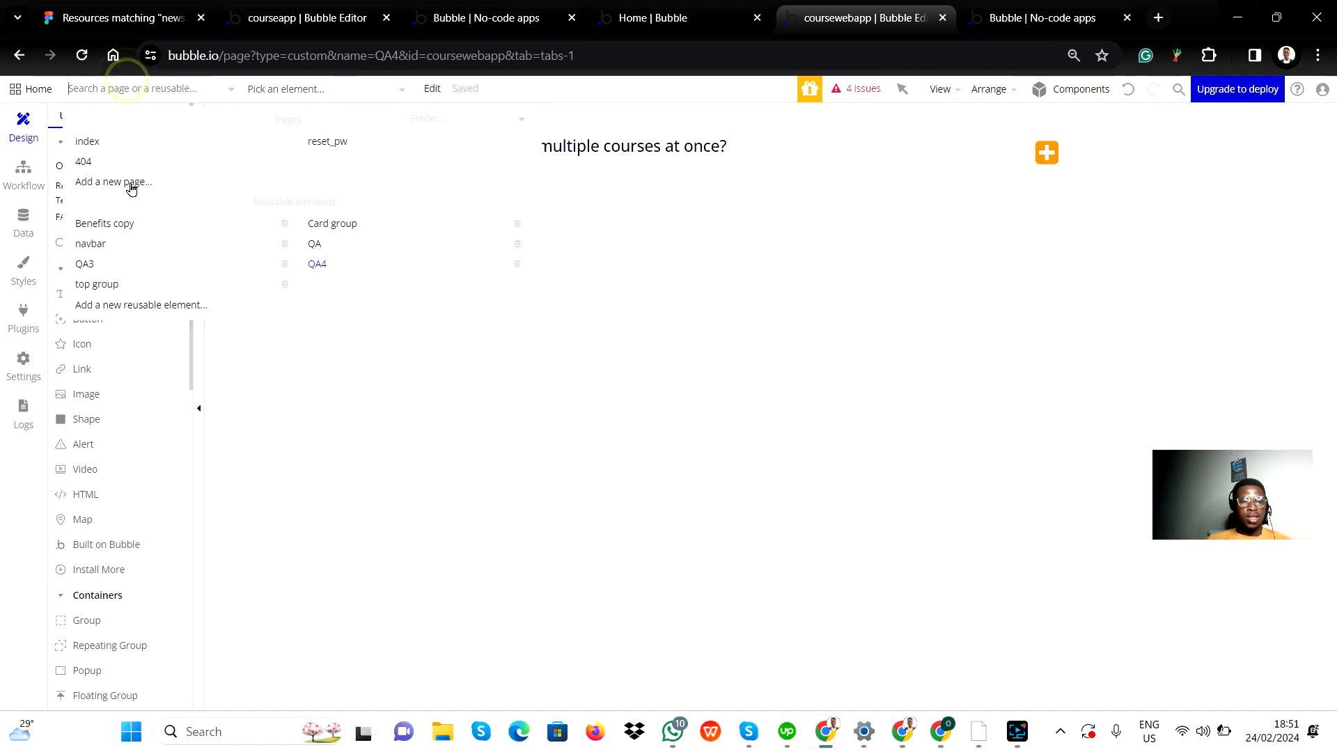
click(517, 264)
click(654, 261)
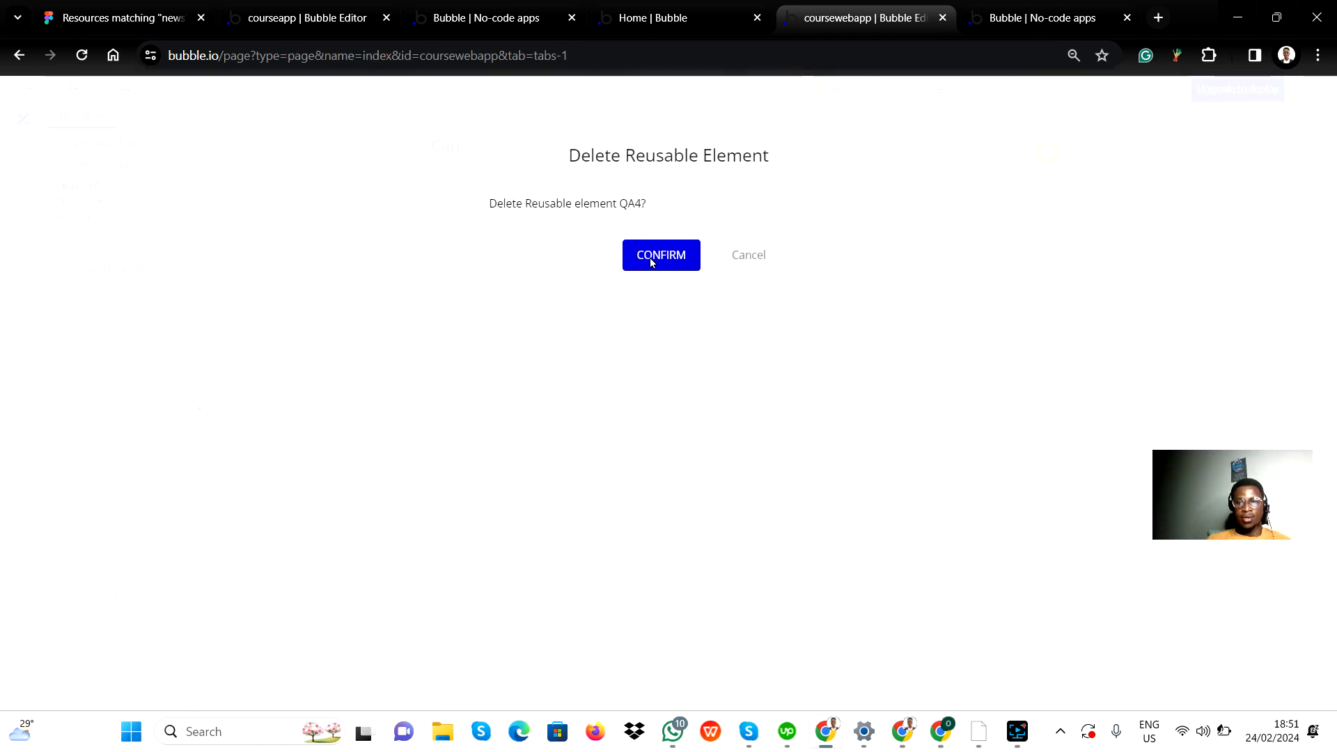
click(650, 258)
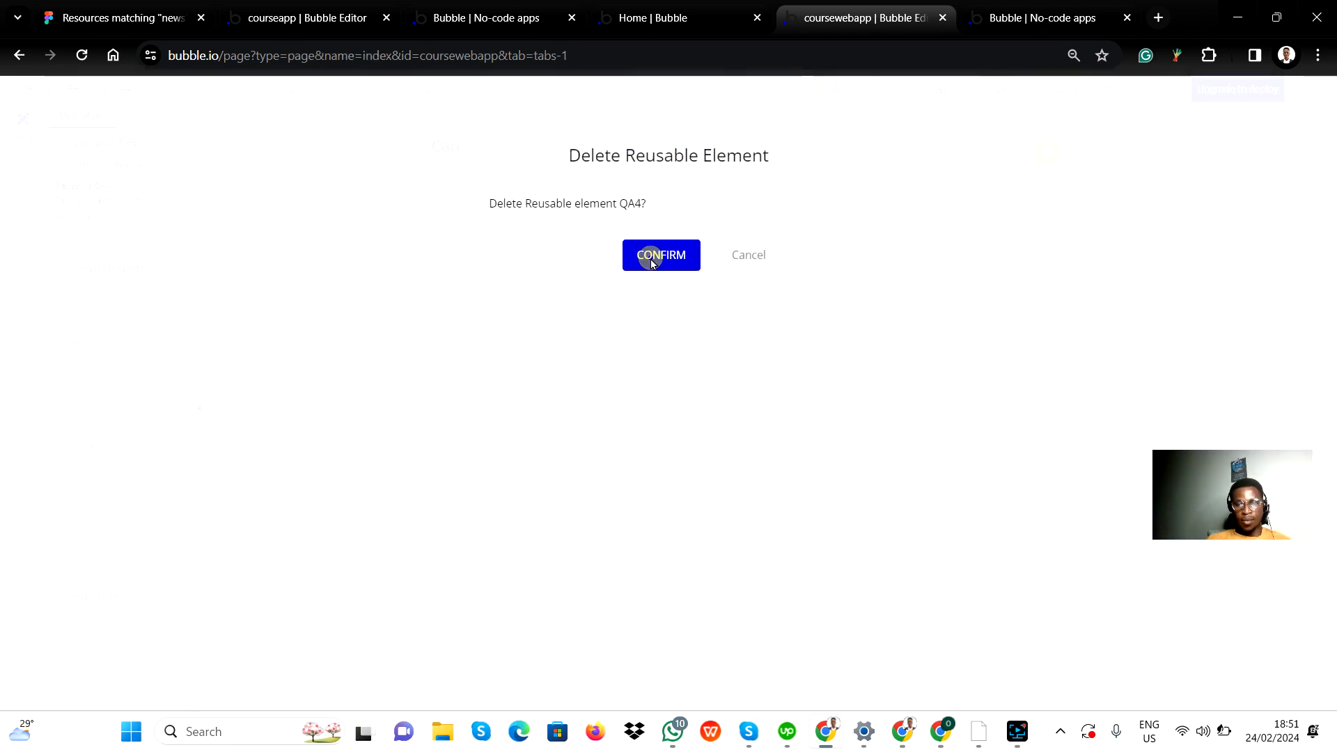
click(652, 257)
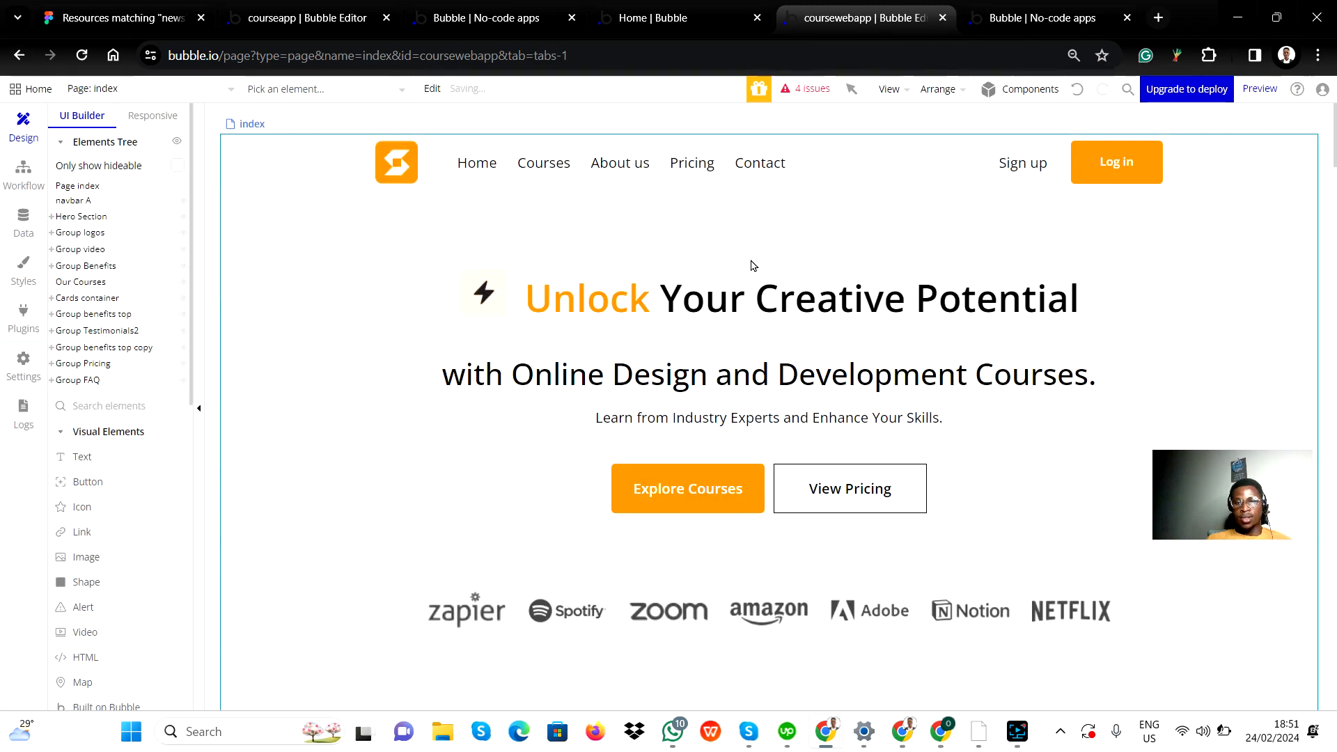
Step: Delete the leftover QA4 A placeholder below the third question in the index page's FAQ section
scroll(595, 427, down, 15)
scroll(595, 426, down, 20)
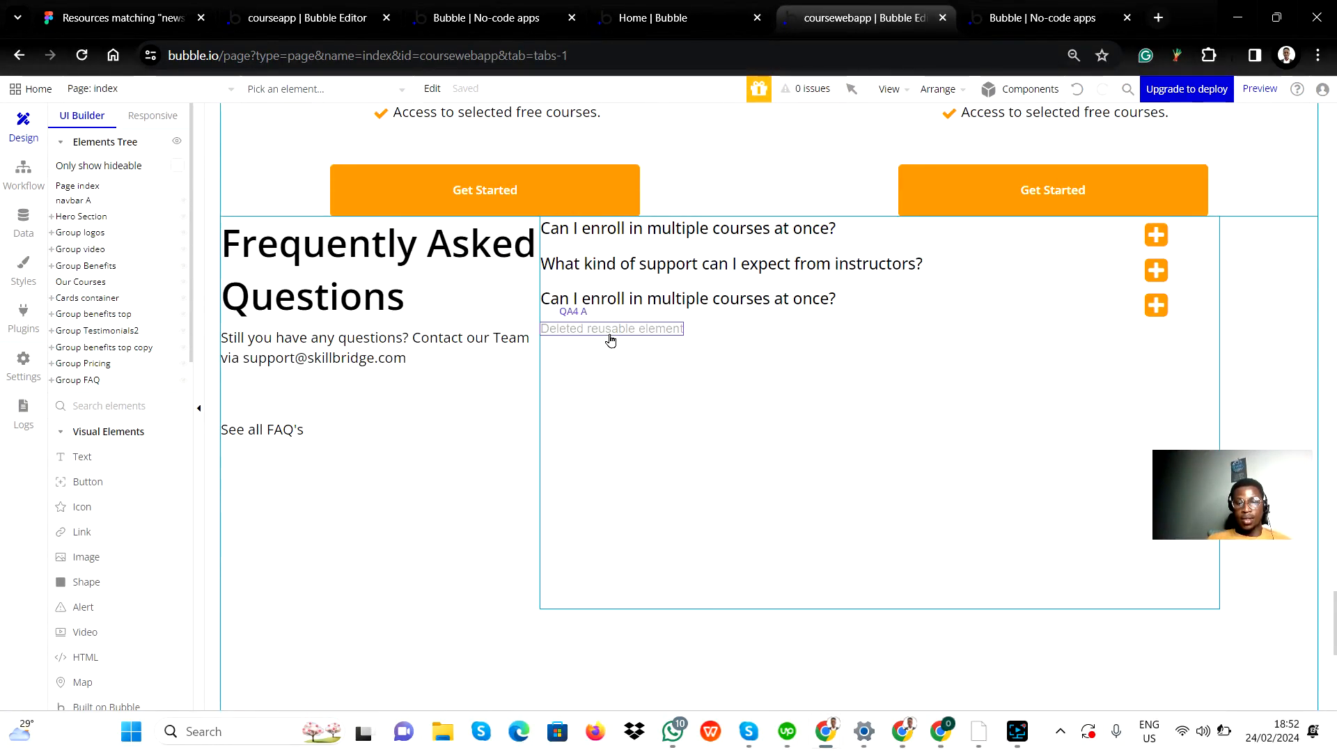
click(610, 332)
right_click(612, 335)
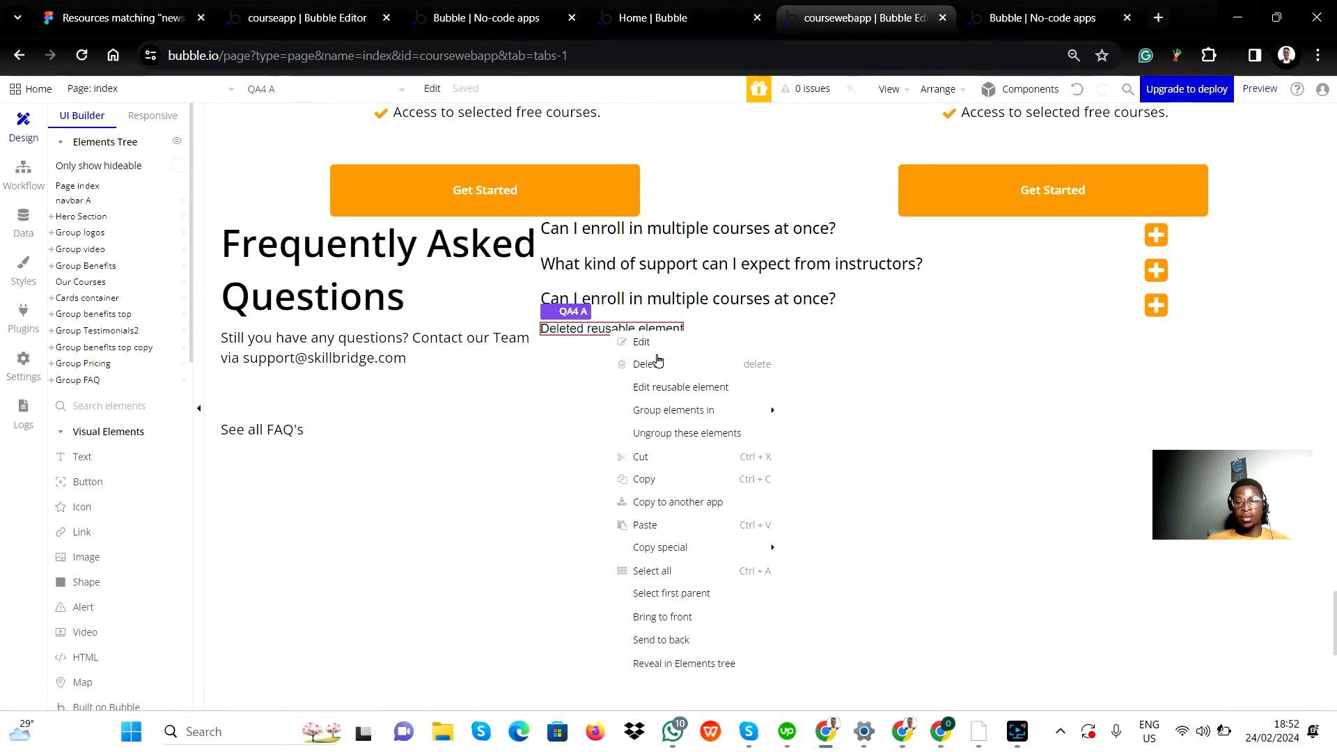
click(647, 364)
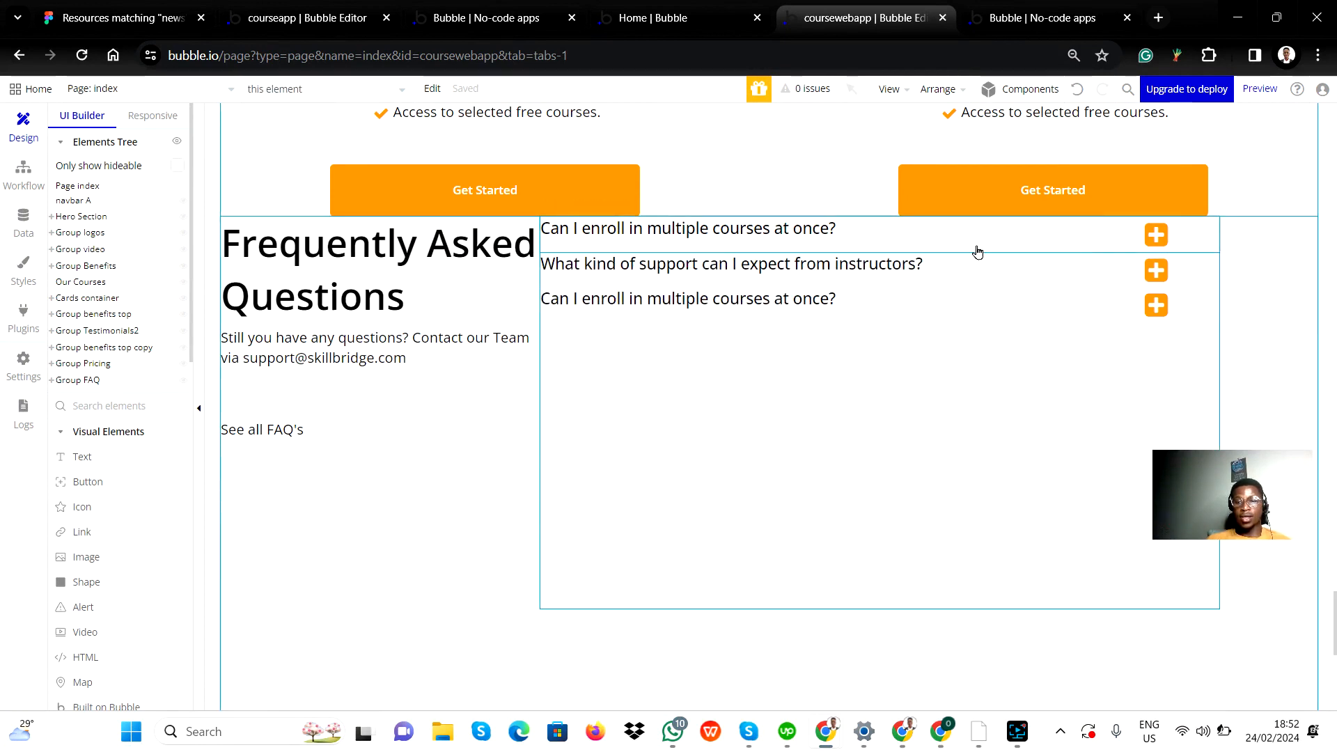
Step: Examine the nesting of the FAQ's right group and select its QA group, the parent of Group questions and Answer Group
click(1045, 247)
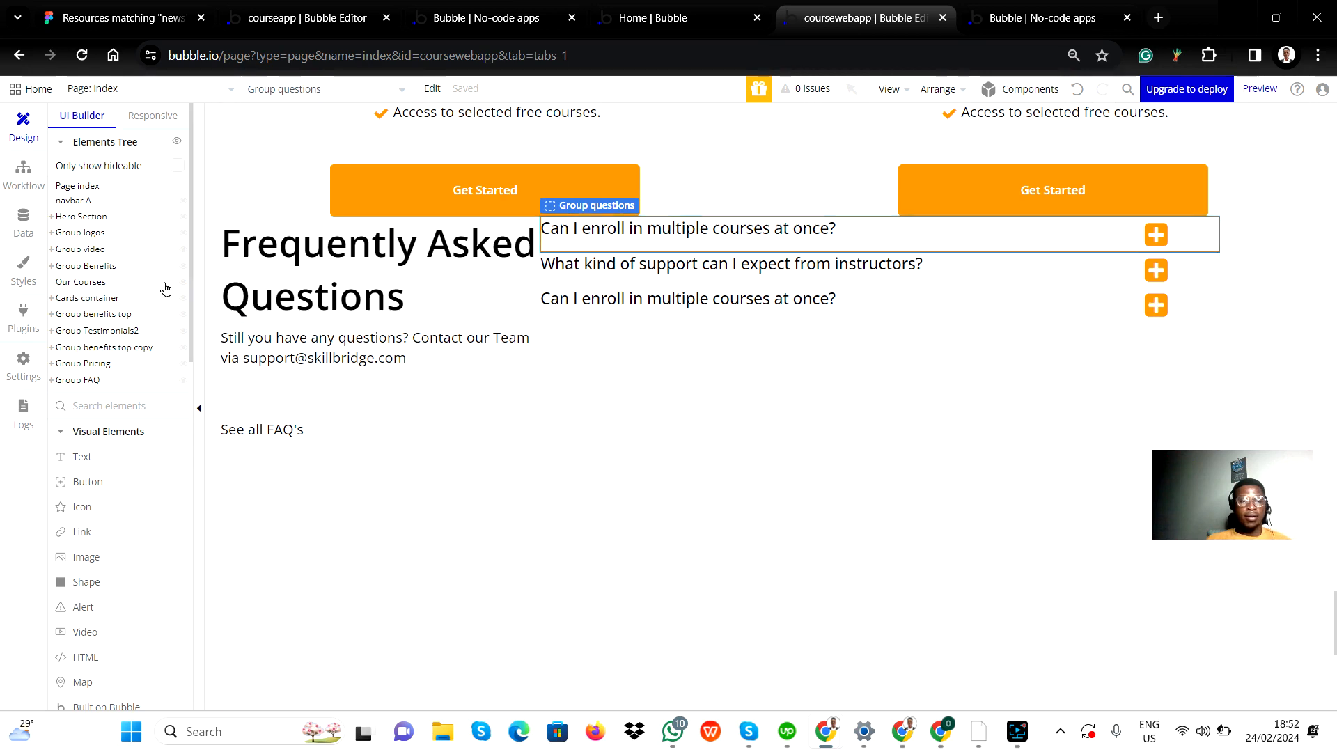
scroll(103, 354, down, 2)
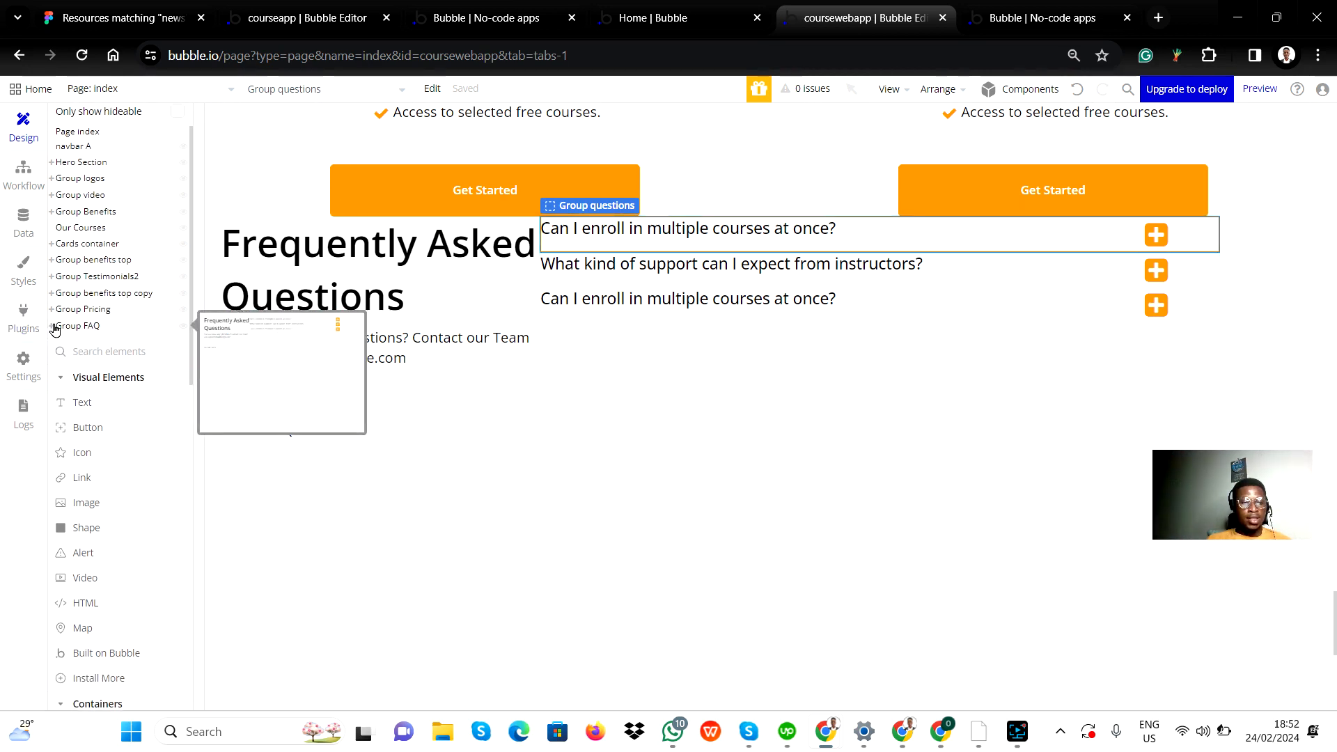
click(54, 327)
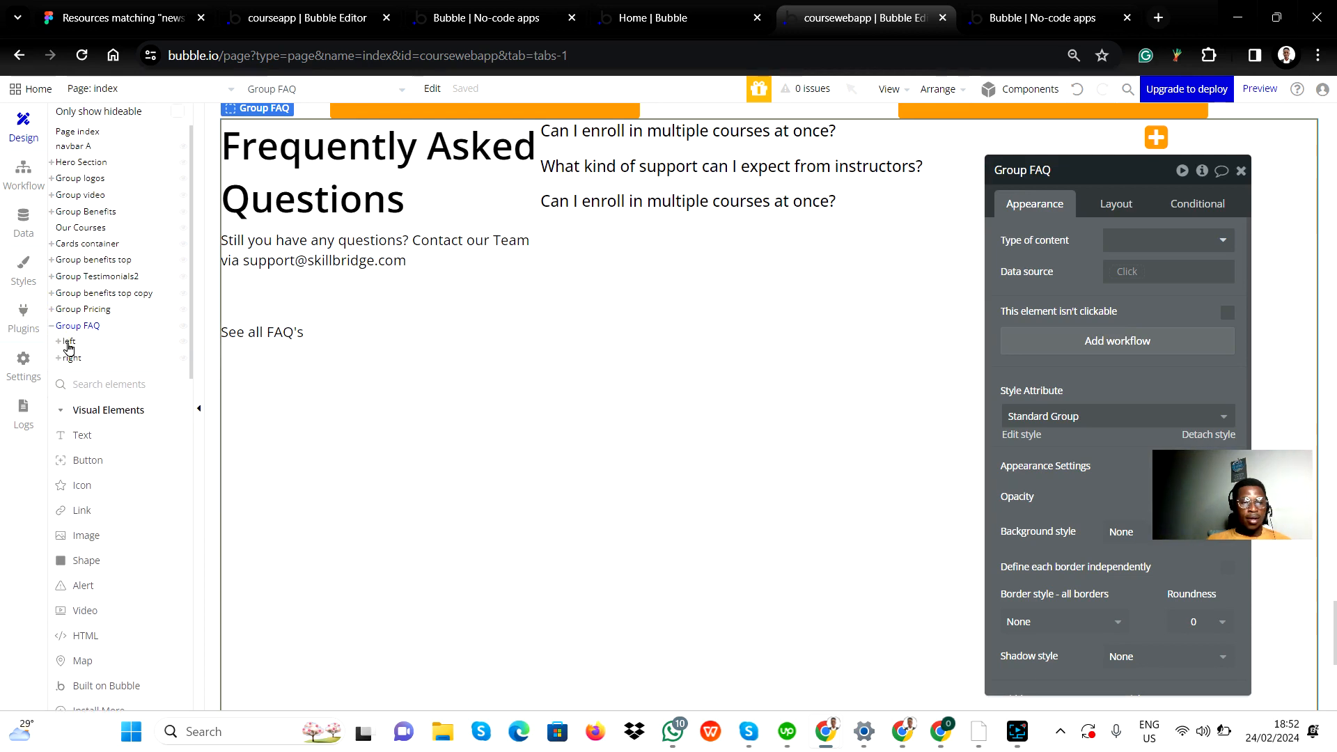
click(68, 343)
click(72, 359)
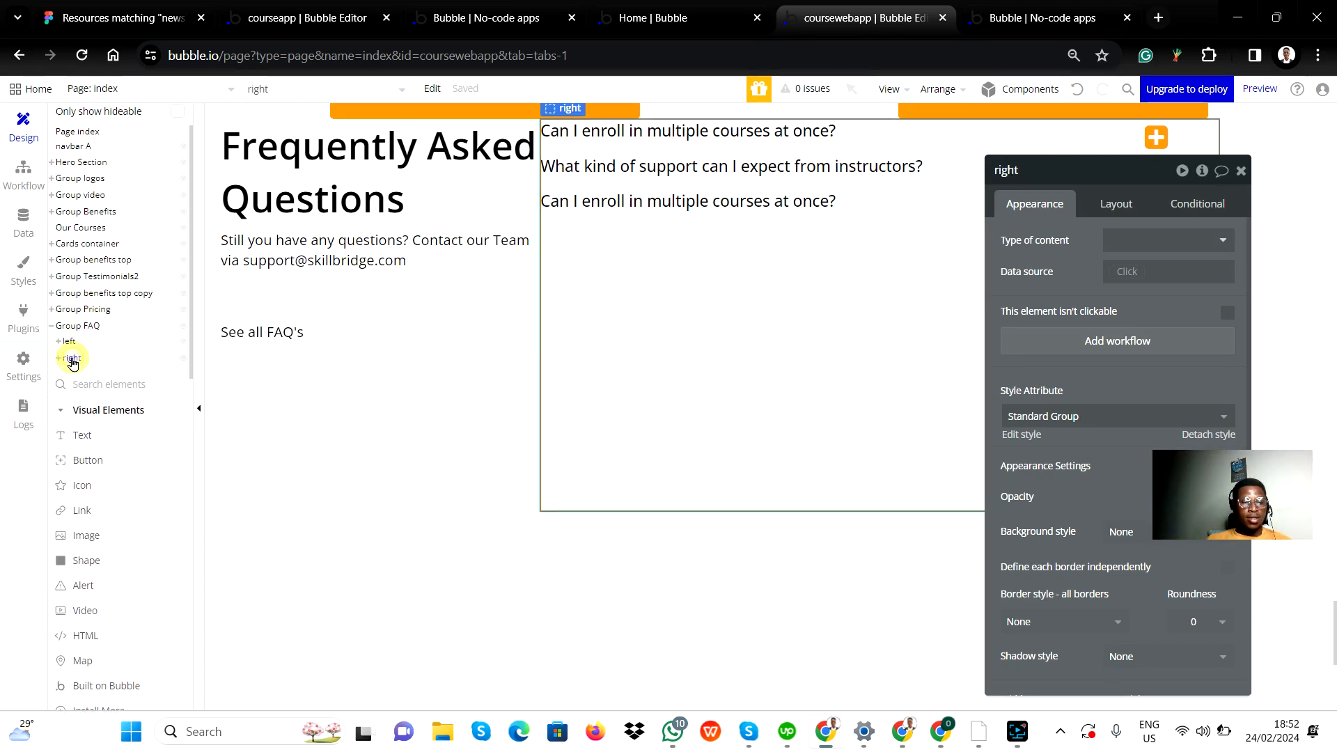
click(57, 359)
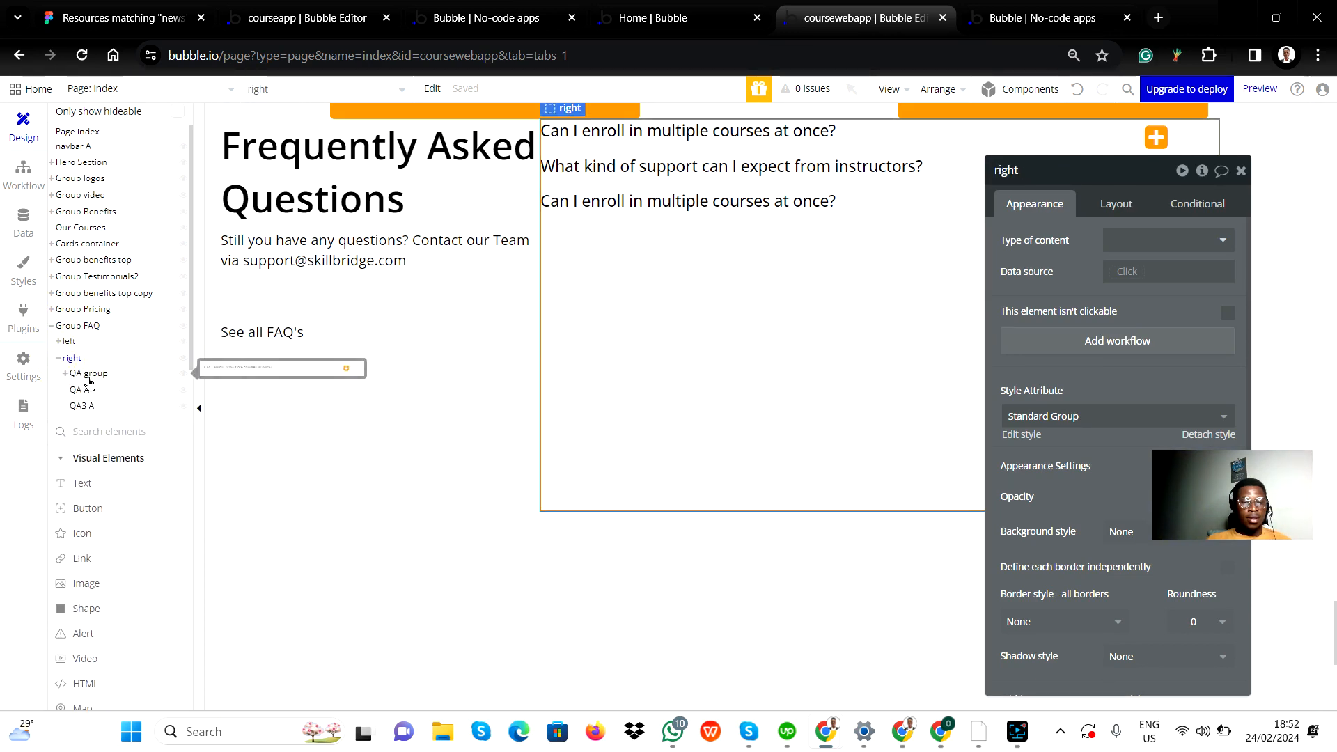
click(88, 376)
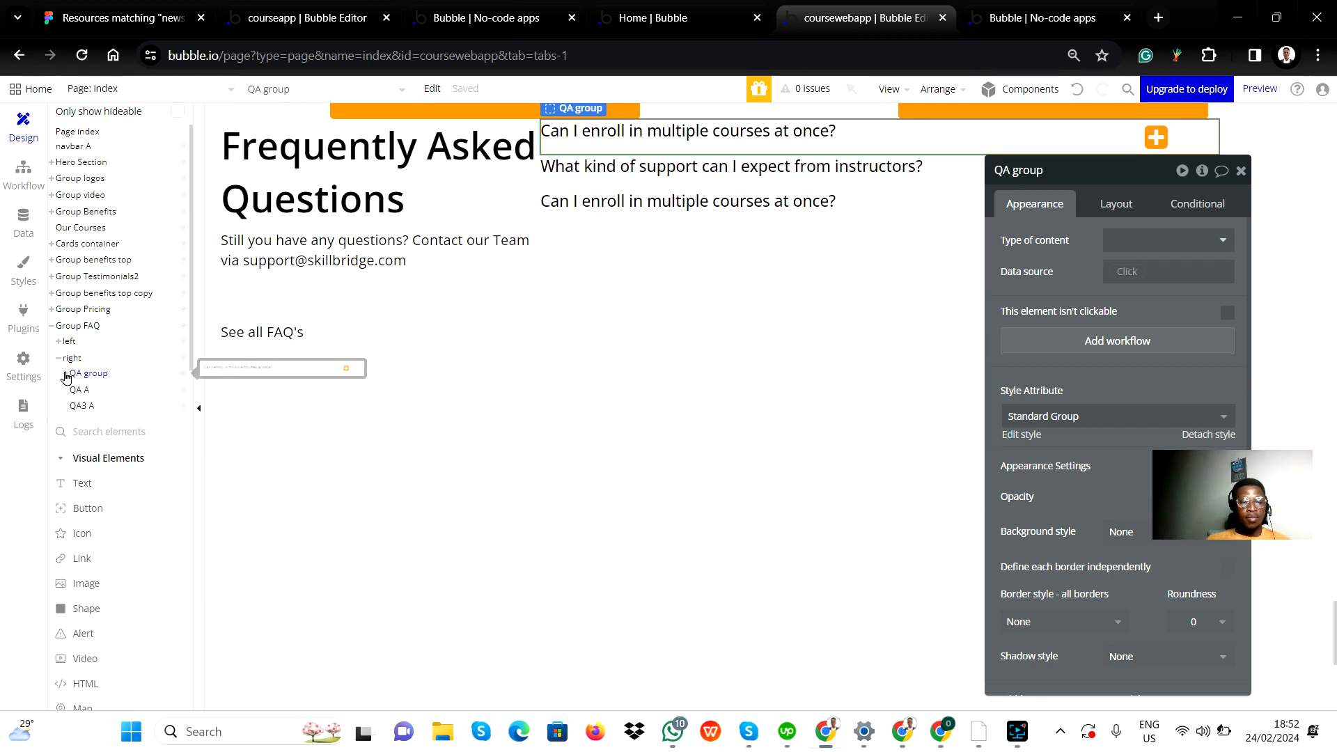
click(64, 374)
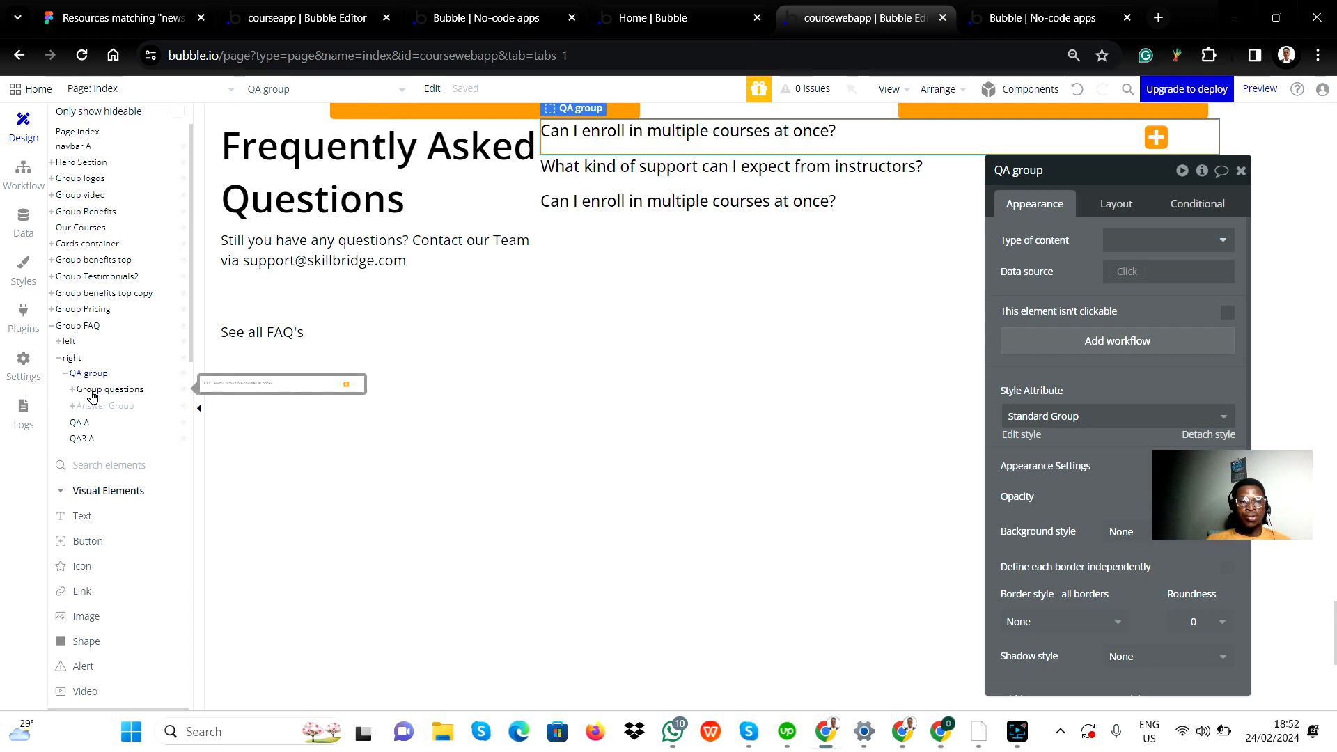
click(92, 391)
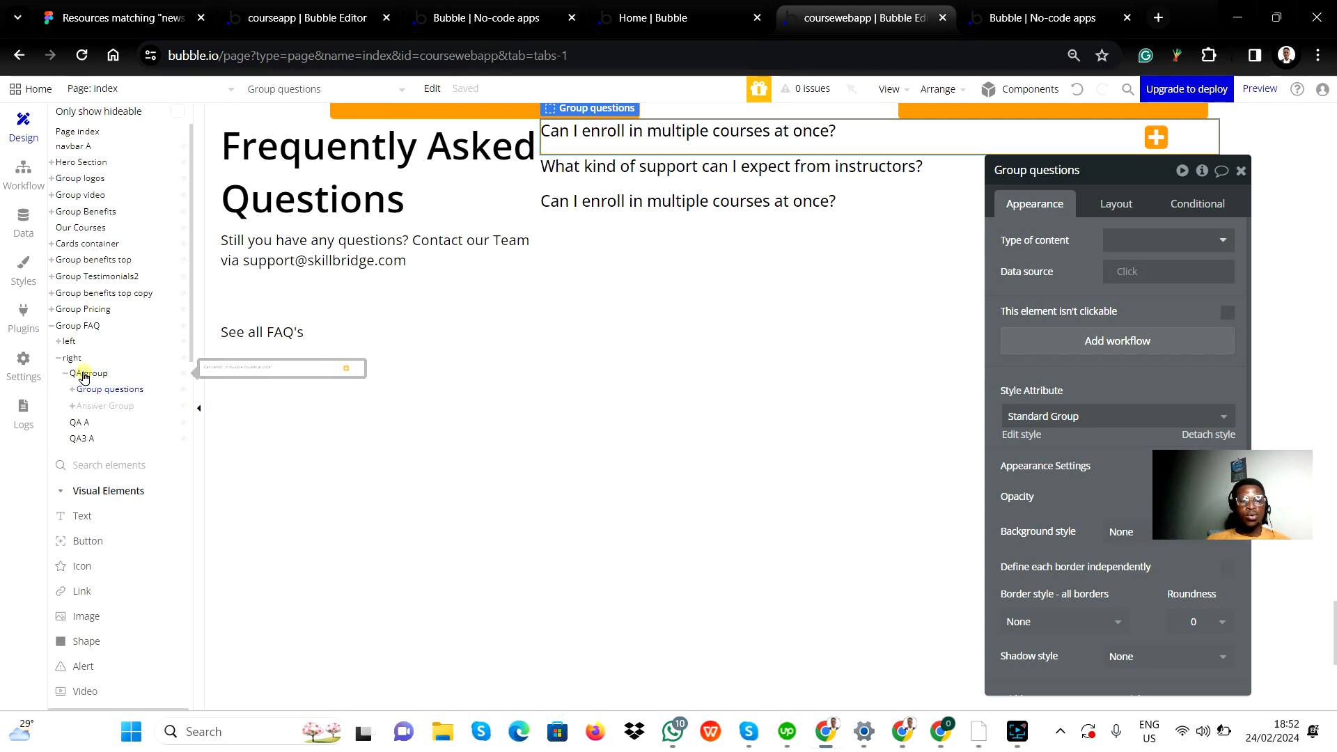
click(82, 376)
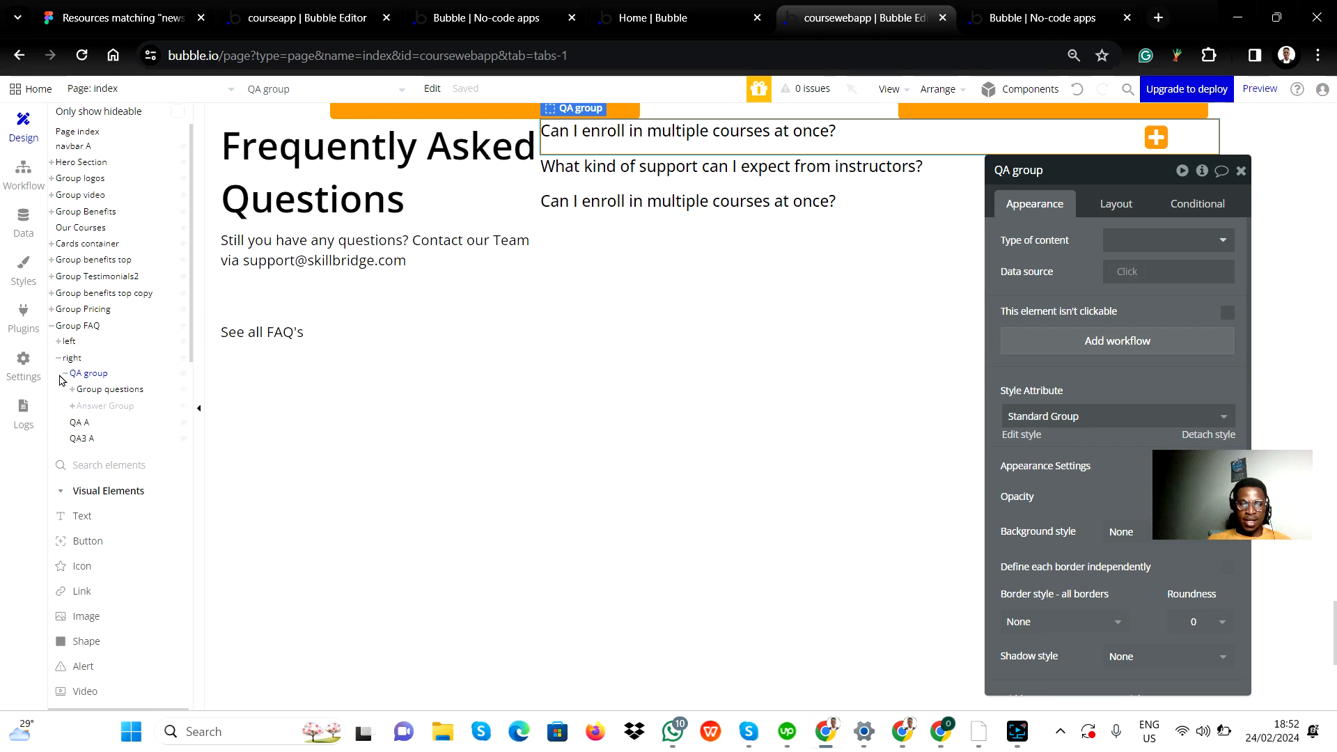
click(66, 373)
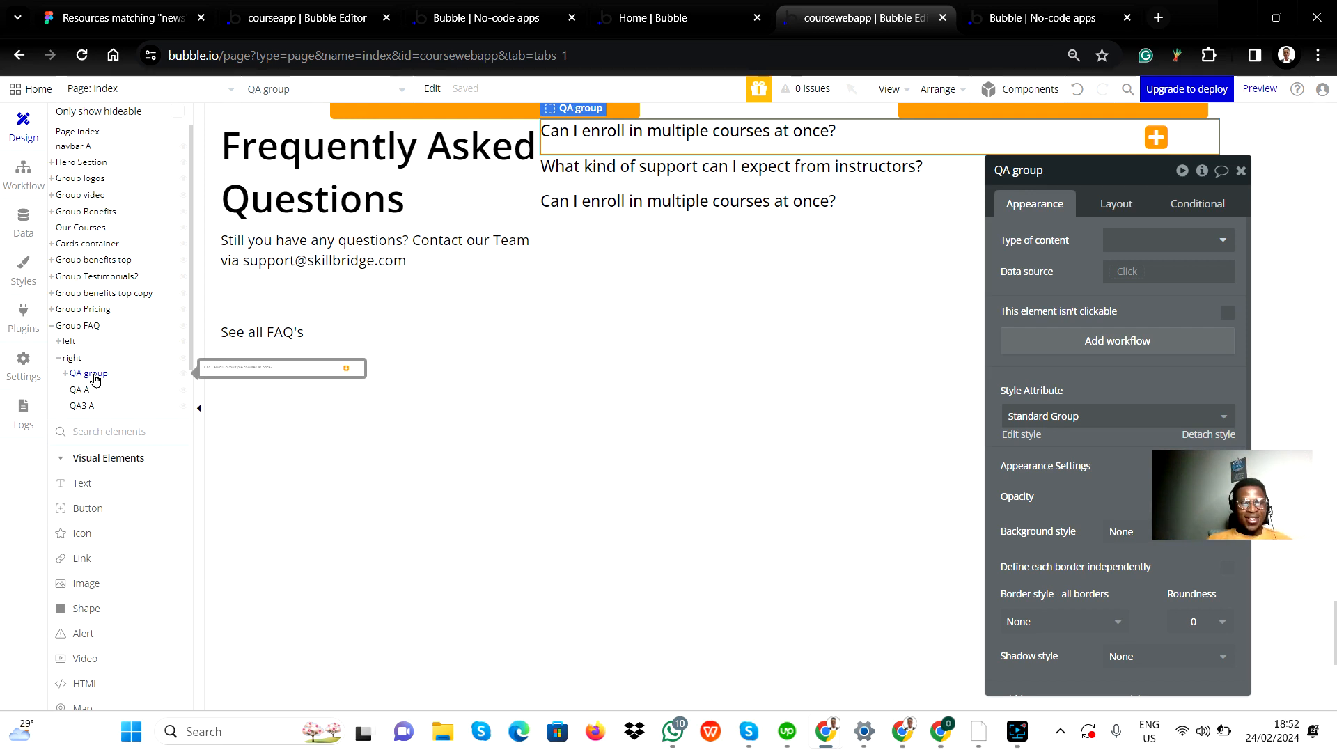
Step: Convert the QA group into a new reusable element named QA4
right_click(95, 379)
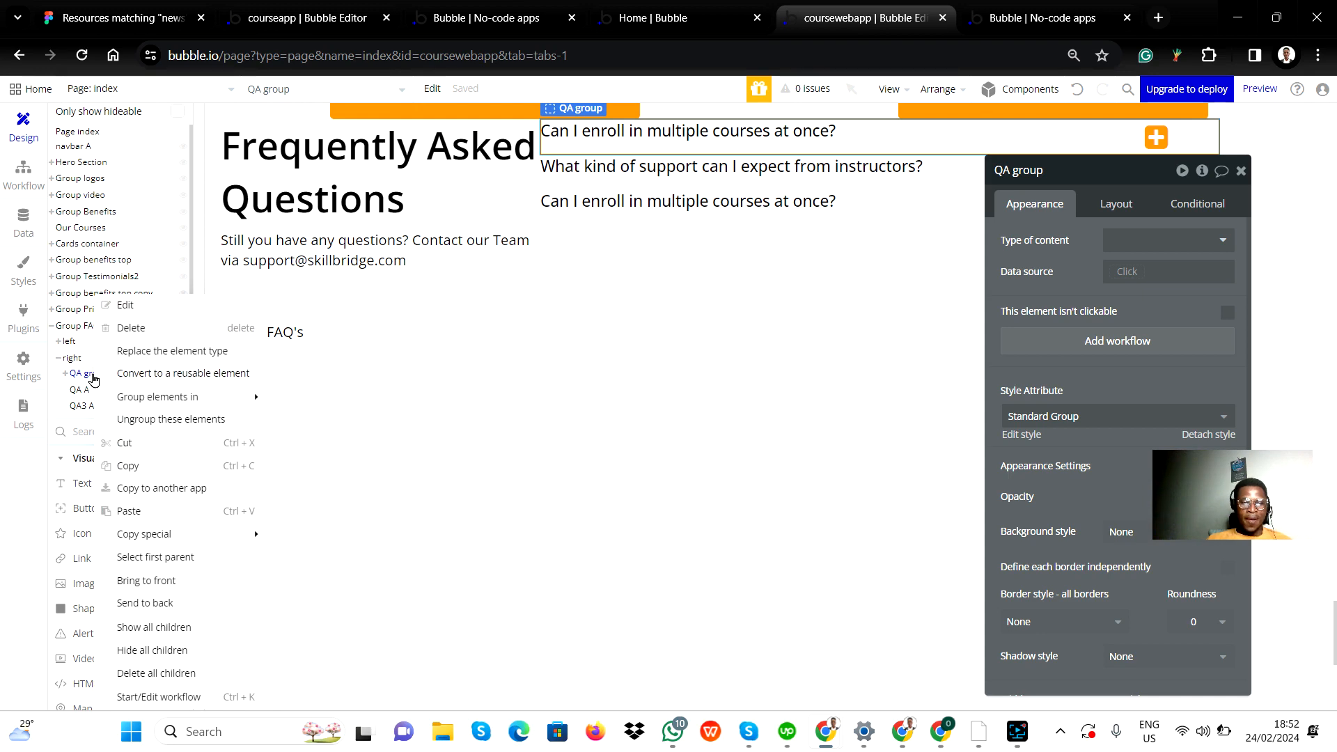
click(152, 376)
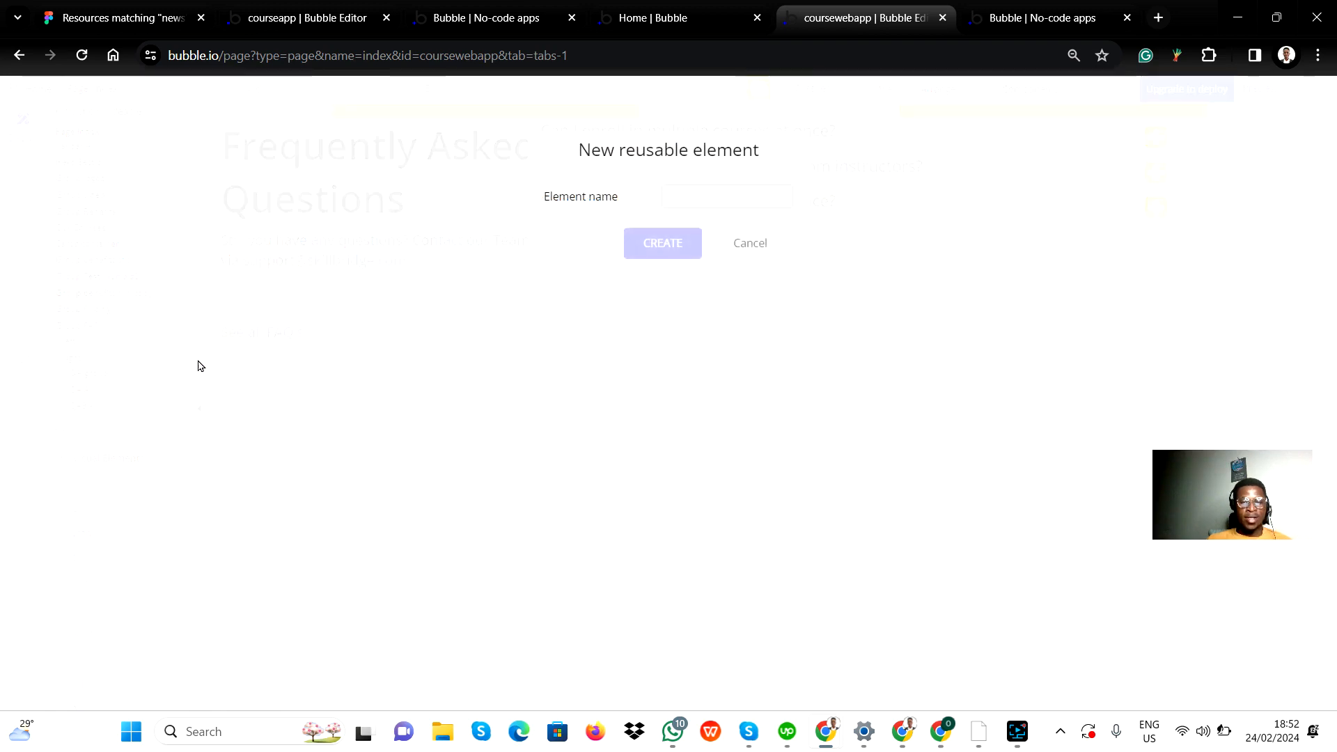
click(663, 195)
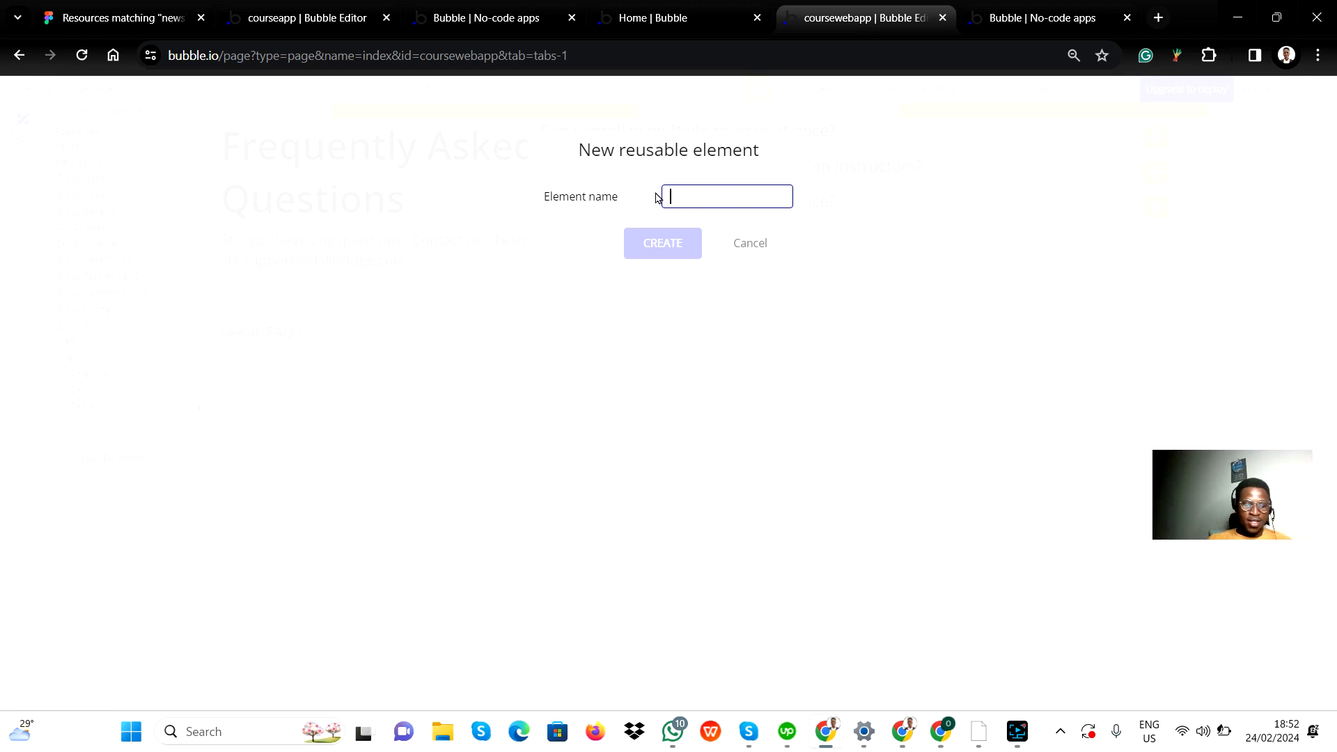
text(QA4)
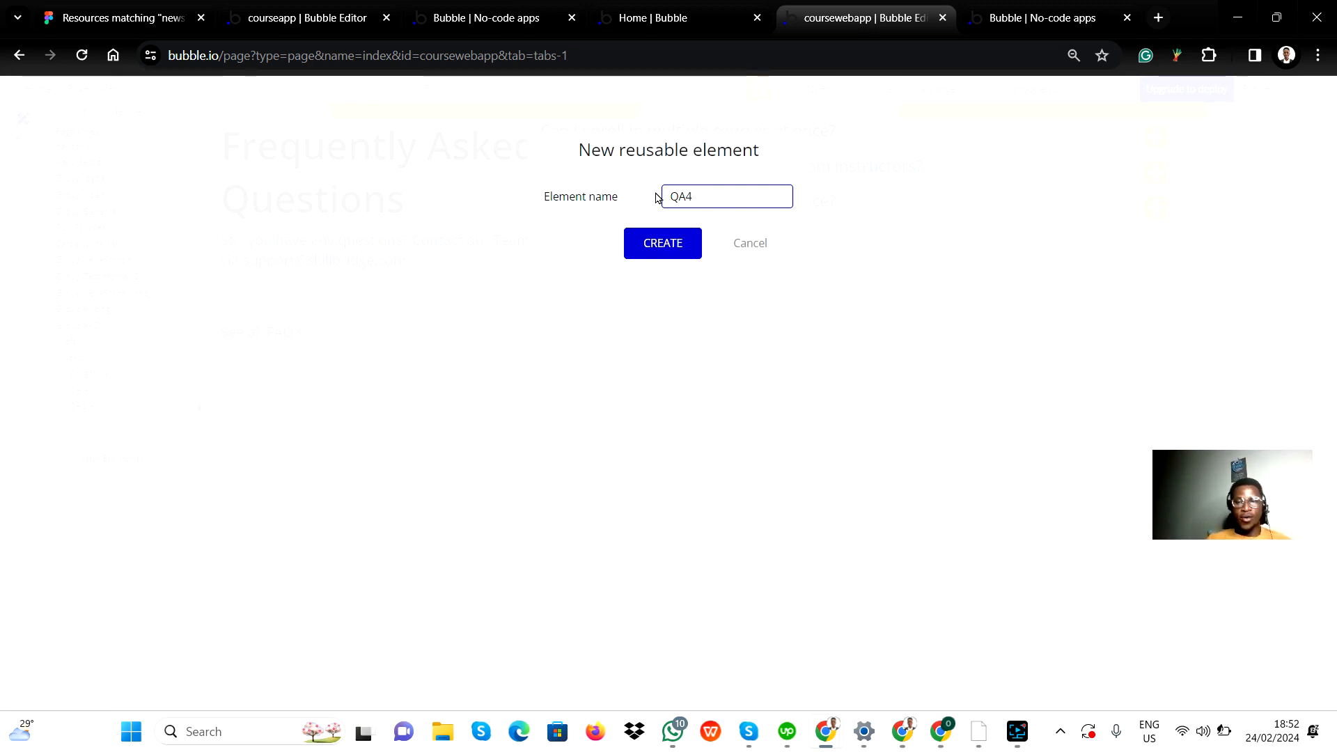
click(674, 239)
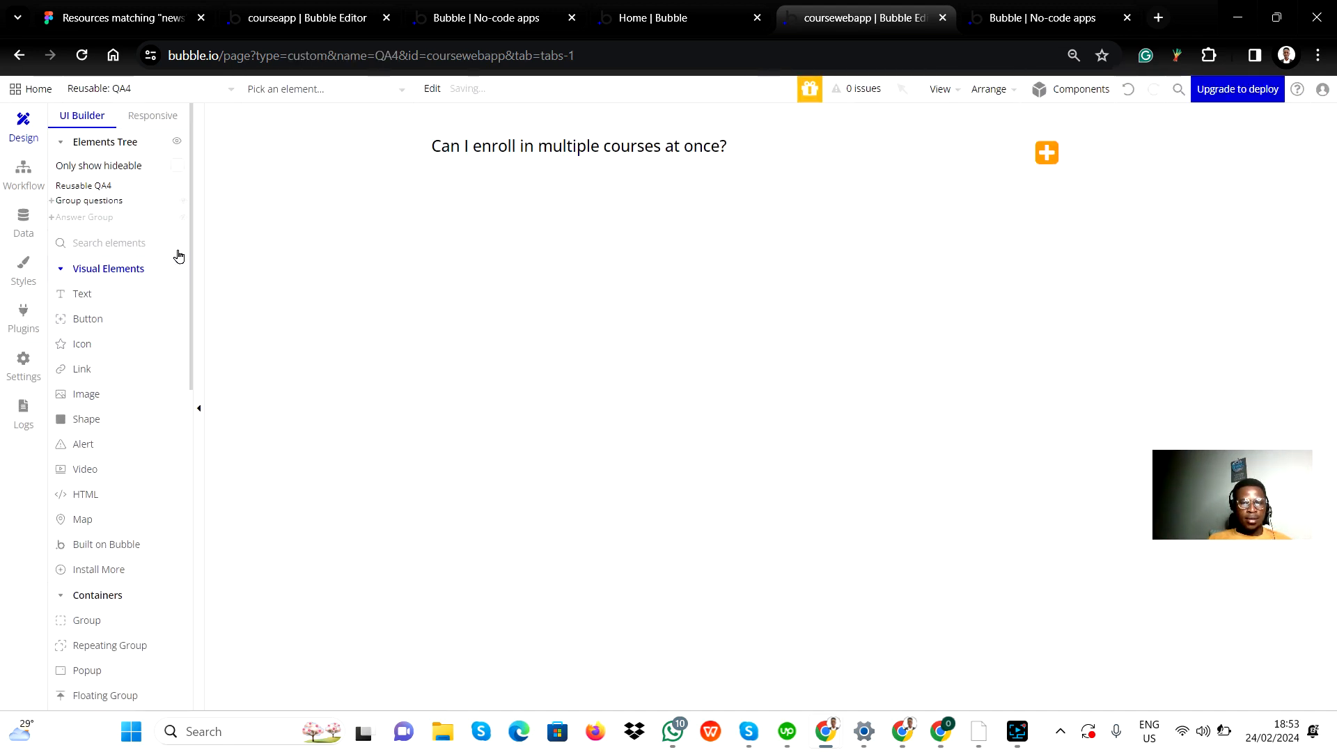
Step: Return from the reusable element QA4 to the index page
click(107, 88)
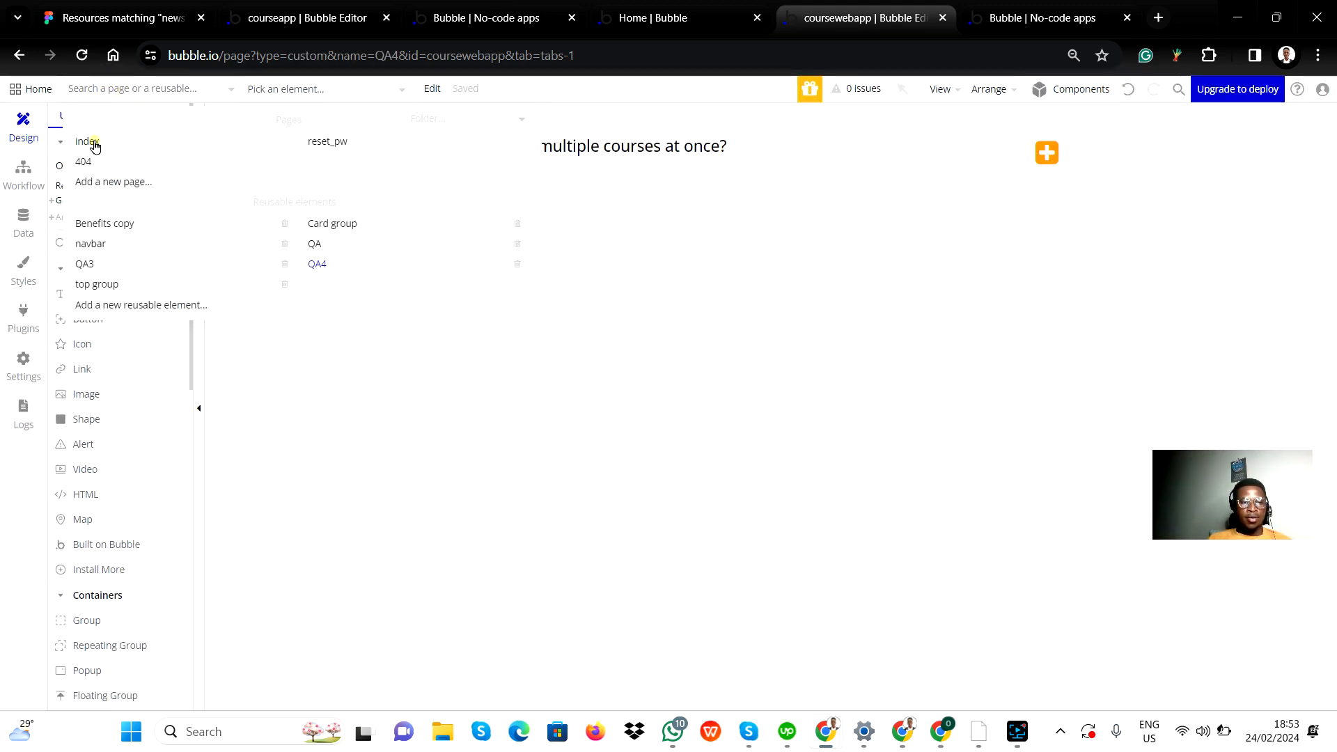
click(95, 144)
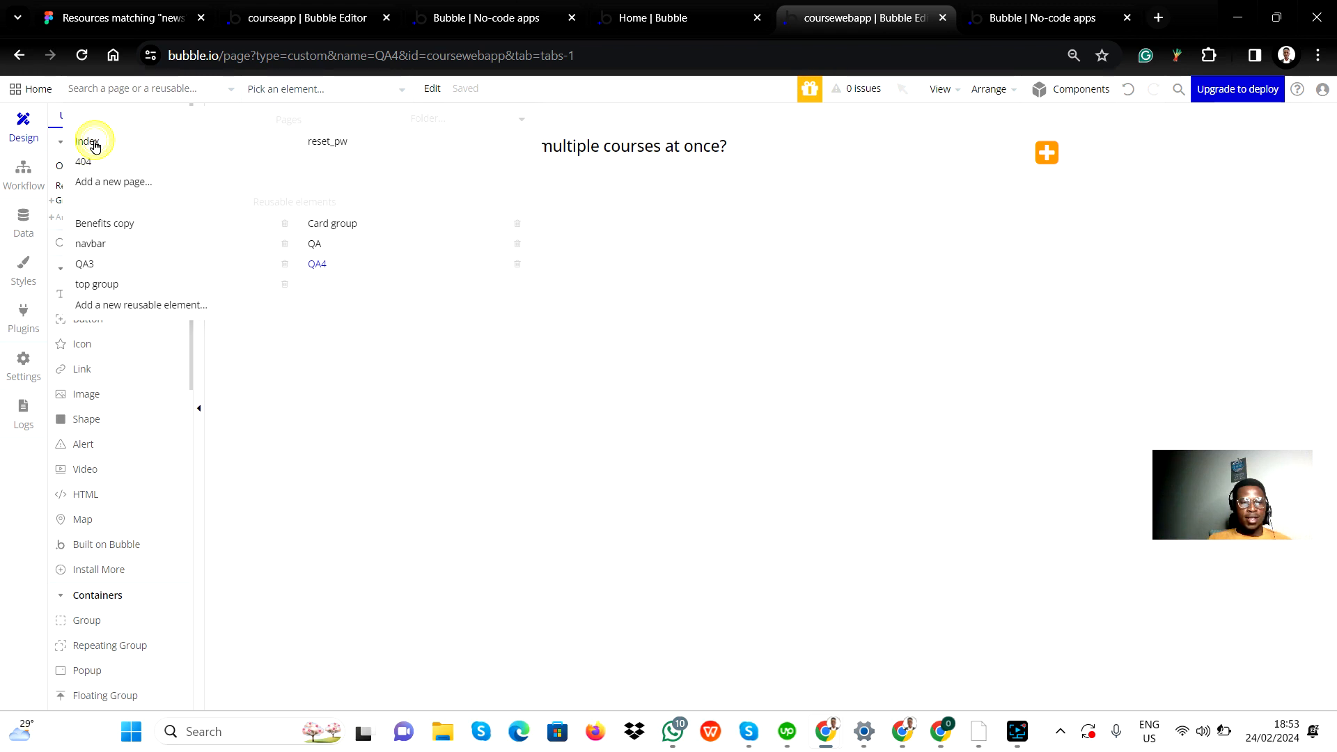
click(91, 142)
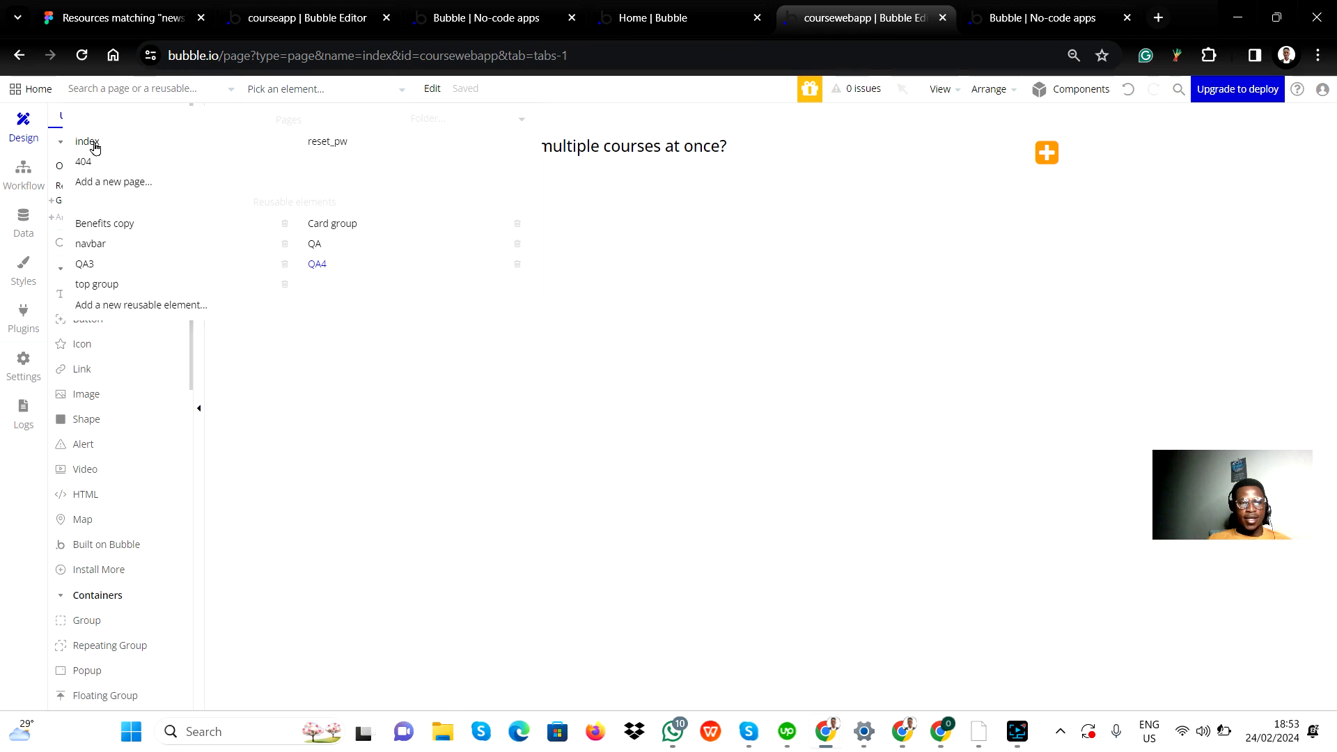
scroll(199, 408, down, 5)
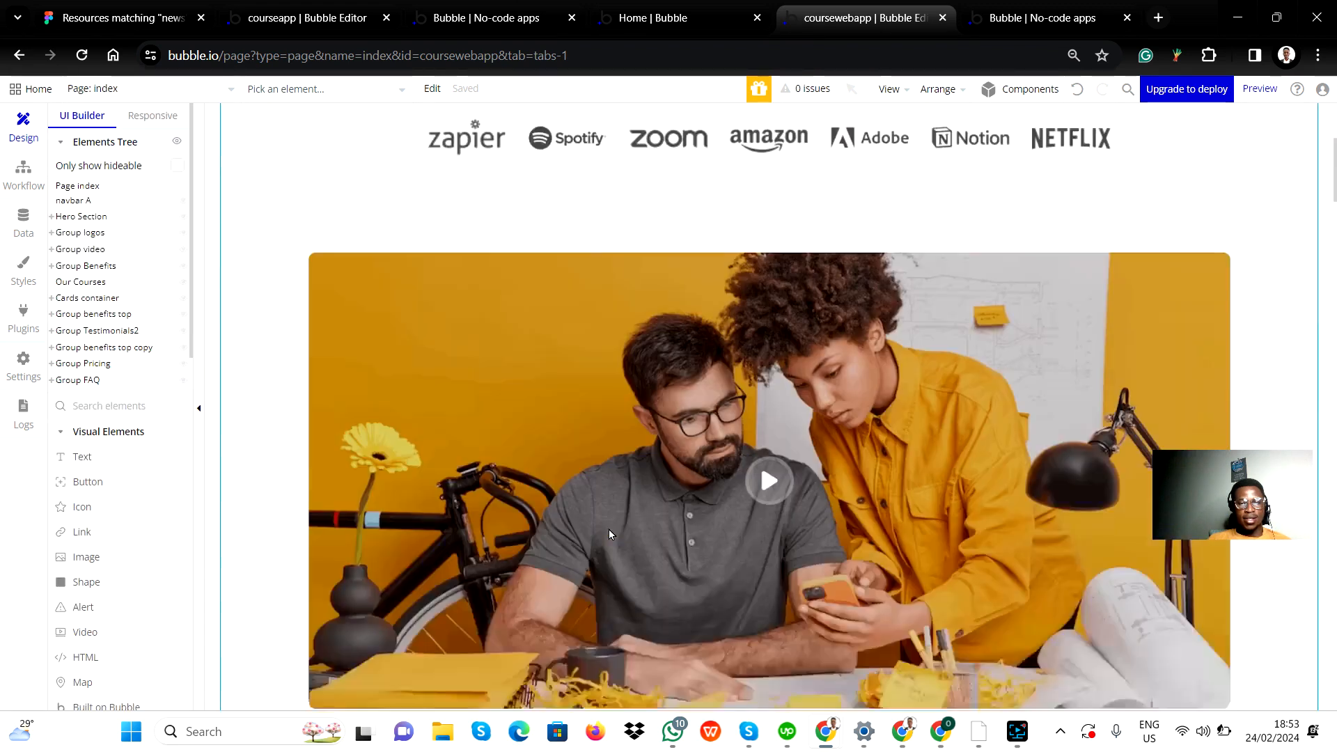
scroll(199, 409, up, 1)
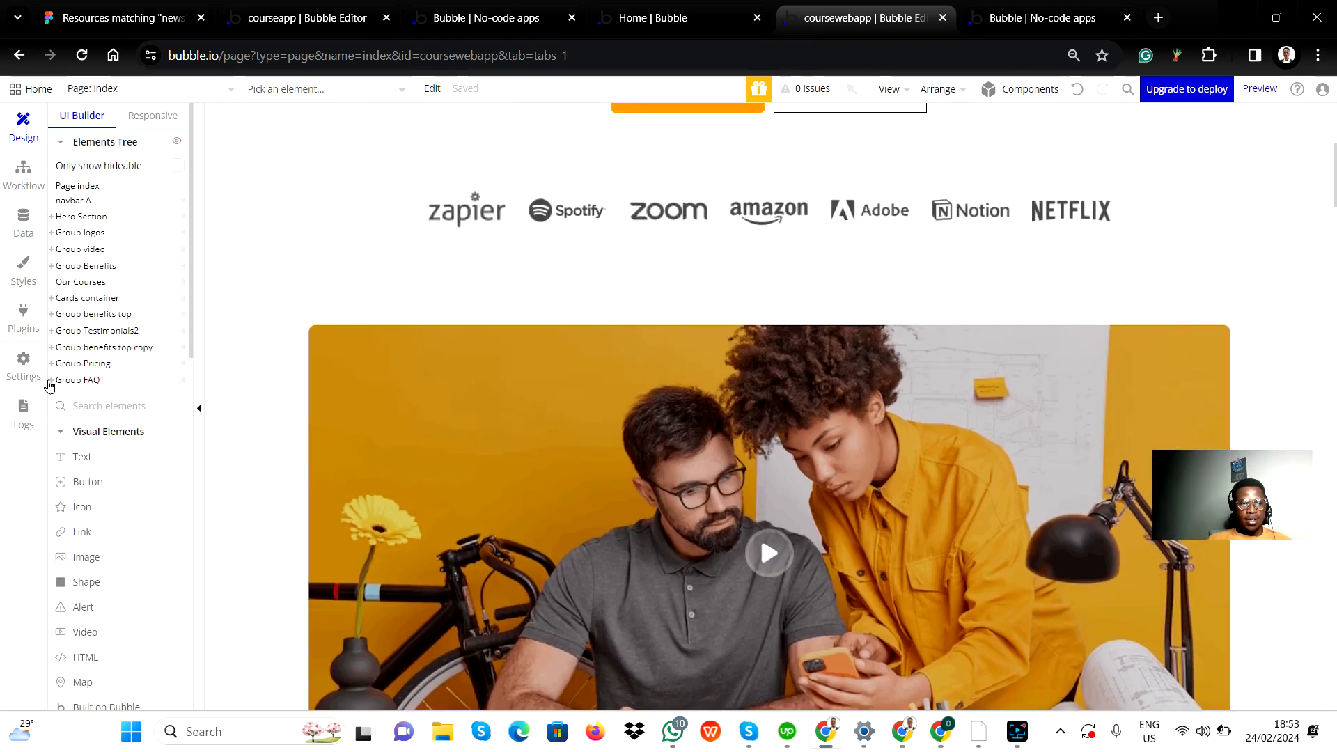
Step: Convert the QA group inside the FAQ's right group into a new reusable element named QA5
click(51, 380)
click(57, 413)
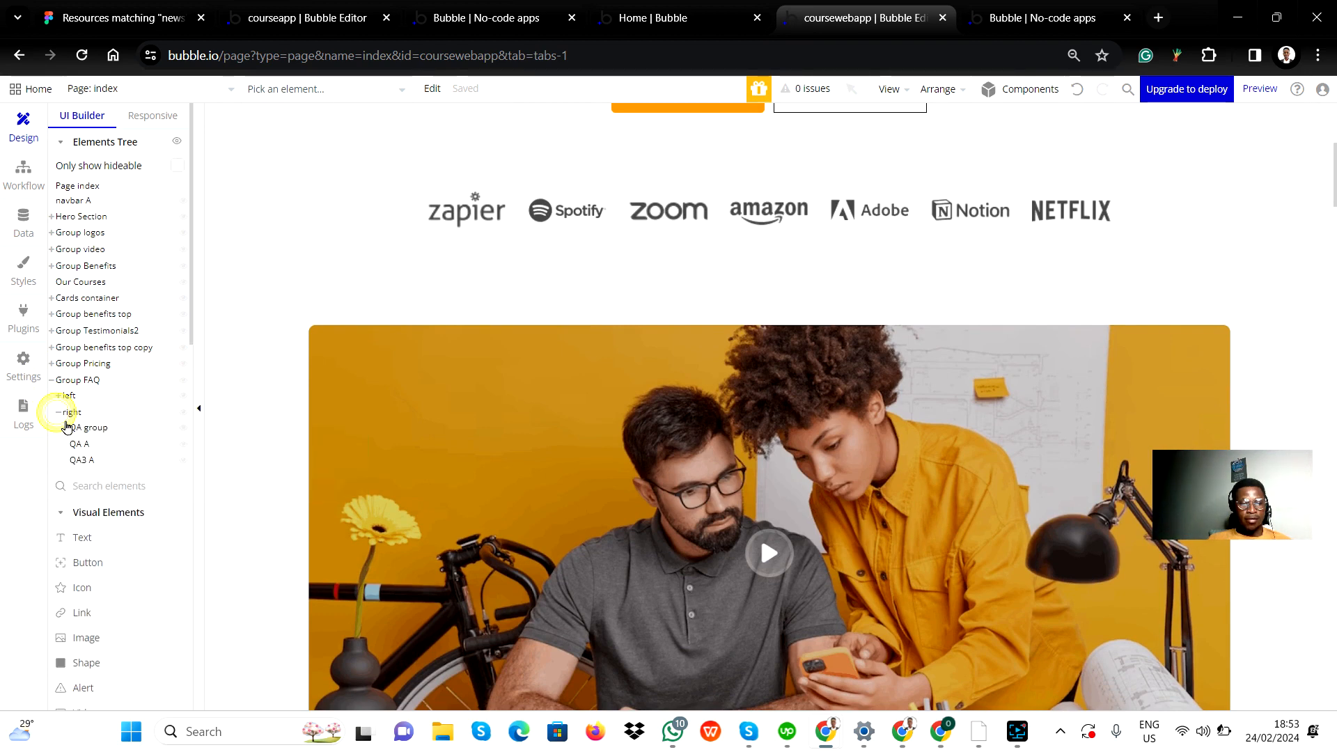
click(80, 431)
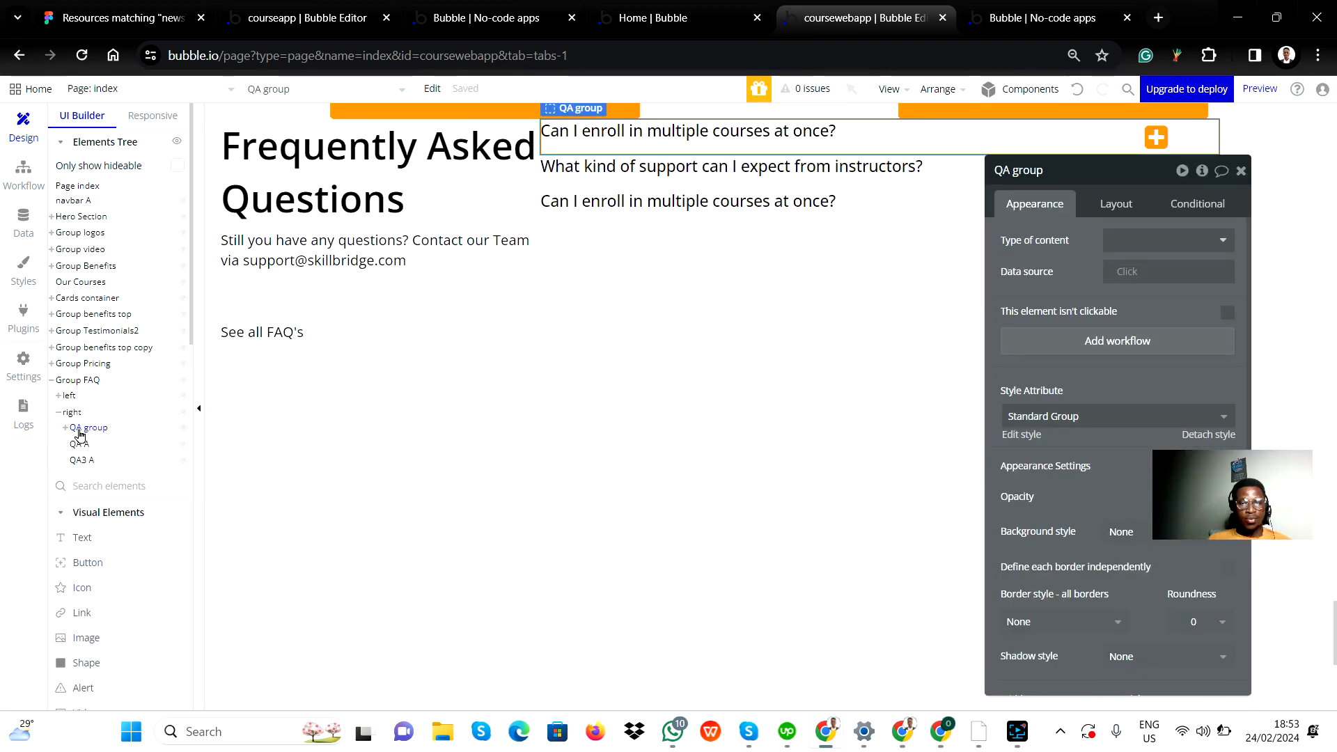
right_click(80, 435)
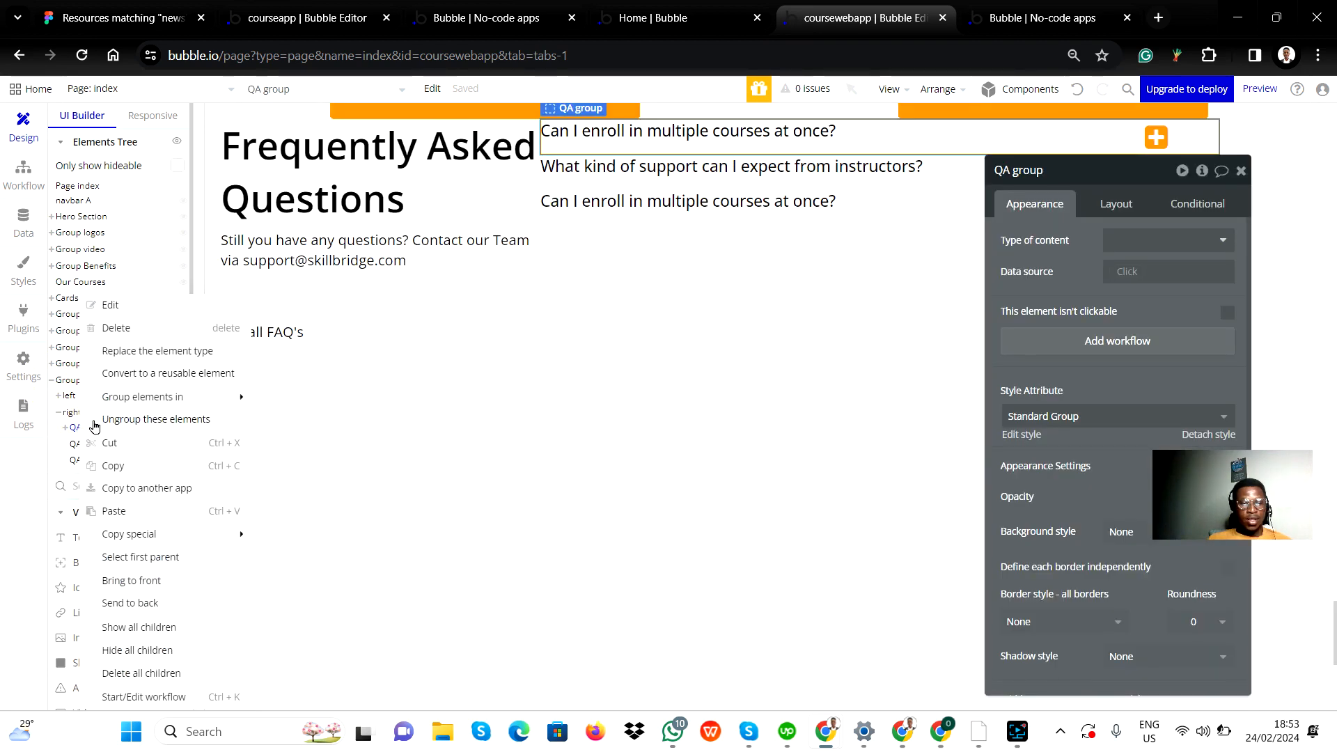
click(139, 376)
click(679, 196)
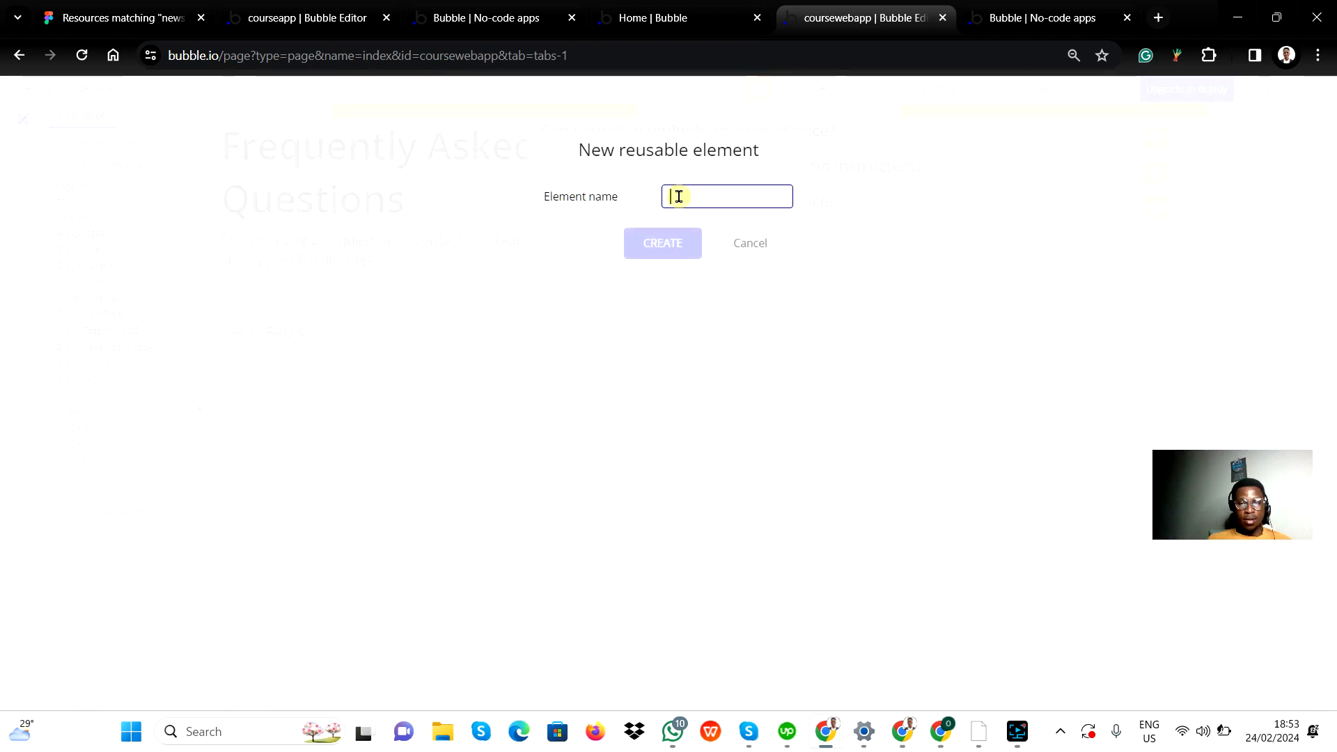
text(D)
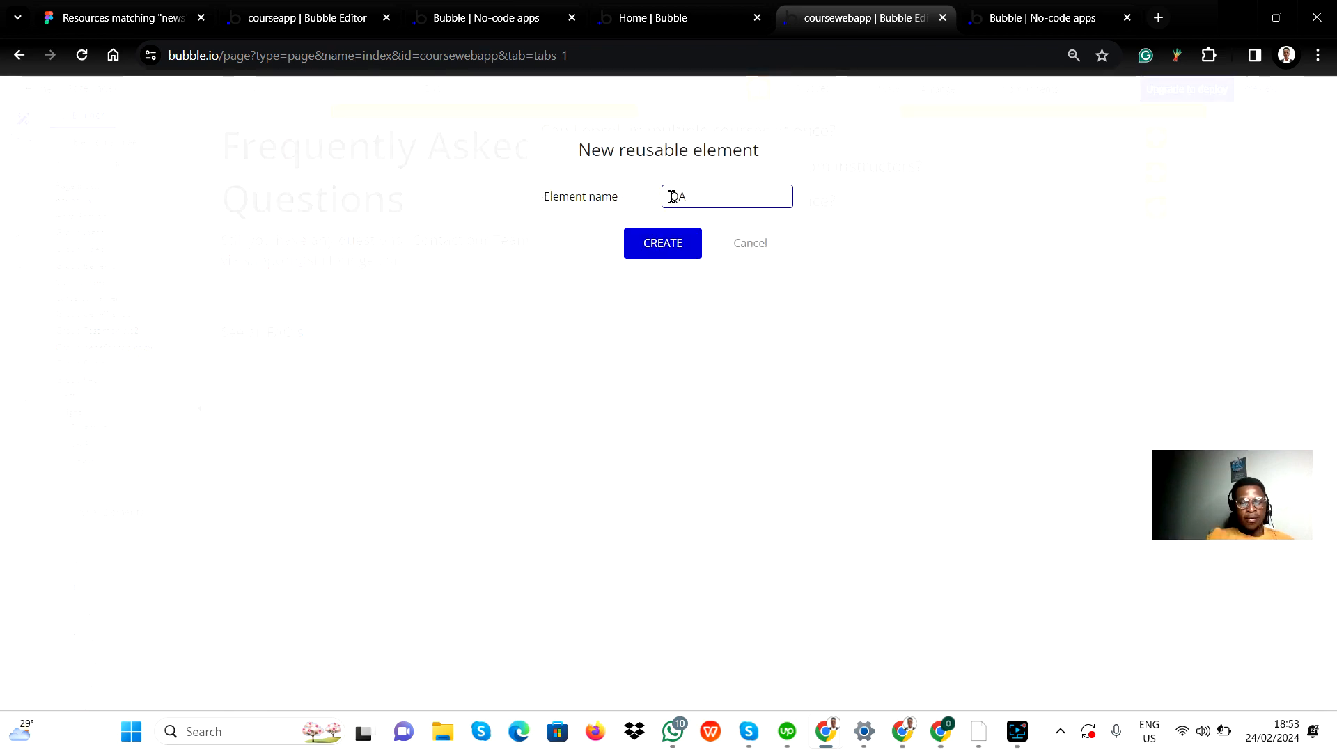
click(682, 243)
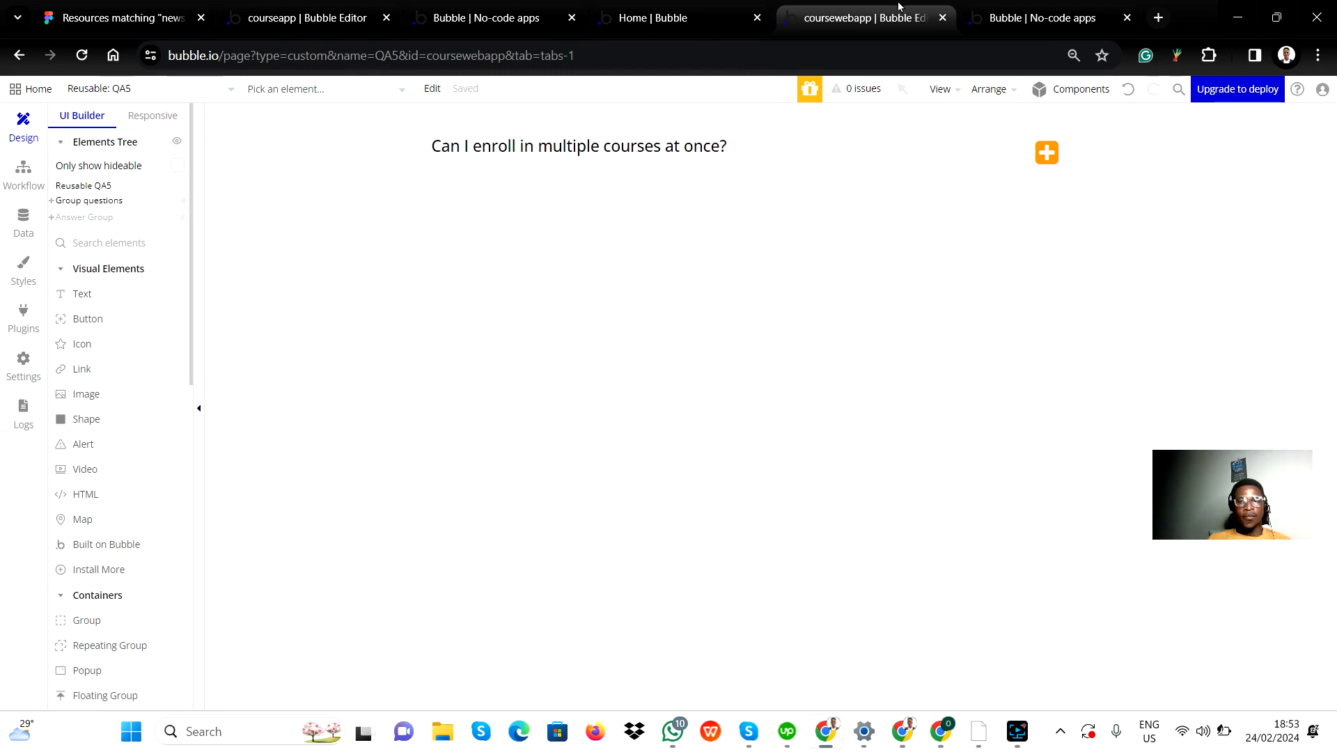
Step: Return to the index page and place the reusable elements QA4 and QA5 below the third question in the FAQ section
click(87, 90)
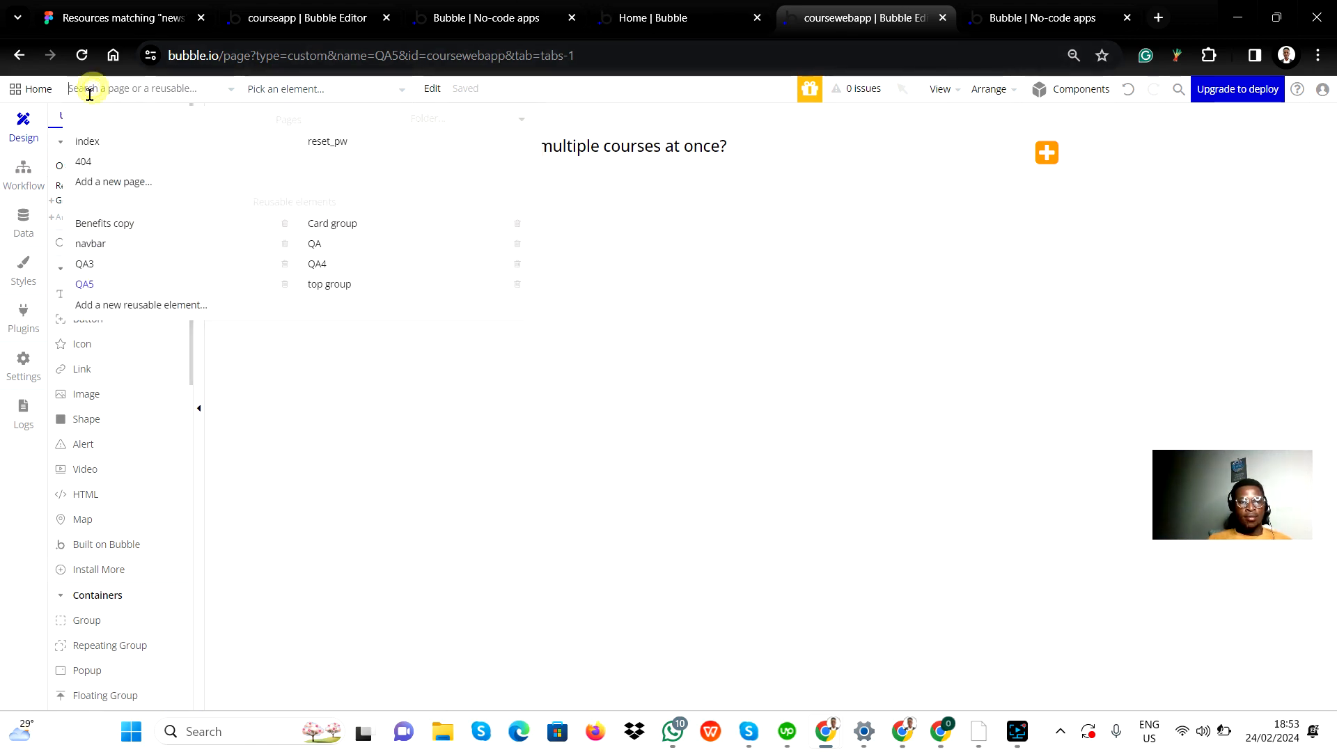
click(87, 144)
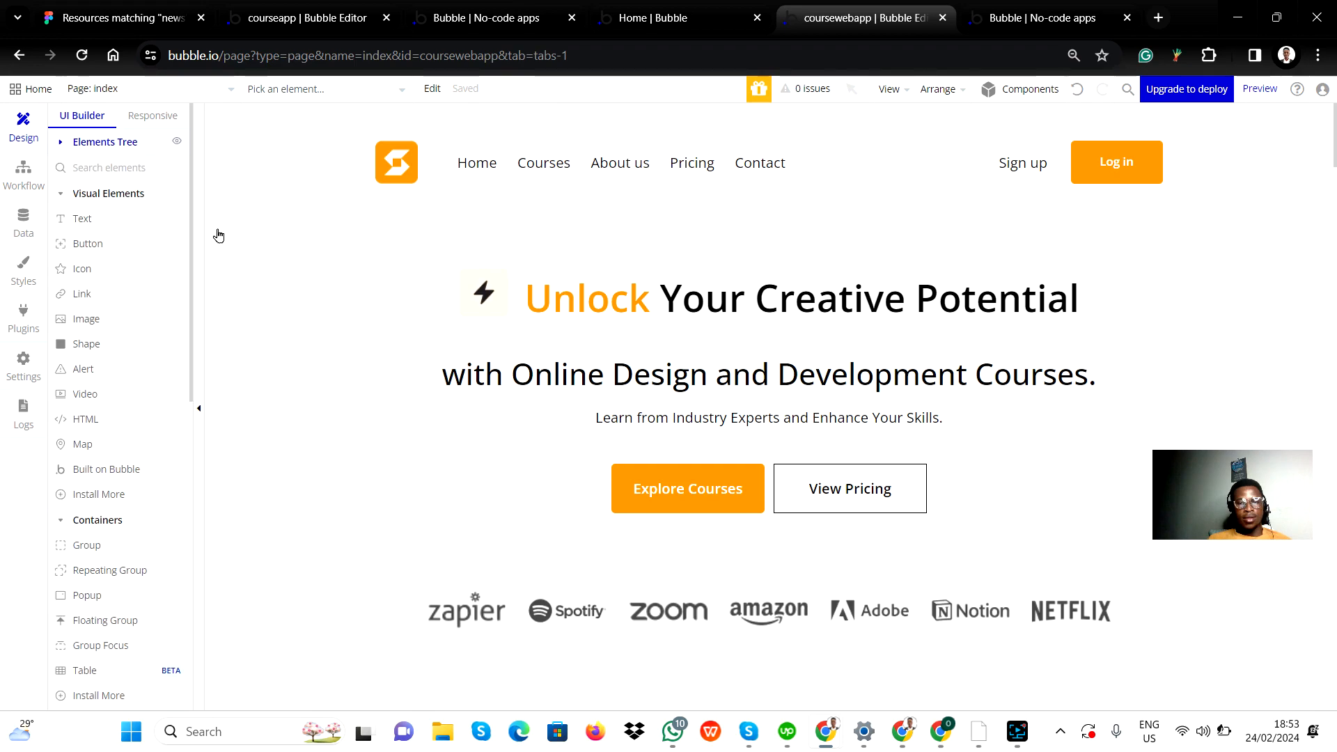
scroll(550, 404, down, 10)
scroll(555, 414, down, 15)
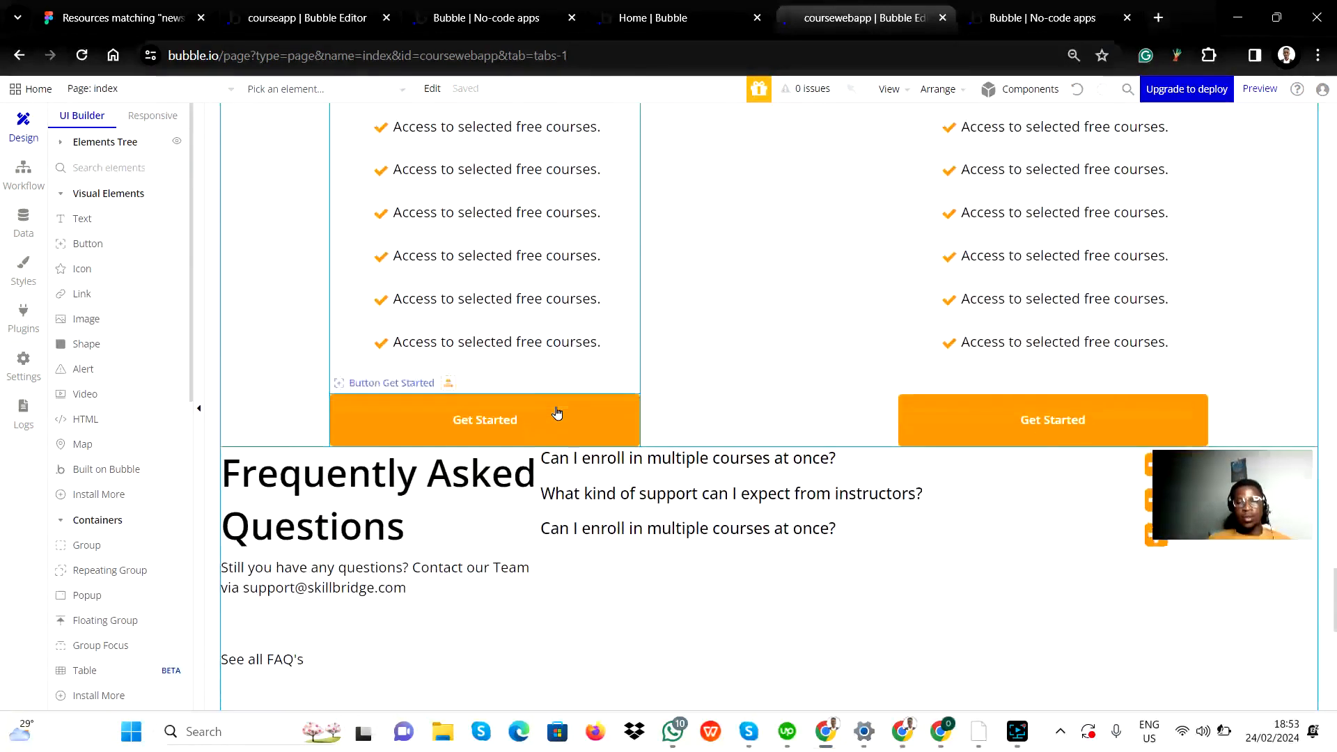
scroll(563, 390, up, 3)
scroll(550, 362, up, 2)
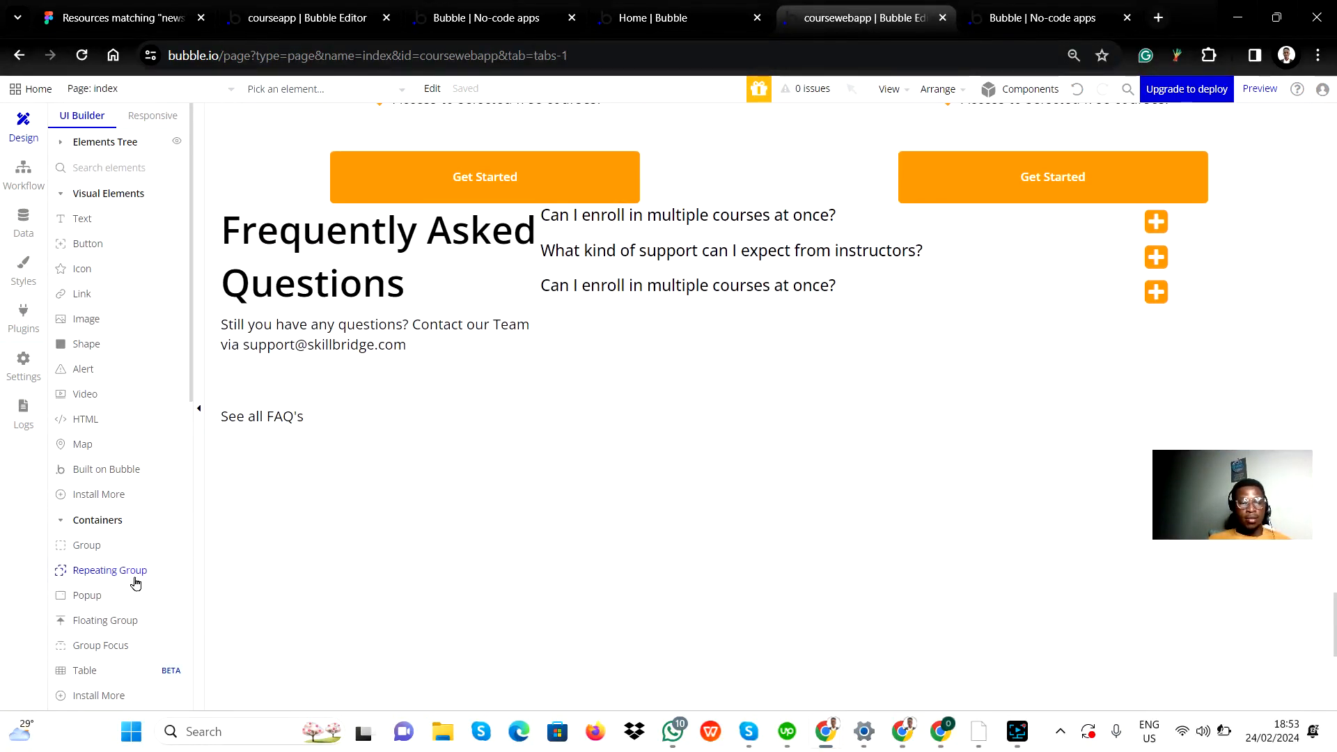
scroll(104, 623, down, 8)
drag(57, 557, 675, 376)
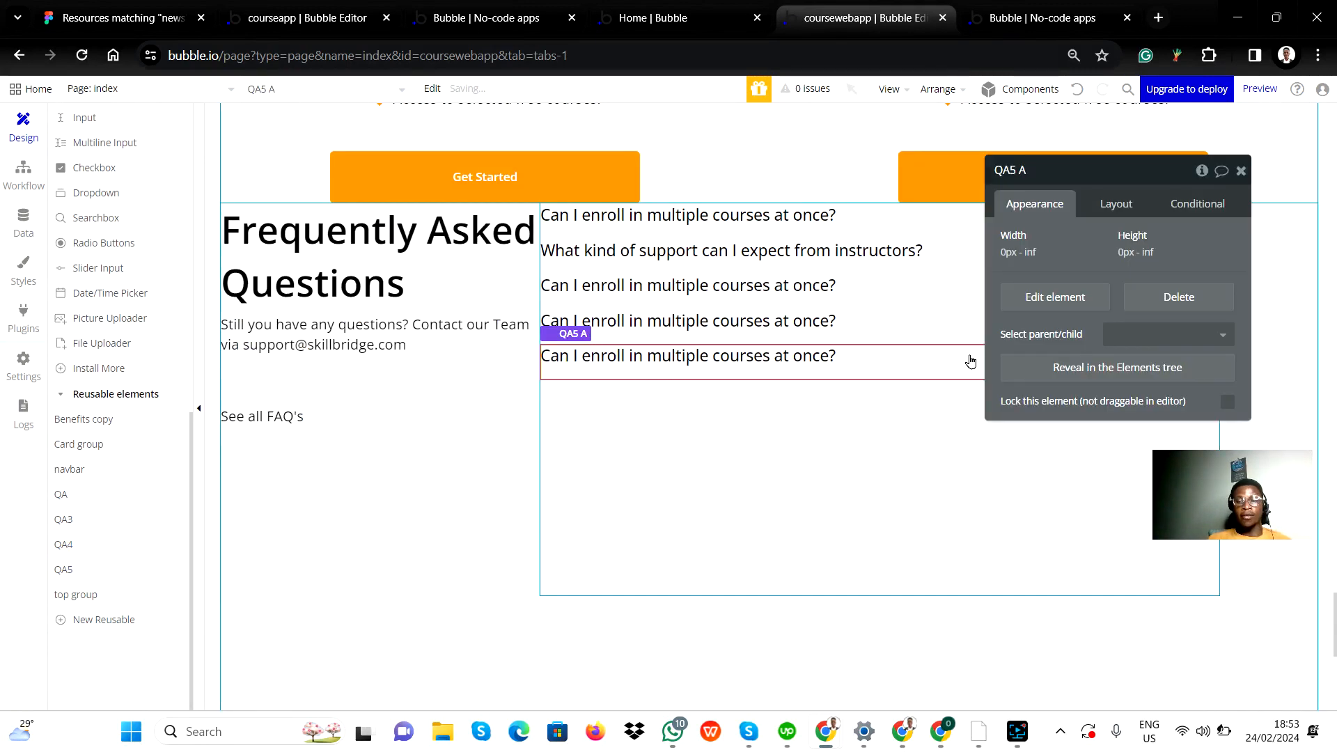
click(1240, 171)
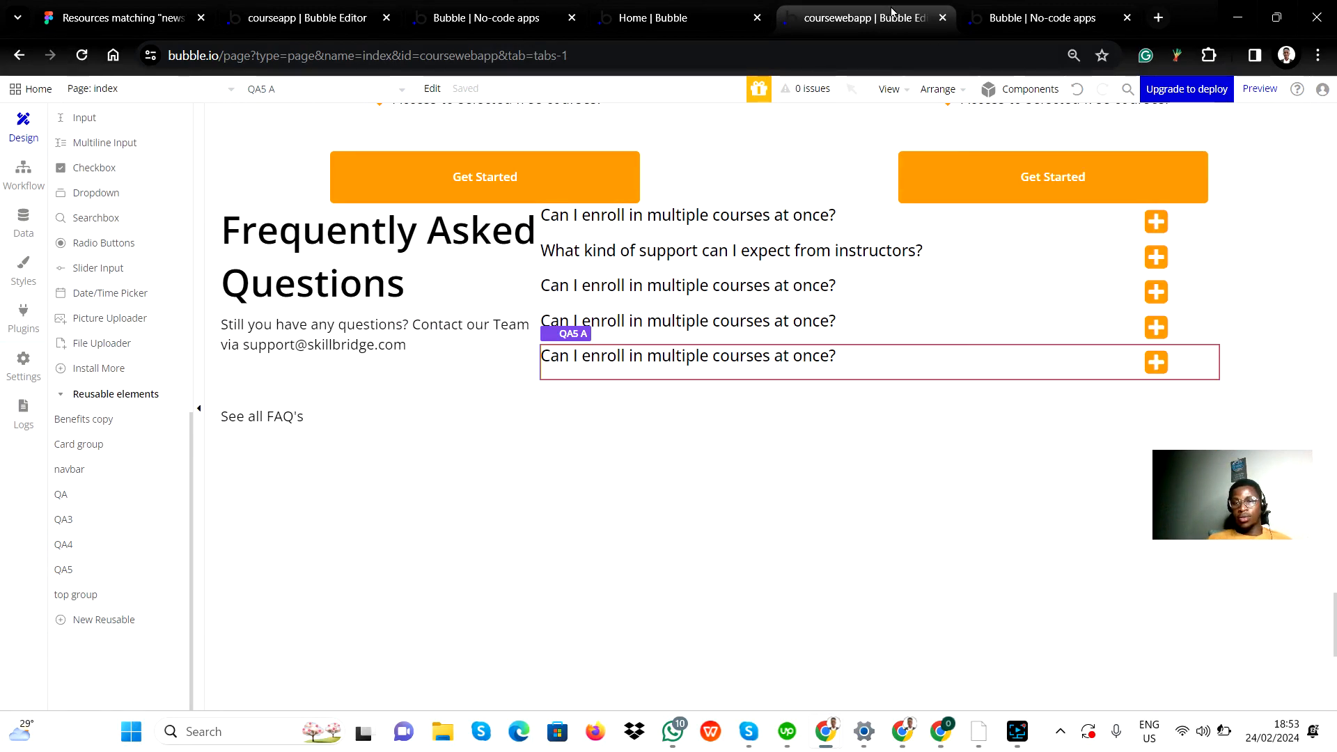
Step: Reload the app preview in the other browser tab and test the answer toggles of the fourth, fifth and third FAQ questions
click(989, 15)
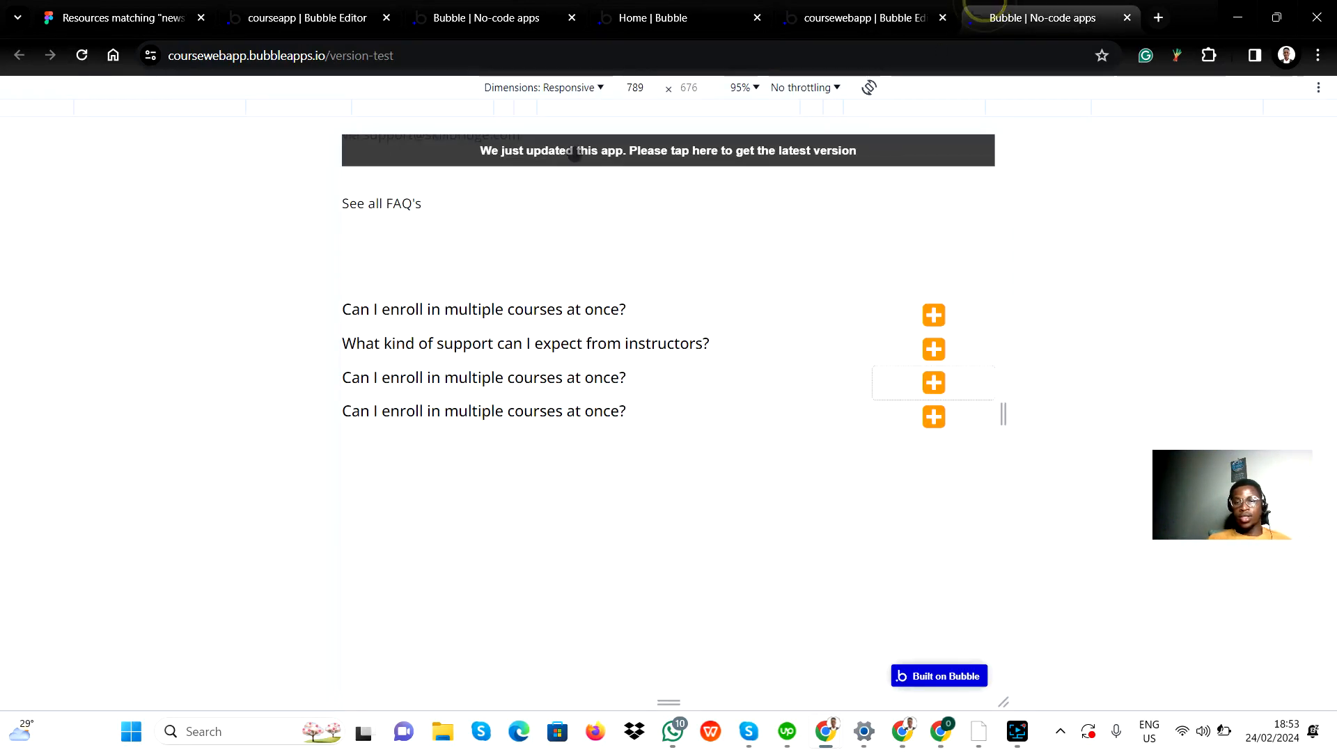
click(81, 55)
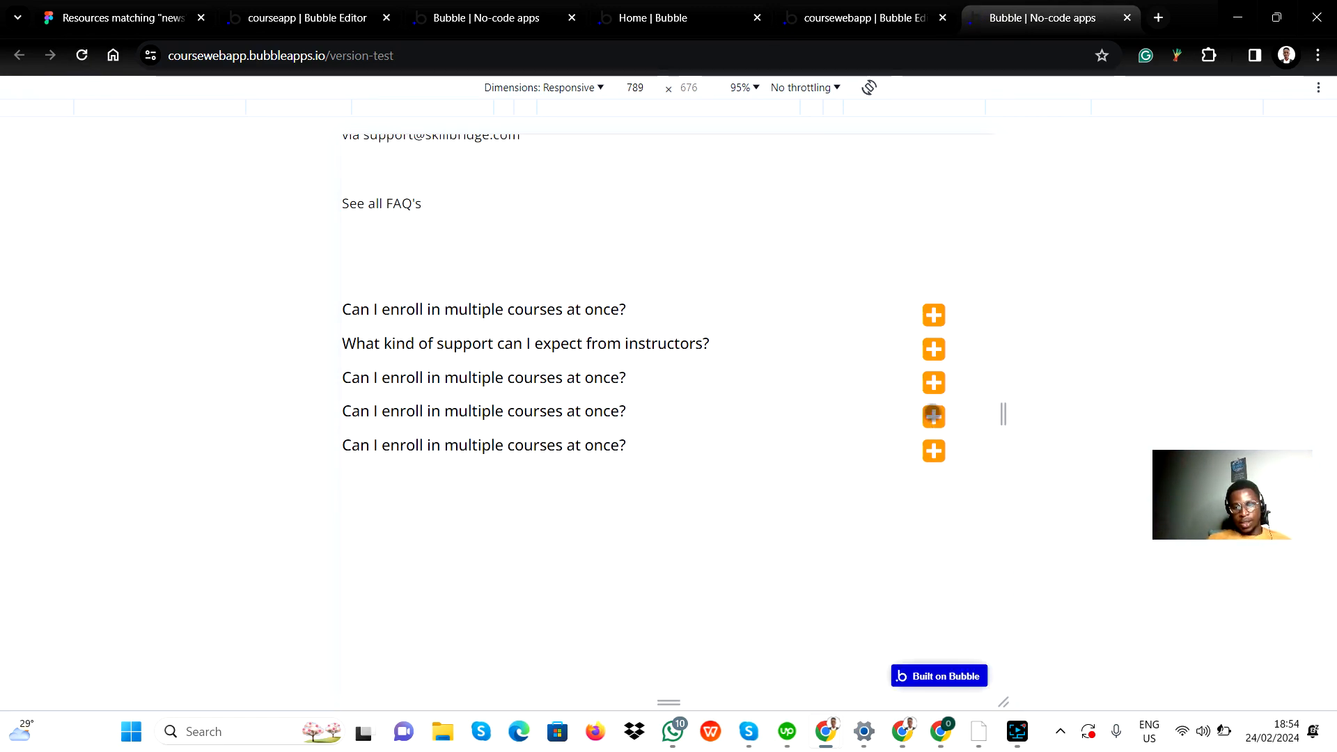
click(934, 417)
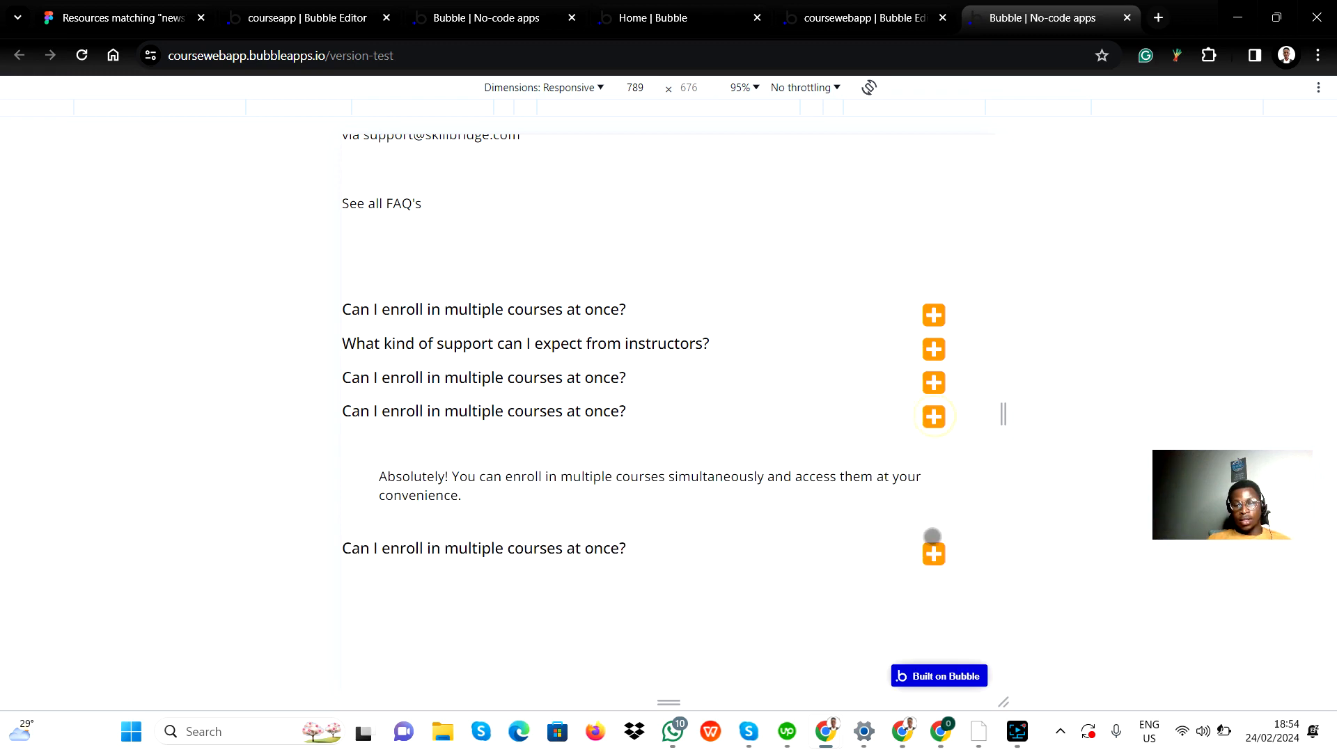
click(934, 553)
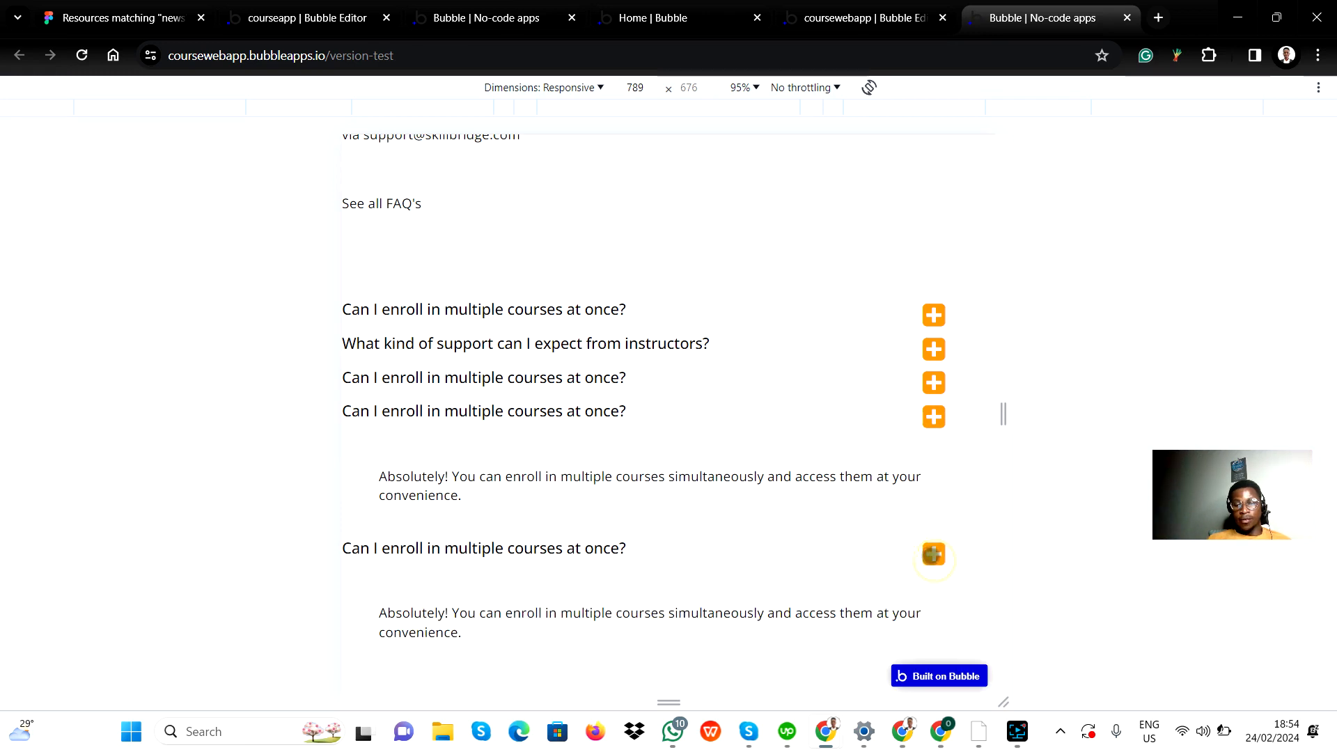
click(933, 383)
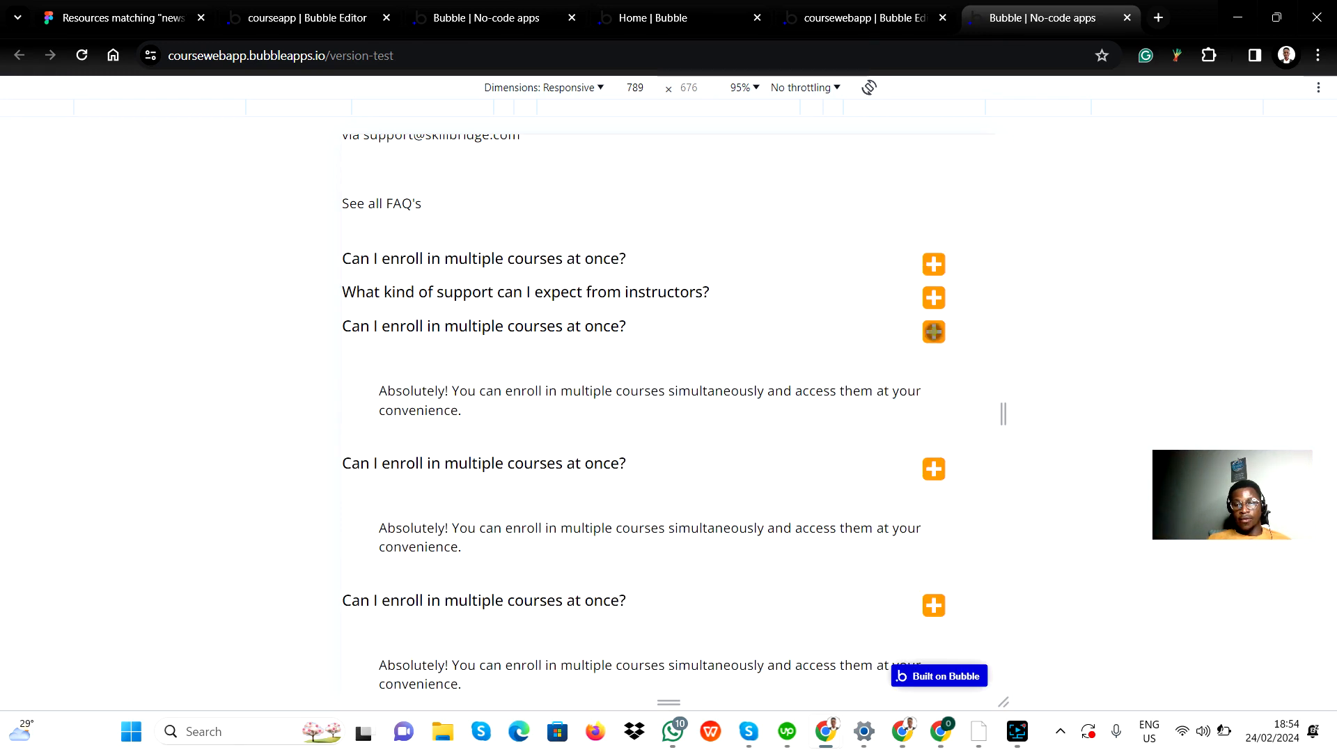
click(933, 332)
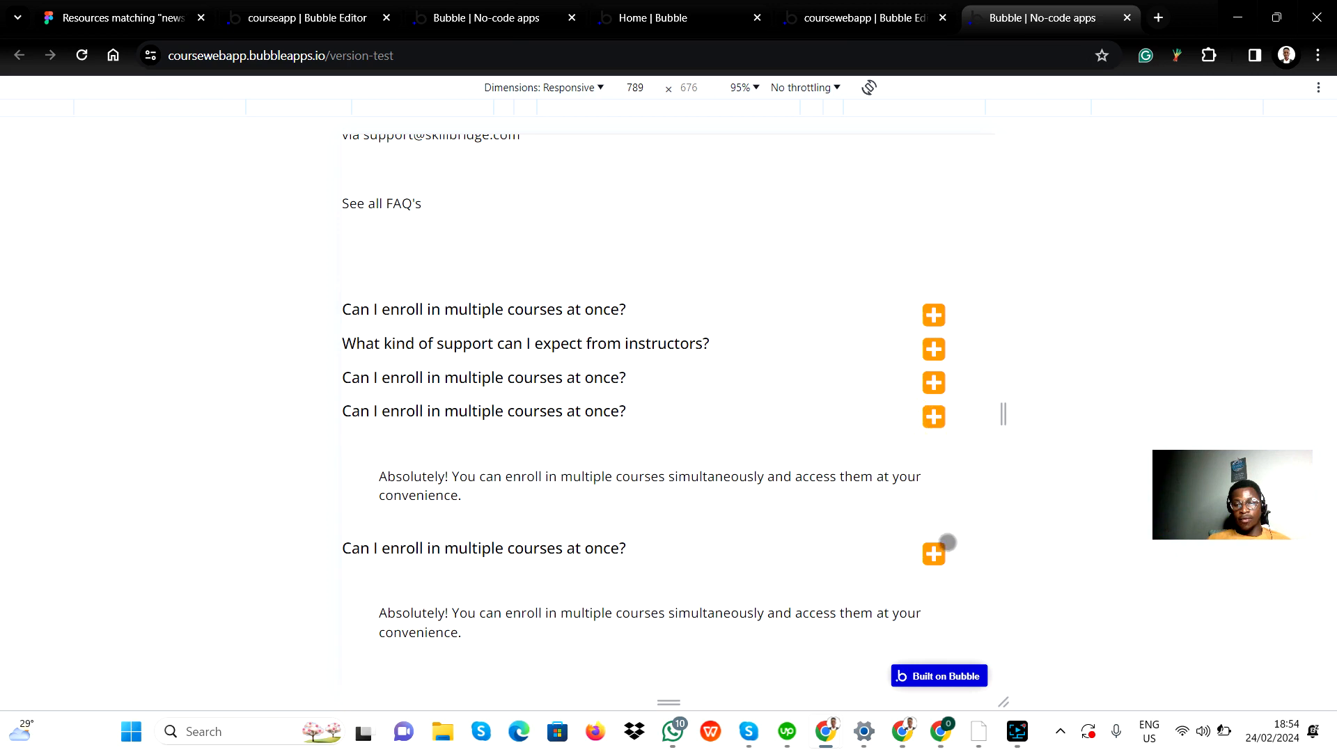
scroll(804, 487, down, 1)
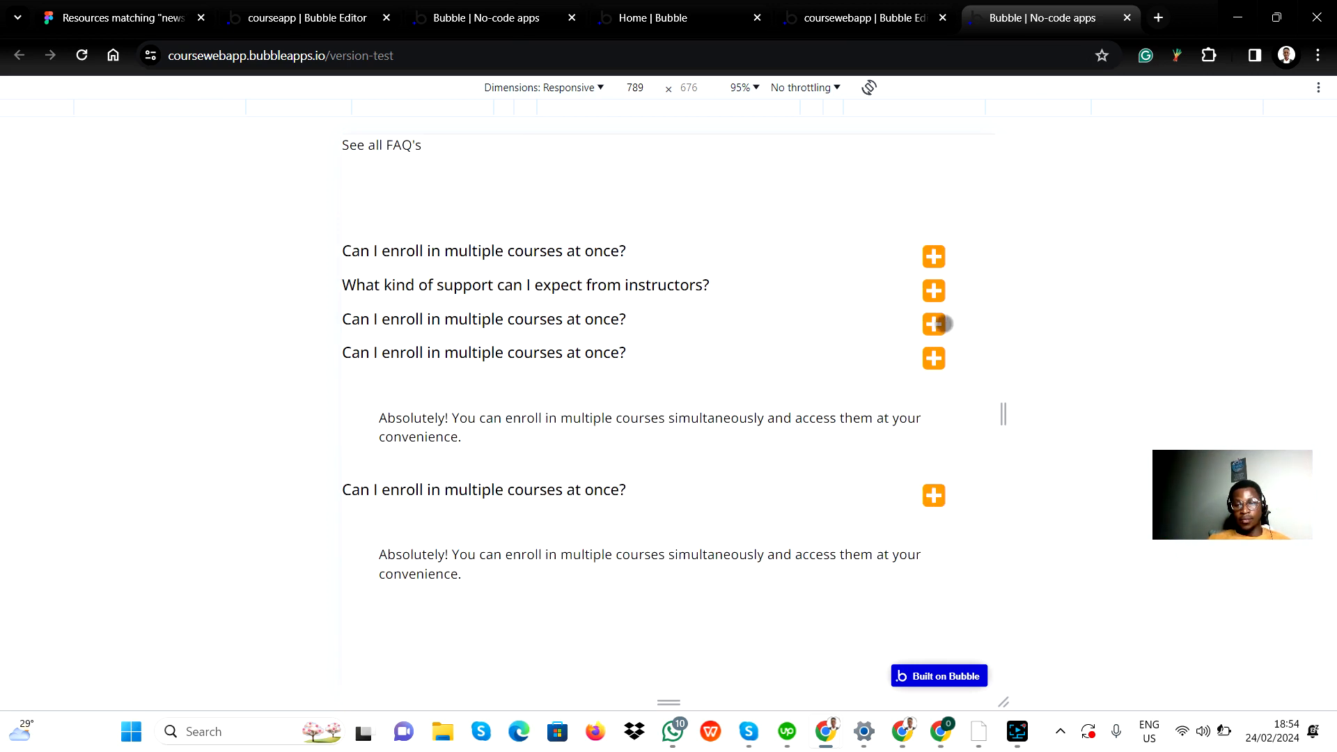
Step: Test opening and closing the answers of the first, second and fourth FAQ questions in the preview
click(935, 259)
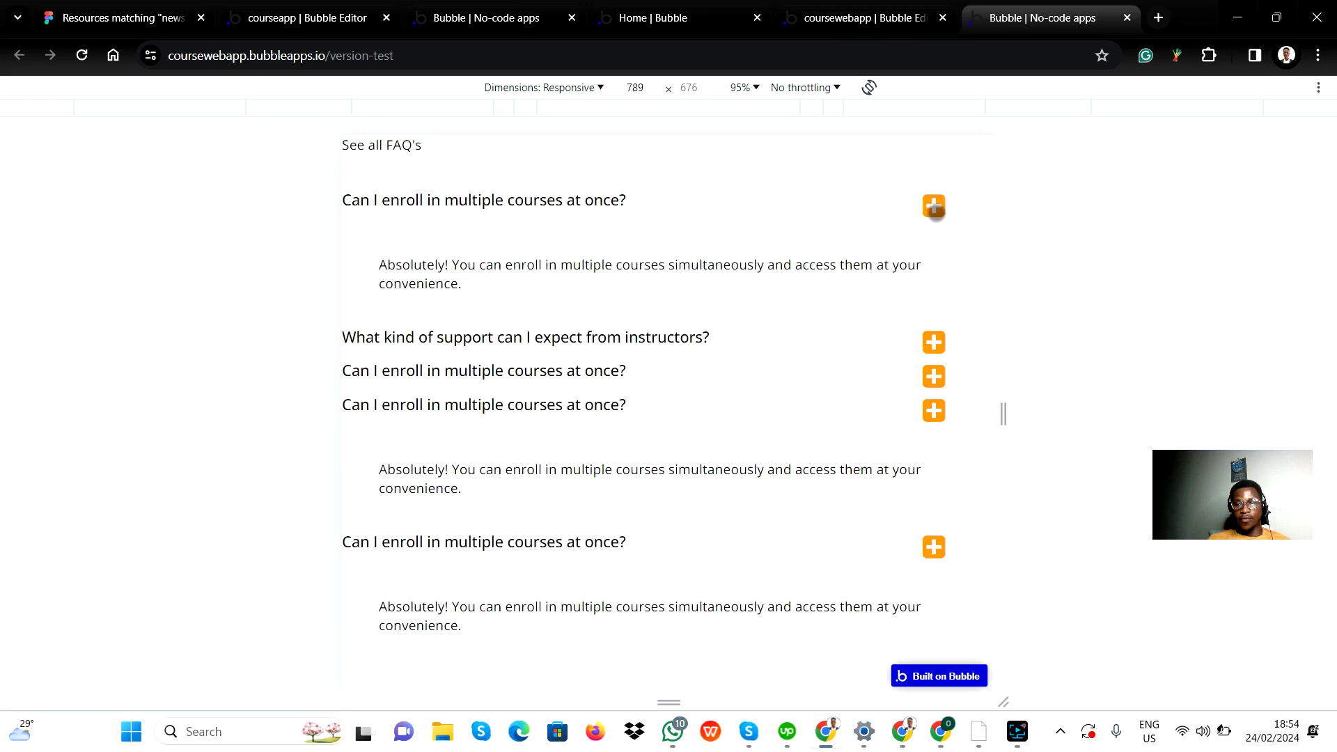
click(934, 206)
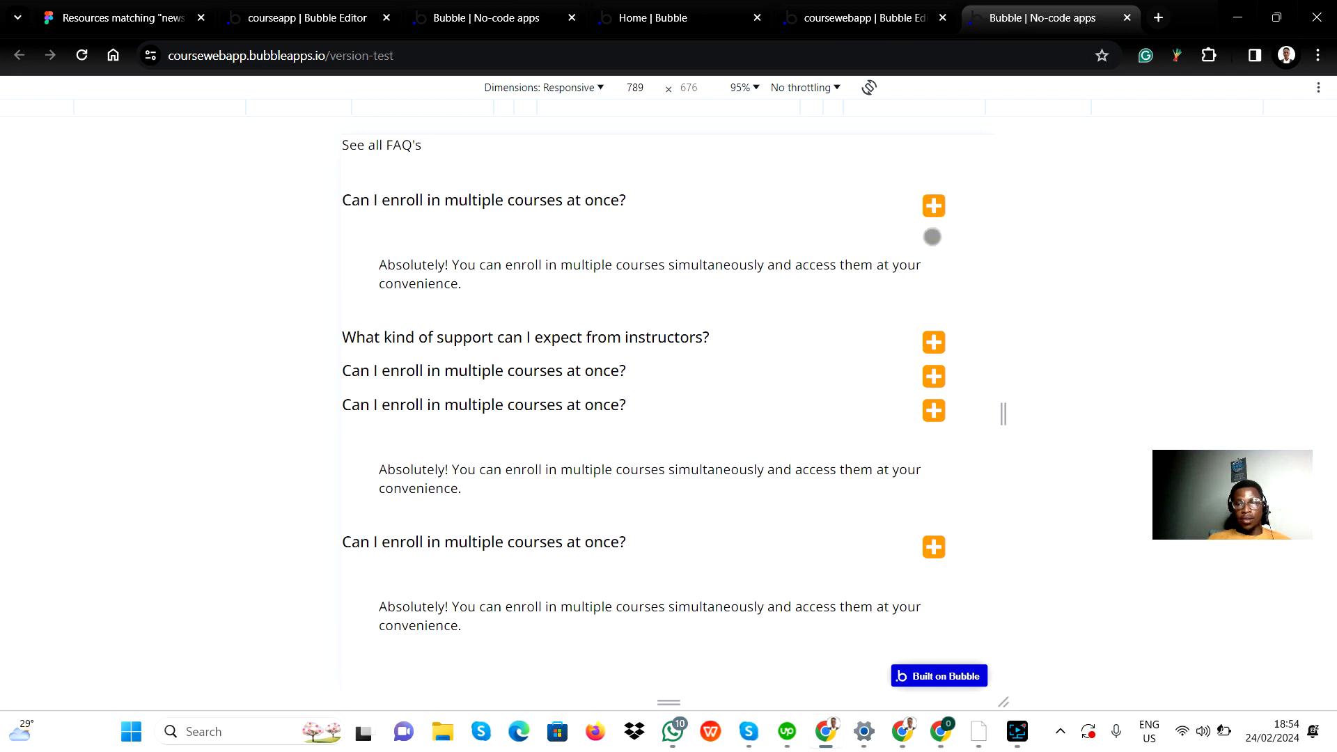
click(933, 341)
click(935, 341)
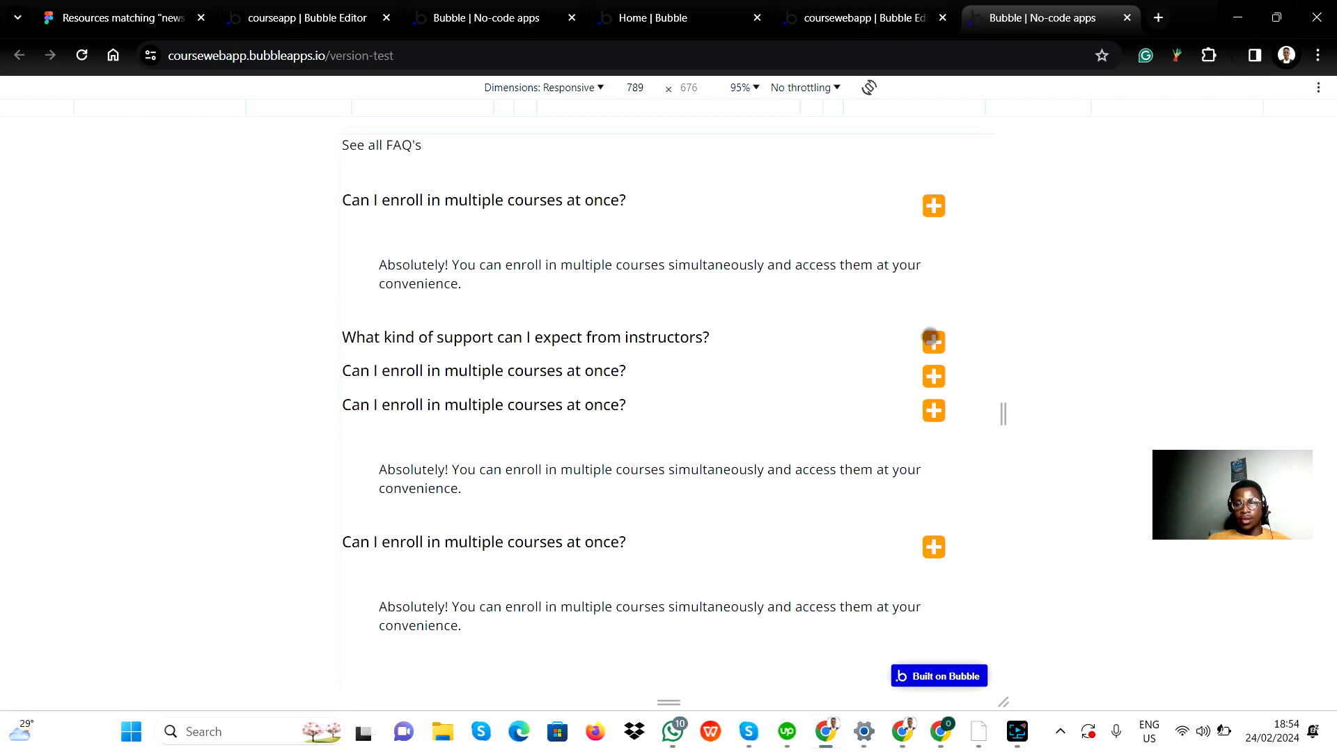
click(930, 345)
click(931, 312)
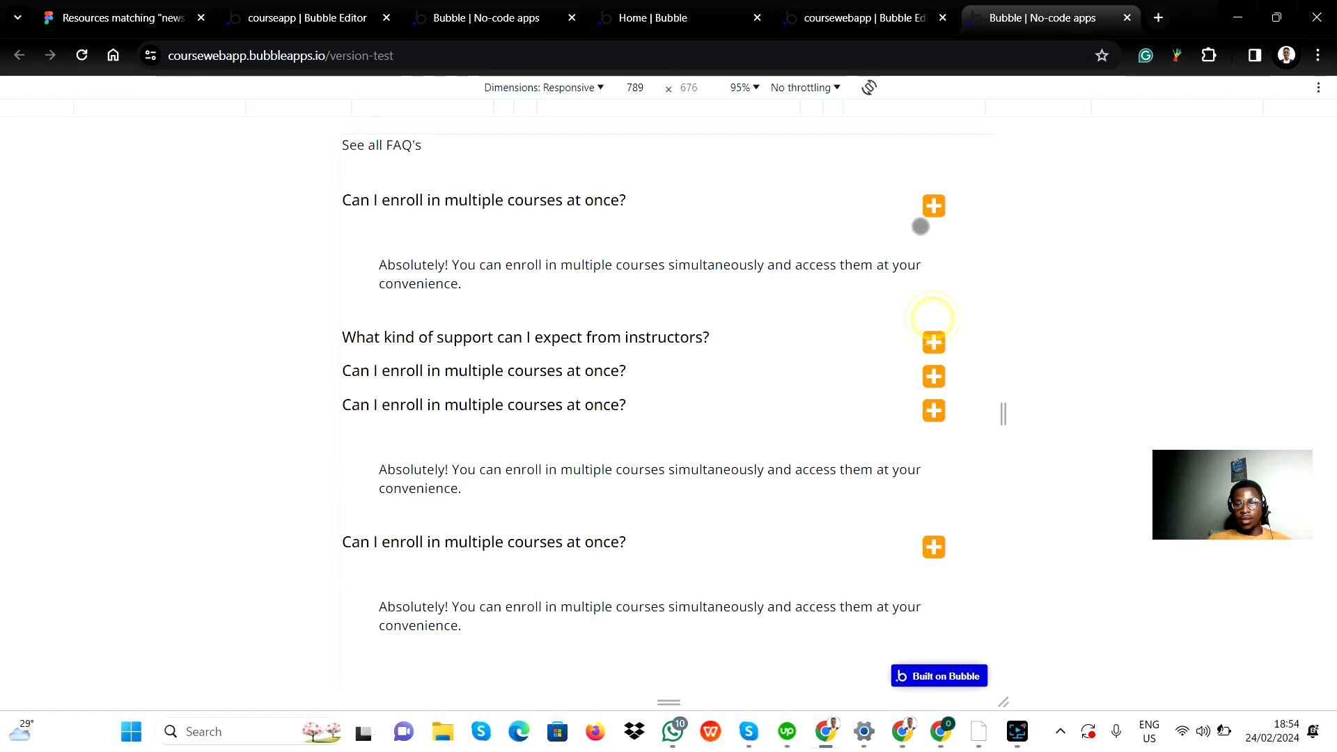
click(934, 206)
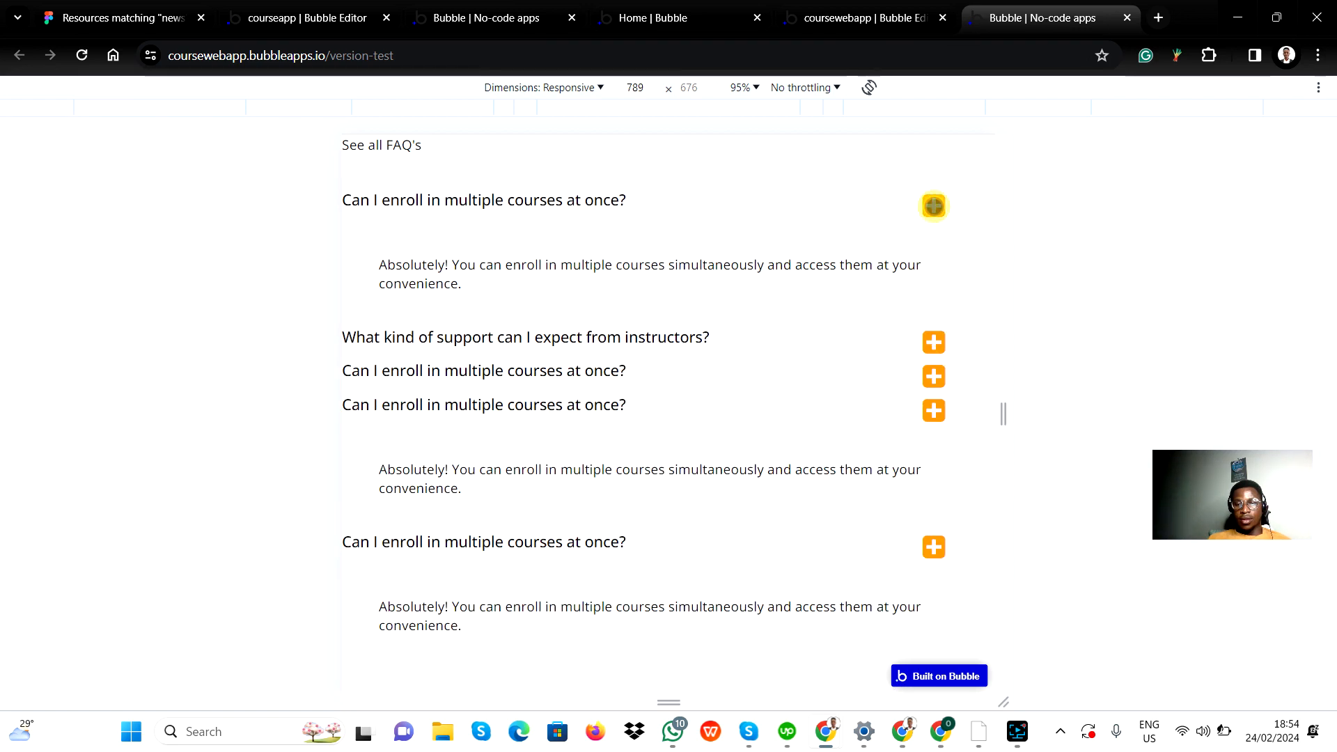
click(934, 410)
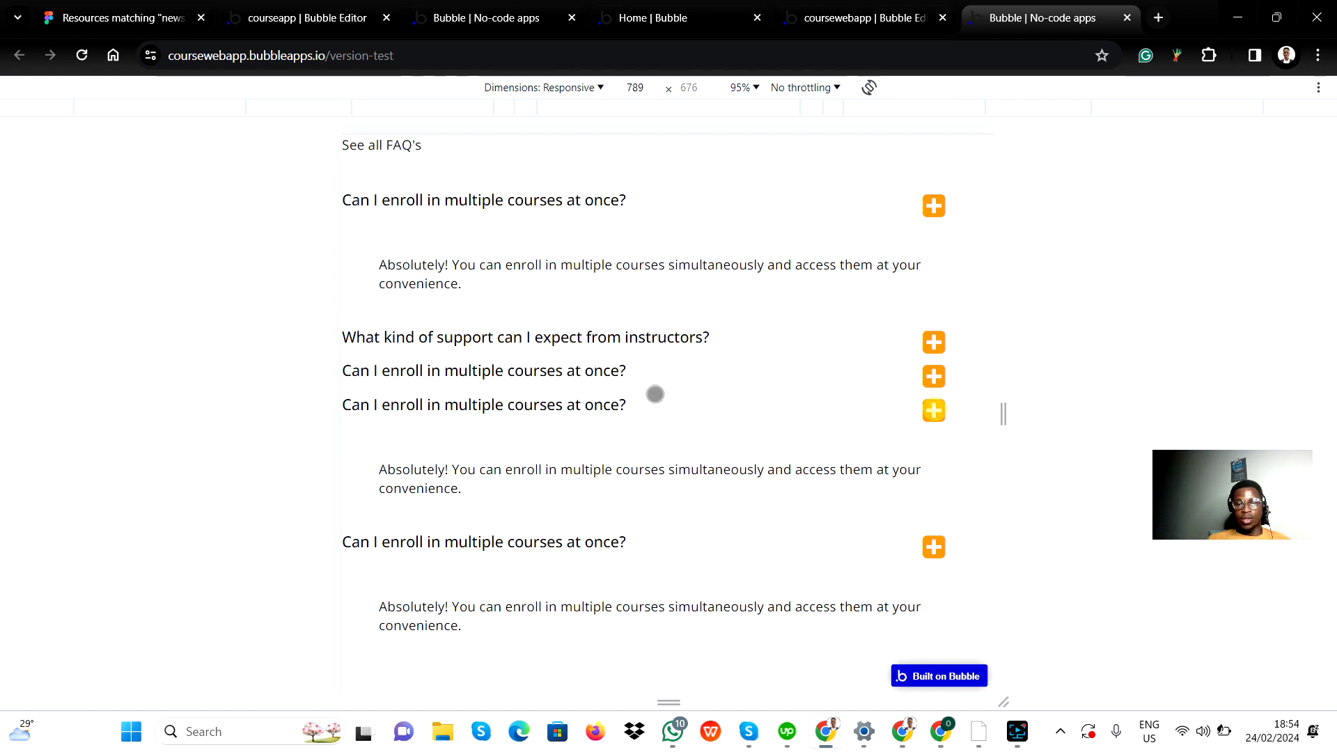
Step: Reload the preview and test each FAQ question's toggle in order from the fifth up to the first
click(81, 55)
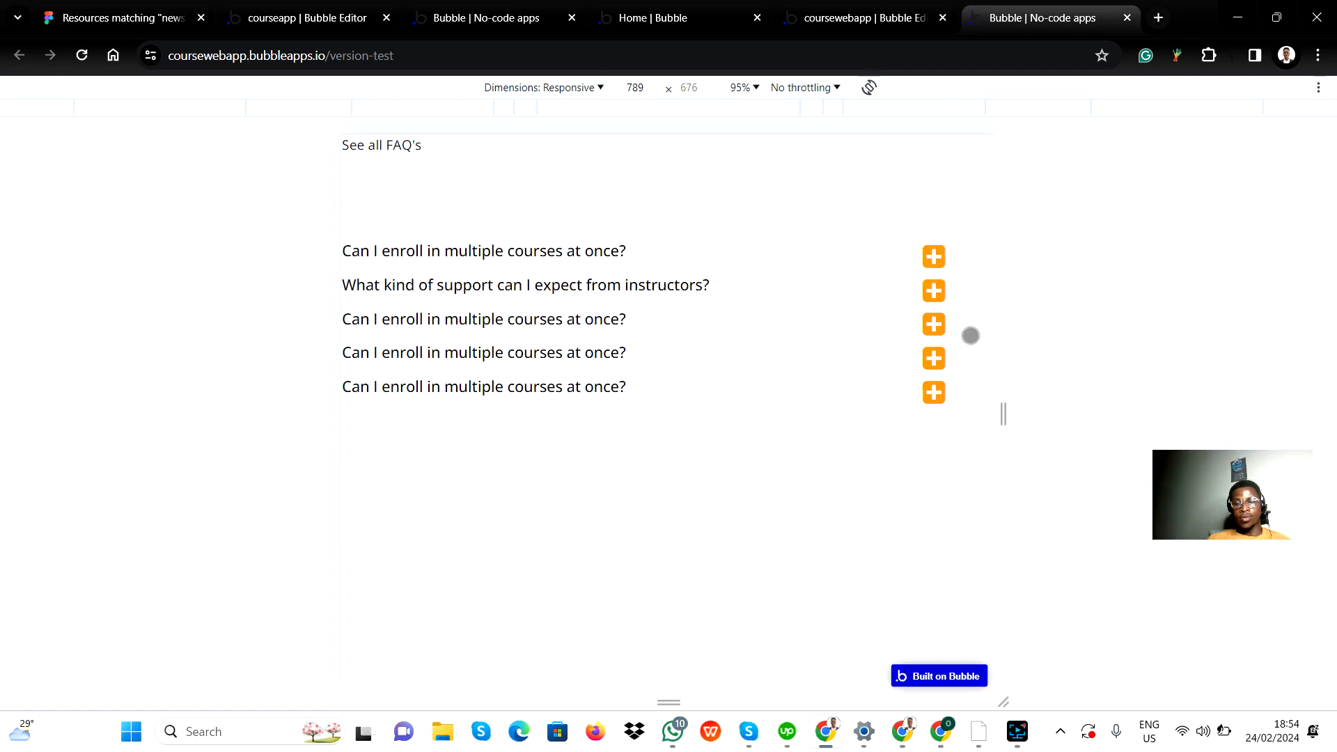
click(933, 393)
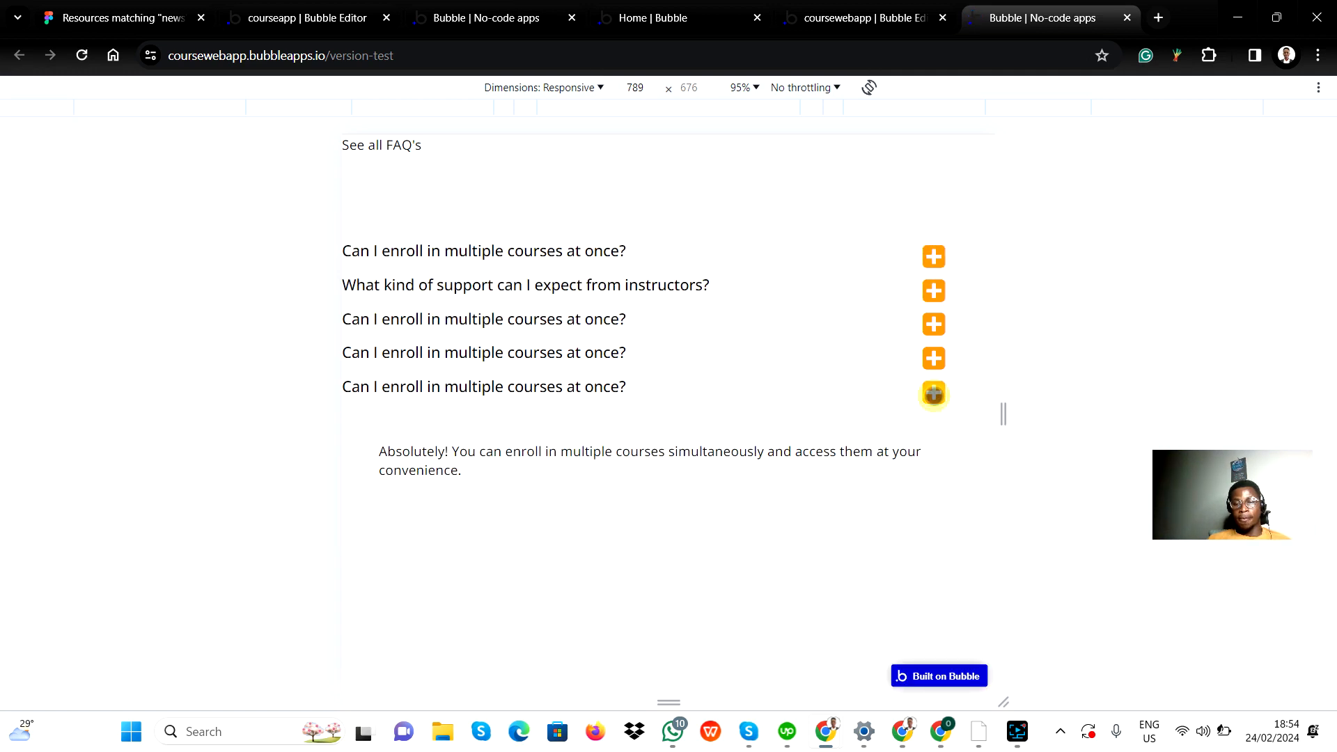
click(934, 357)
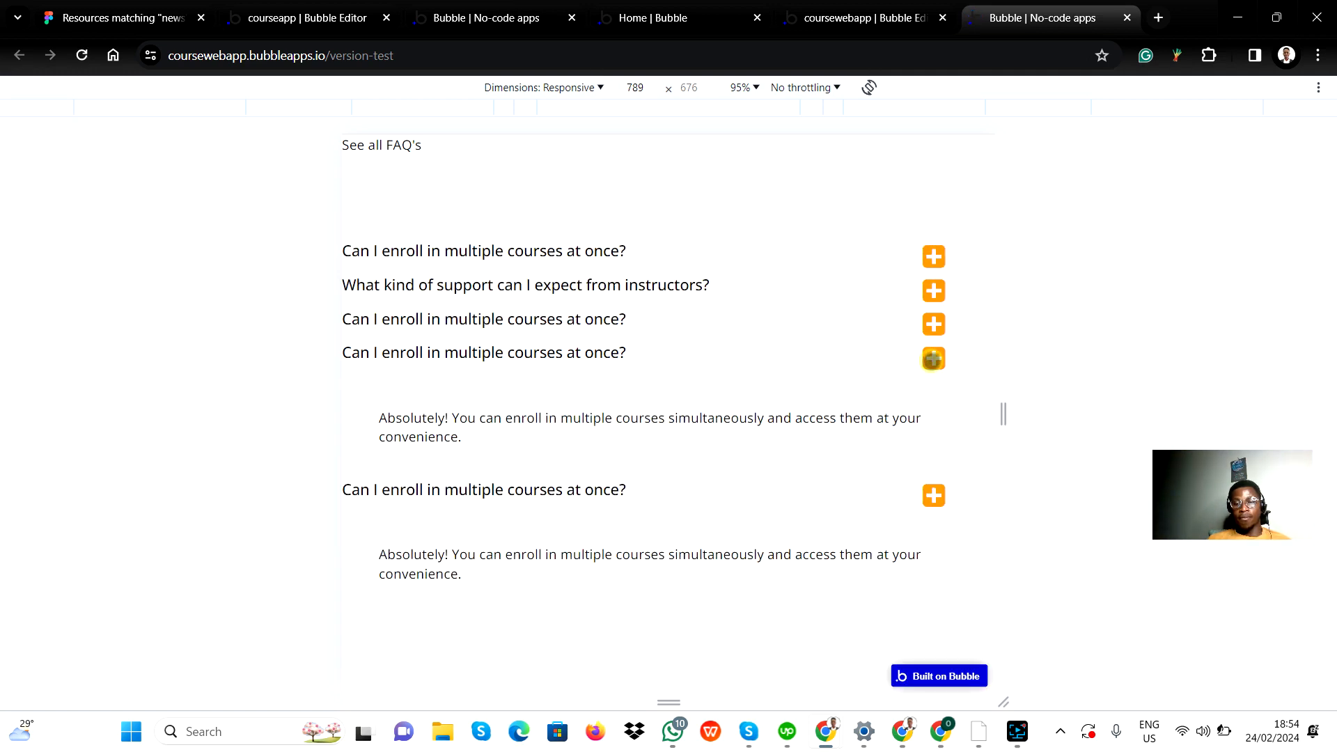
click(934, 323)
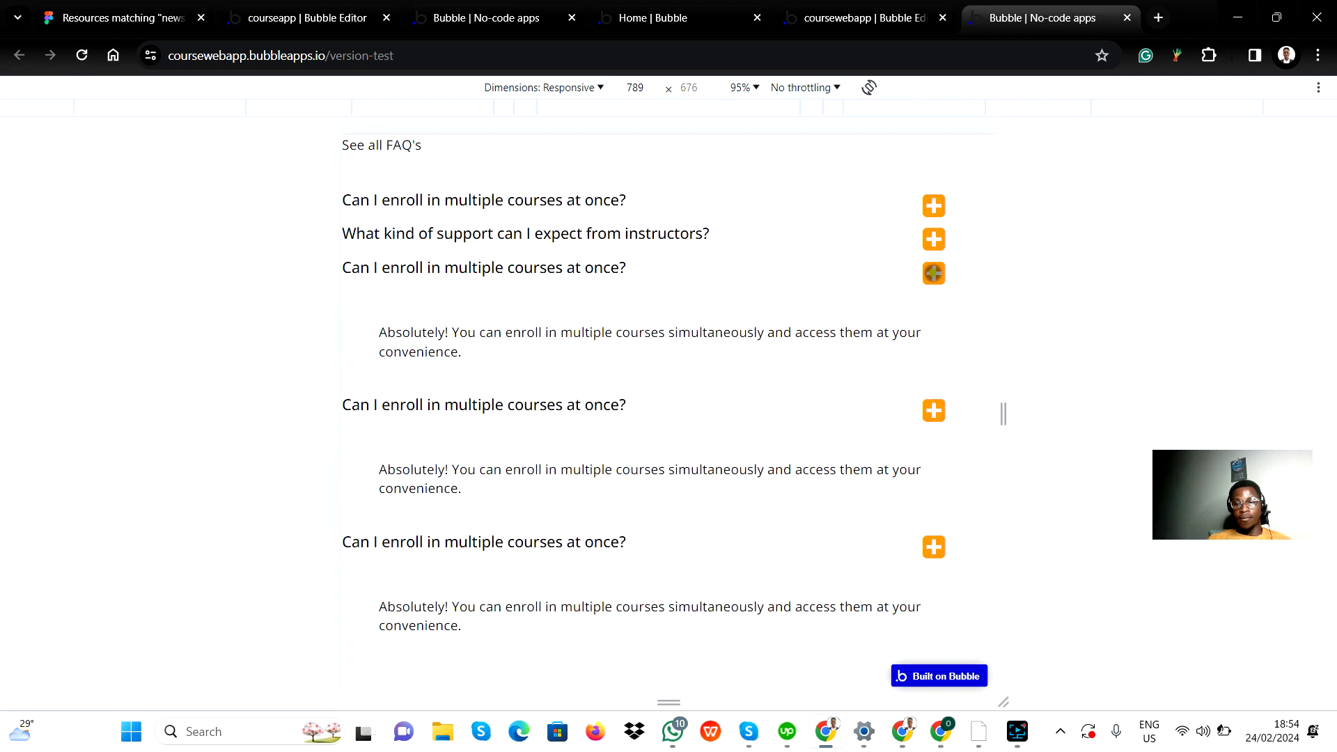
click(933, 273)
click(938, 286)
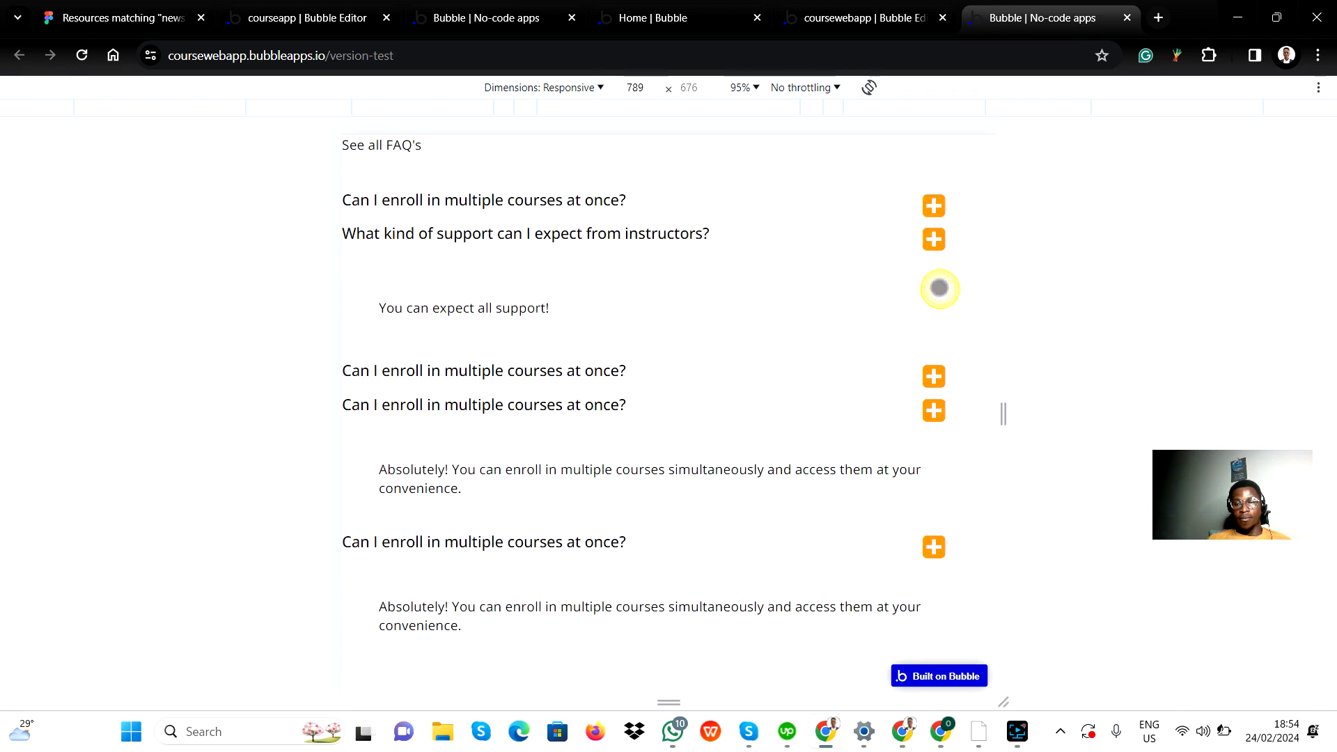
click(934, 236)
click(933, 254)
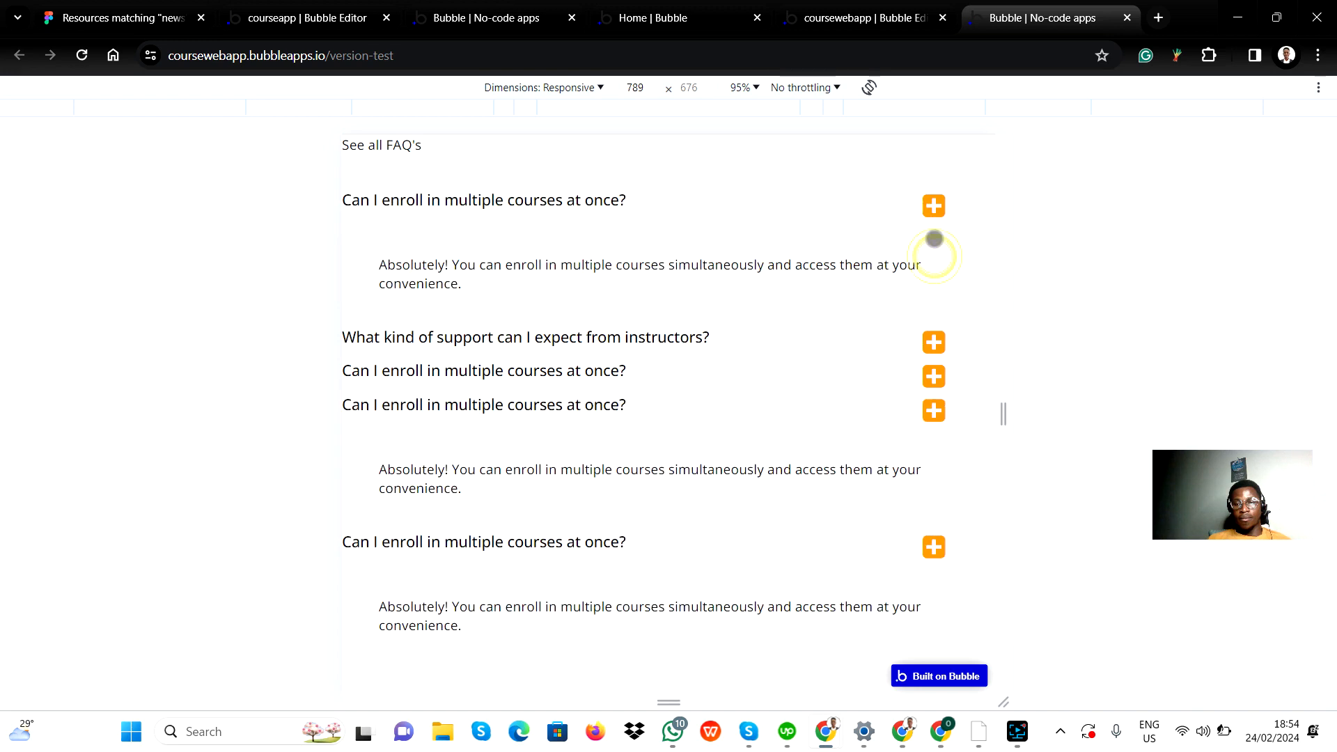